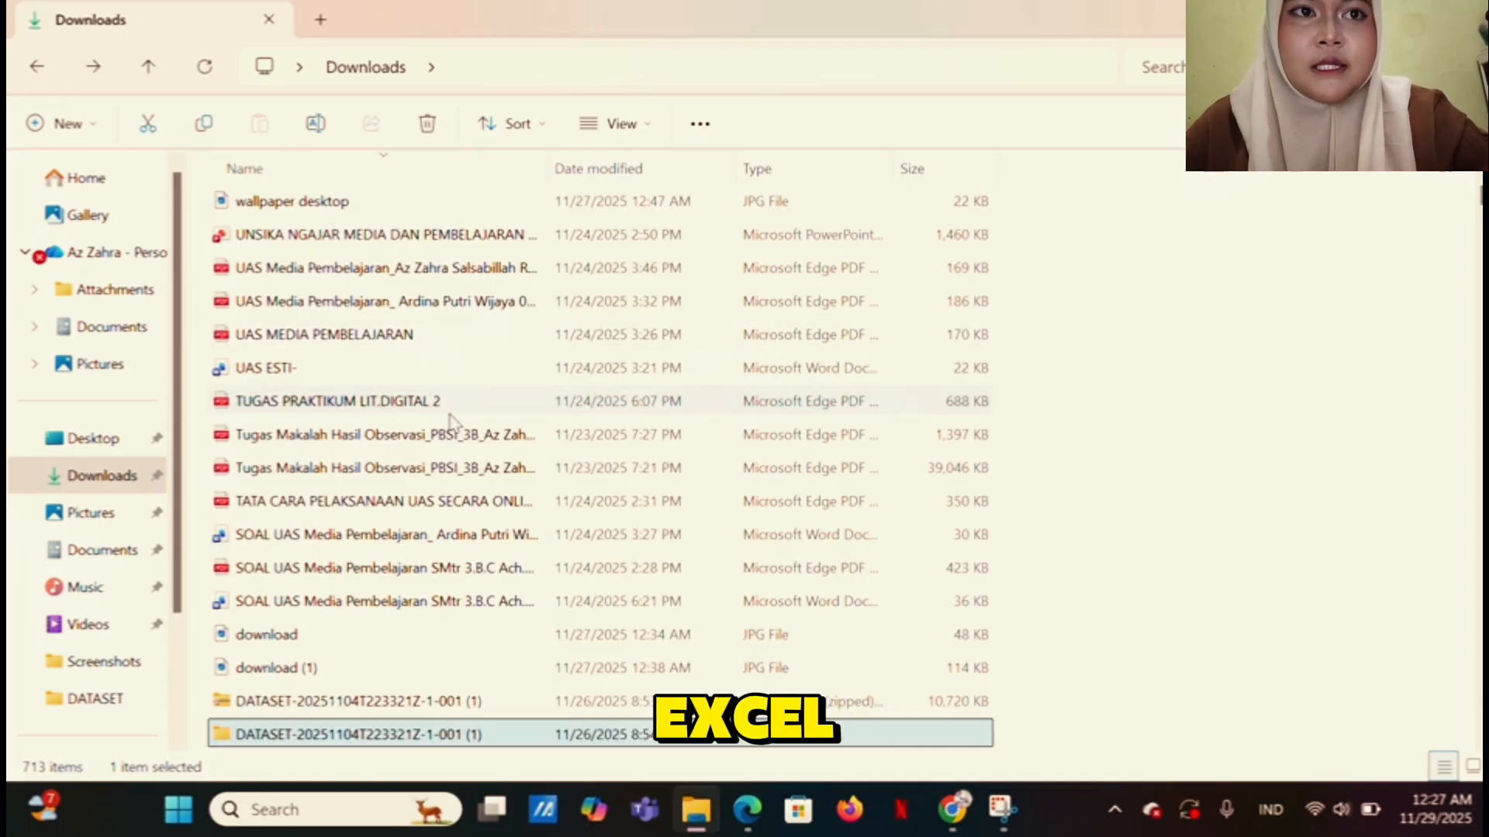
# Locate the DATASET-20251104T223321Z-1-001 (1) folder and its zip archive in Downloads
pyautogui.scroll(-4, 442, 349)
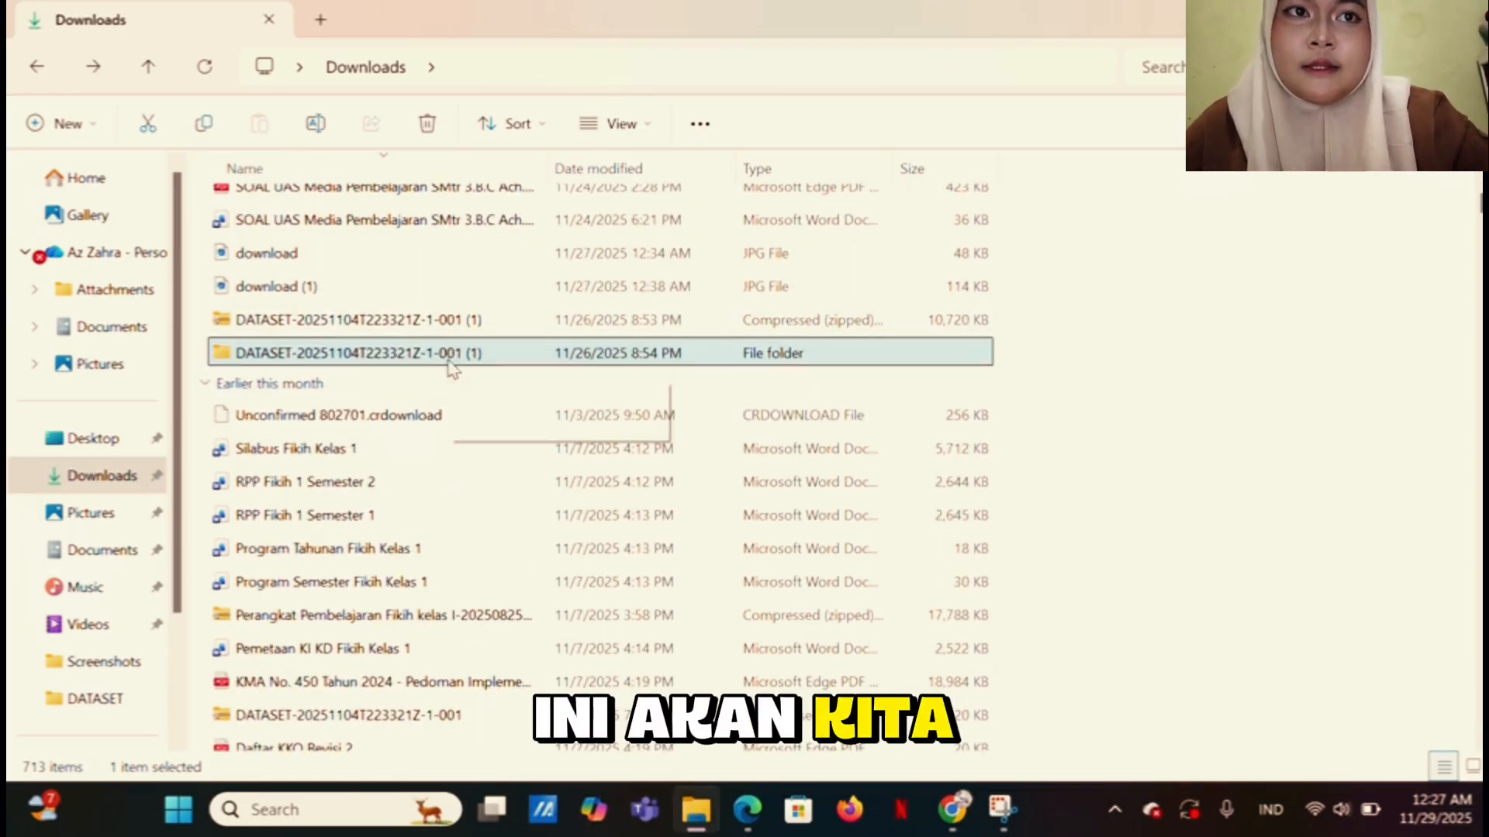
pyautogui.rightClick(450, 364)
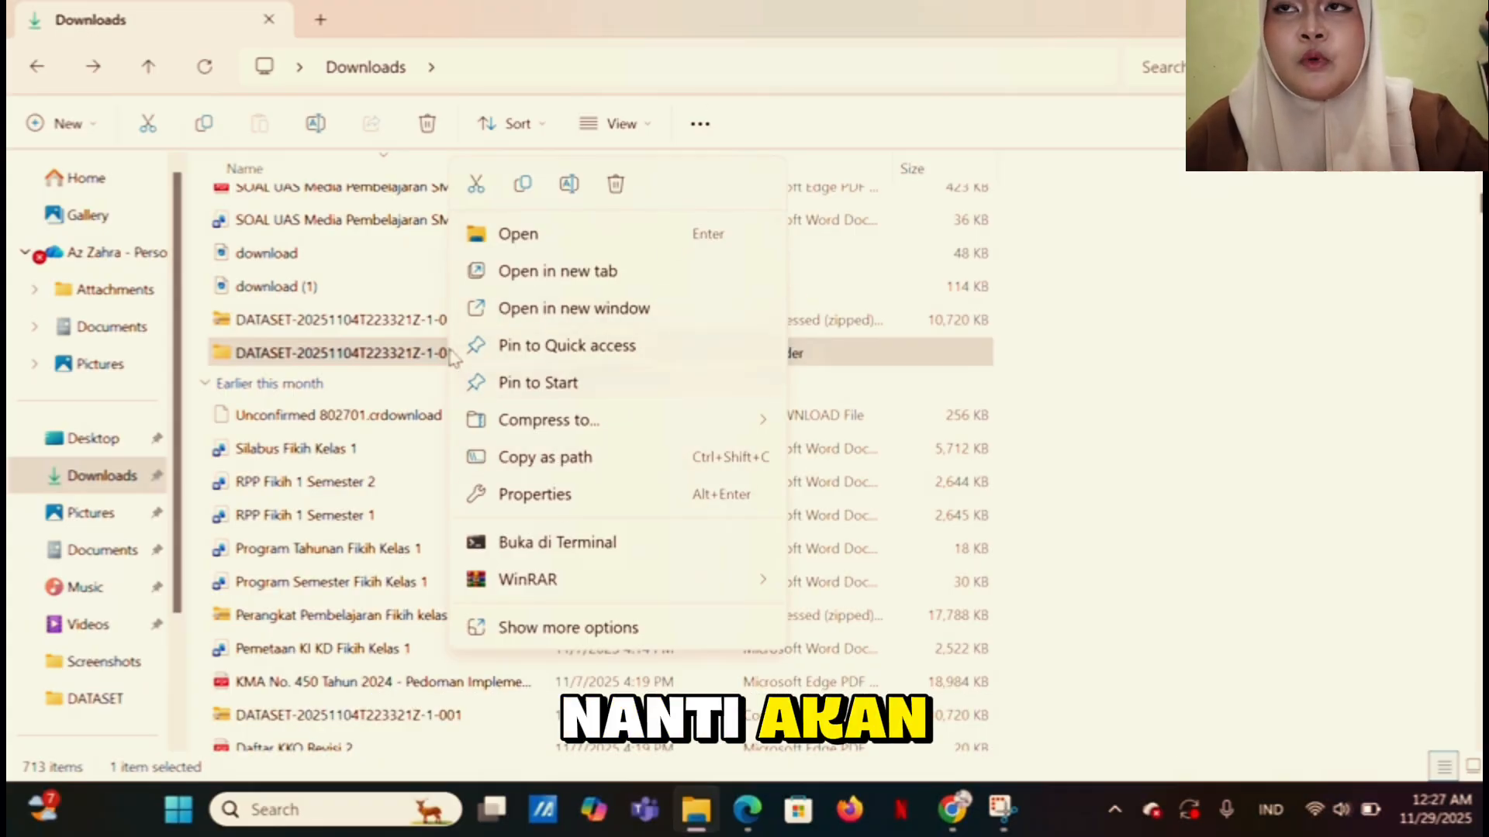
pyautogui.click(341, 345)
pyautogui.click(255, 332)
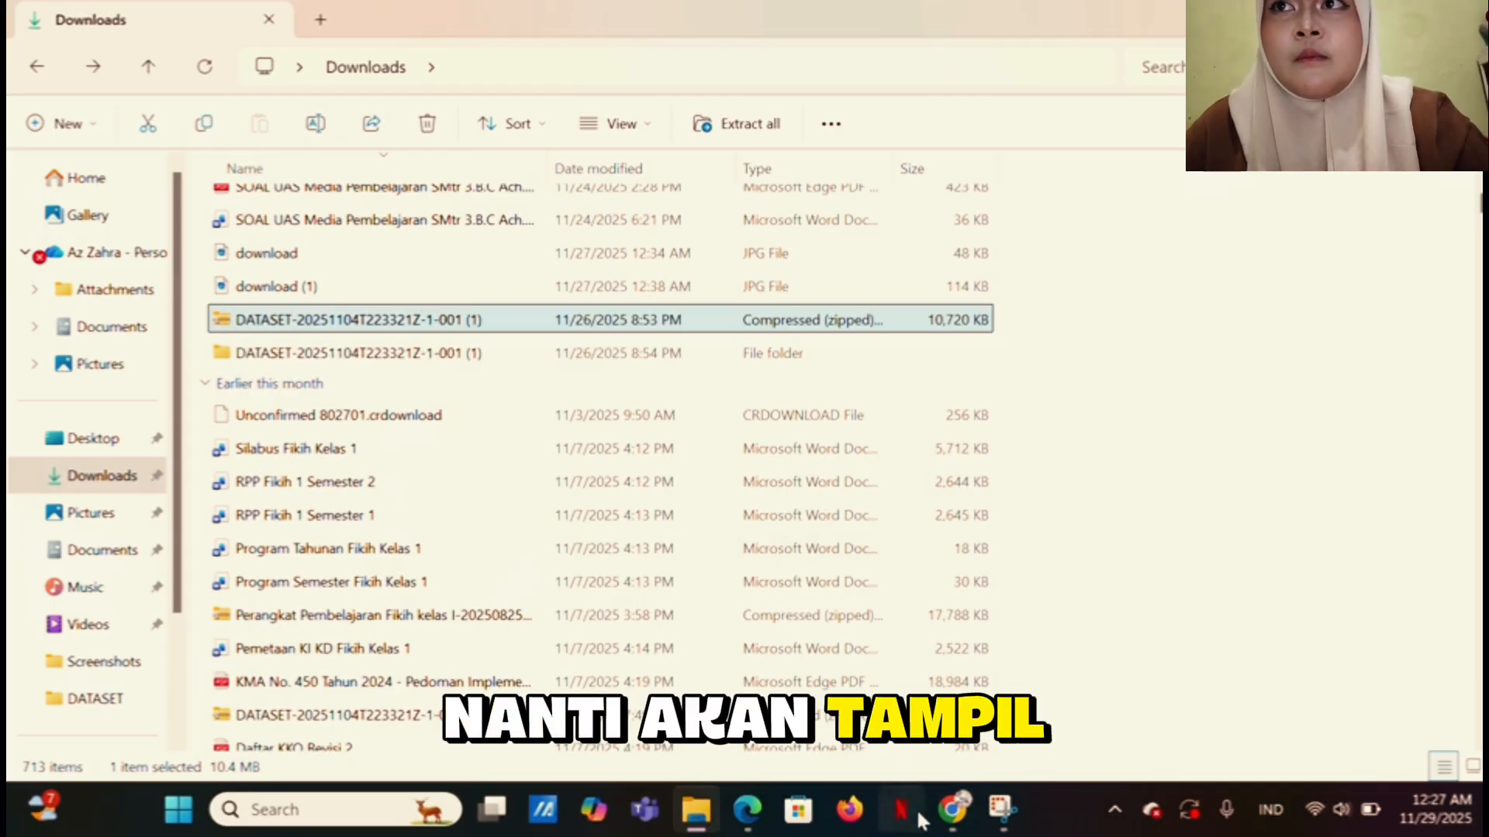
# Launch Power BI Desktop and reach a blank report, dismissing the e-mail sign-in dialog
pyautogui.click(286, 809)
pyautogui.write('pow')
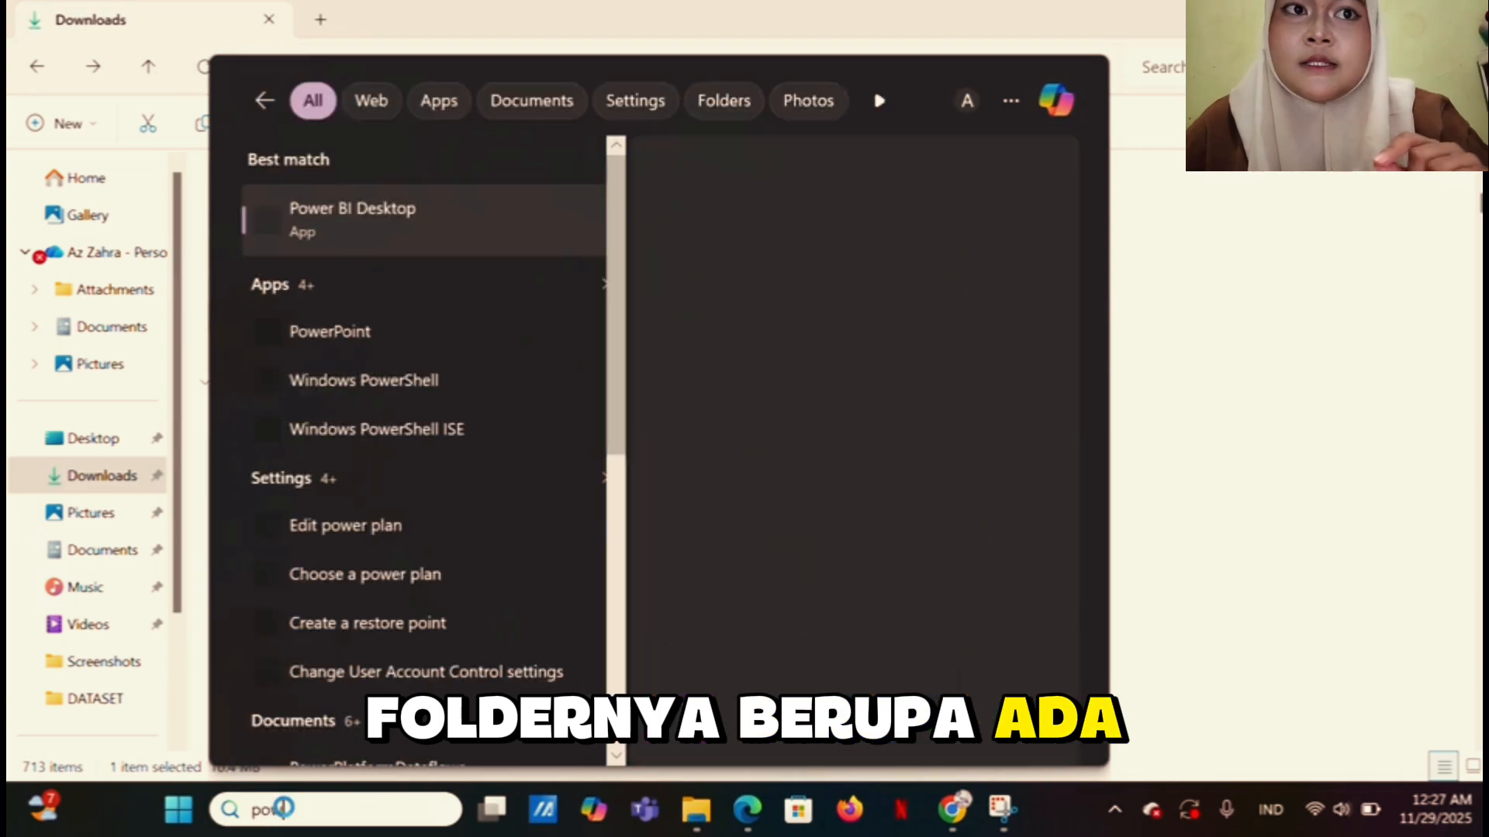
pyautogui.write('er')
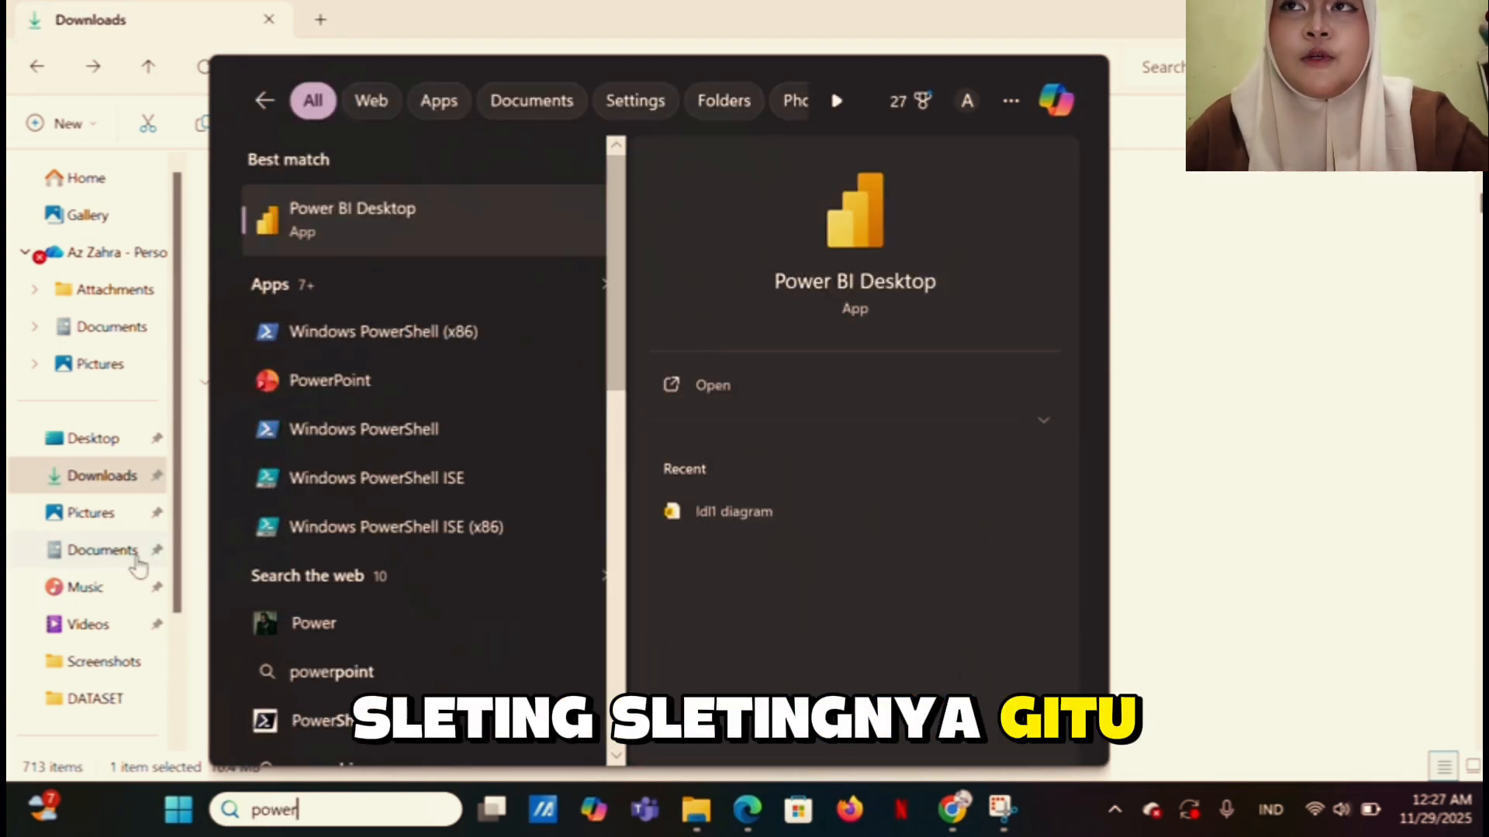
pyautogui.click(466, 208)
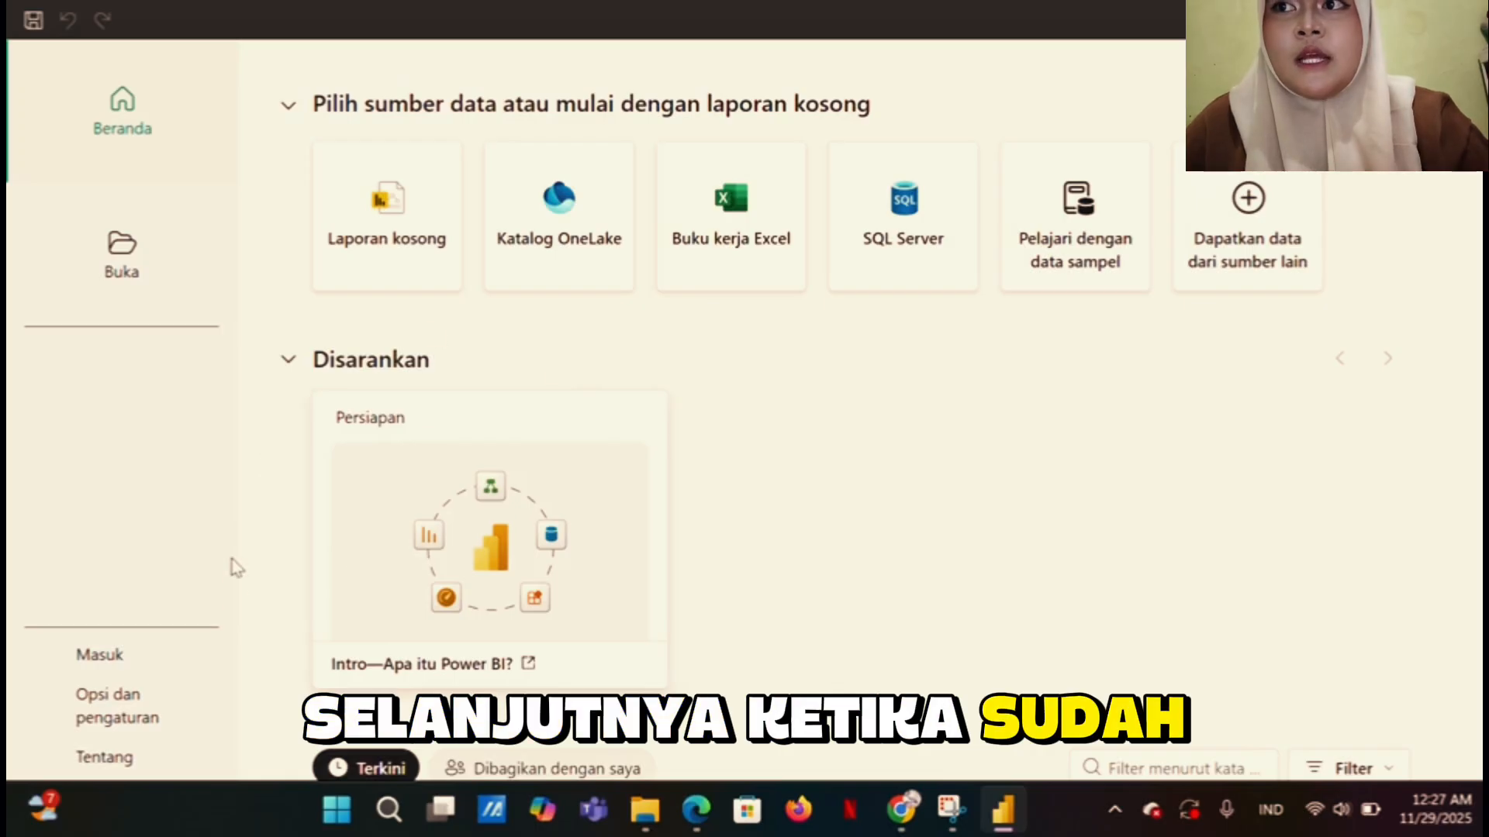
pyautogui.click(108, 660)
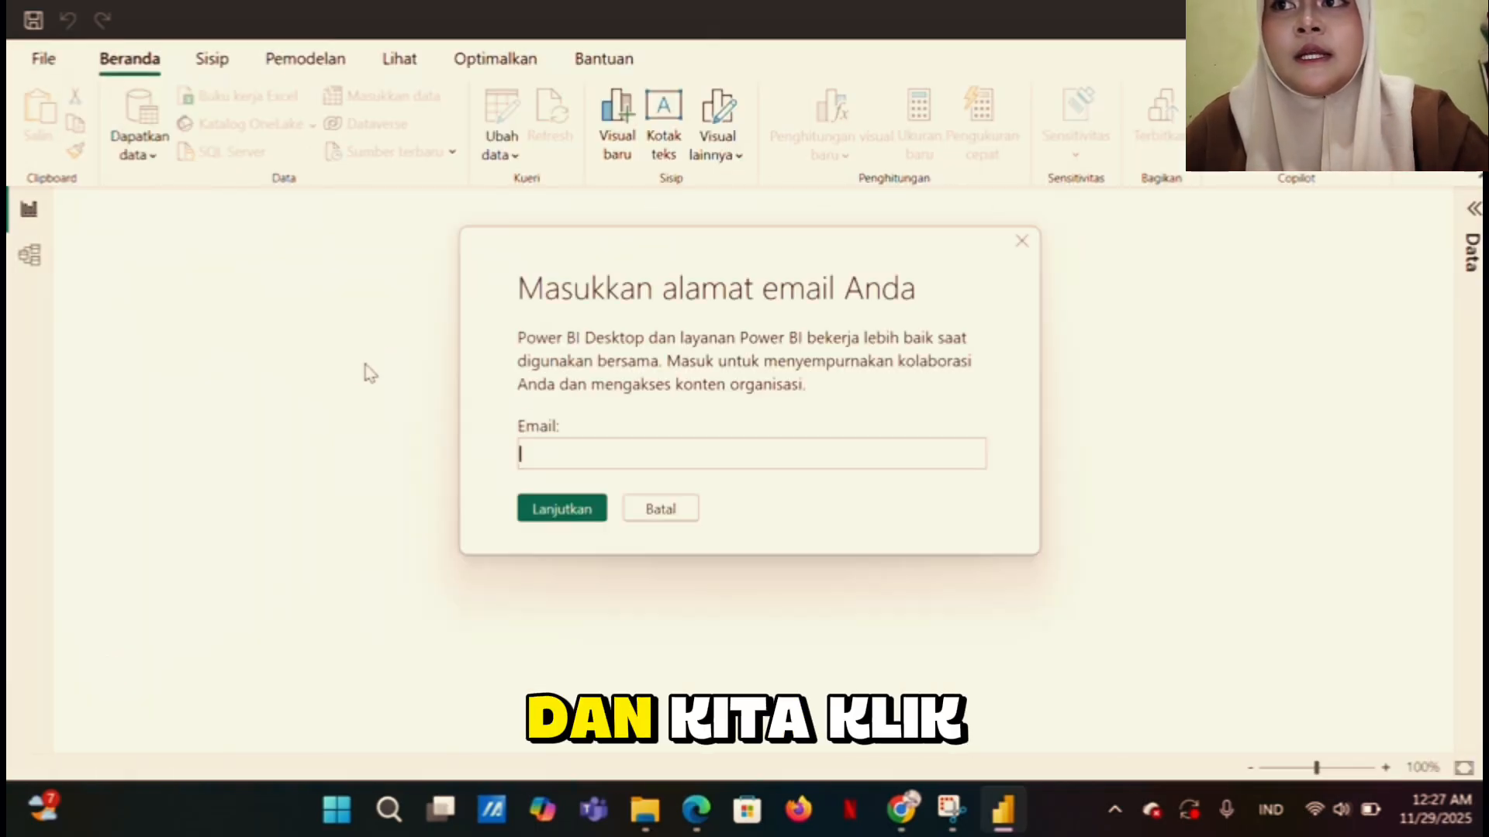
pyautogui.click(1025, 241)
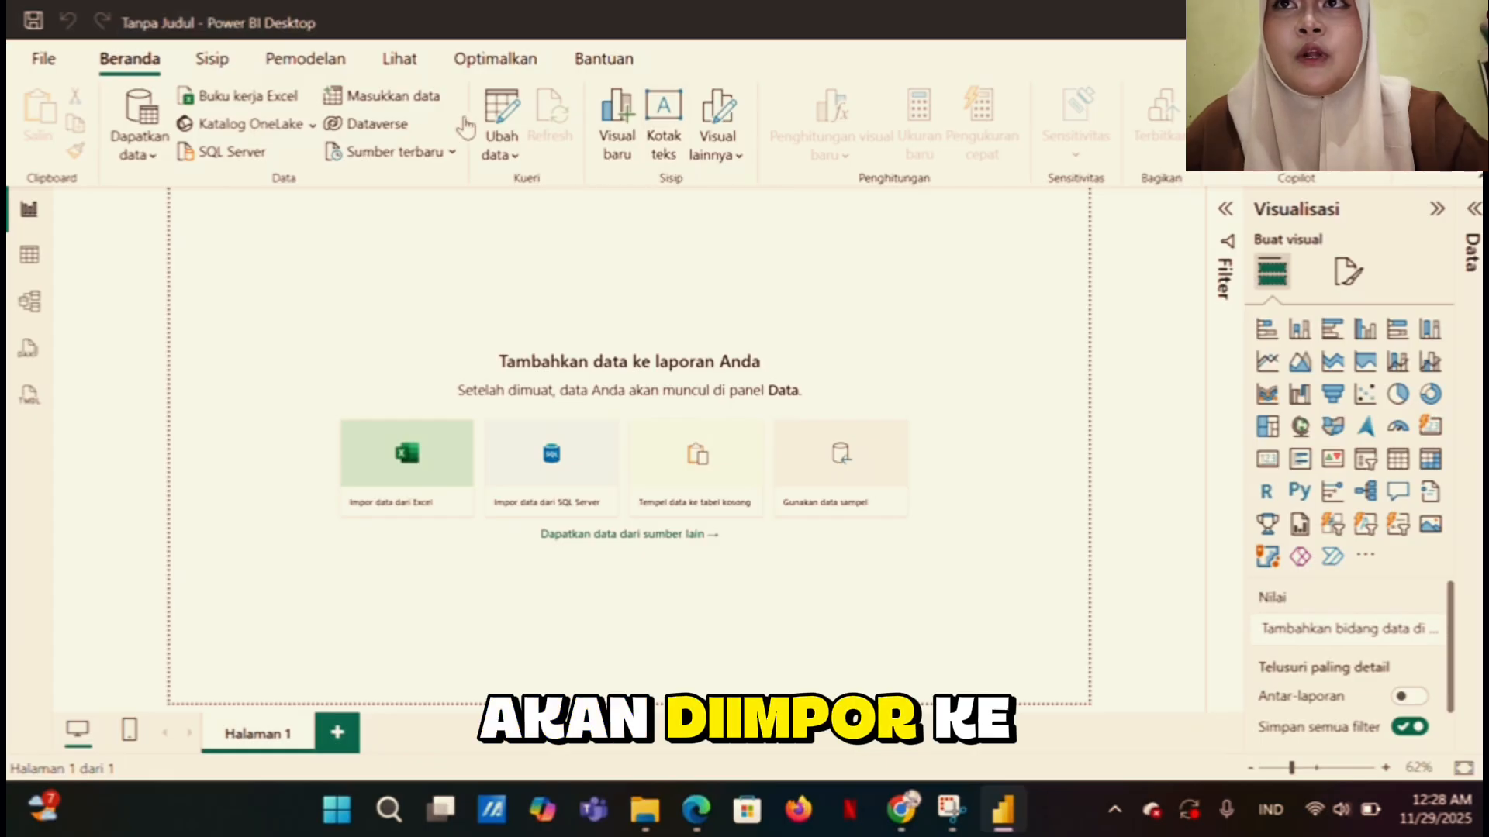
# Get data from the Excel workbook supermarket_sales in the DATASET folder
pyautogui.click(148, 155)
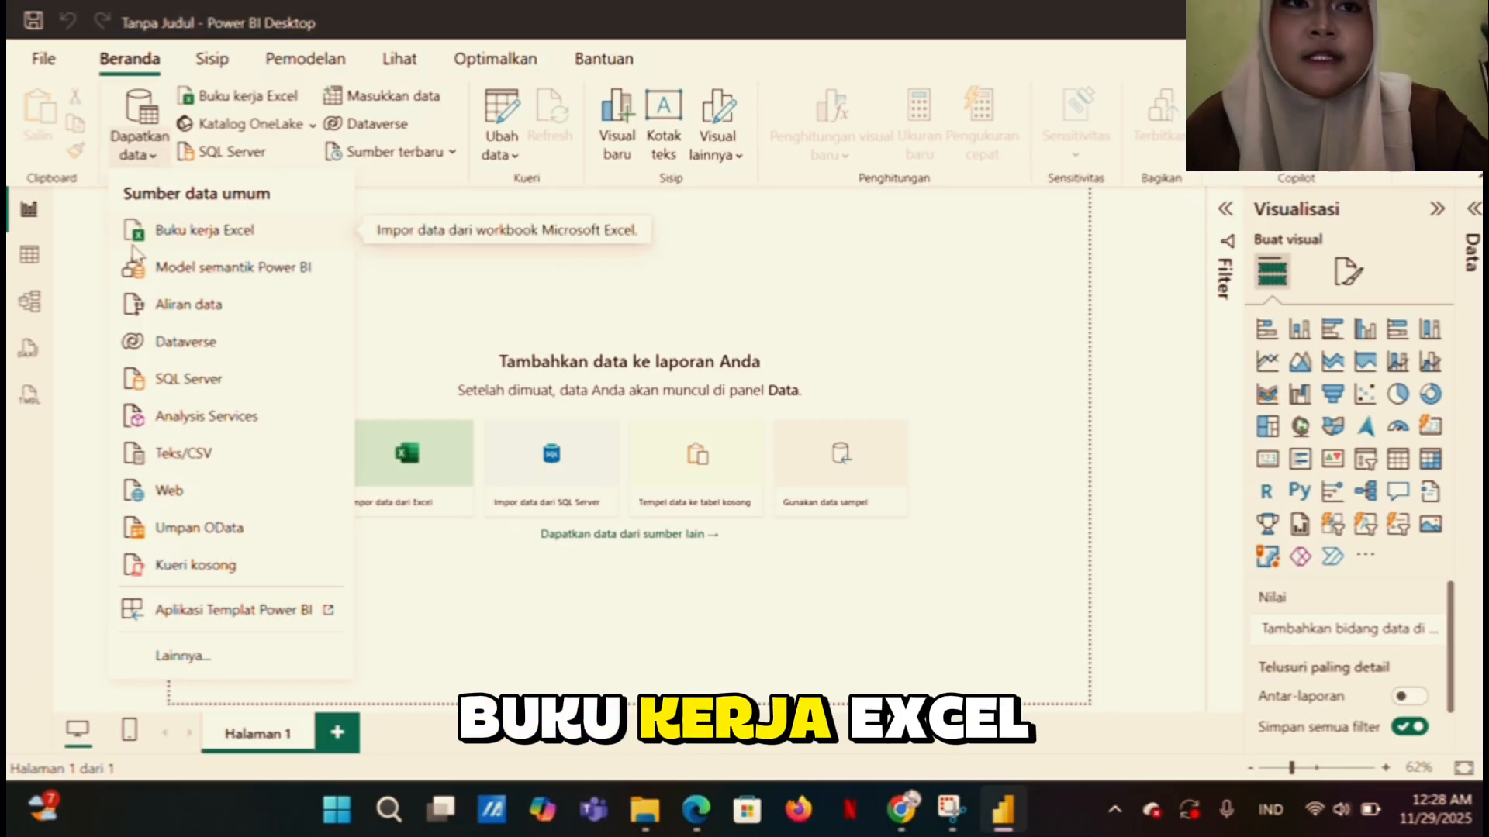
pyautogui.click(206, 244)
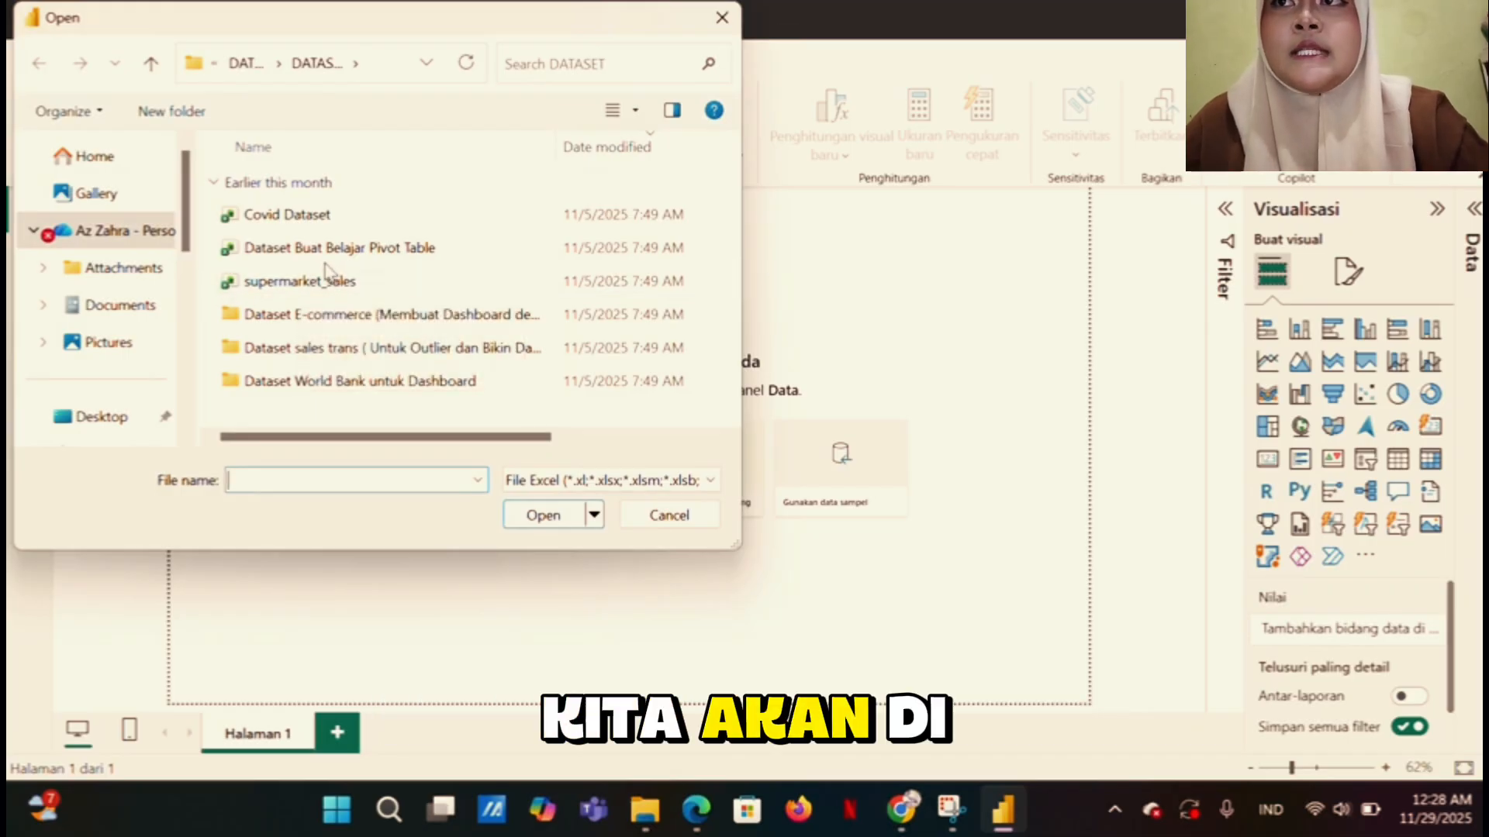
pyautogui.click(340, 287)
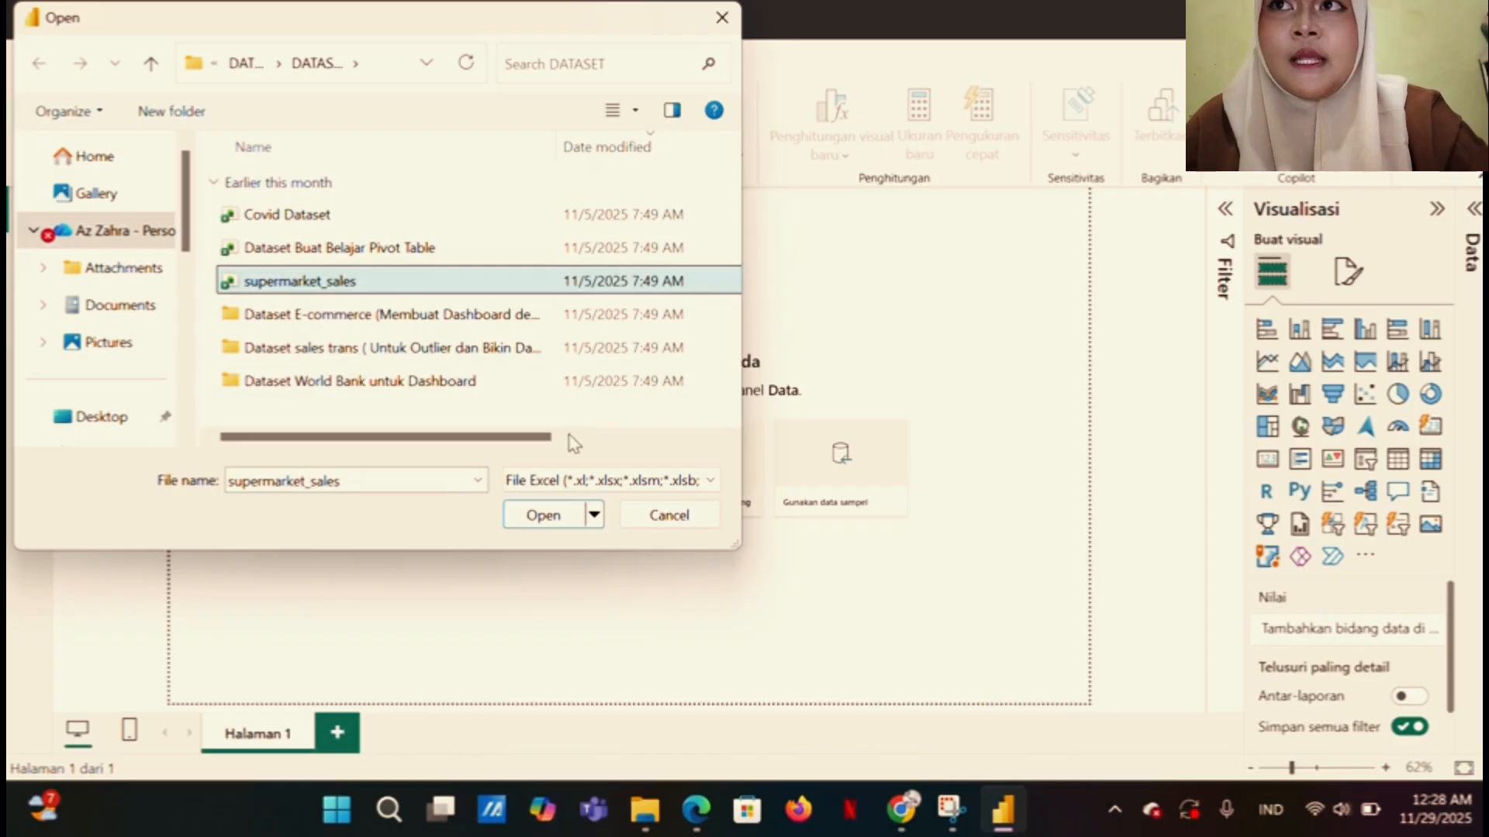
pyautogui.click(563, 519)
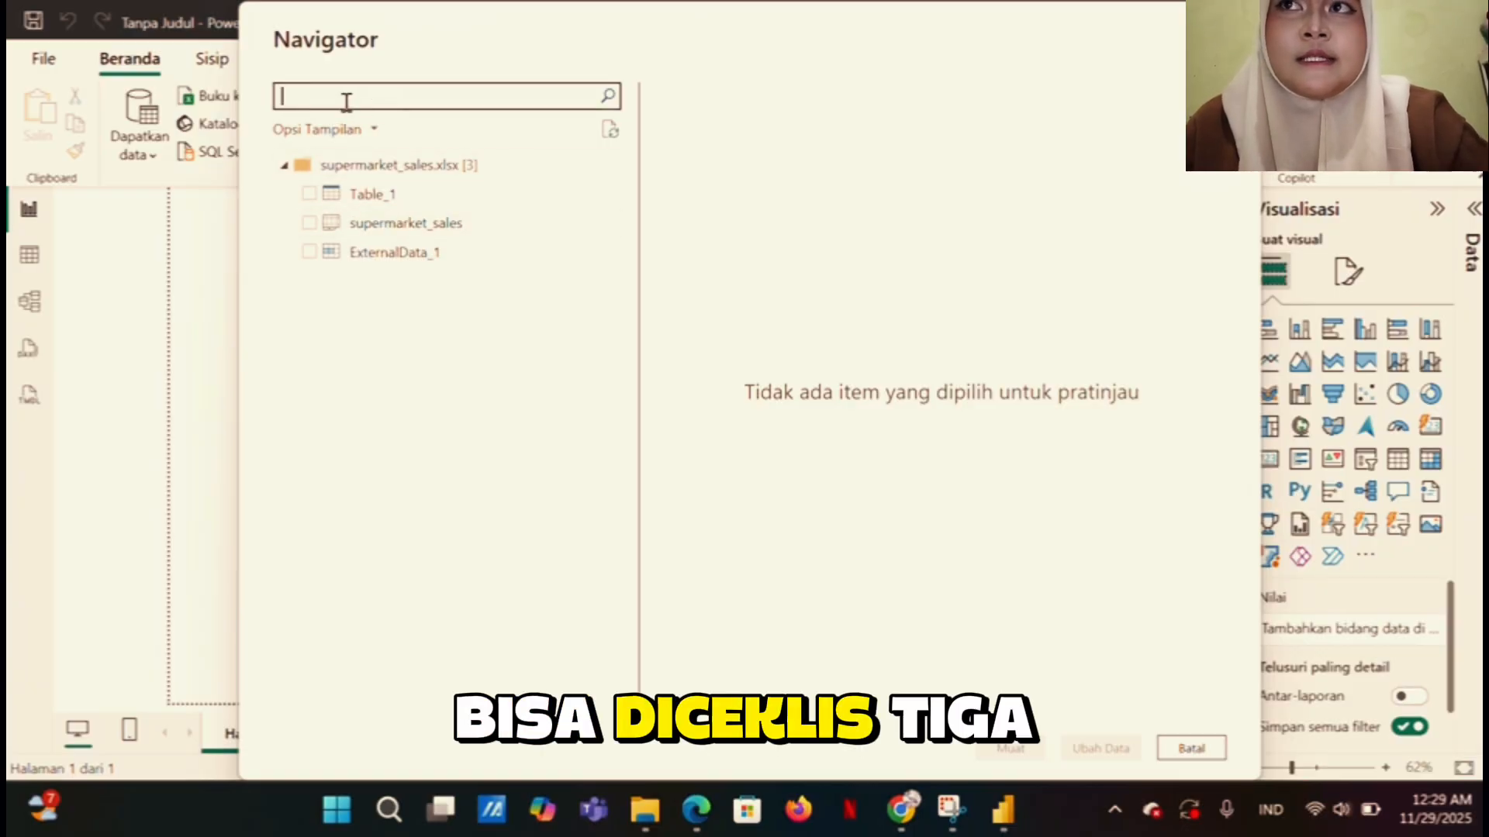
# Select Table_1, supermarket_sales and ExternalData_1 for import and load them into the report
pyautogui.click(309, 195)
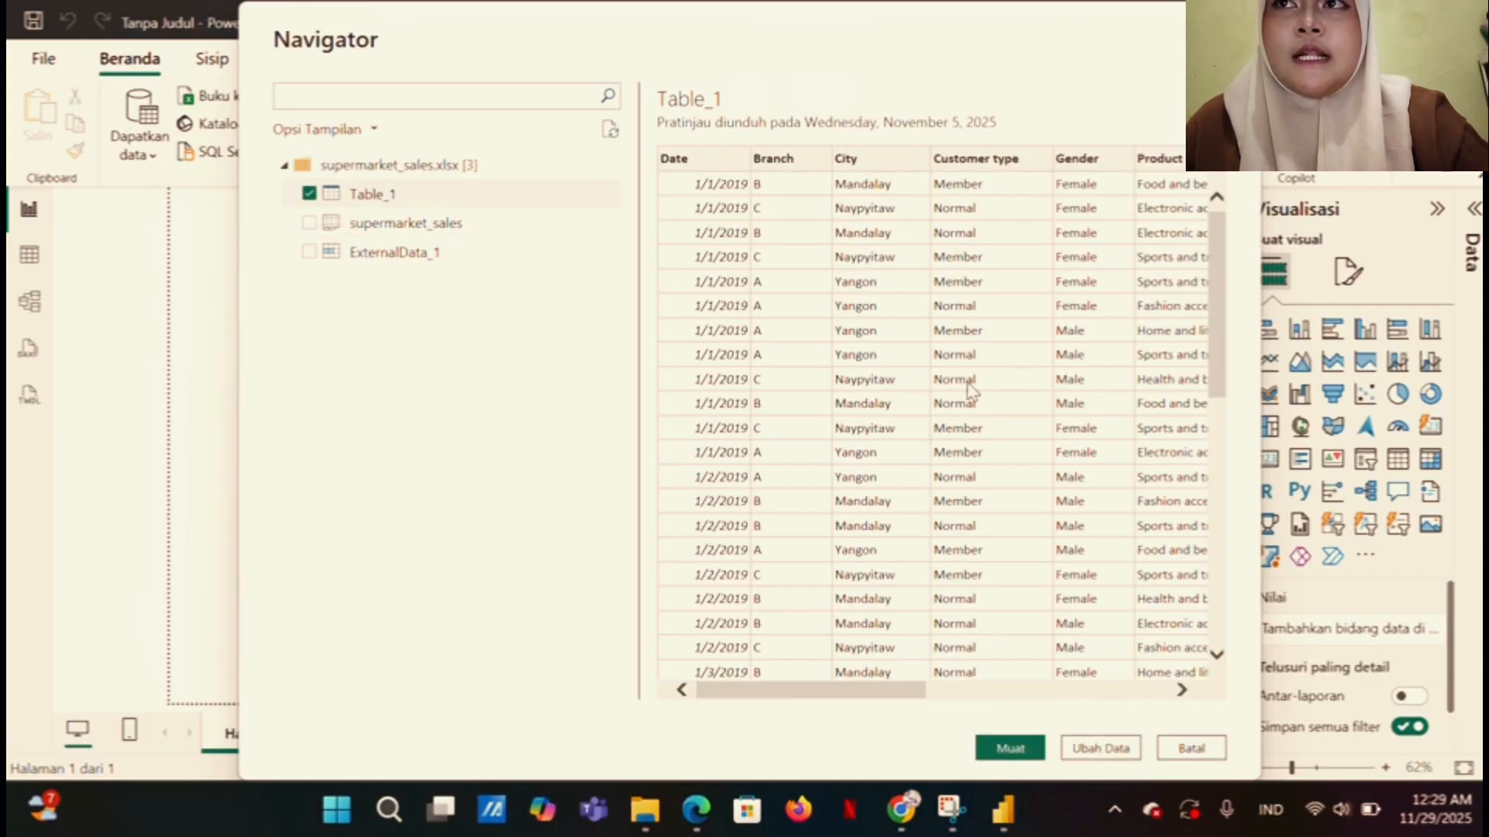
pyautogui.click(309, 225)
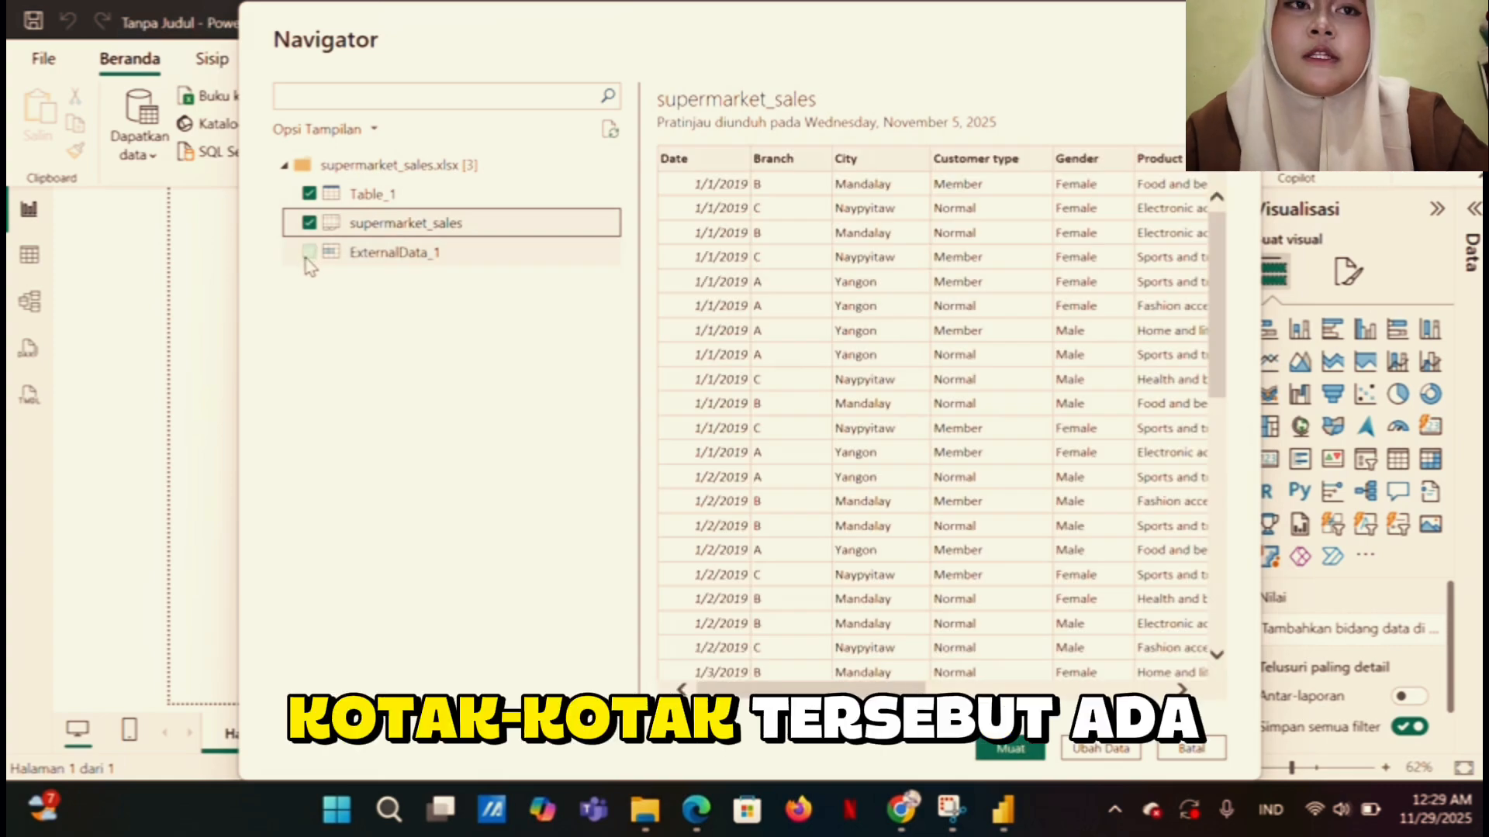
pyautogui.click(309, 253)
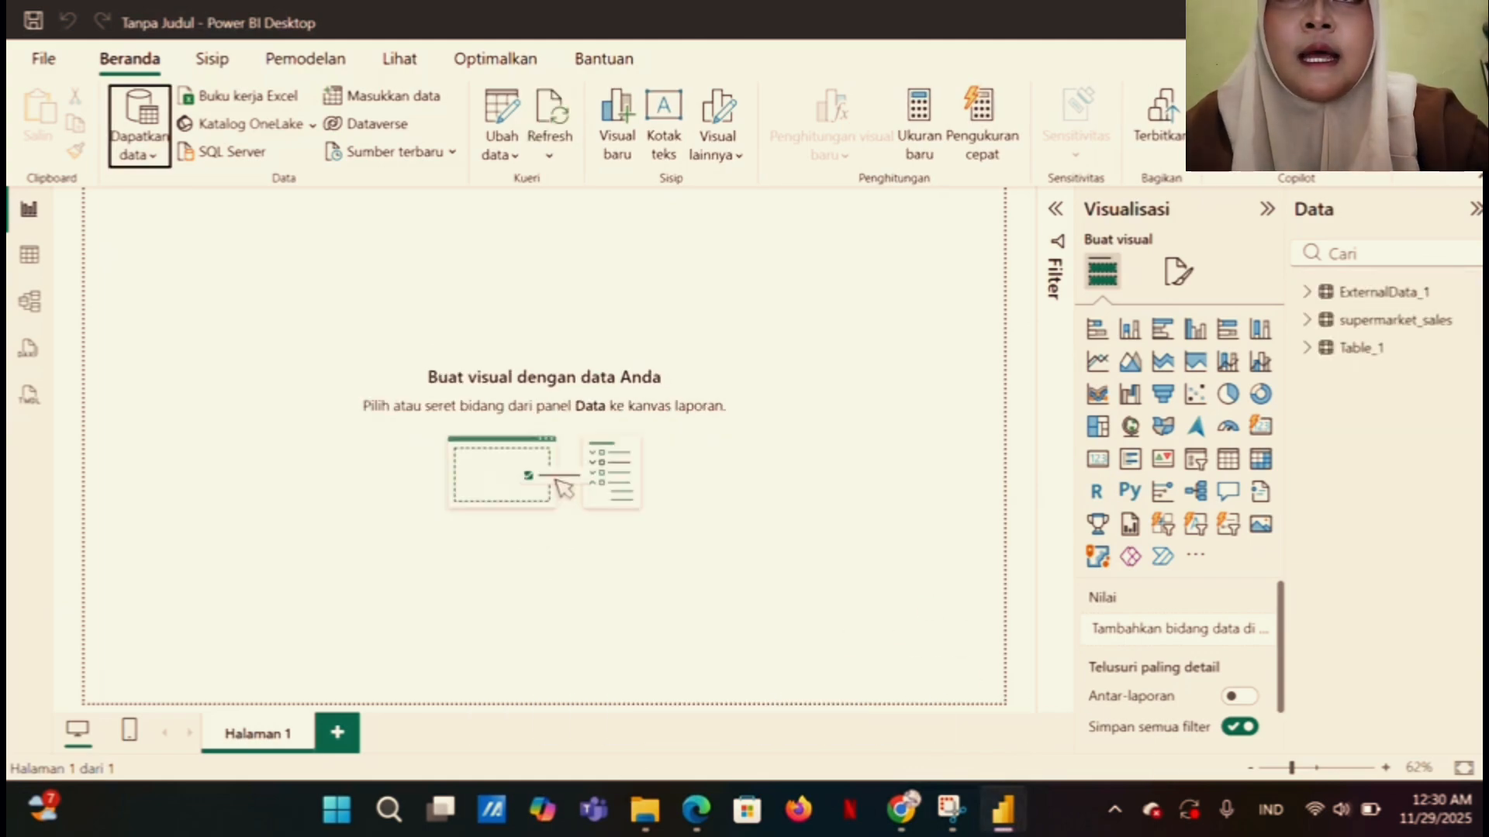
# Examine which fields the loaded tables ExternalData_1, supermarket_sales and Table_1 contain
pyautogui.click(1308, 321)
pyautogui.click(1308, 321)
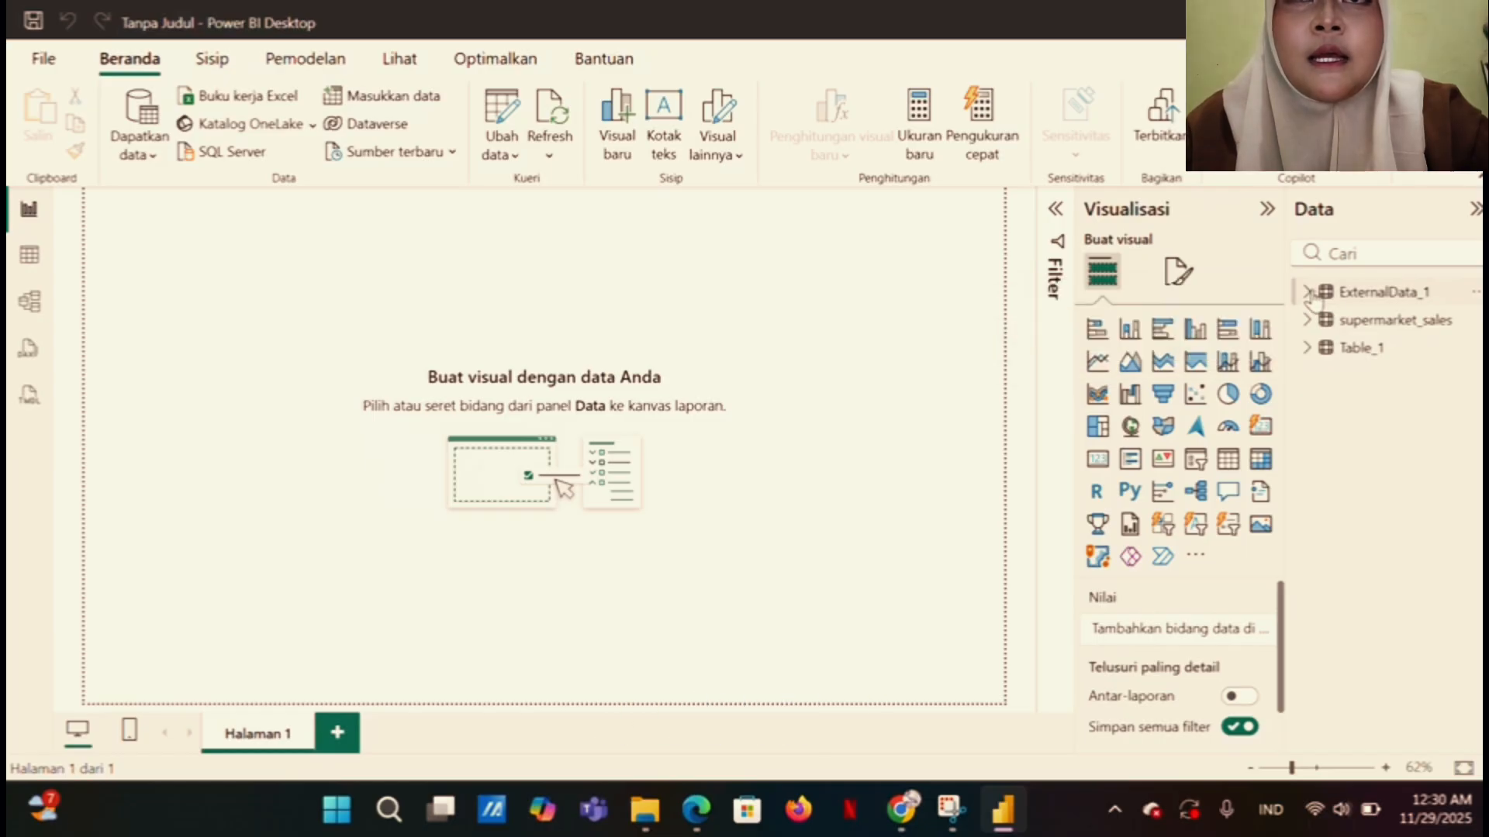
pyautogui.click(1309, 294)
pyautogui.click(1309, 296)
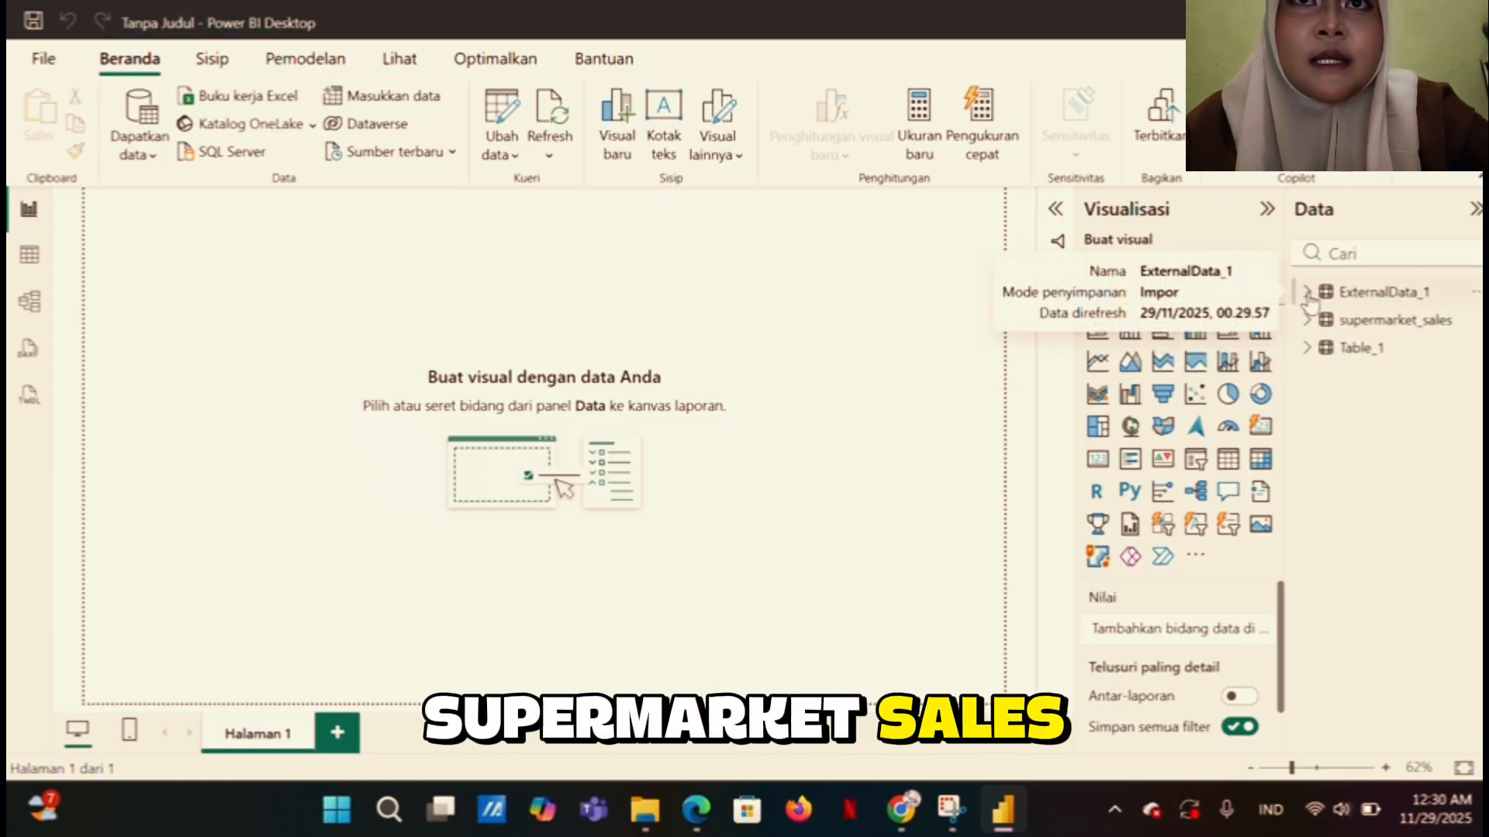
pyautogui.click(1307, 349)
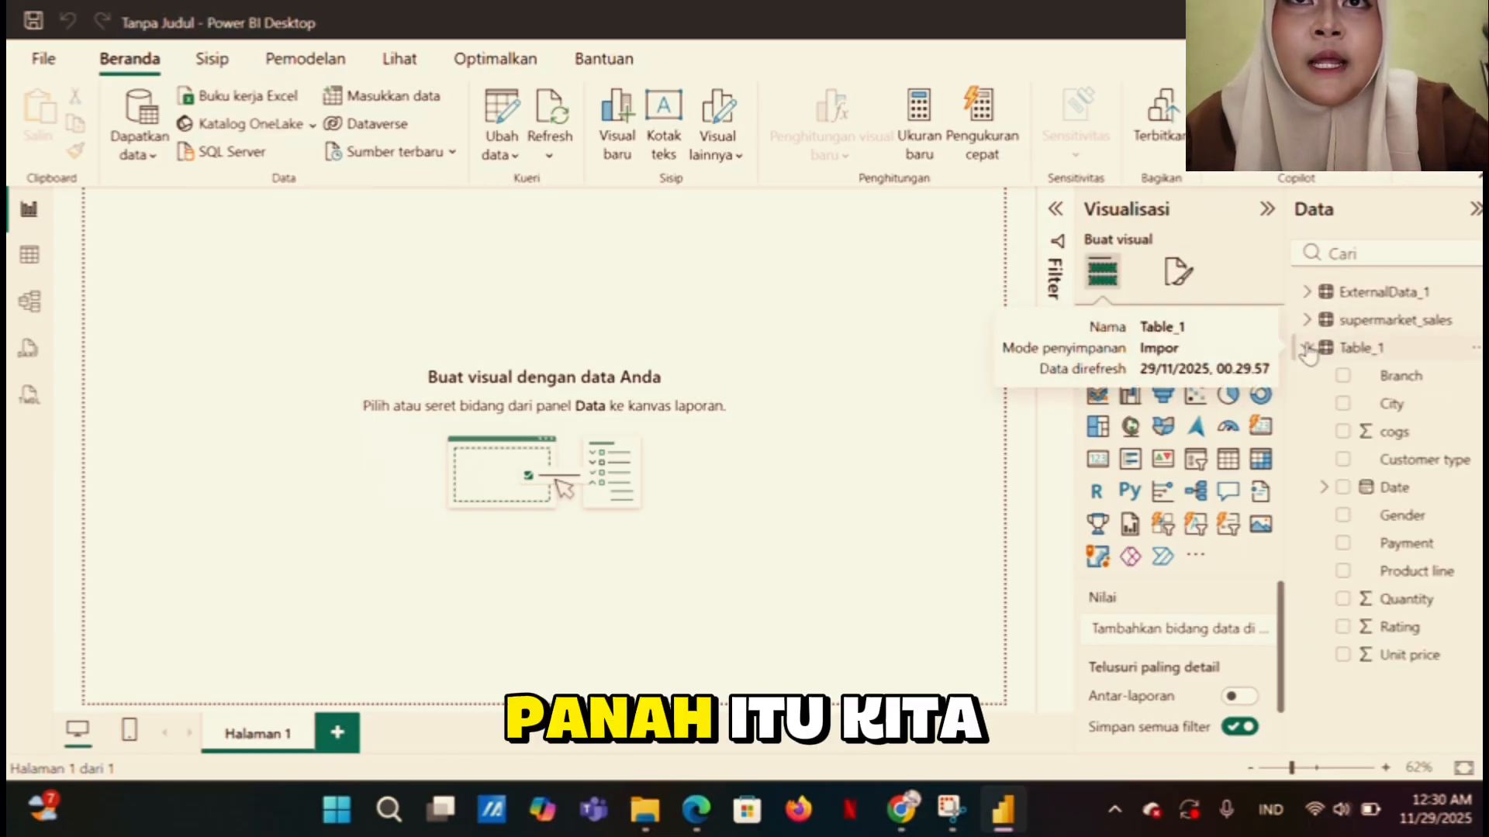
pyautogui.click(1308, 349)
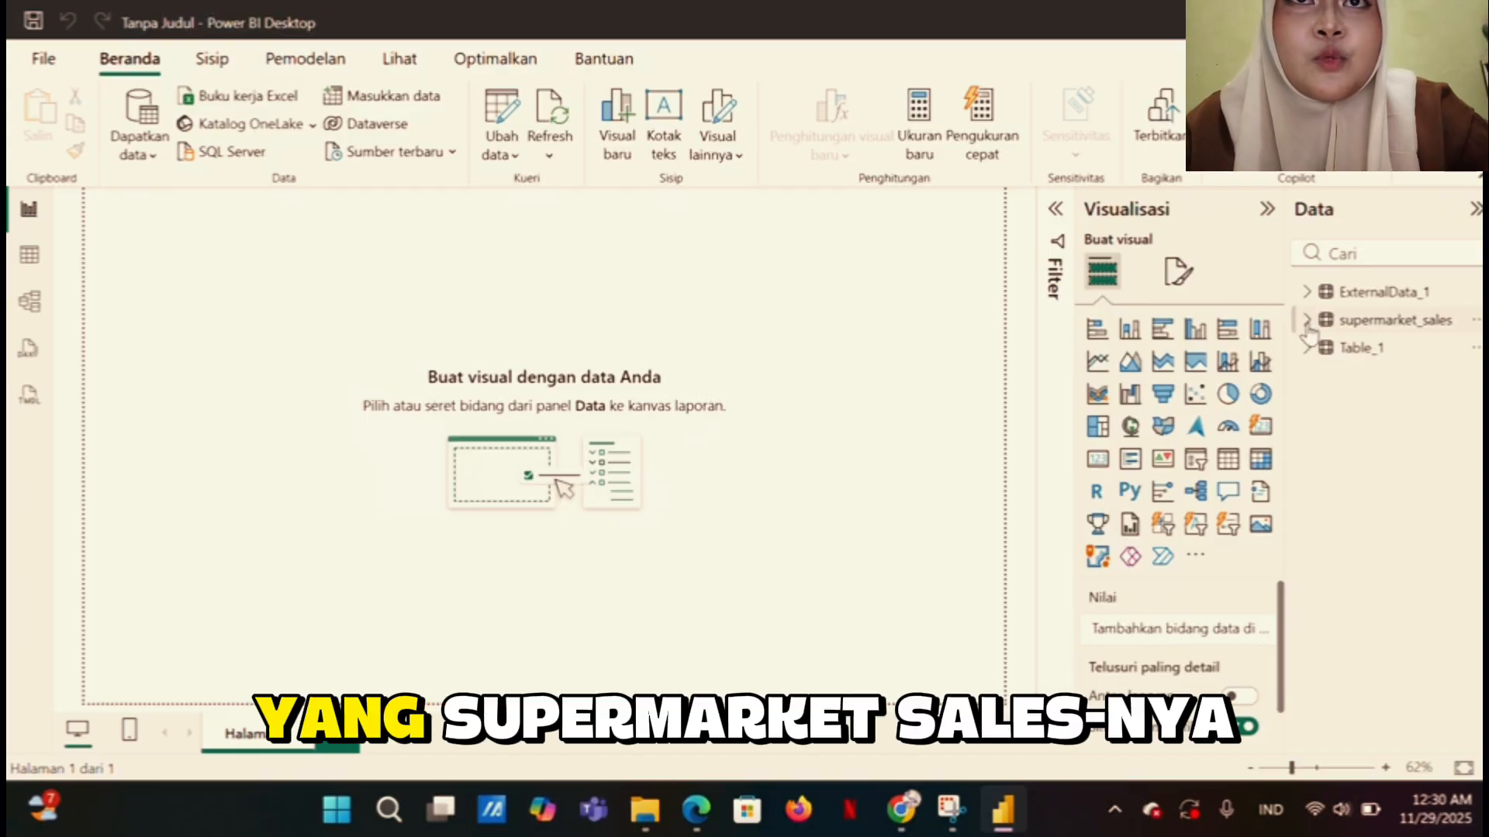
pyautogui.click(1308, 324)
pyautogui.click(1308, 324)
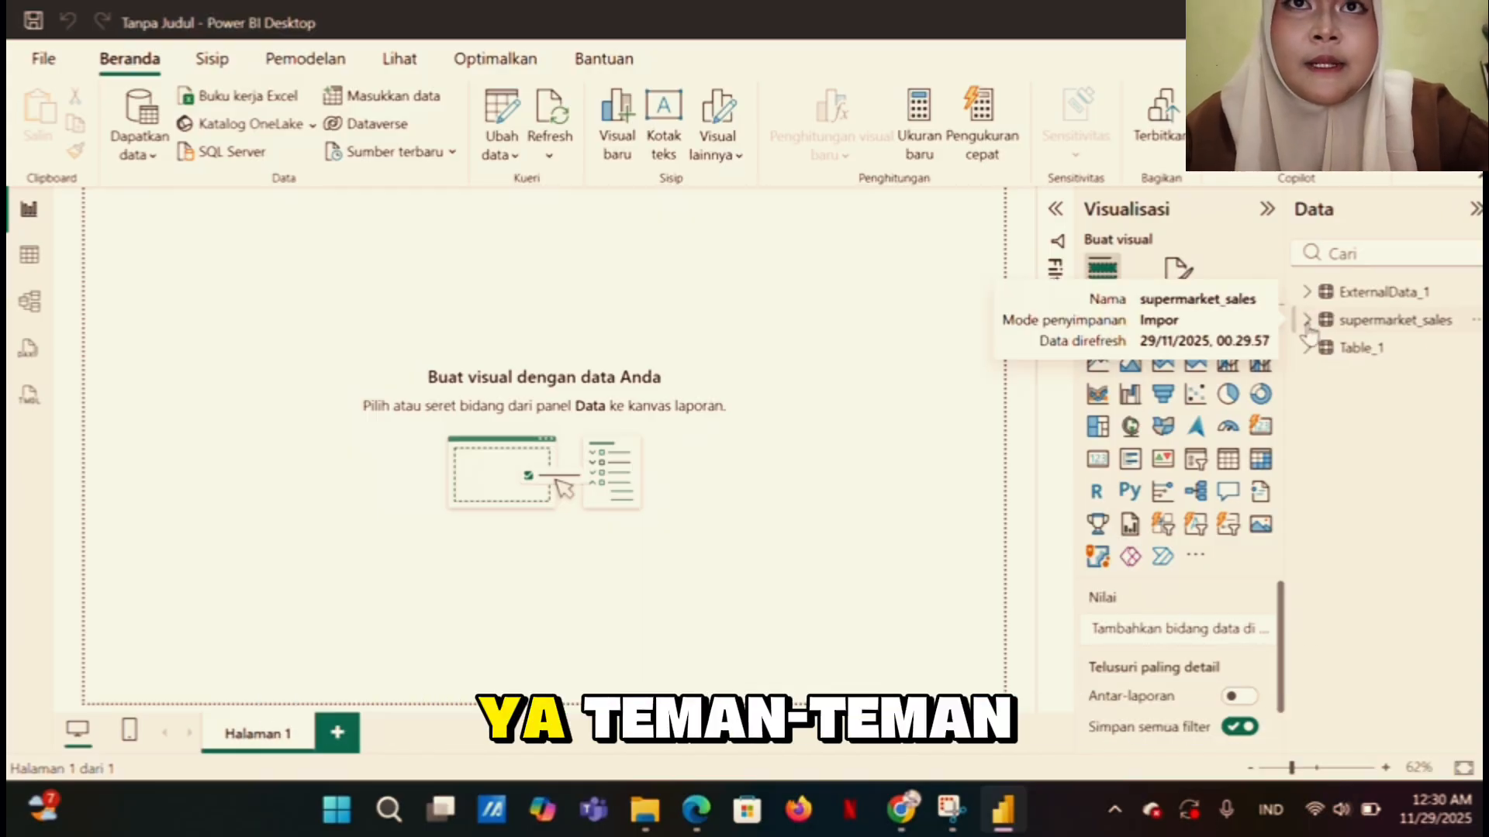
# Build a table visual with Product line, Unit price and Quantity from supermarket_sales, and shorten its frame to fit the rows
pyautogui.click(1308, 322)
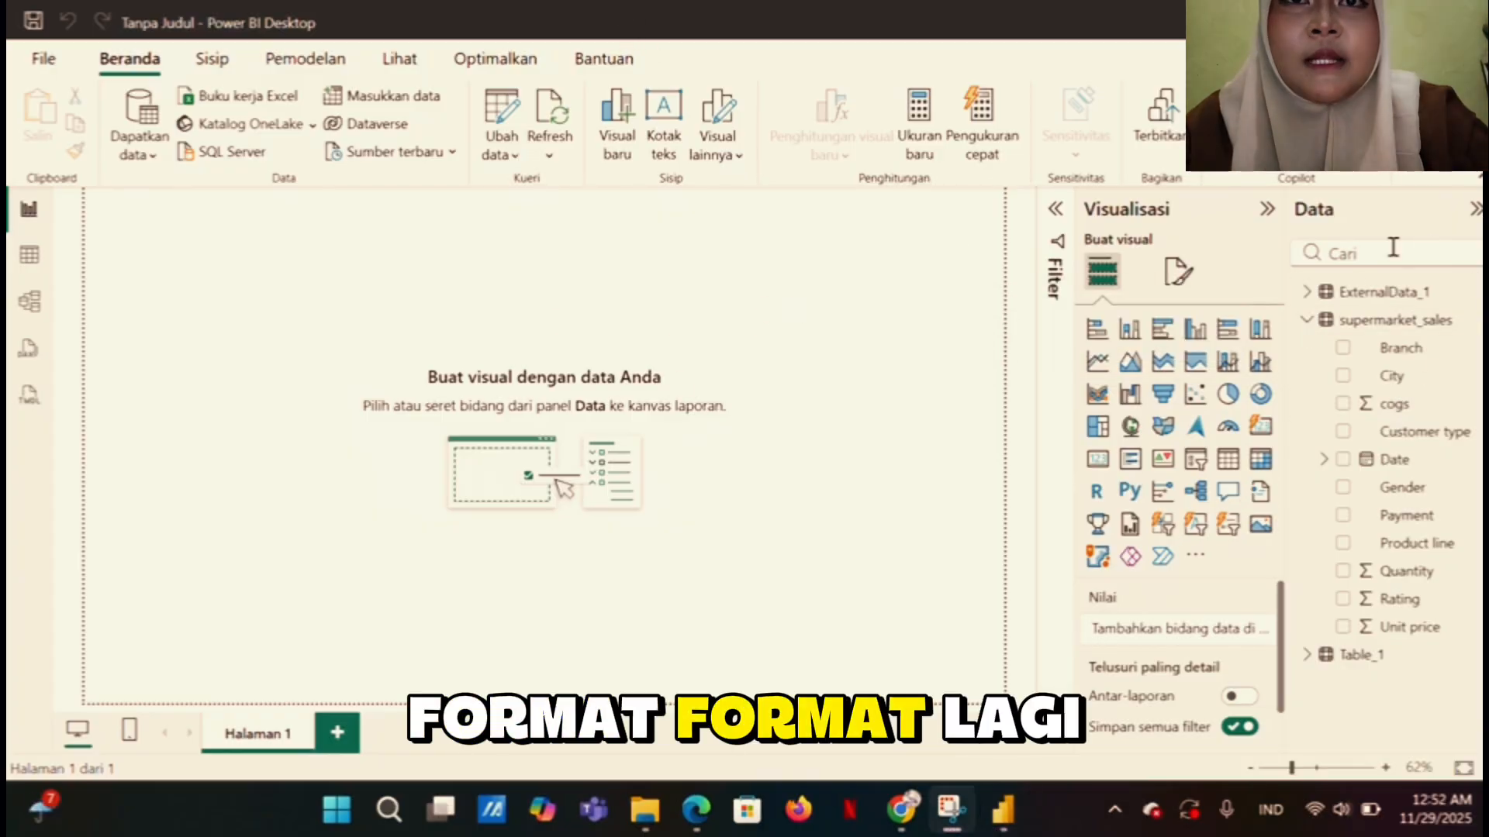
pyautogui.click(1308, 320)
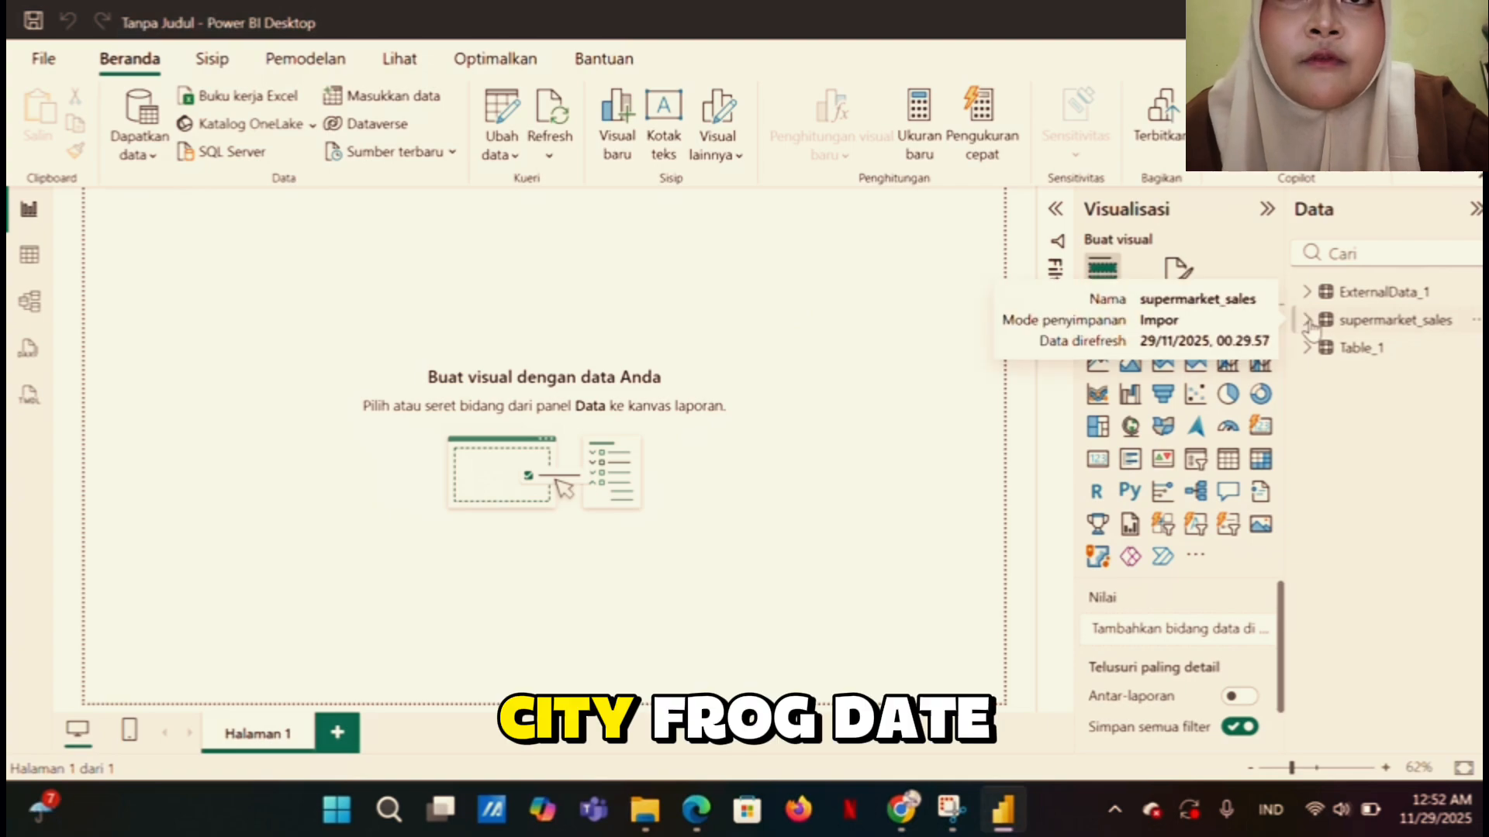
pyautogui.click(1308, 320)
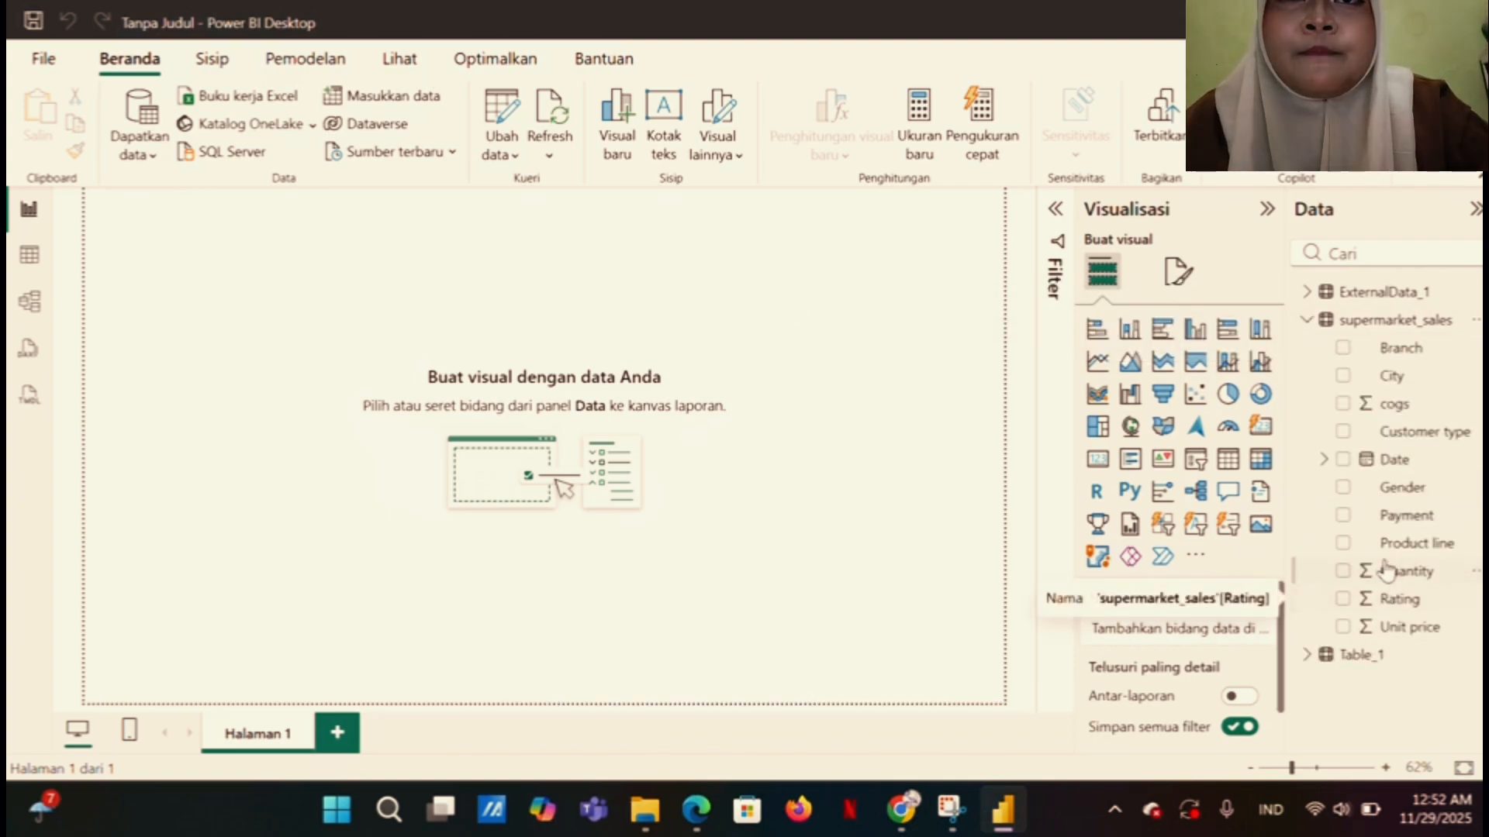
pyautogui.moveTo(1390, 548); pyautogui.dragTo(702, 540)
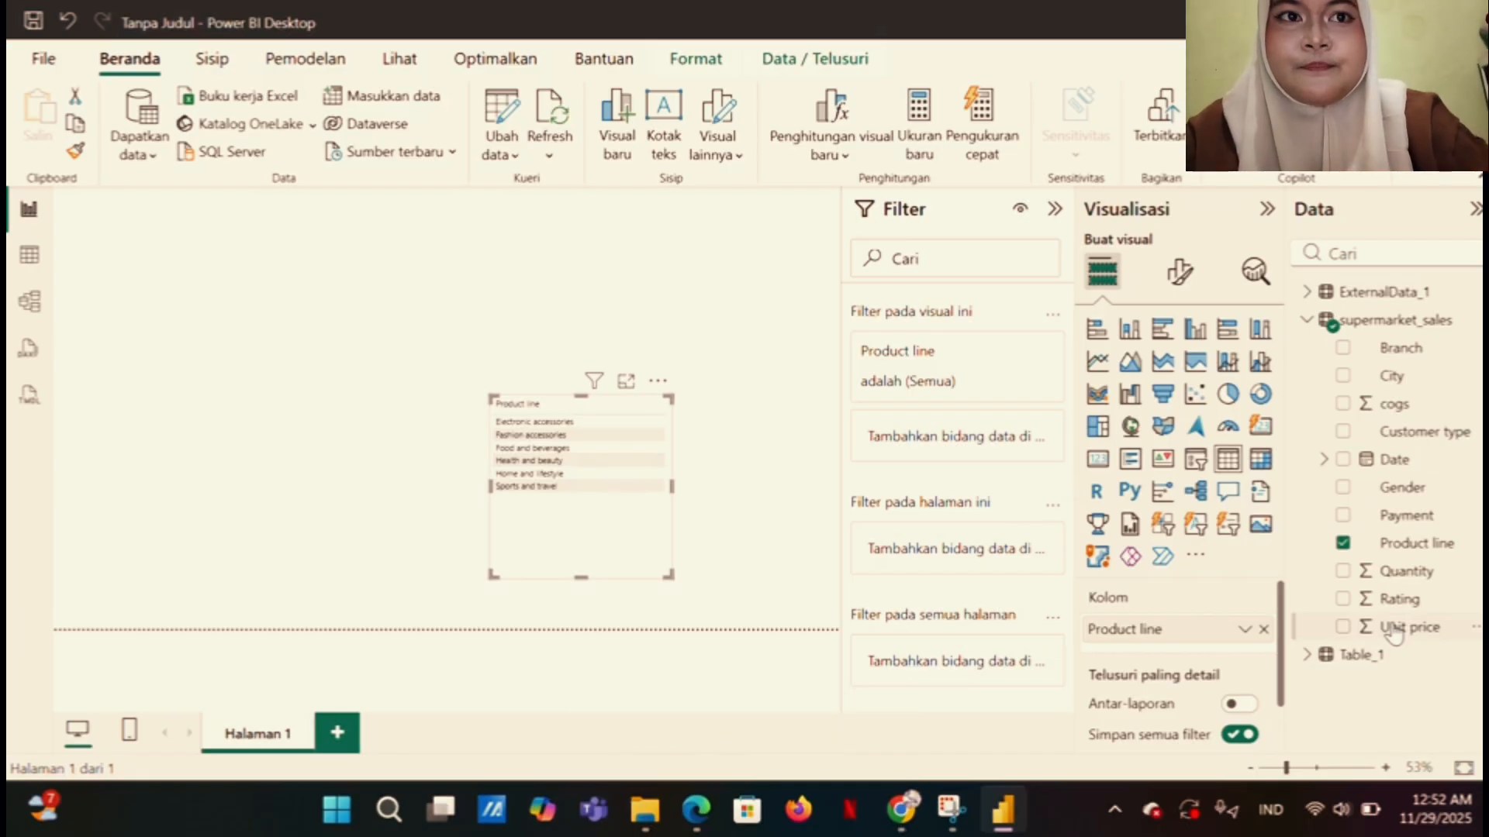
pyautogui.moveTo(1393, 634); pyautogui.dragTo(592, 474)
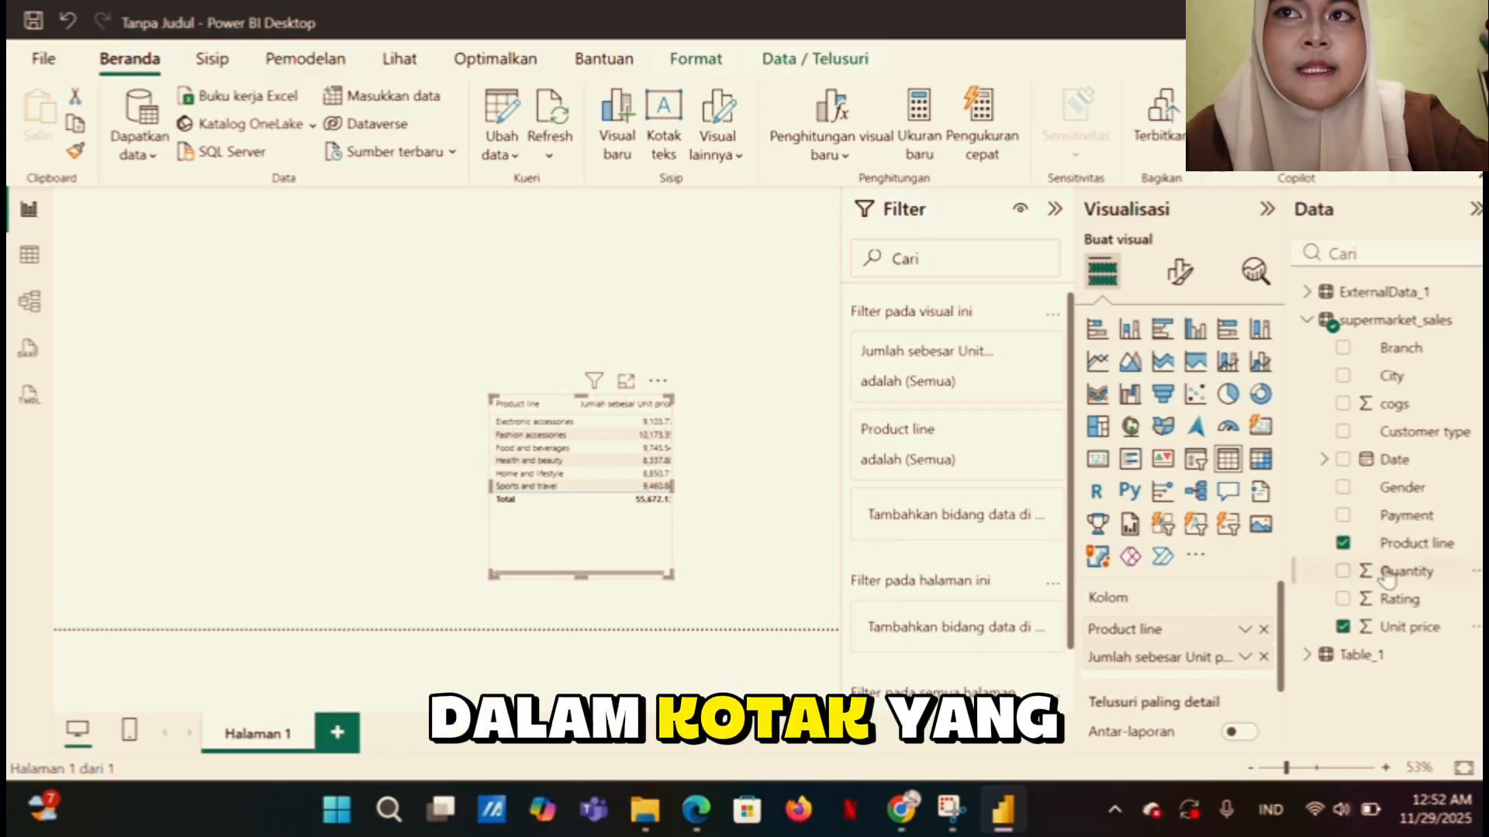
pyautogui.moveTo(1388, 578); pyautogui.dragTo(344, 518)
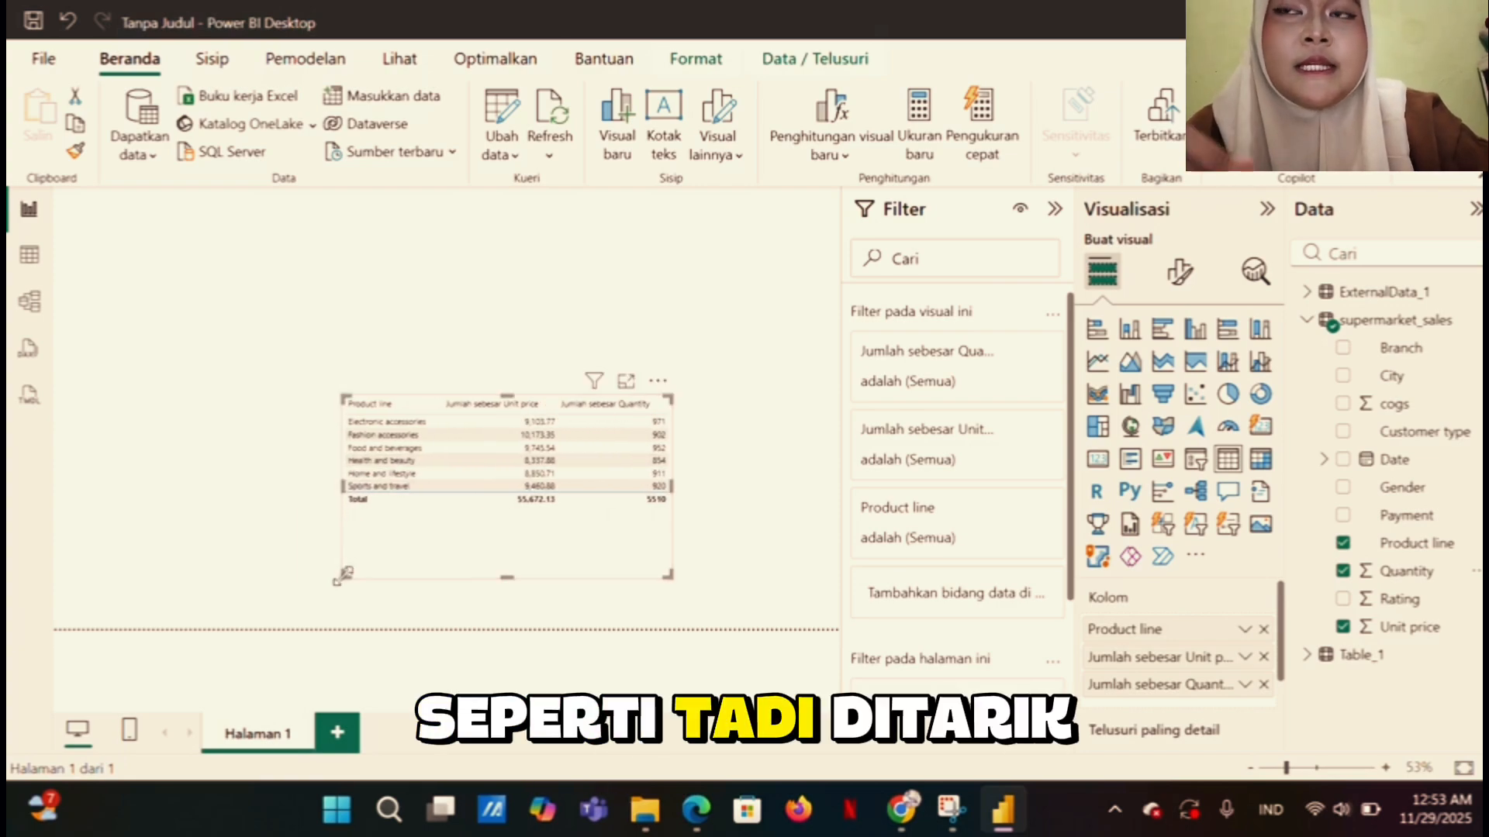
pyautogui.moveTo(335, 581); pyautogui.dragTo(335, 518)
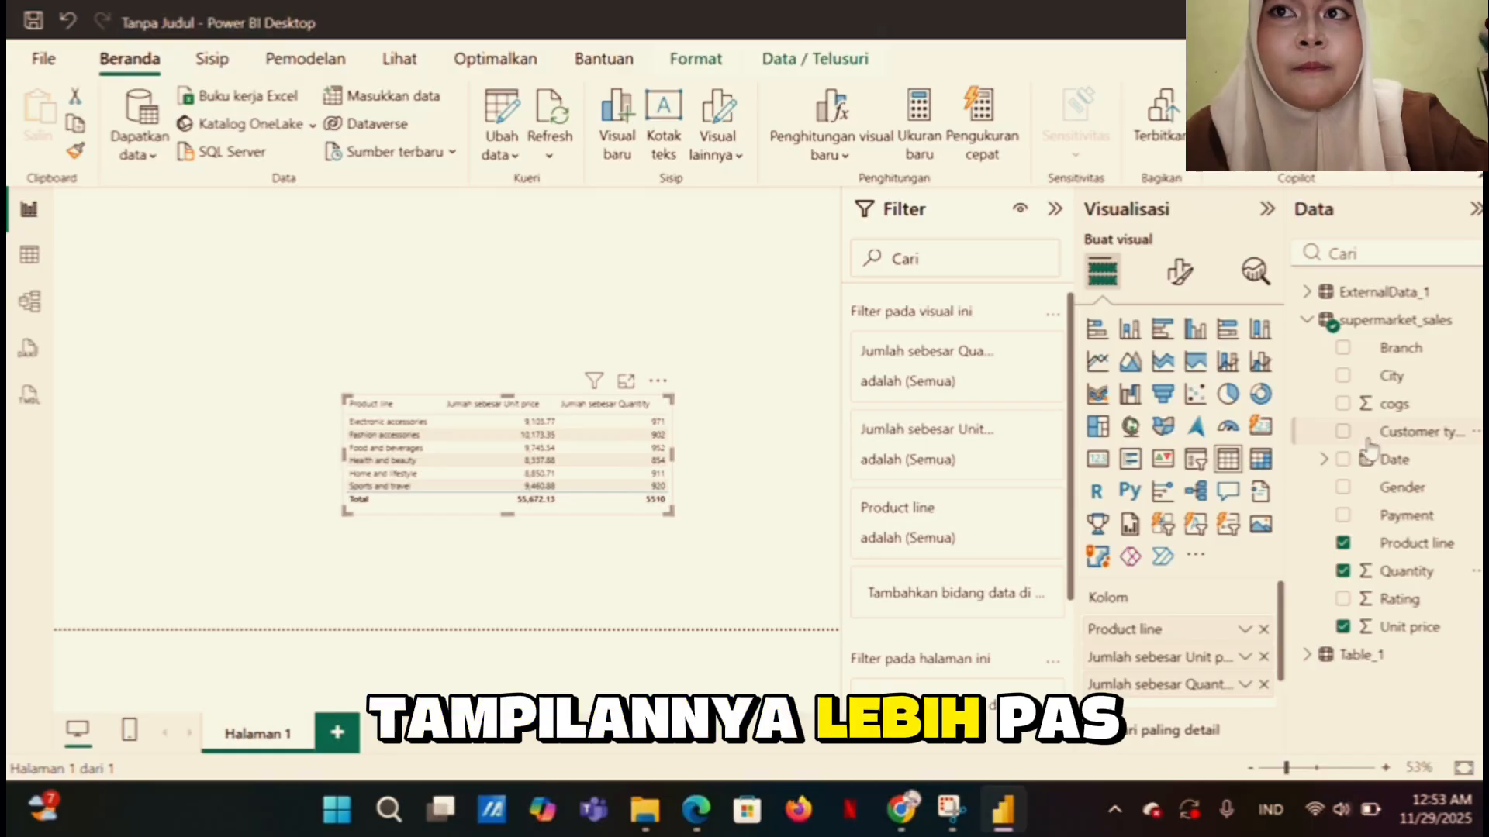
# Create a new measure named Revenew in supermarket_sales and start its formula with SUMX over the supermarket_sales table
pyautogui.click(1375, 325)
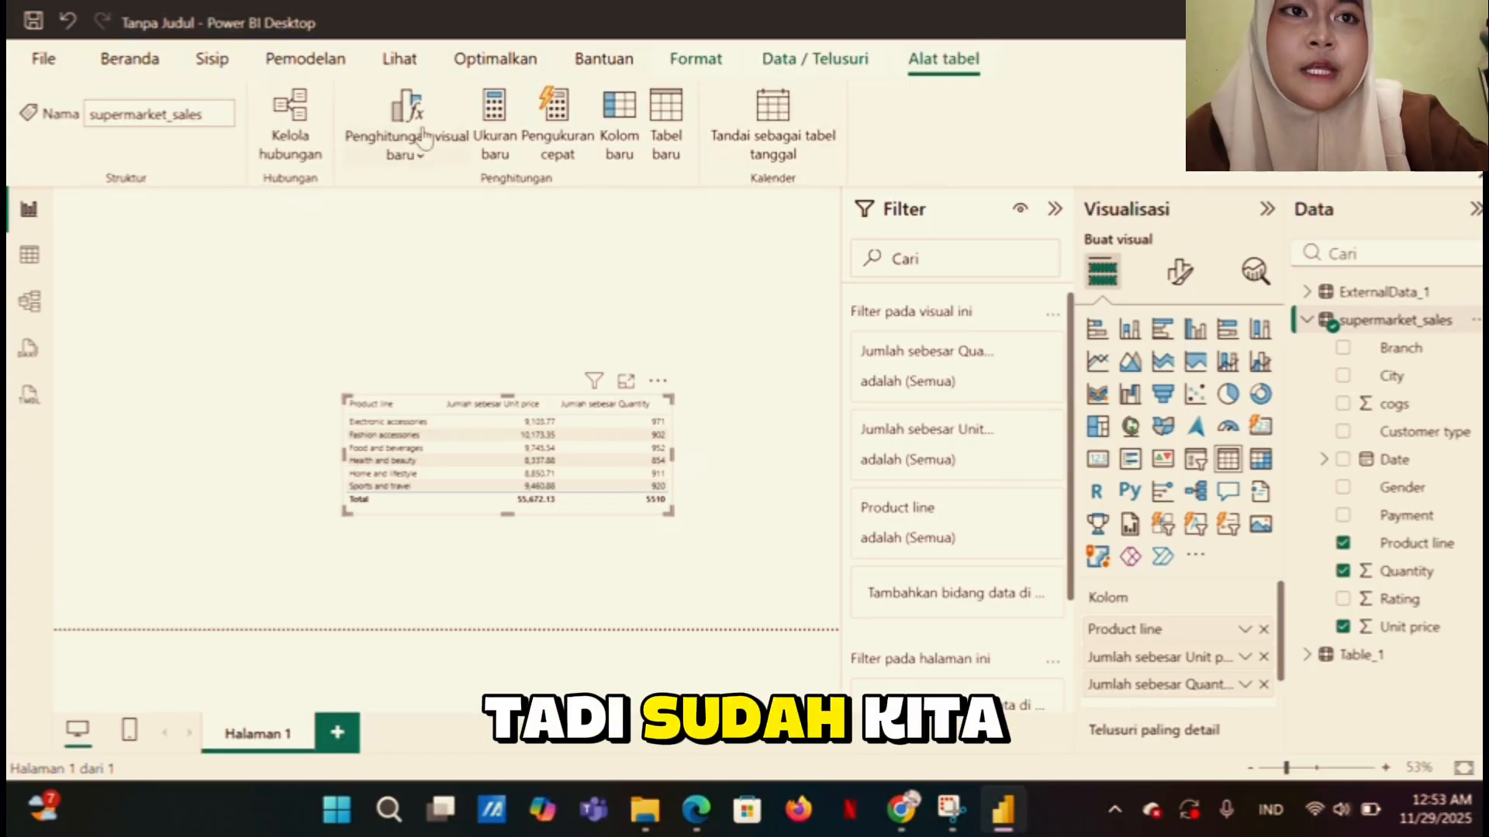
pyautogui.click(499, 147)
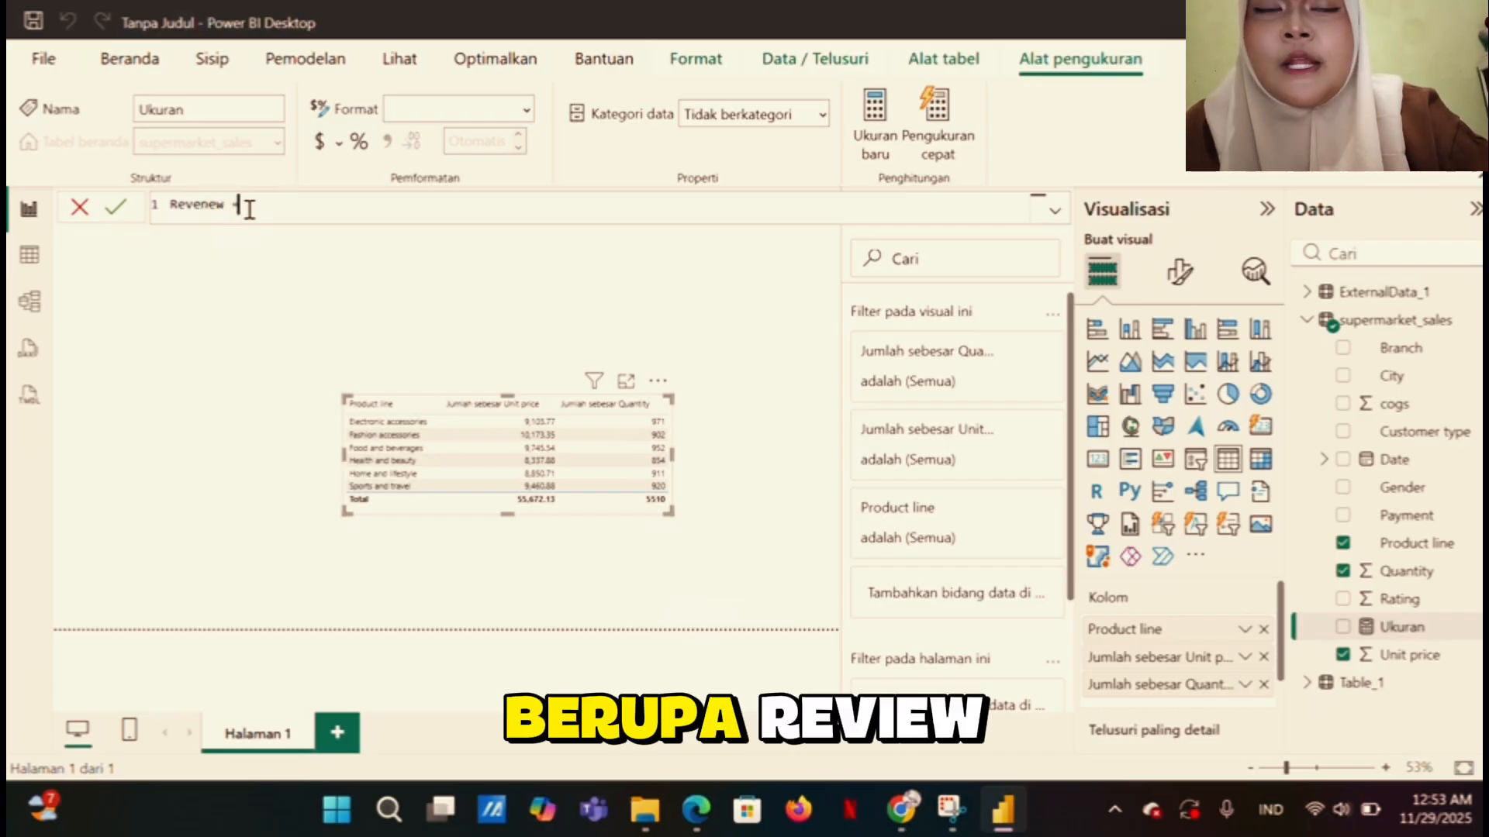
pyautogui.write('S')
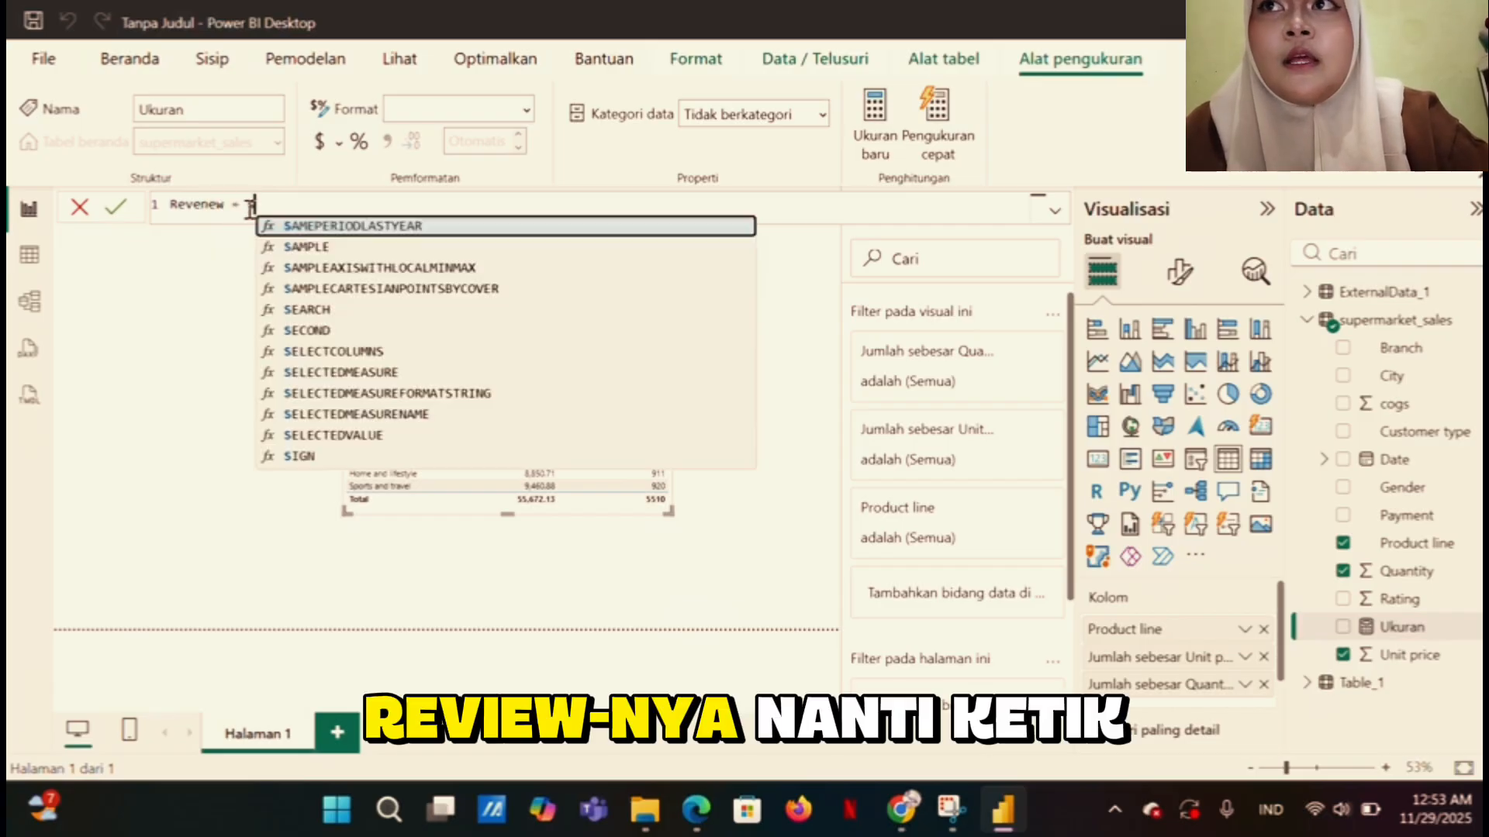
pyautogui.write('um')
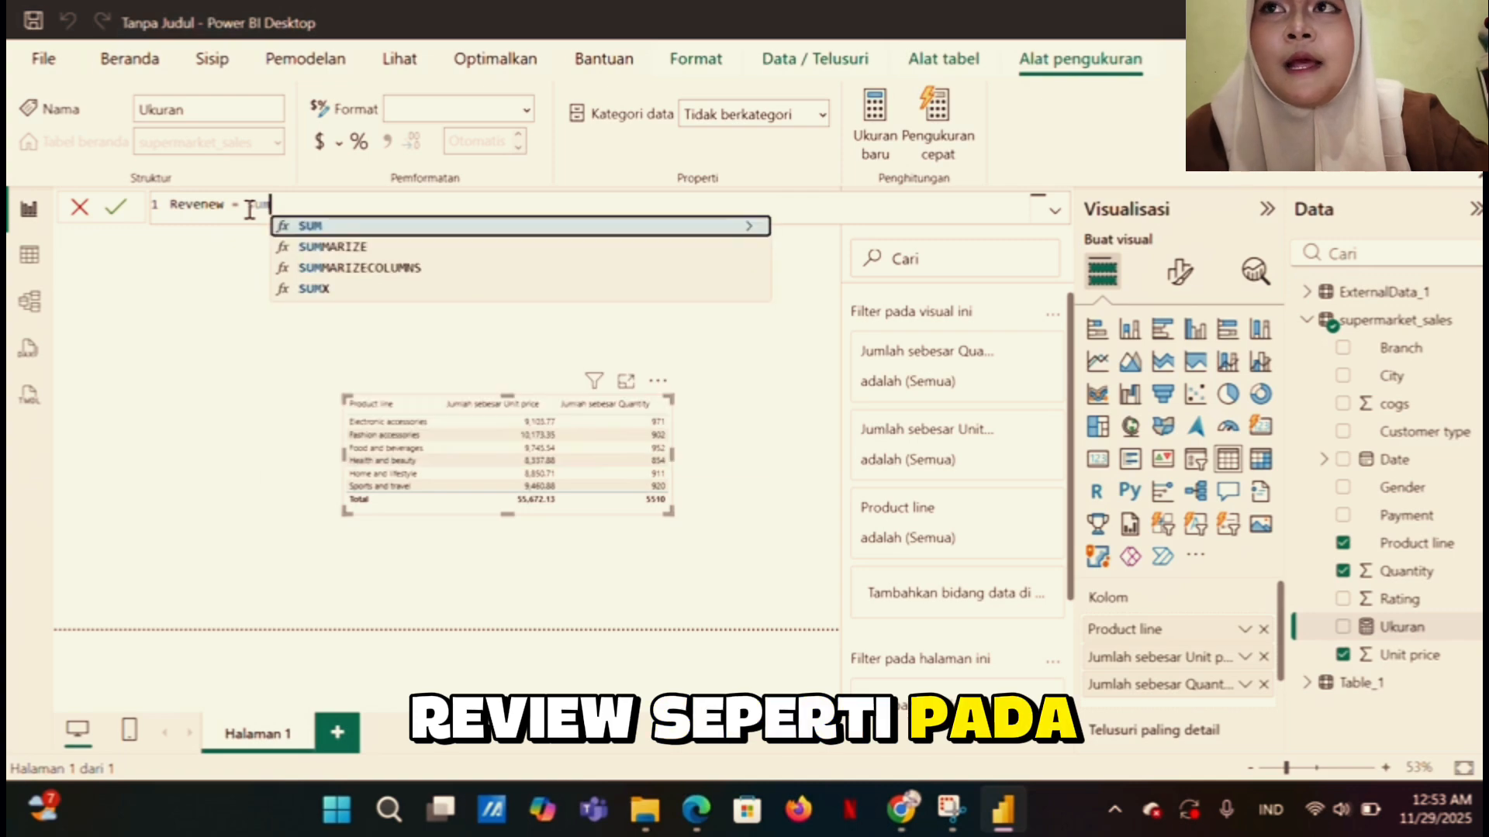
pyautogui.click(389, 293)
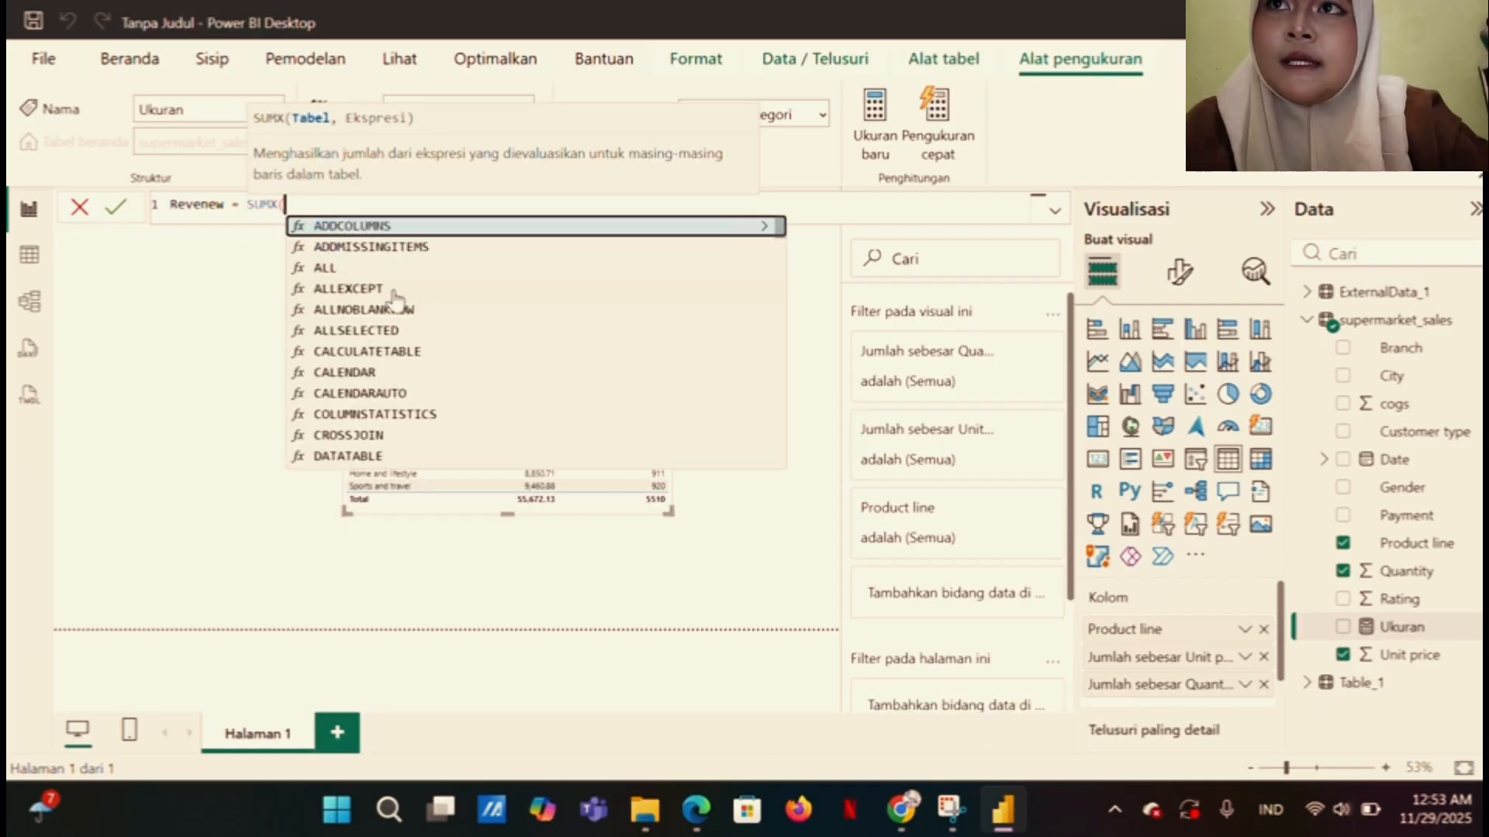
pyautogui.write('sup')
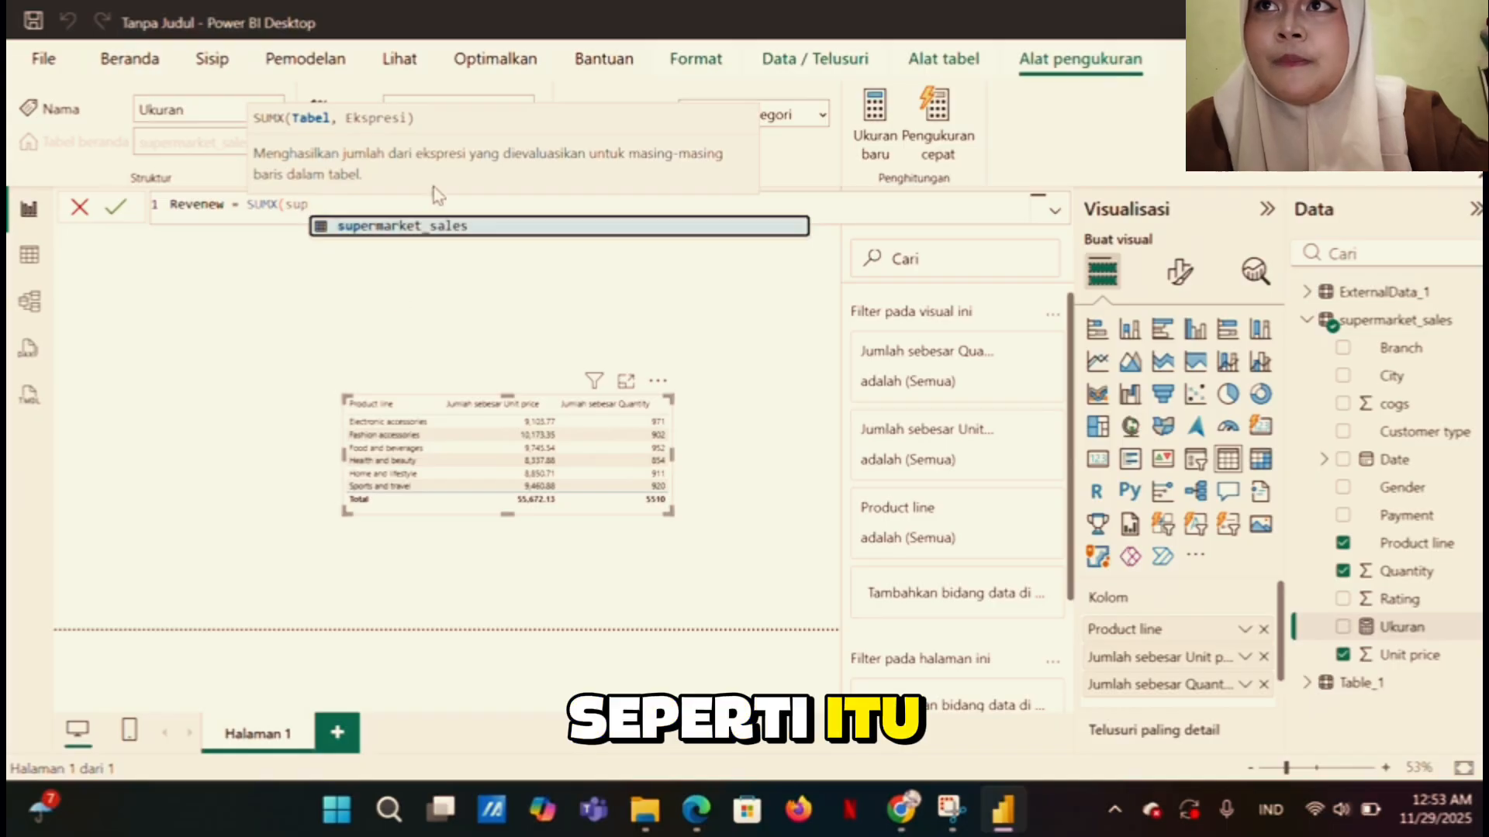
pyautogui.click(453, 231)
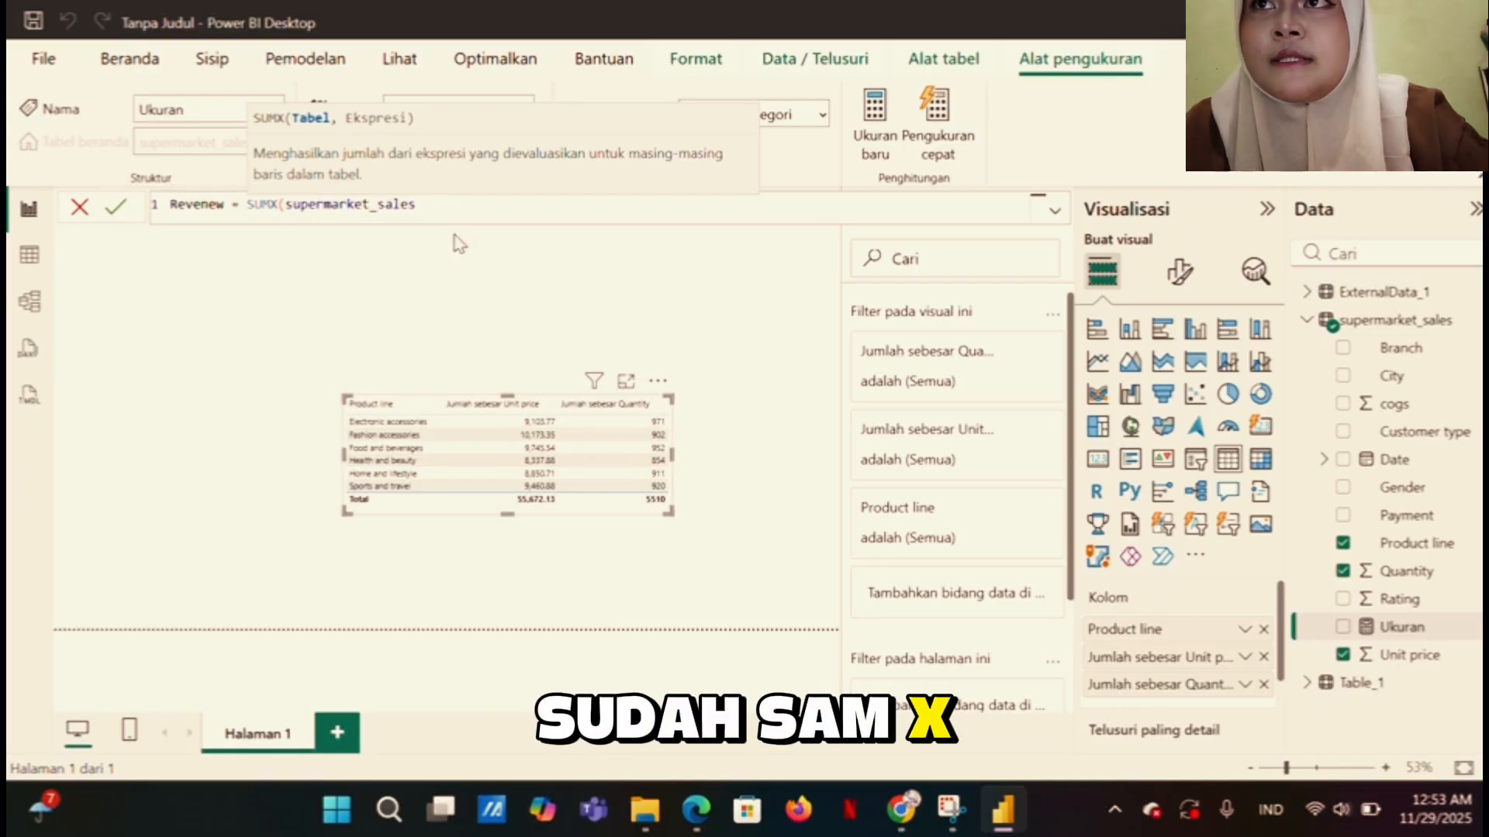
# Complete the Revenew formula with the expression supermarket_sales[Unit price]*supermarket_sales[Quantity] and commit the measure
pyautogui.write(',')
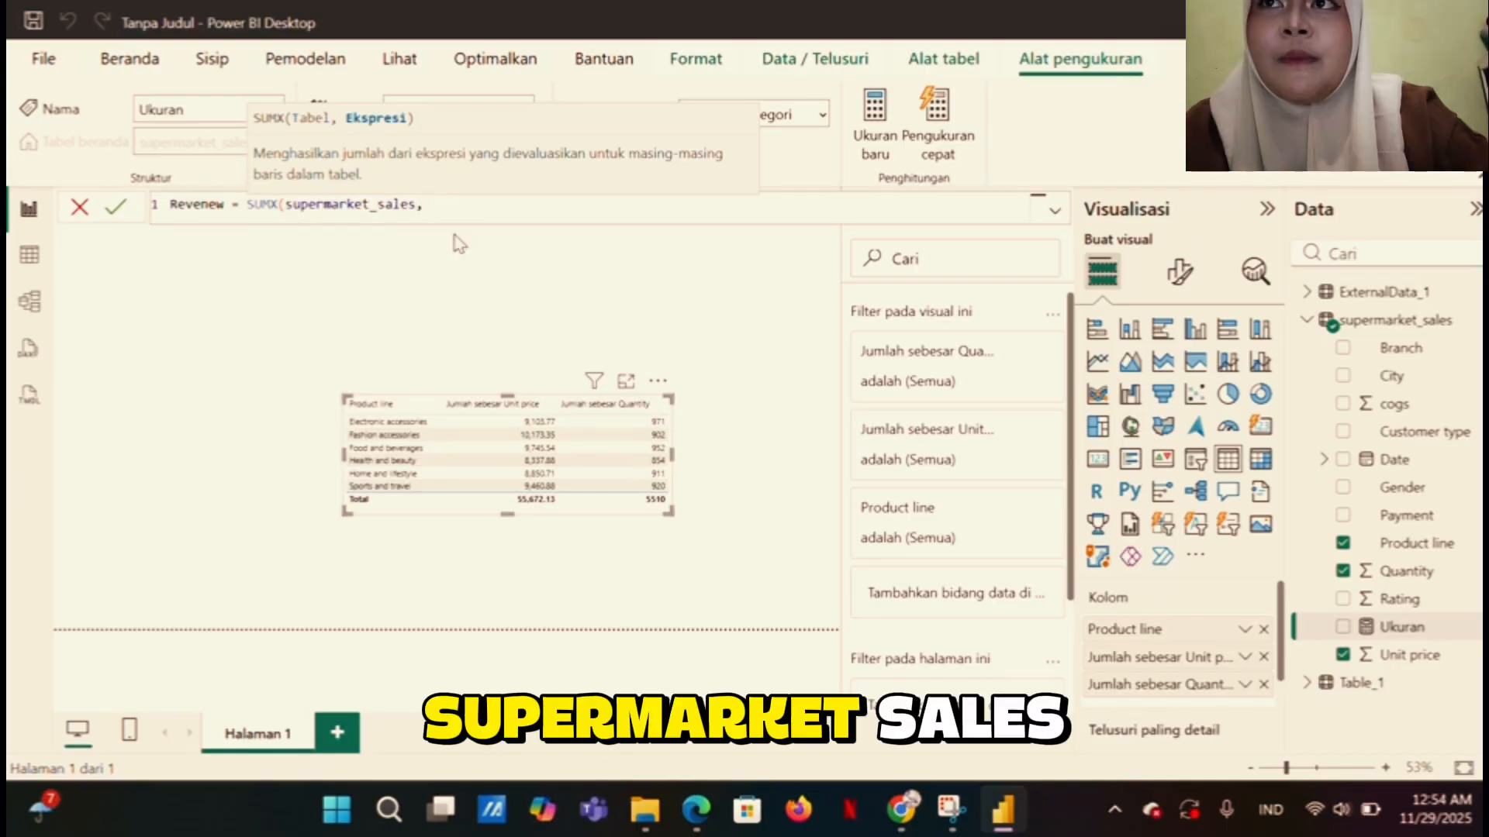
pyautogui.write(' su')
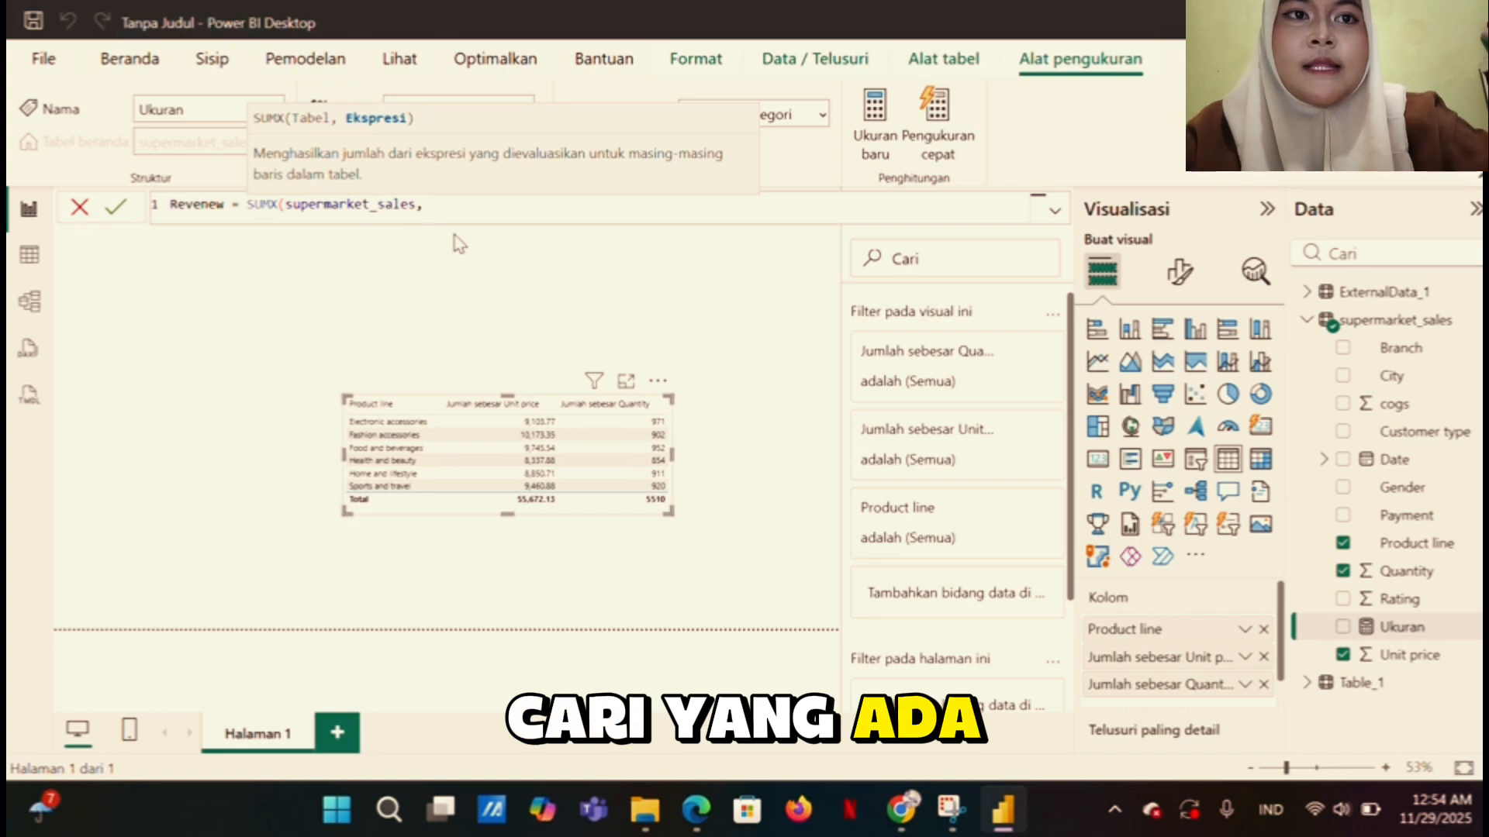
pyautogui.write('per')
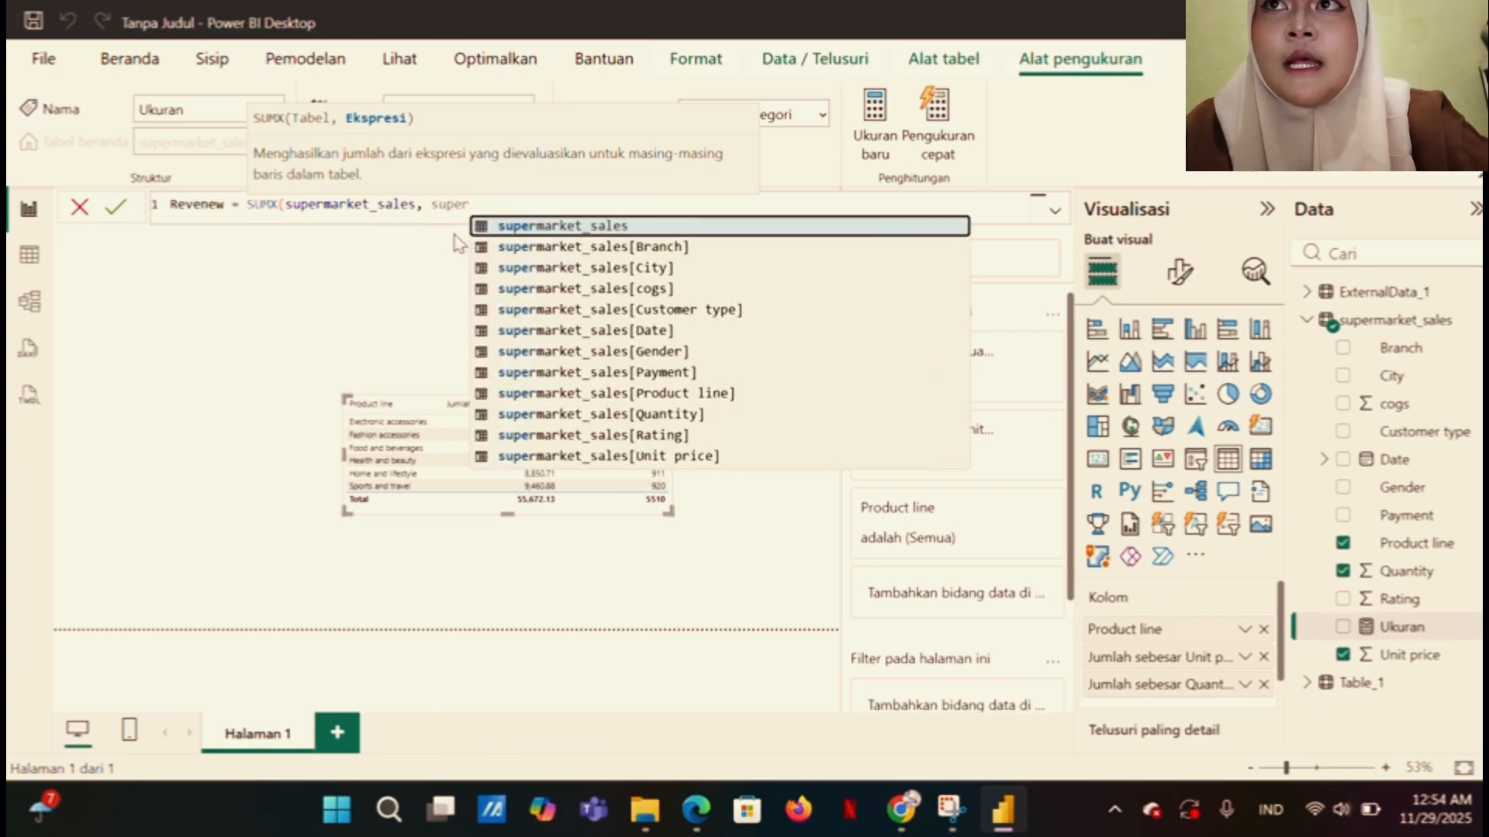
pyautogui.click(746, 457)
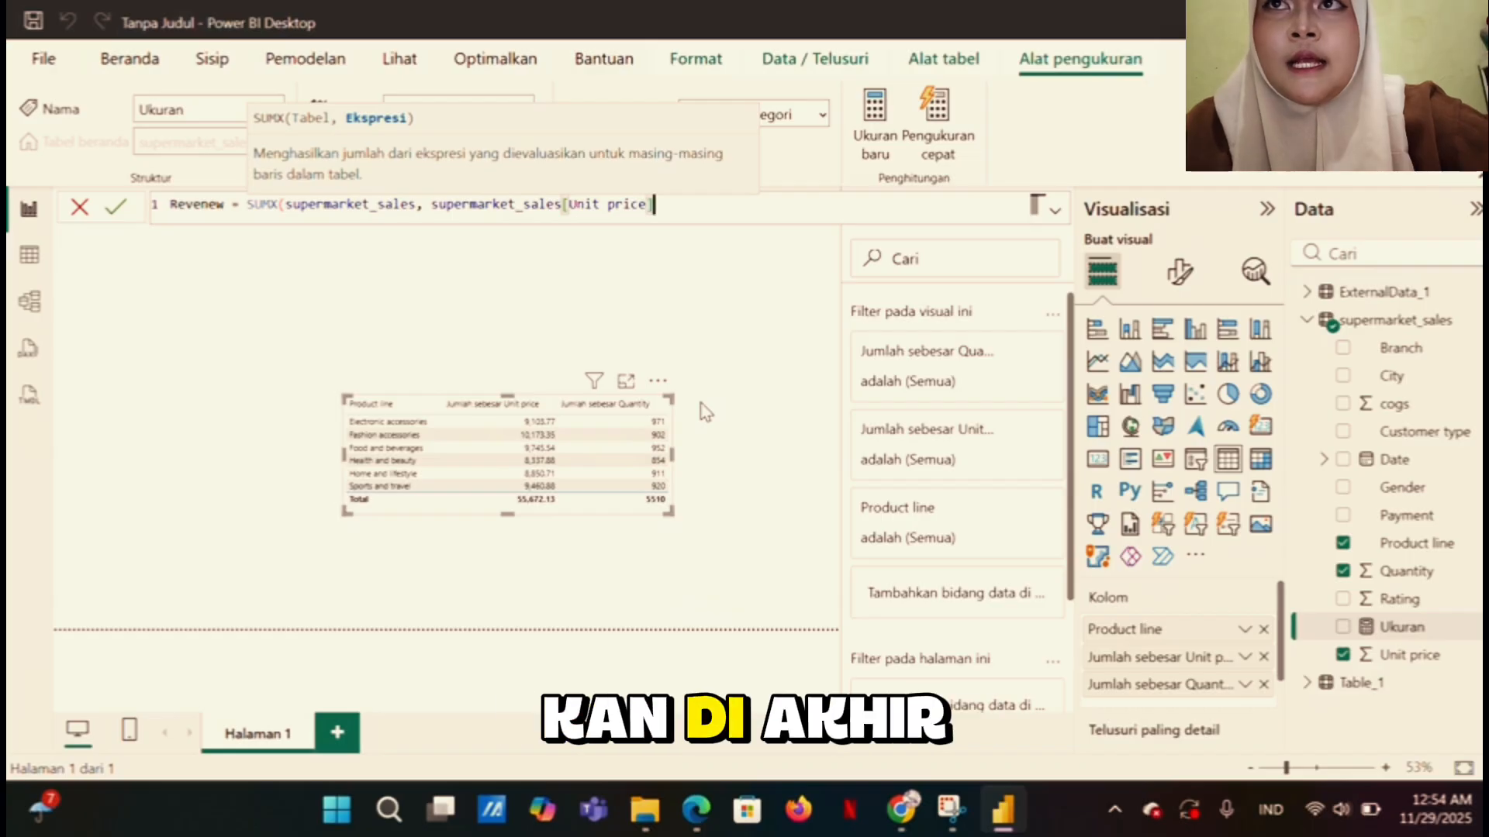
pyautogui.write('*')
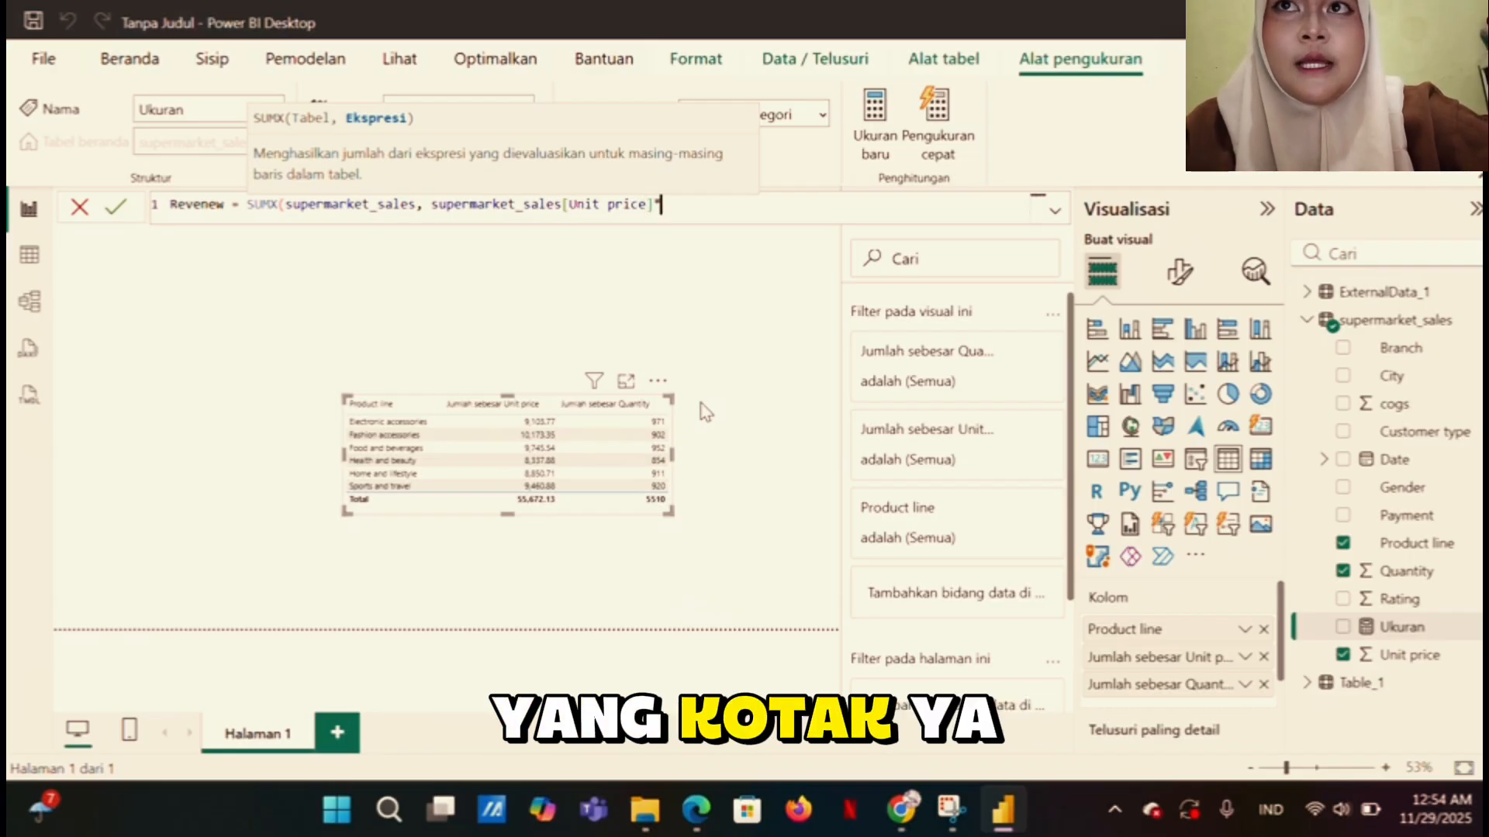
pyautogui.write('sup')
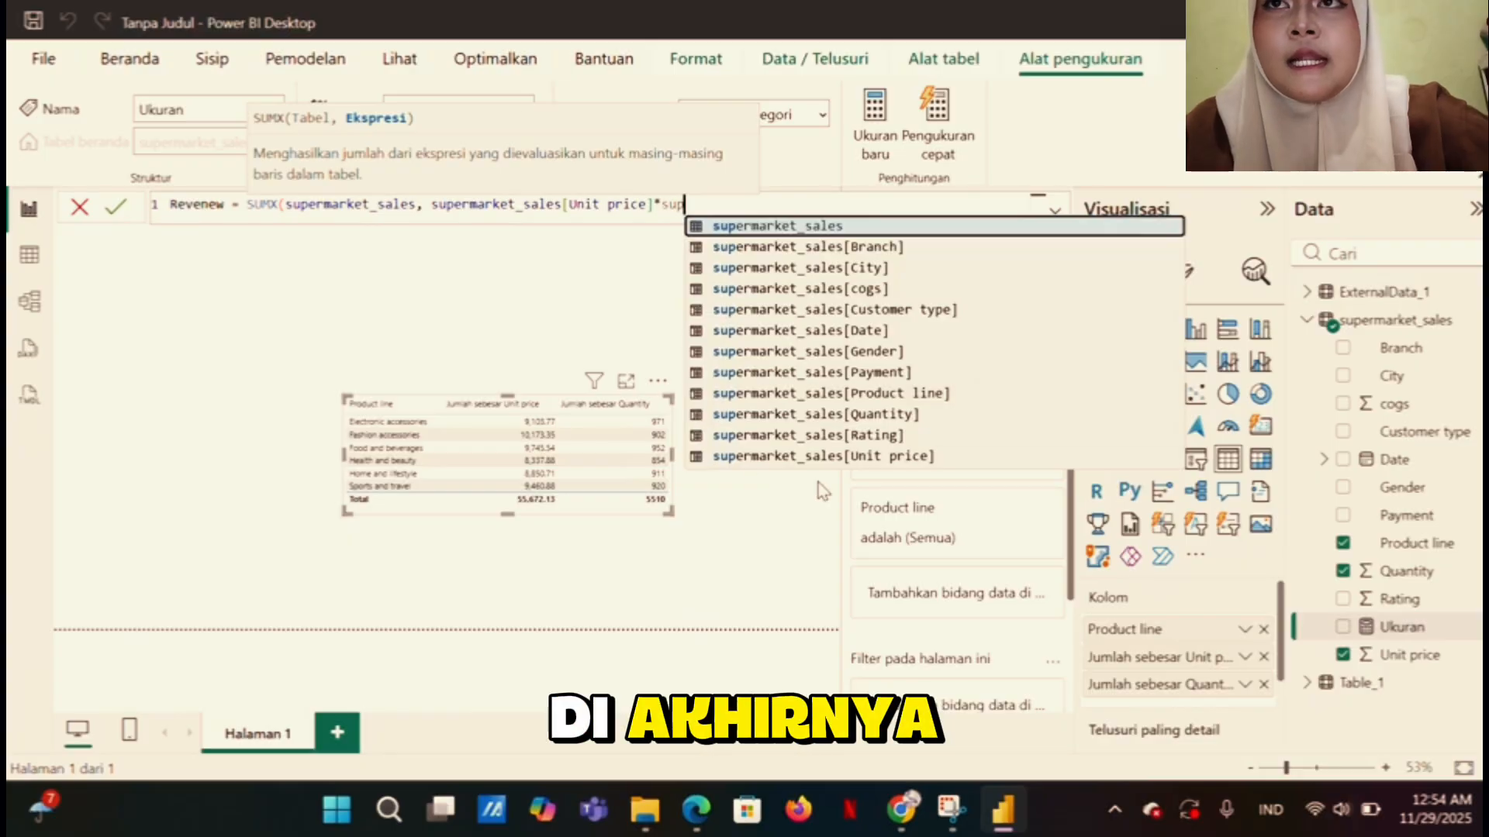
pyautogui.click(886, 416)
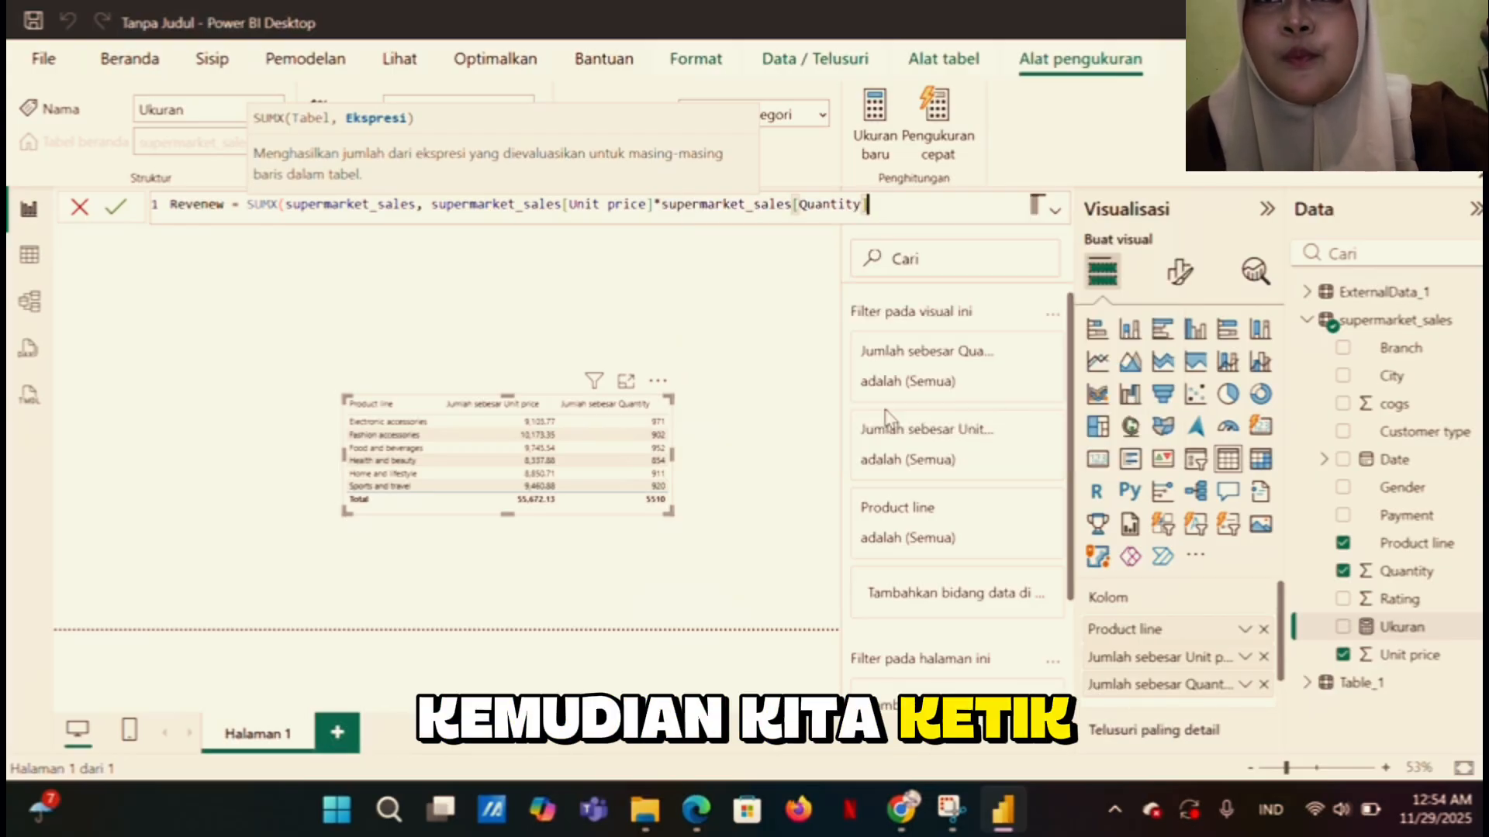
pyautogui.write(')')
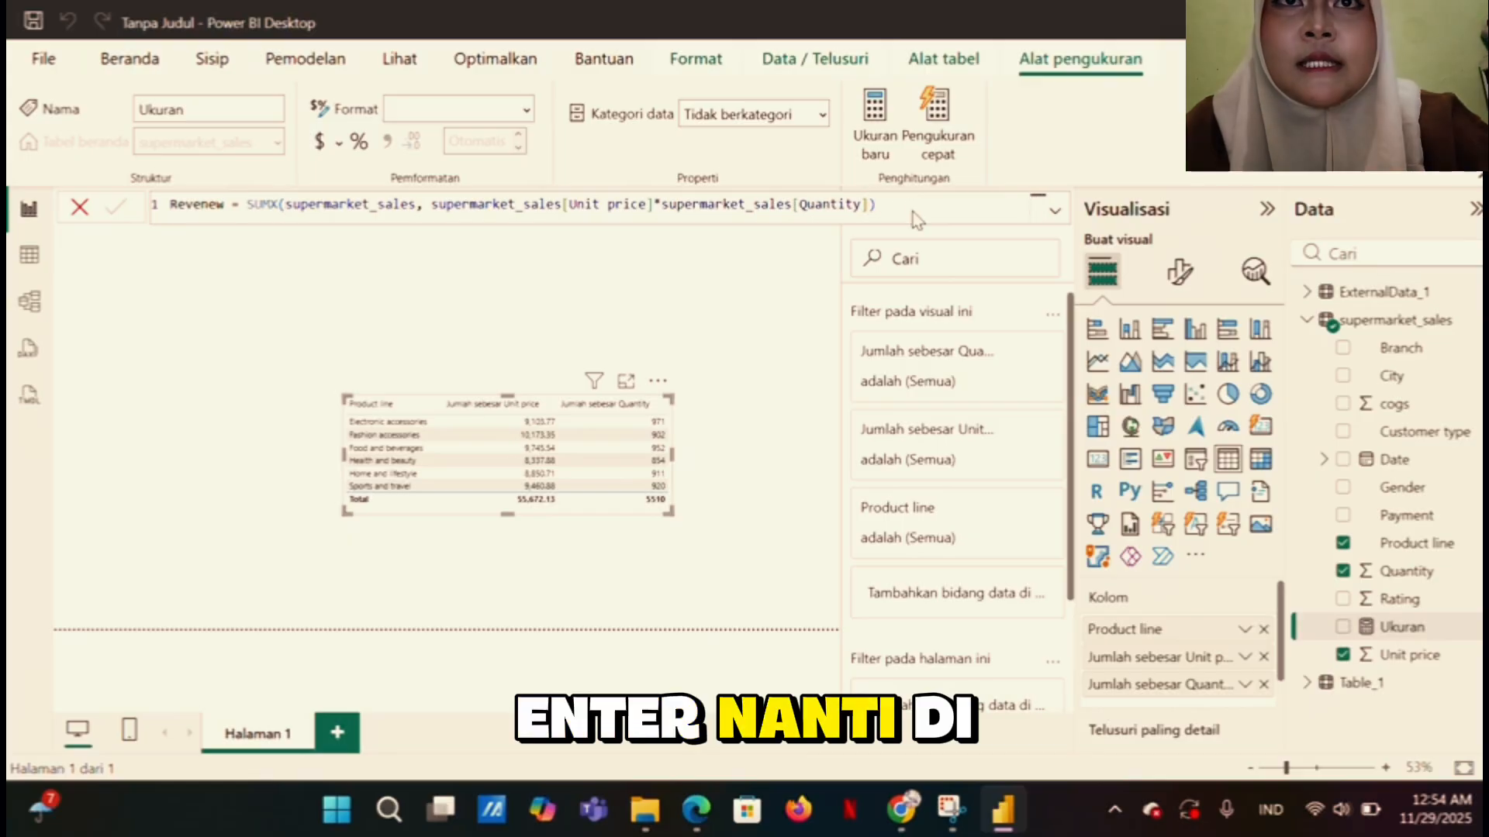
pyautogui.press('Return')
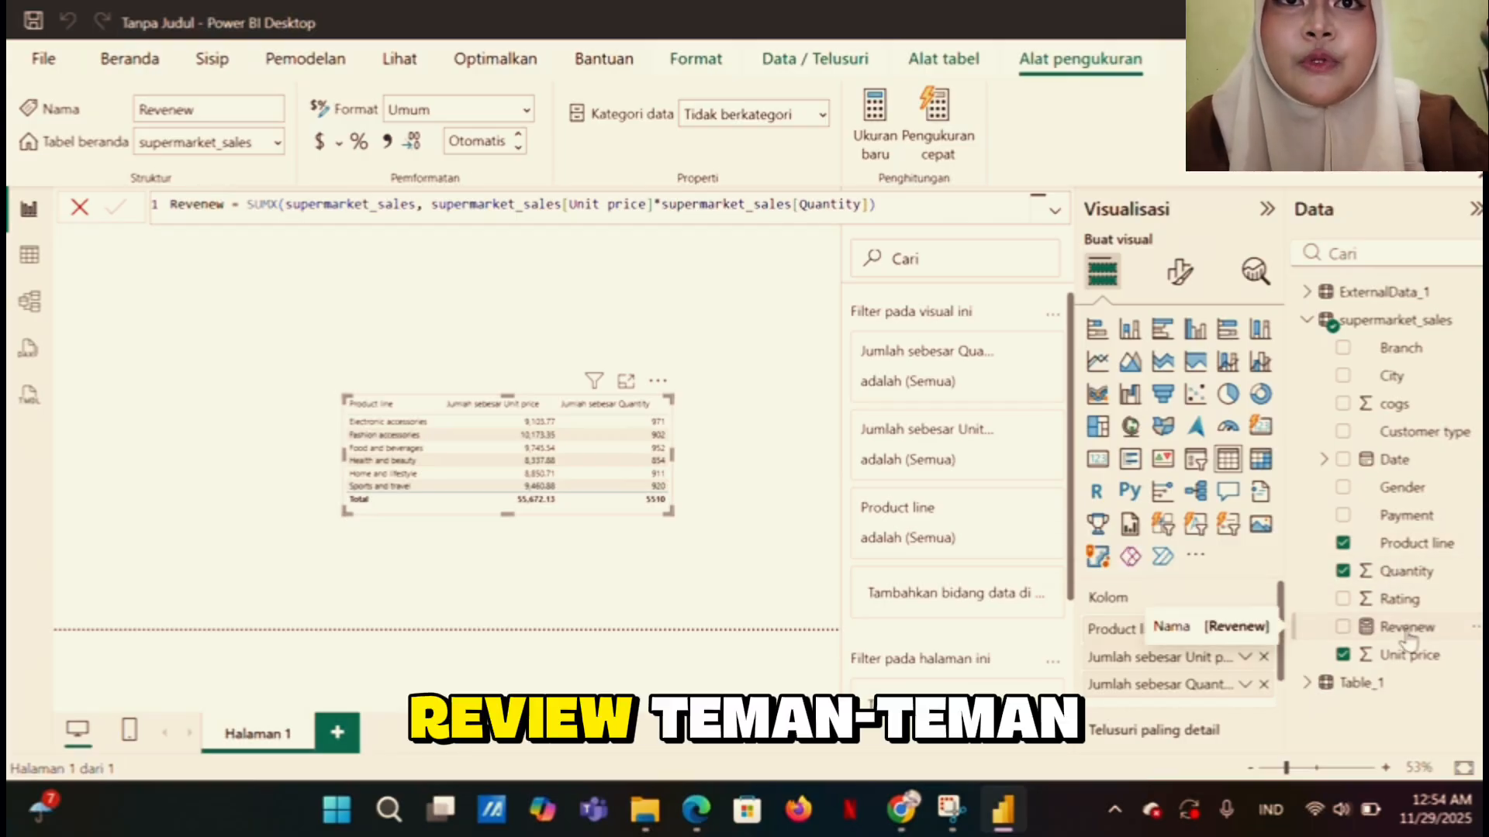
# Add the Revenew measure to the product-line table visual and widen its frame to fit the new column
pyautogui.moveTo(1421, 634); pyautogui.dragTo(543, 461)
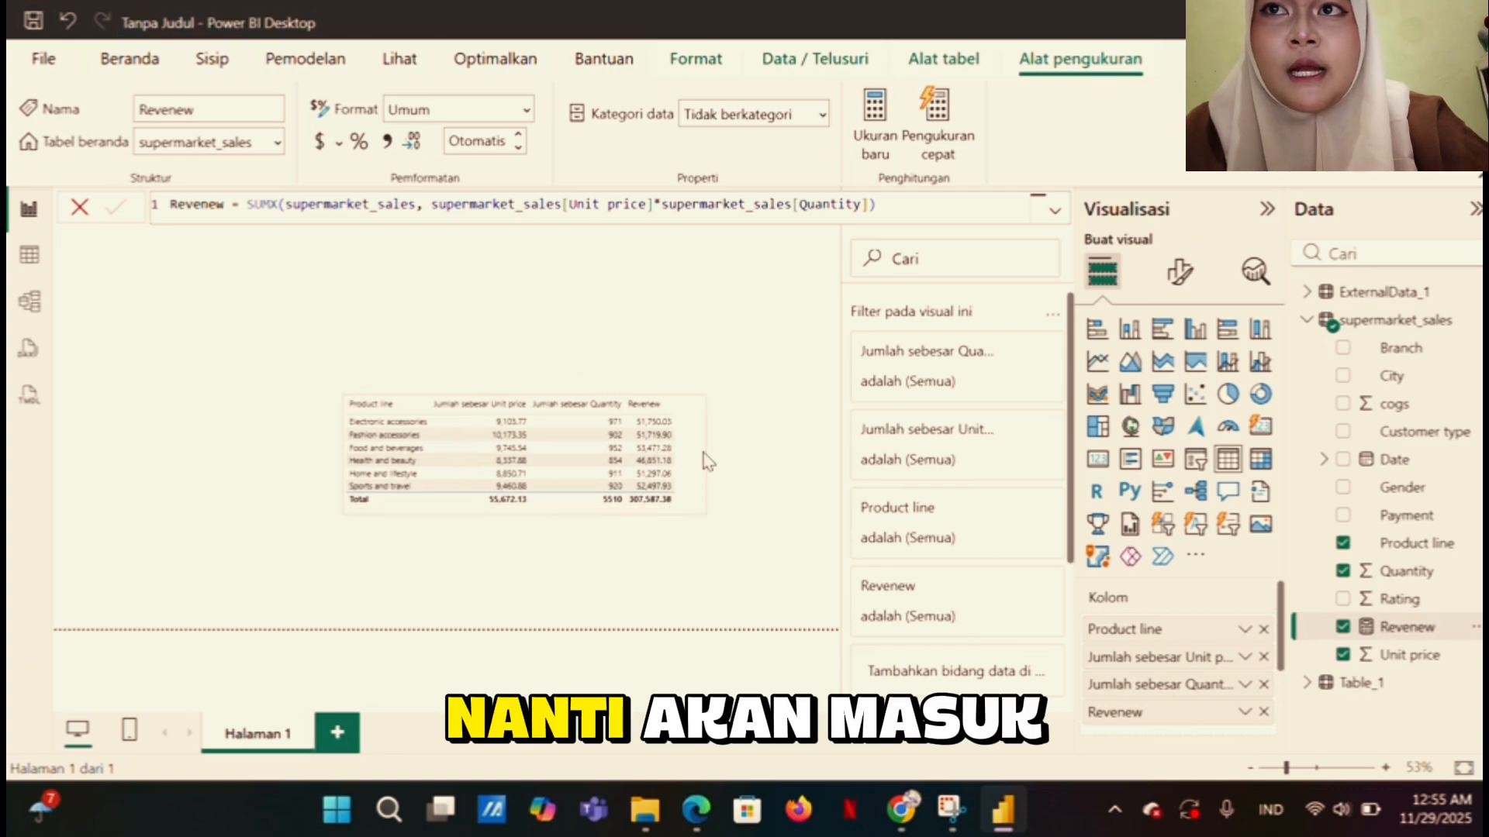
pyautogui.moveTo(670, 454); pyautogui.dragTo(705, 460)
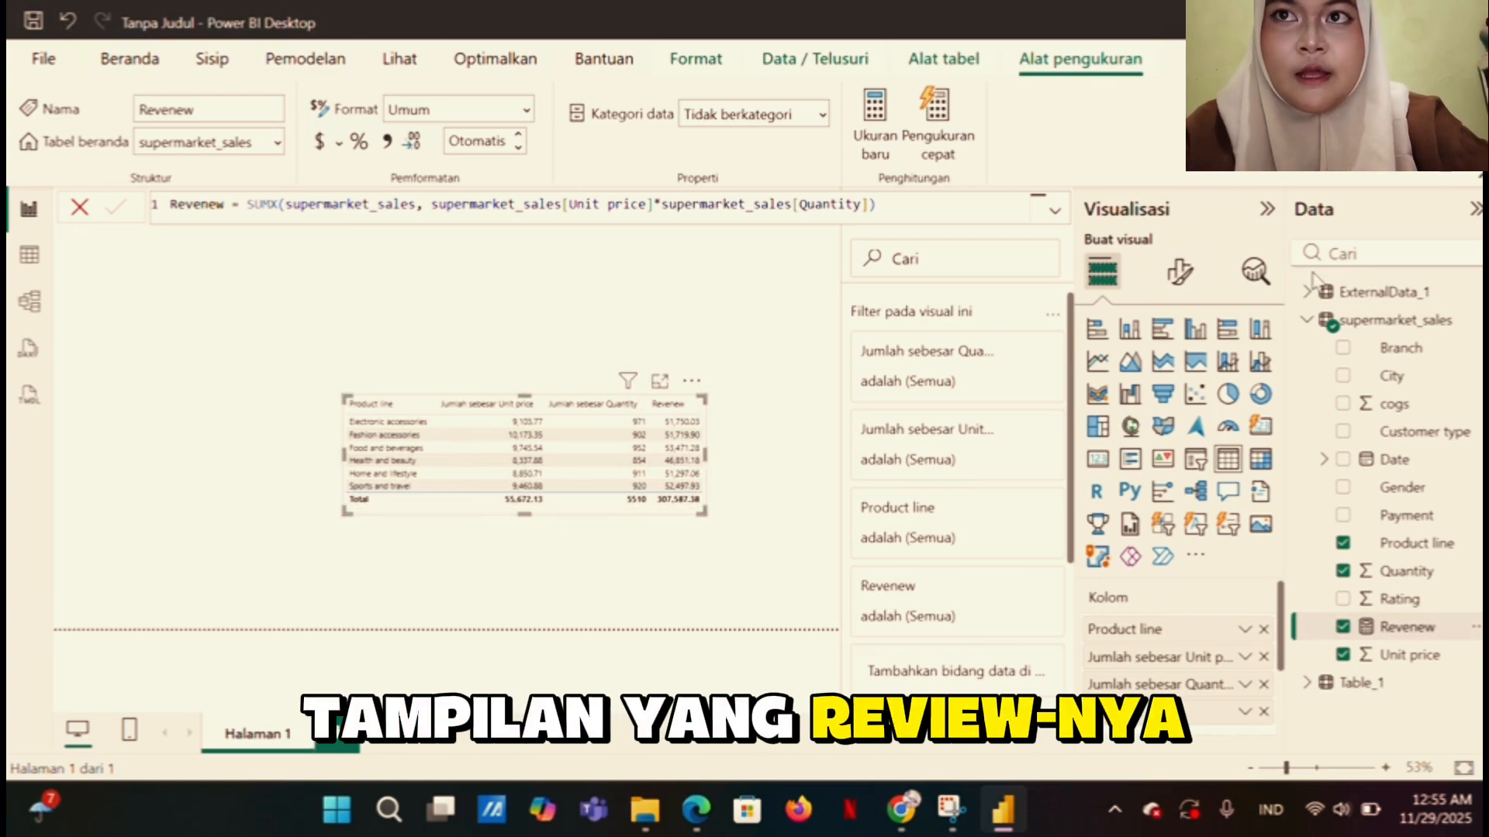
# Create a new measure named Tax 5% in supermarket_sales and start its formula with SUMX over the supermarket_sales table
pyautogui.click(1417, 328)
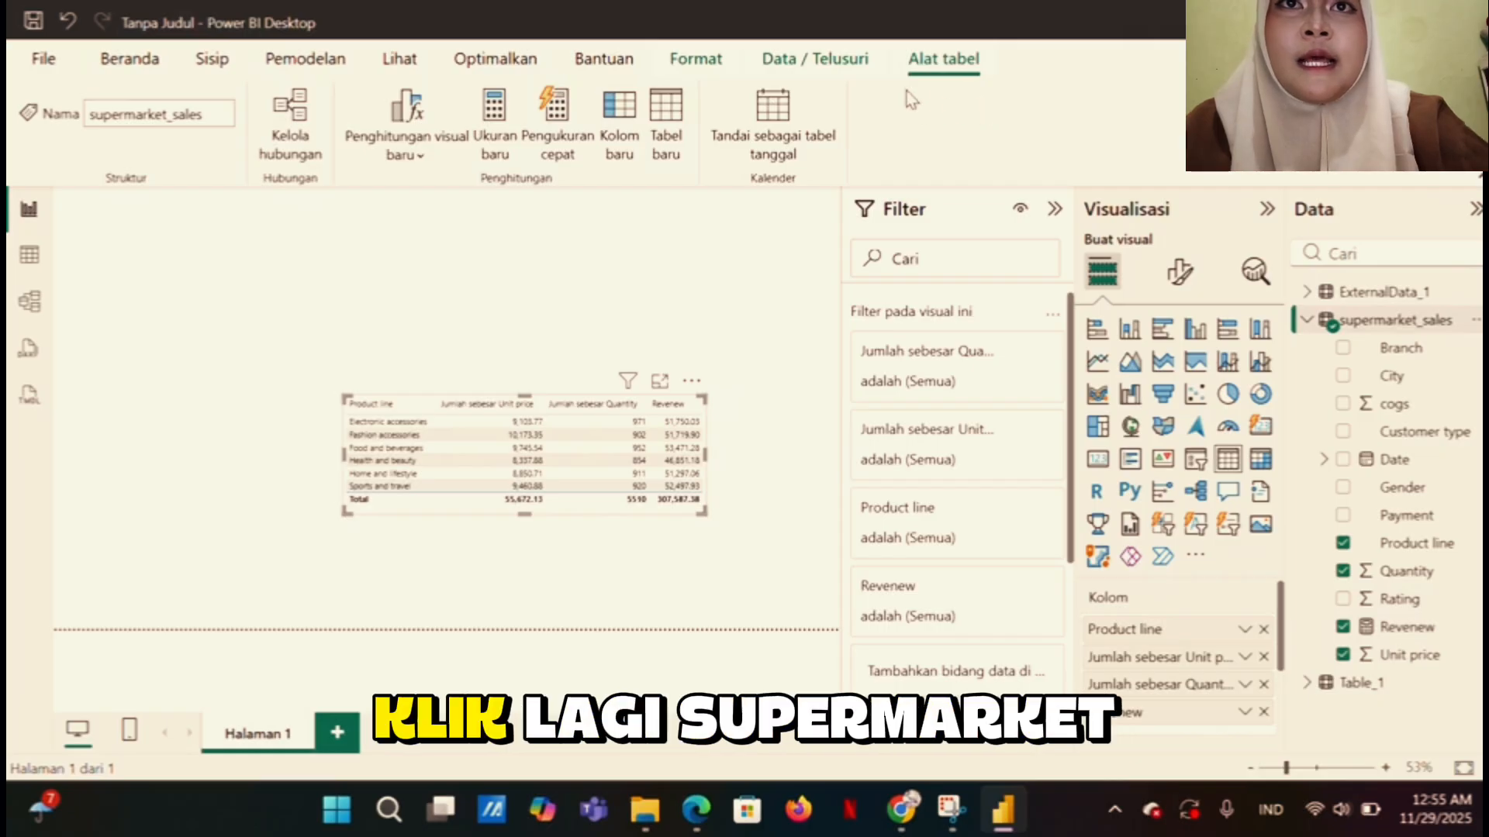
pyautogui.click(493, 154)
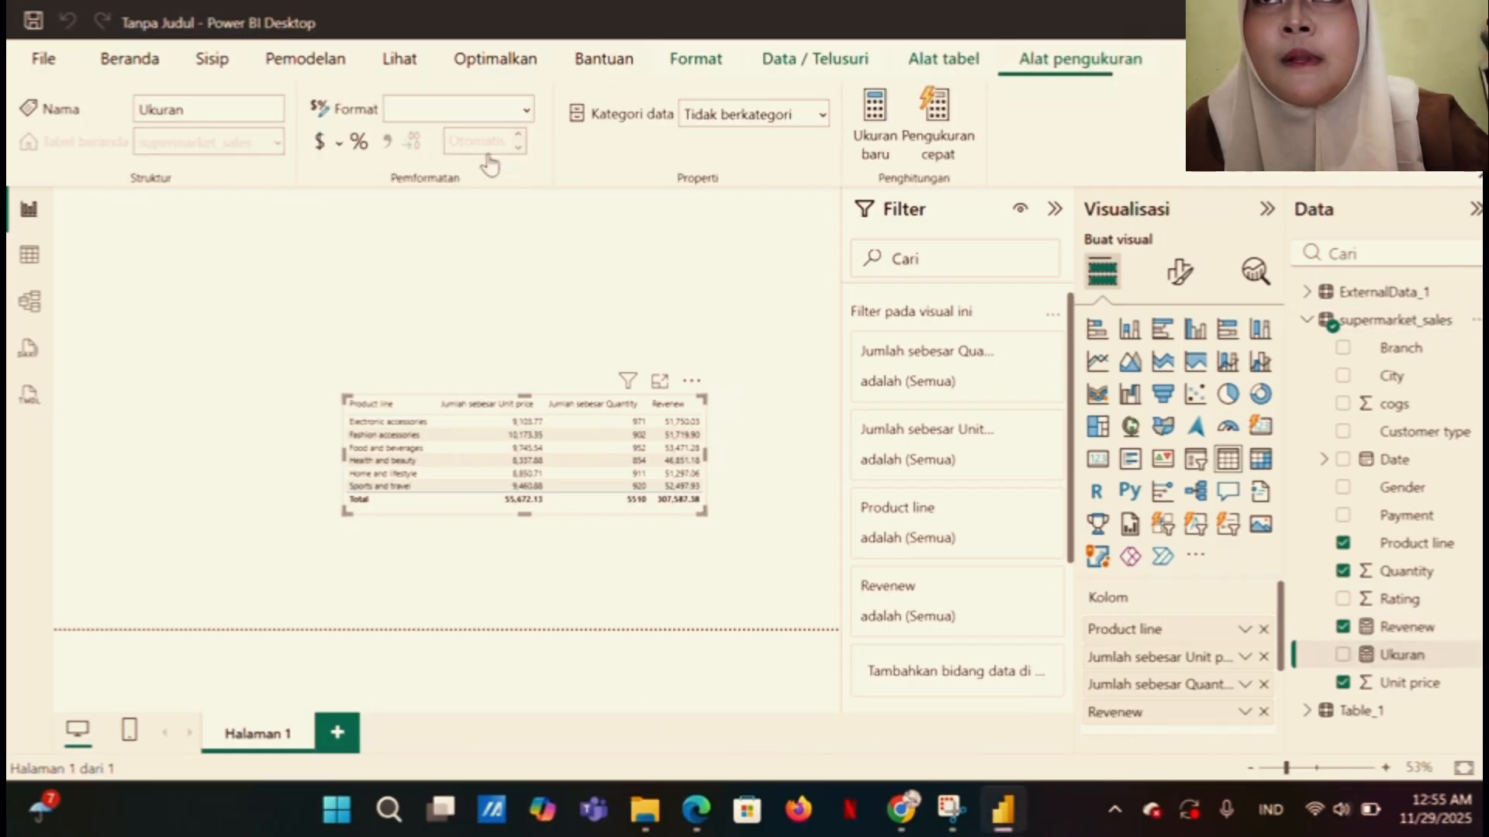
pyautogui.press('BackSpace')
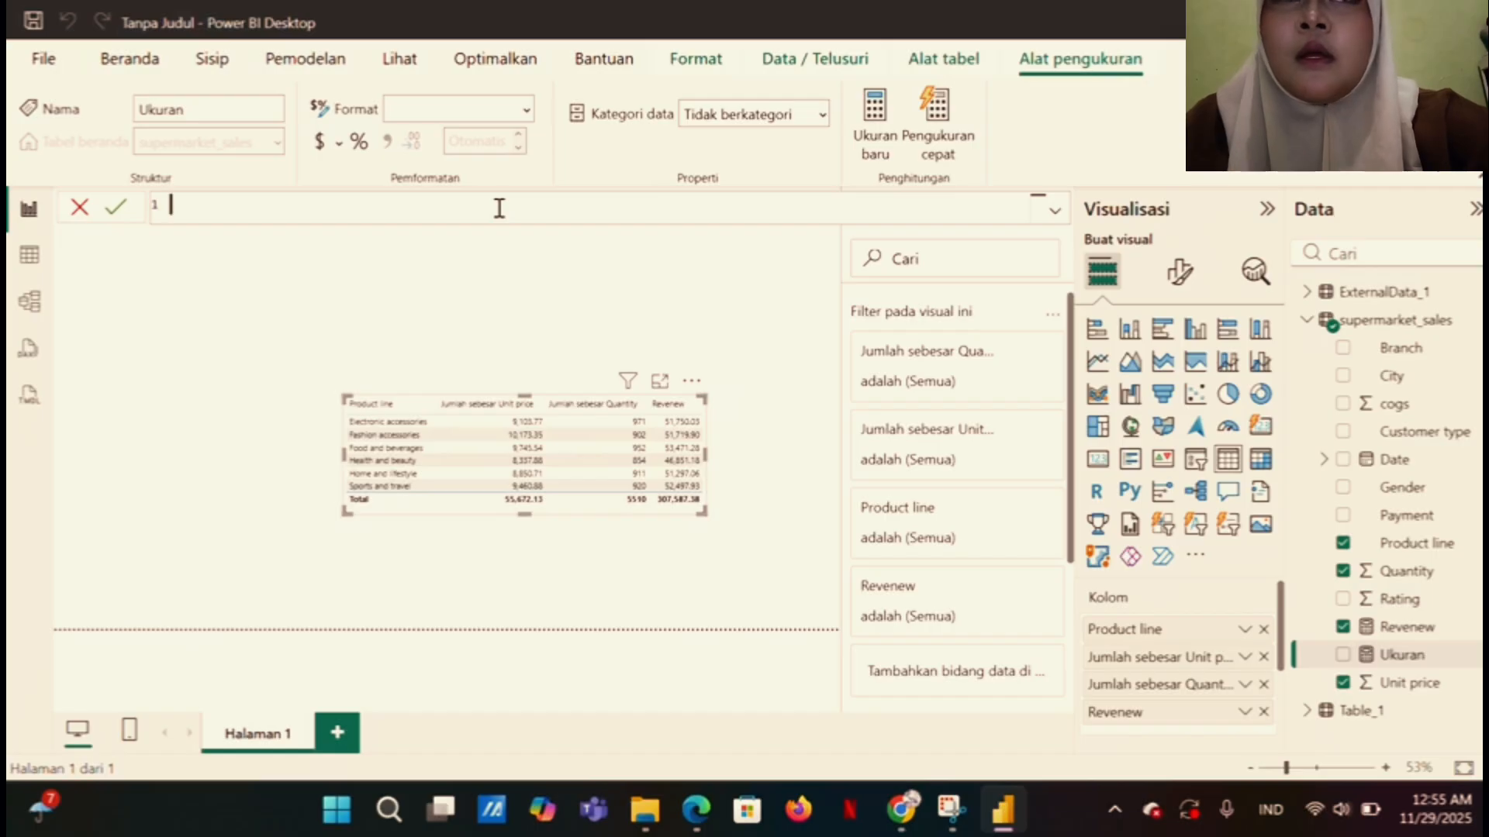
pyautogui.write('ax')
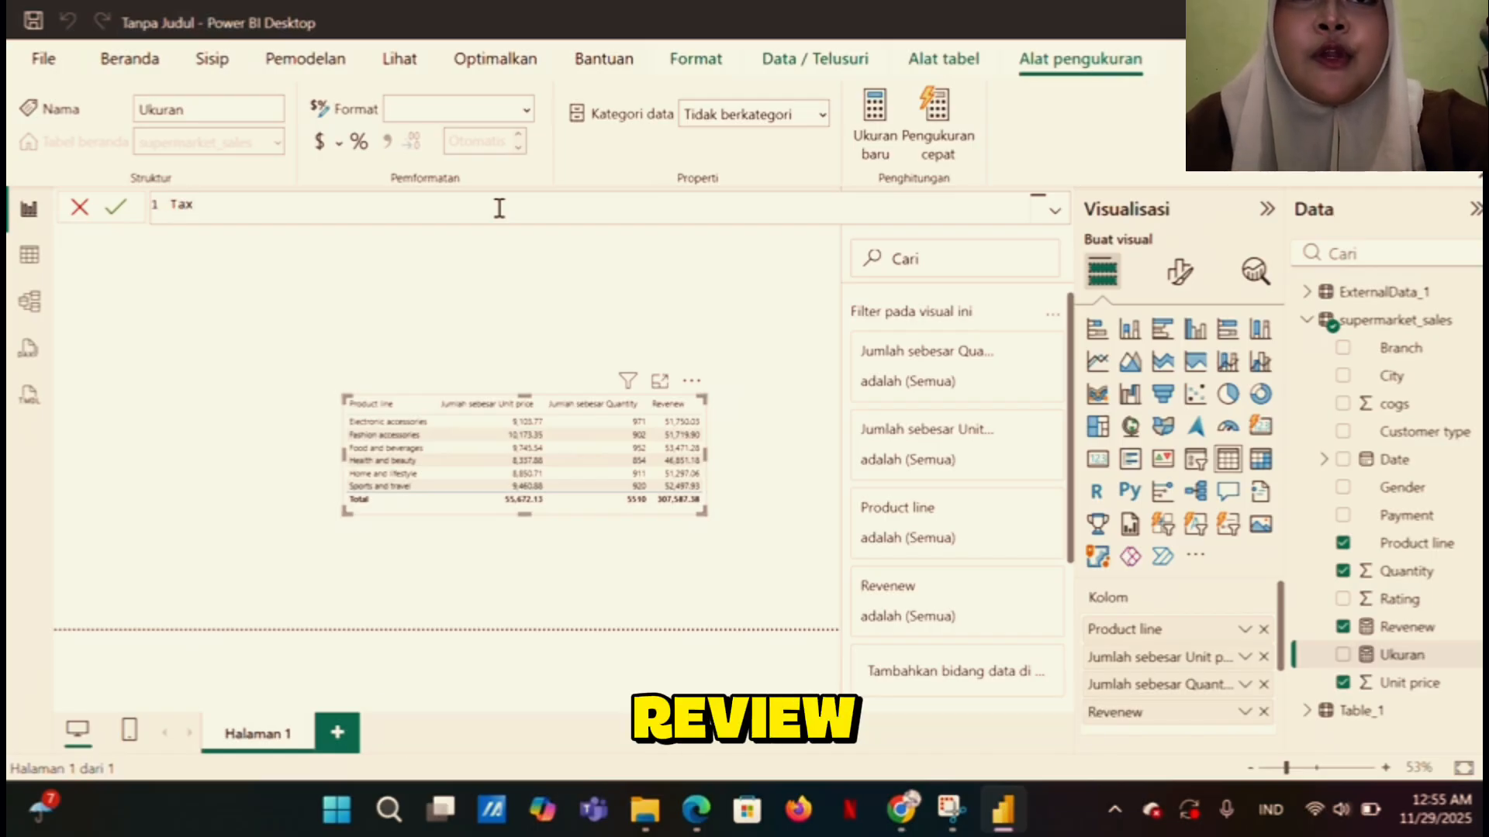
pyautogui.write(' 5%')
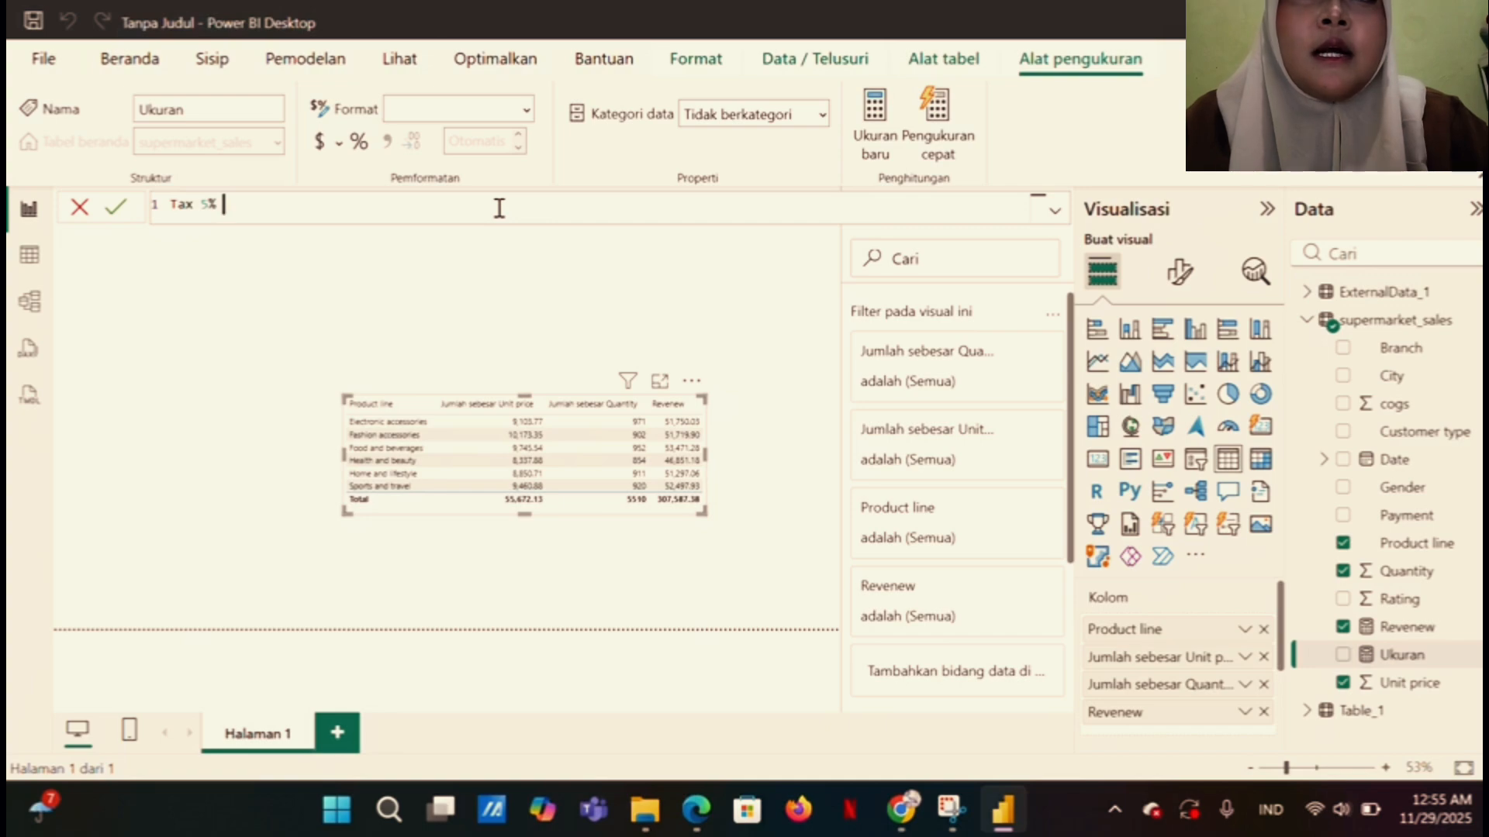
pyautogui.write(' = sum')
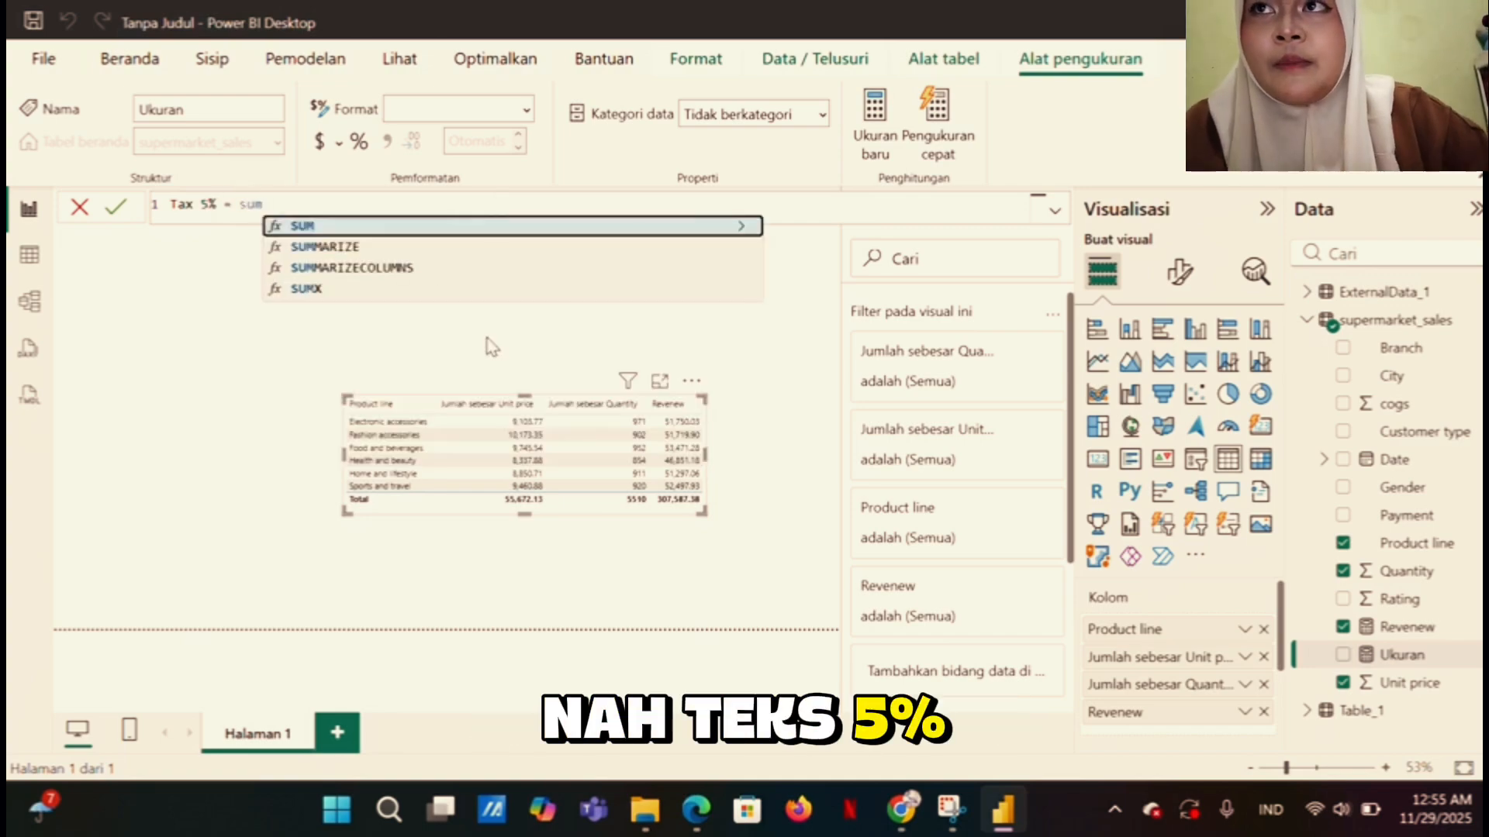
pyautogui.click(482, 293)
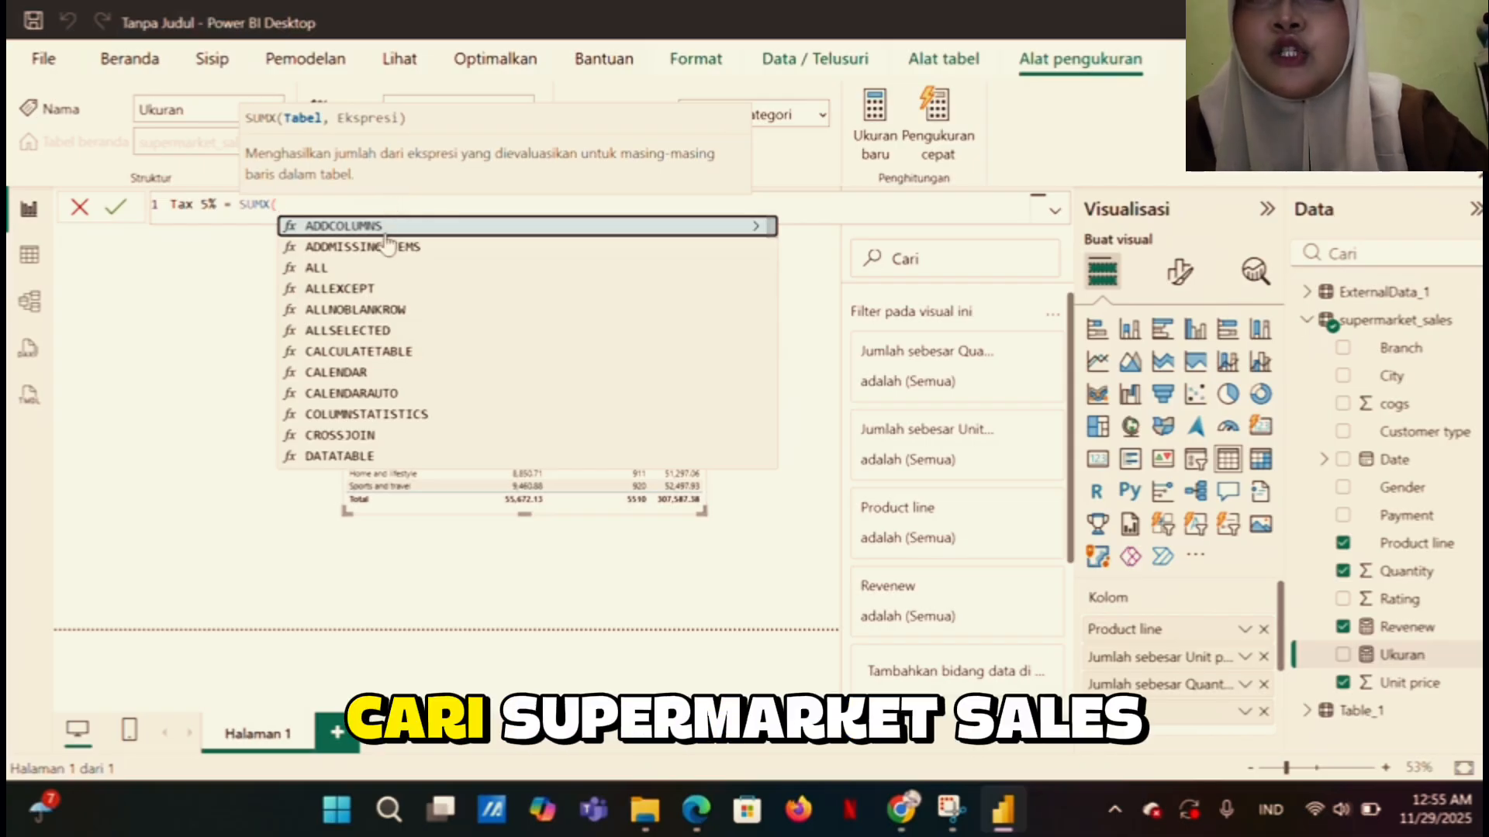
pyautogui.write('up')
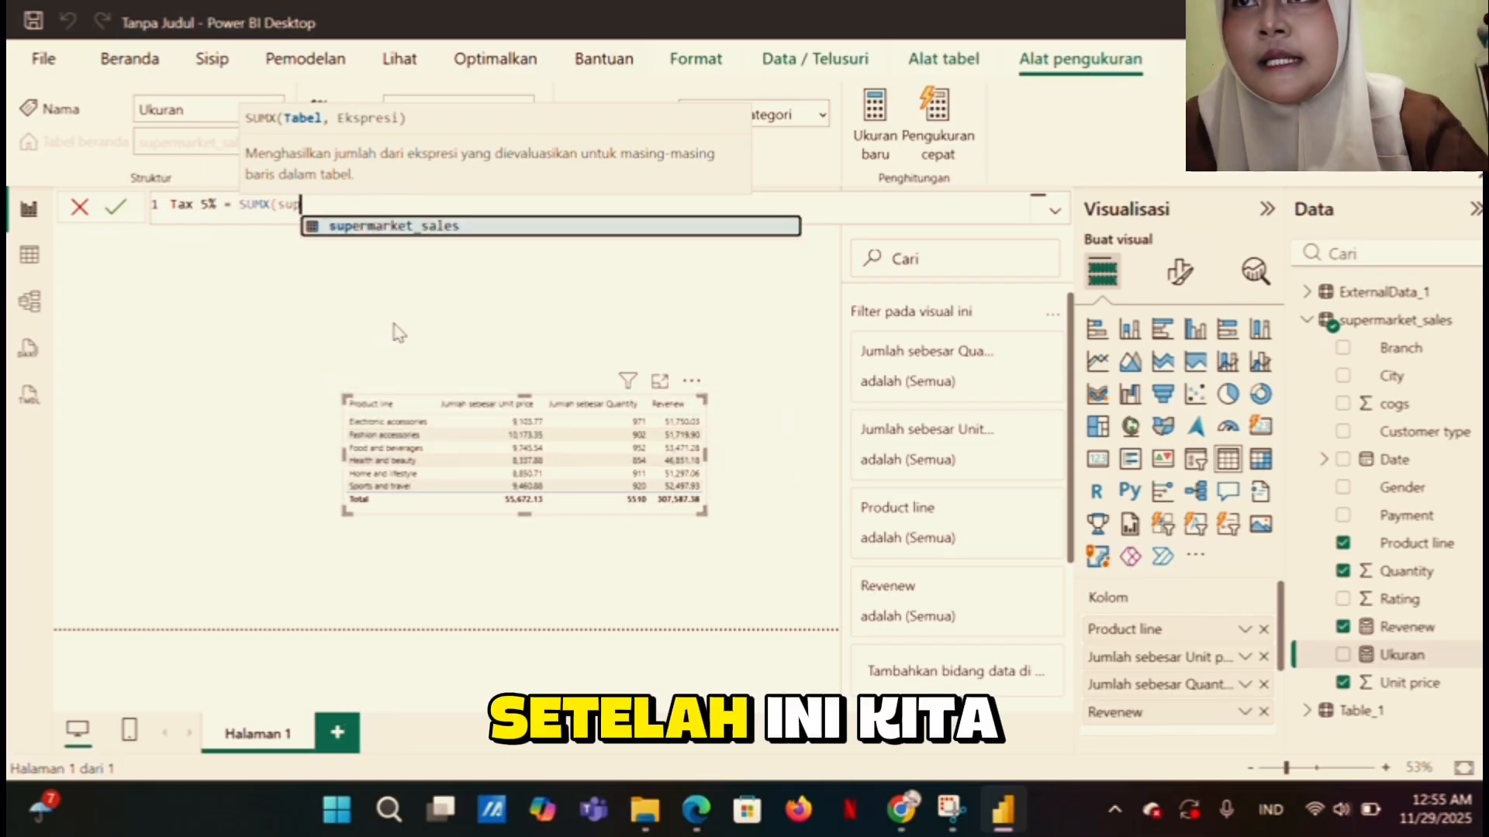
pyautogui.click(417, 228)
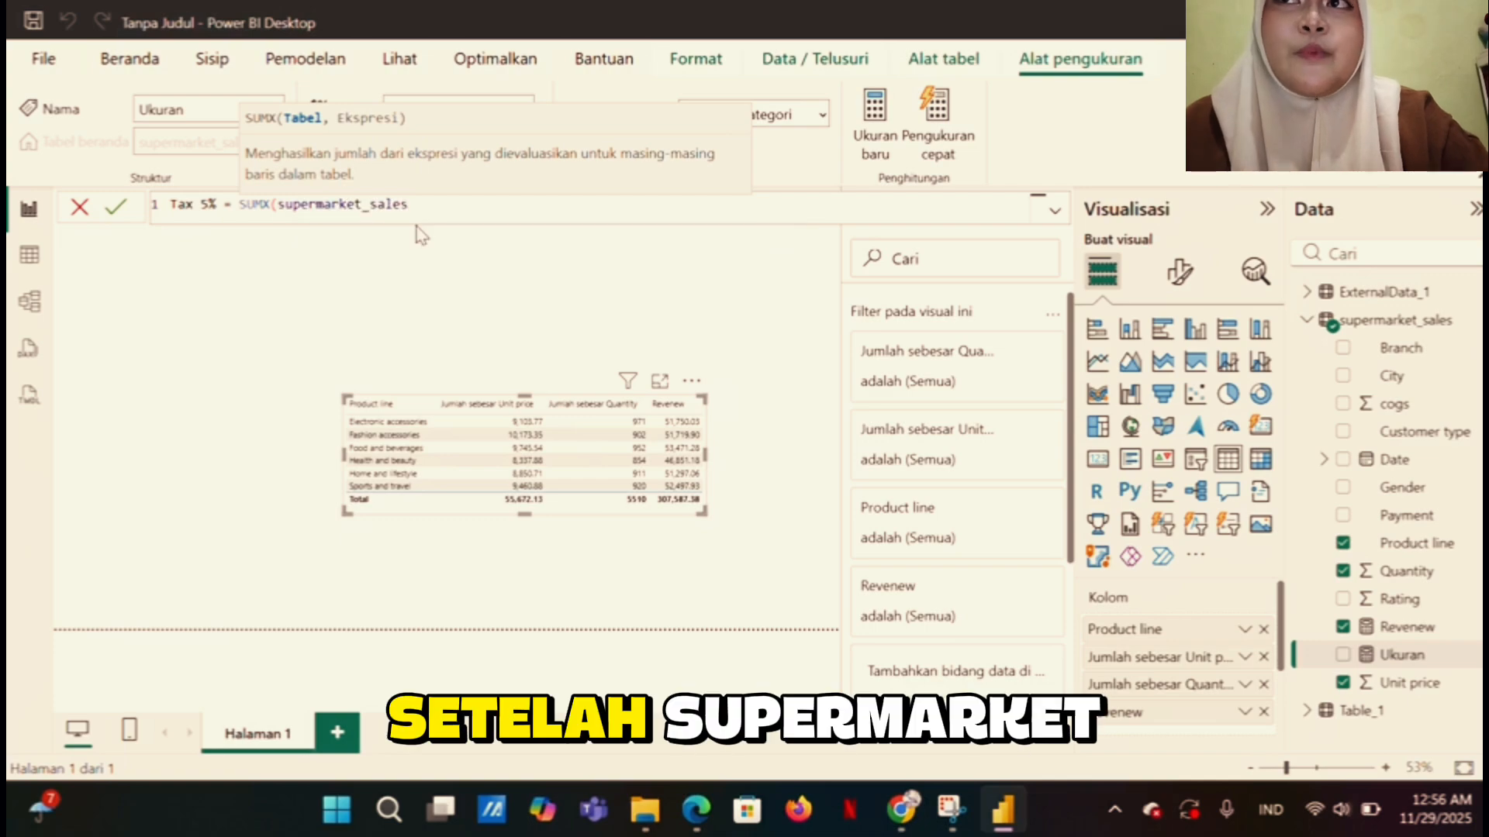
# Complete the Tax 5% formula with the expression [Revenew]*0.05 and commit the measure
pyautogui.write(', re')
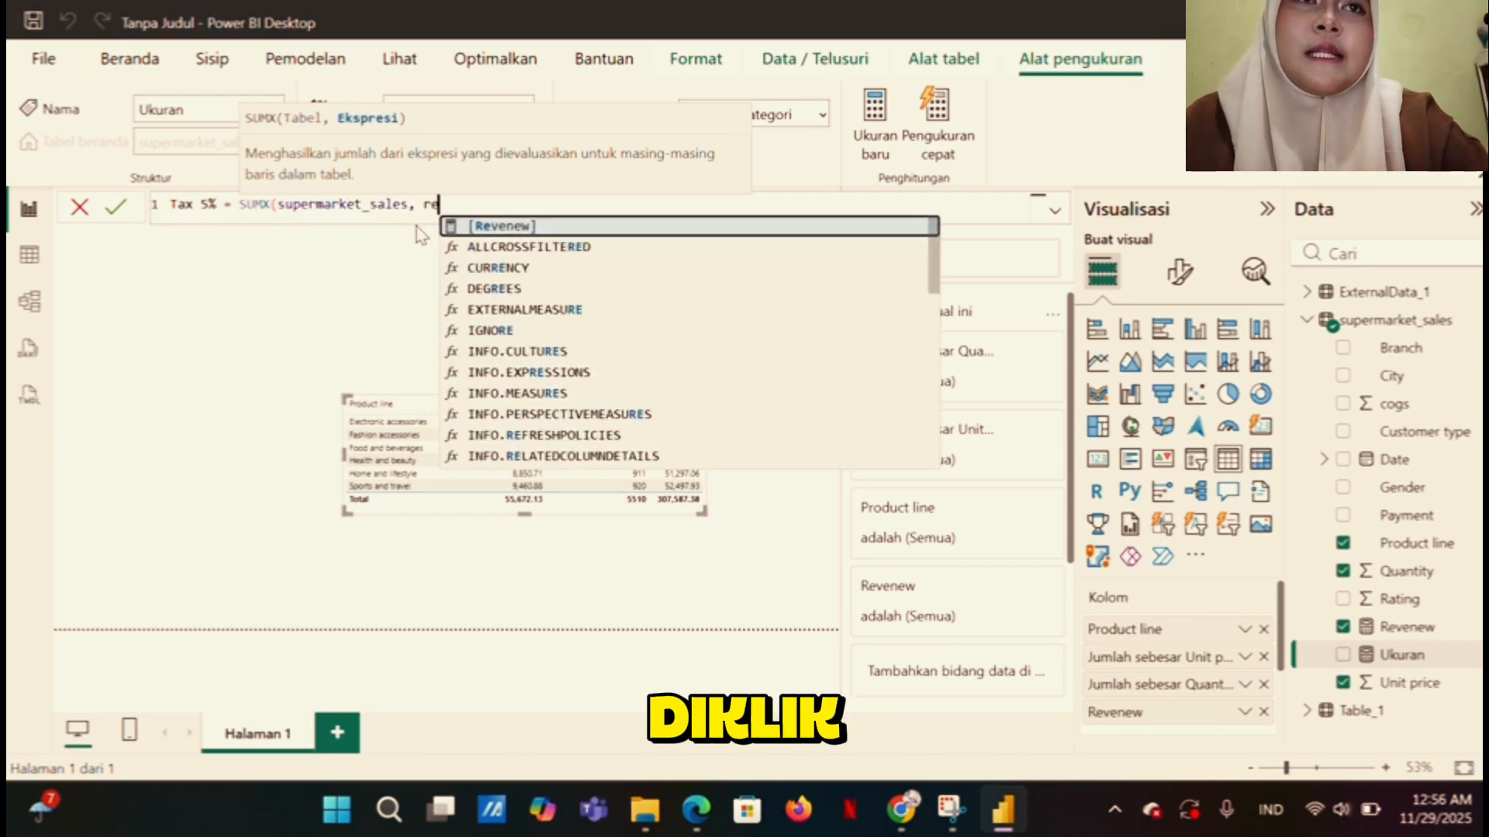
pyautogui.click(513, 226)
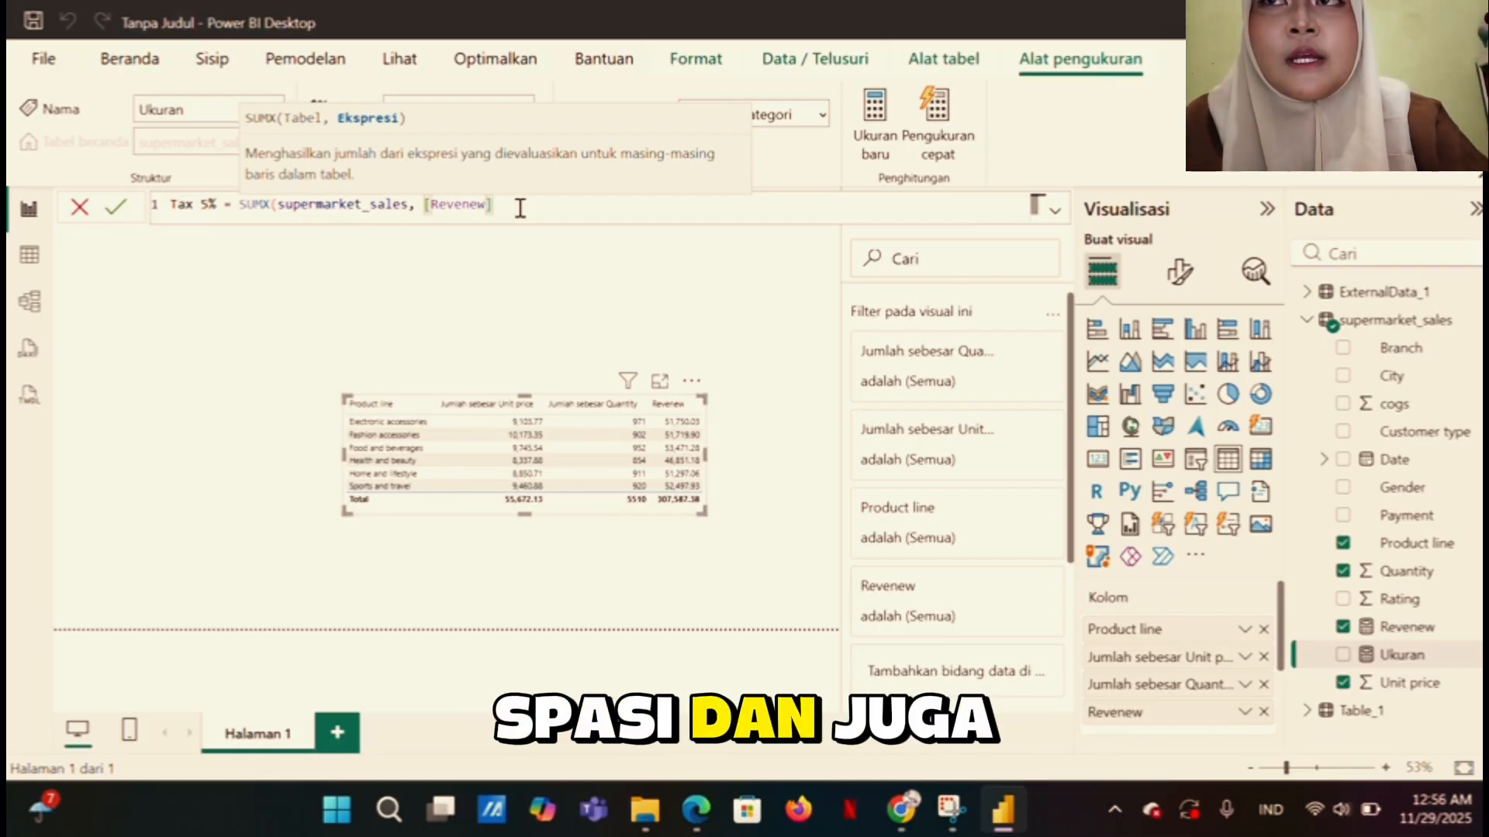
pyautogui.write('*')
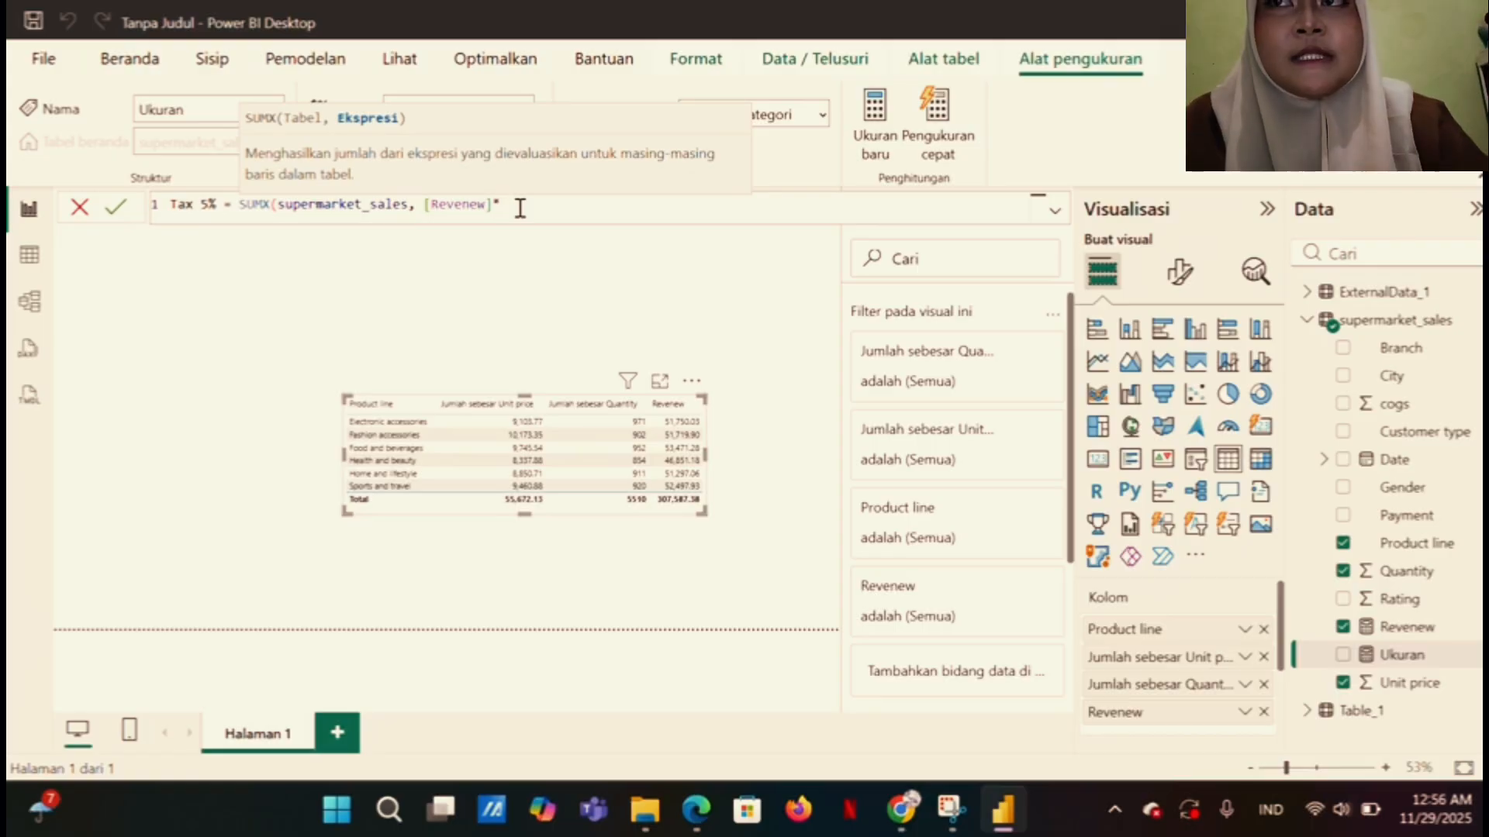
pyautogui.write('0')
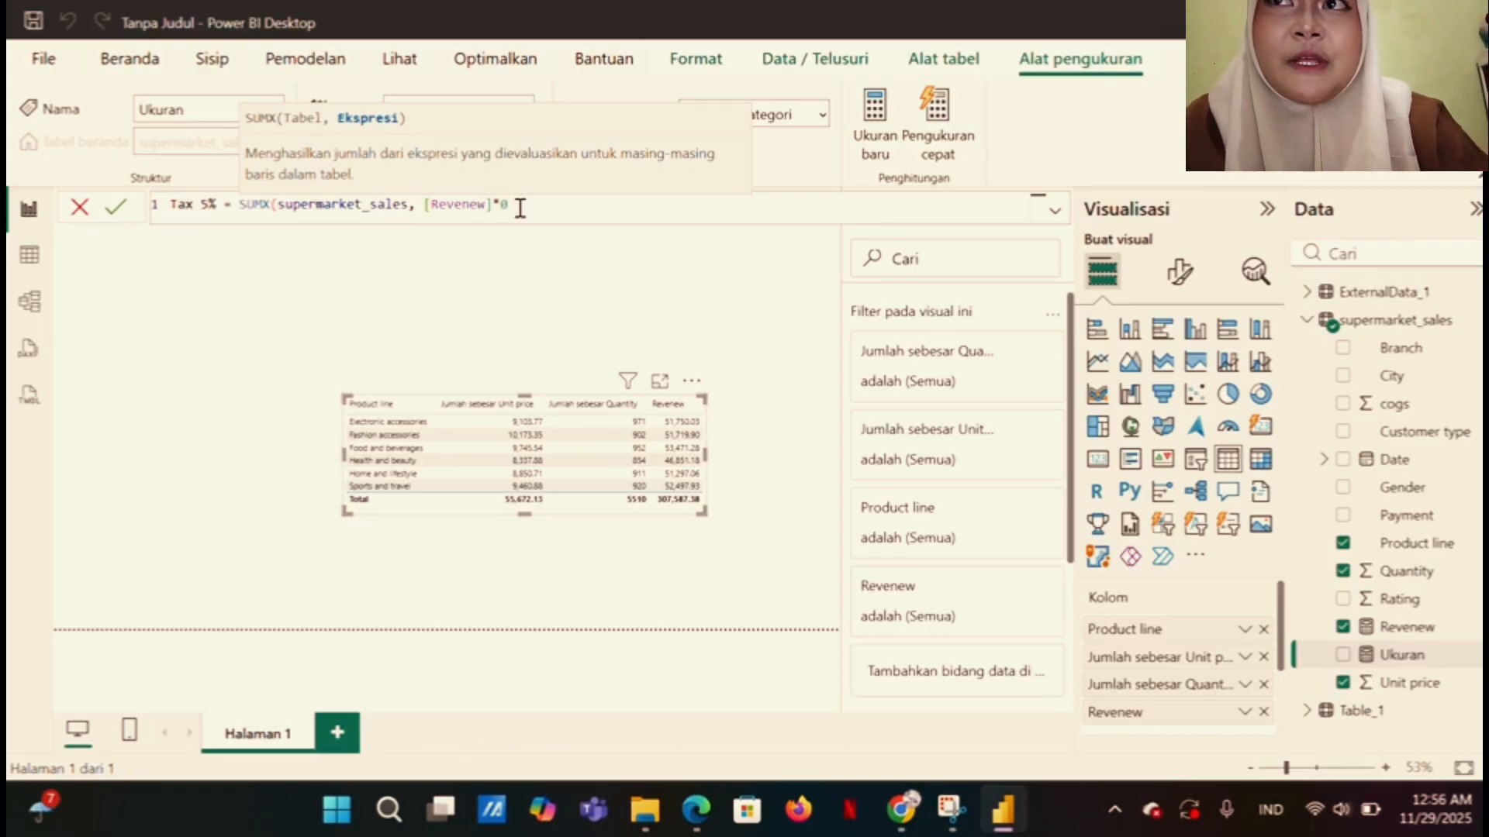
pyautogui.write('.05')
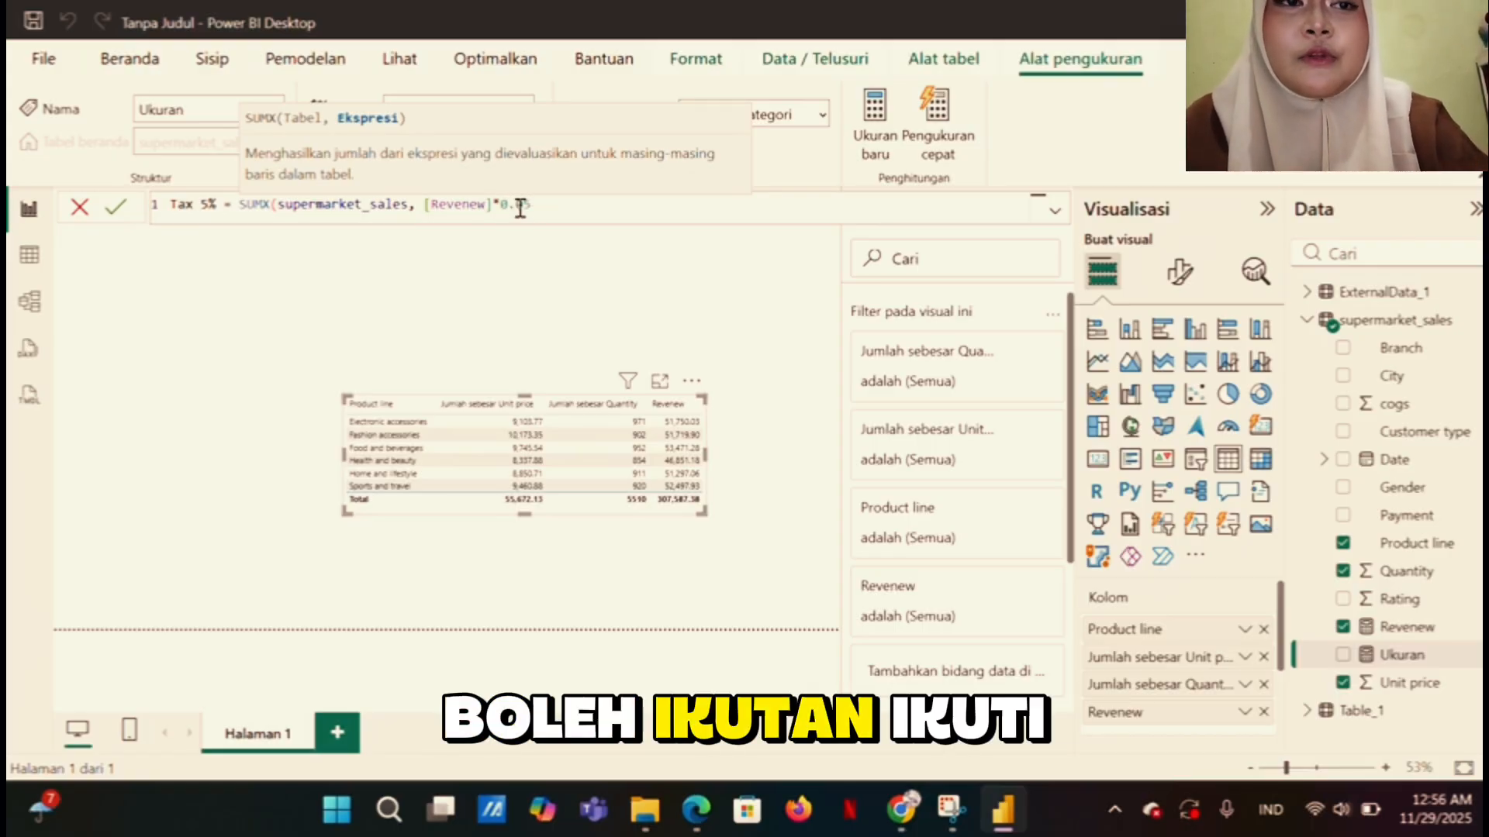
pyautogui.write(')')
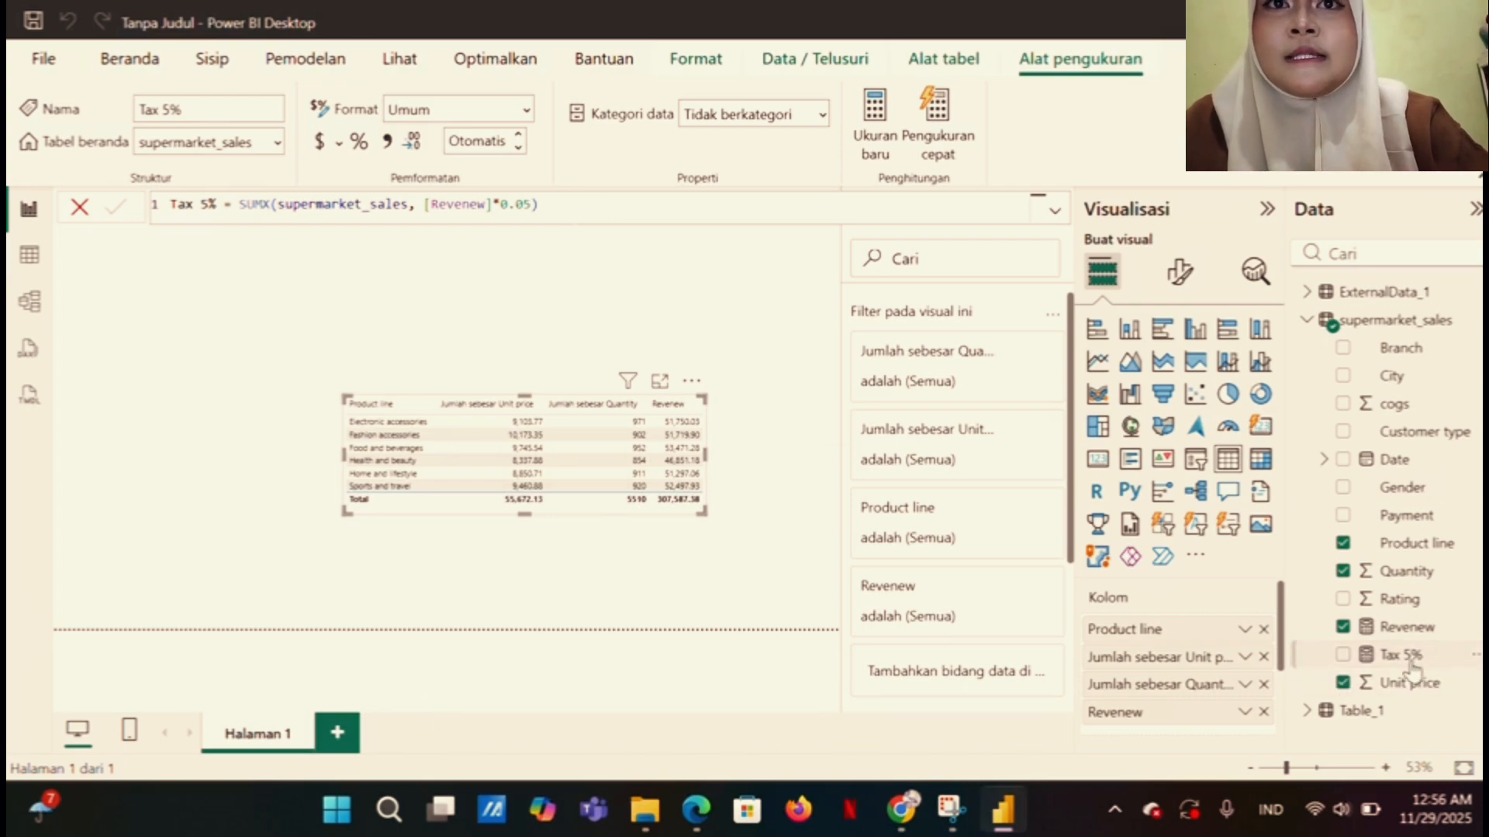
# Add the Tax 5% measure to the product-line table visual and widen its frame to show the whole column
pyautogui.moveTo(1413, 668); pyautogui.dragTo(568, 493)
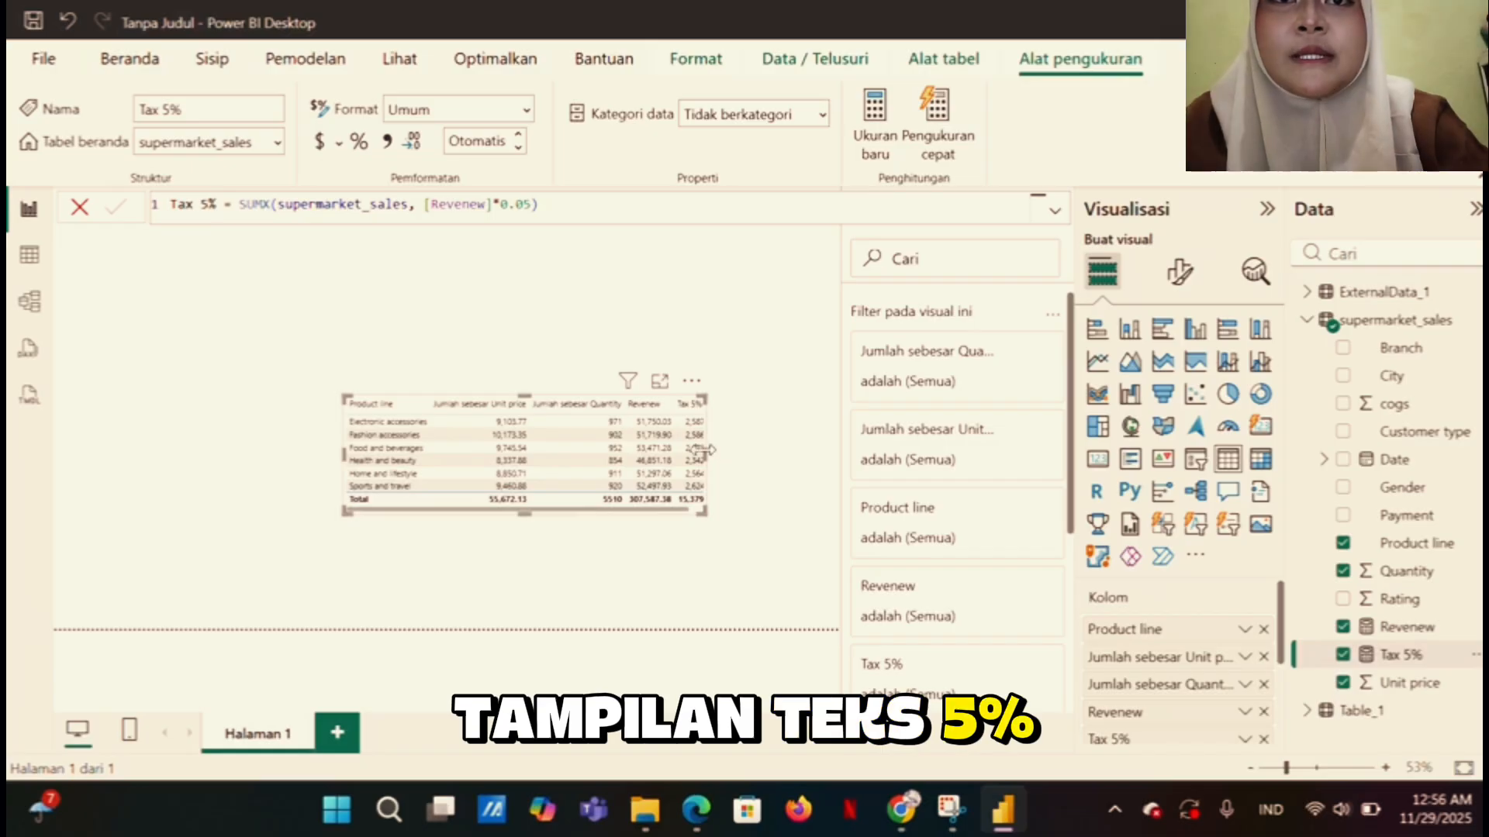
pyautogui.moveTo(705, 450); pyautogui.dragTo(725, 452)
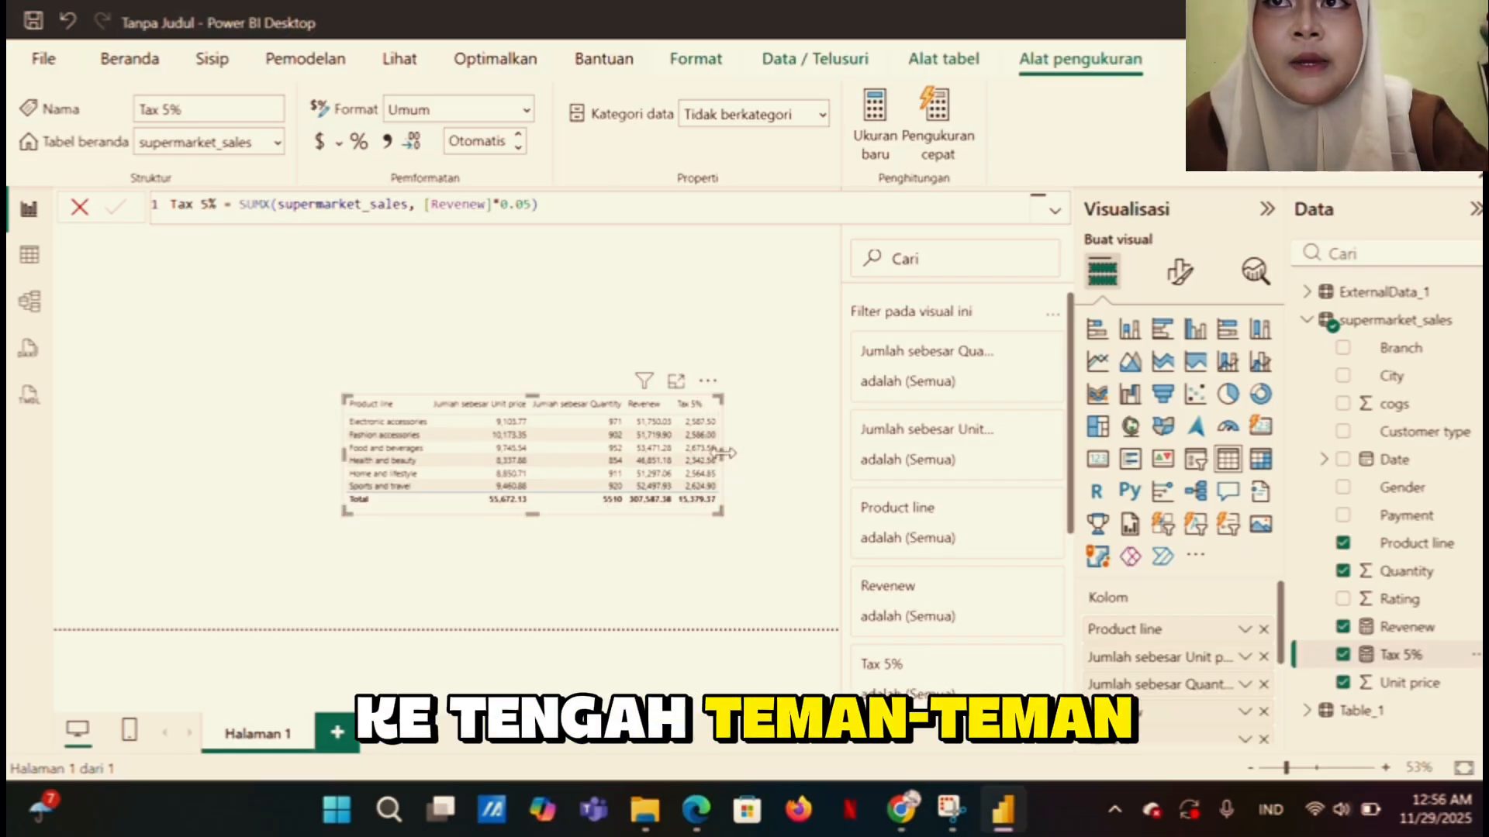
# Create a new measure named Net Revenew in supermarket_sales and start its formula with supermarket_sales[Revenew]
pyautogui.click(1369, 326)
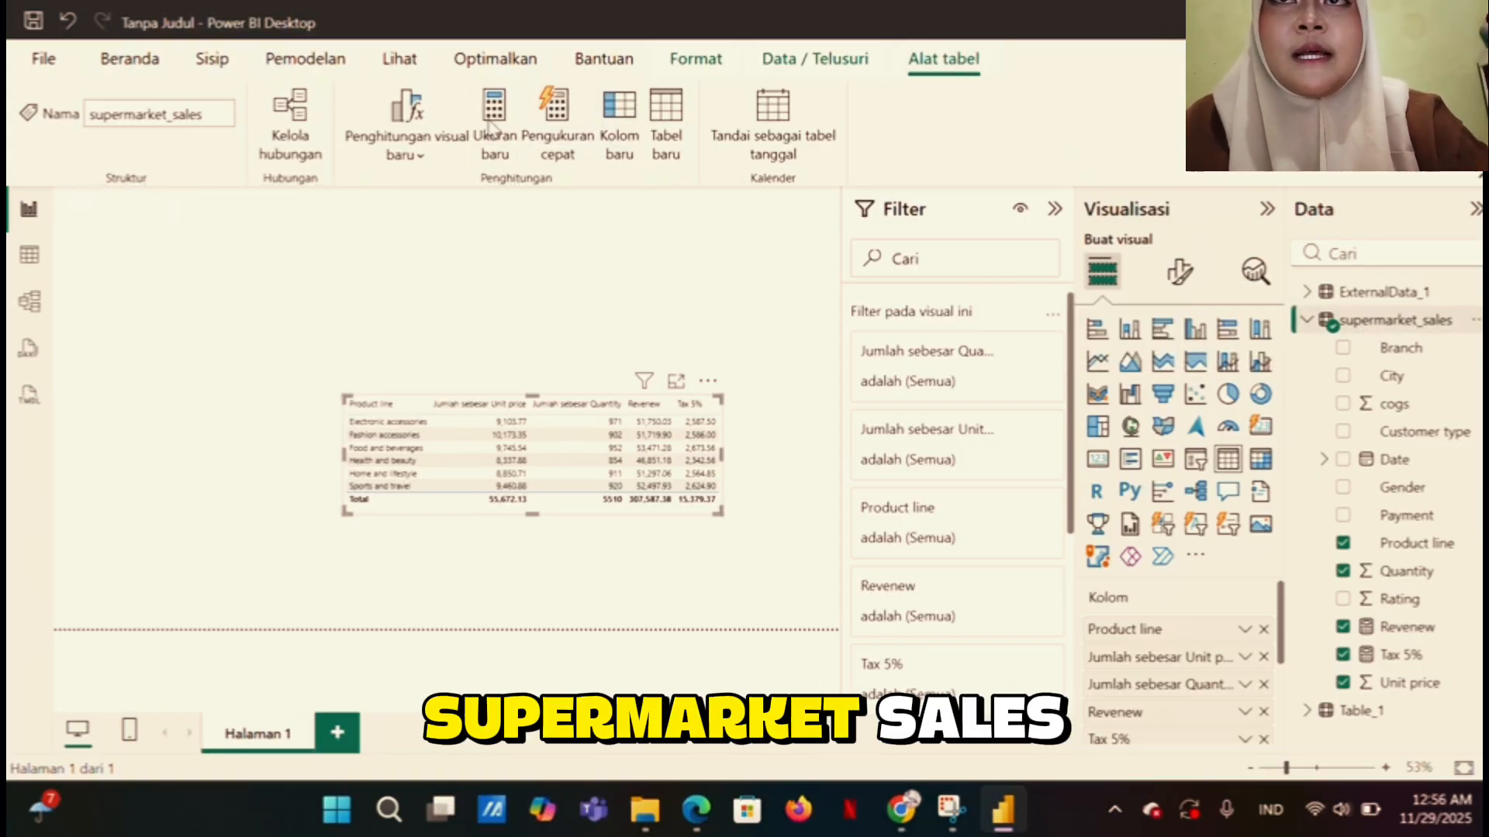
pyautogui.click(494, 134)
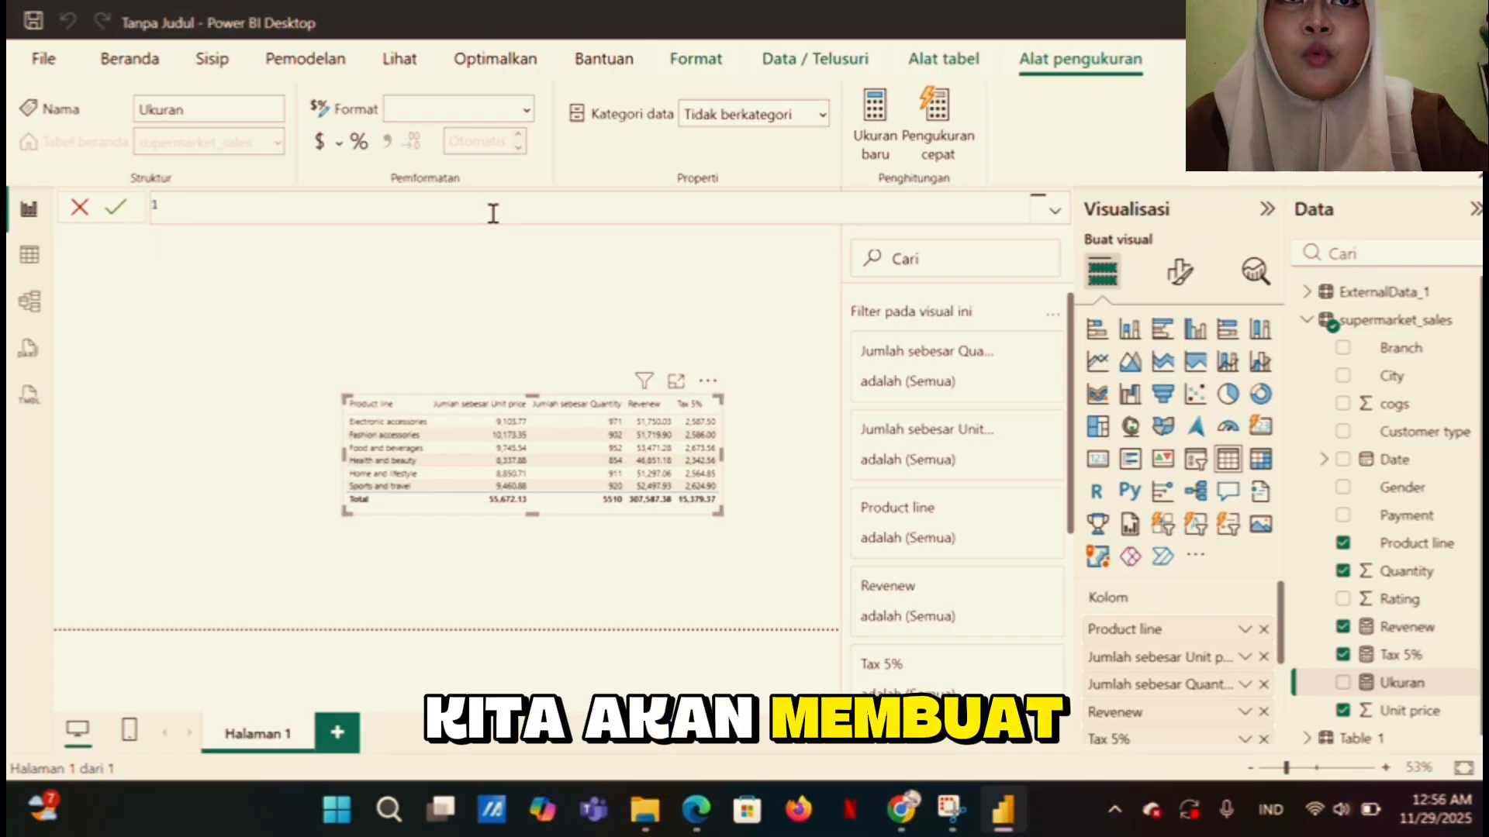
pyautogui.write('N')
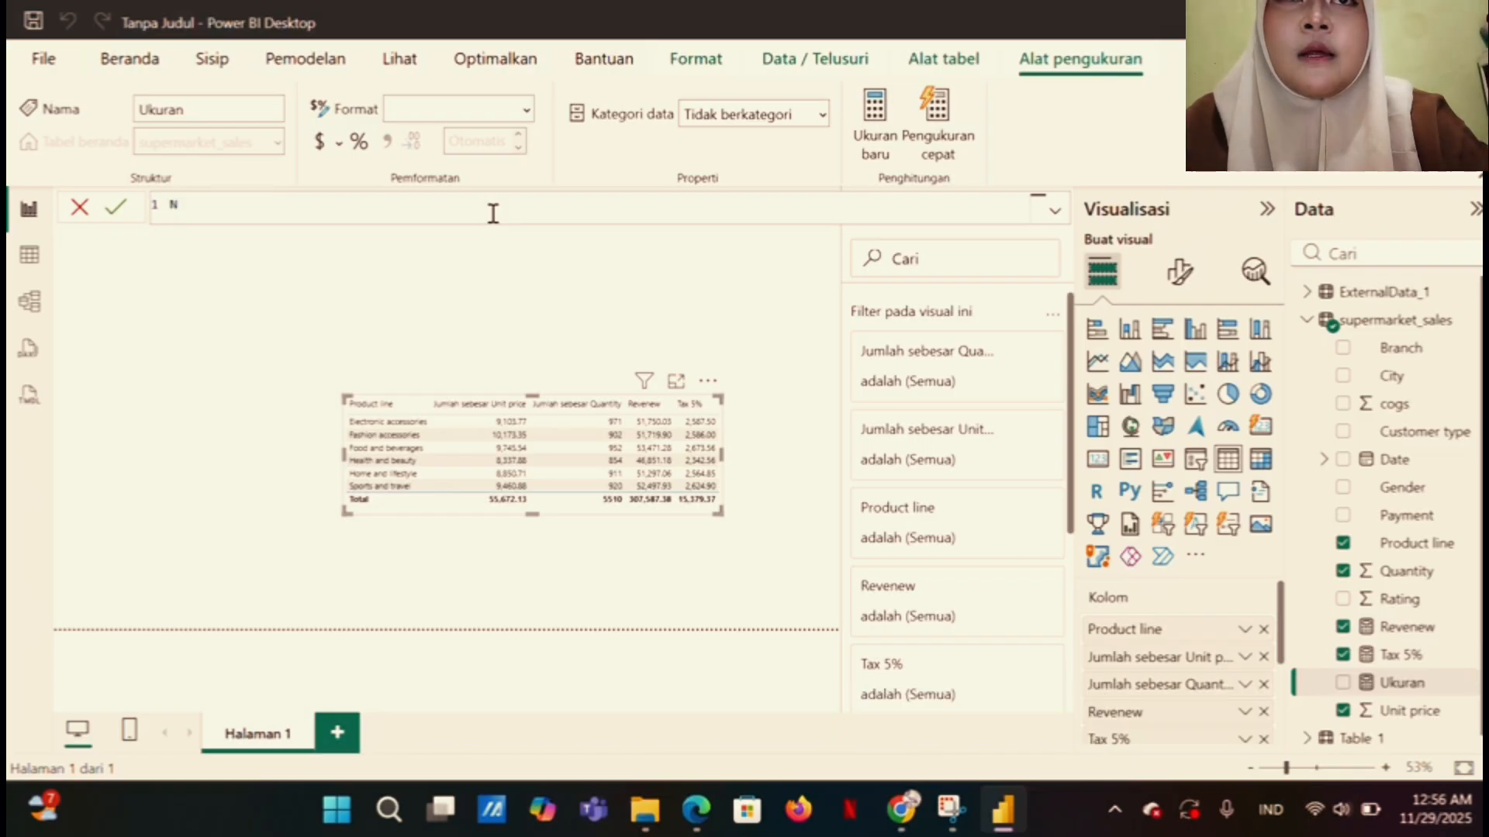
pyautogui.write('et Rev')
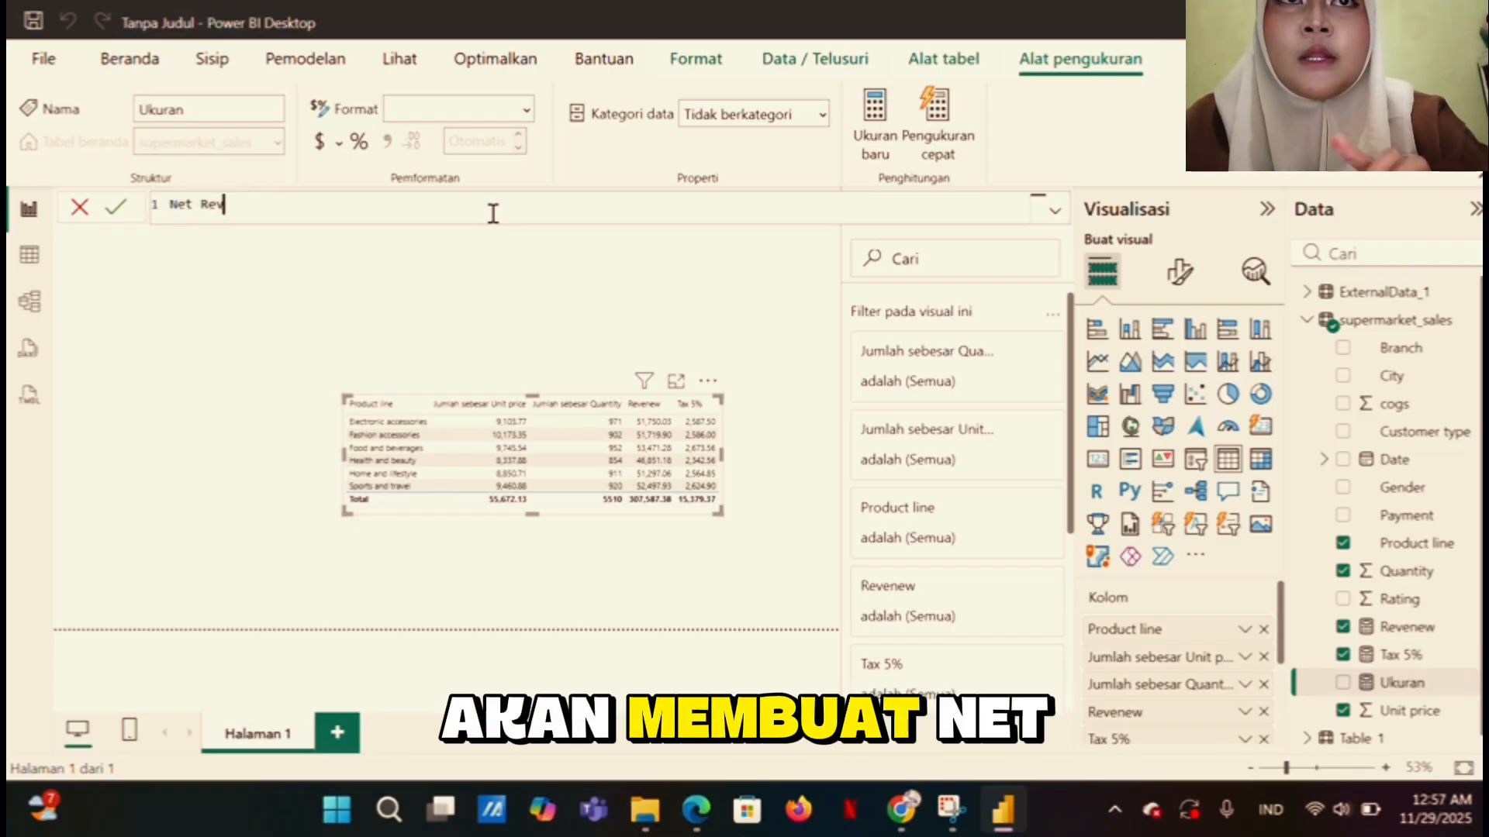
pyautogui.write('enew =')
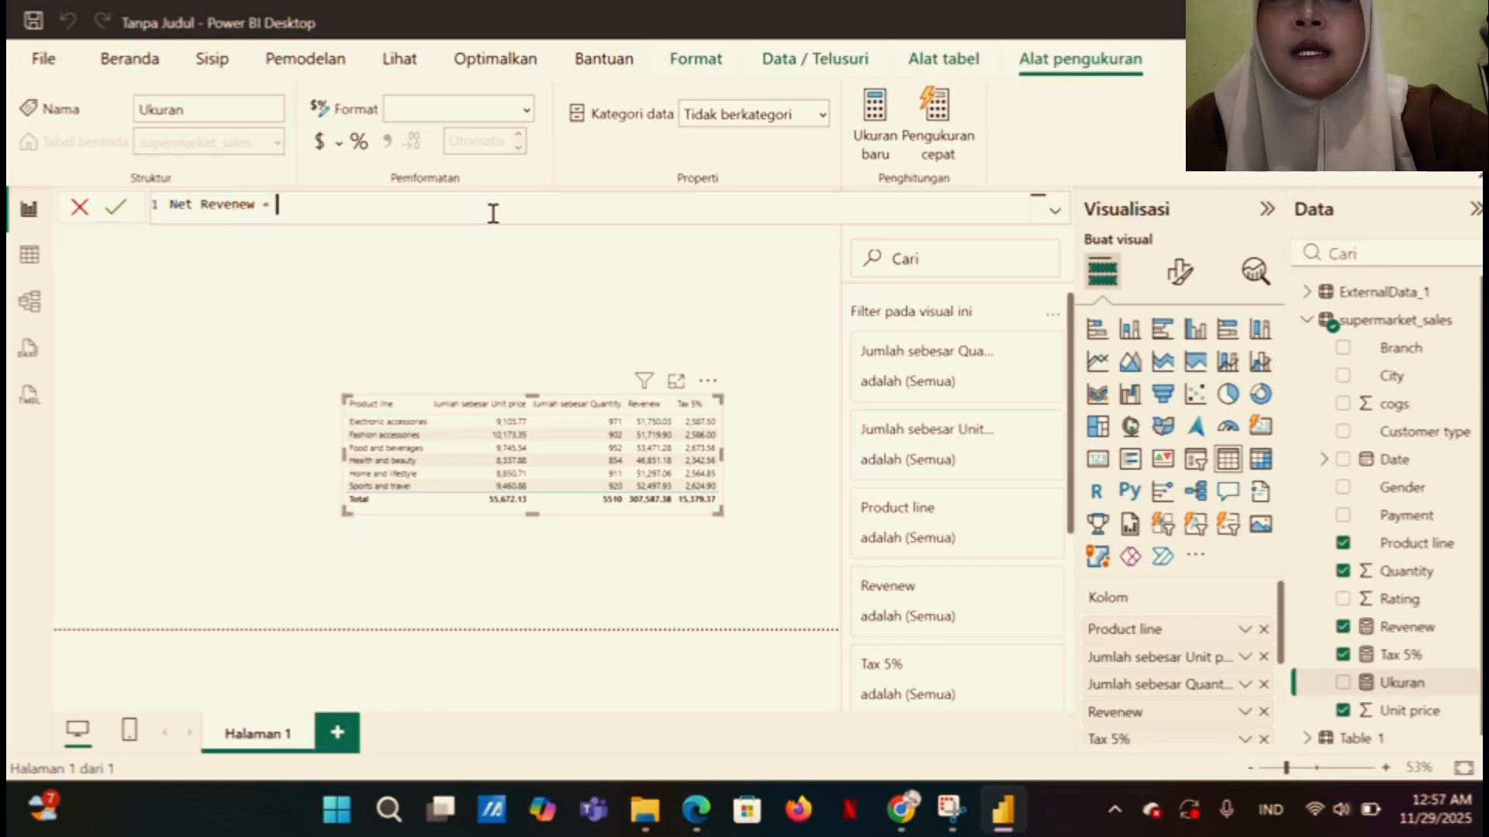
pyautogui.write('supe')
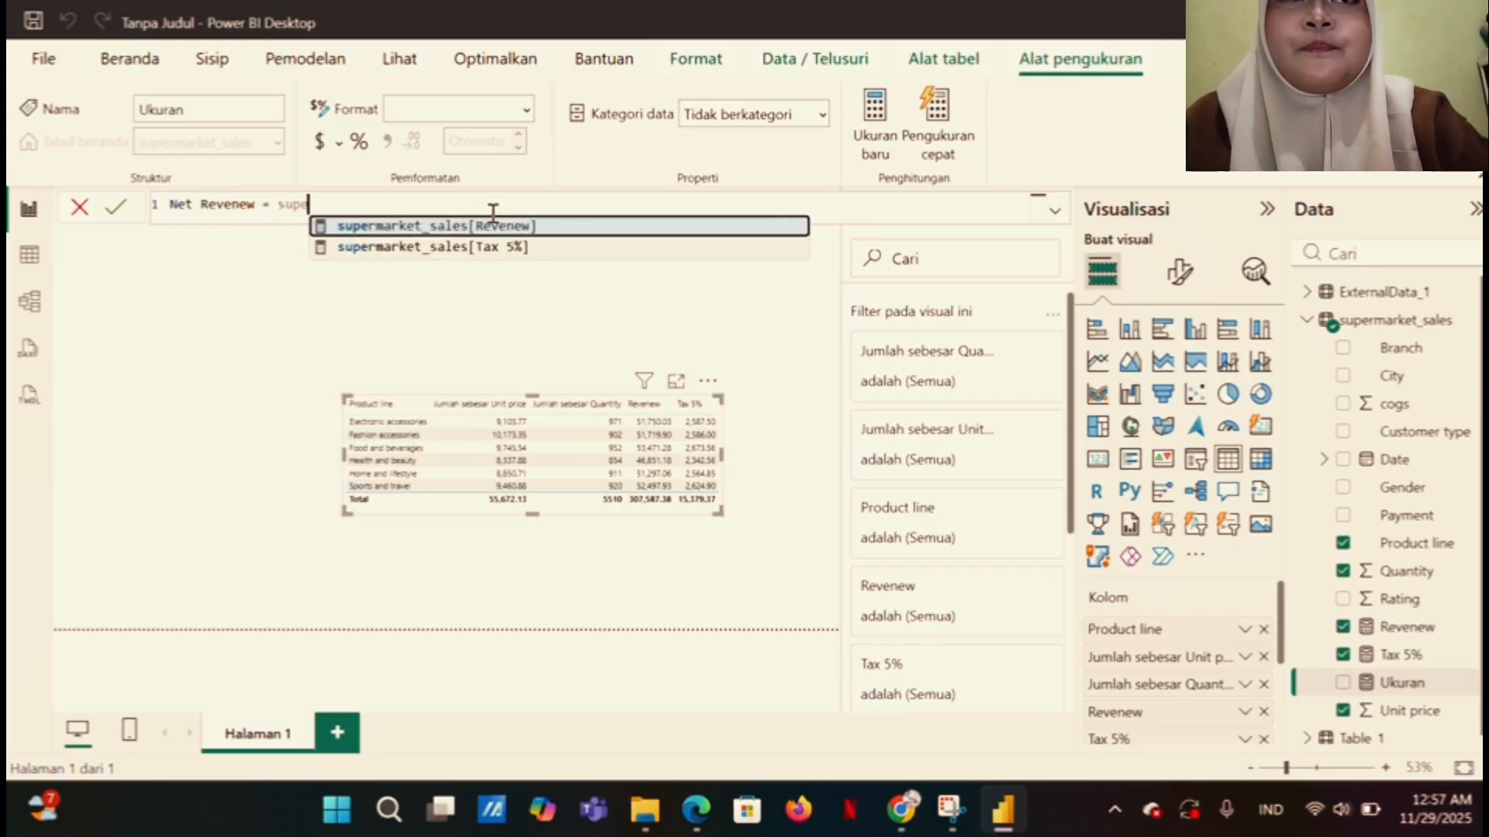
pyautogui.click(538, 231)
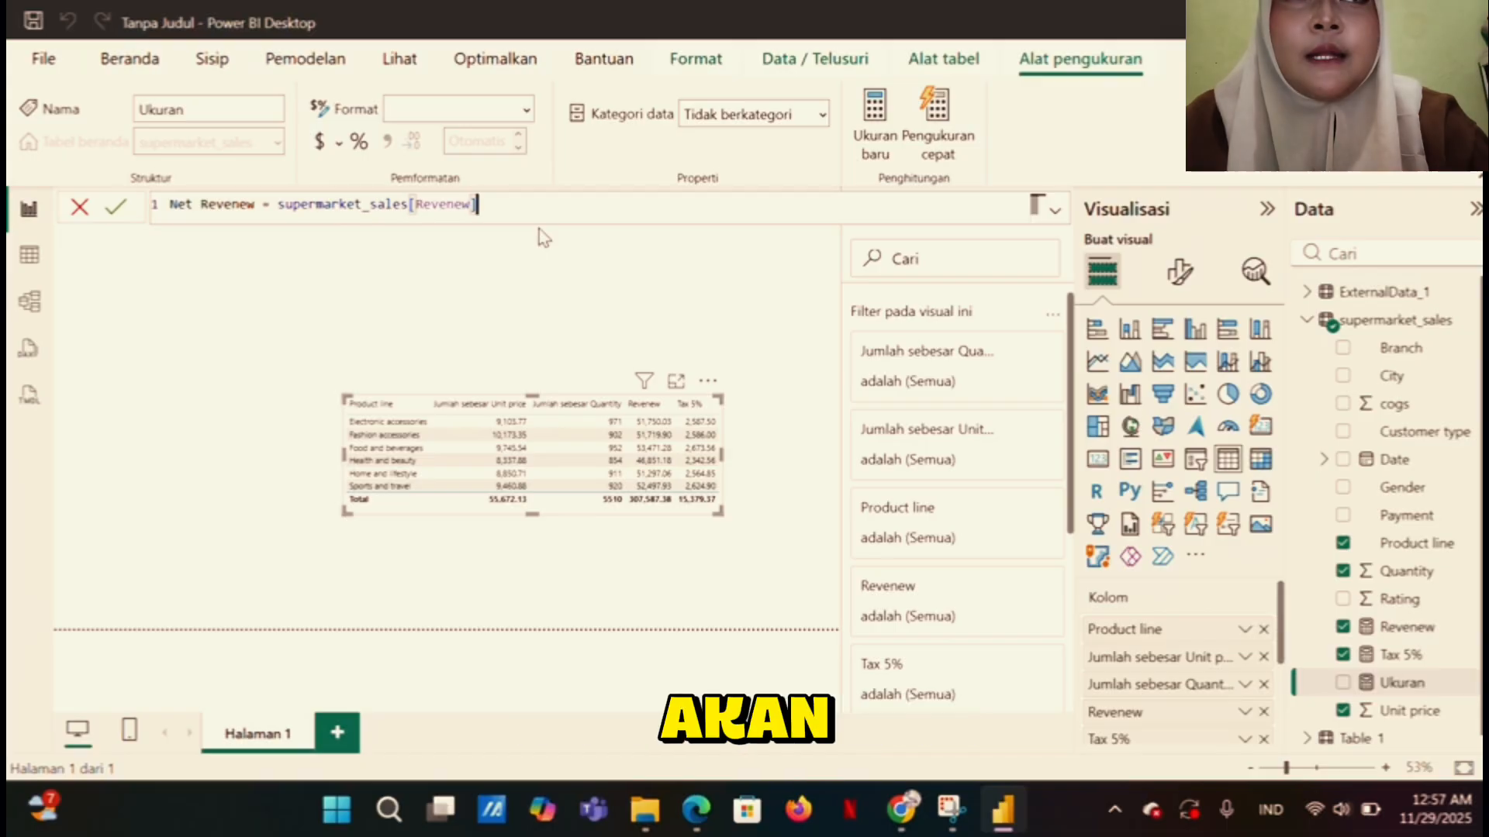
# Complete the Net Revenew formula by adding supermarket_sales[Tax 5%] to the revenue, and commit the measure
pyautogui.hotkey('shift', 'Return')
pyautogui.write('+')
pyautogui.press('BackSpace')
pyautogui.press('BackSpace')
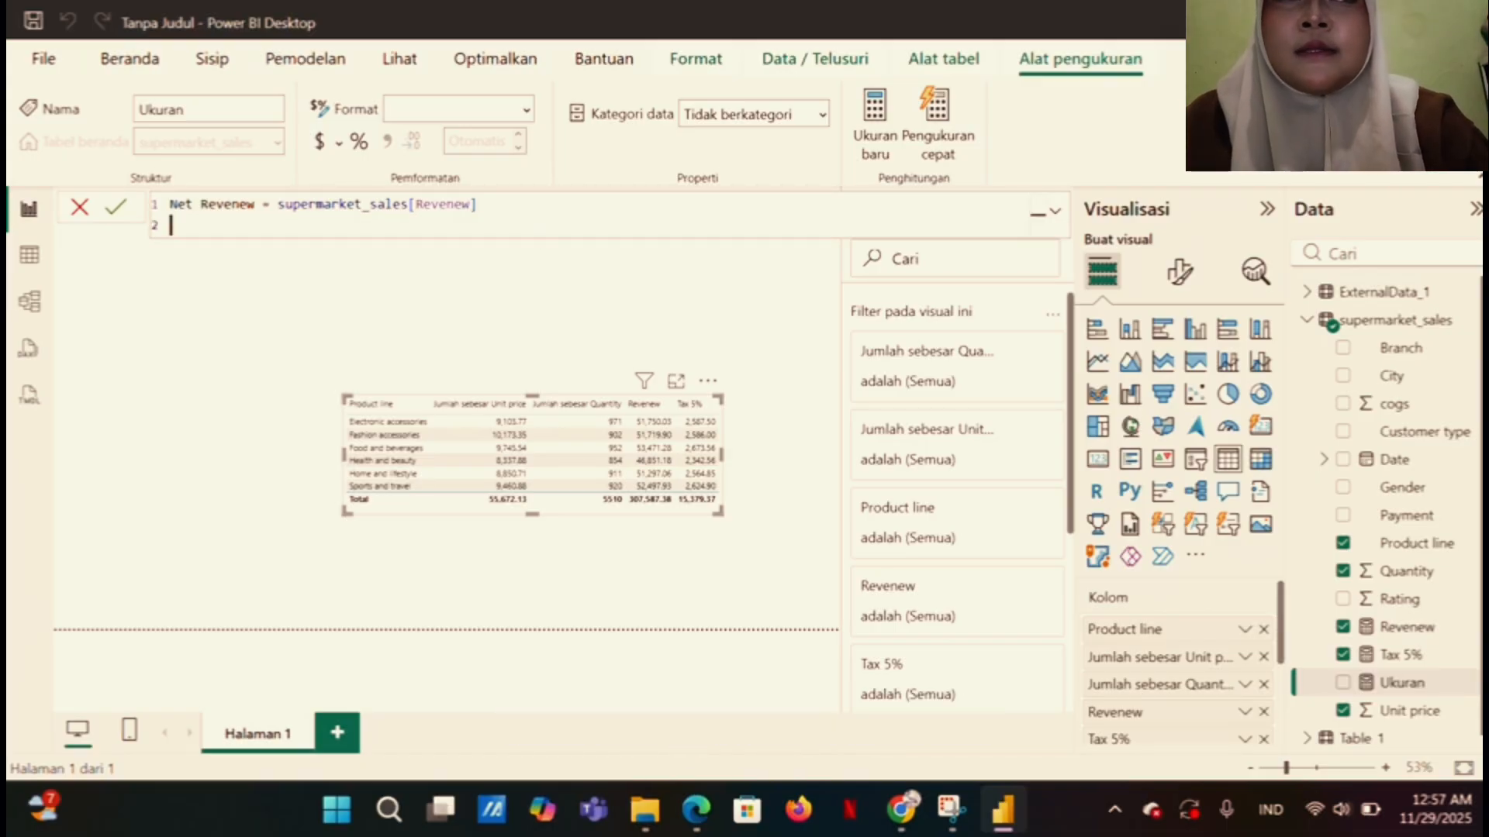
pyautogui.write('+')
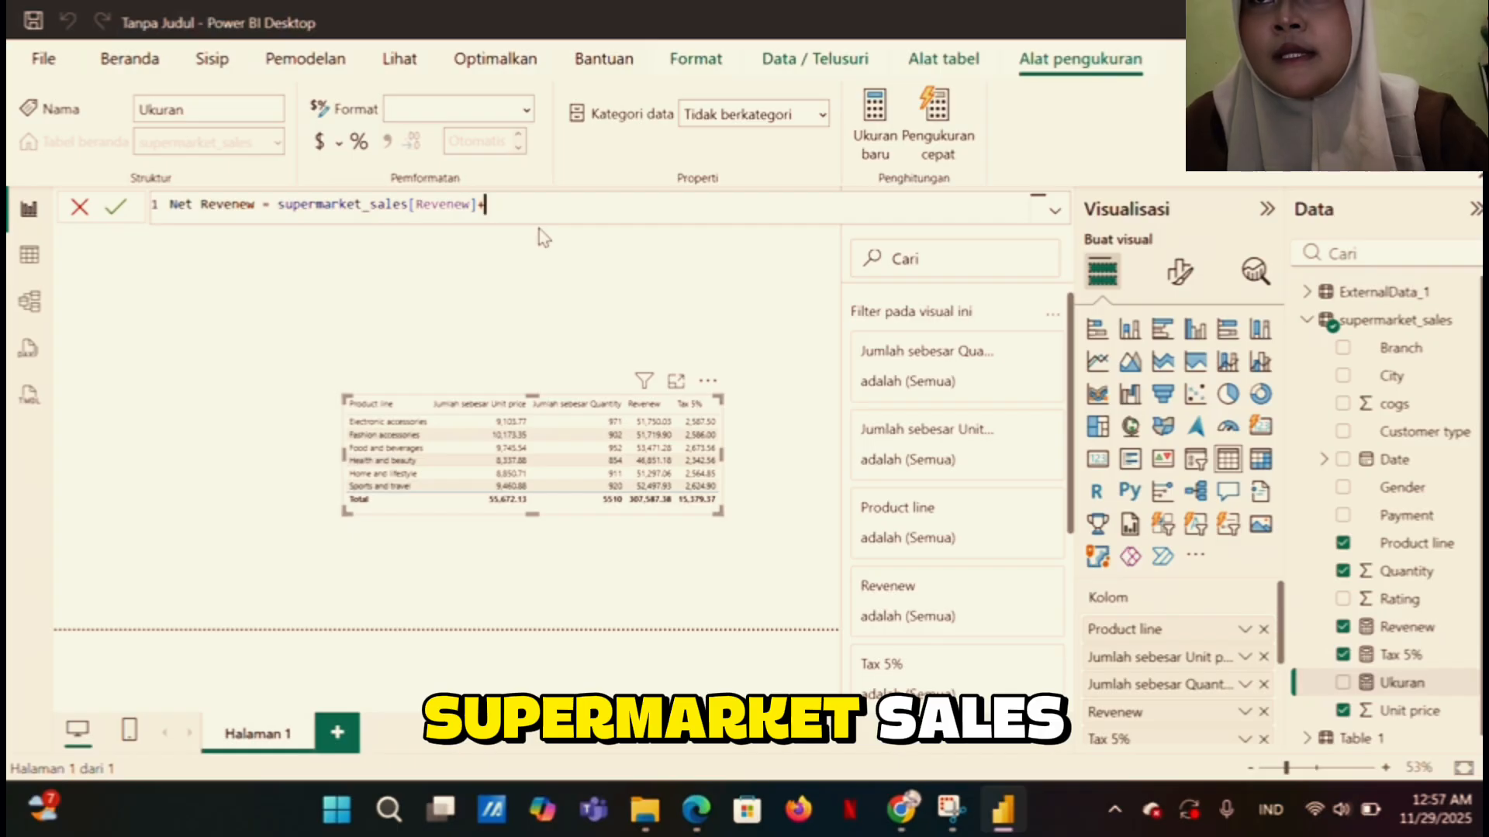
pyautogui.write('sup')
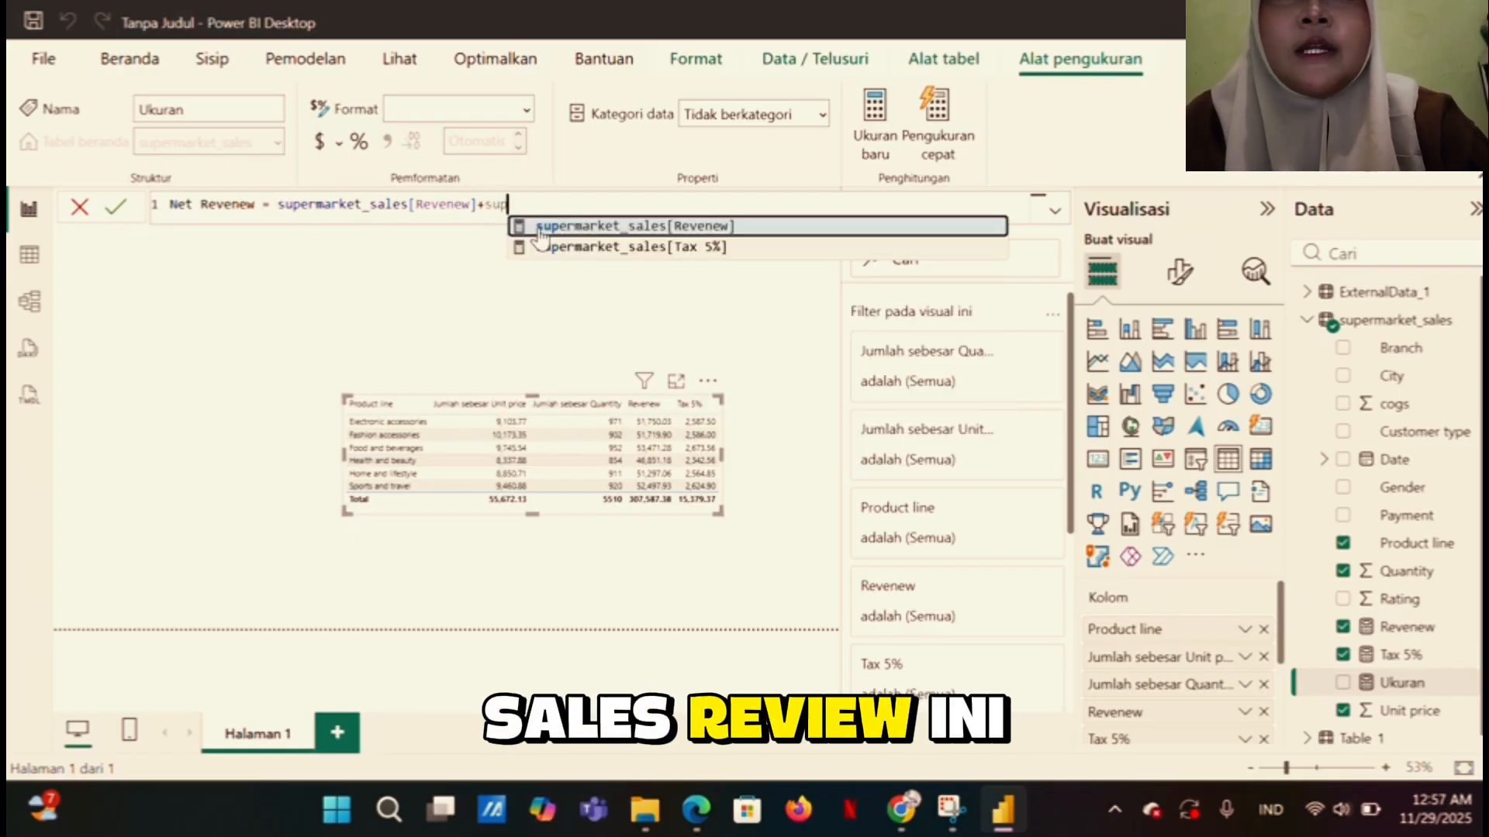
pyautogui.click(643, 249)
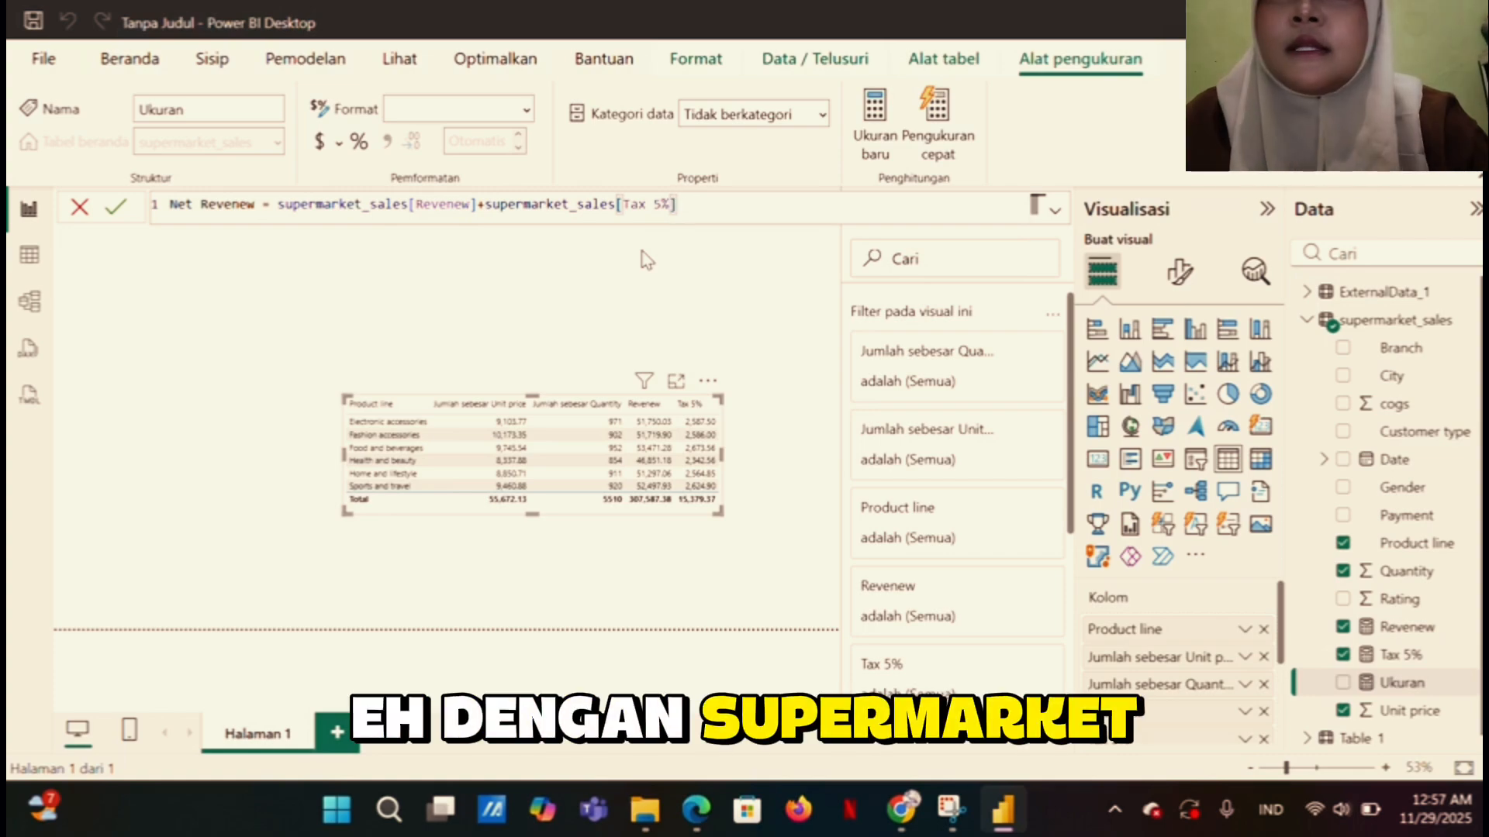
pyautogui.press('Return')
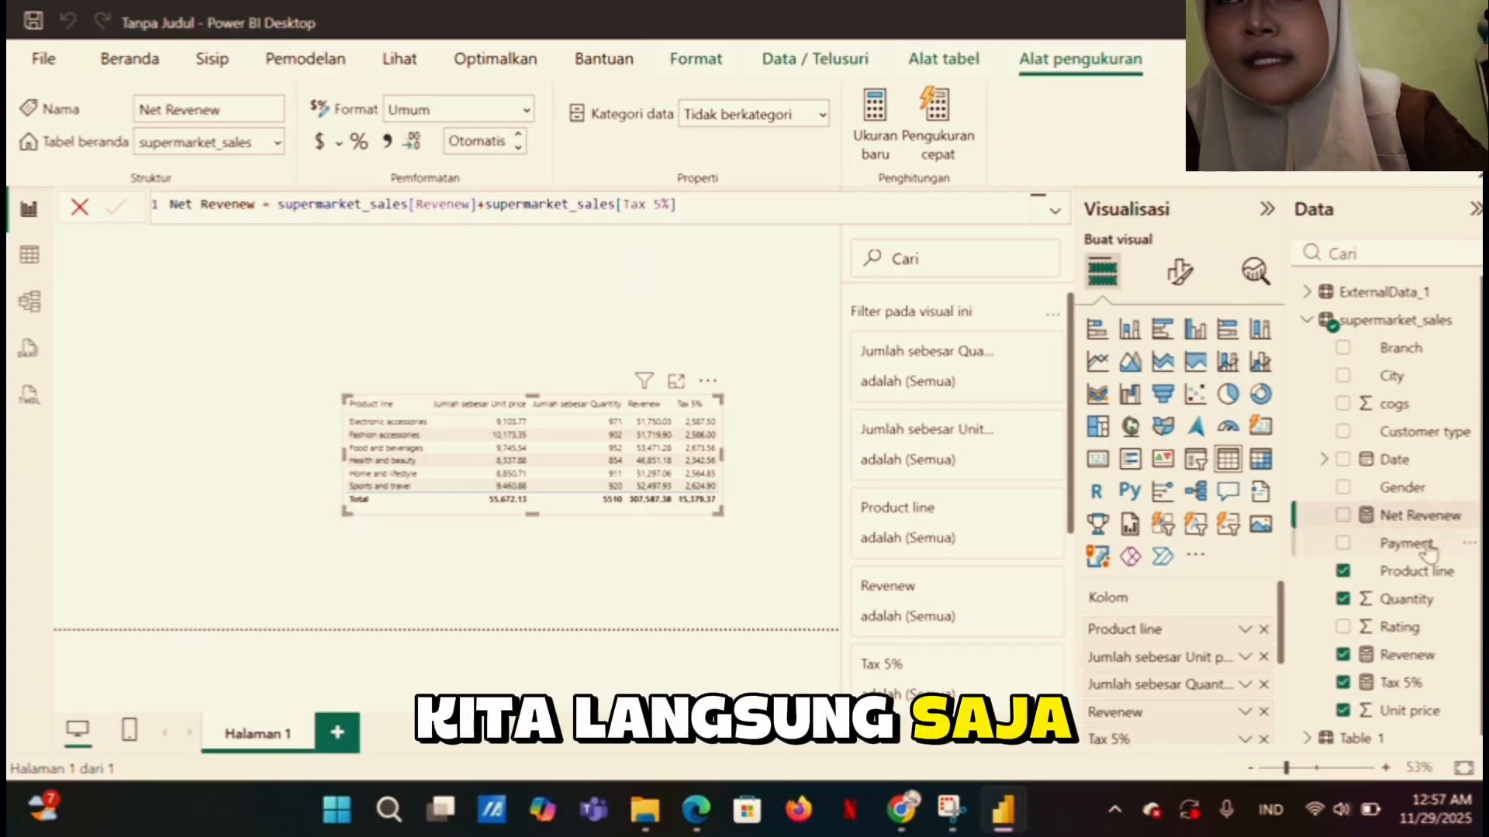
# Add the Net Revenew measure to the product-line table visual and widen its frame to show the whole column
pyautogui.moveTo(1437, 524); pyautogui.dragTo(562, 471)
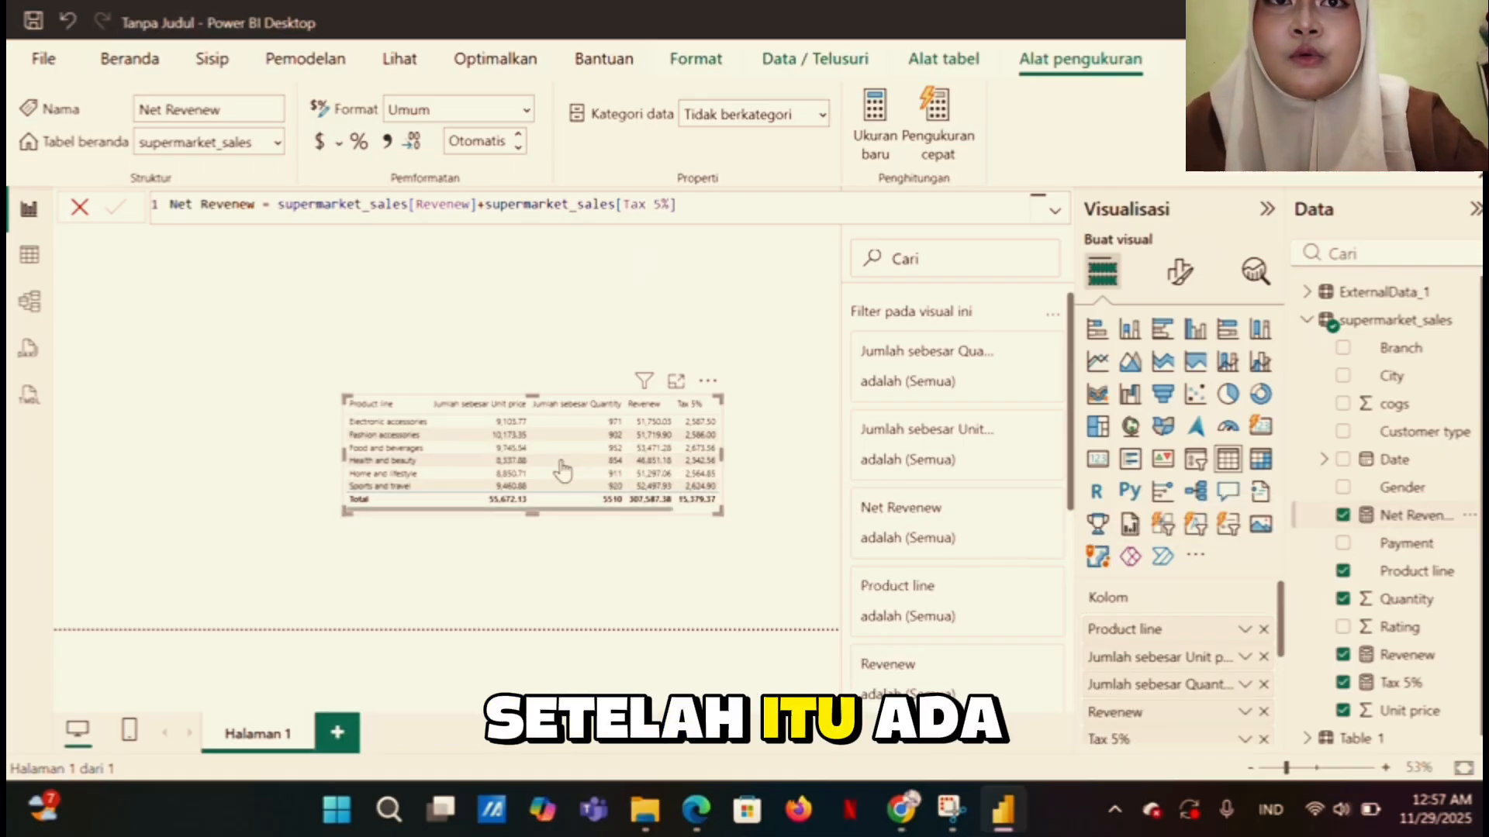
pyautogui.moveTo(723, 456); pyautogui.dragTo(811, 476)
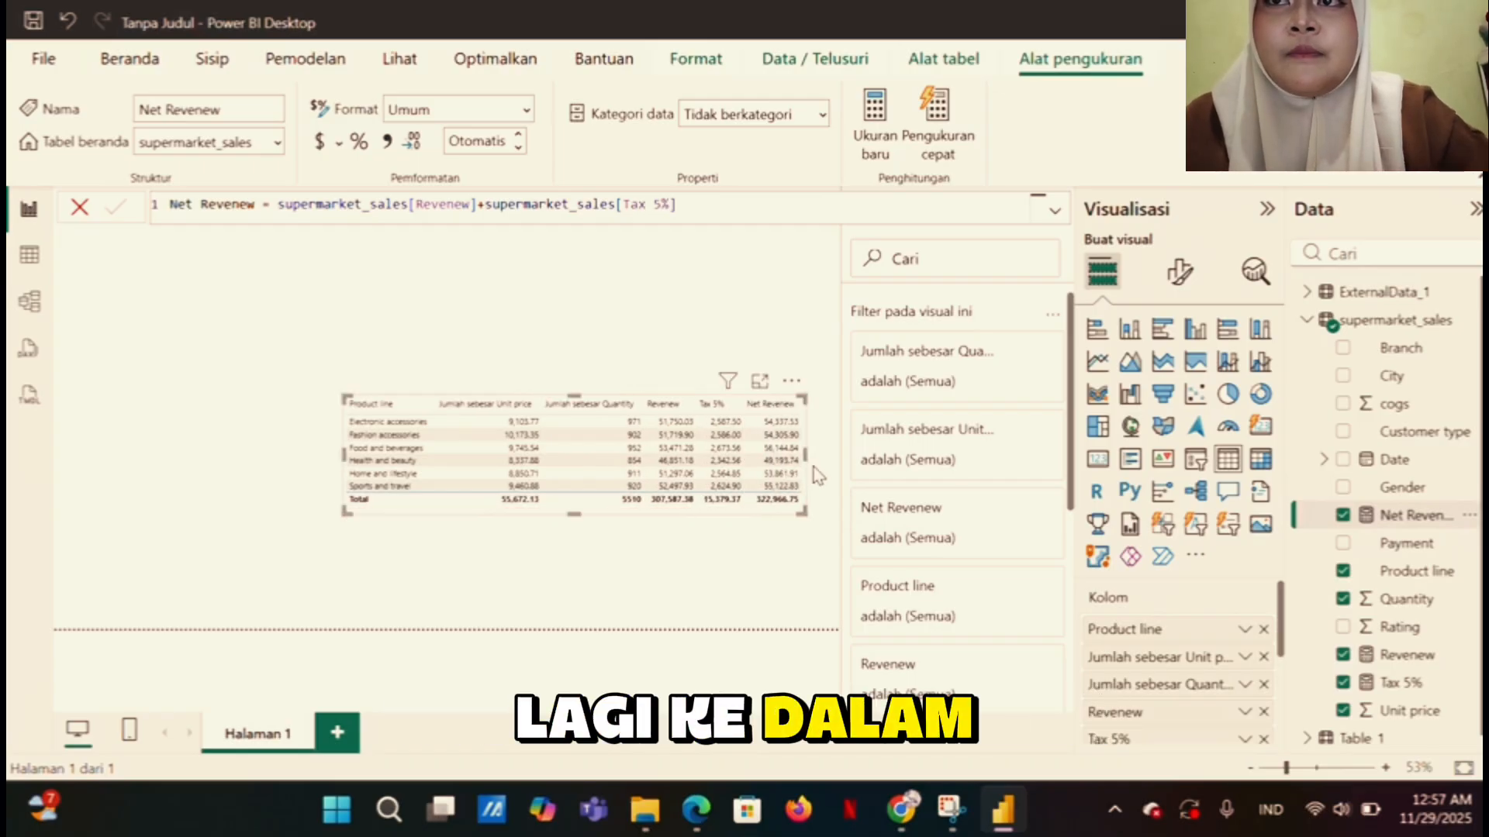
# Create a new measure in supermarket_sales and replace its default name with Provit, ready for a formula
pyautogui.click(1363, 324)
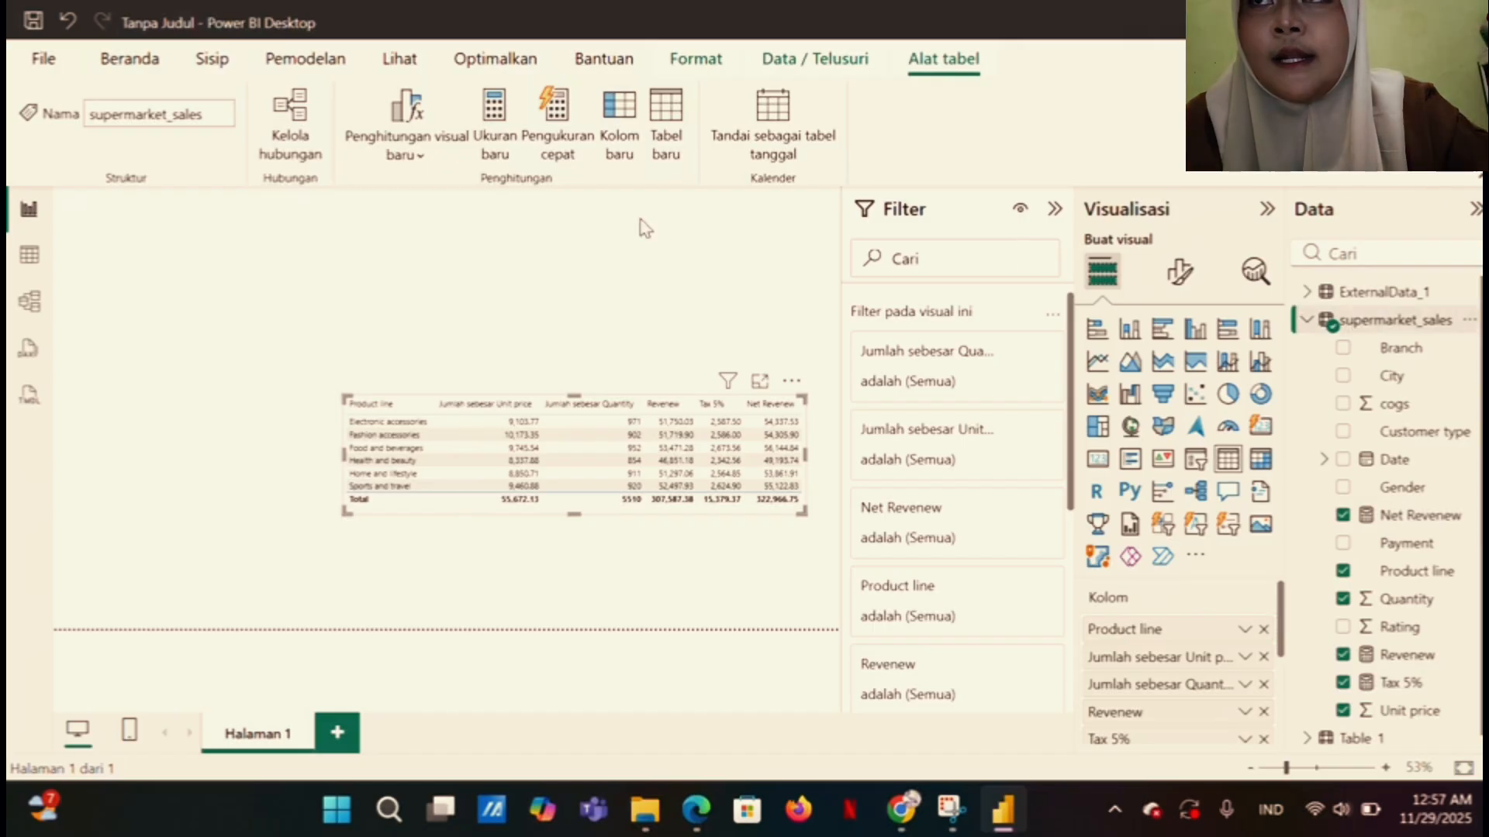
pyautogui.click(497, 143)
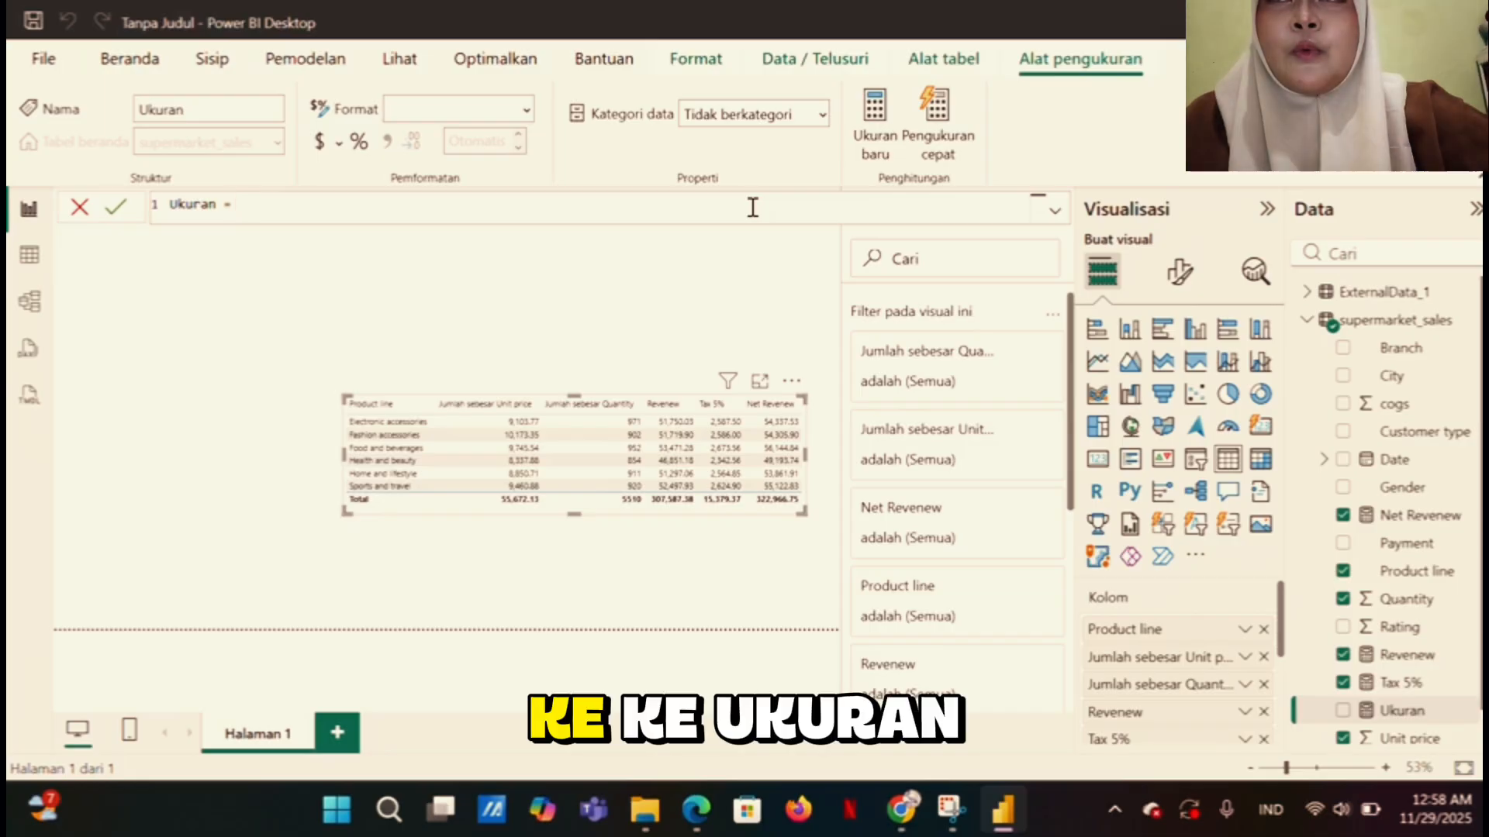
pyautogui.hotkey('ctrl', 'a')
pyautogui.press('BackSpace')
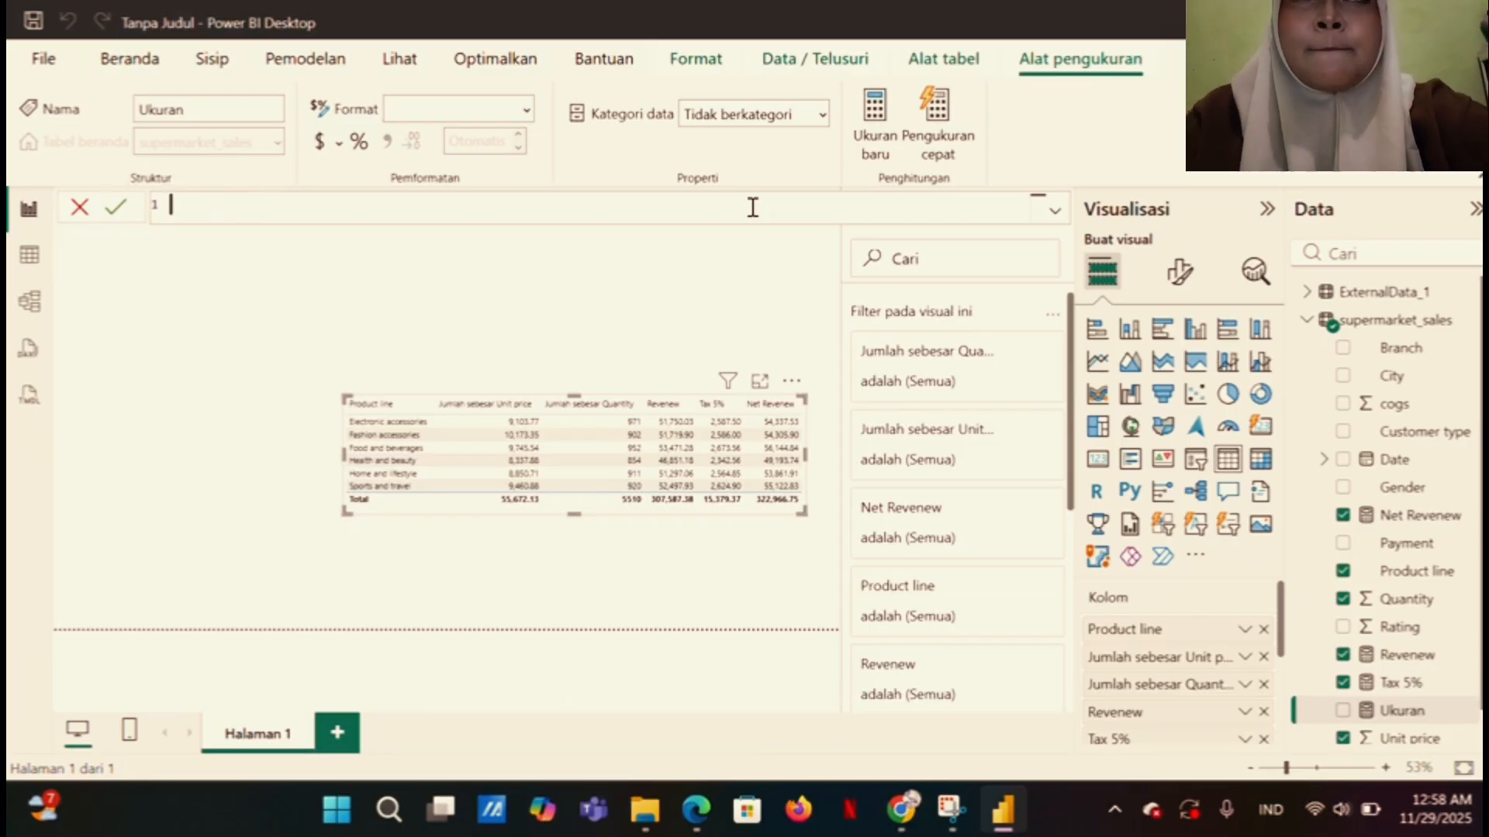
pyautogui.write('Prov')
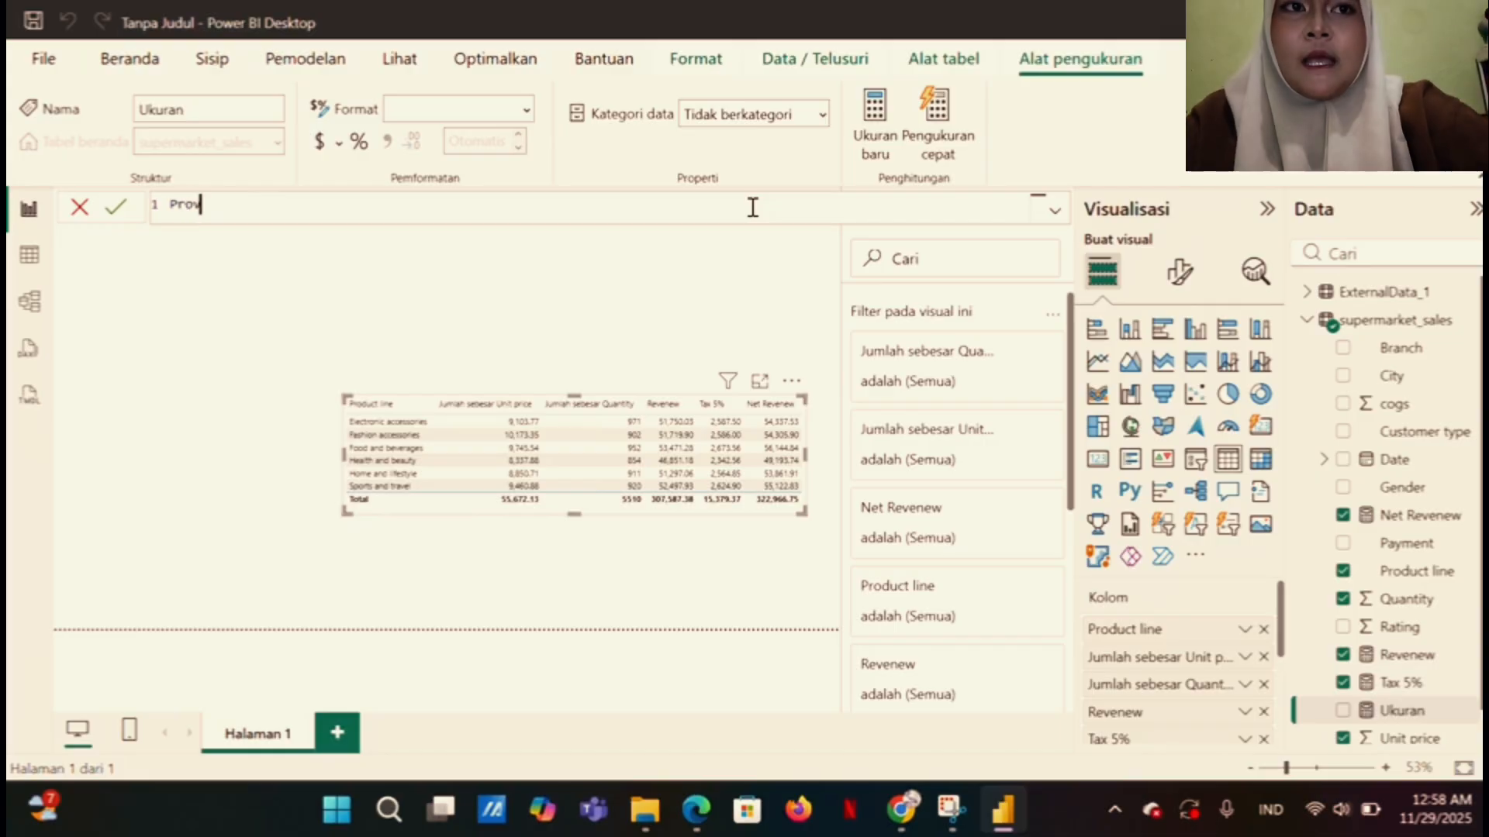
pyautogui.write('it')
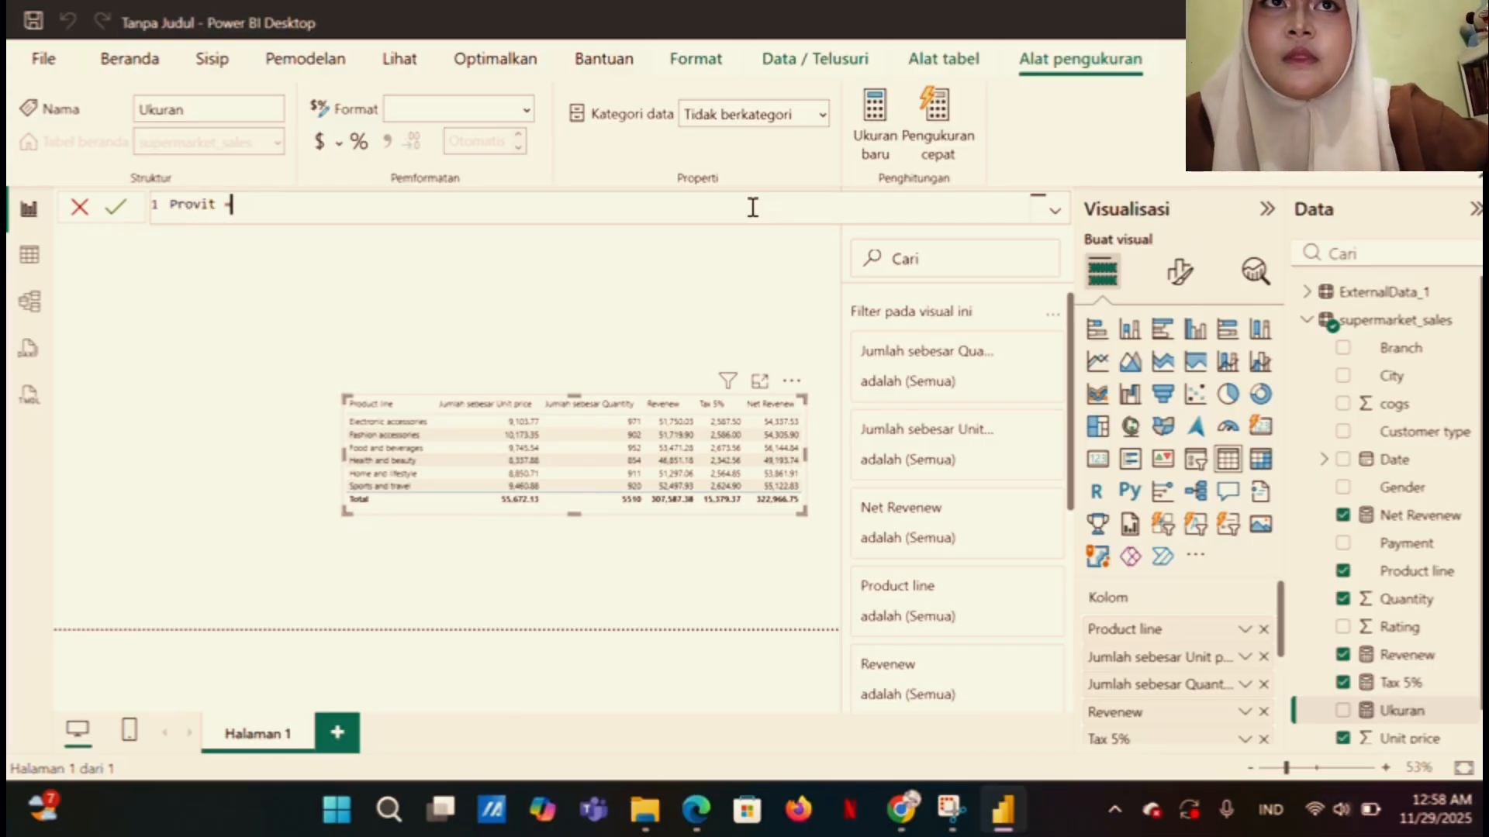
pyautogui.write(' = ')
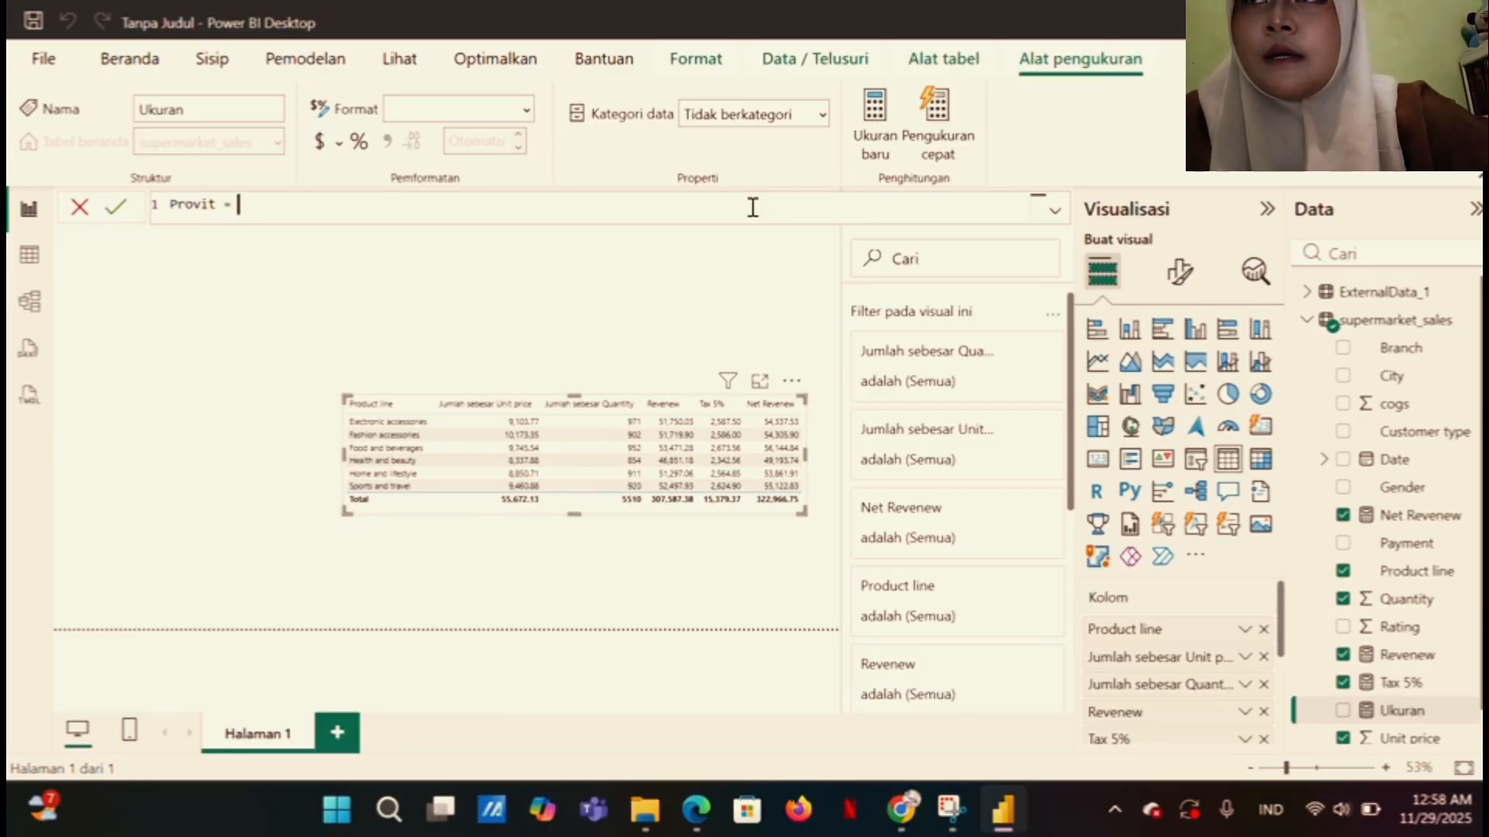
# Start the Provit formula with the [Net Revenew] measure
pyautogui.write('n')
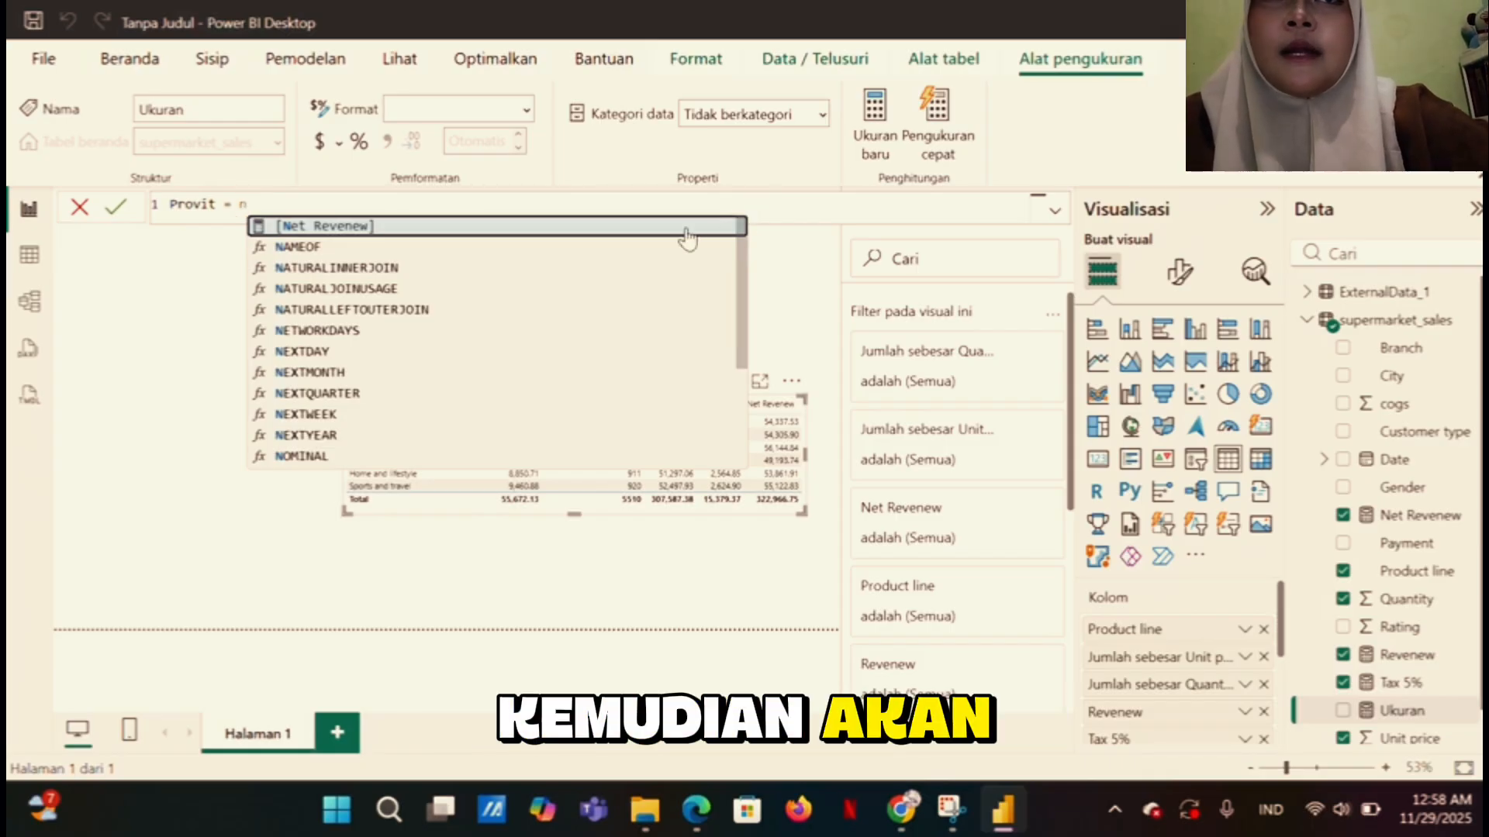
pyautogui.press('BackSpace')
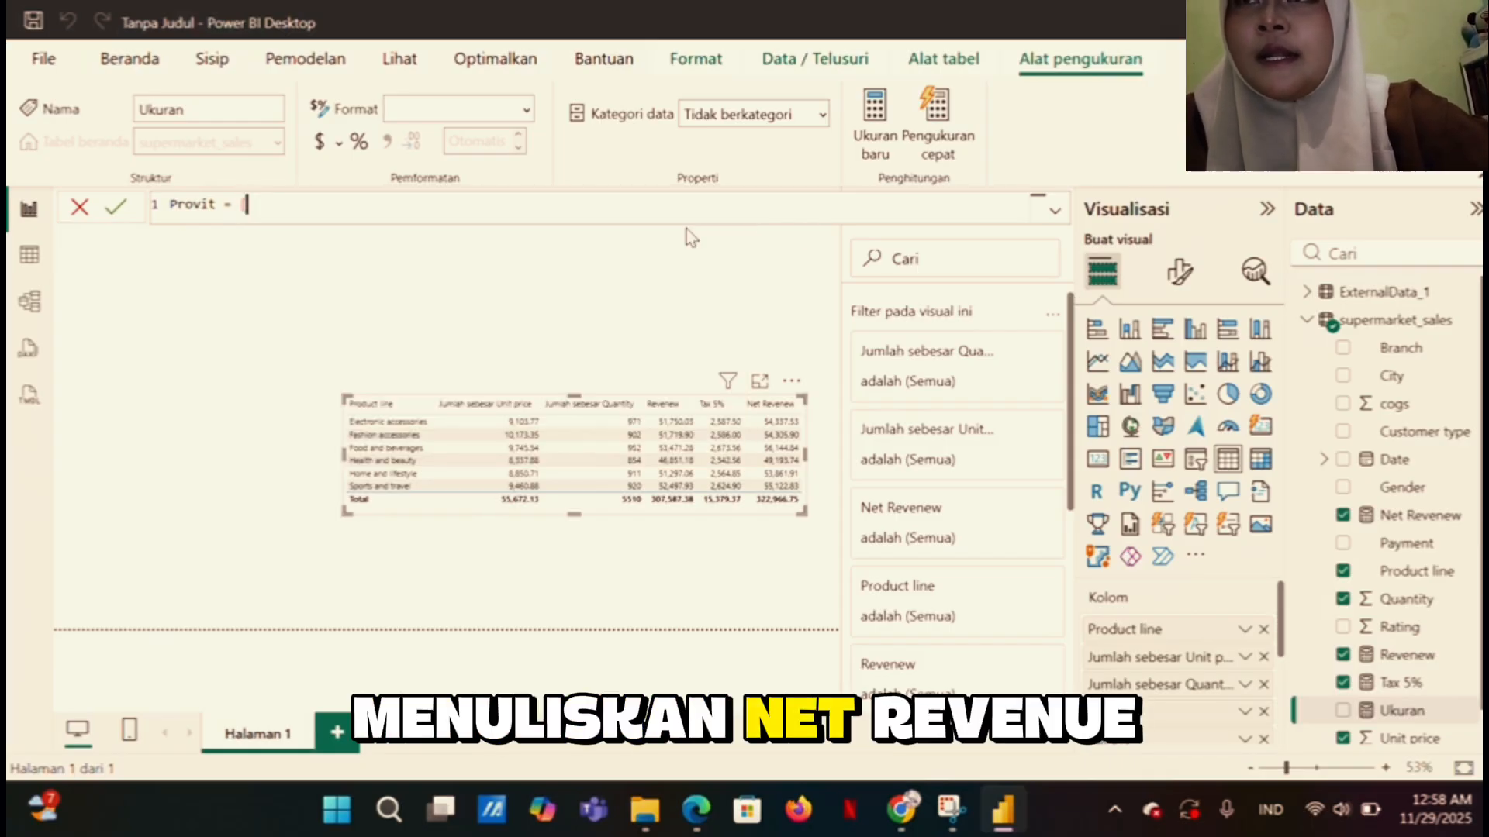
pyautogui.write('(')
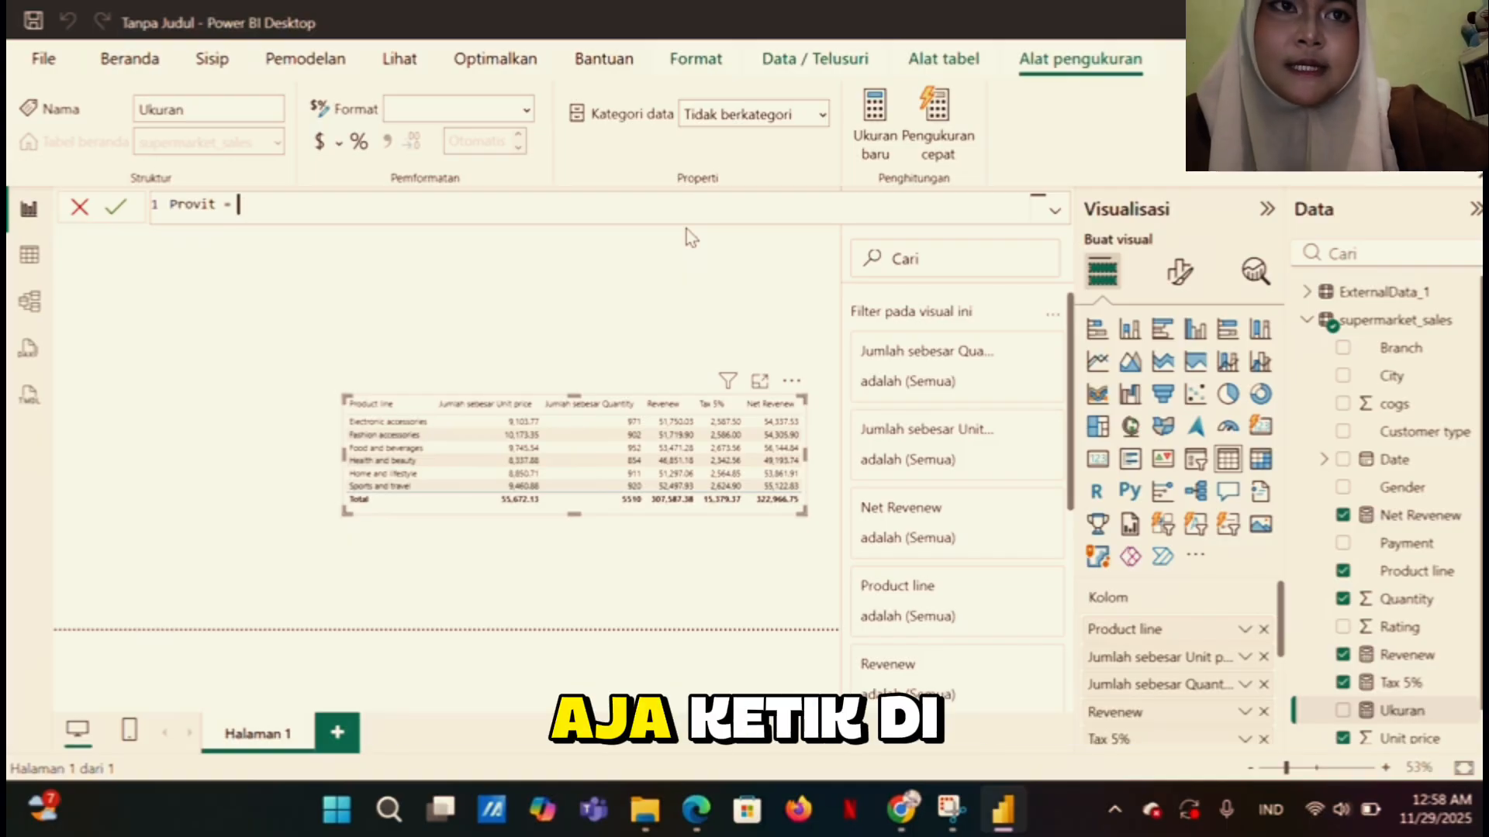
pyautogui.press('BackSpace')
pyautogui.write('[')
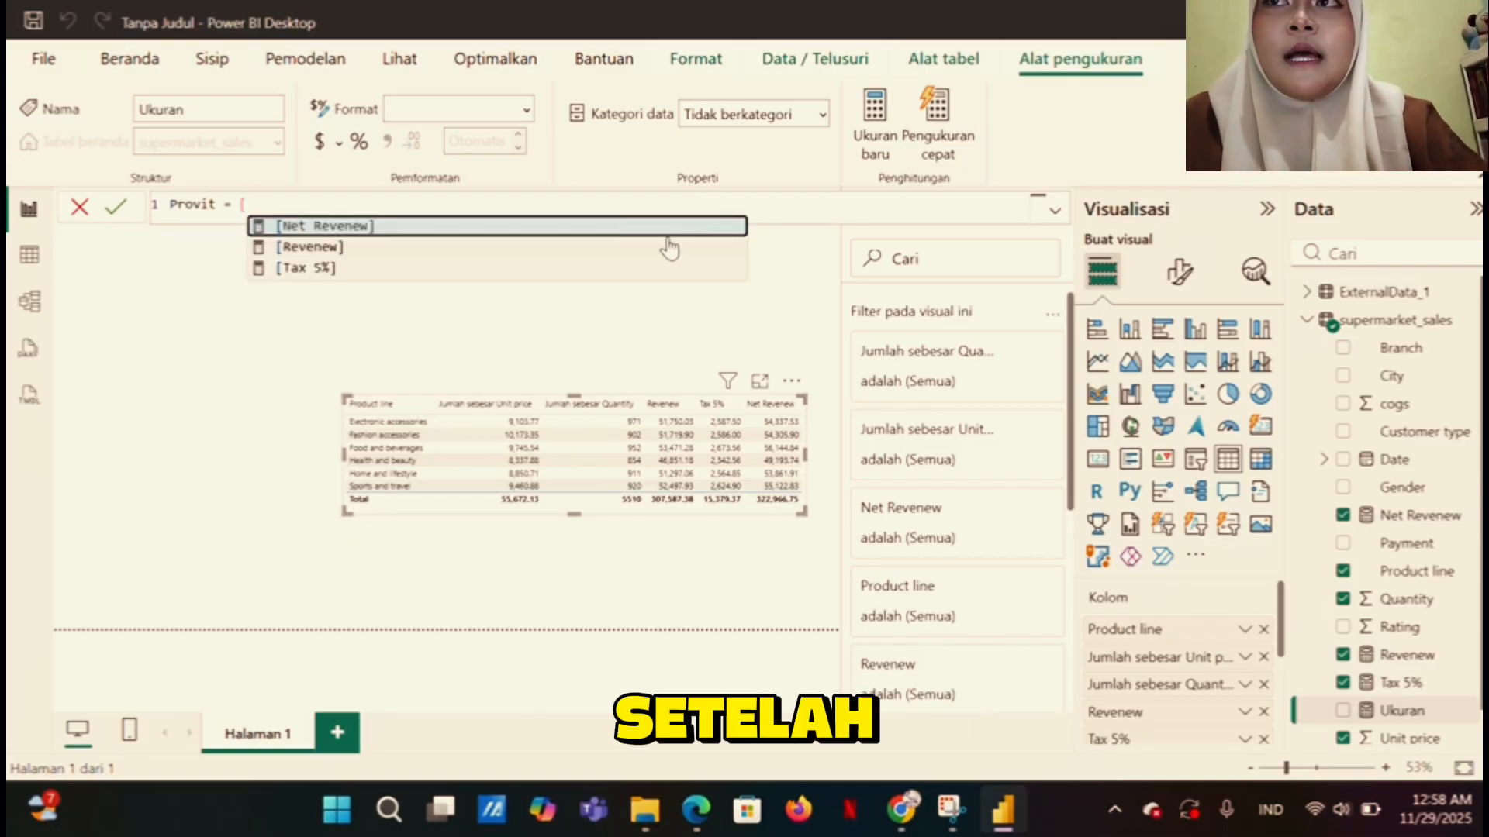
pyautogui.click(661, 228)
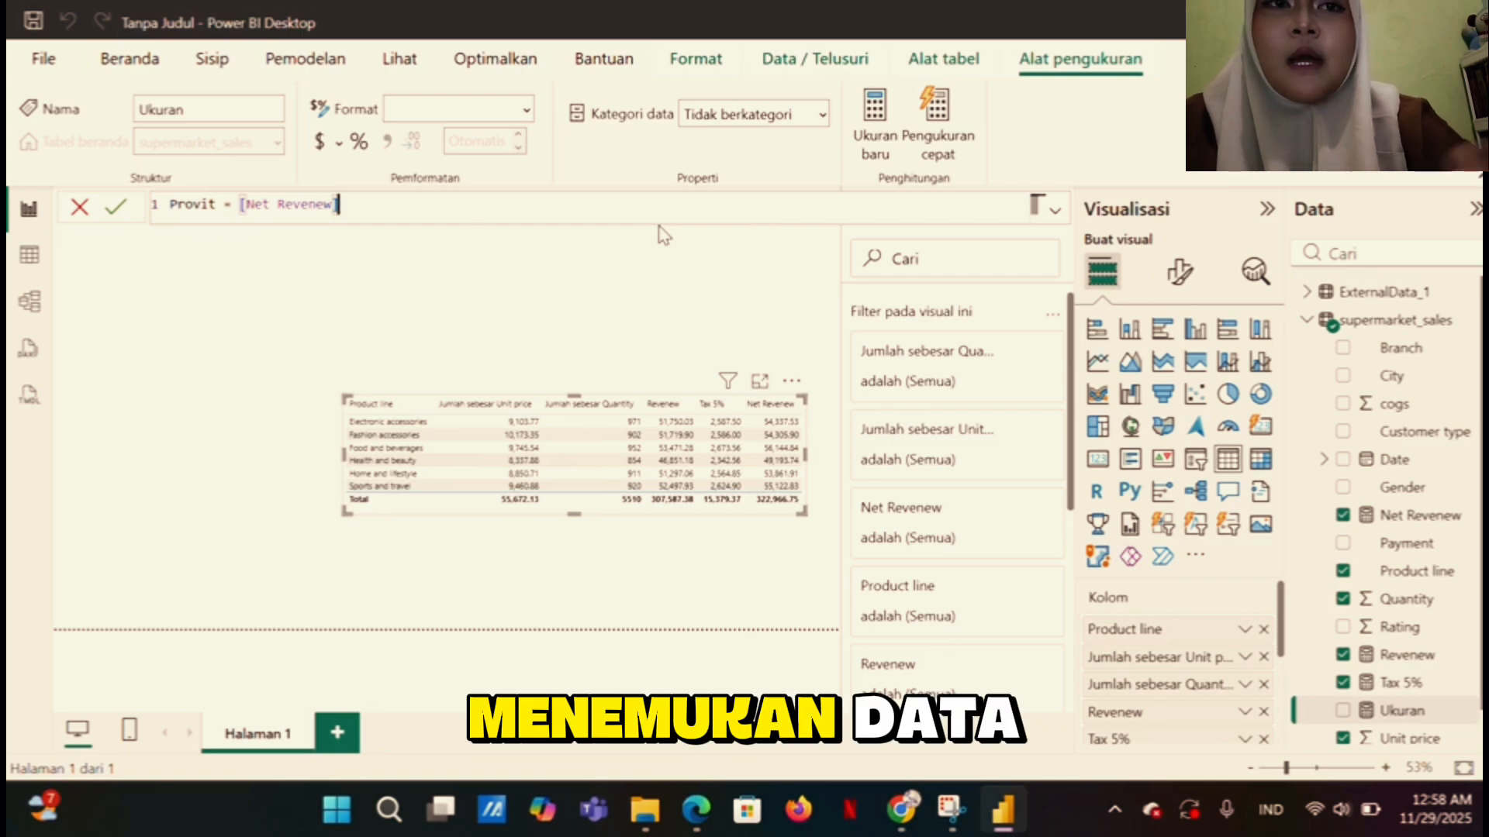
# Complete the Provit formula by subtracting SUM(supermarket_sales[cogs]) and commit the measure
pyautogui.write('-sum')
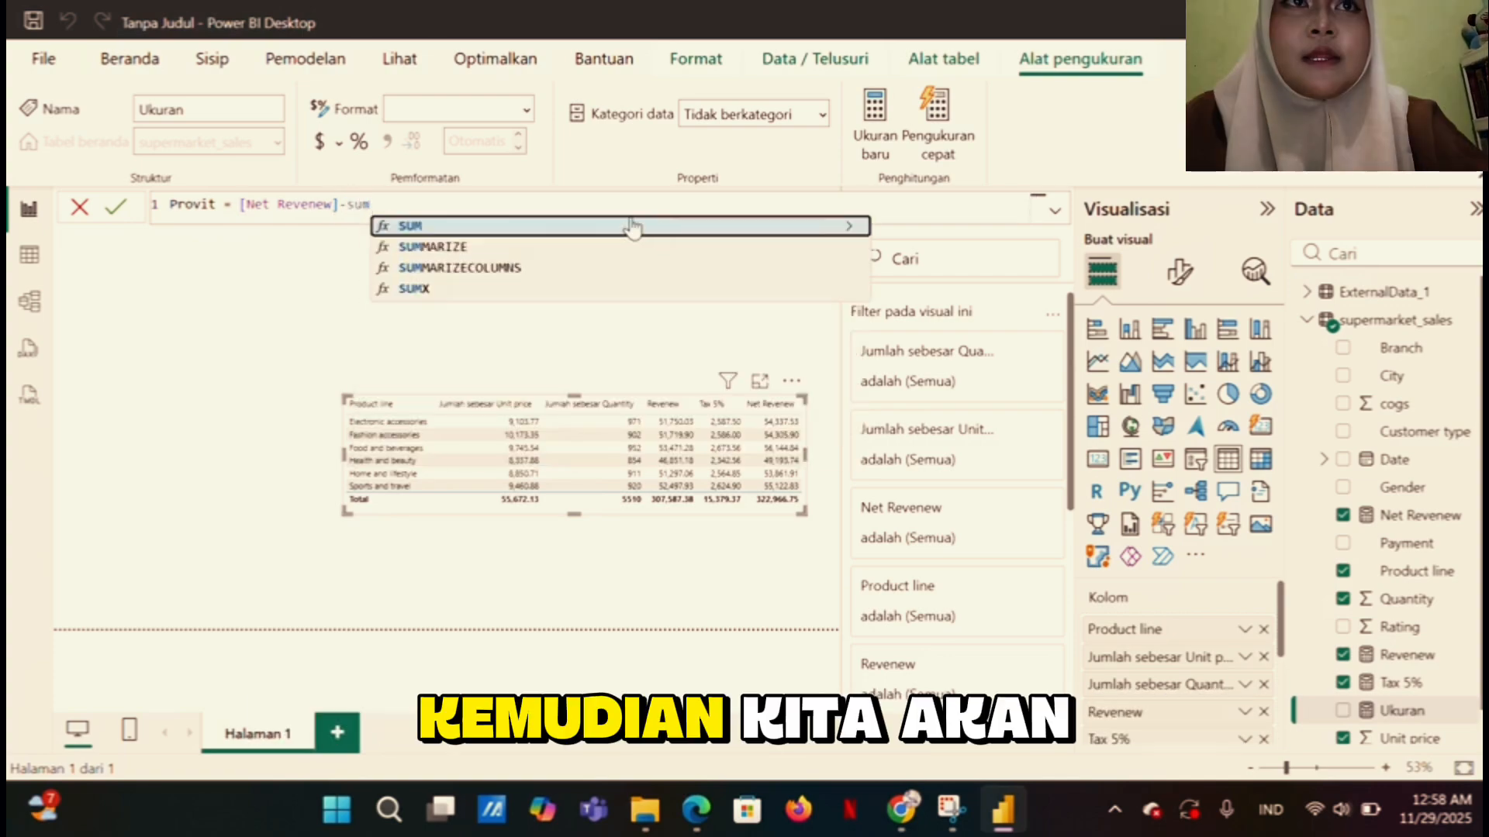
pyautogui.click(635, 227)
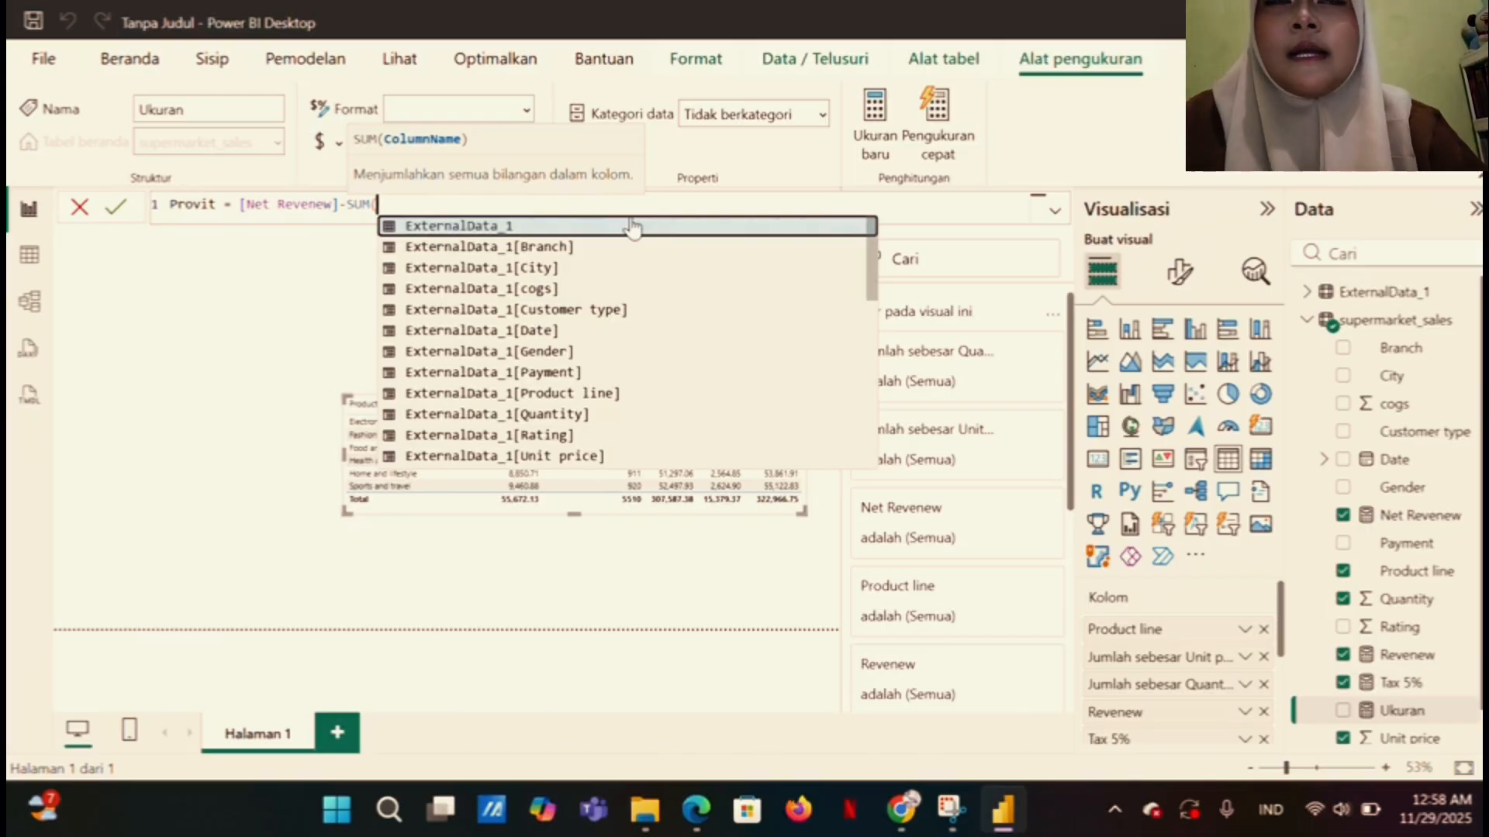
pyautogui.write('sup')
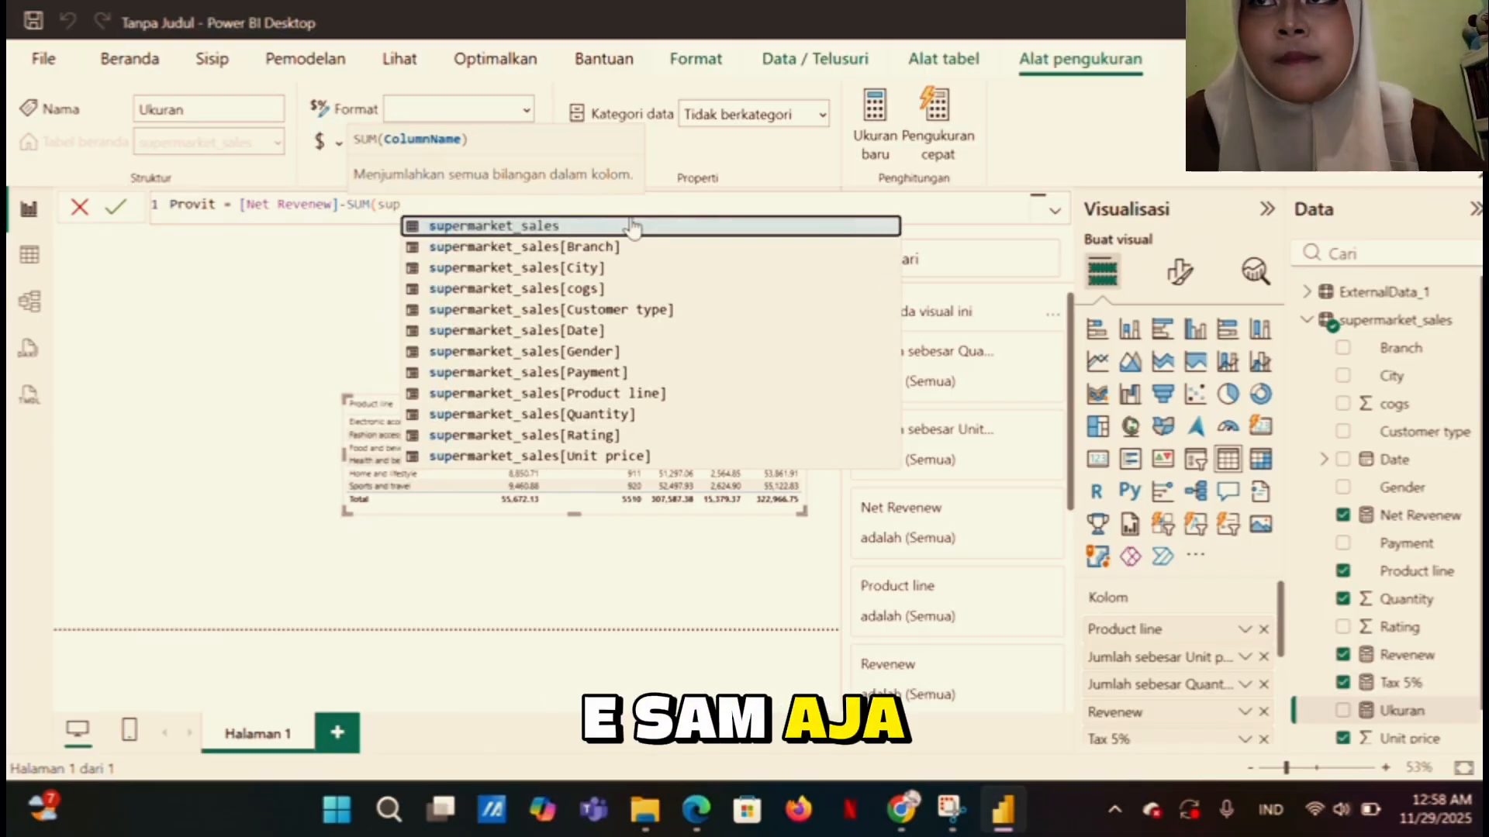
pyautogui.write('er')
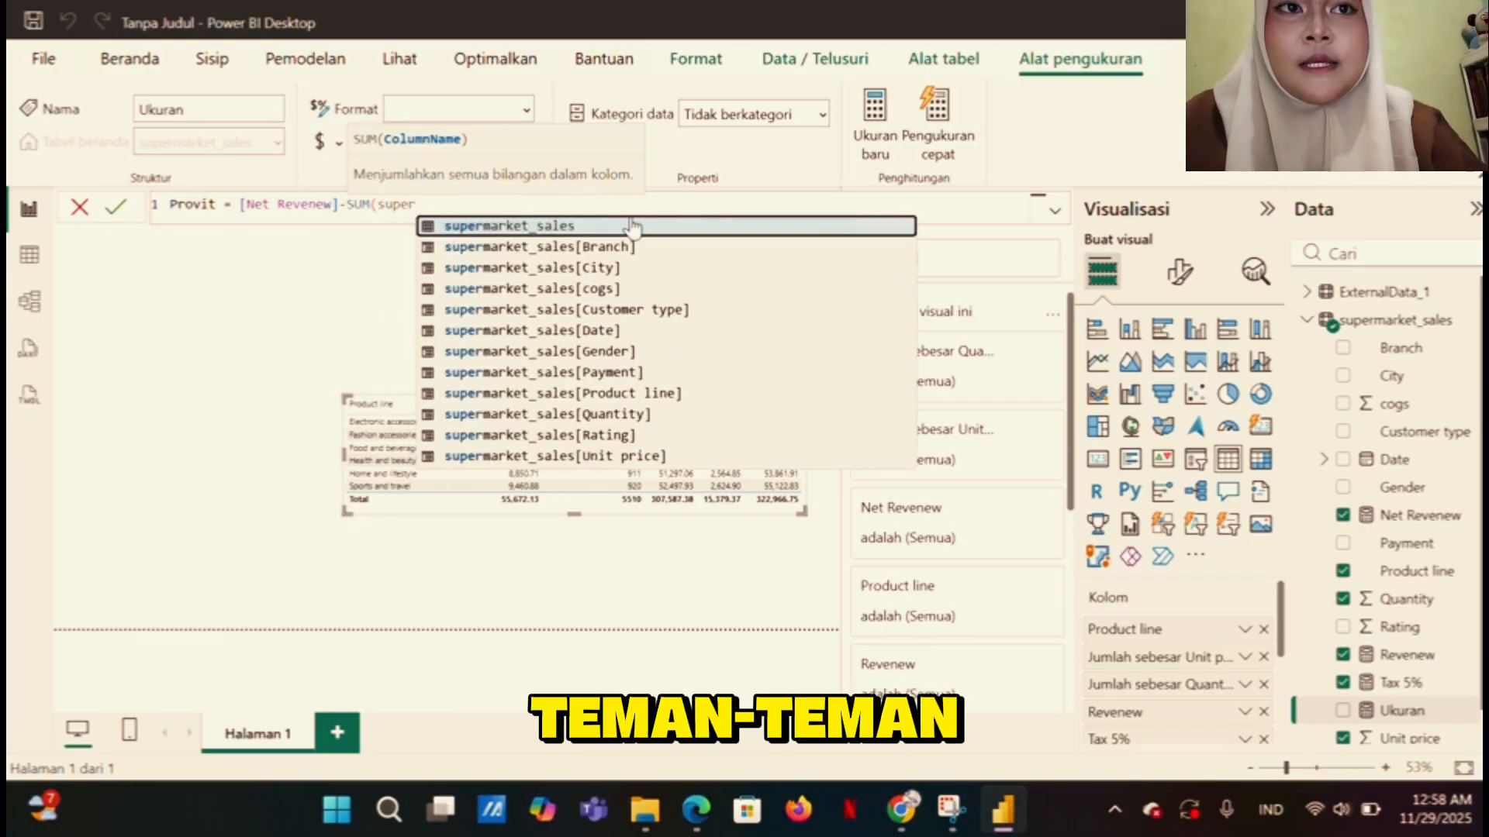
pyautogui.click(632, 288)
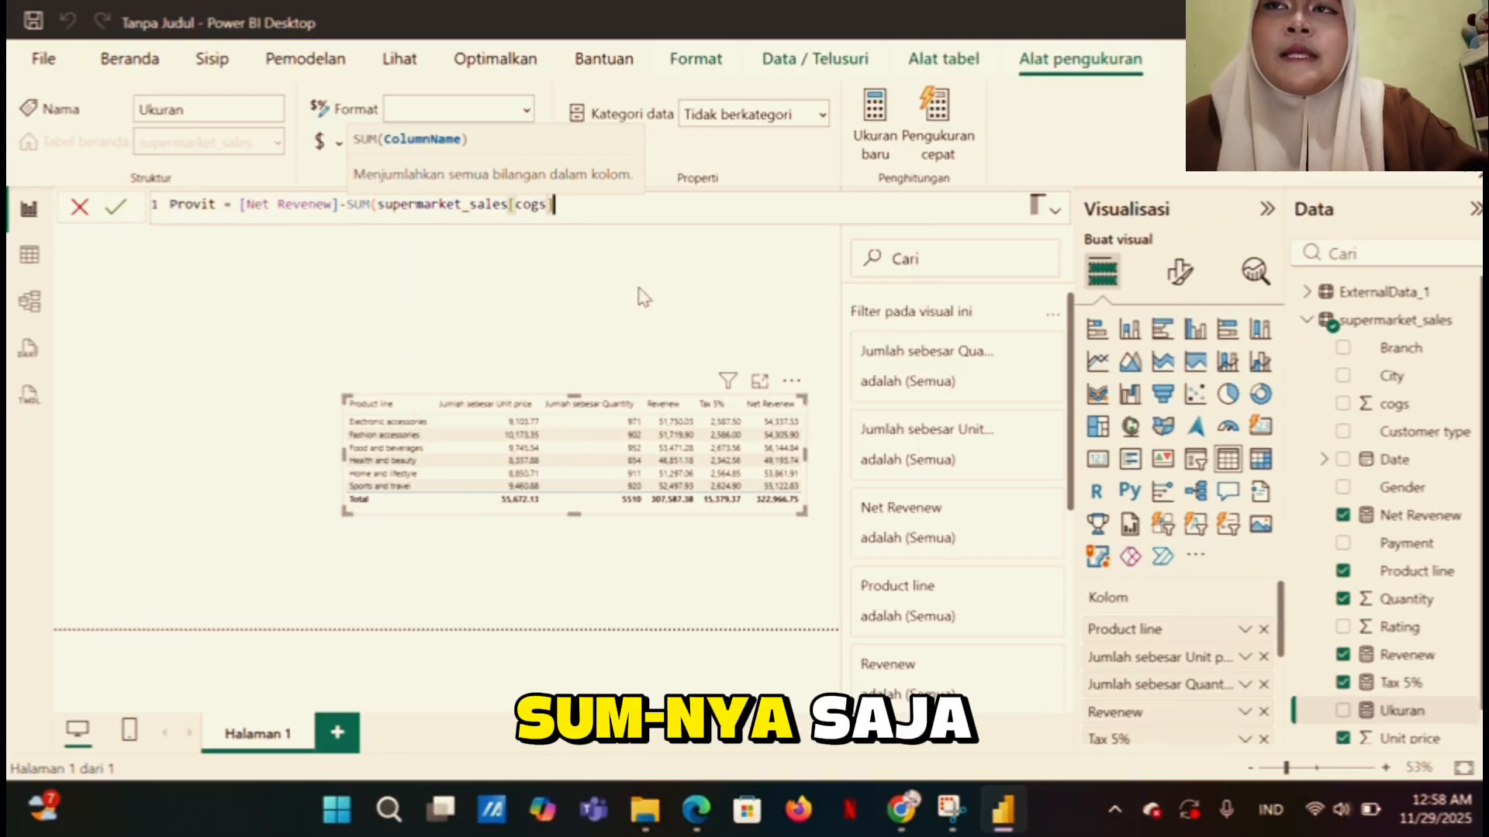
pyautogui.write(')')
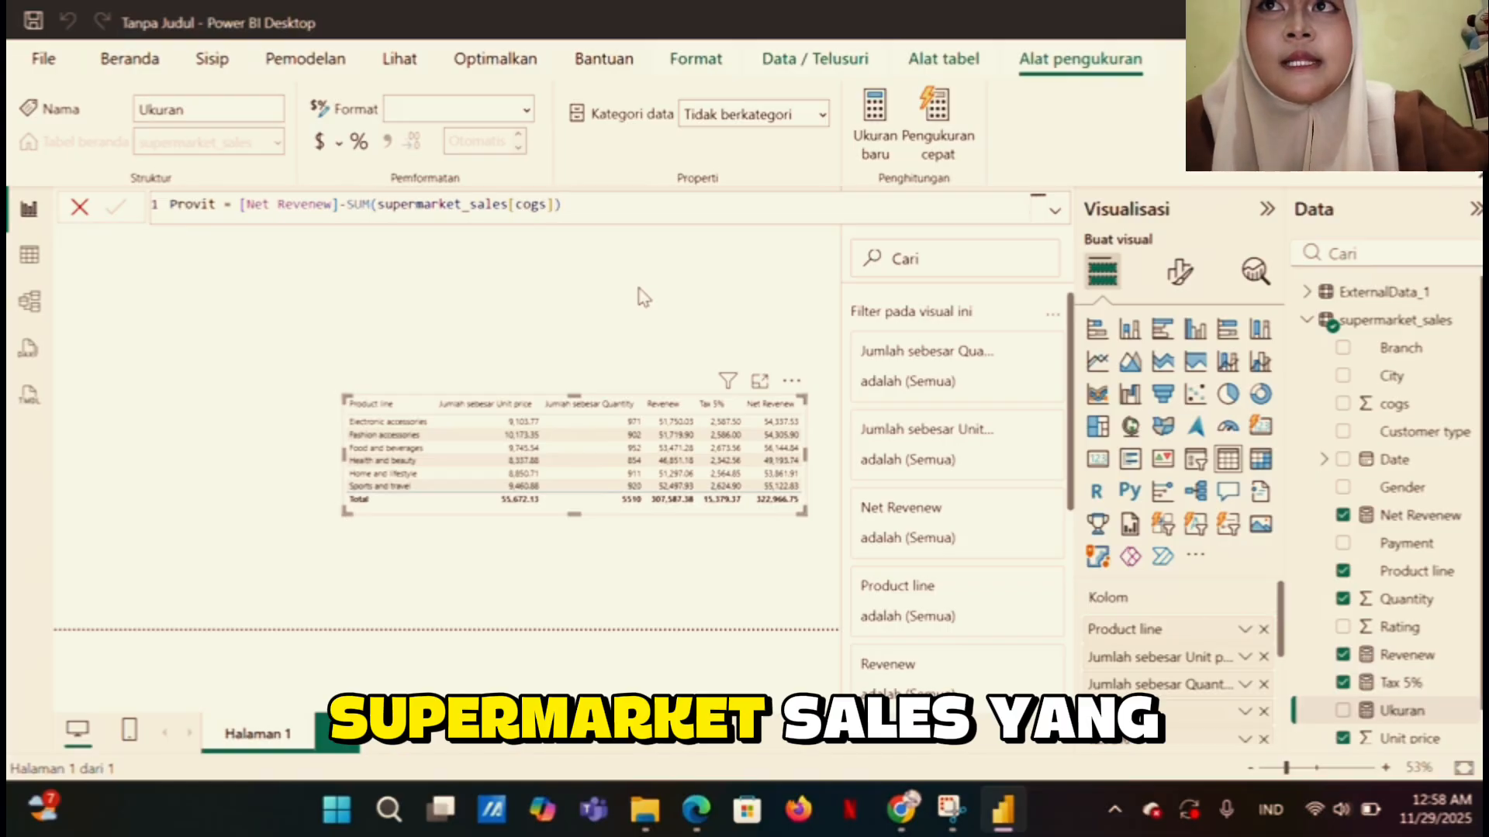
pyautogui.press('Return')
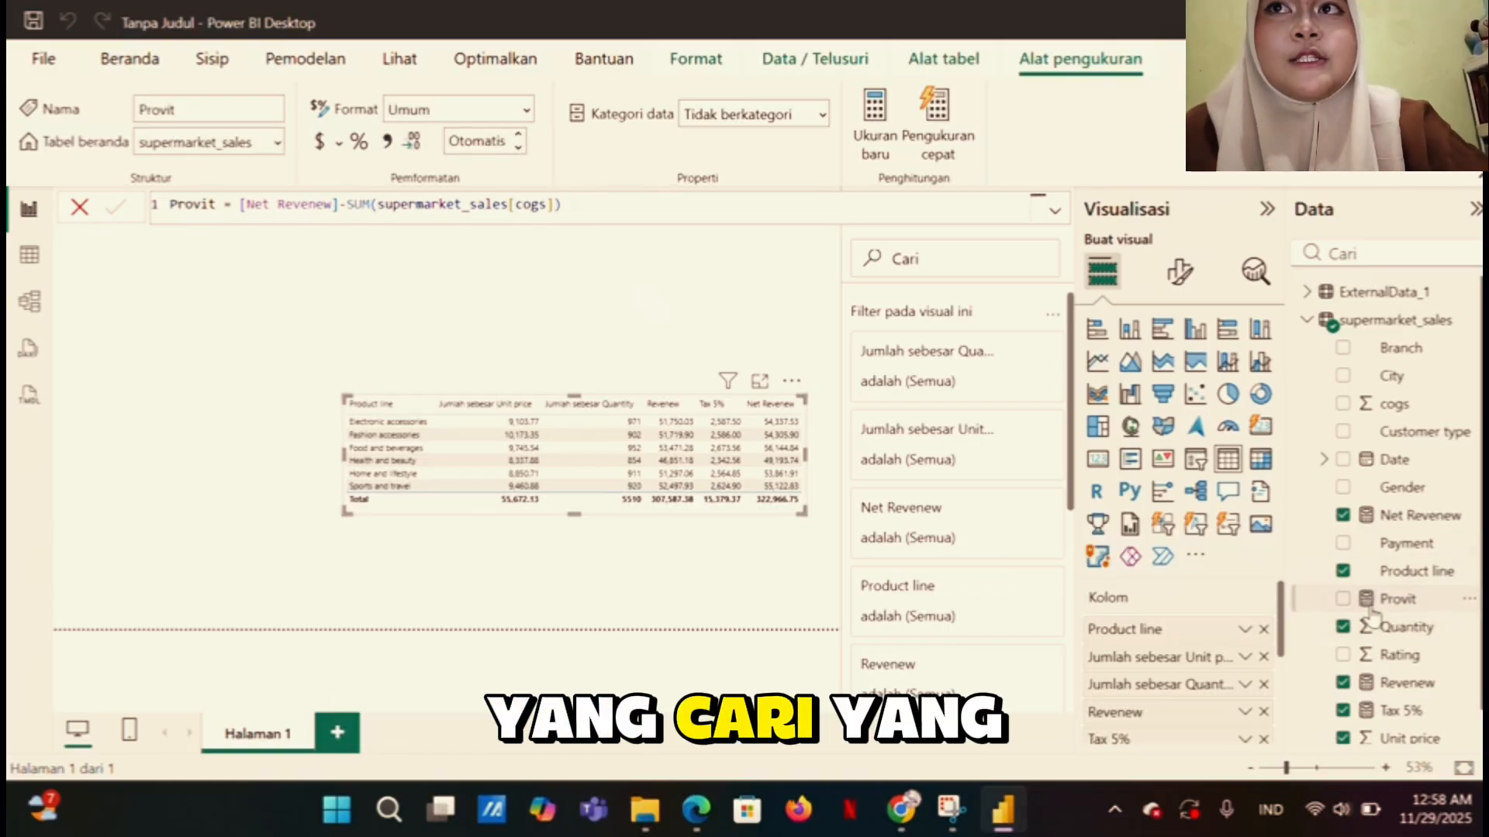
# Create a new measure in supermarket_sales and name it GPM %, ready for its formula
pyautogui.click(1394, 326)
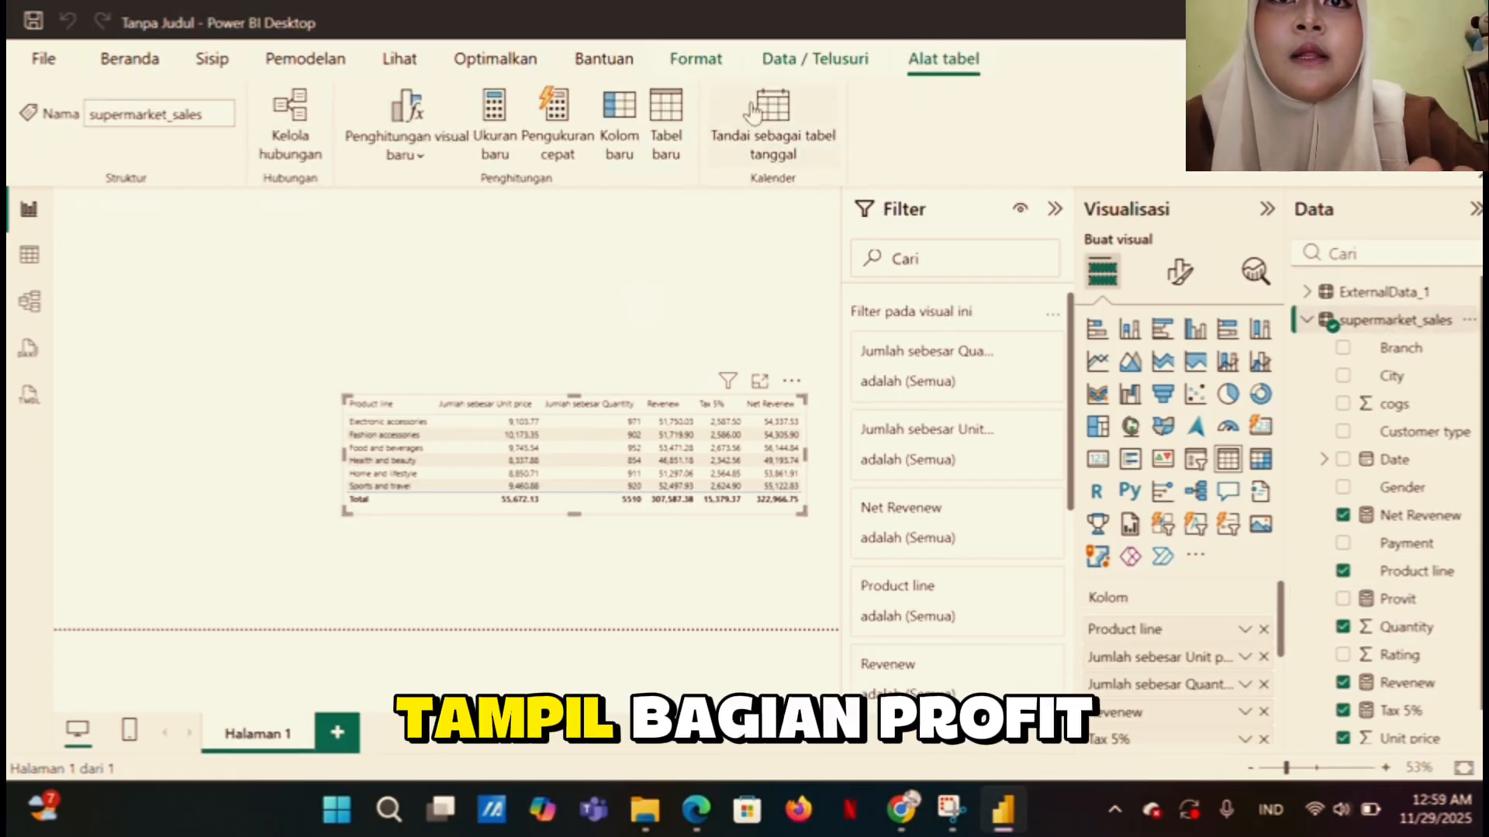
pyautogui.click(495, 116)
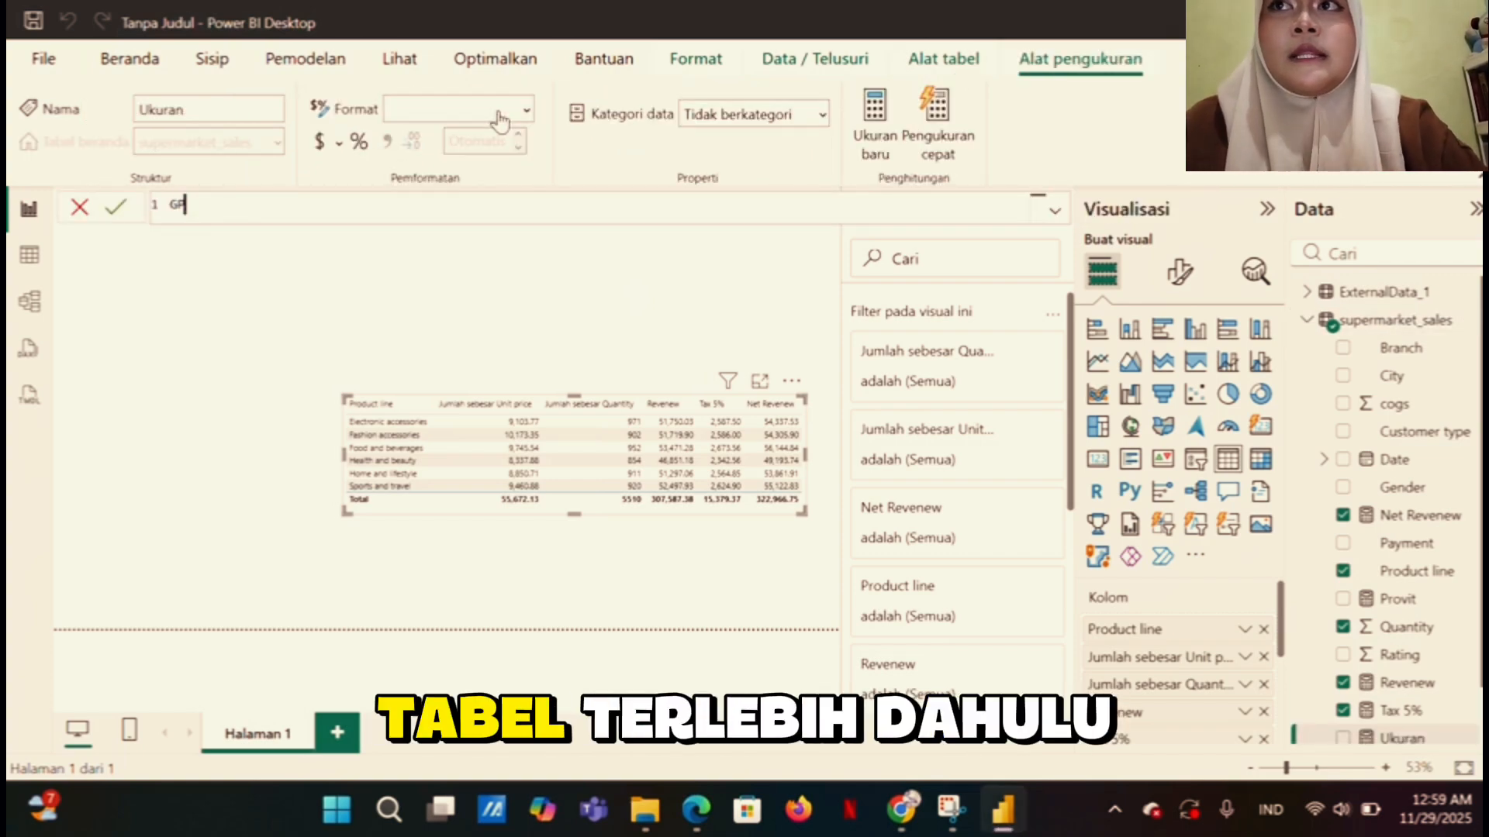
pyautogui.write('GPM ')
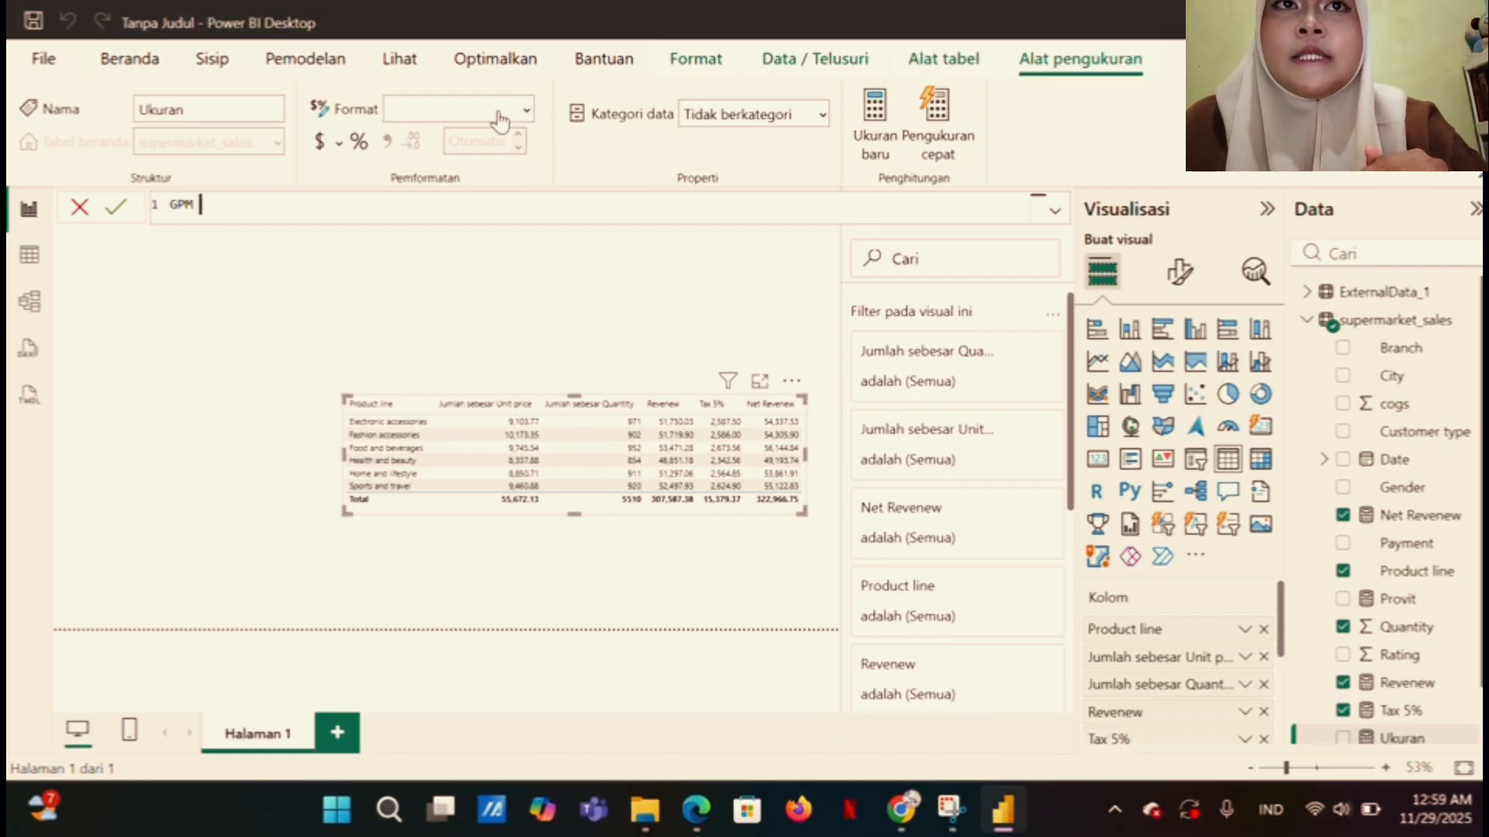
pyautogui.write('%')
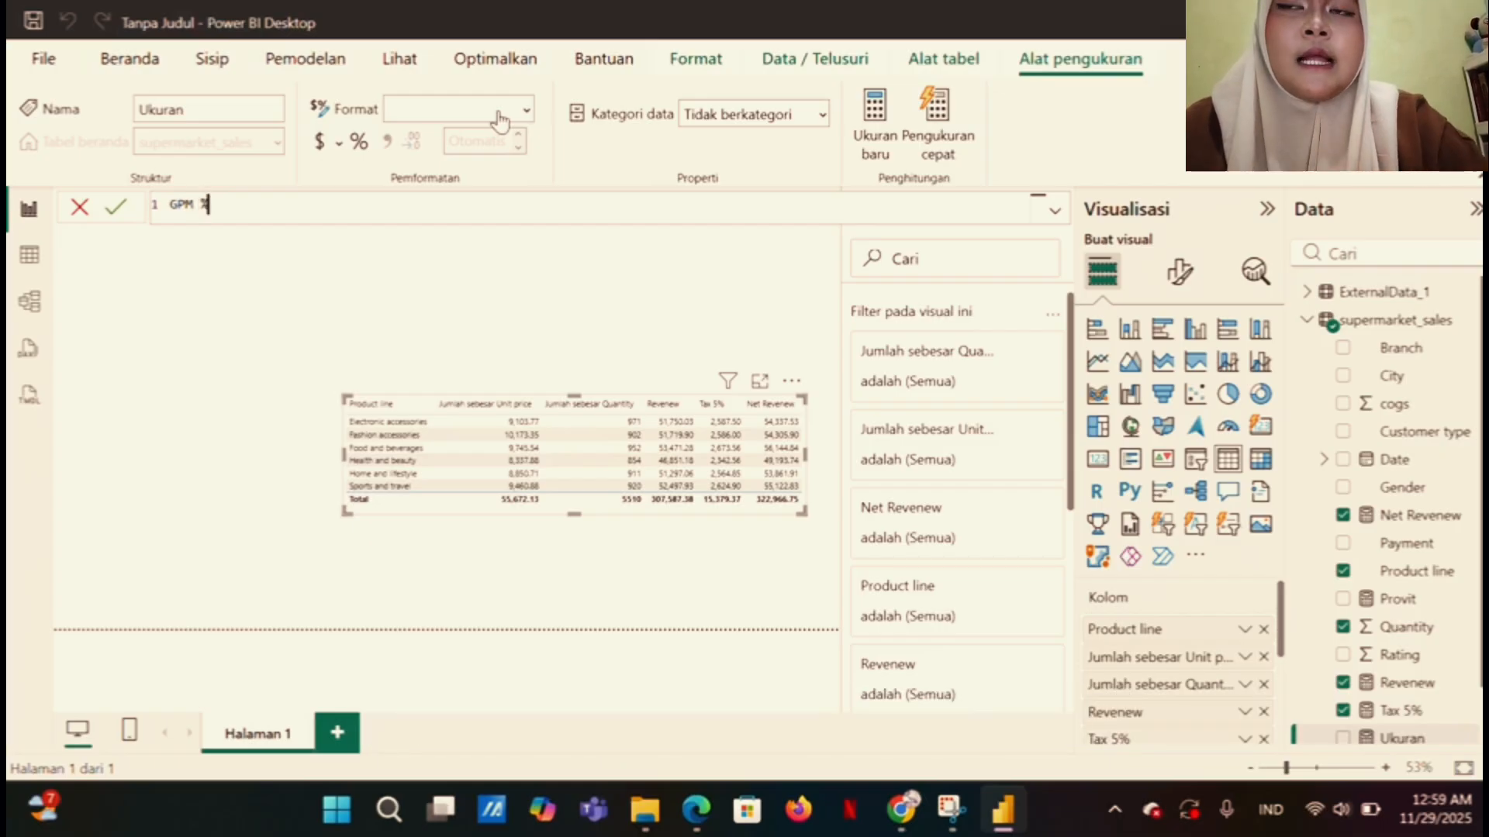
pyautogui.write(' =')
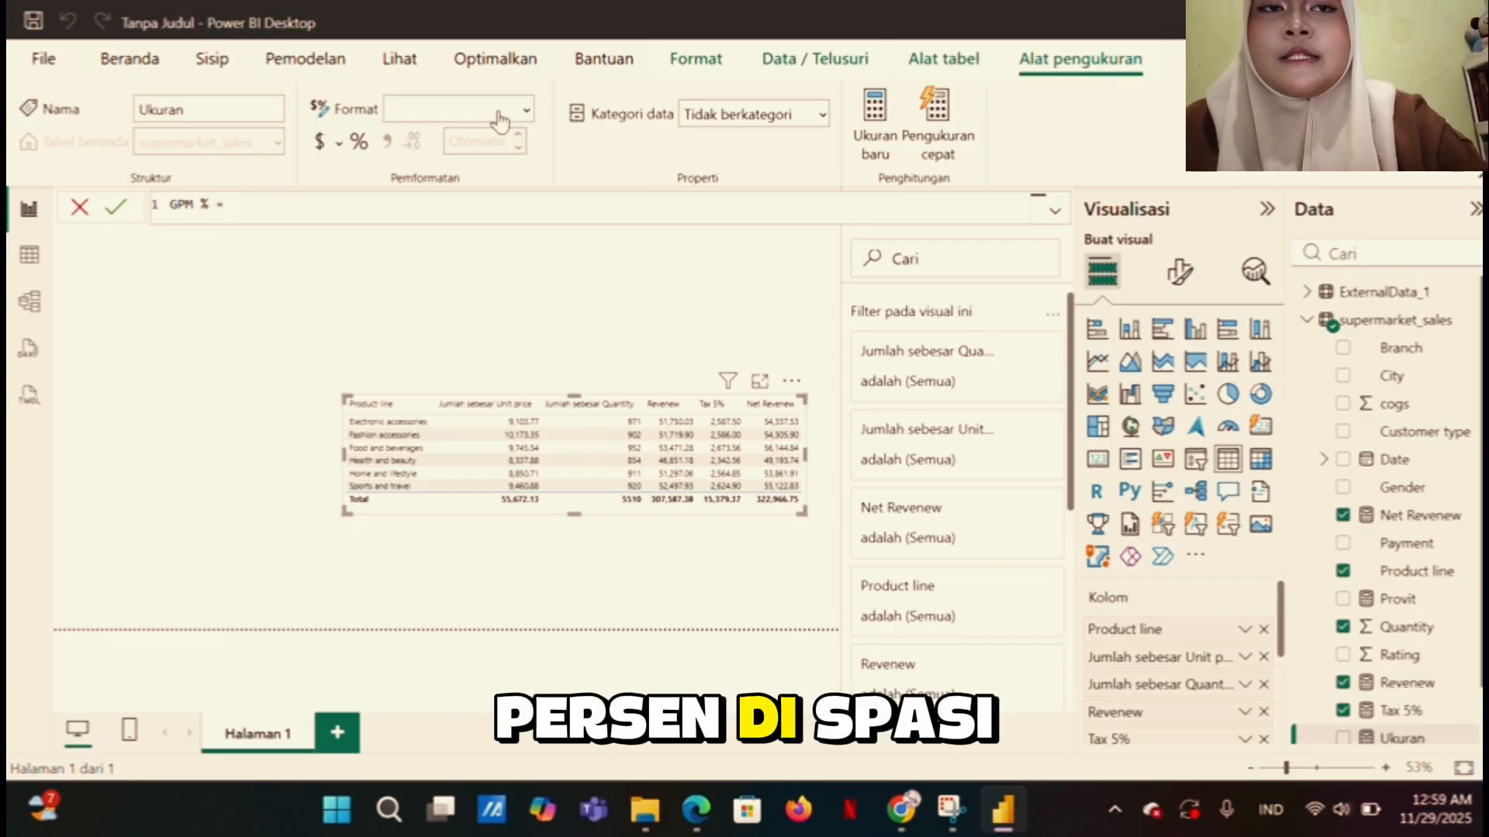
pyautogui.write('D')
pyautogui.press('BackSpace')
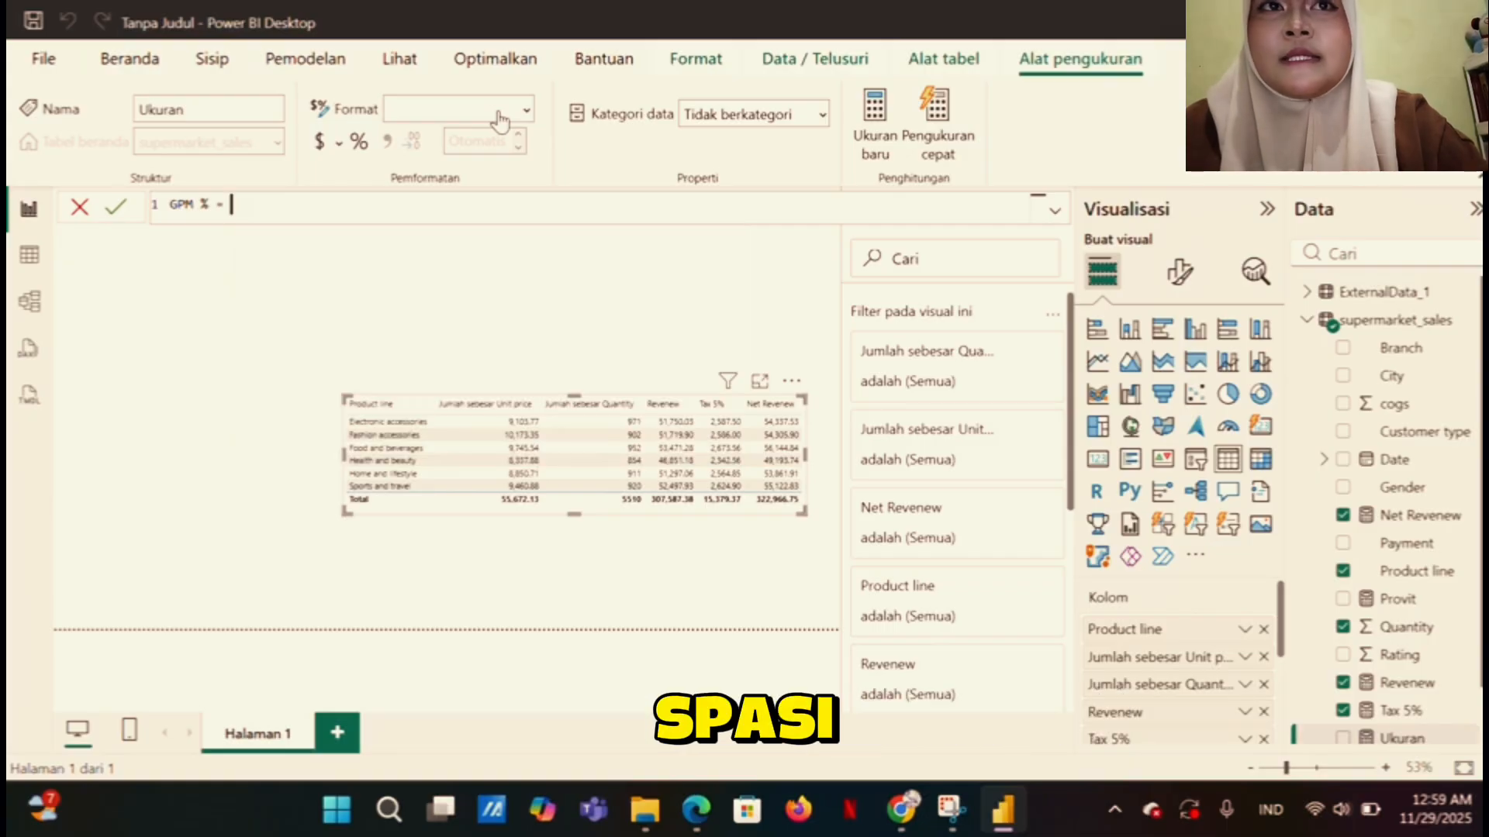
# Enter the GPM % formula as divide(supermarket_sales[Provit], [Net Revenew]) and commit the measure
pyautogui.write('divide')
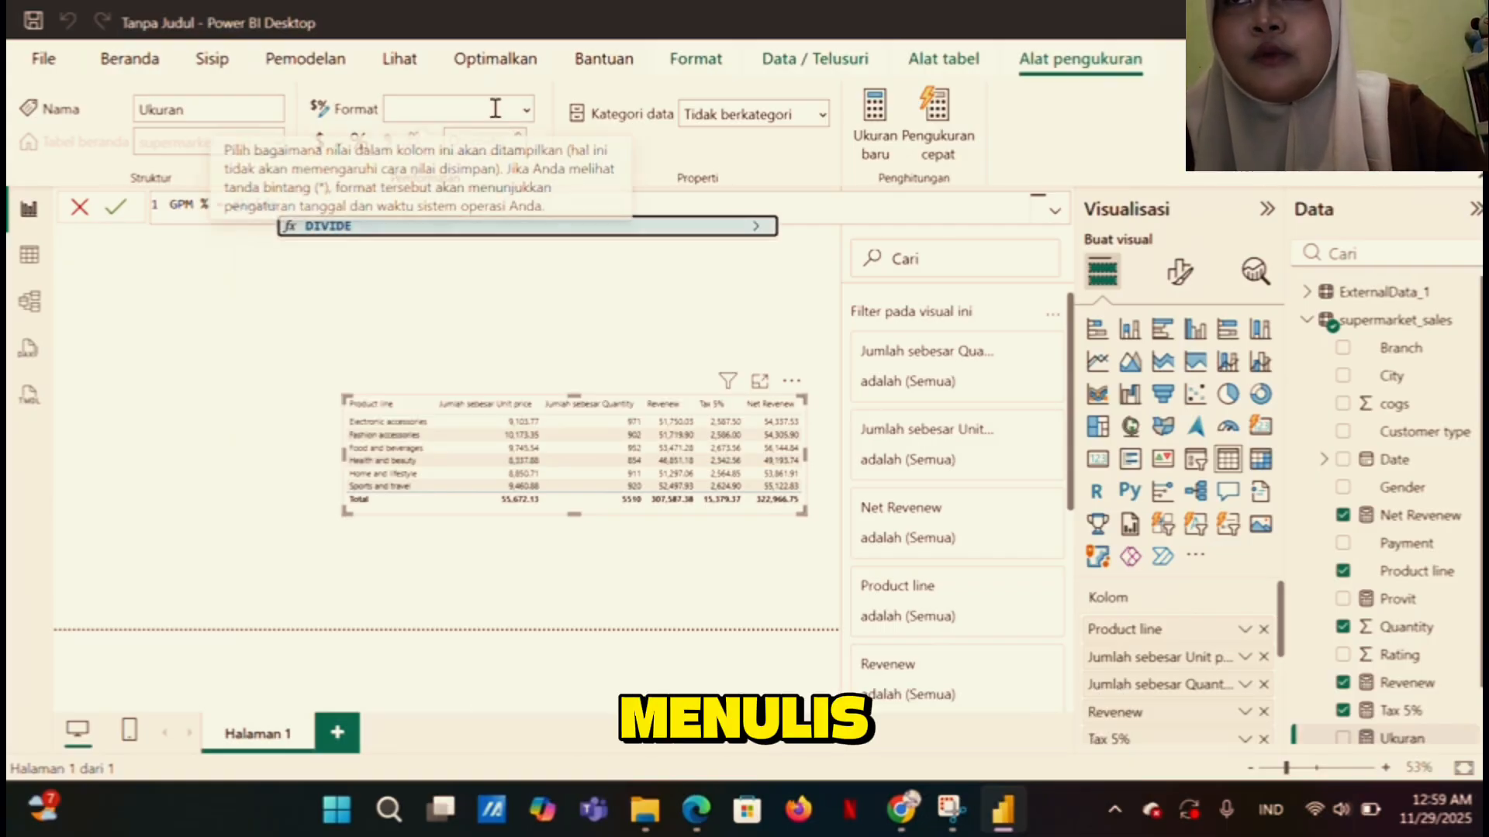
pyautogui.write('(')
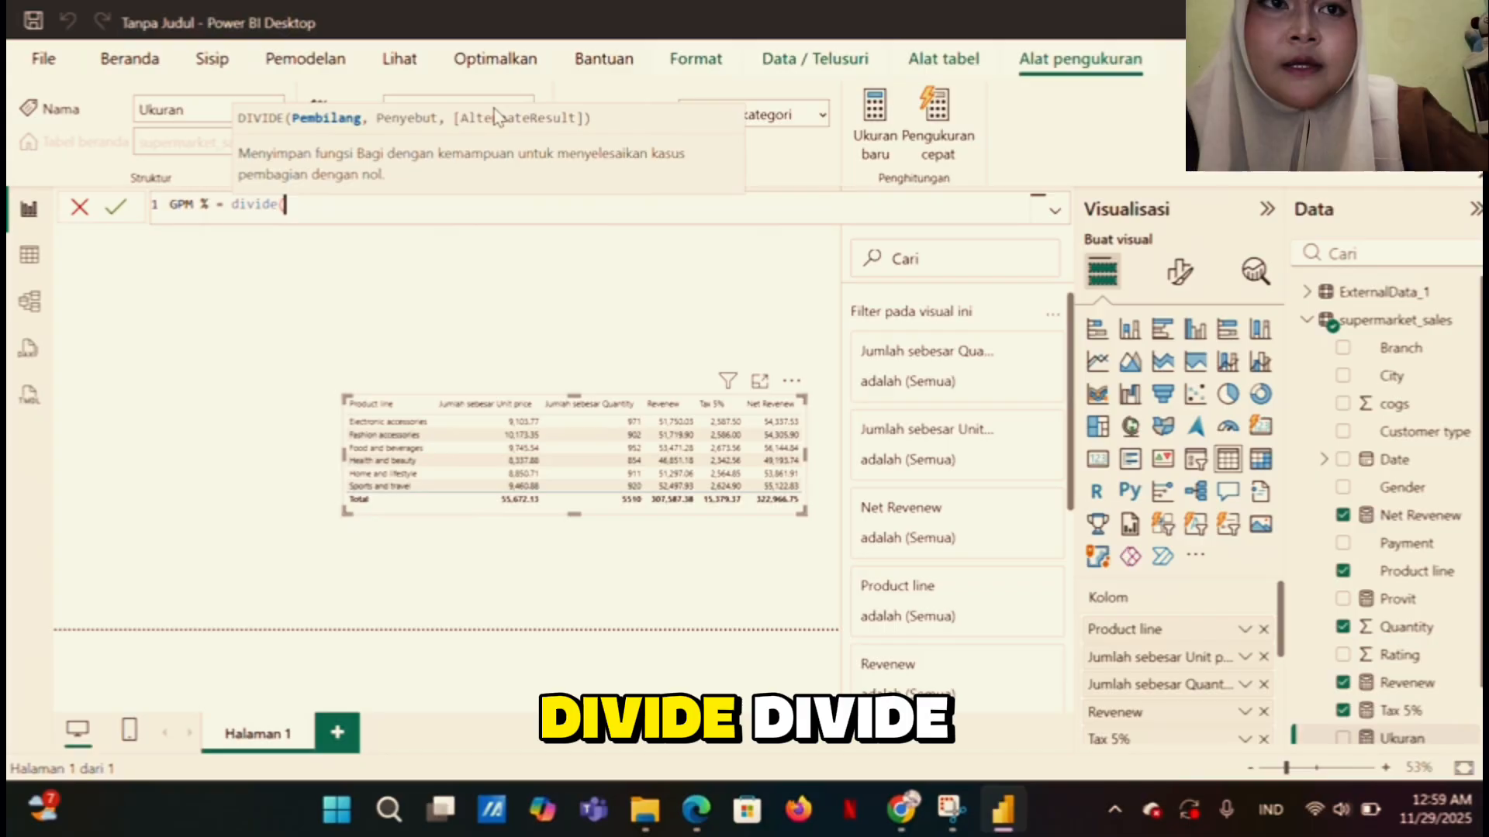
pyautogui.write('sup')
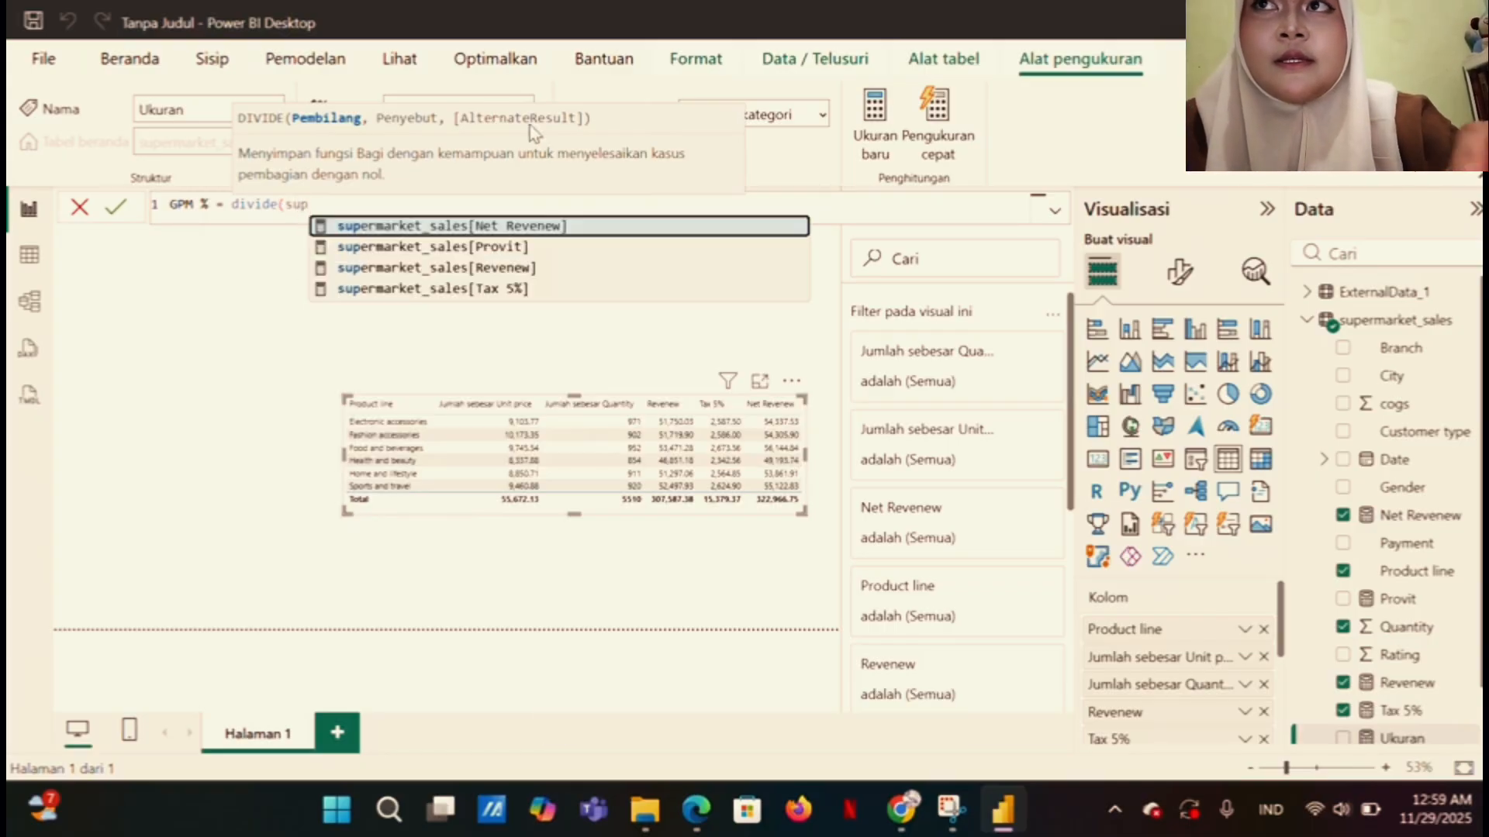
pyautogui.click(604, 253)
pyautogui.write(',')
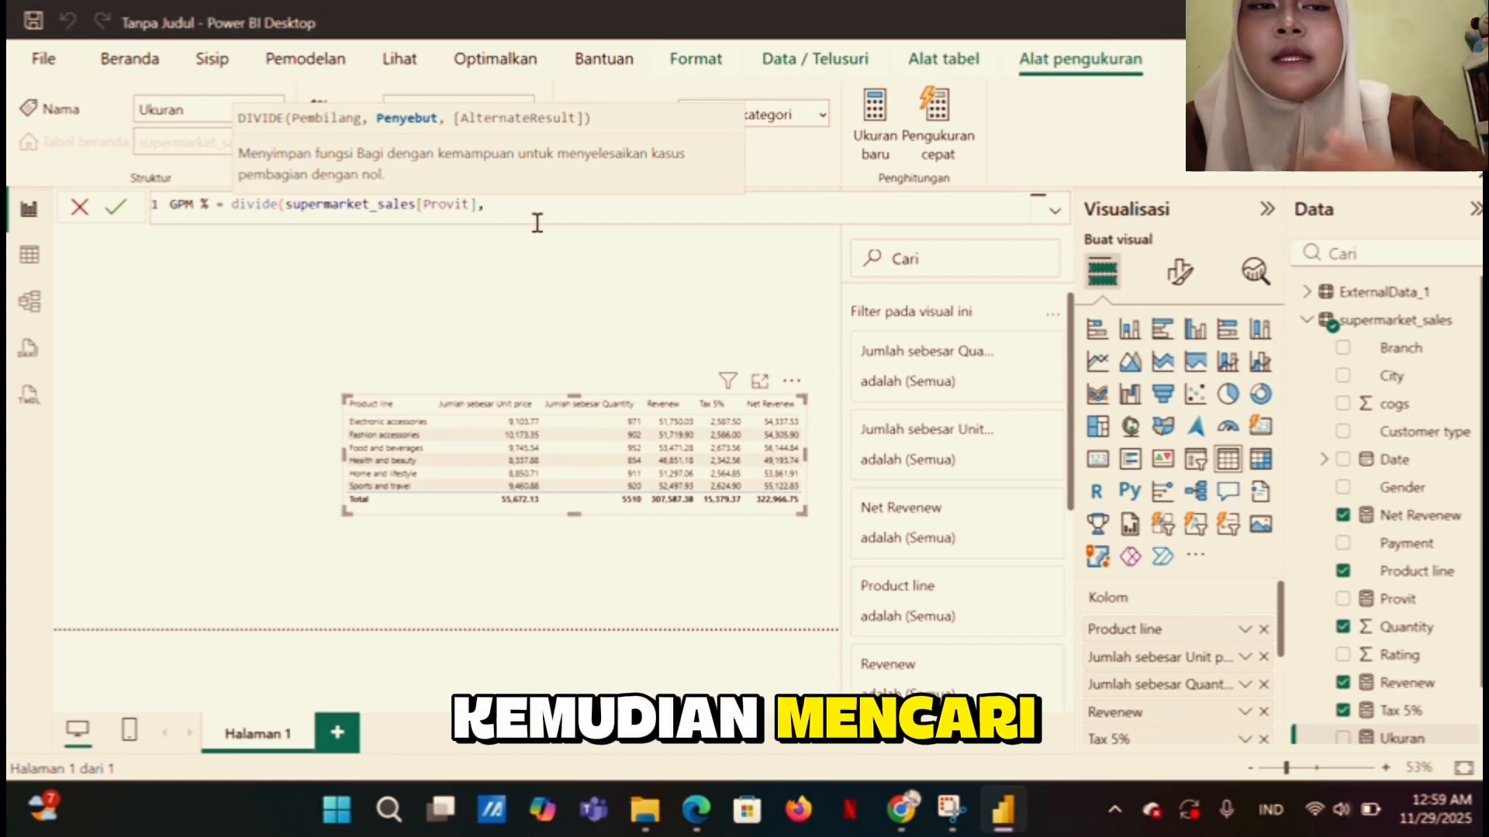
pyautogui.write('[')
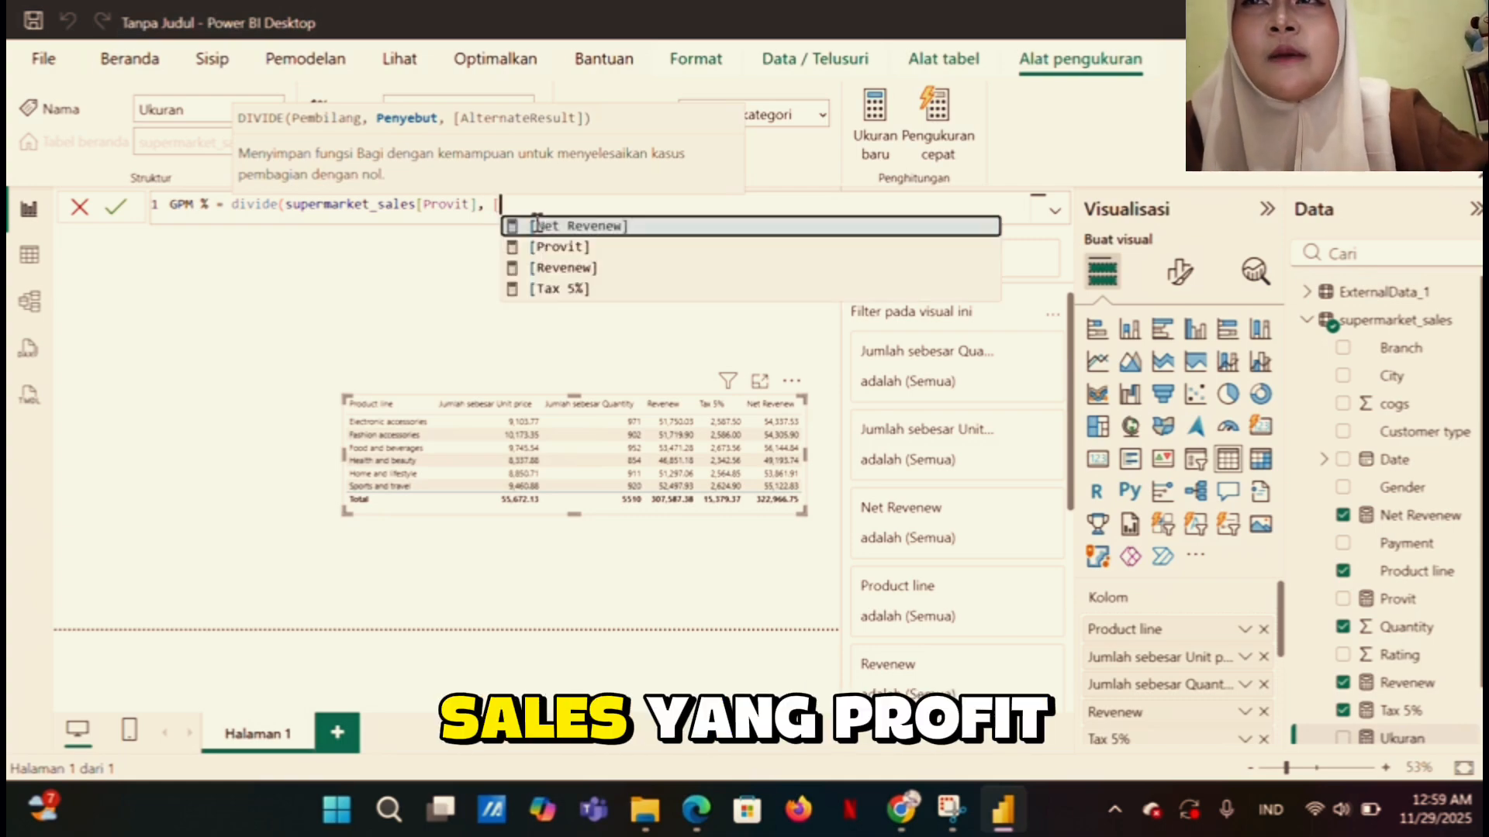
pyautogui.click(590, 227)
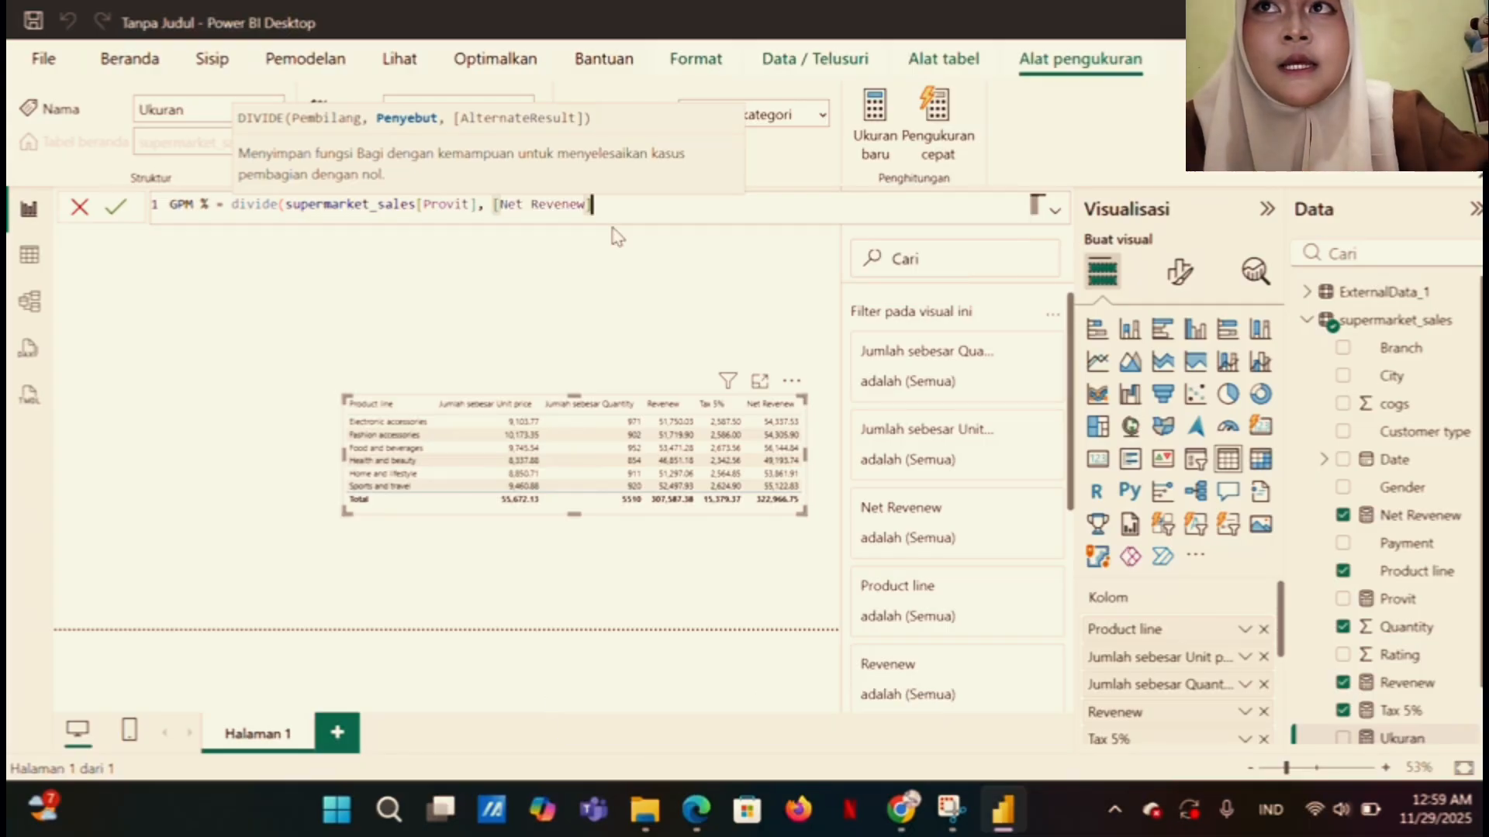
pyautogui.write(')')
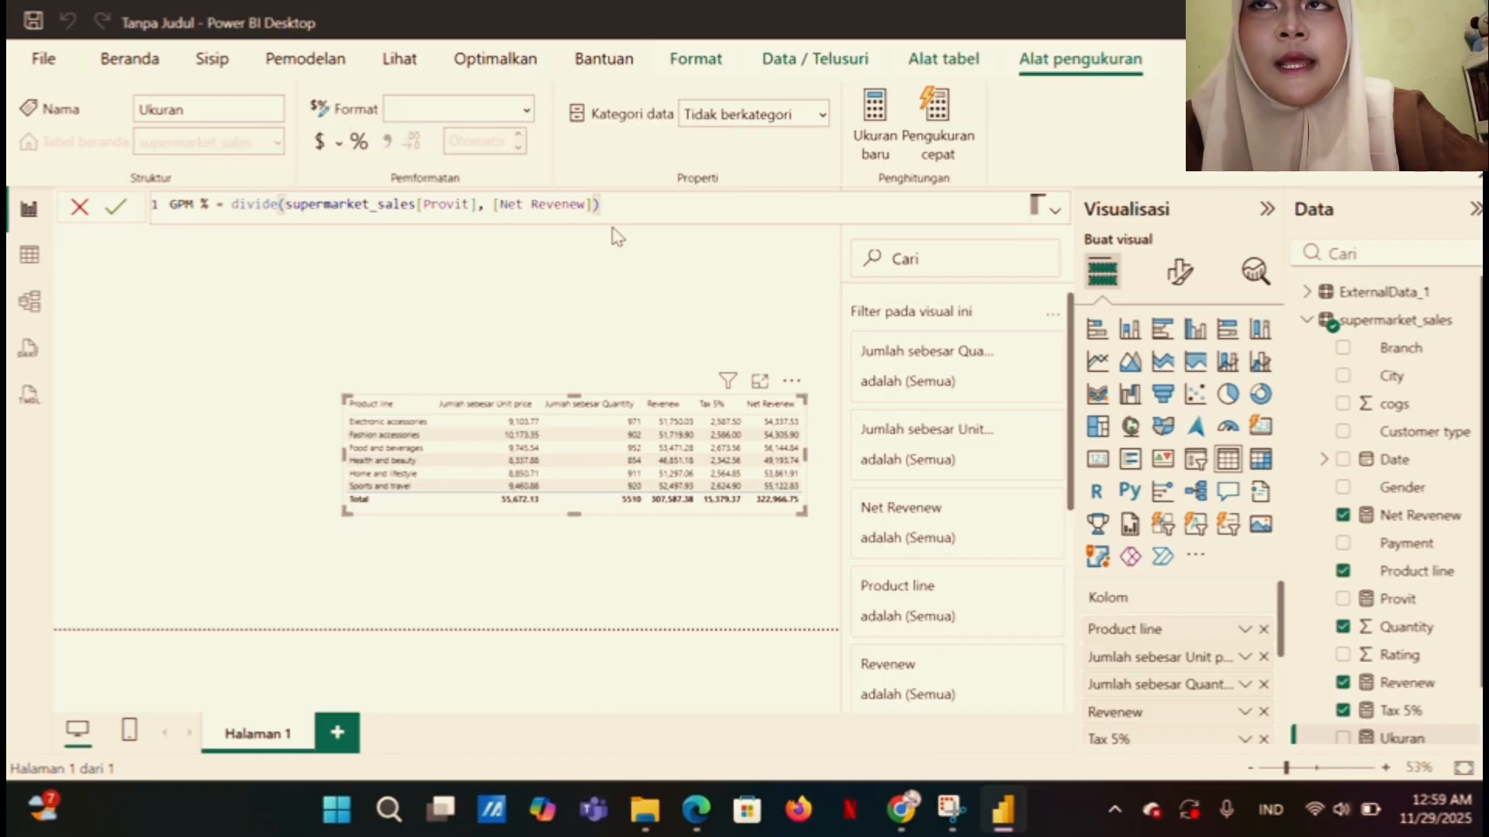
pyautogui.press('Return')
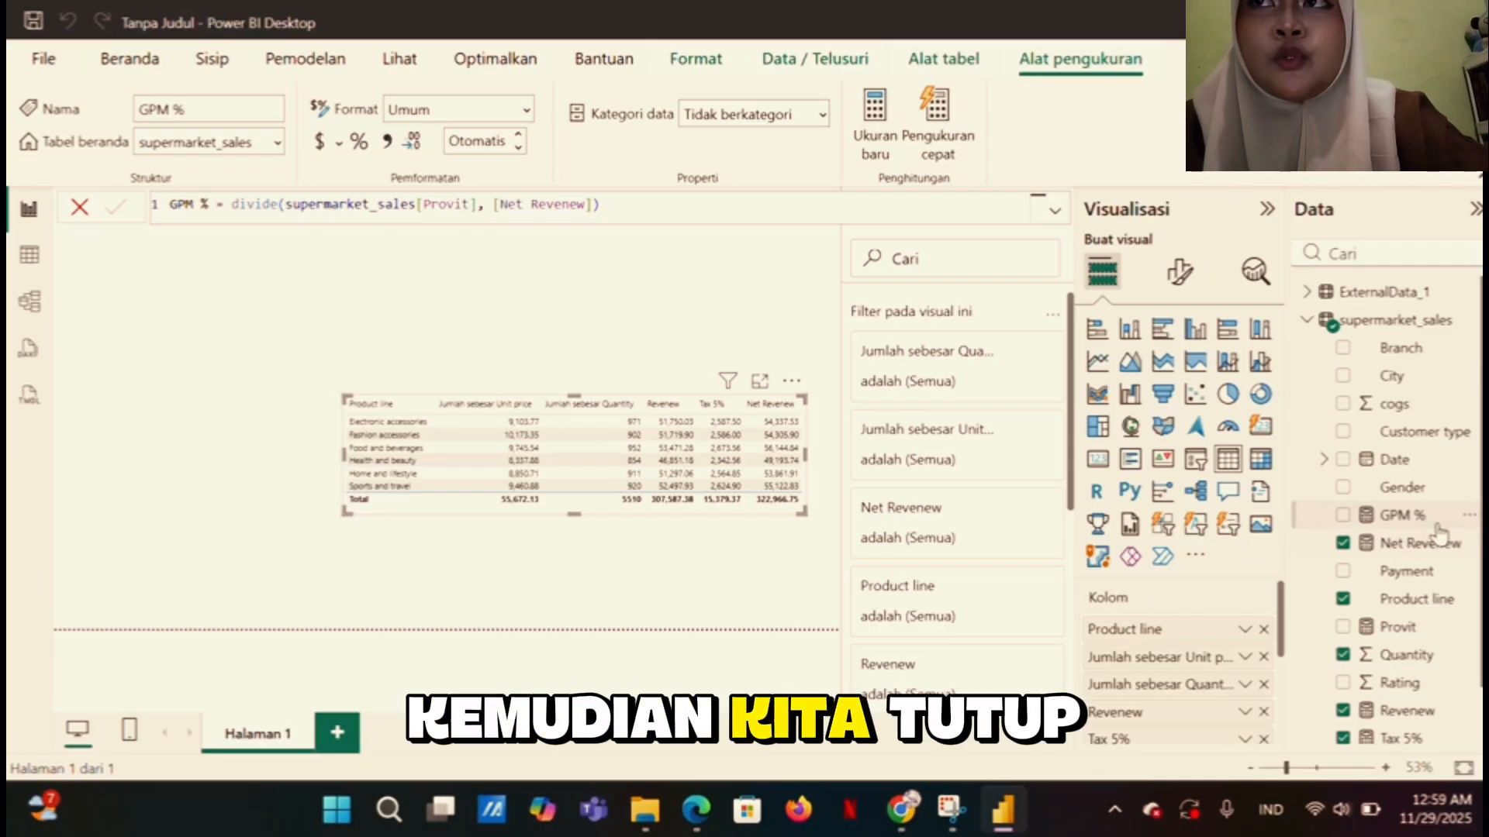
# Add the GPM % measure to the product-line table visual and widen its frame slightly to fit the column
pyautogui.moveTo(751, 494); pyautogui.dragTo(752, 495)
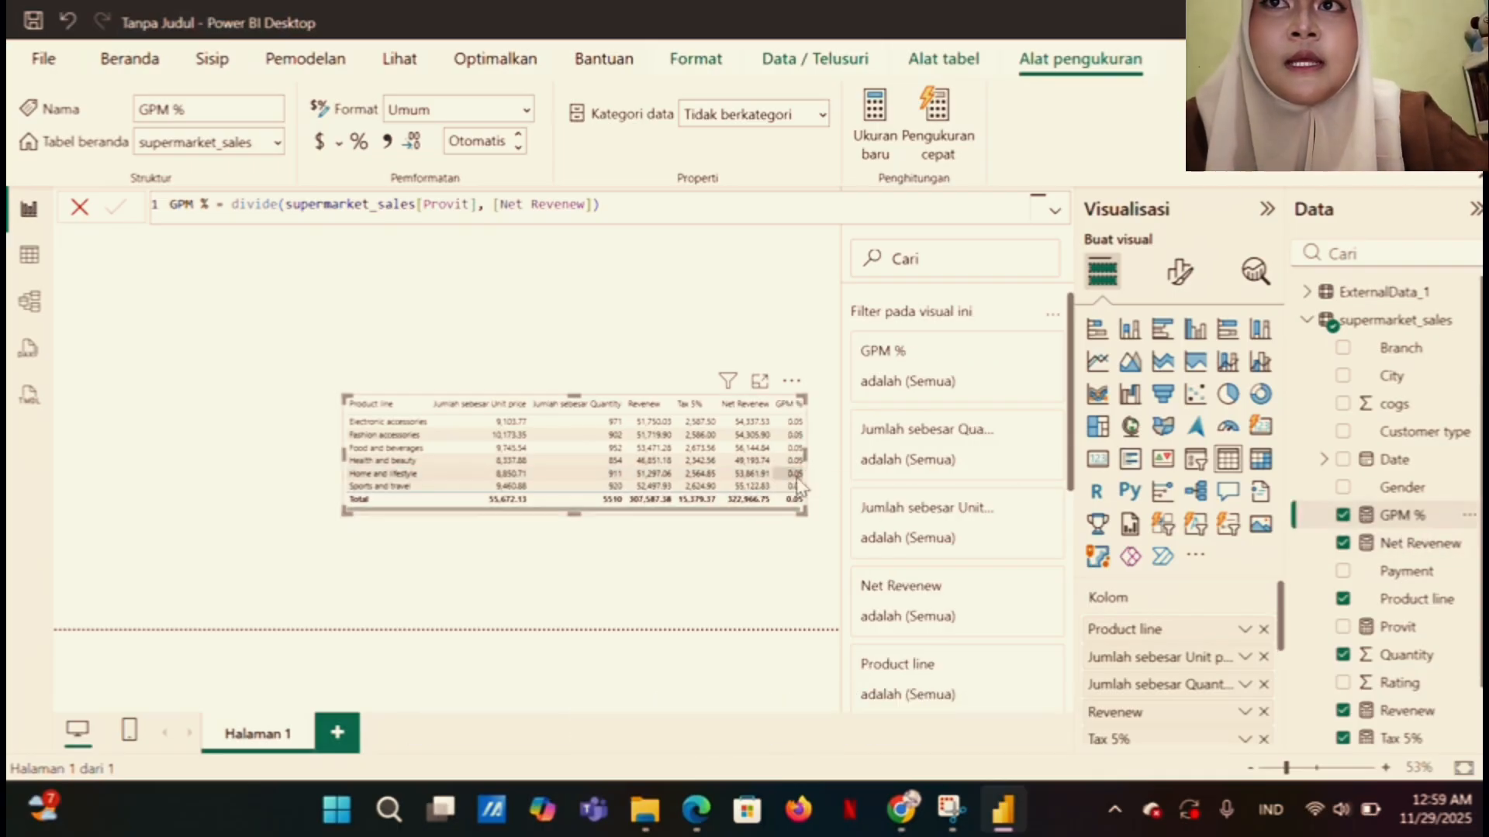
pyautogui.moveTo(804, 456); pyautogui.dragTo(812, 456)
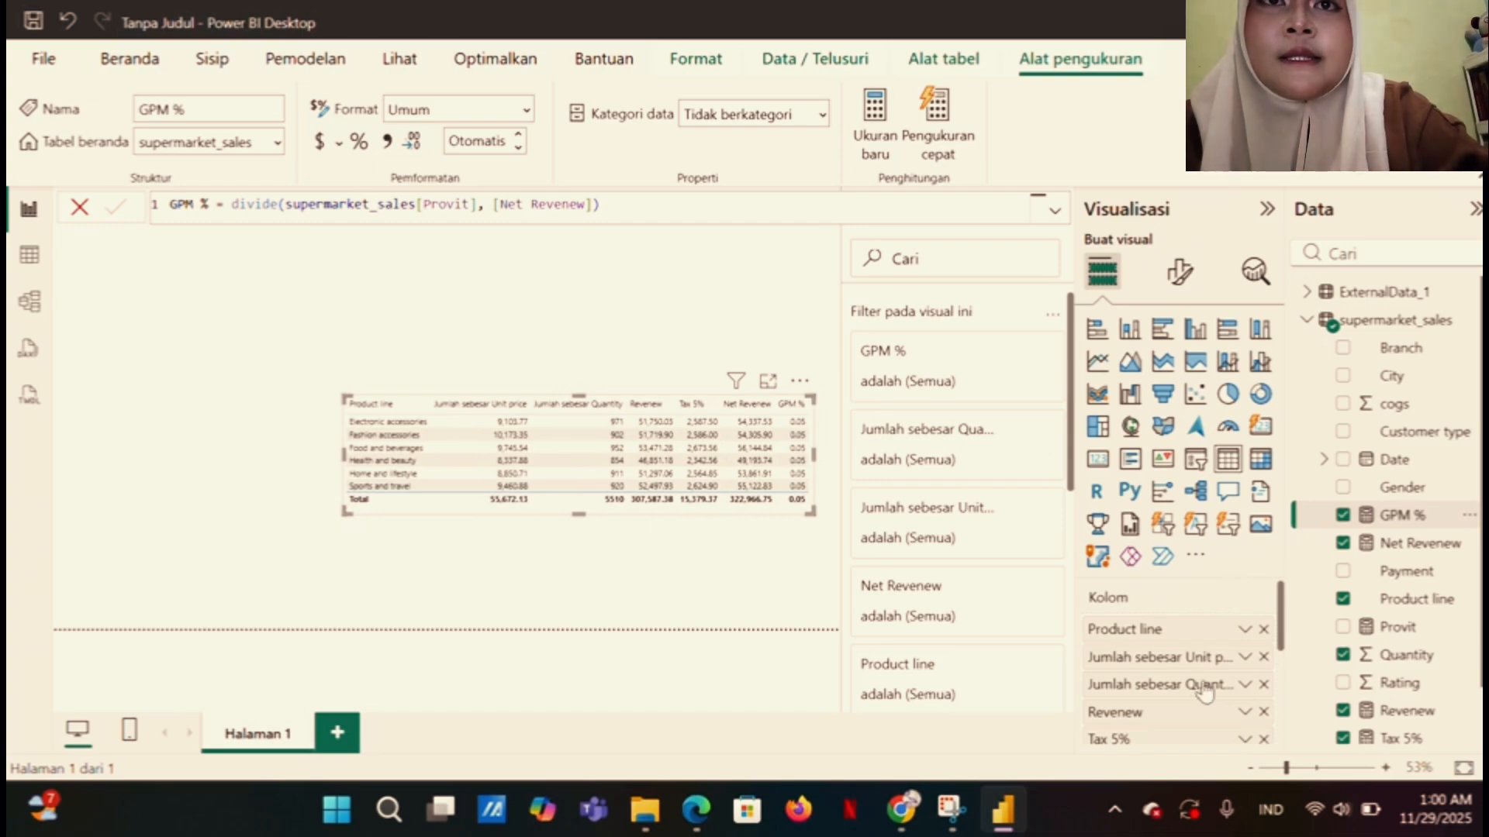
pyautogui.scroll(-3, 1204, 692)
pyautogui.scroll(3, 1201, 690)
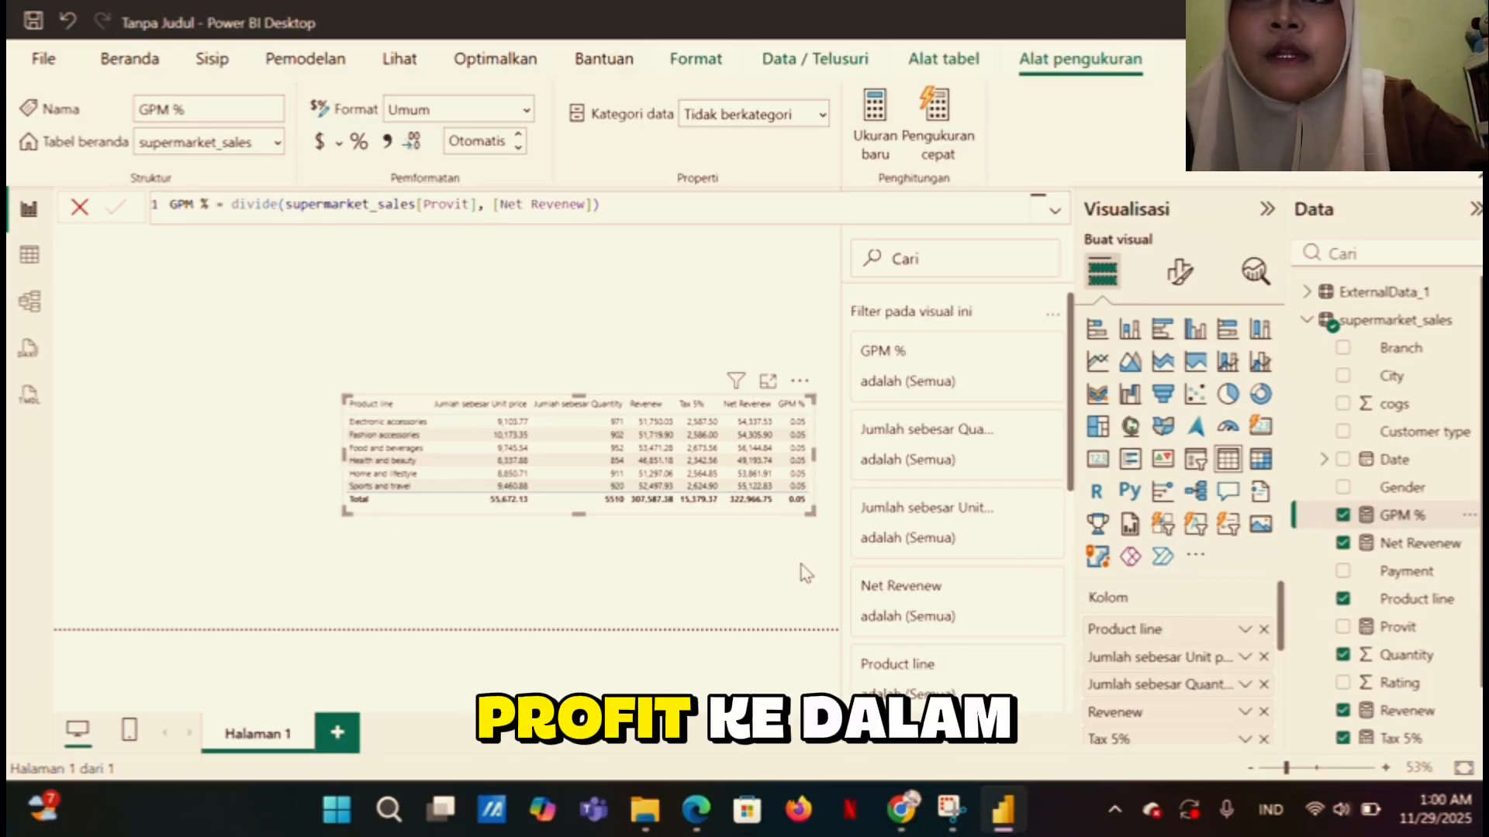
pyautogui.click(762, 539)
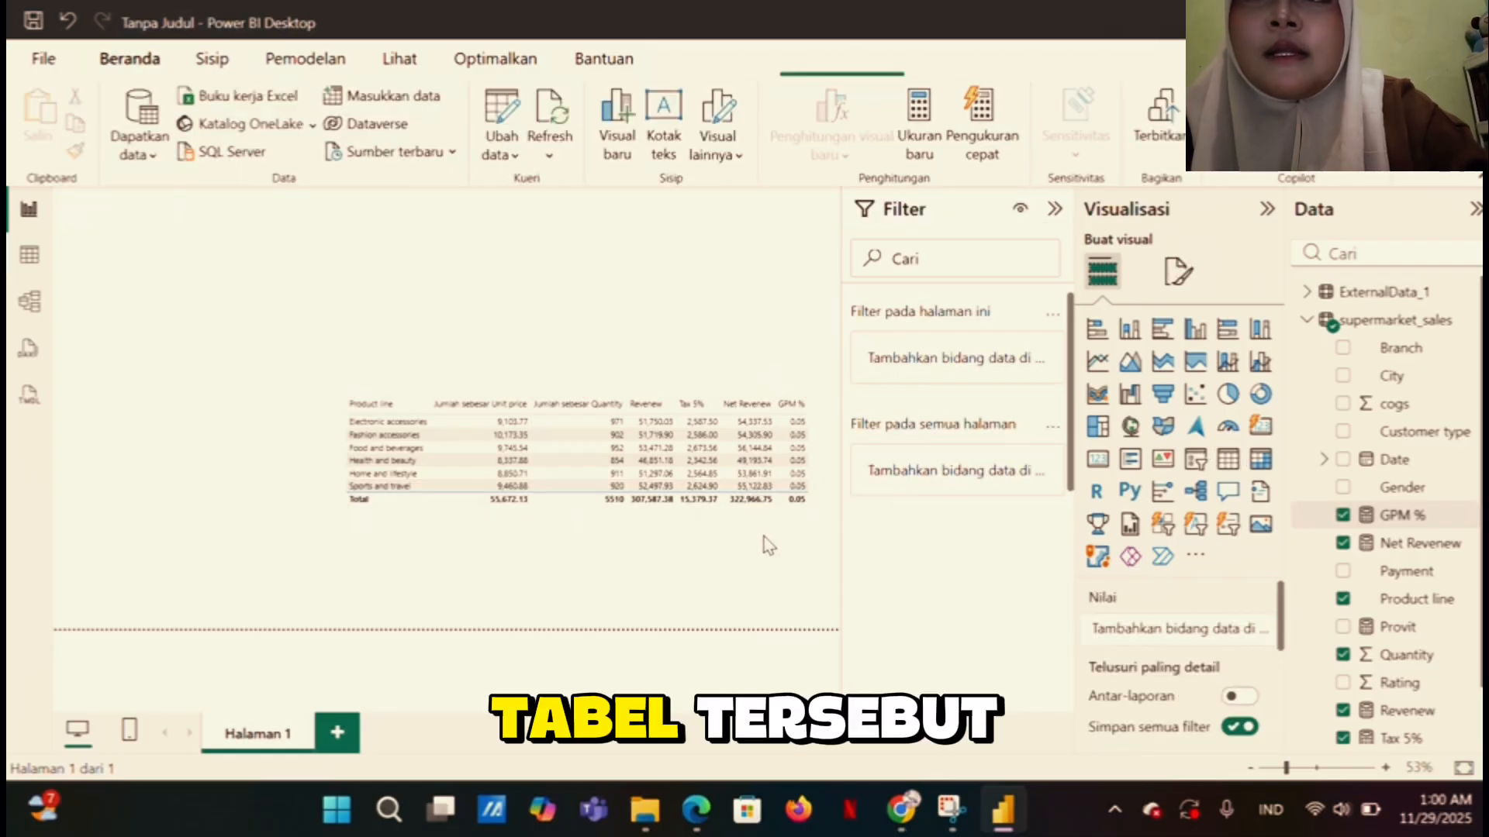
# Apply data bar conditional formatting to the table's GPM % column with light purple positive bars
pyautogui.click(751, 450)
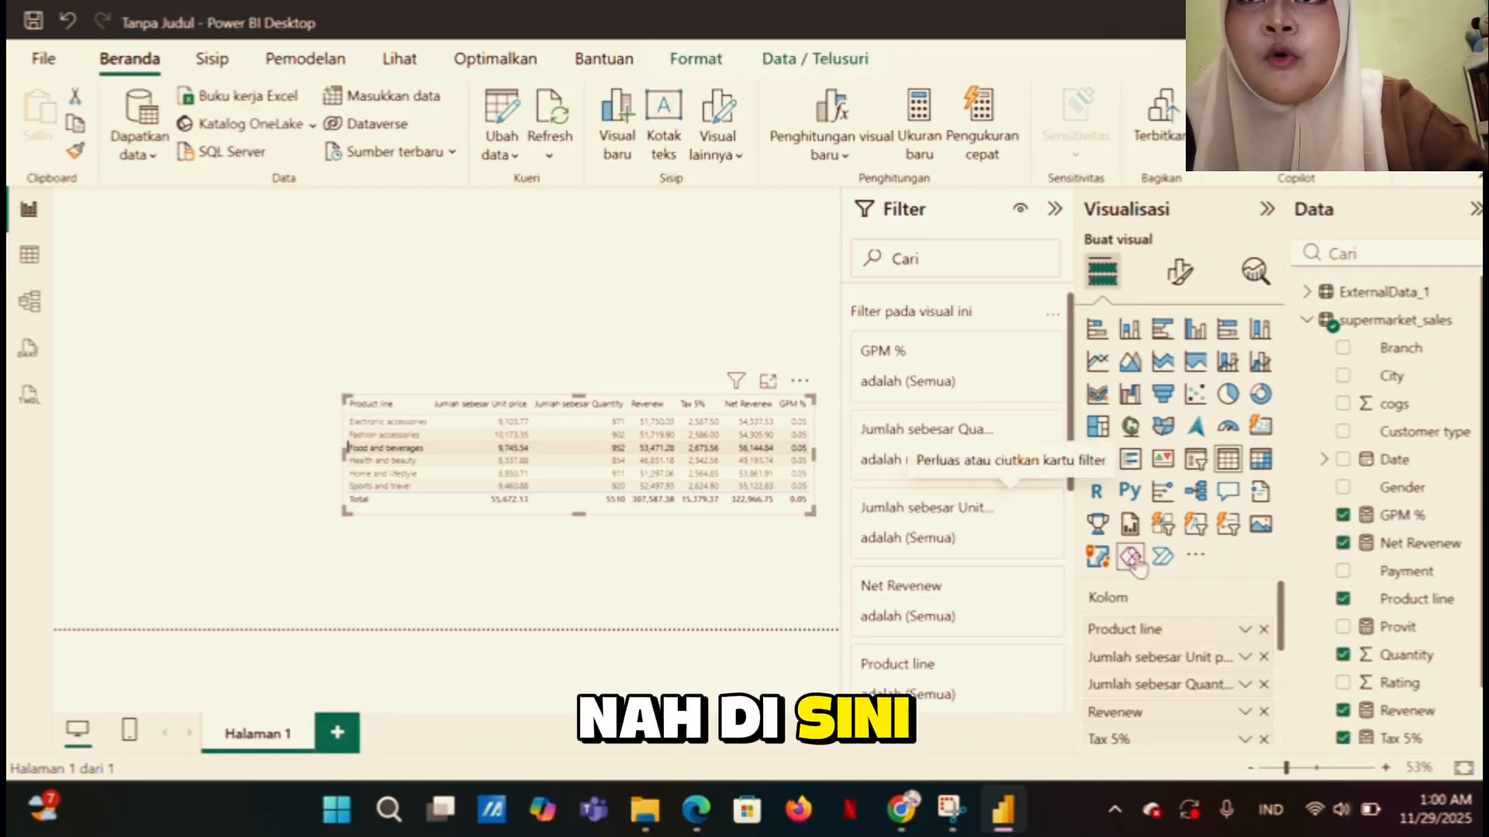
pyautogui.scroll(-3, 1178, 659)
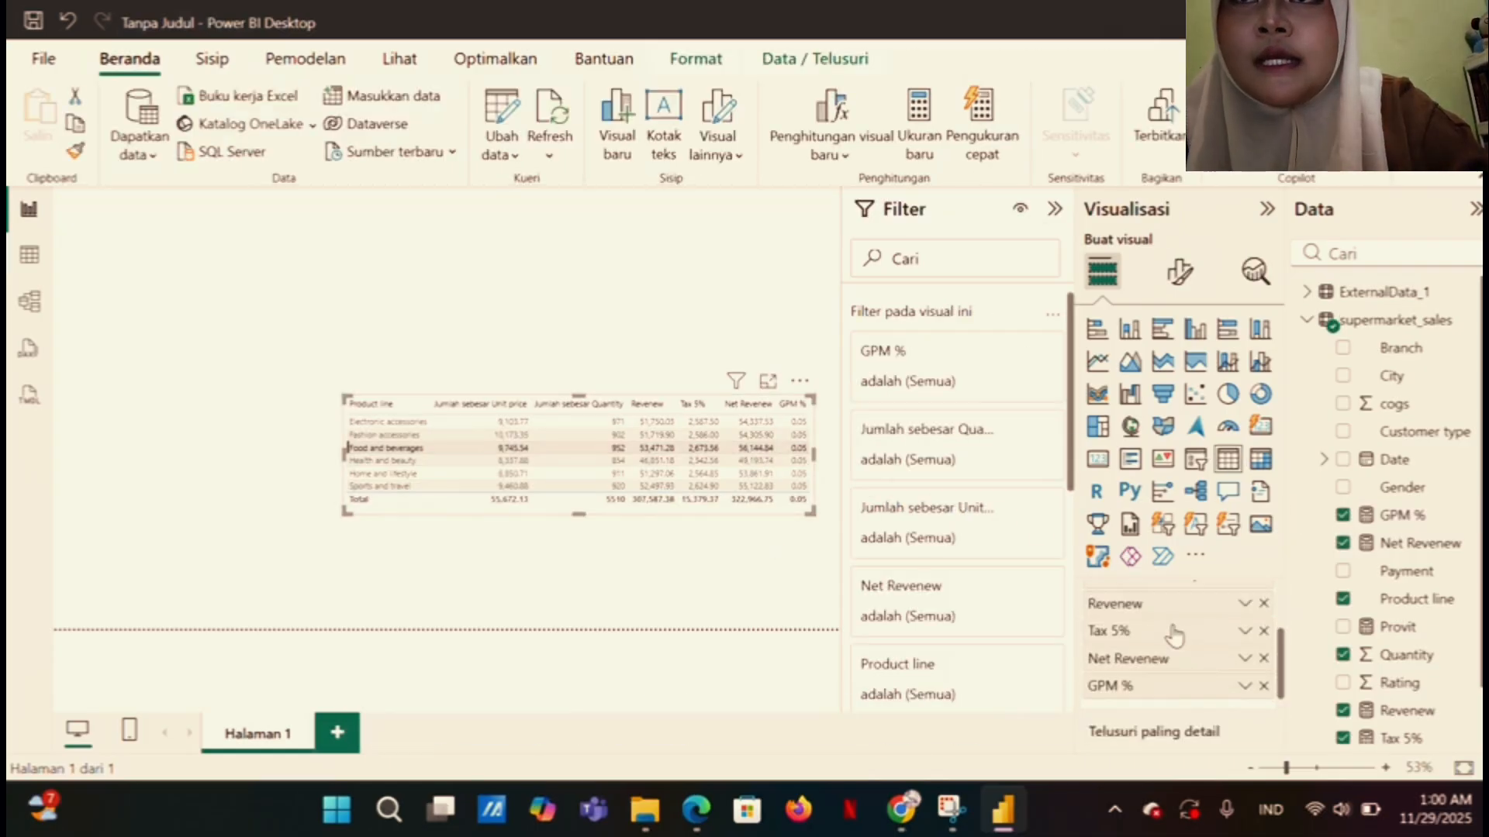
pyautogui.click(1245, 685)
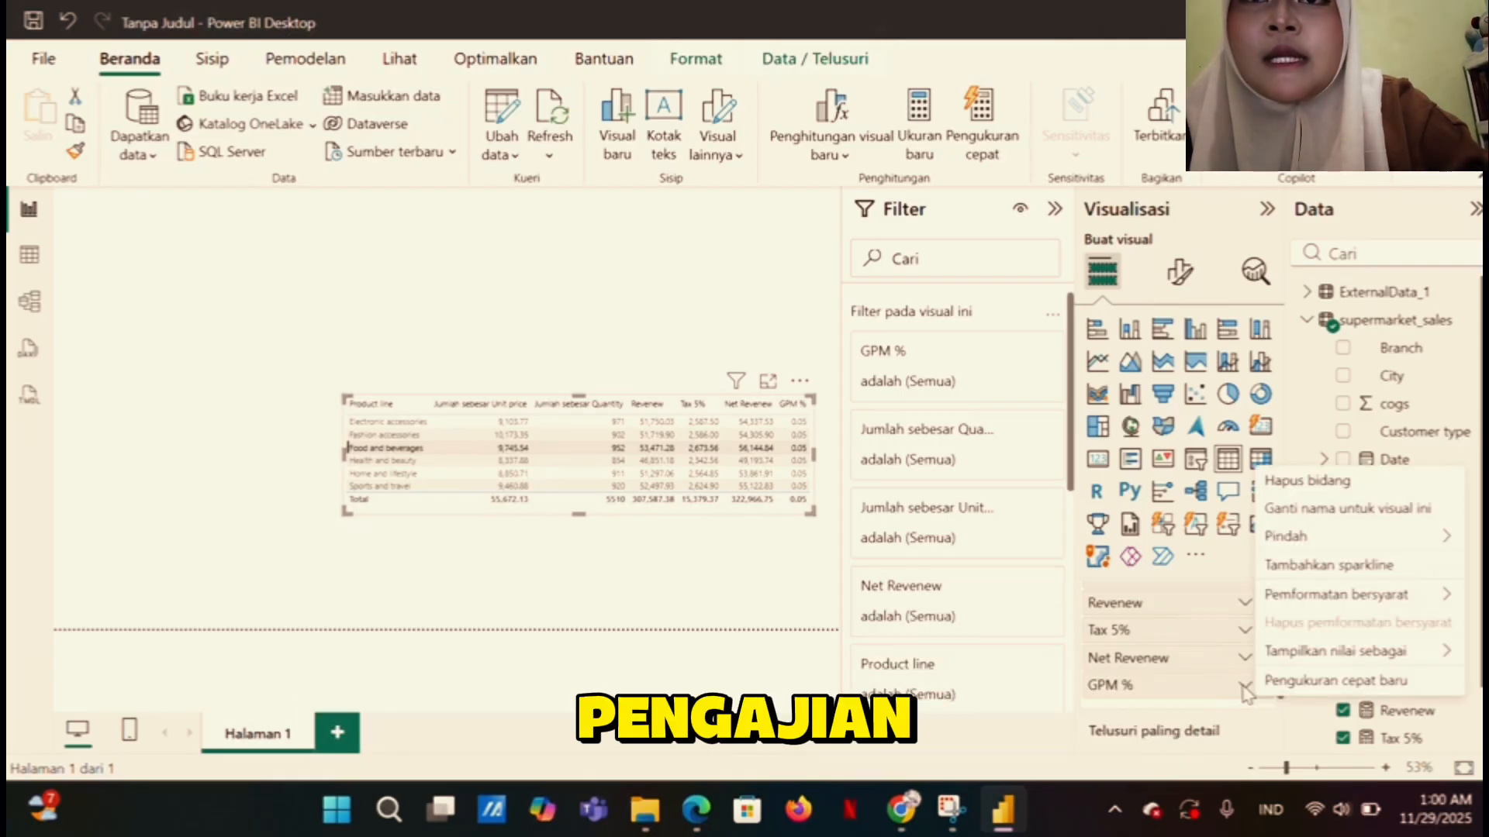
pyautogui.moveTo(1327, 606)
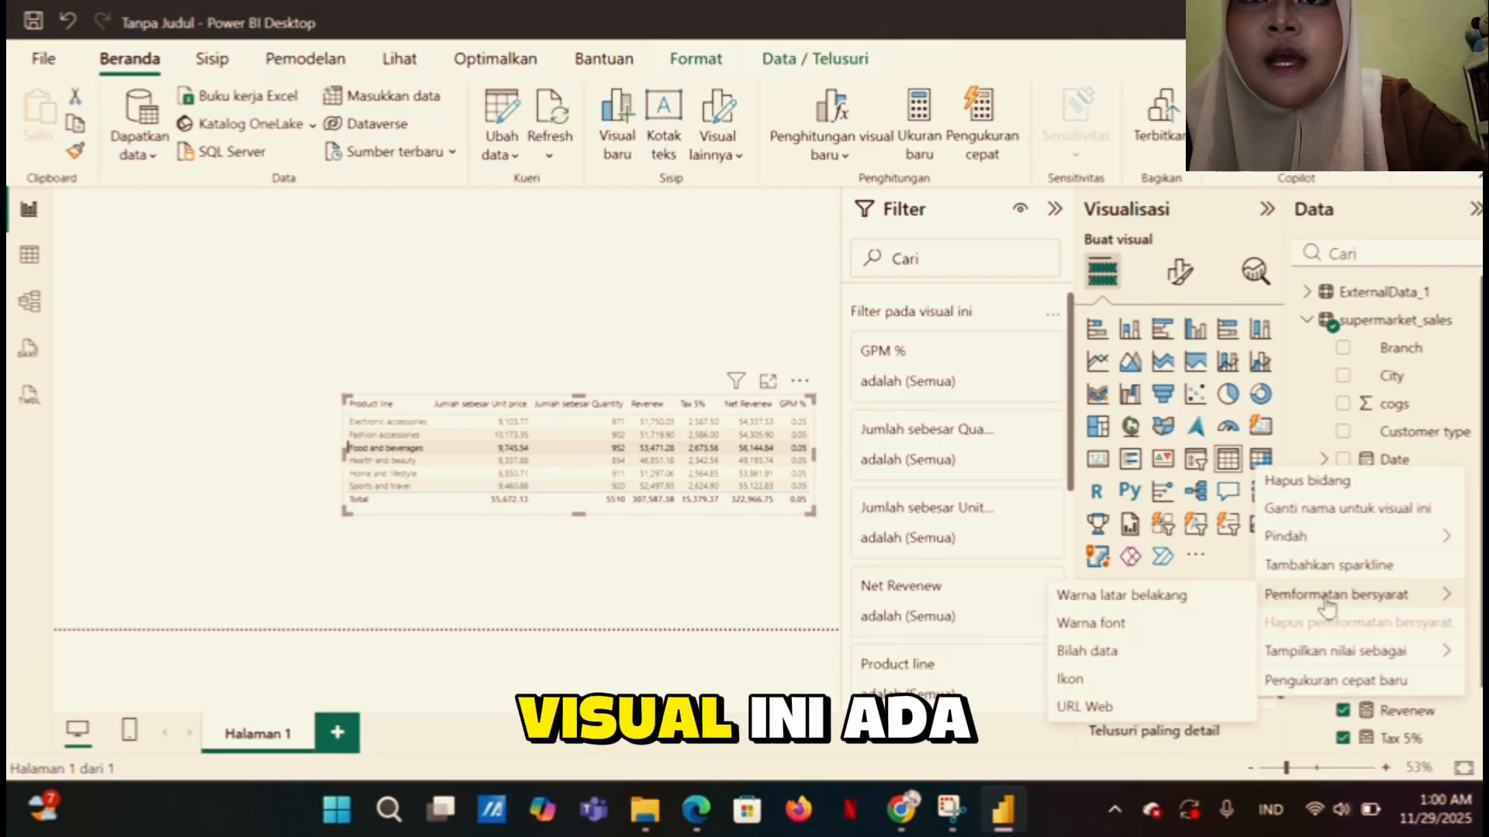
pyautogui.click(1155, 660)
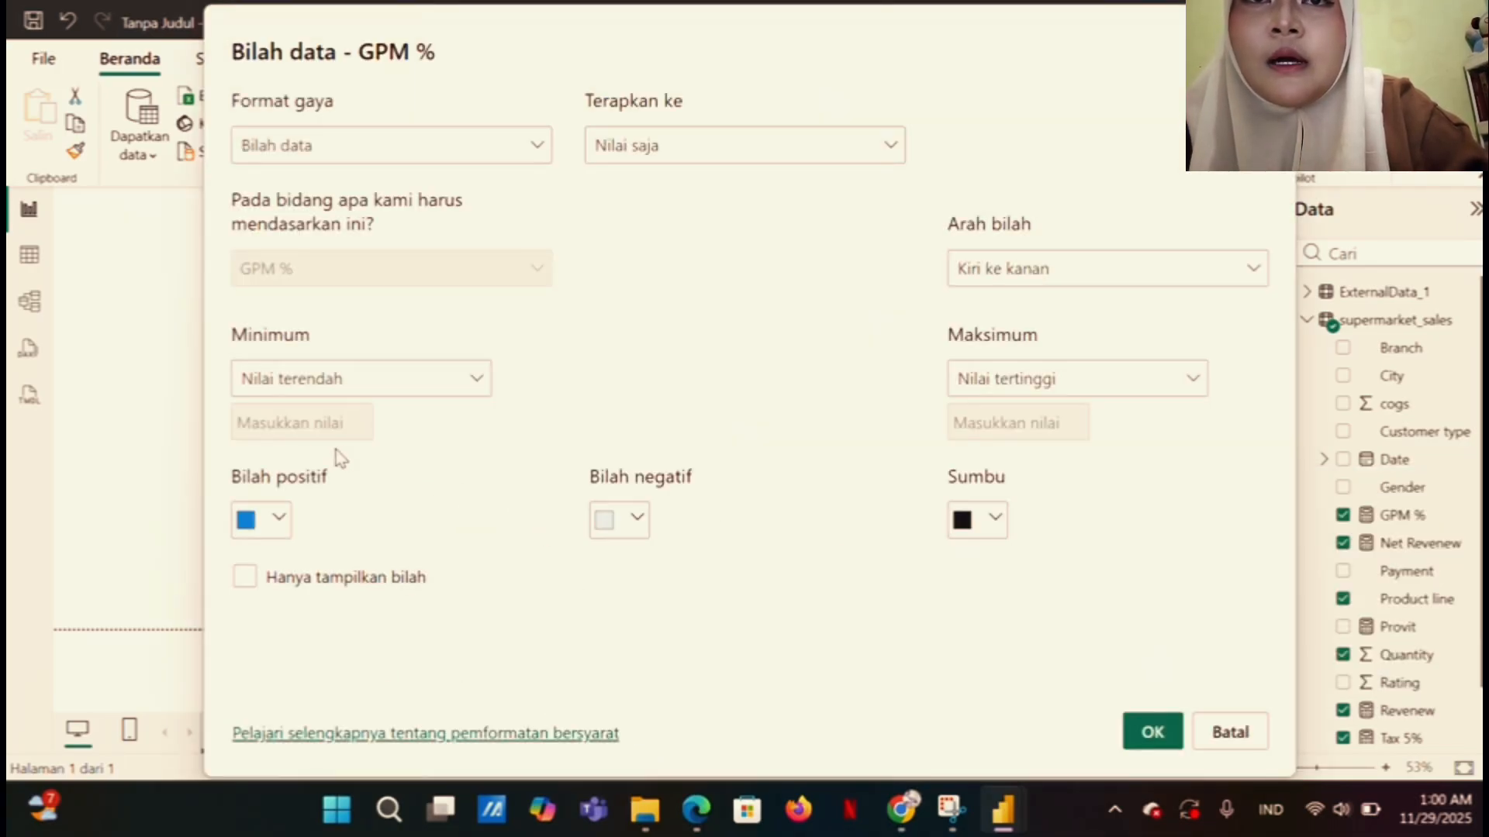
pyautogui.click(279, 517)
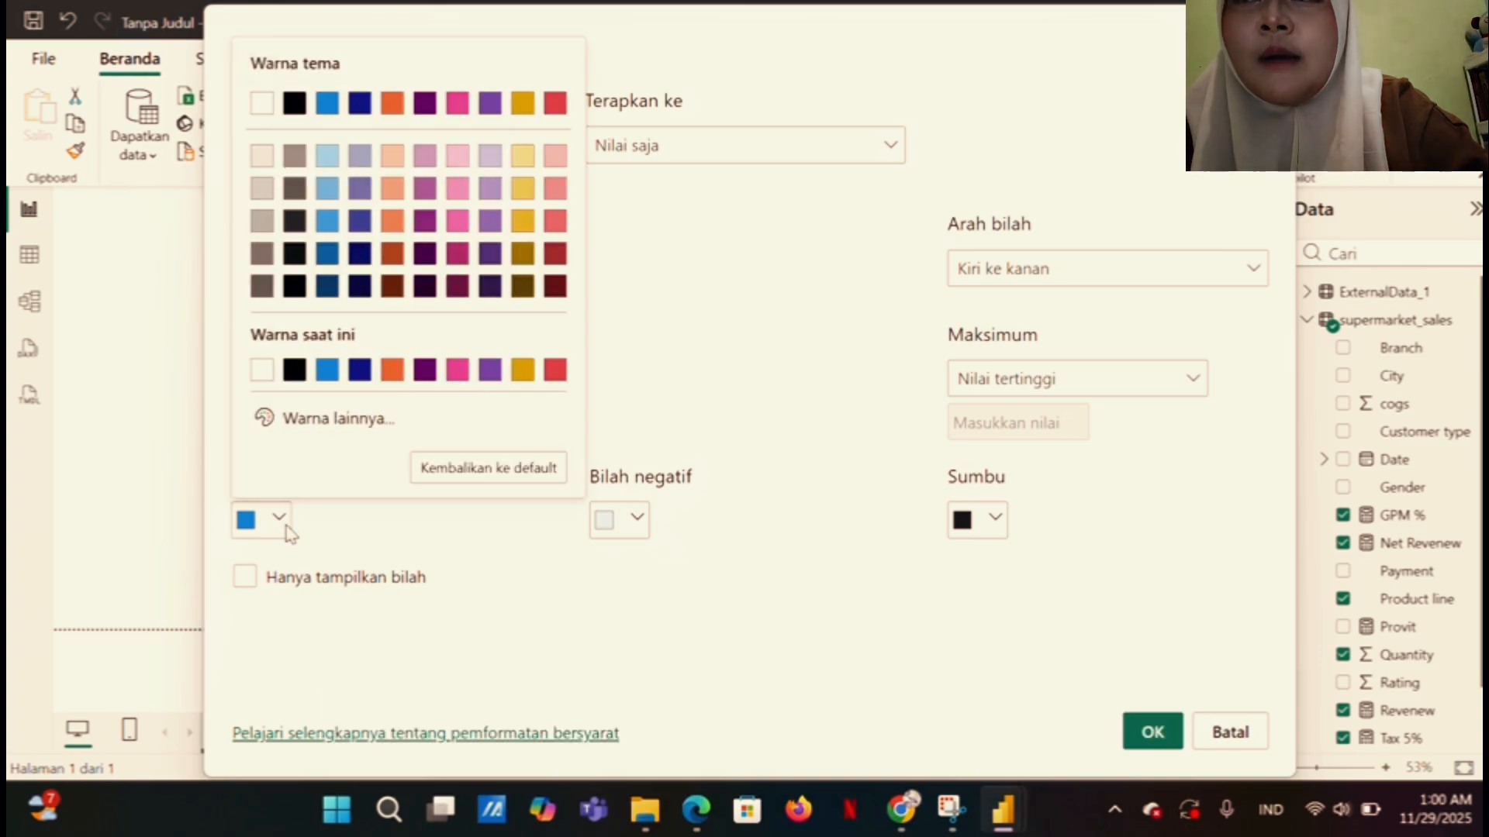
pyautogui.click(487, 164)
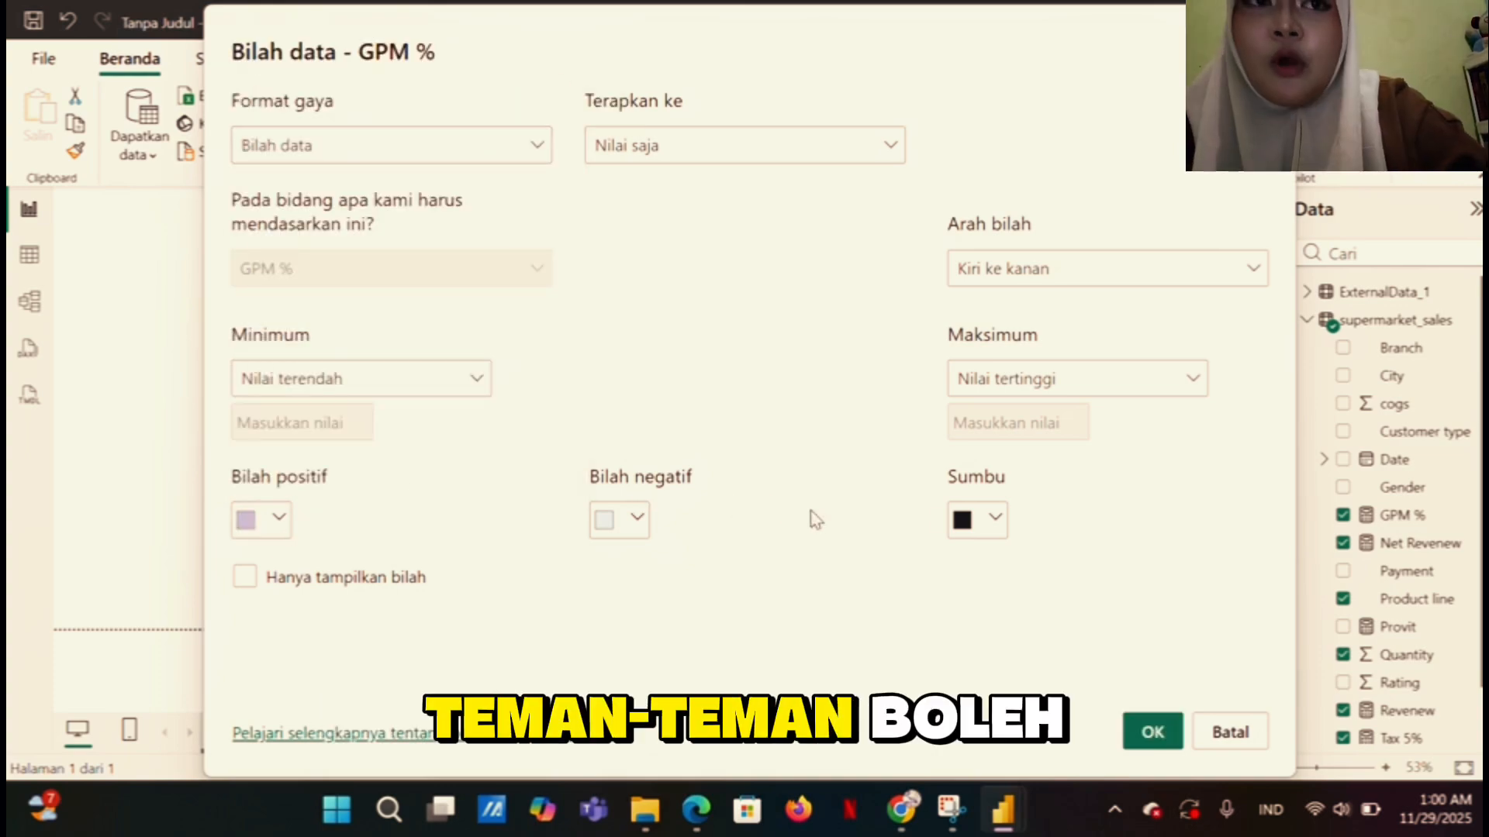
pyautogui.click(1152, 734)
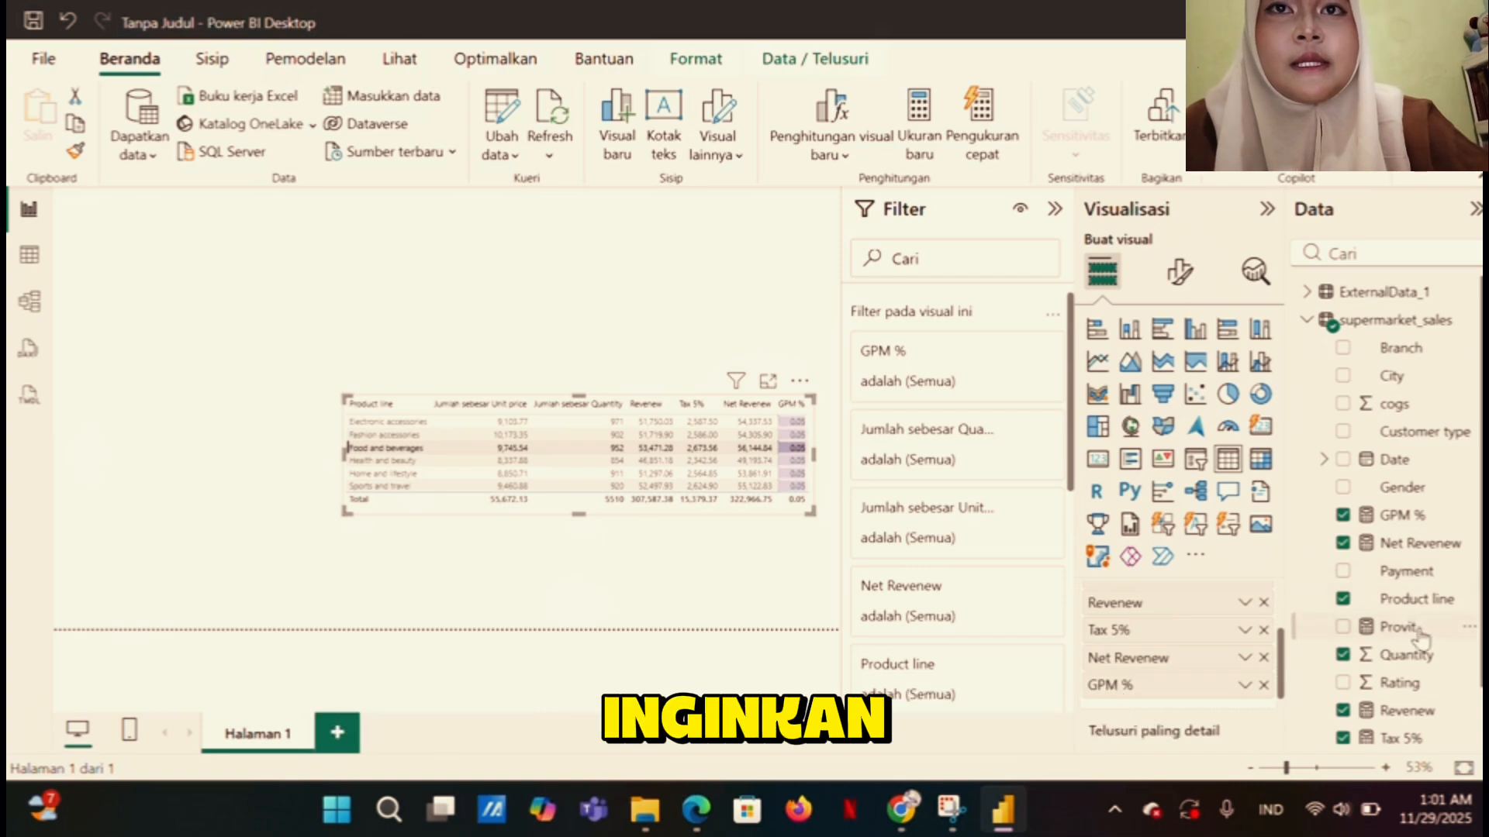
# Add the Provit measure to the product-line table visual and widen its frame to show the whole column
pyautogui.moveTo(931, 568); pyautogui.dragTo(690, 475)
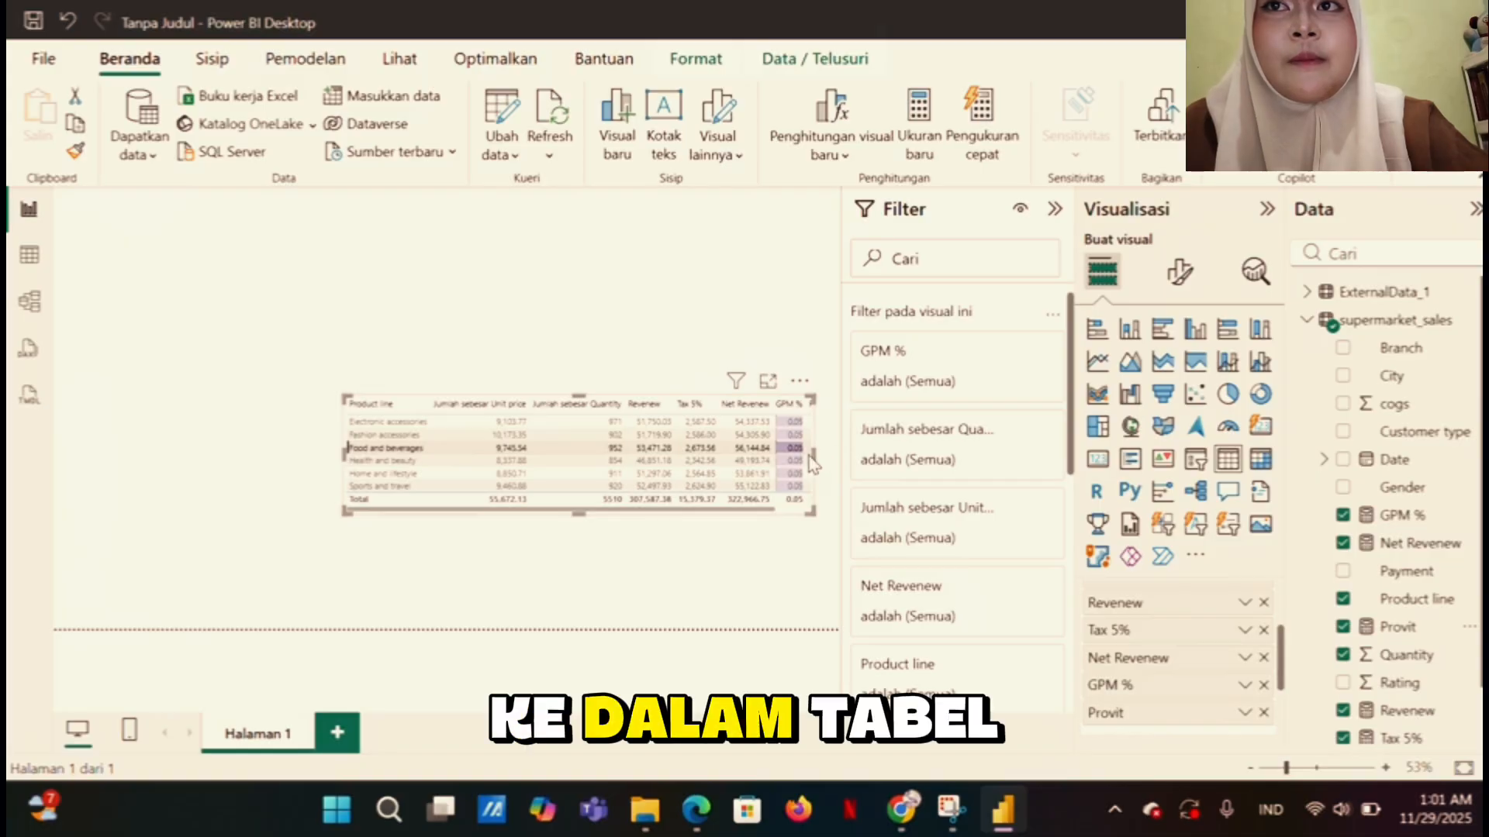
pyautogui.click(831, 457)
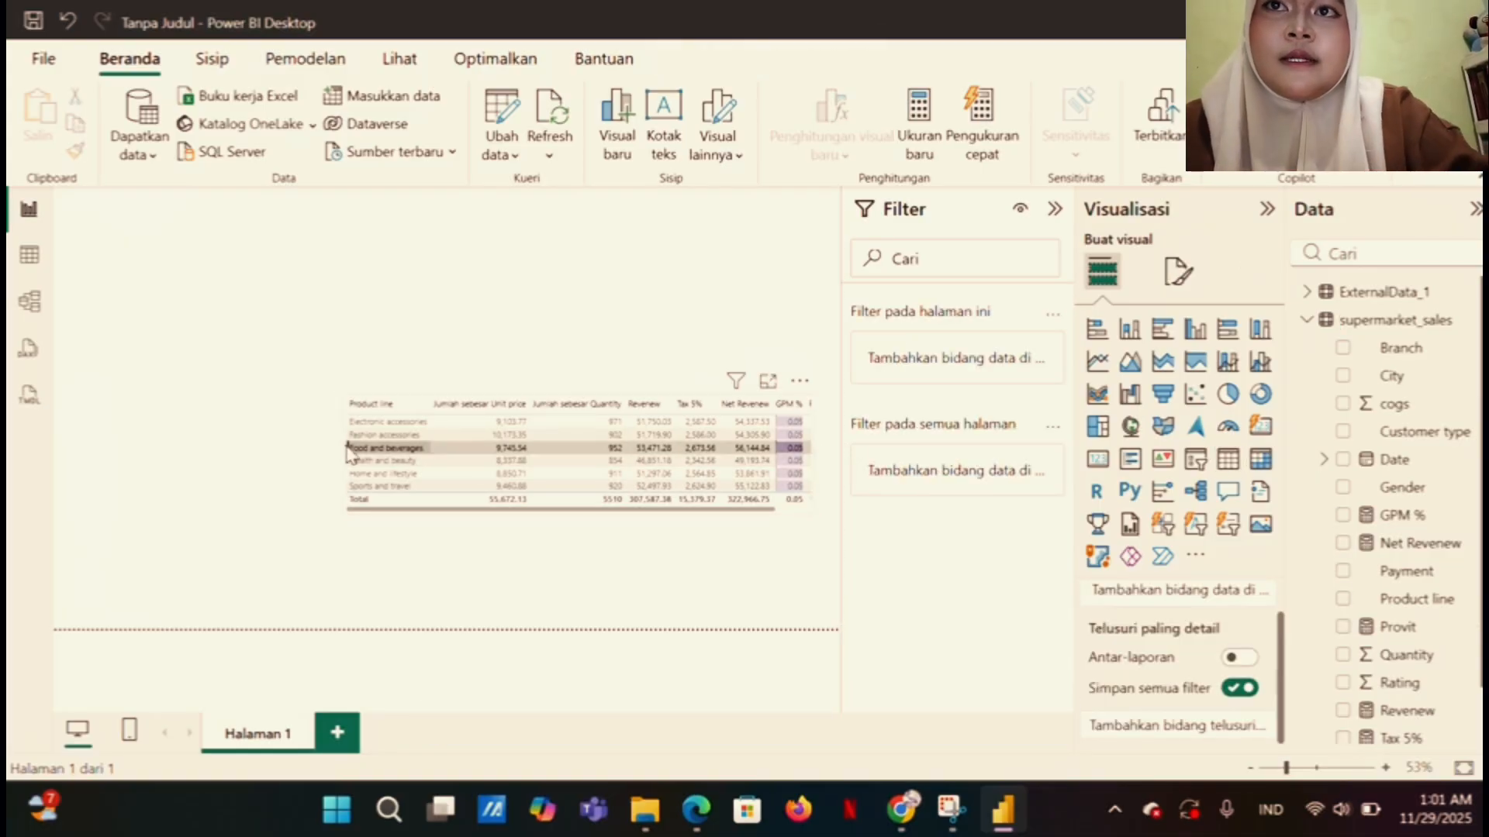
pyautogui.click(367, 476)
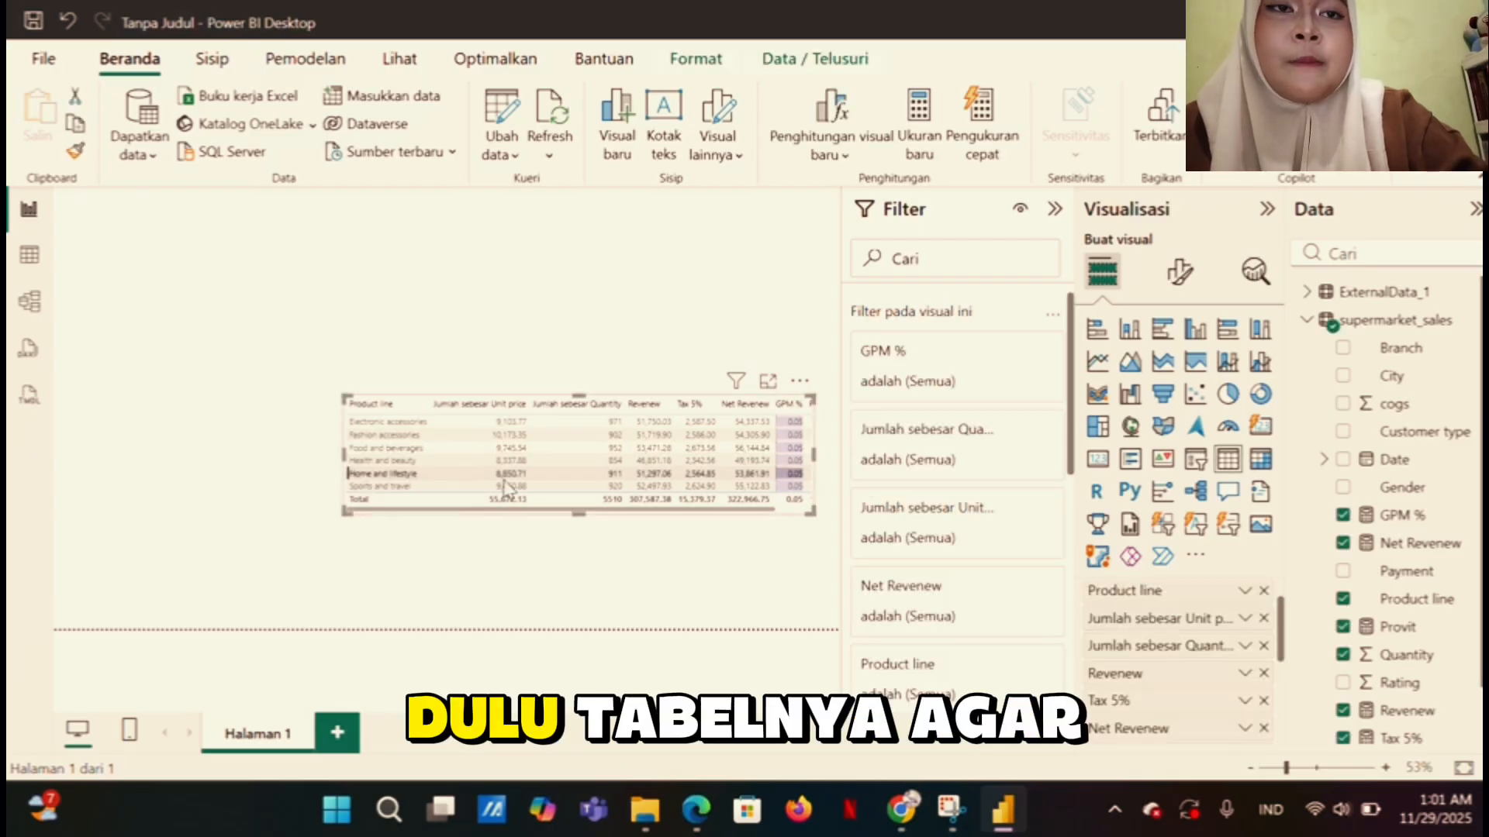
pyautogui.moveTo(341, 456); pyautogui.dragTo(257, 456)
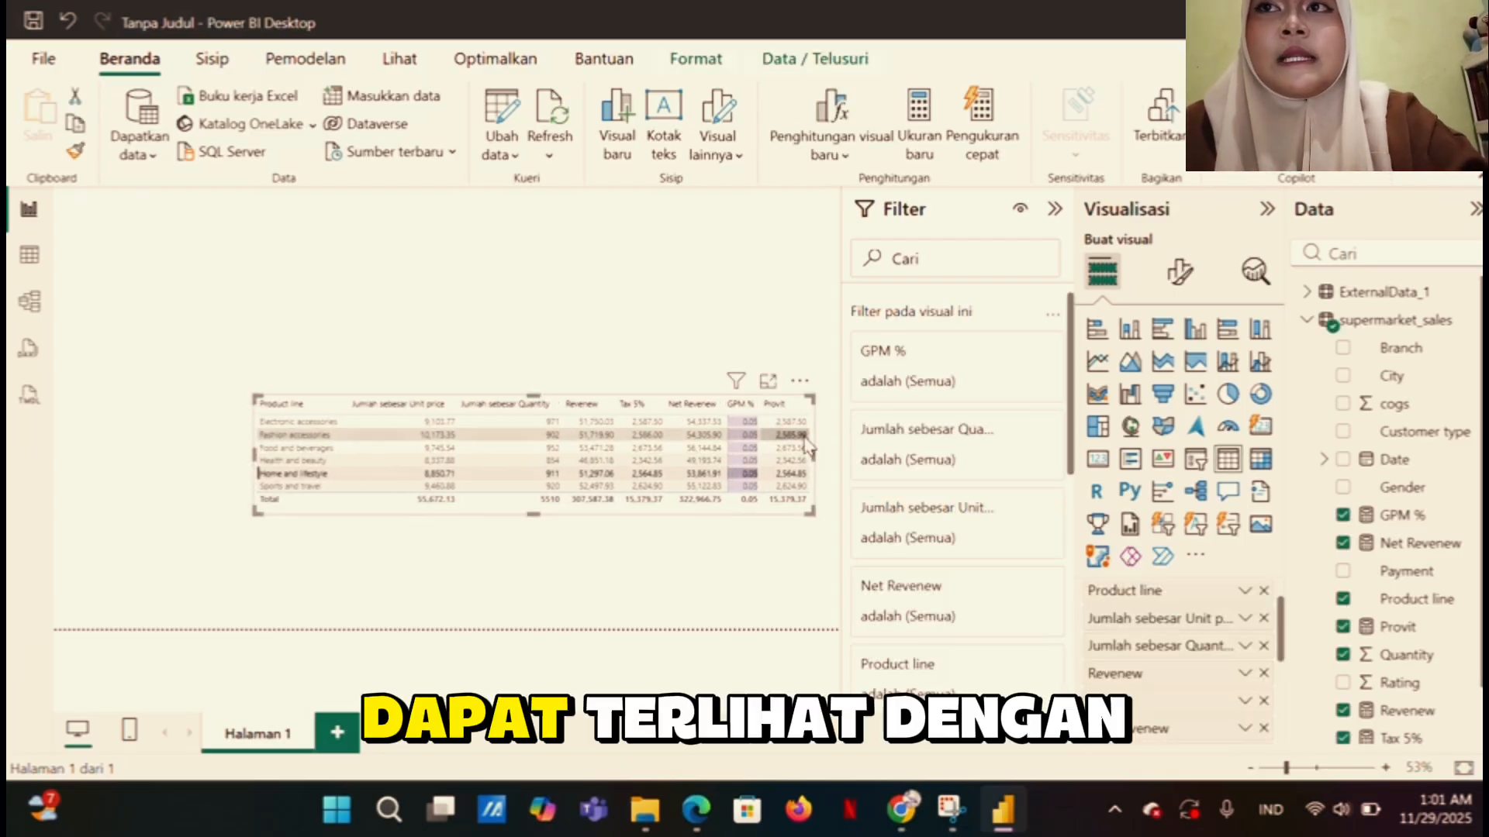
# Apply data bar conditional formatting to the table's Provit column with light pink positive bars
pyautogui.scroll(-1, 1169, 694)
pyautogui.scroll(-3, 1169, 698)
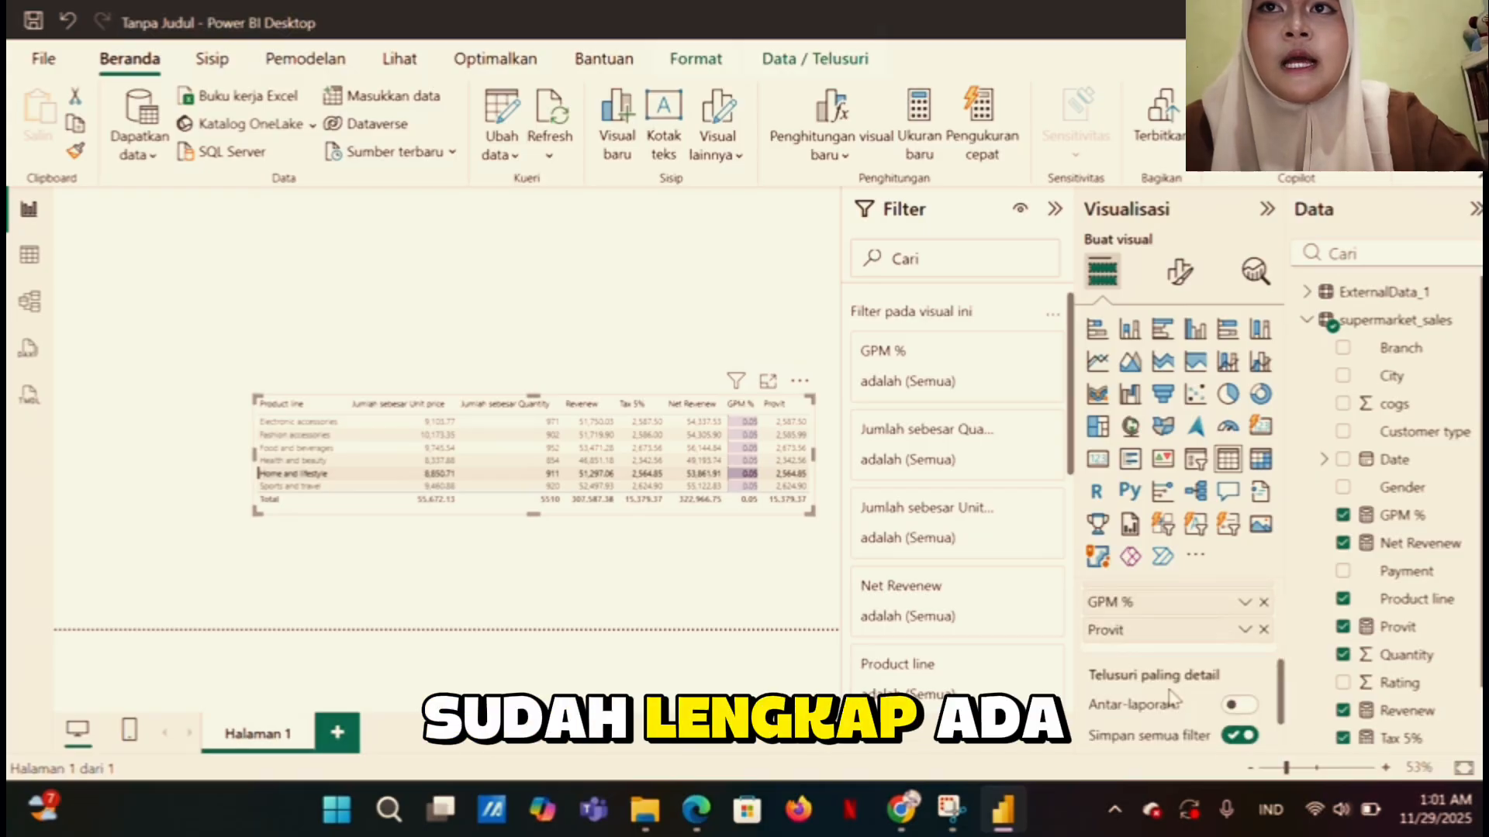
pyautogui.click(1244, 630)
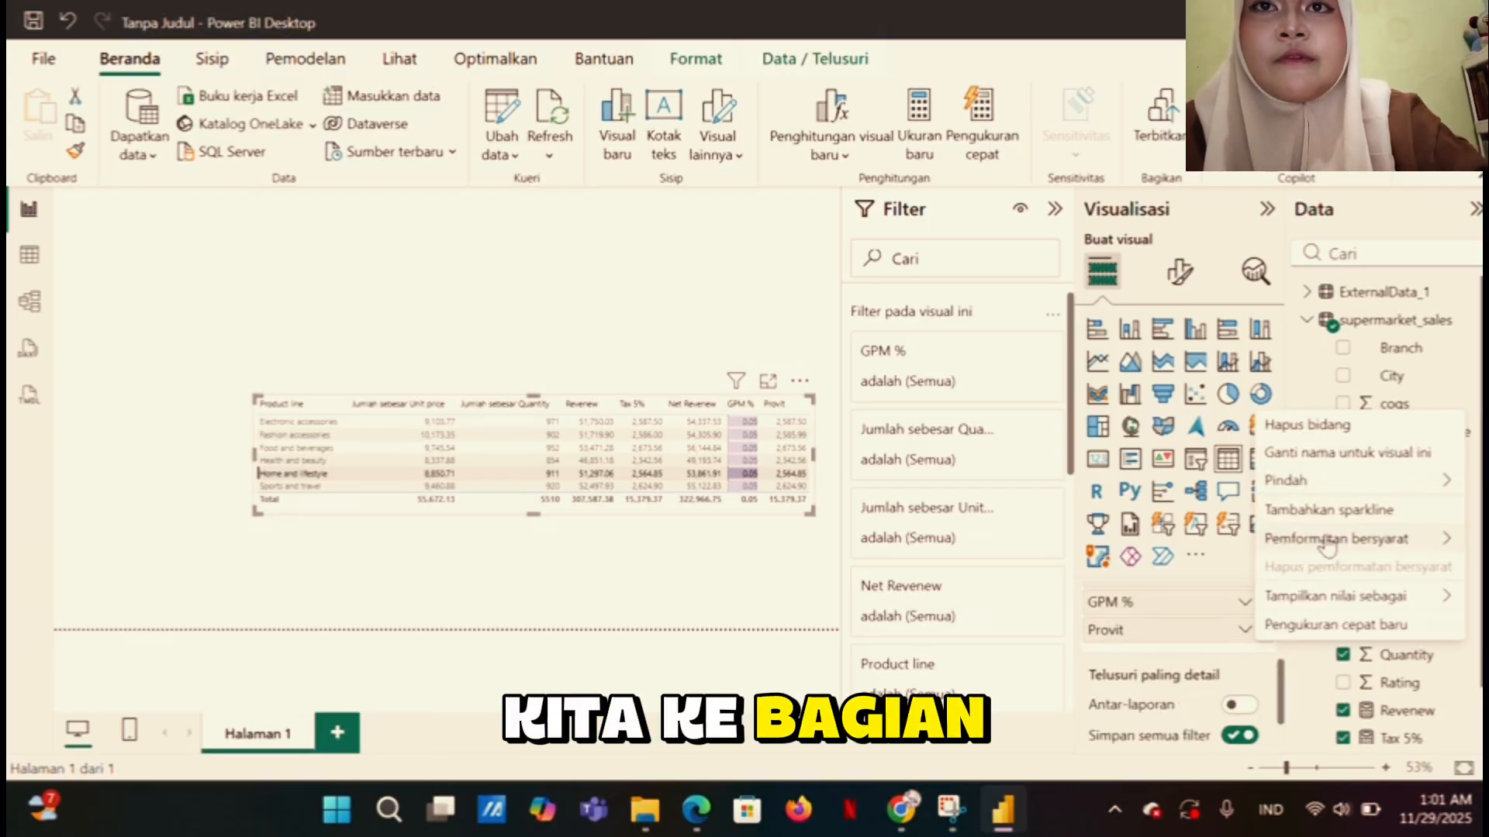
pyautogui.moveTo(1326, 547)
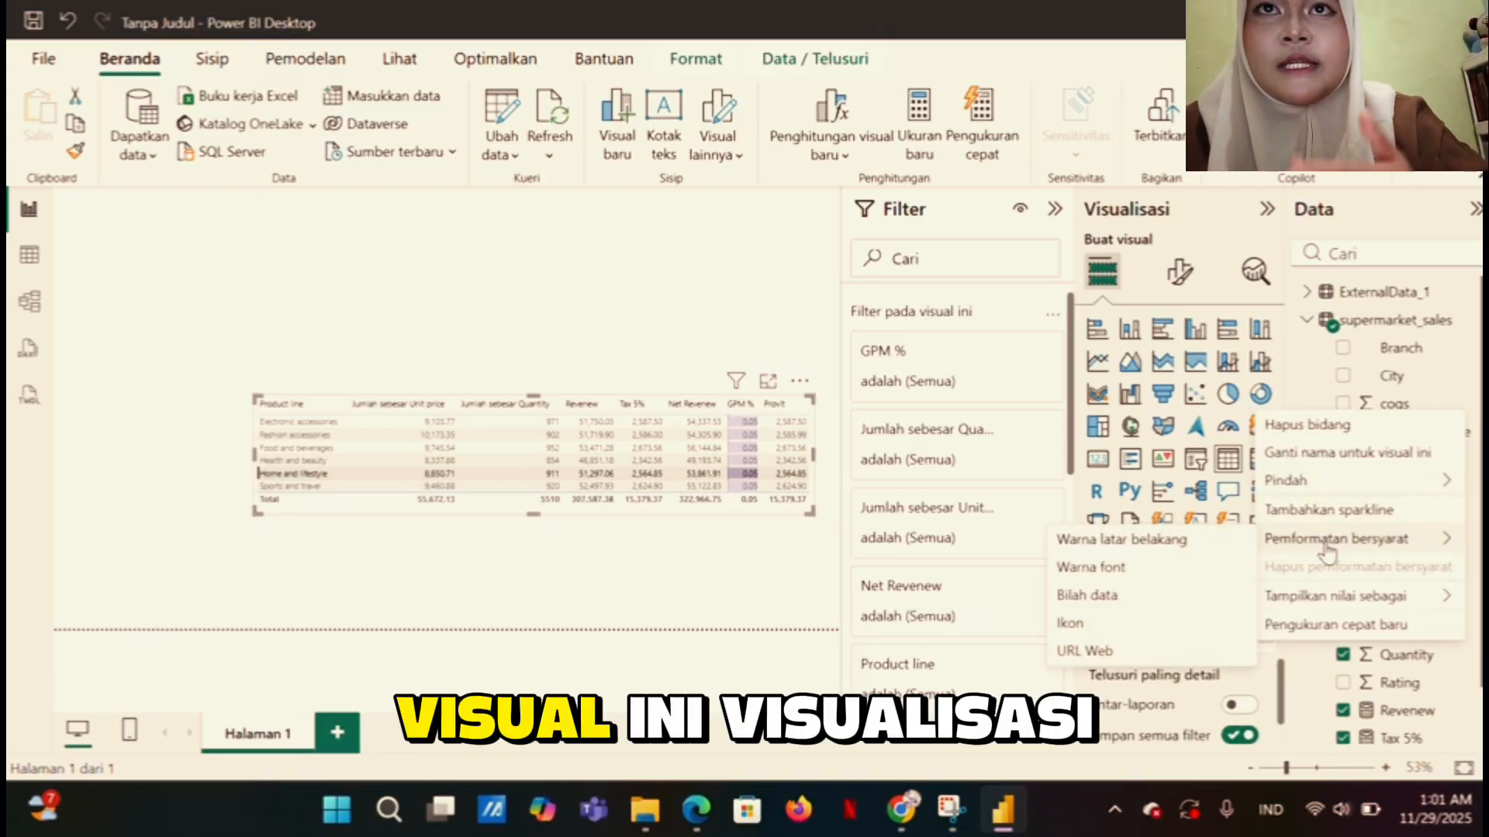
pyautogui.click(1187, 597)
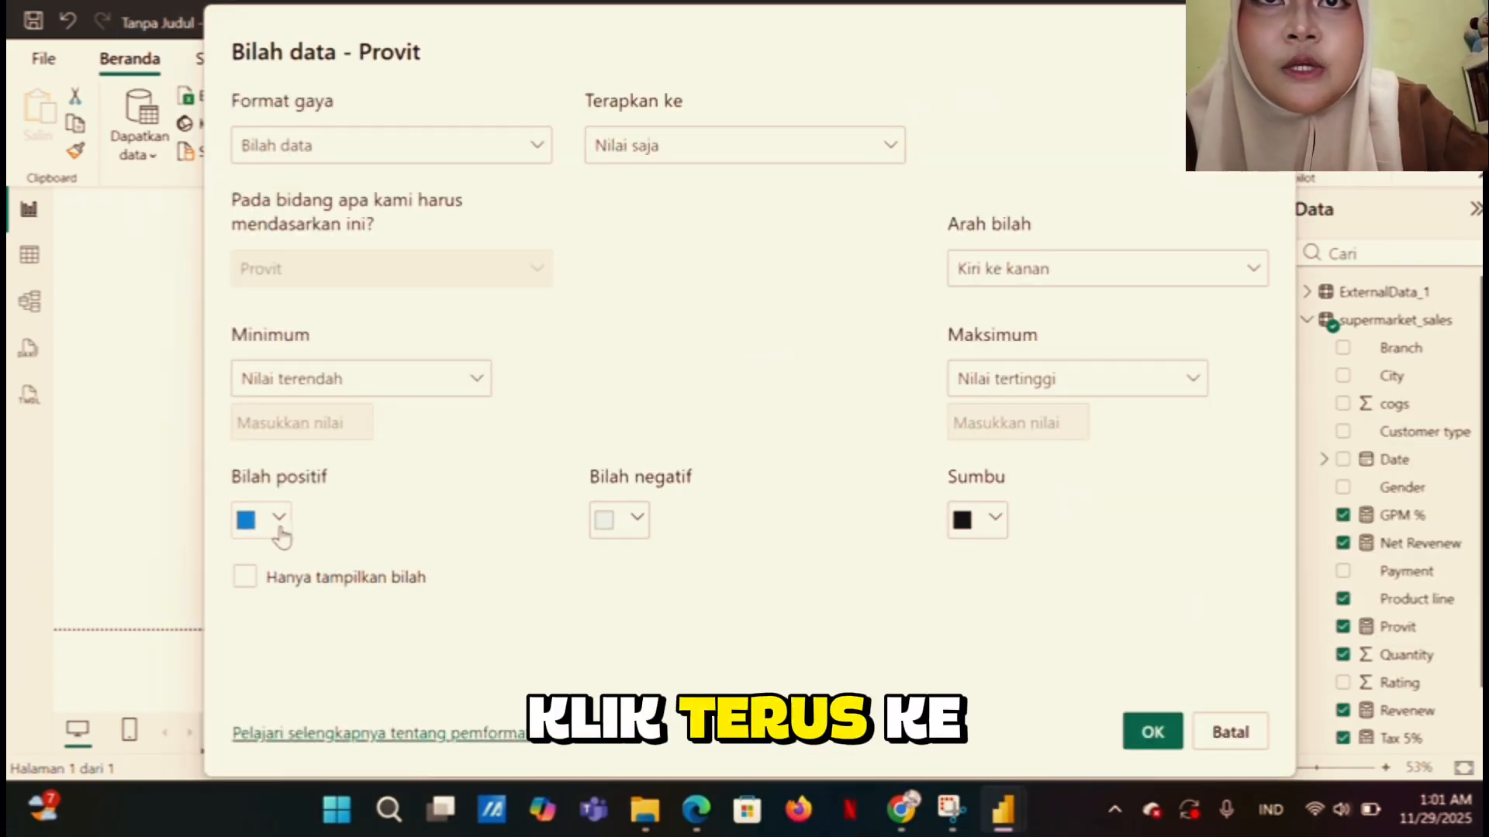
pyautogui.click(277, 520)
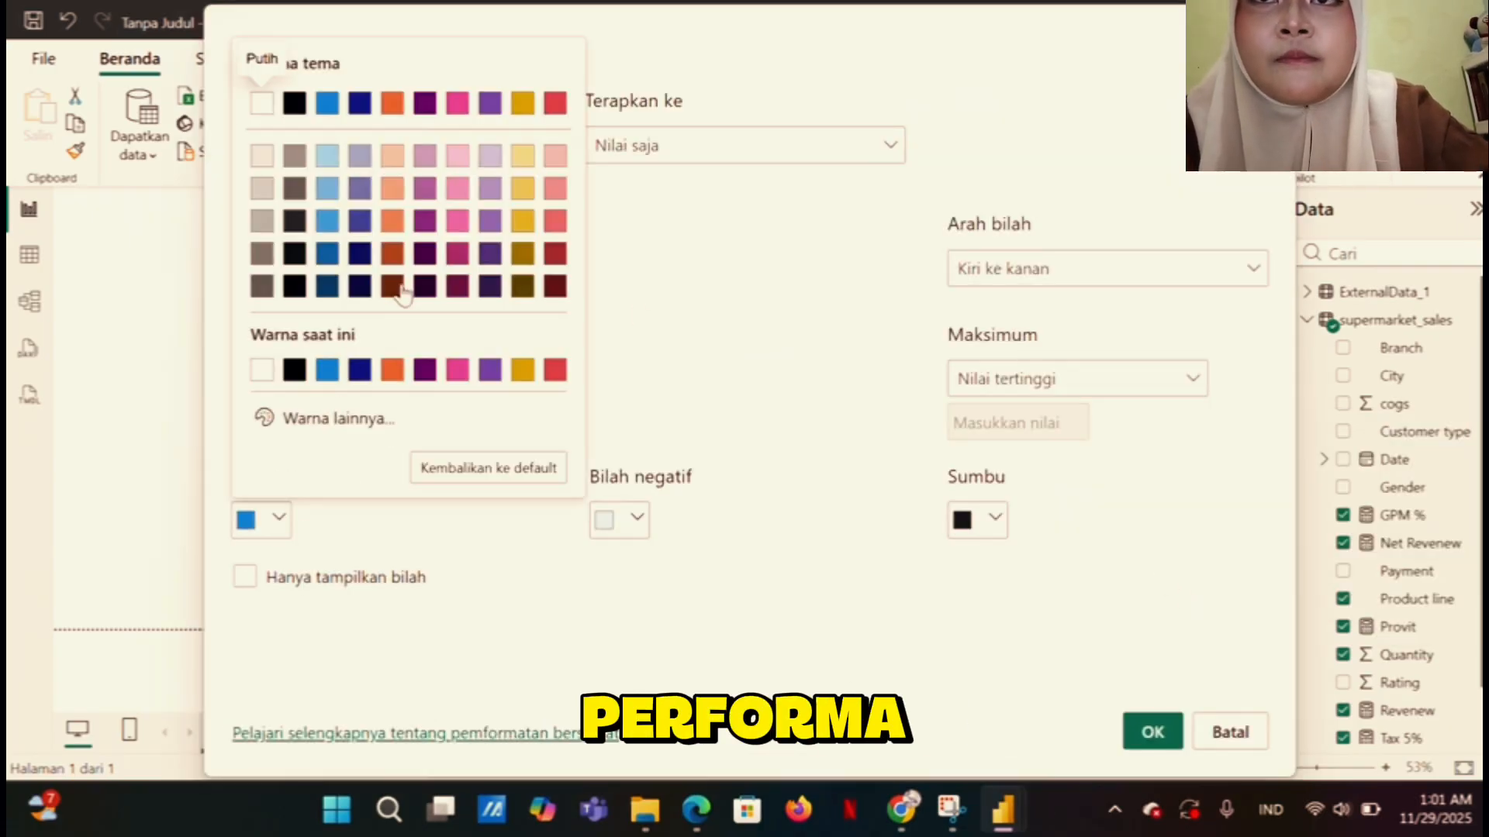
pyautogui.click(460, 157)
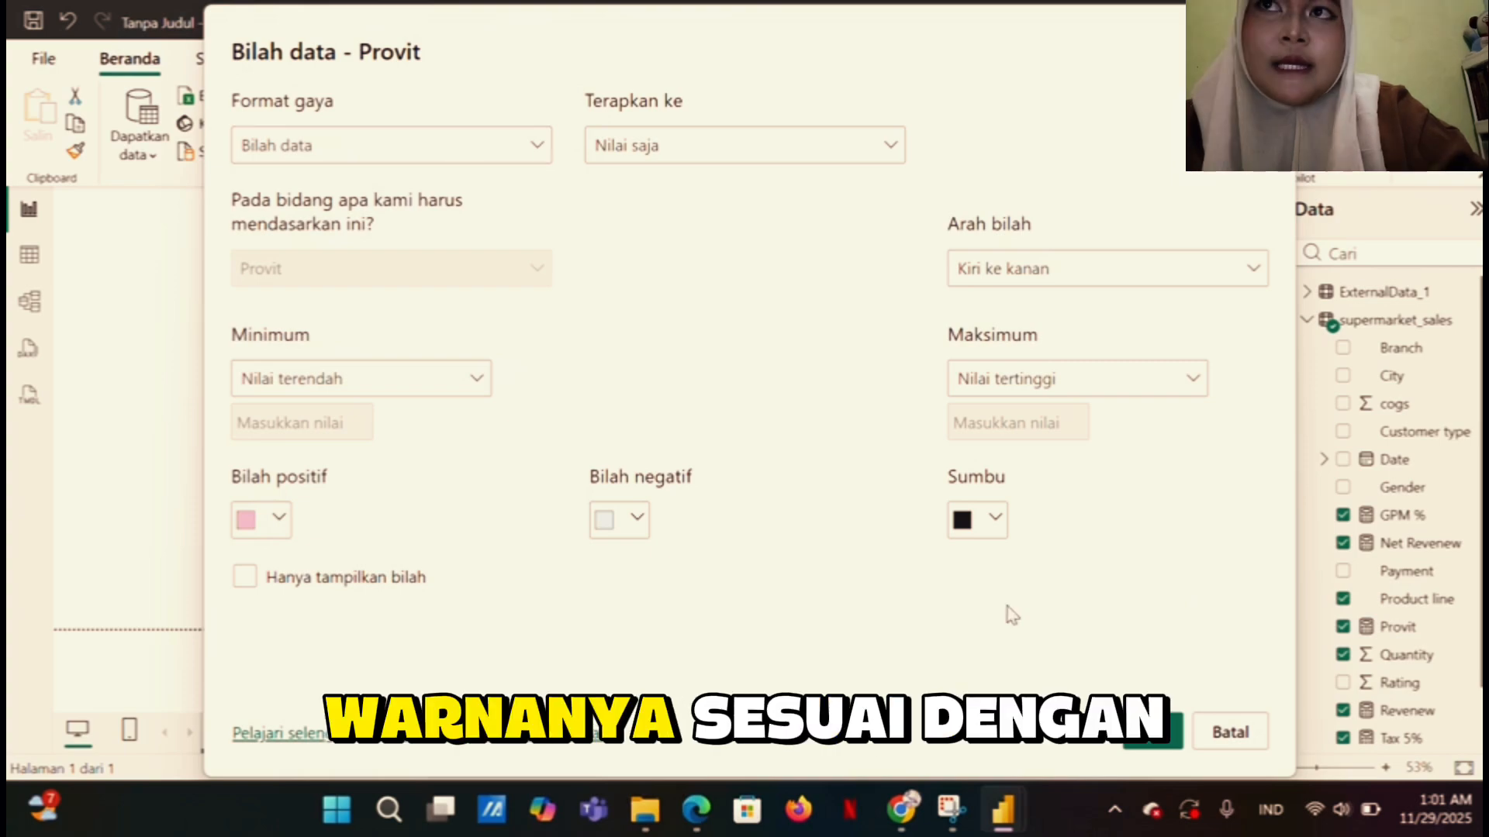
pyautogui.click(1160, 739)
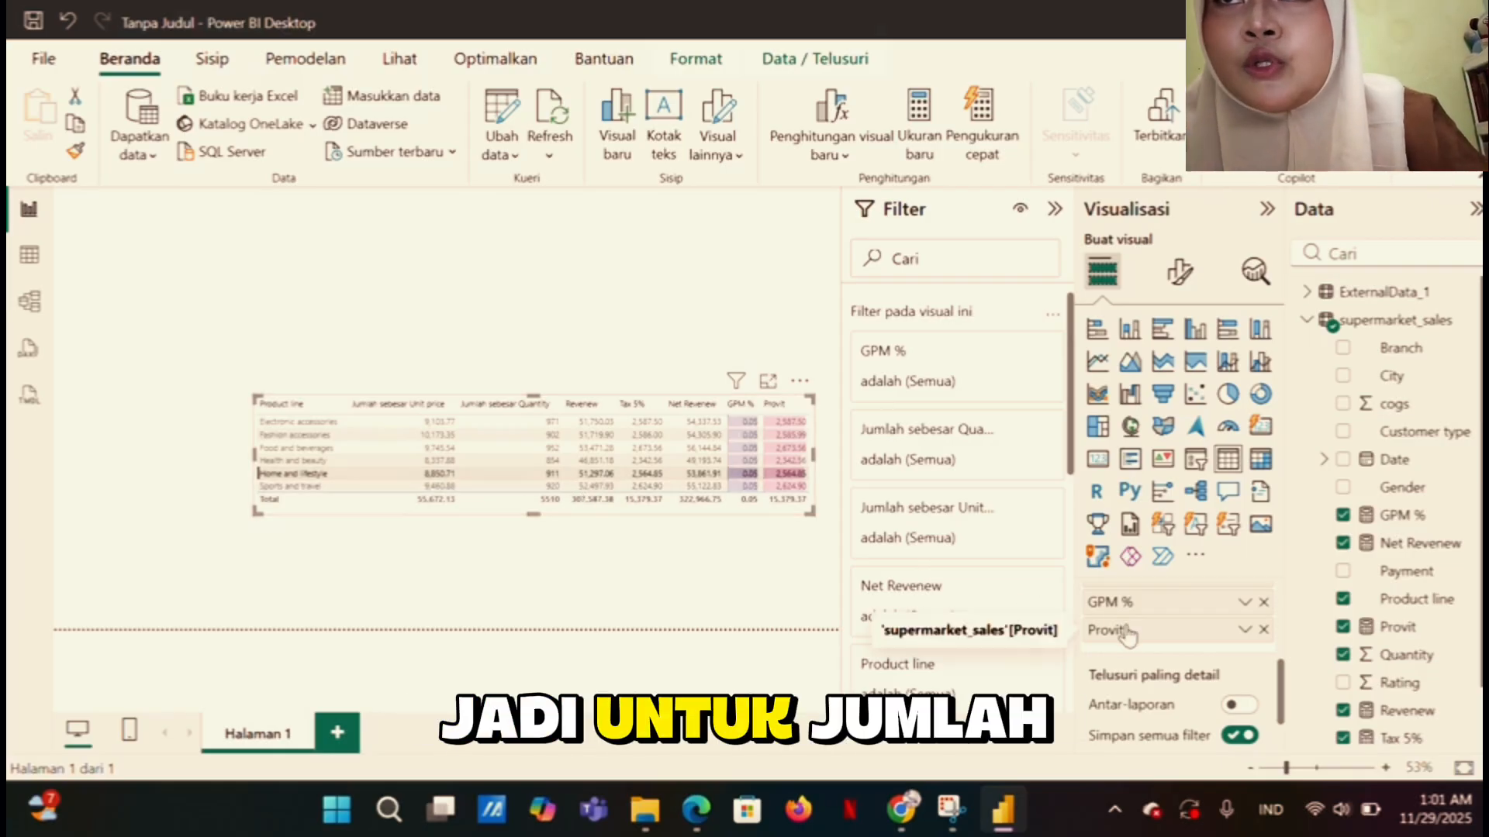
# Remove the Unit price, Quantity and Revenew columns from the product-line table visual
pyautogui.scroll(-1, 1121, 626)
pyautogui.scroll(2, 1126, 632)
pyautogui.scroll(2, 1129, 636)
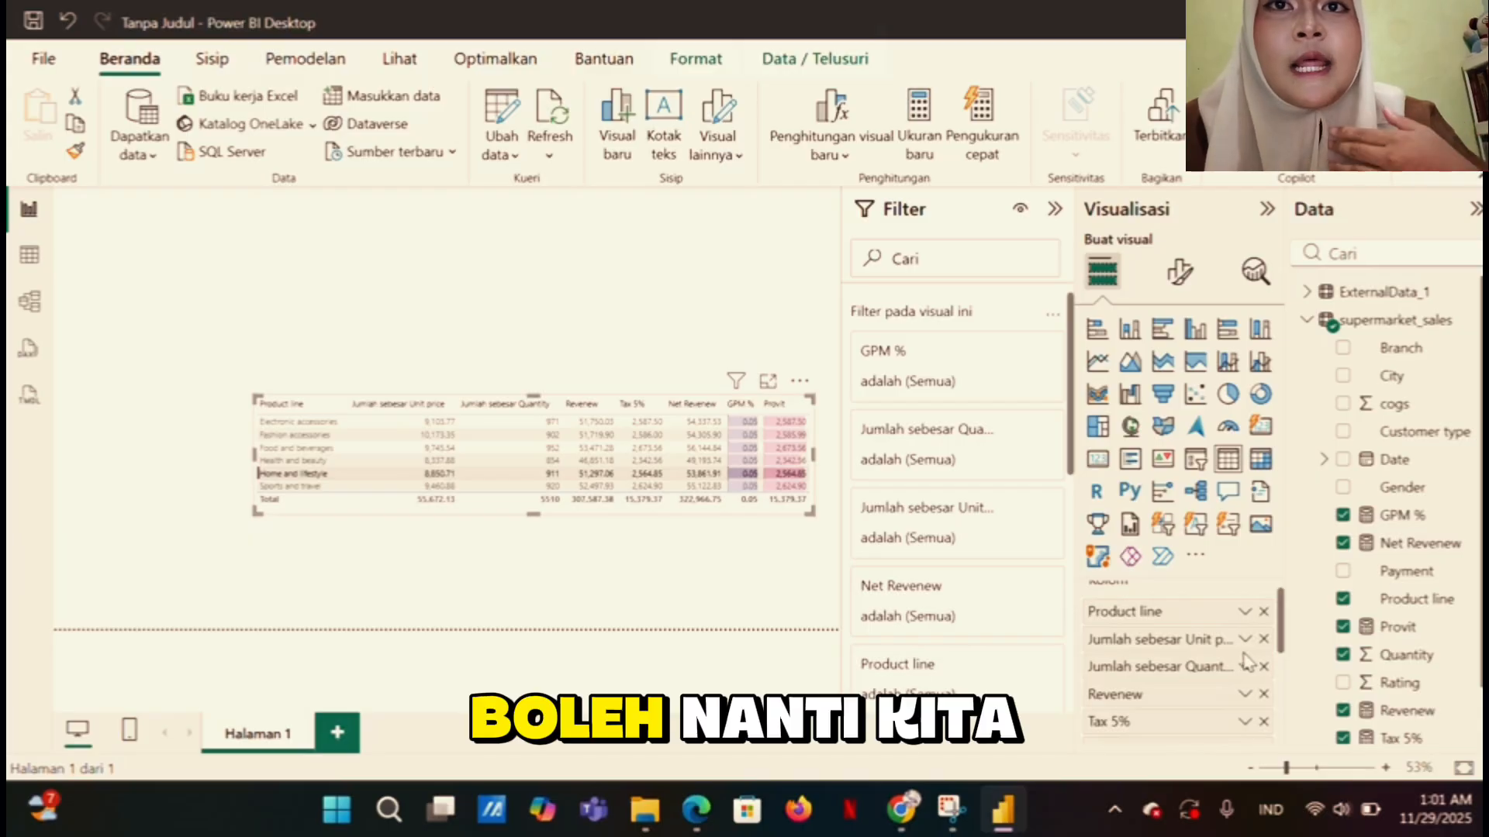
pyautogui.click(1264, 639)
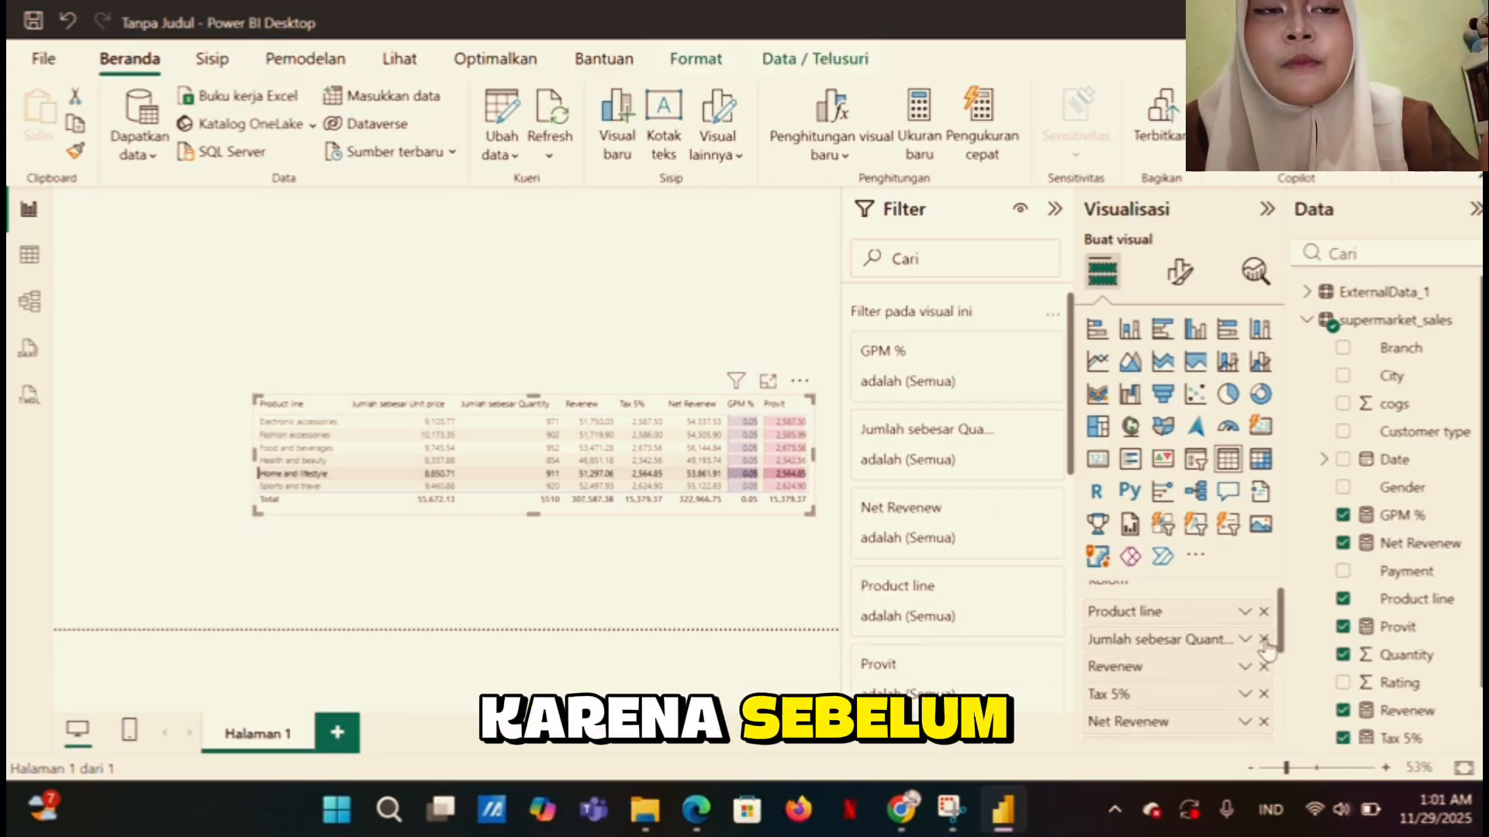
pyautogui.click(1264, 640)
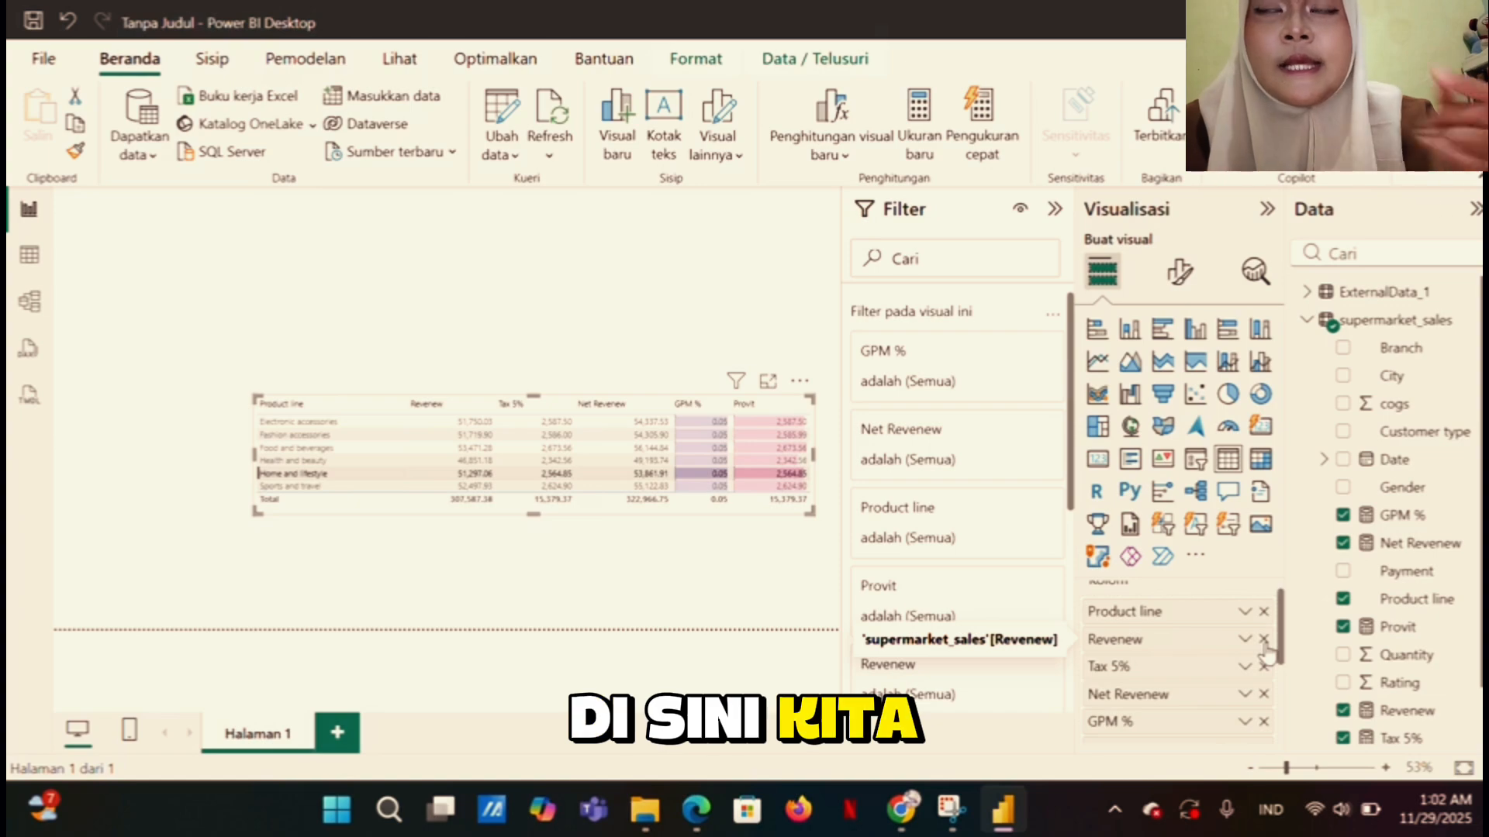
pyautogui.click(1264, 640)
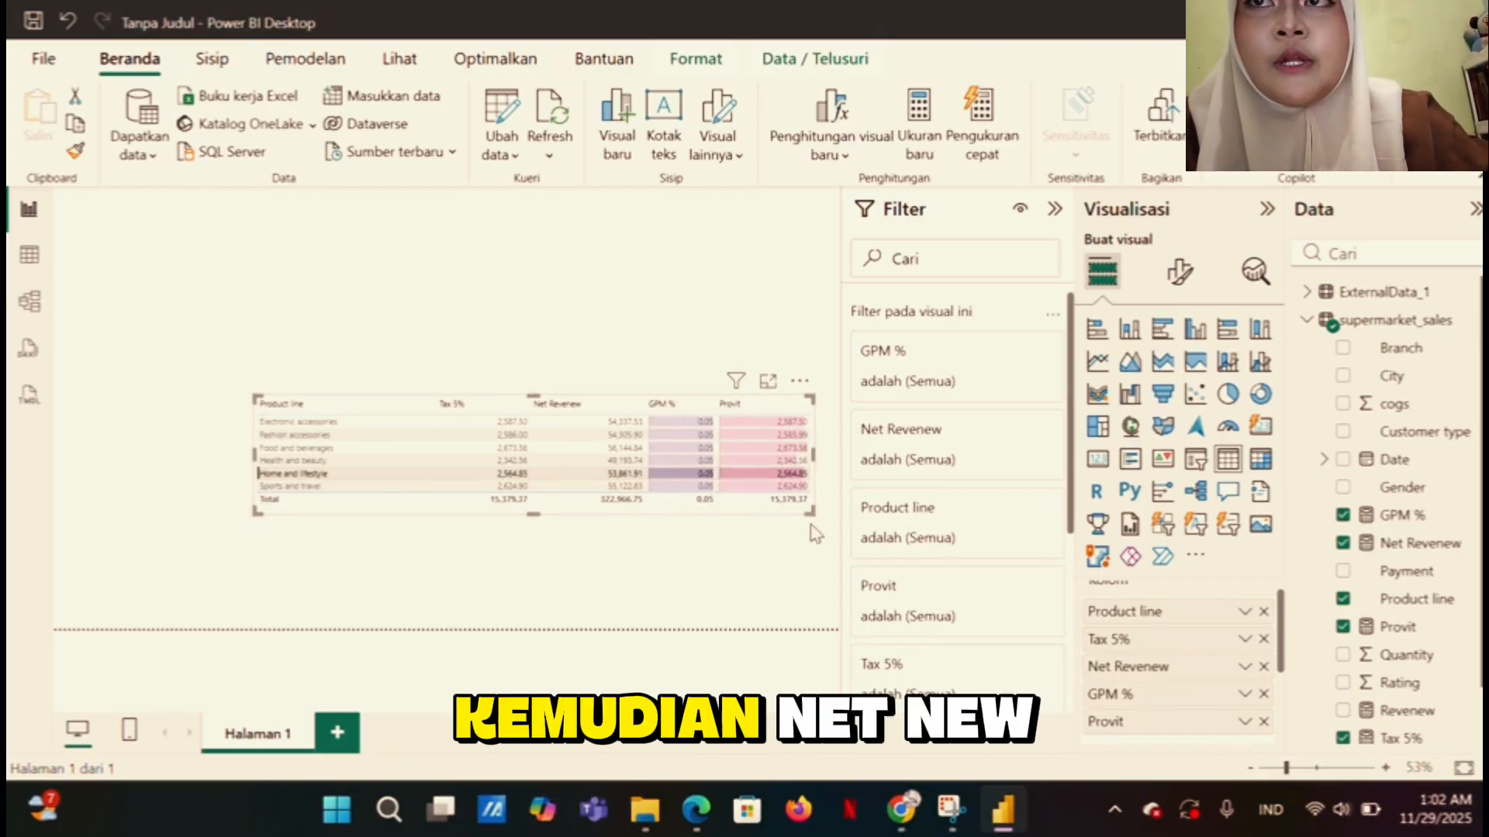
# Shrink the product-line table's frame to fit its remaining columns and move it to the lower-left corner of the report page
pyautogui.moveTo(810, 511); pyautogui.dragTo(580, 493)
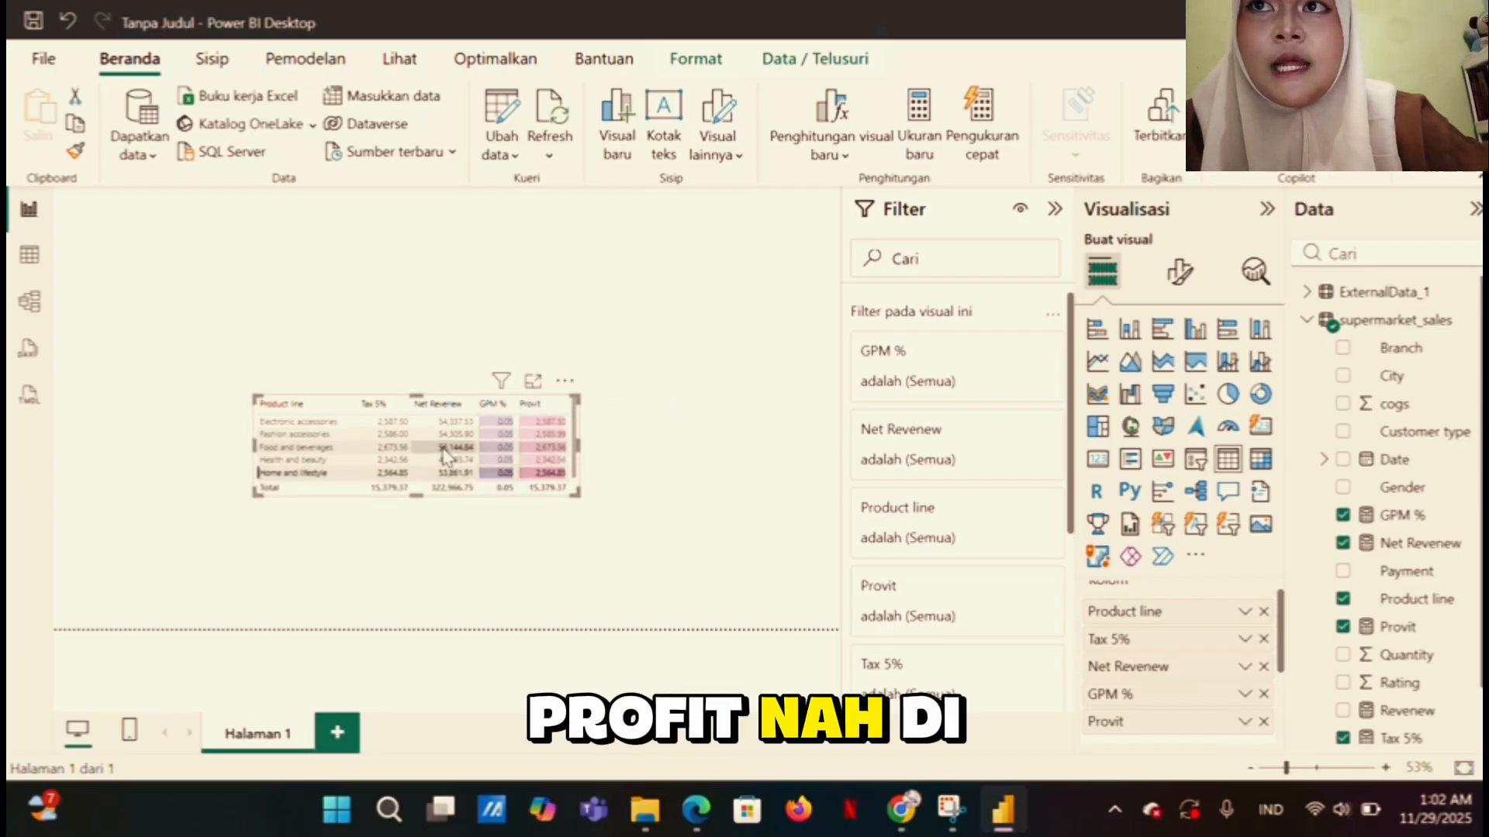
pyautogui.moveTo(483, 473); pyautogui.dragTo(240, 589)
pyautogui.click(239, 583)
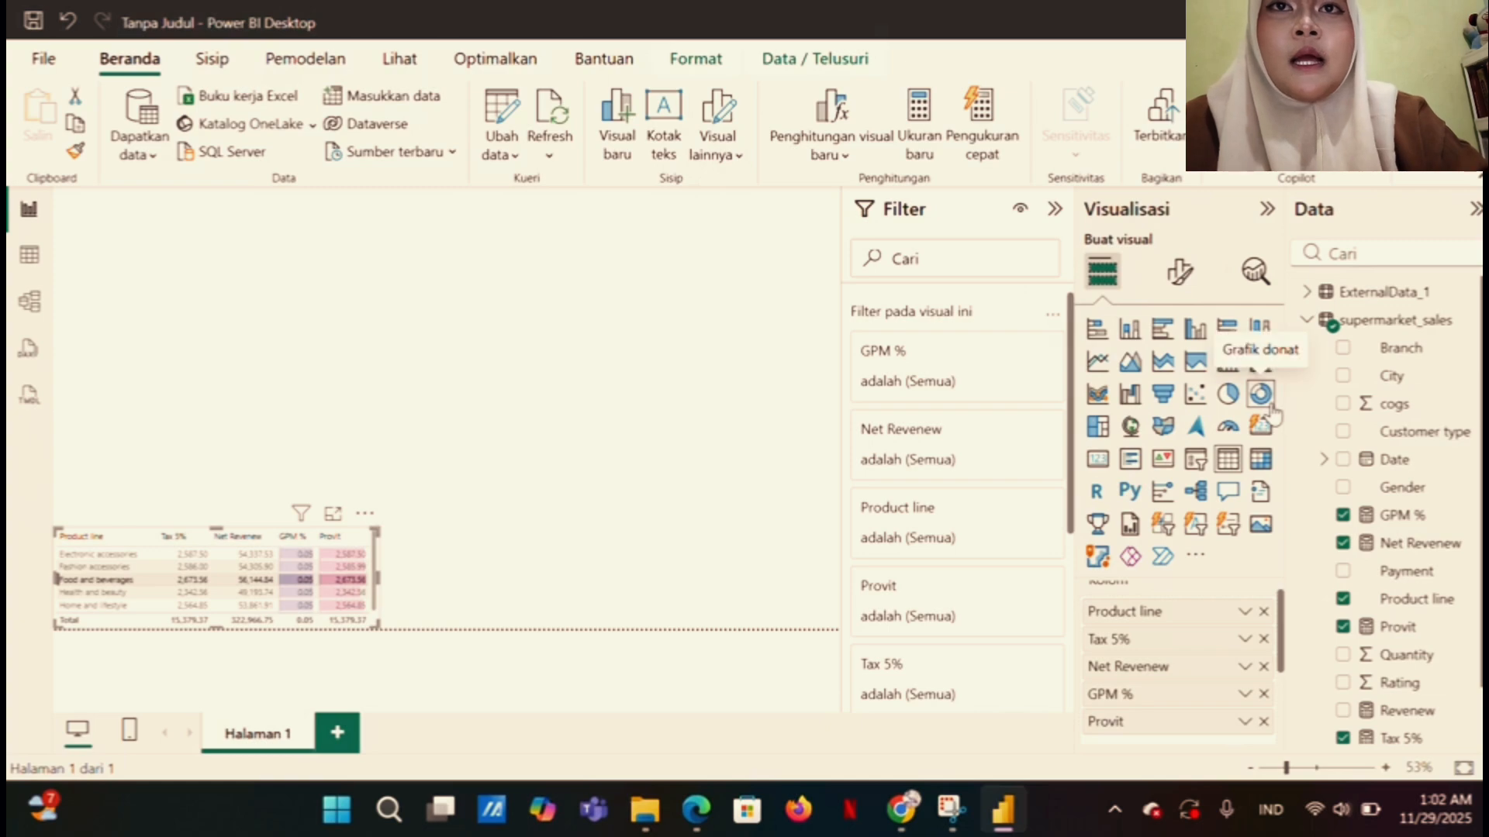
# Insert a donut chart separate from the table and make its frame narrower and taller
pyautogui.click(597, 362)
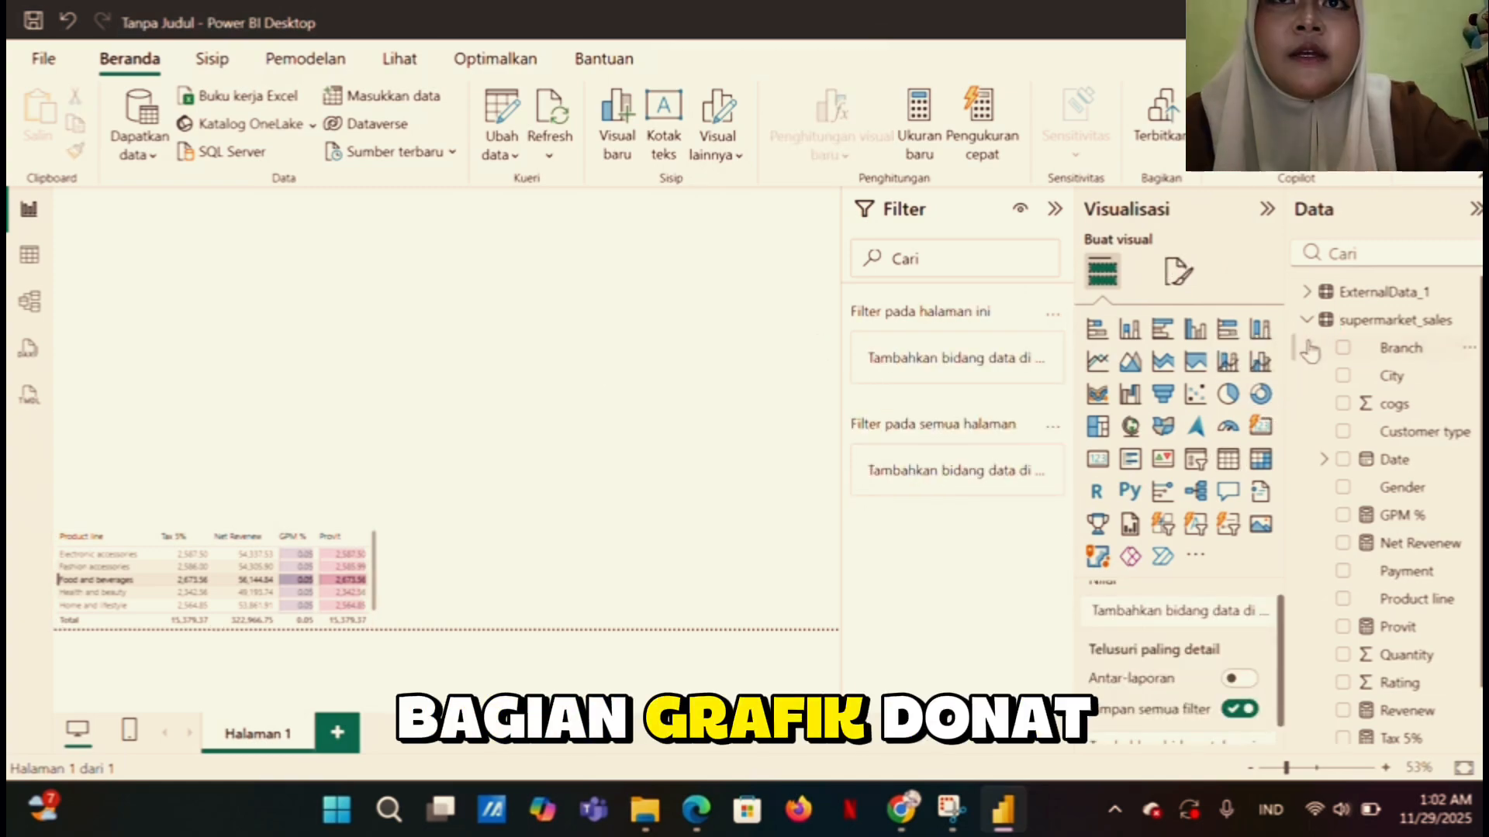
pyautogui.click(1260, 395)
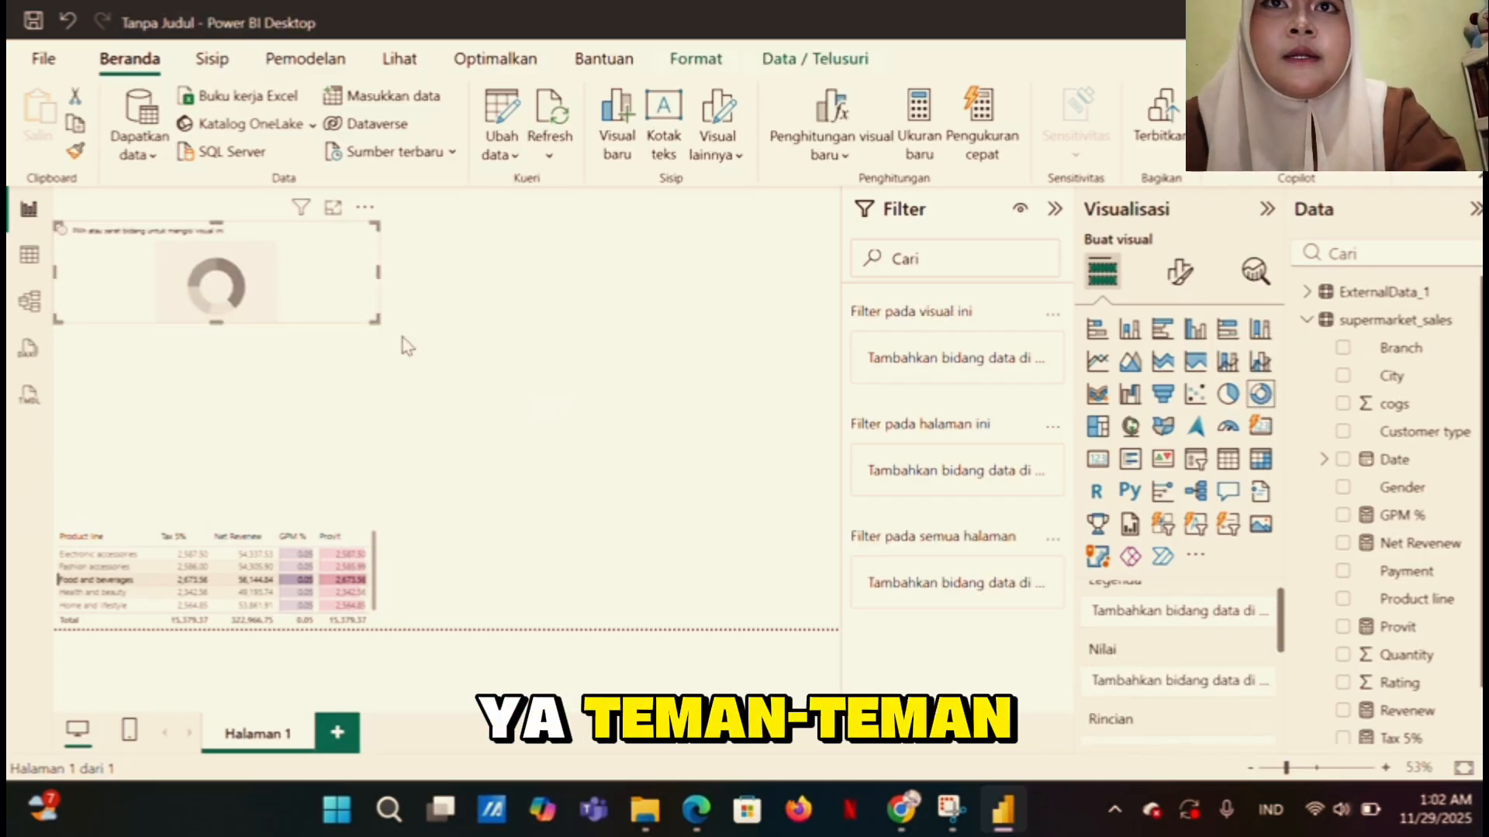
pyautogui.moveTo(376, 319); pyautogui.dragTo(289, 425)
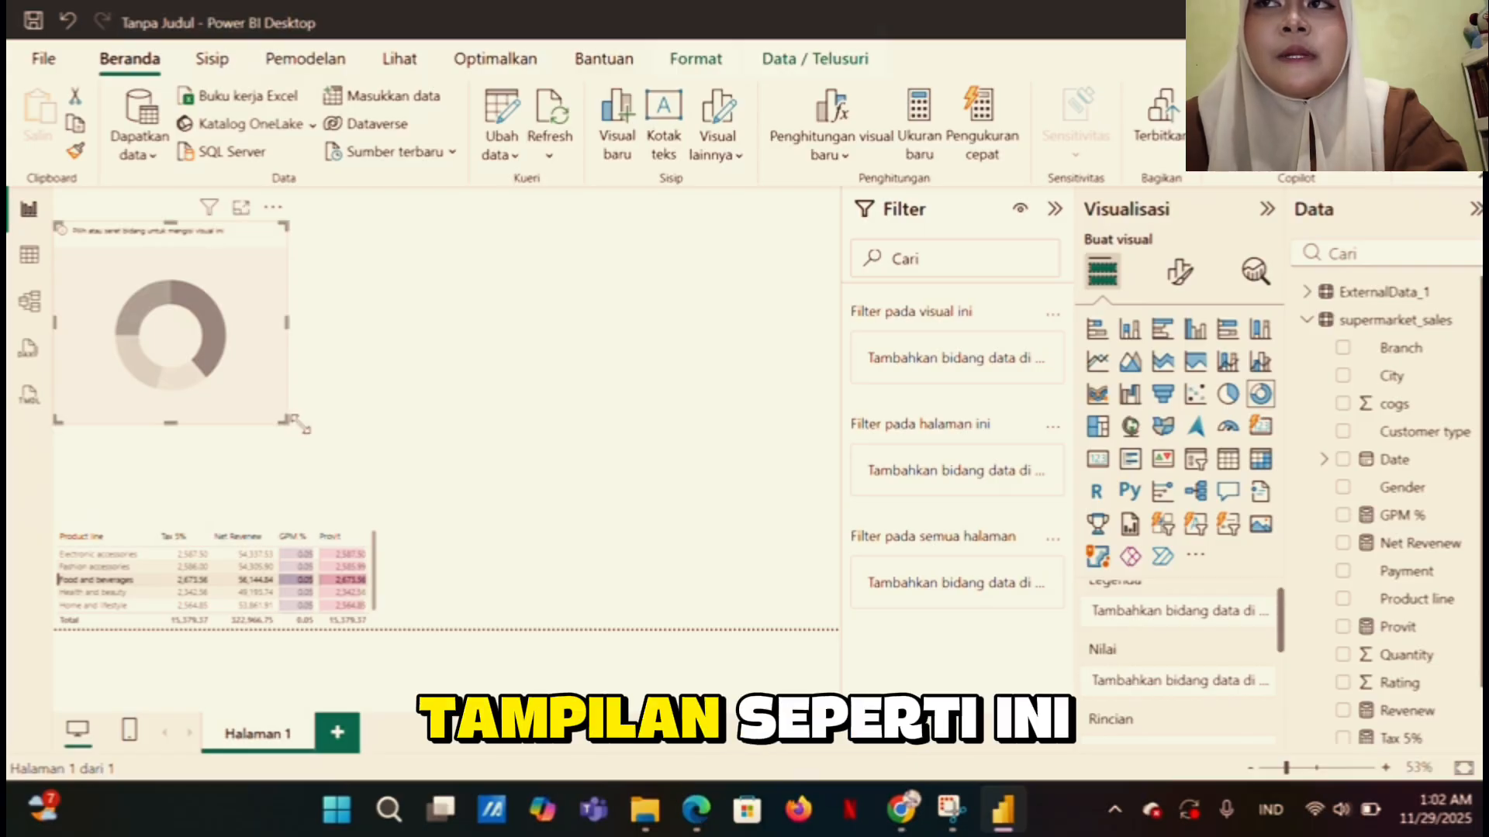
# Assign Quantity as the donut chart's values and Payment as its legend, and place the chart just above the table
pyautogui.scroll(1, 1153, 658)
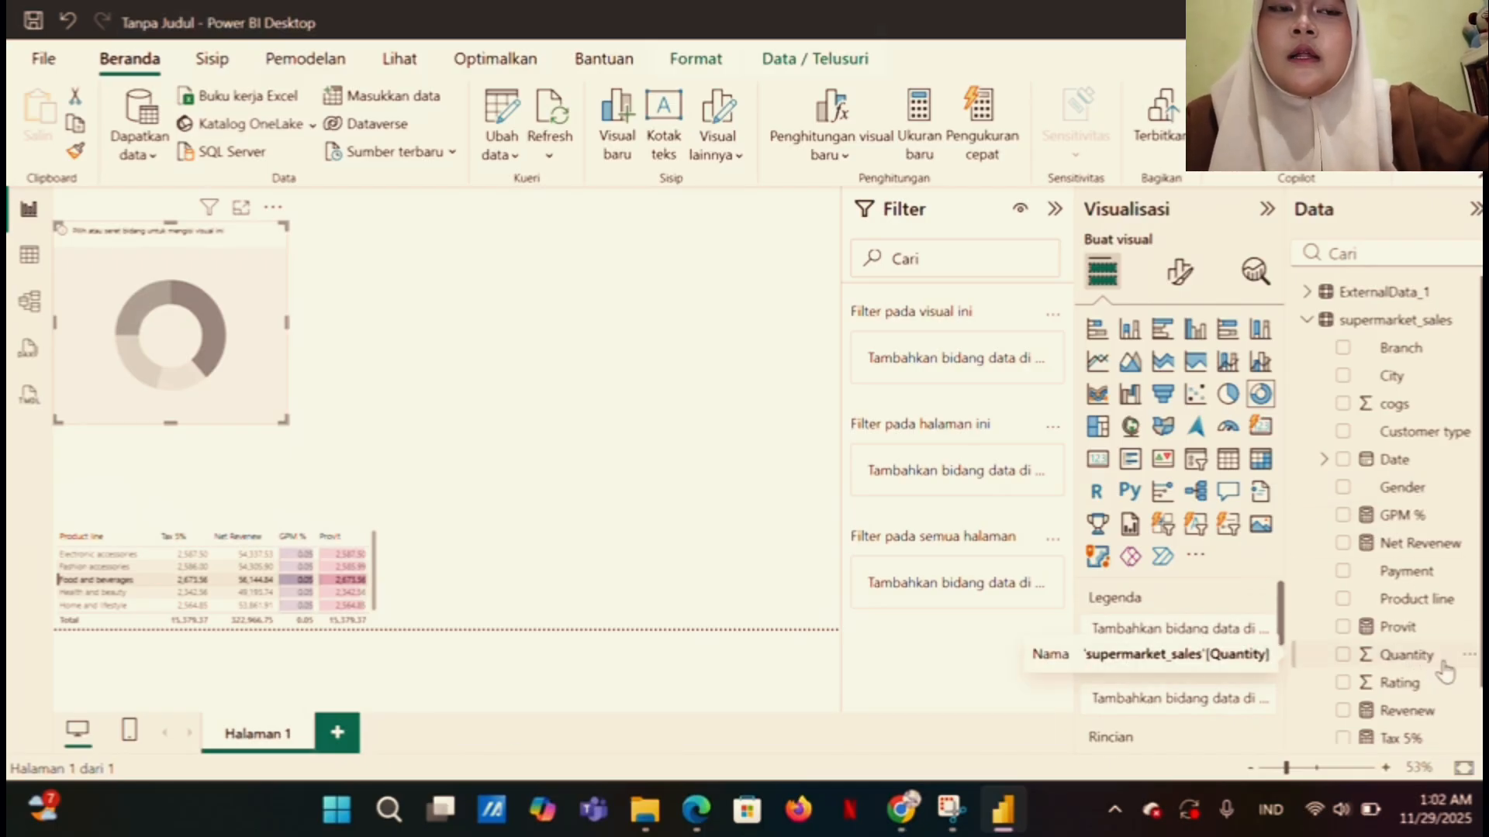
pyautogui.moveTo(1417, 665); pyautogui.dragTo(1210, 702)
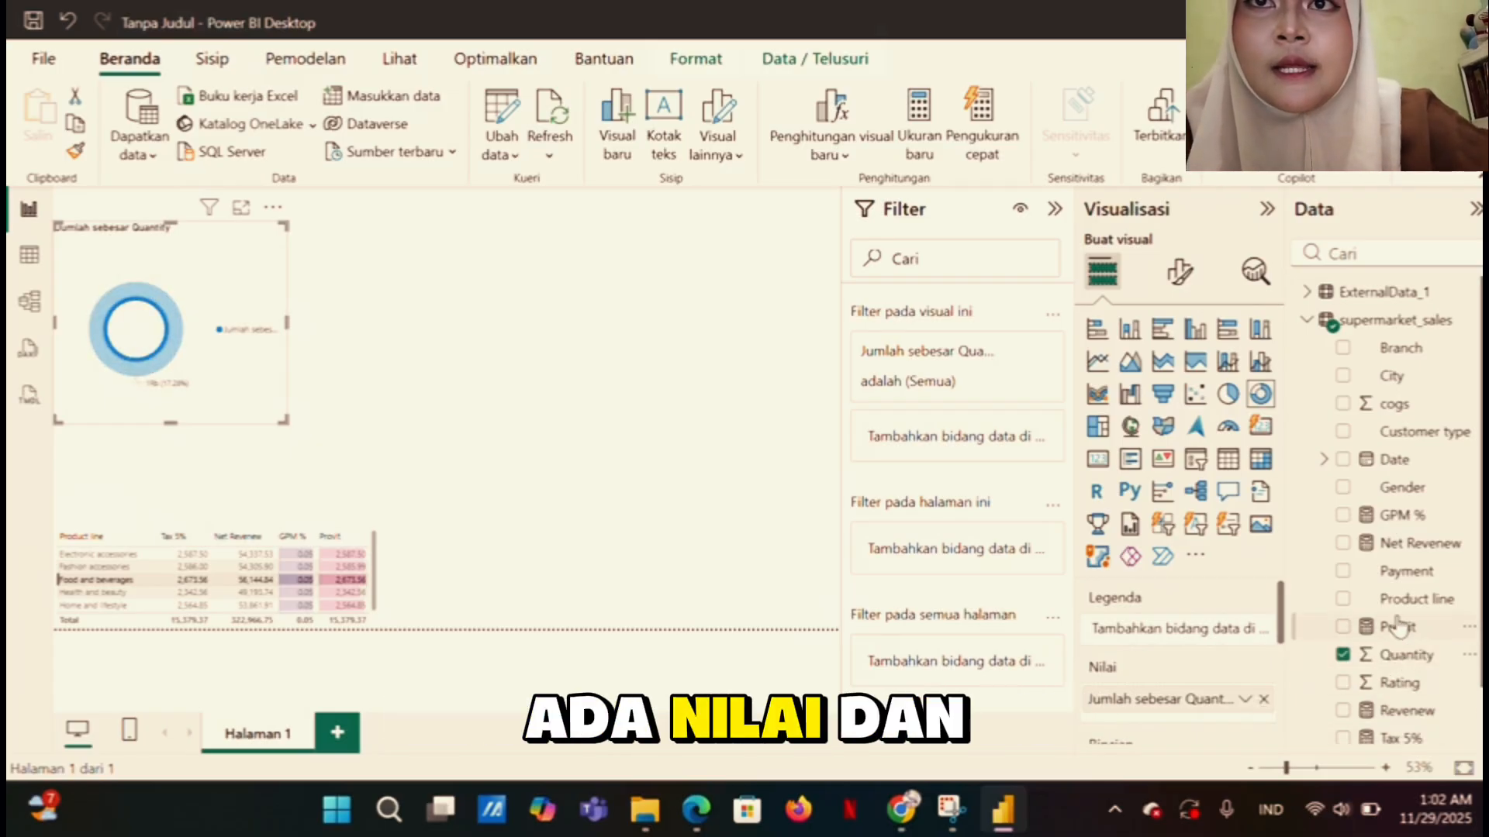
pyautogui.scroll(-2, 1405, 680)
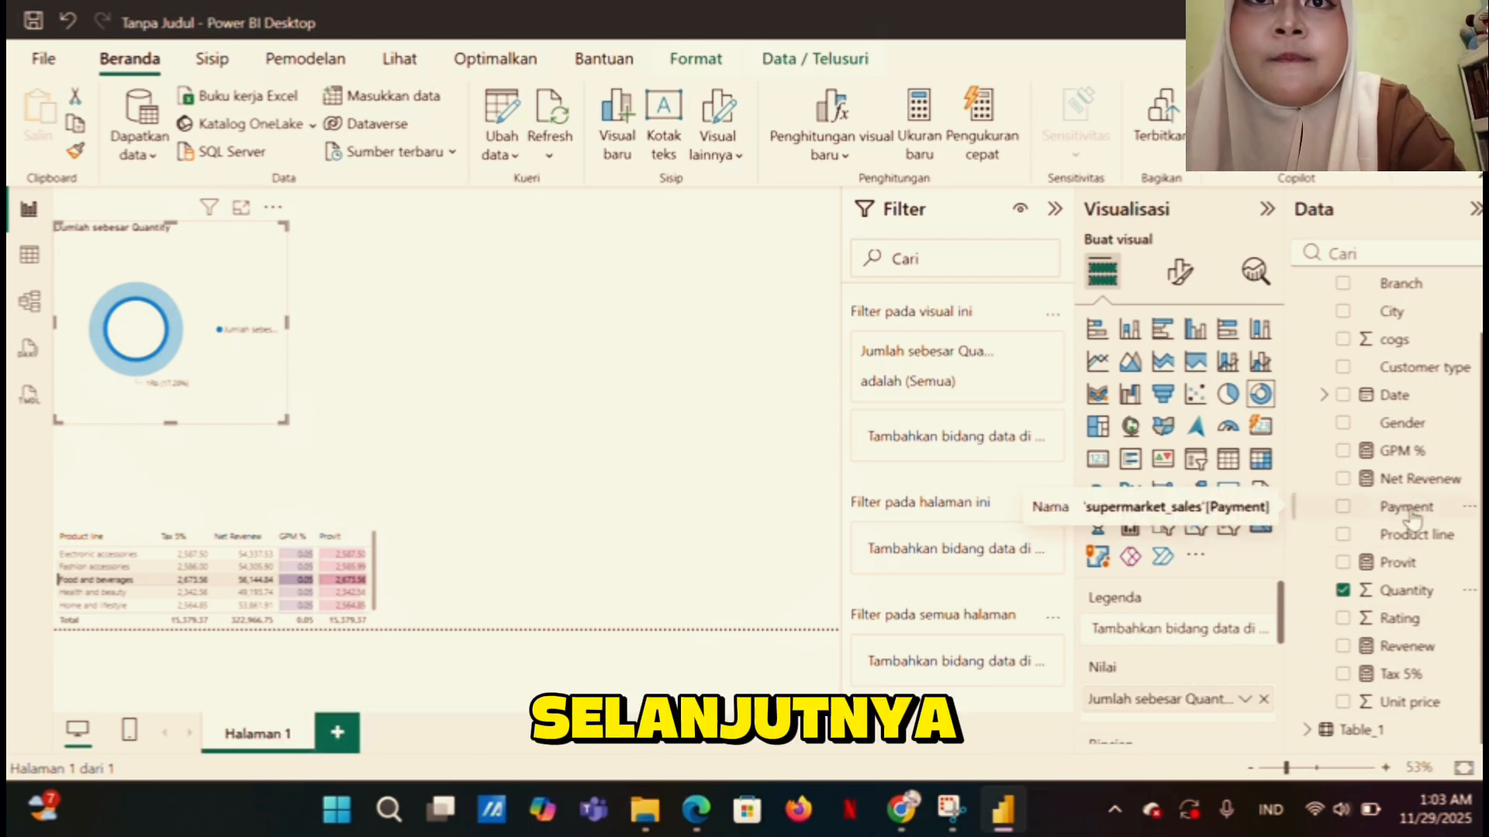
pyautogui.moveTo(1407, 512); pyautogui.dragTo(1221, 632)
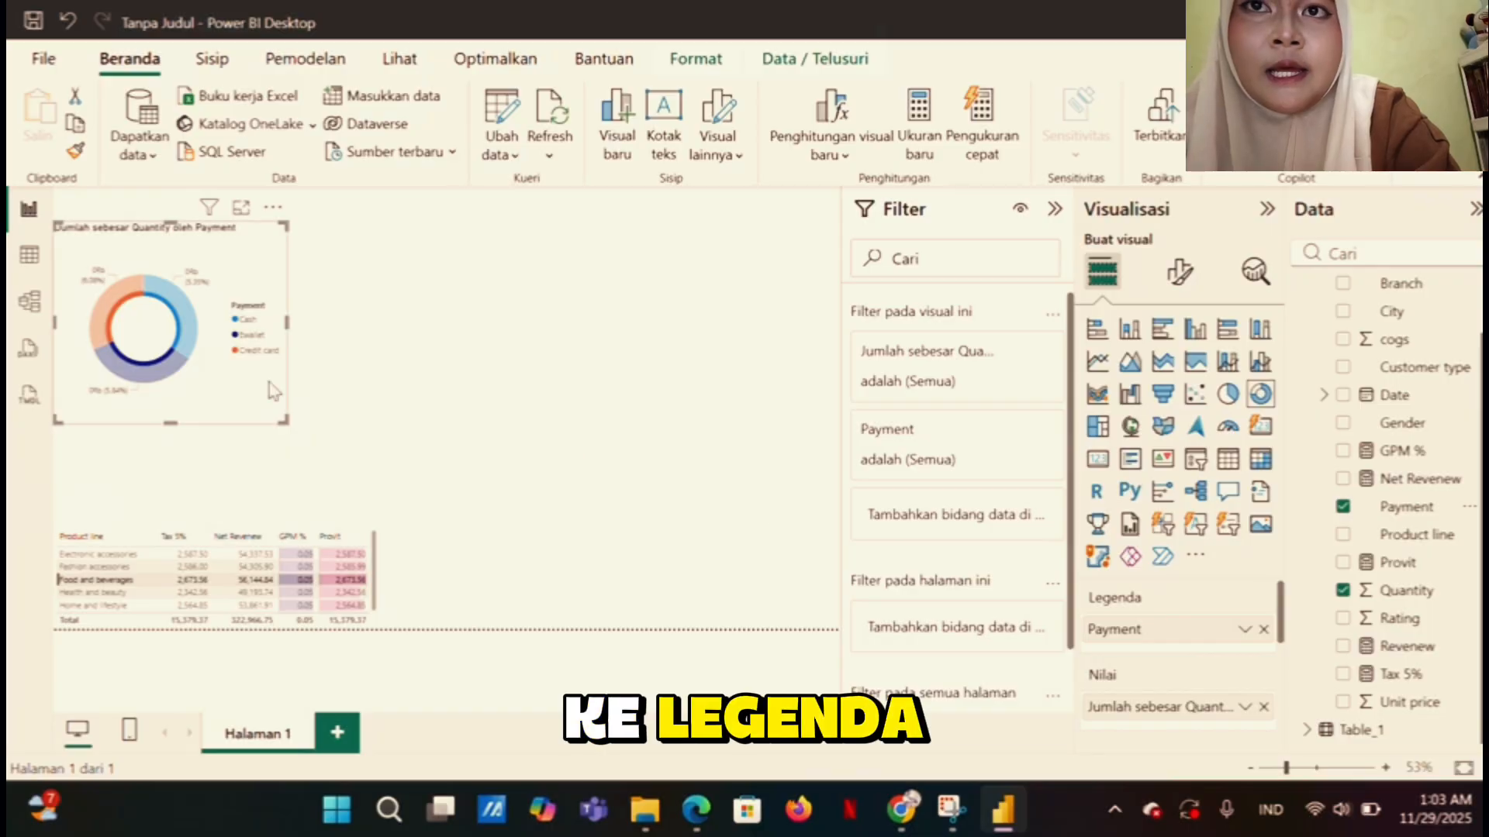
pyautogui.moveTo(207, 358); pyautogui.dragTo(237, 431)
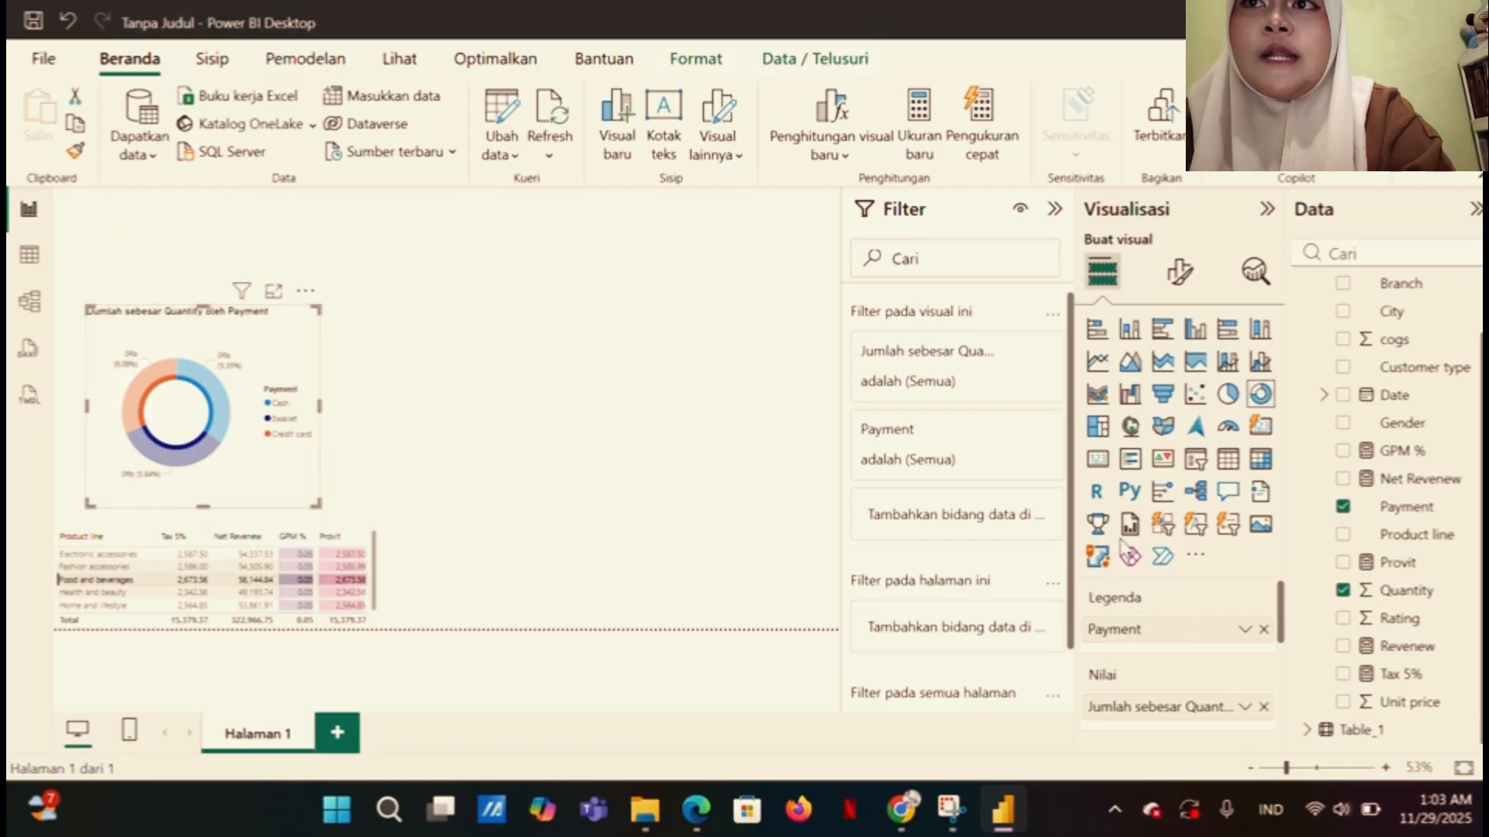
# Set the donut chart's title font to Times New Roman
pyautogui.click(1178, 274)
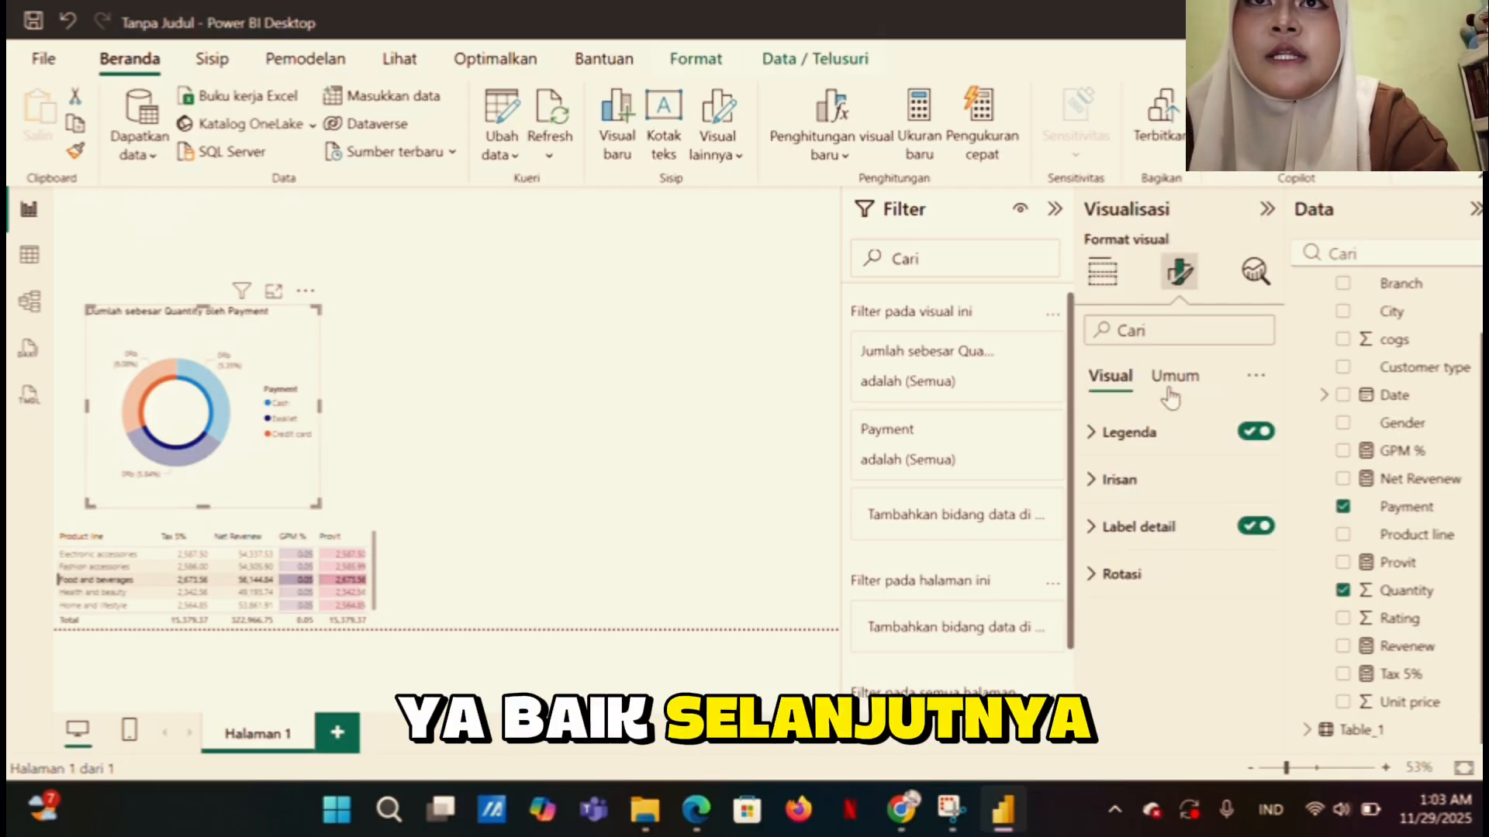
pyautogui.click(1173, 378)
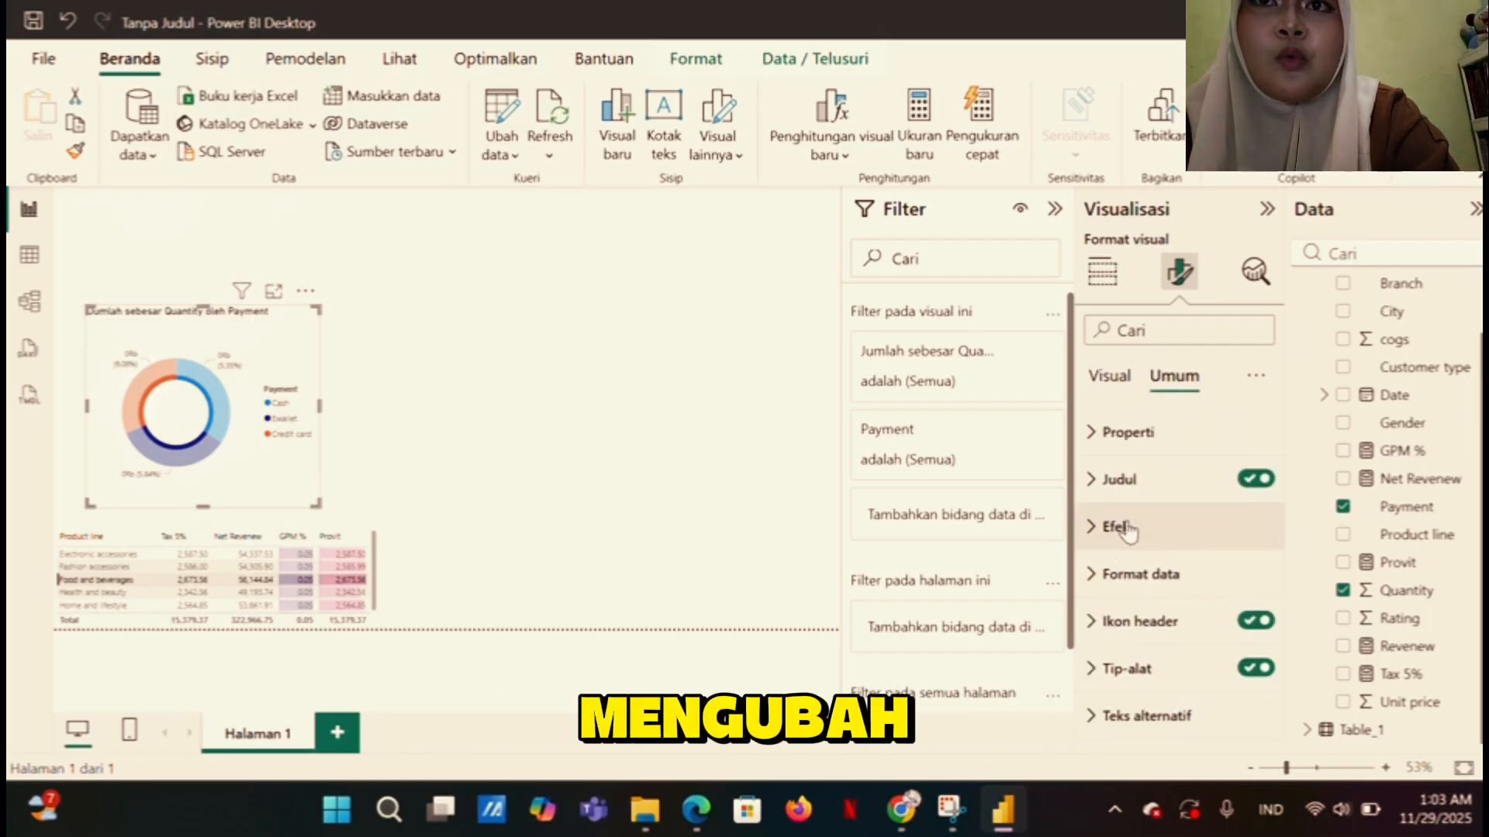
pyautogui.click(1092, 481)
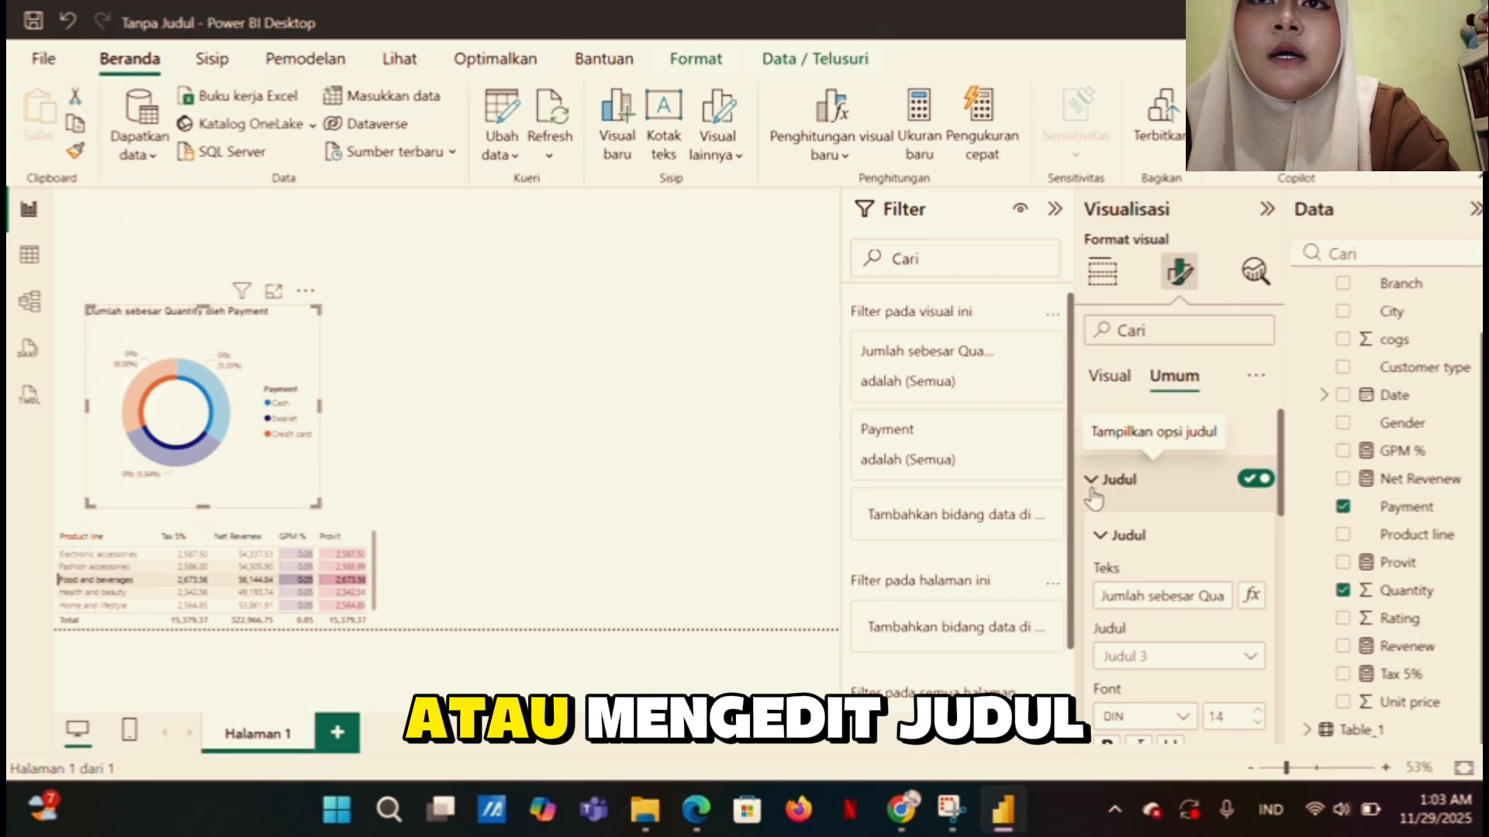
pyautogui.scroll(-1, 1166, 565)
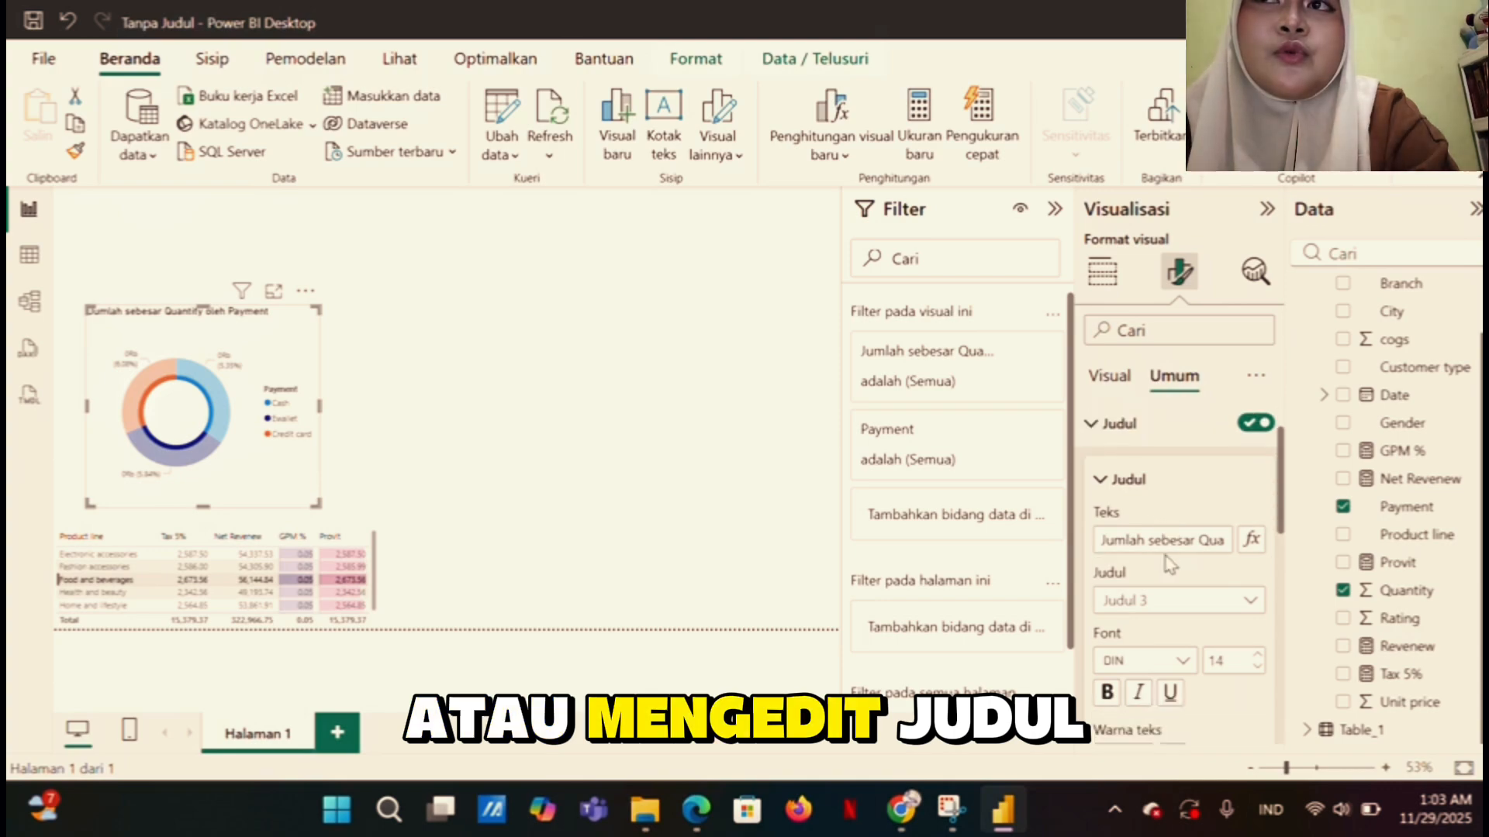
pyautogui.click(1227, 547)
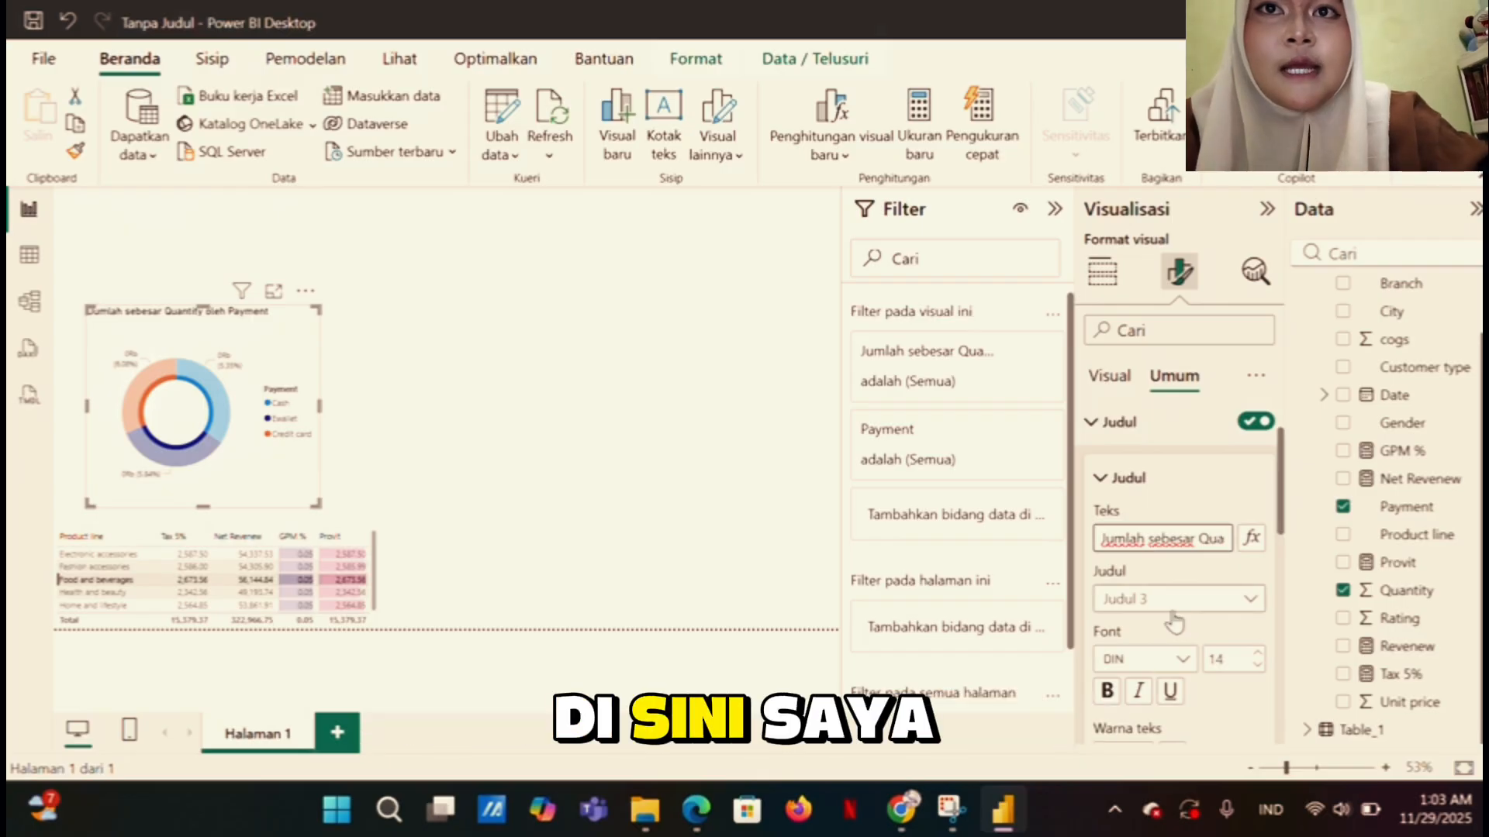
pyautogui.click(1182, 660)
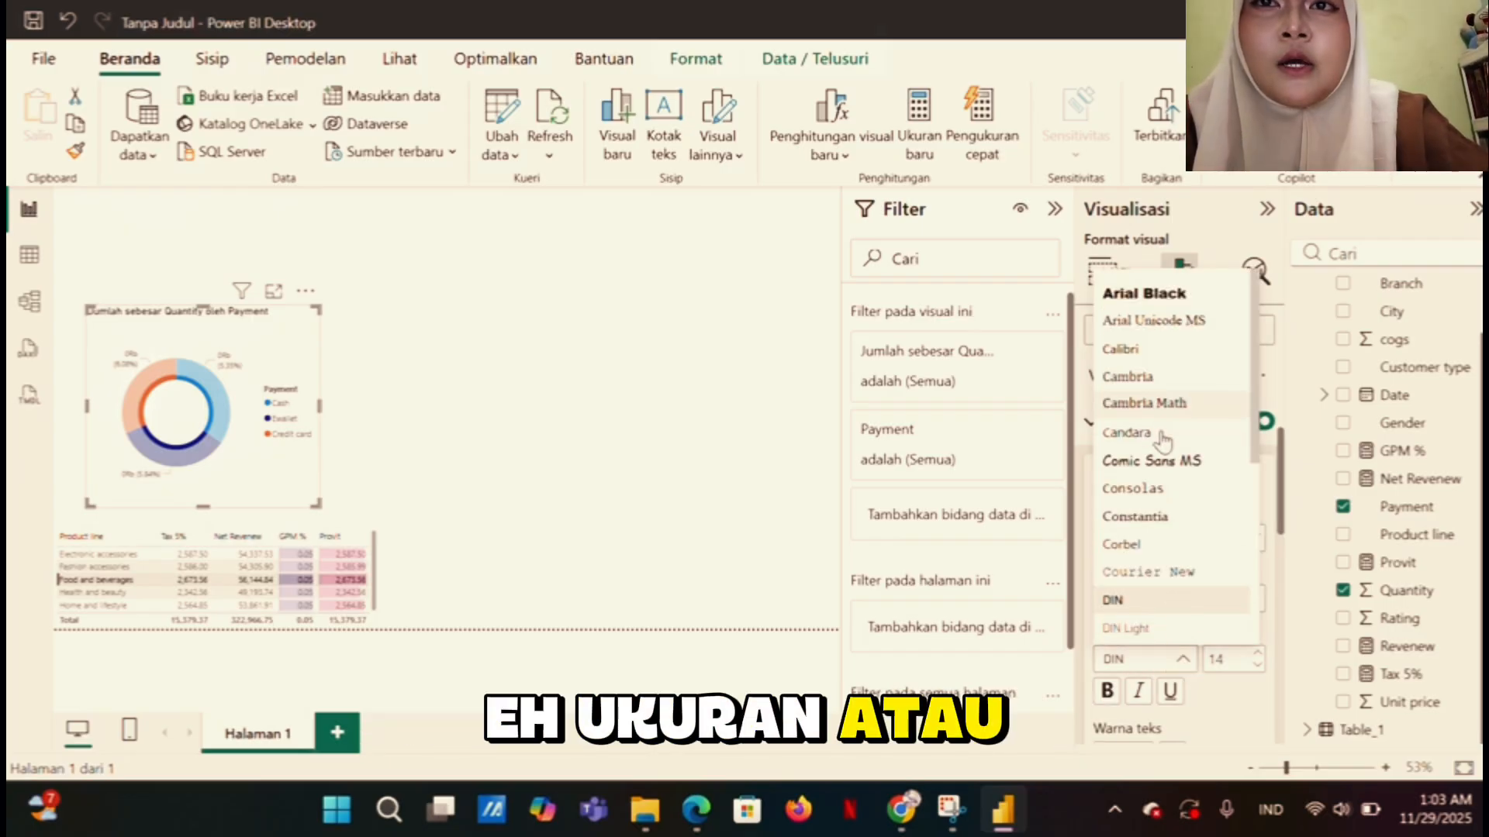
pyautogui.scroll(-4, 1163, 440)
pyautogui.click(1178, 553)
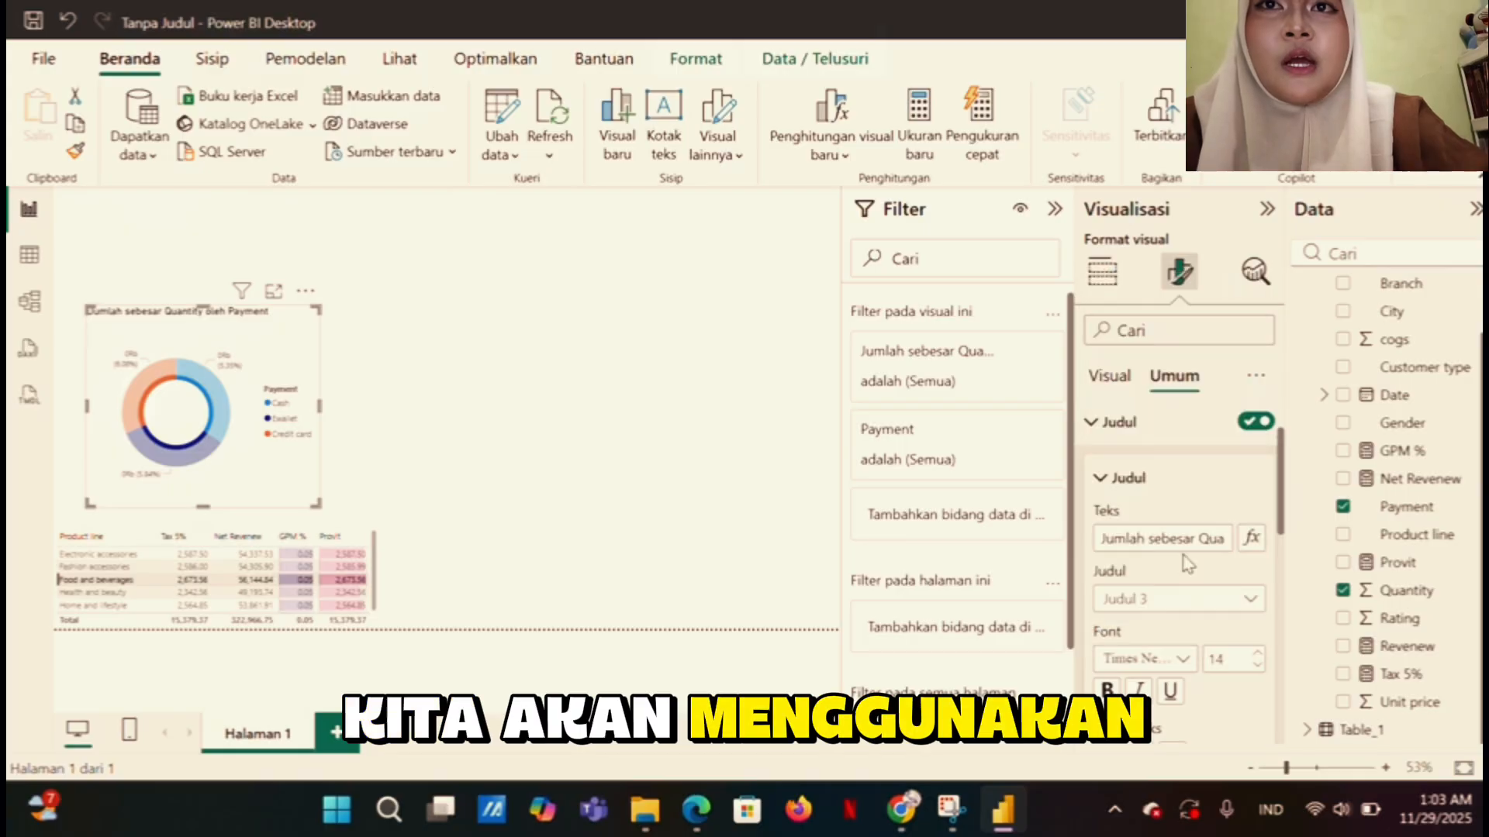
# Set the donut chart's title to size 15, bold and horizontally centered
pyautogui.click(1259, 656)
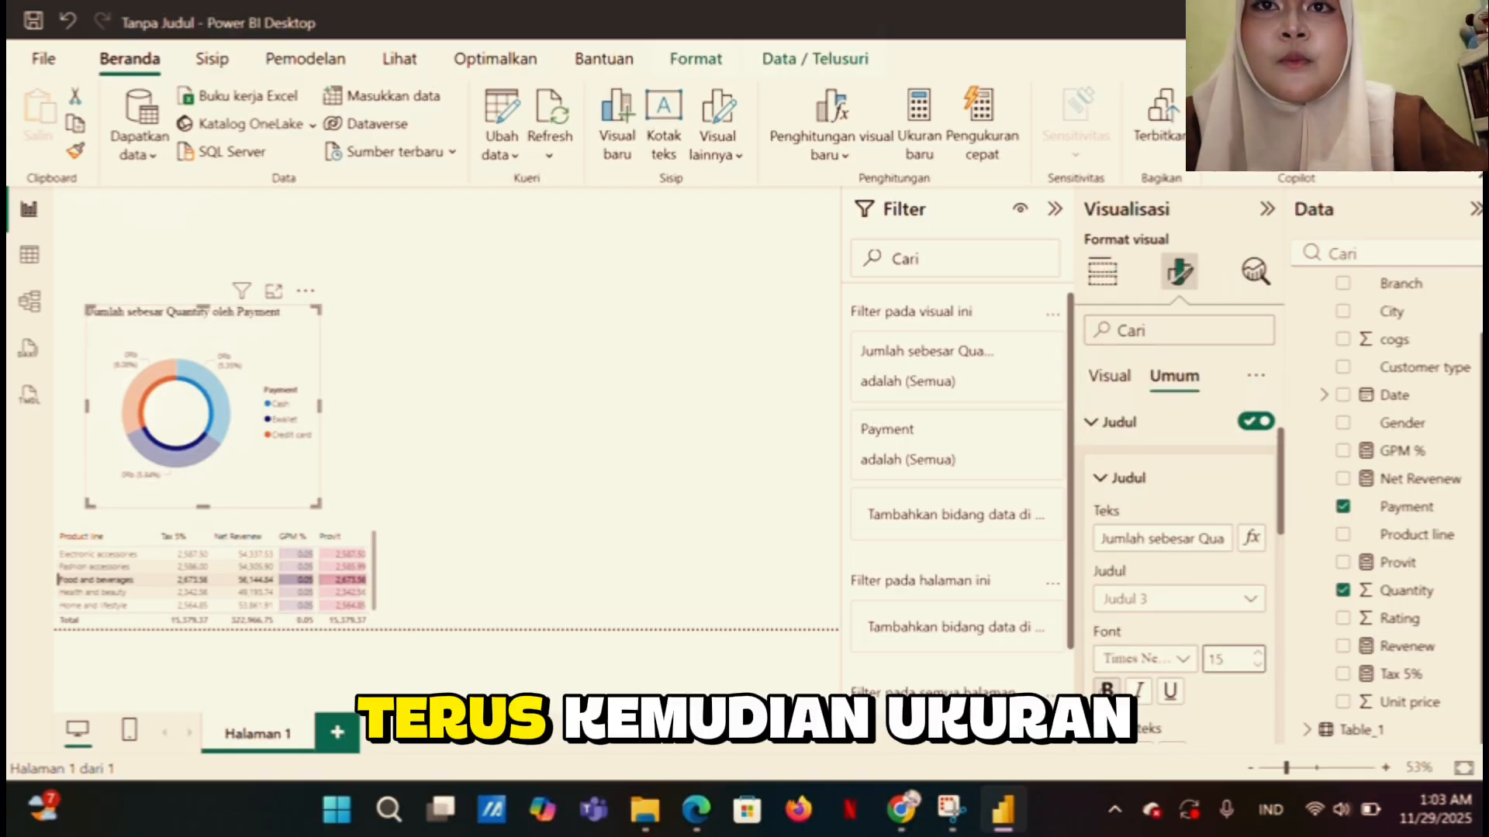
pyautogui.click(1107, 688)
pyautogui.scroll(-3, 1107, 689)
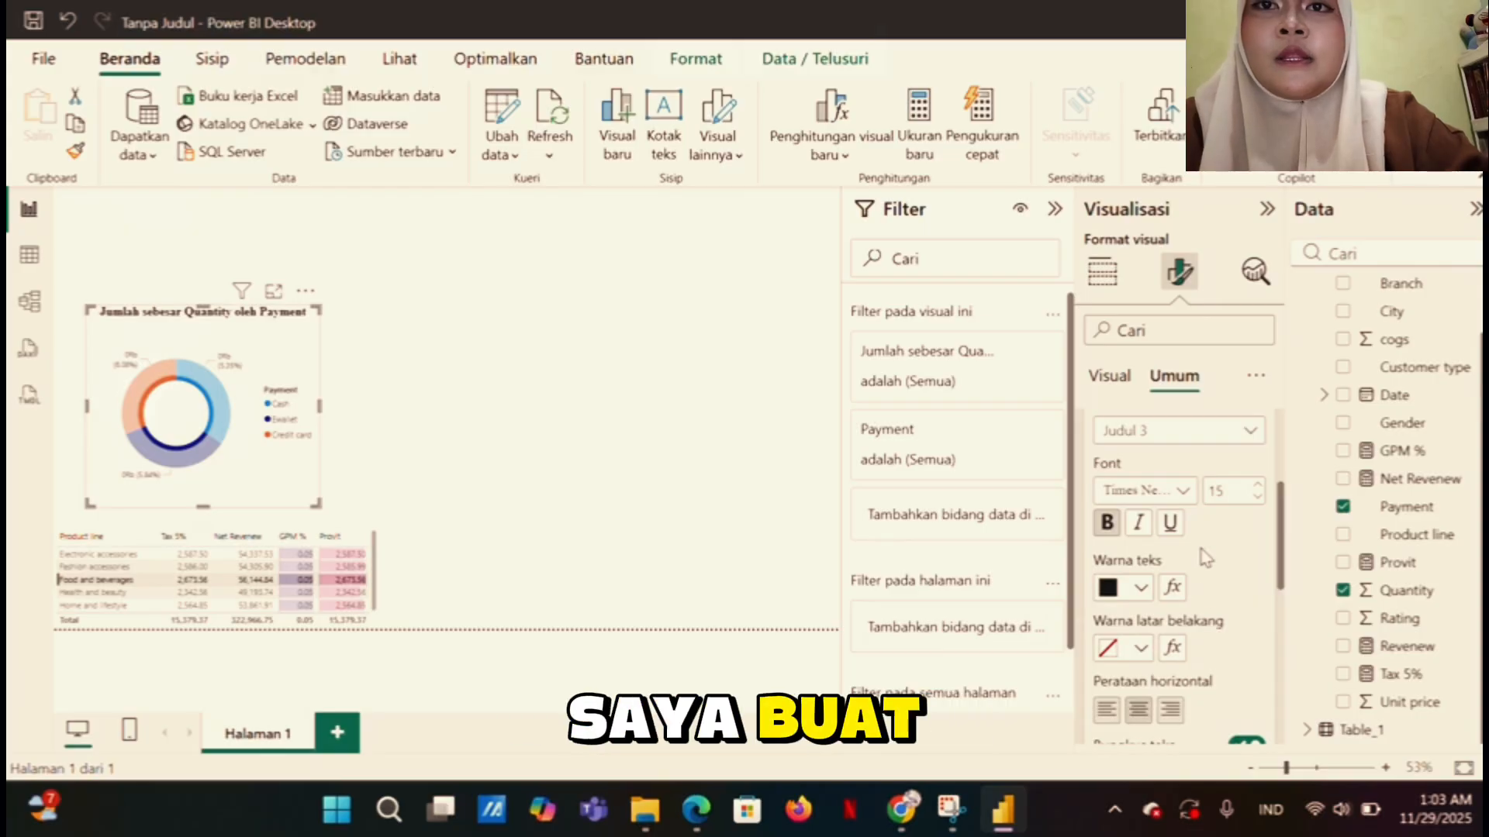
pyautogui.scroll(2, 1209, 589)
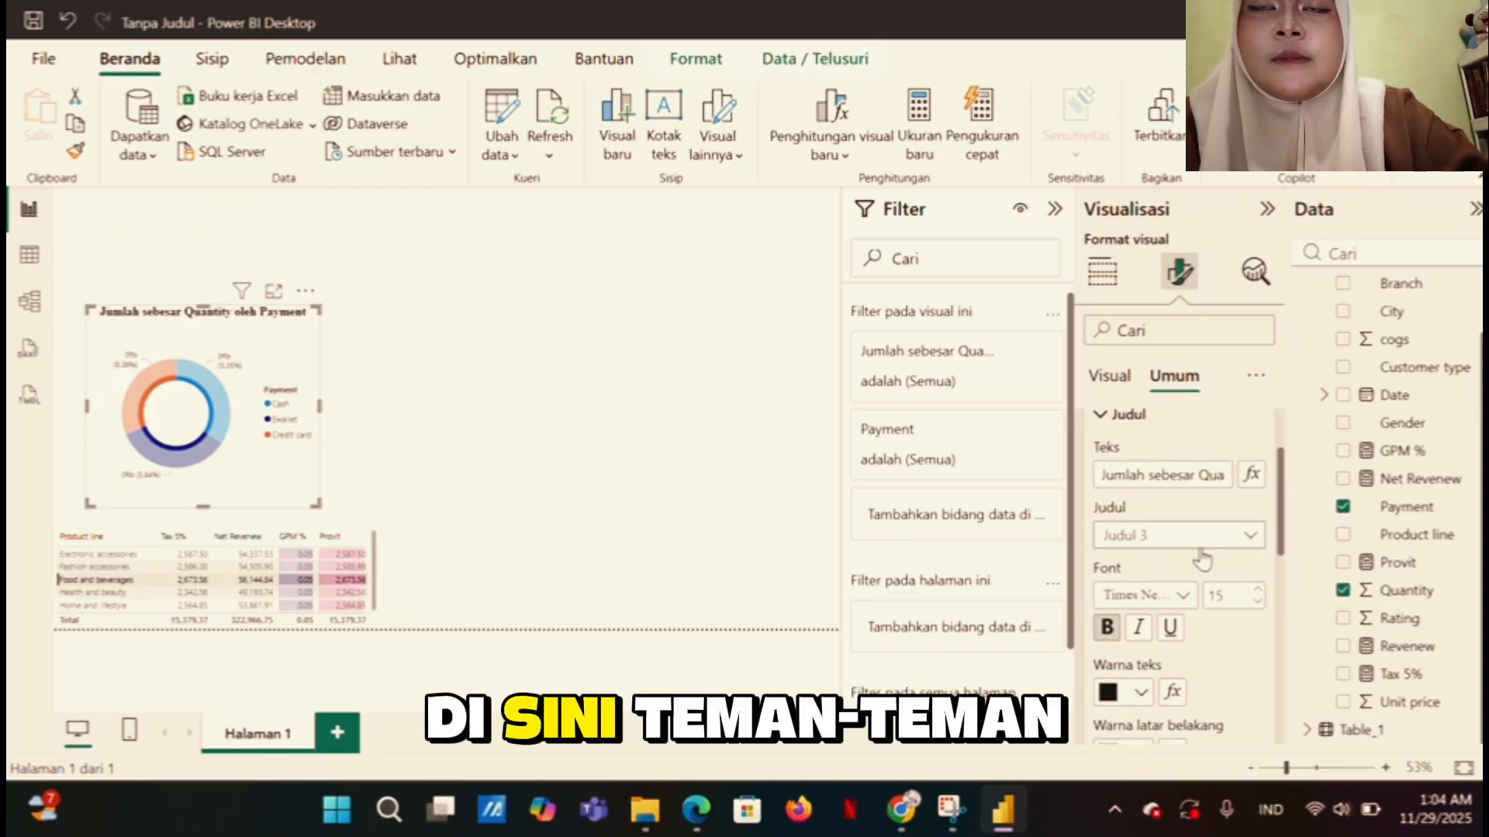
pyautogui.click(1251, 476)
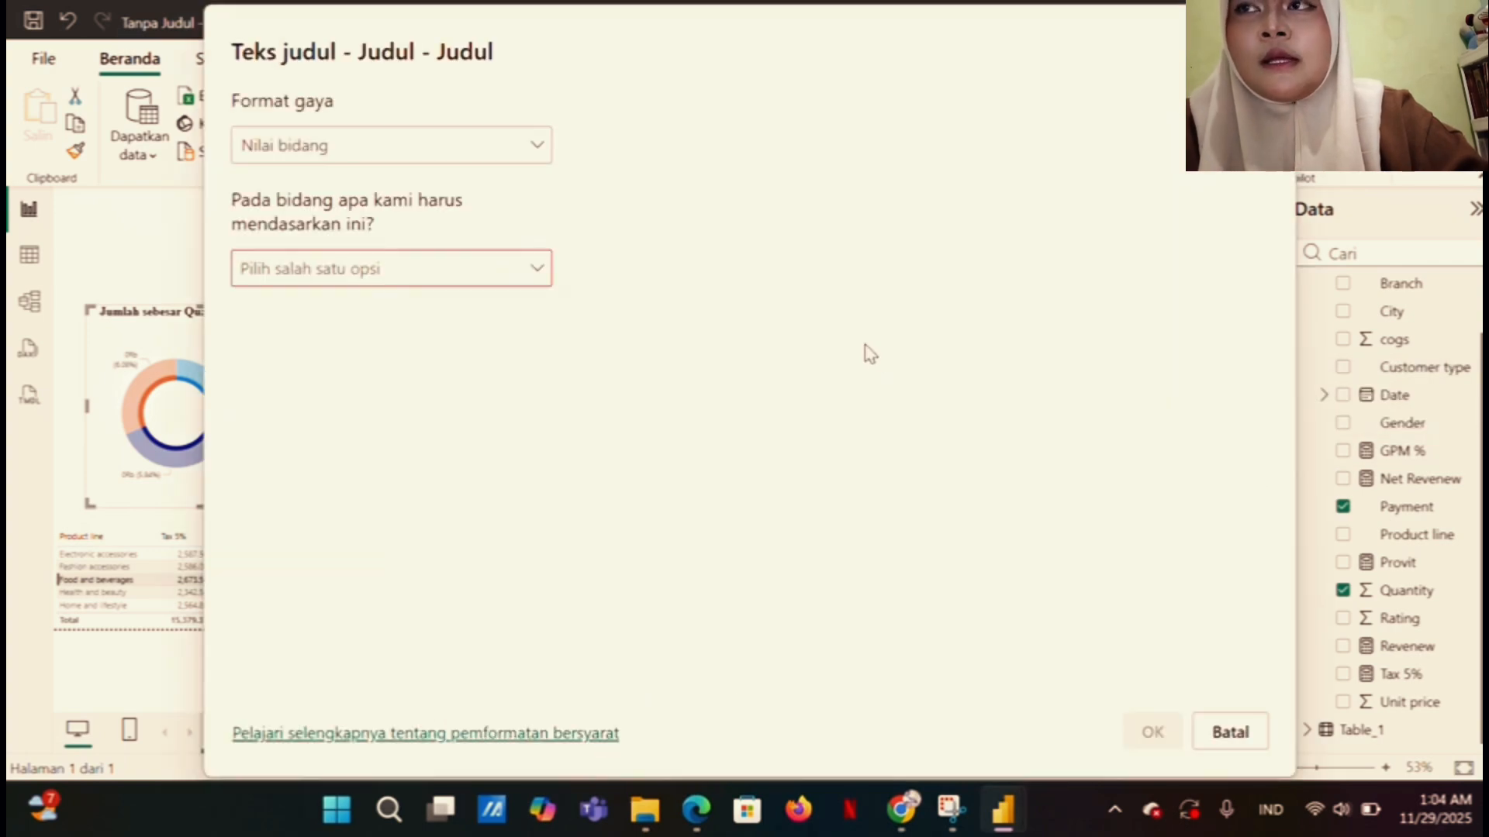
pyautogui.click(541, 147)
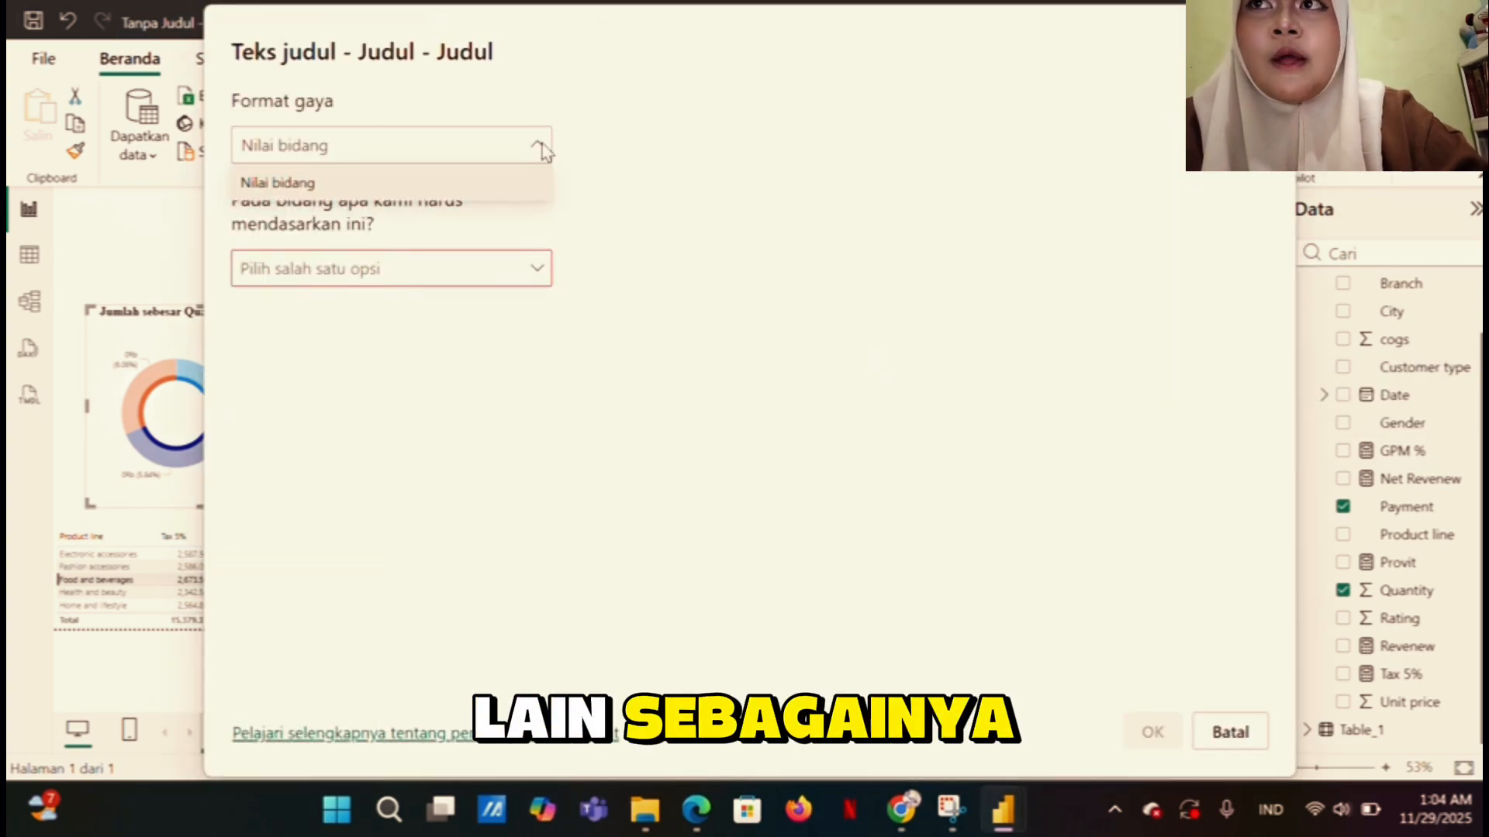
pyautogui.click(540, 147)
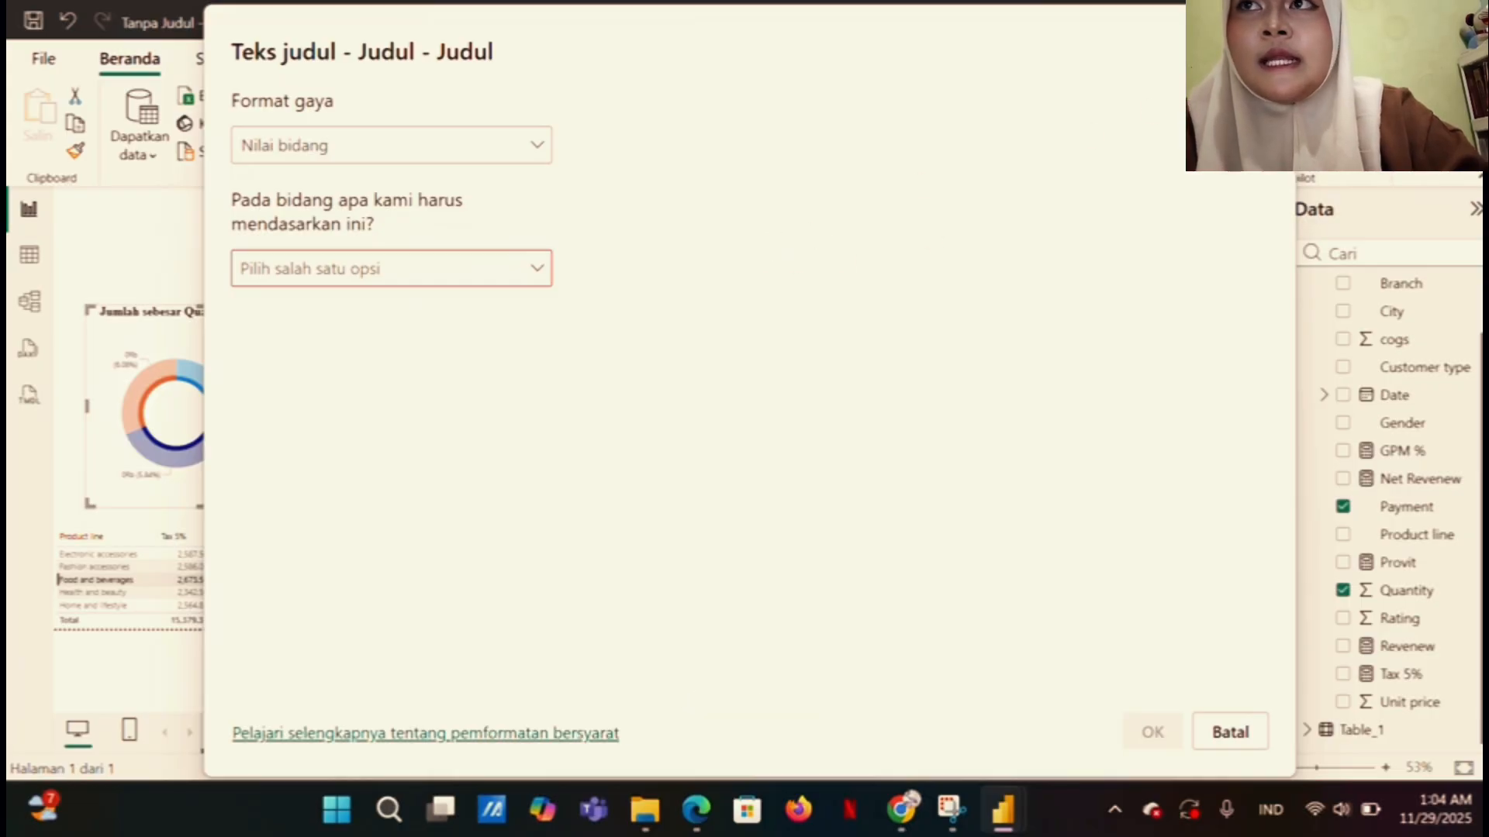
pyautogui.click(1270, 37)
pyautogui.scroll(-1, 1140, 712)
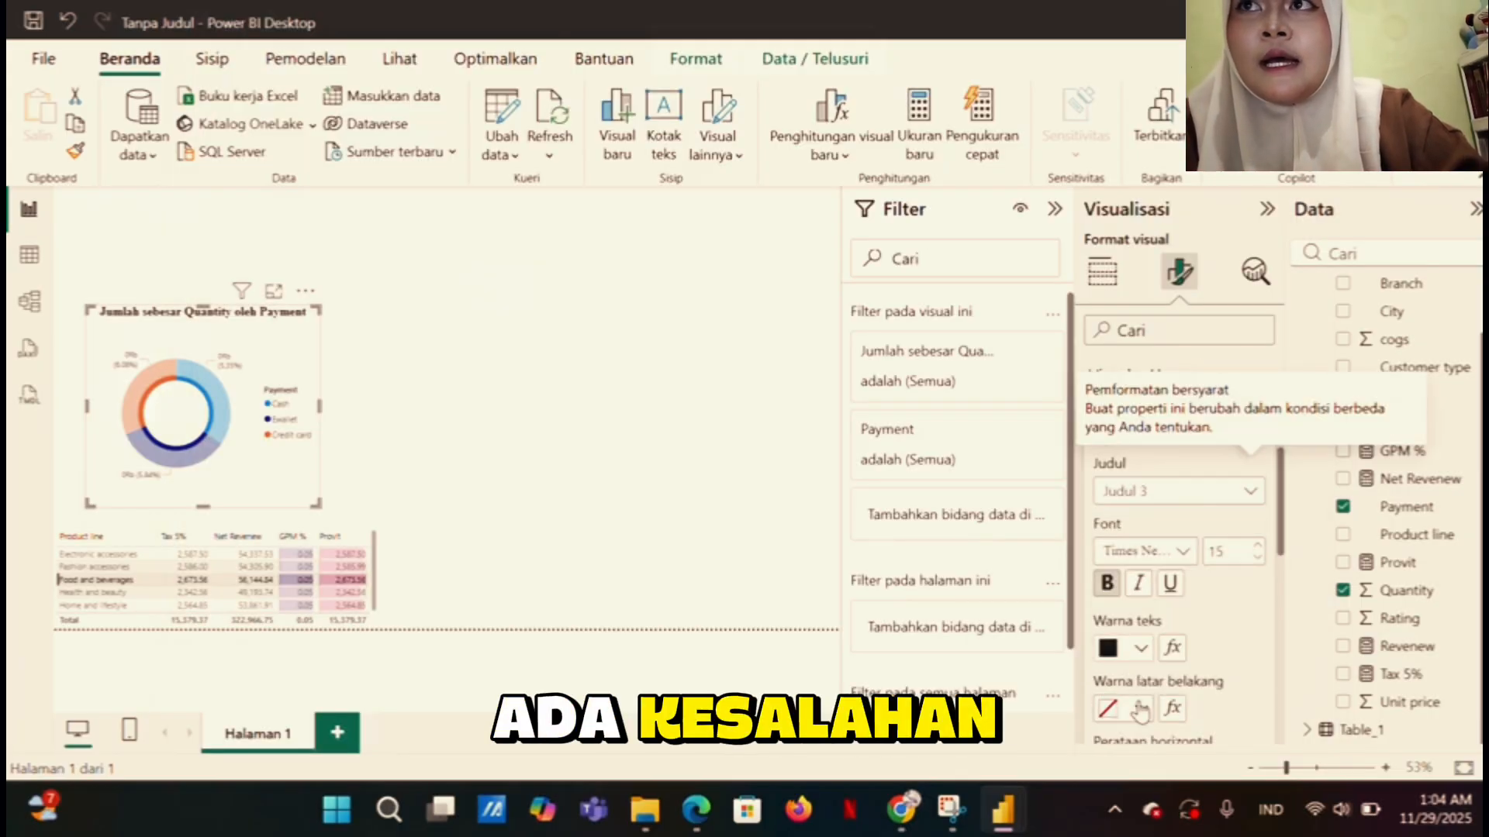
pyautogui.scroll(-2, 1140, 711)
pyautogui.scroll(5, 1138, 710)
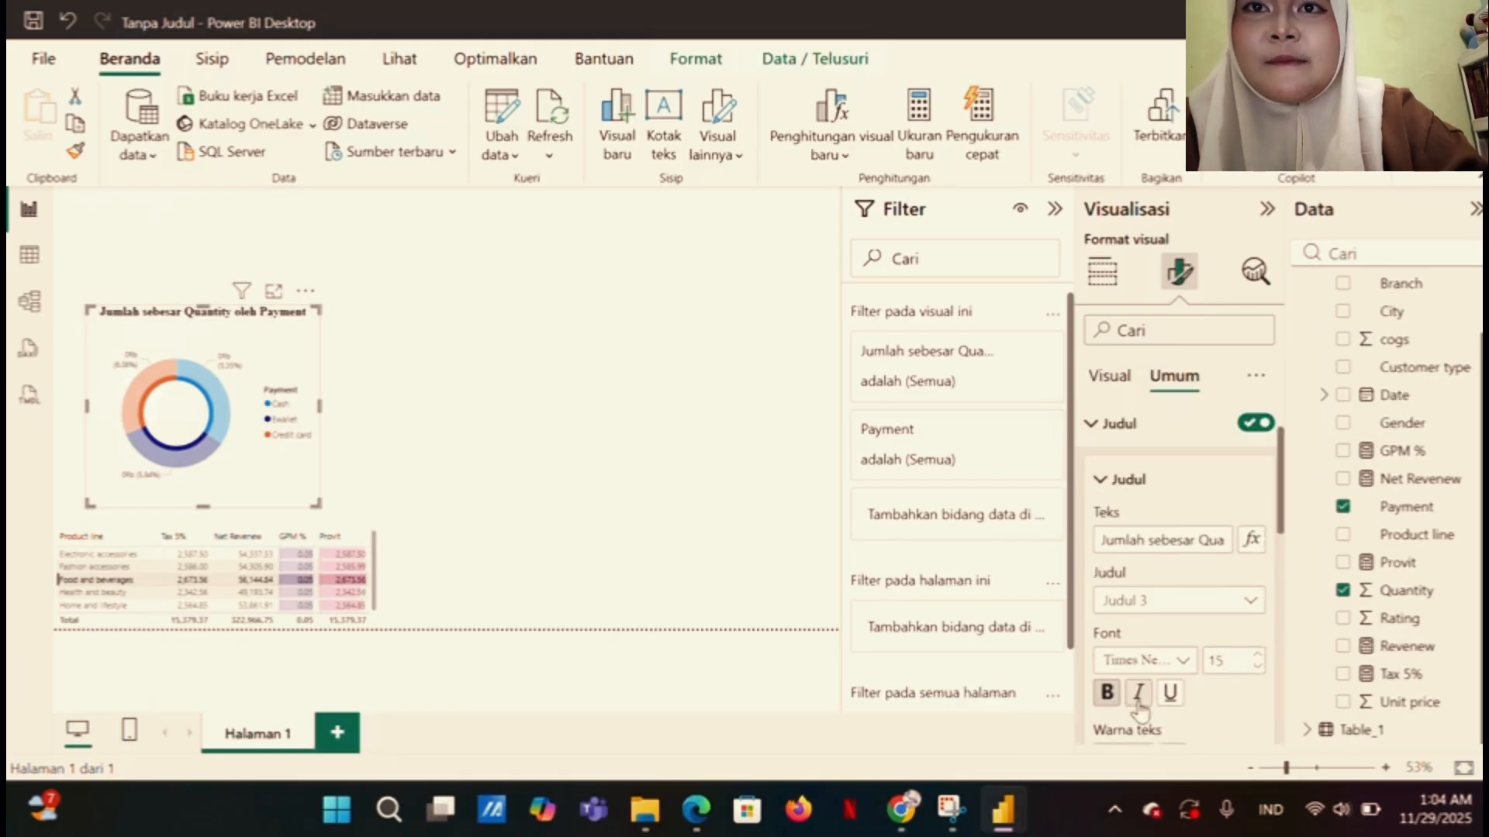
pyautogui.scroll(1, 1139, 707)
pyautogui.scroll(-2, 1140, 712)
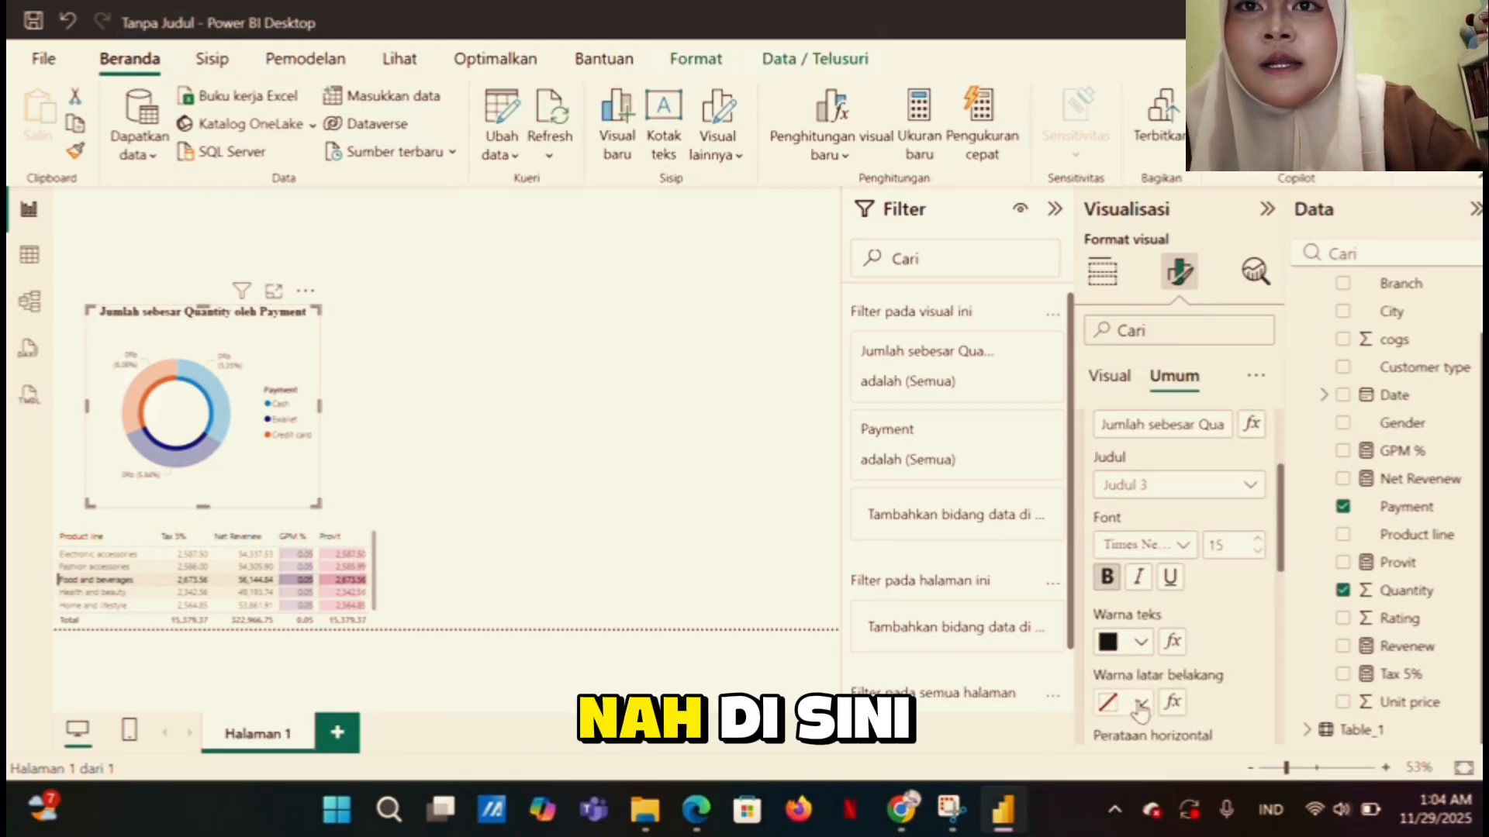
pyautogui.scroll(2, 1139, 707)
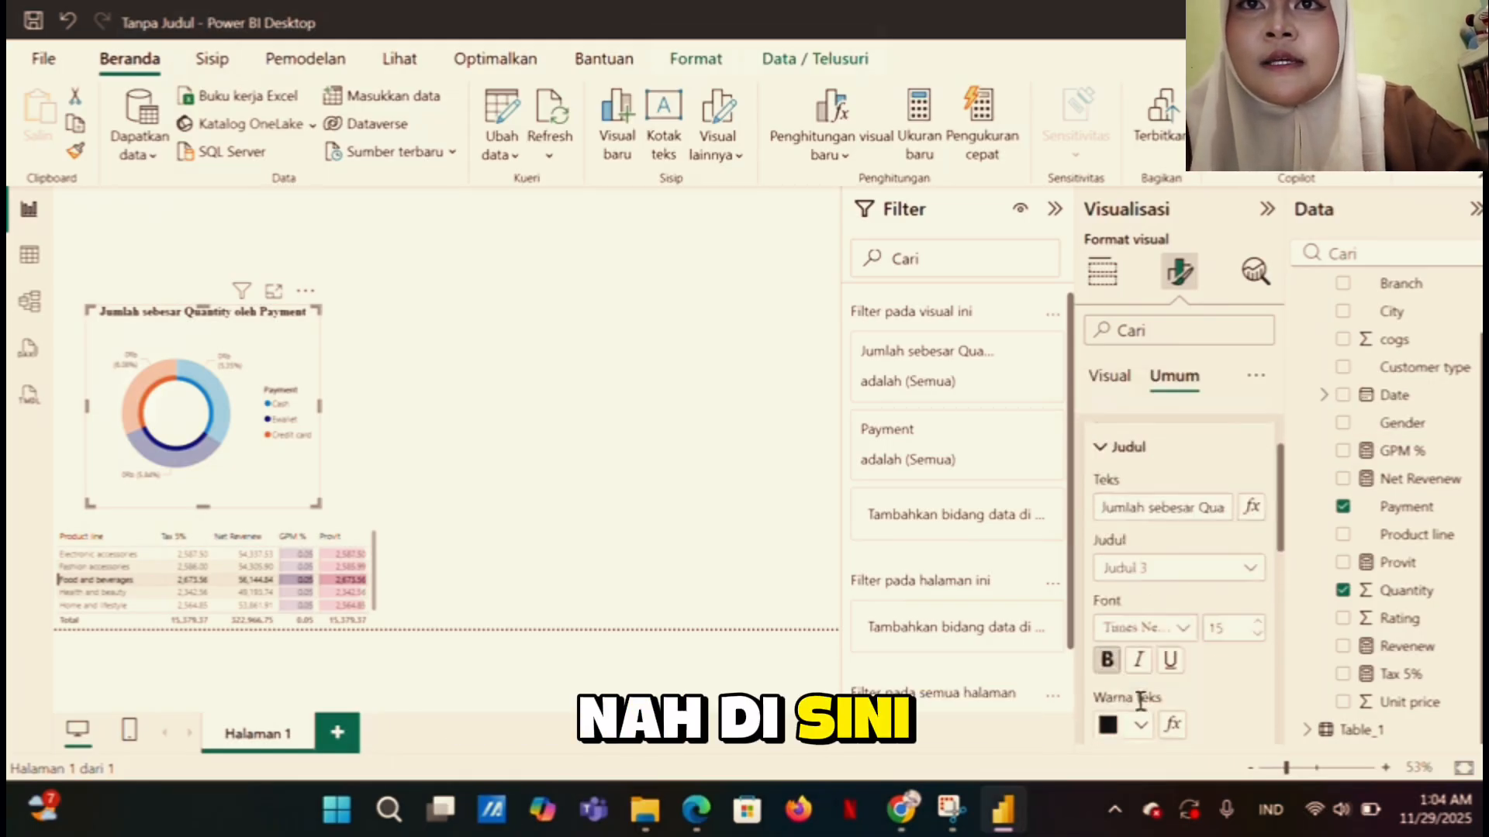
pyautogui.click(703, 351)
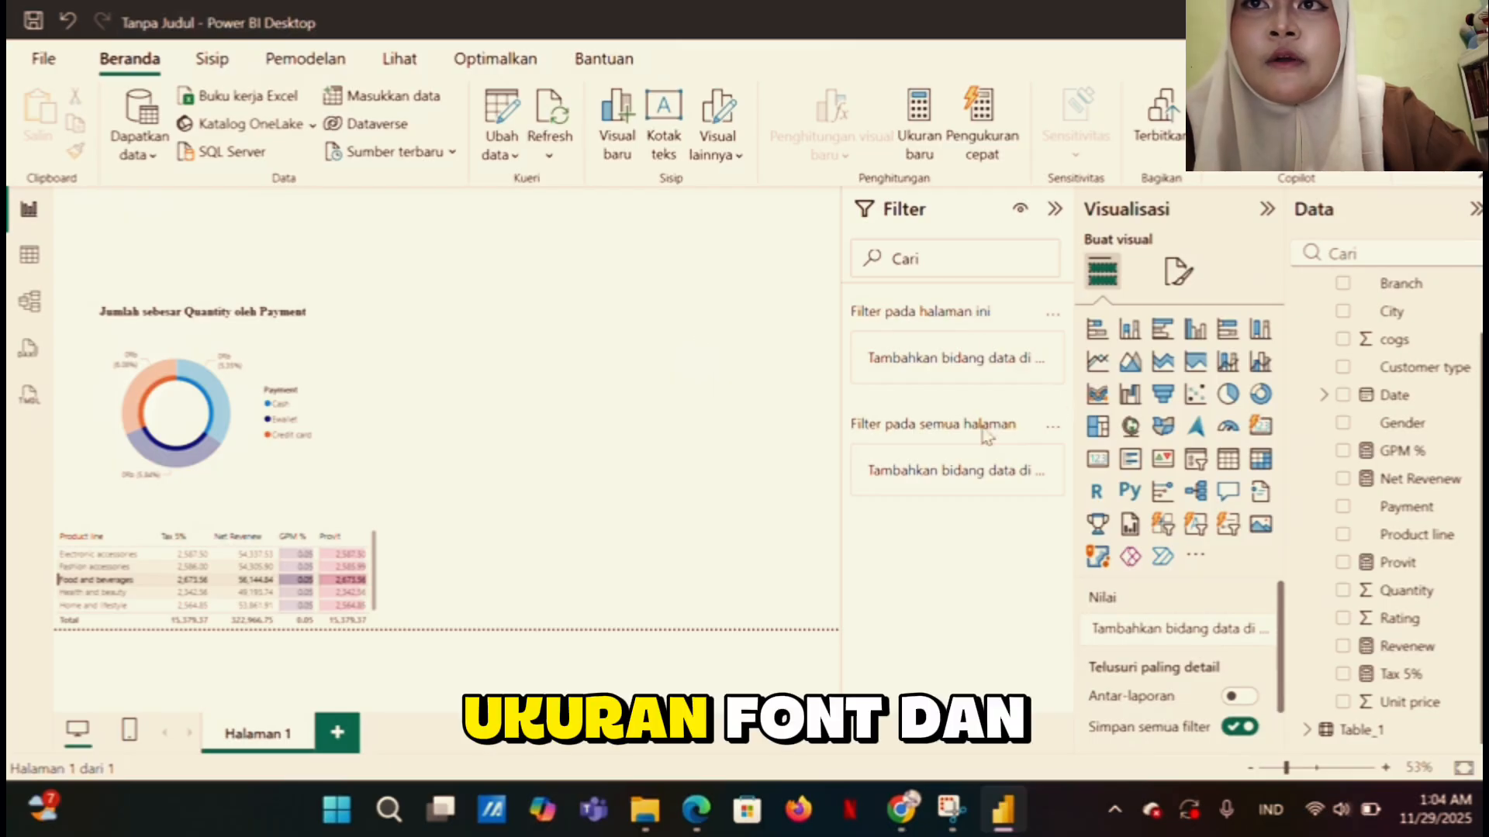
pyautogui.doubleClick(752, 341)
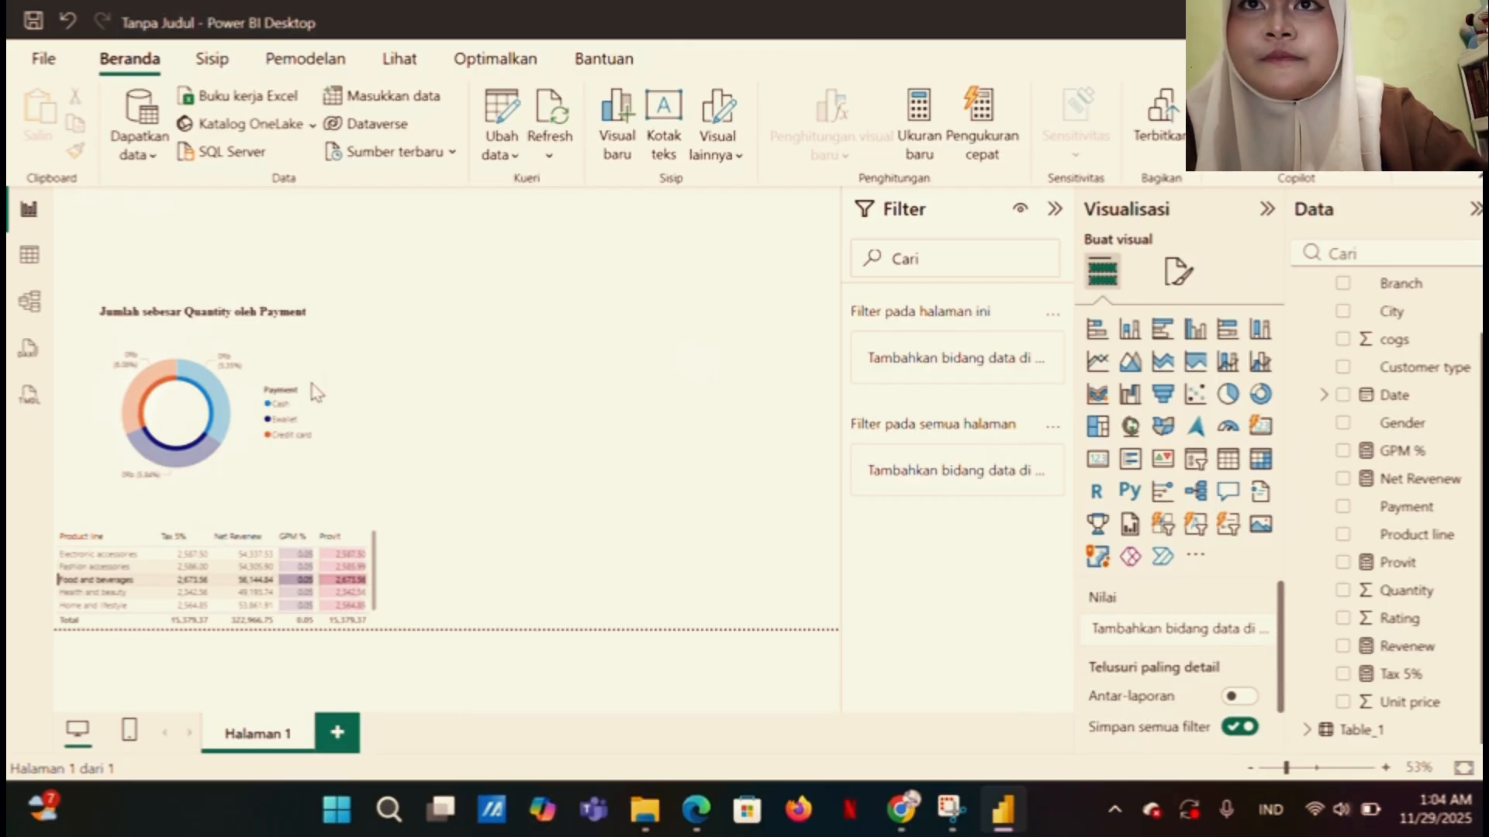
# Move the product-line table up along the page's left side and place the donut chart directly below it
pyautogui.click(150, 353)
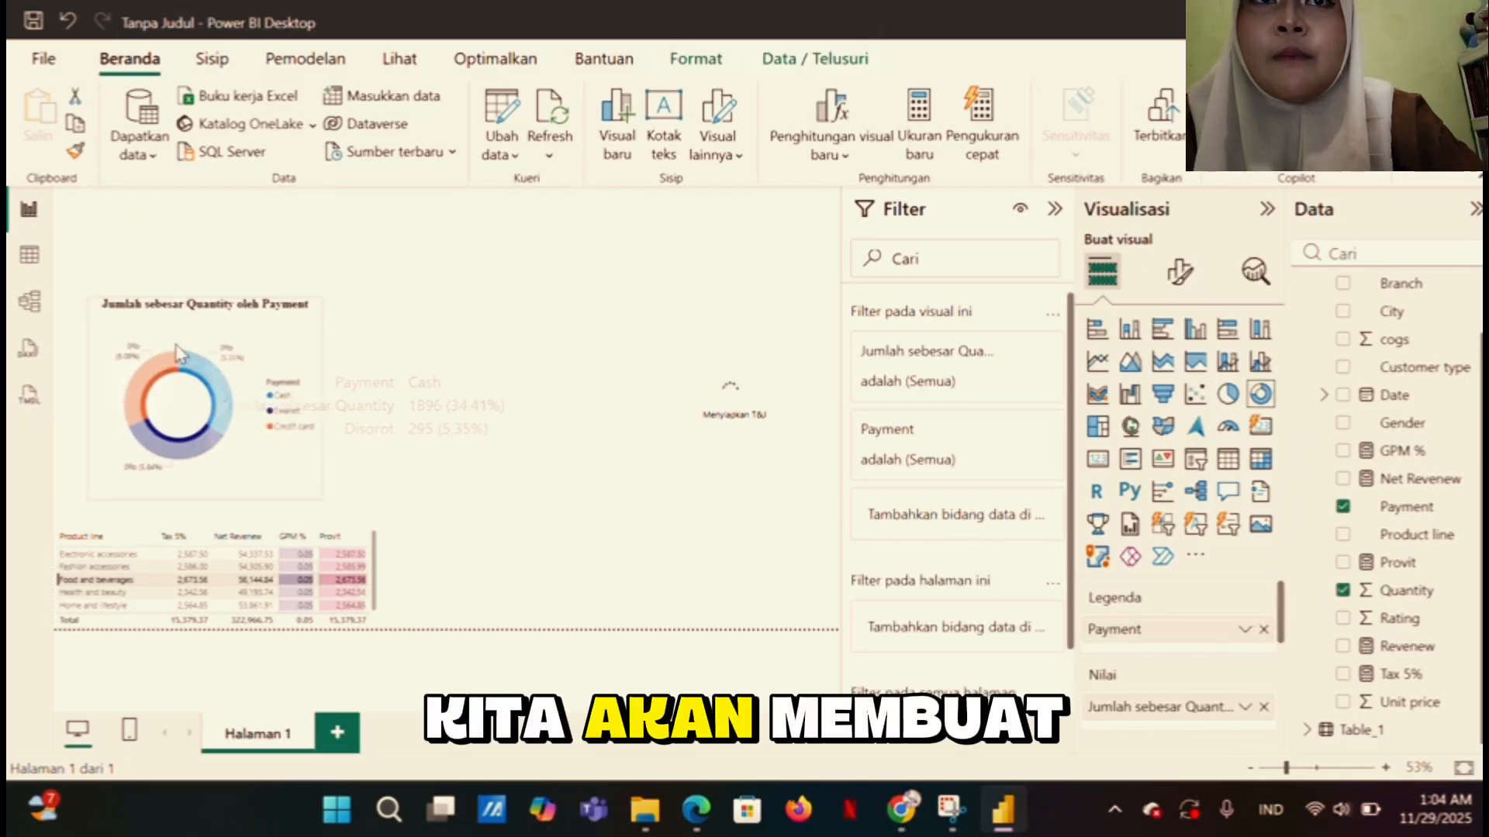
pyautogui.moveTo(149, 307); pyautogui.dragTo(460, 429)
pyautogui.moveTo(237, 583); pyautogui.dragTo(239, 324)
pyautogui.moveTo(428, 485); pyautogui.dragTo(186, 464)
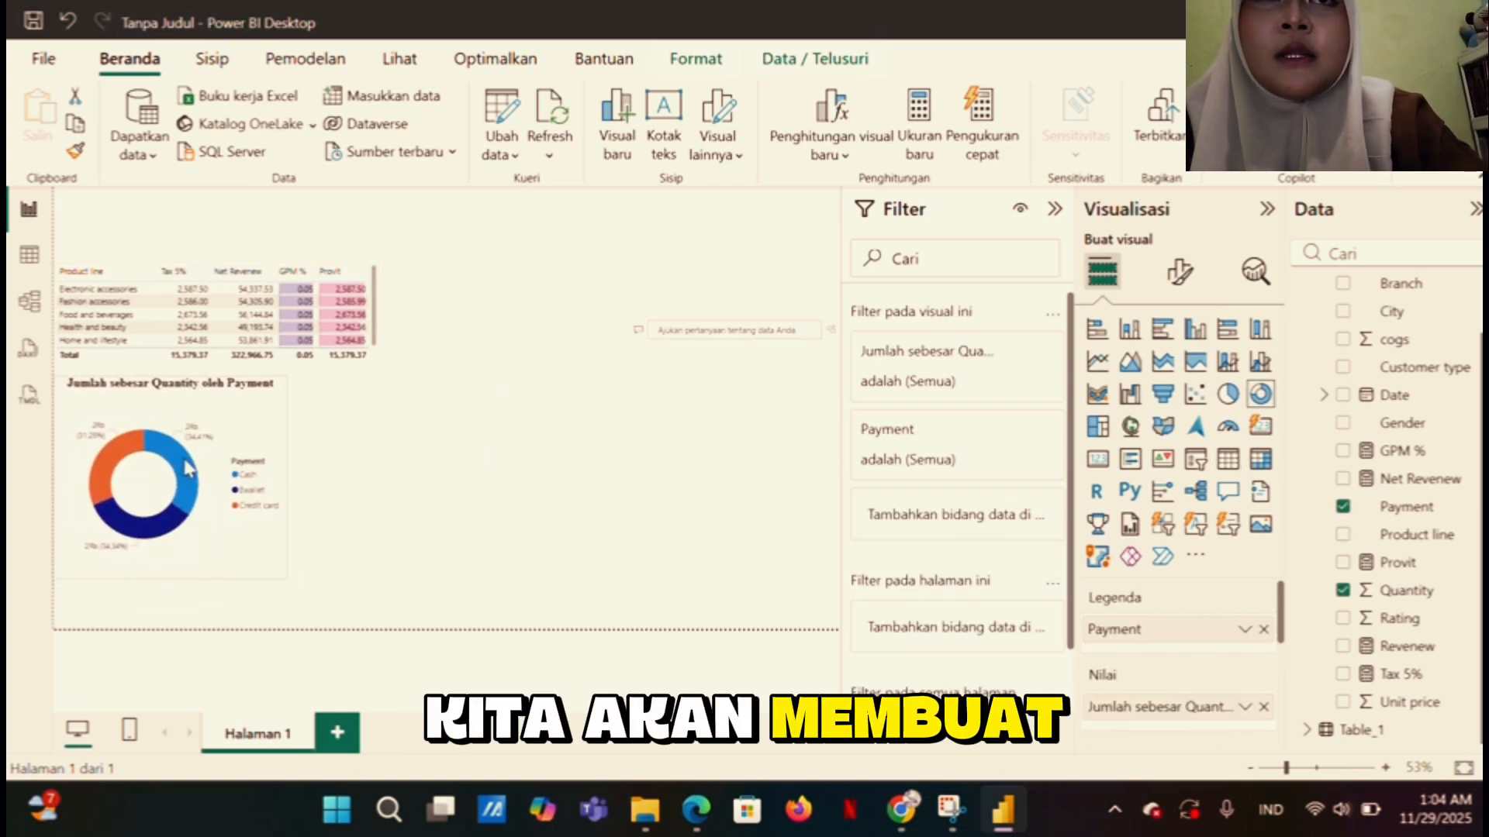
# Delete the empty Q&A visual from the report page
pyautogui.click(733, 418)
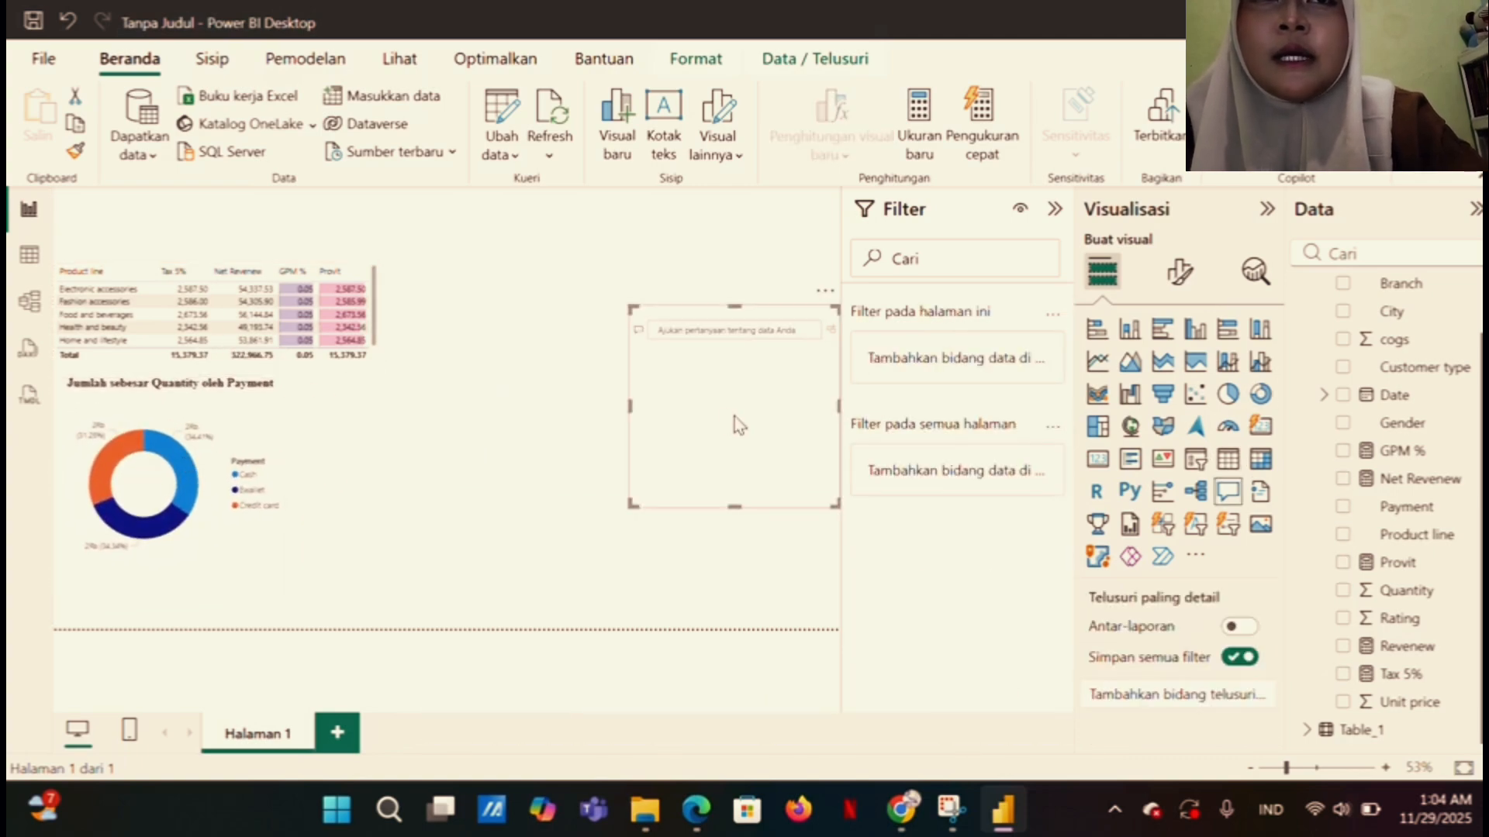
pyautogui.click(597, 482)
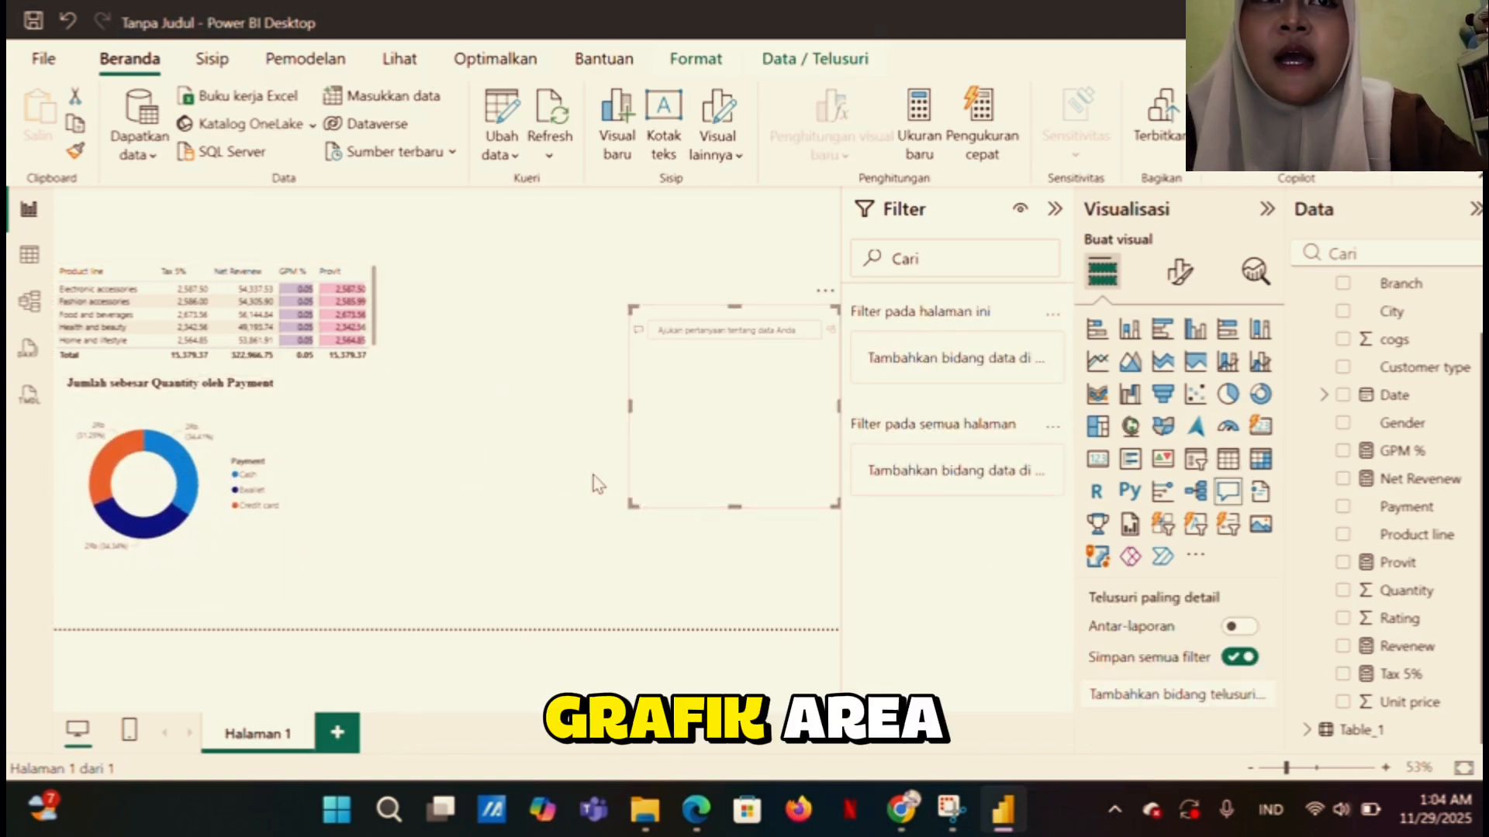
pyautogui.click(728, 342)
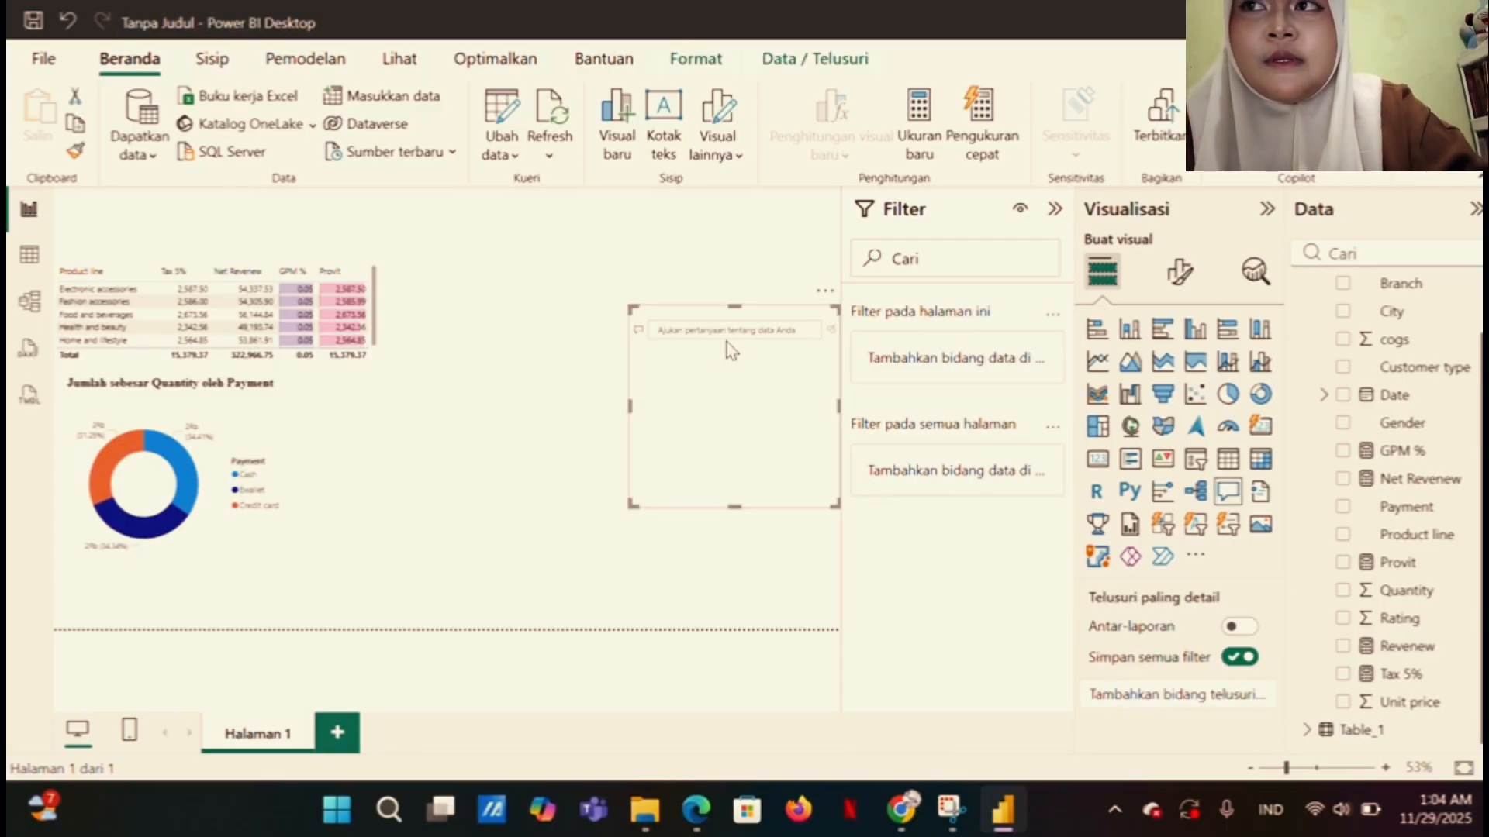
pyautogui.click(822, 293)
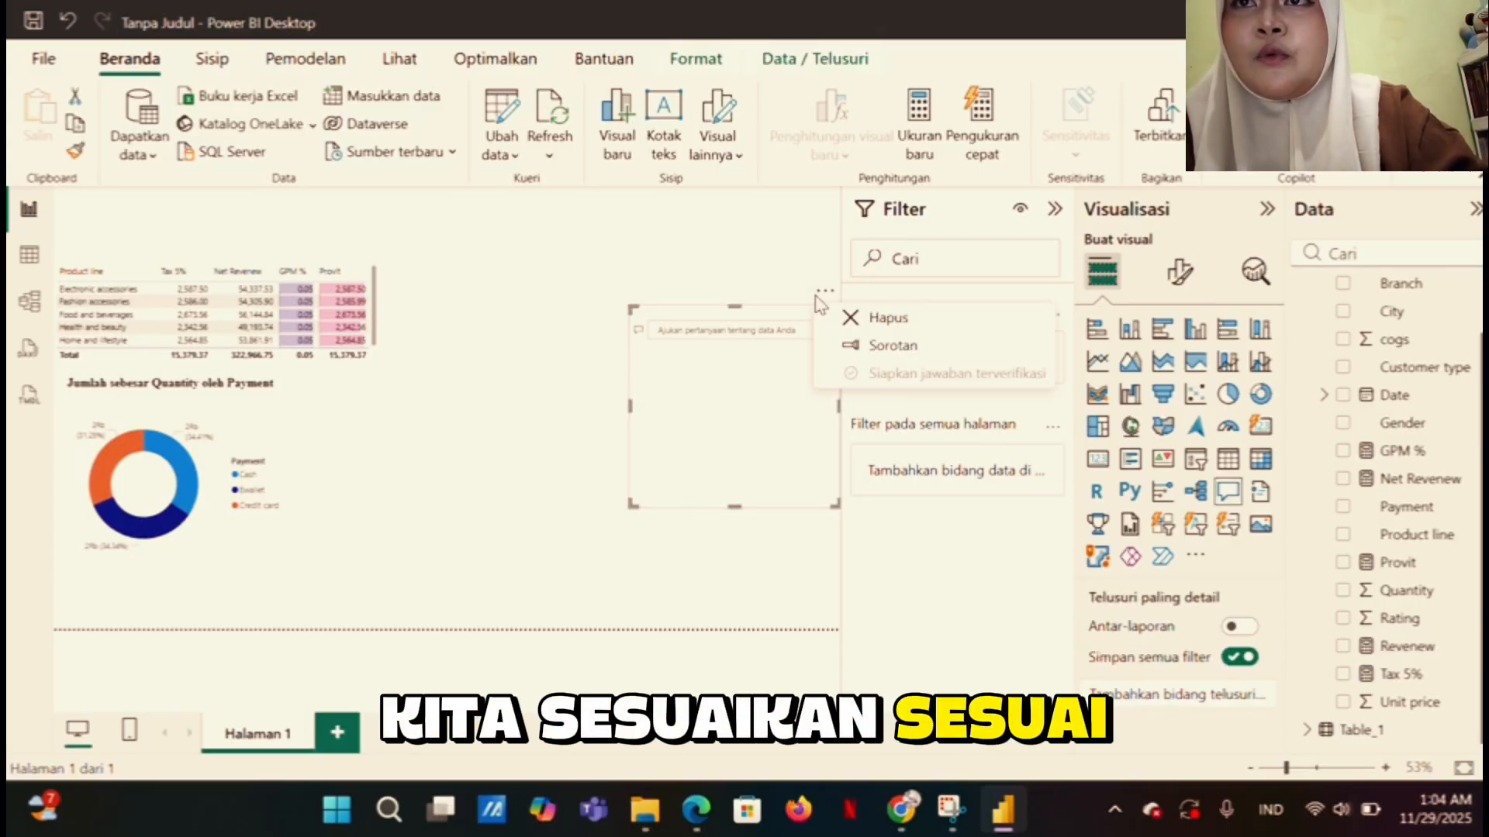
pyautogui.click(864, 319)
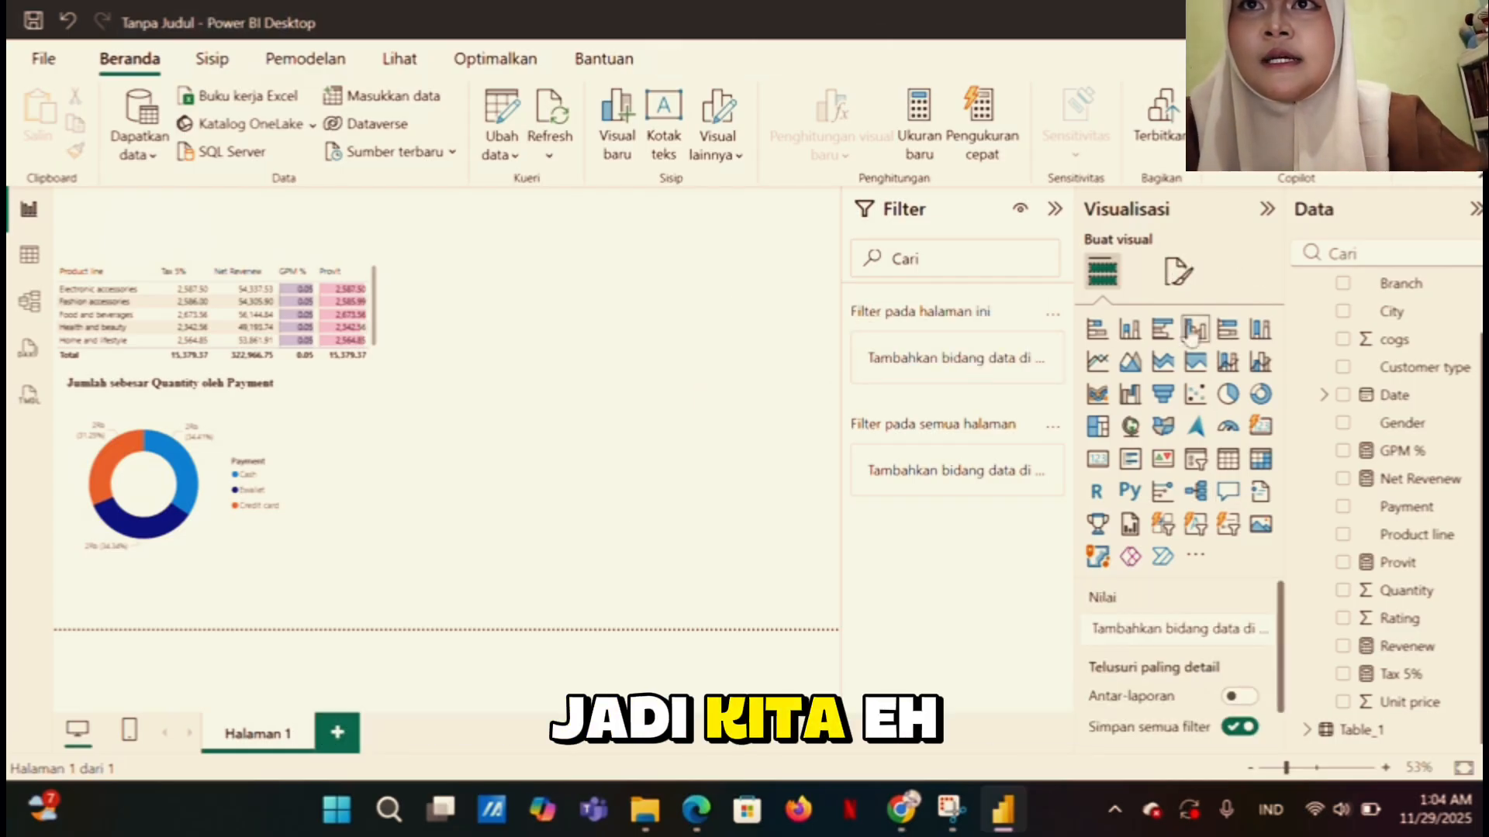
# Insert a stacked bar chart beside the donut chart, with Product line on the Y-axis and Revenew on the X-axis
pyautogui.click(1097, 331)
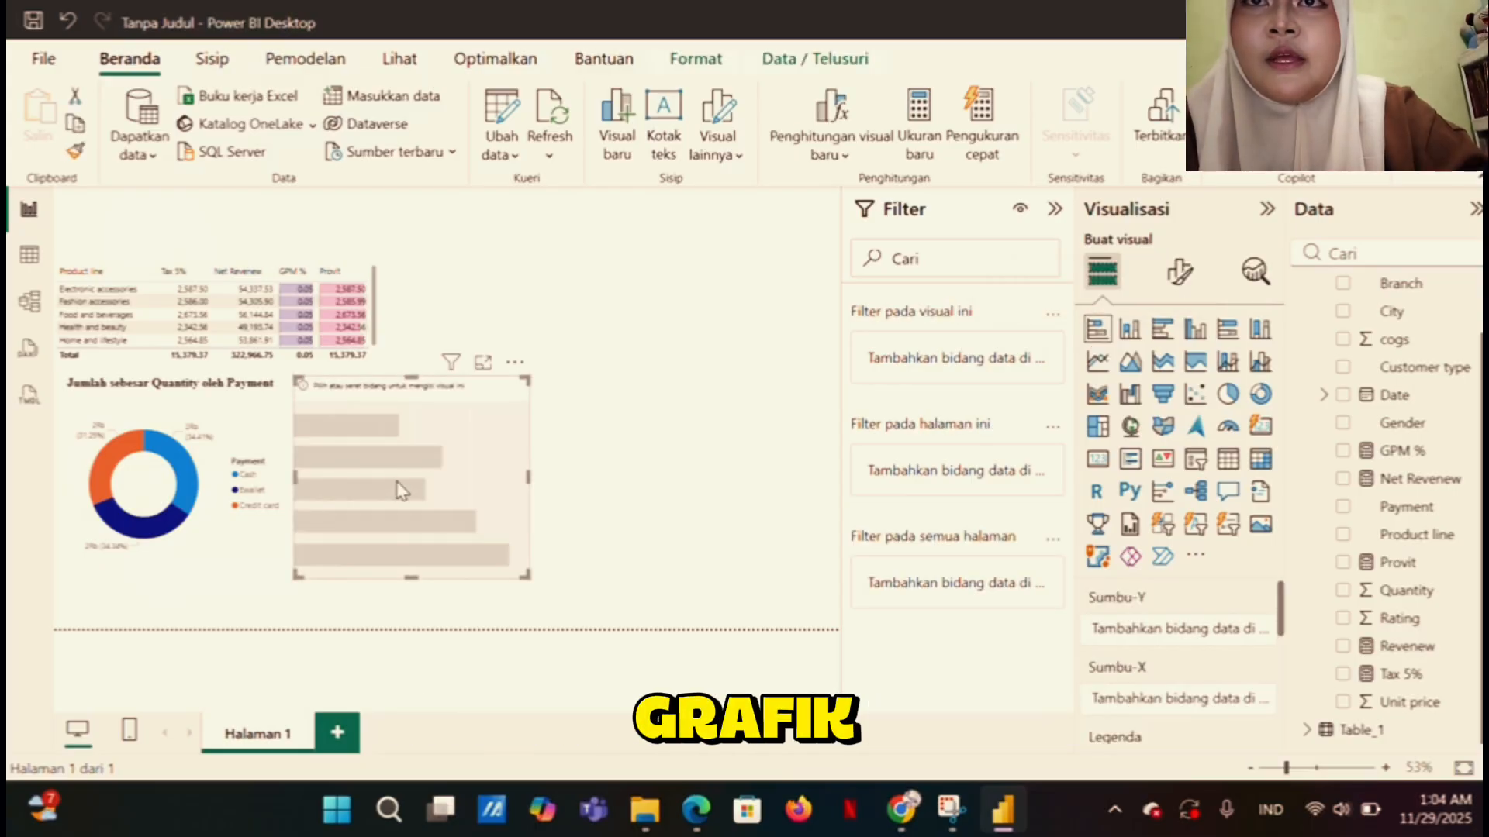
pyautogui.moveTo(398, 490); pyautogui.dragTo(432, 492)
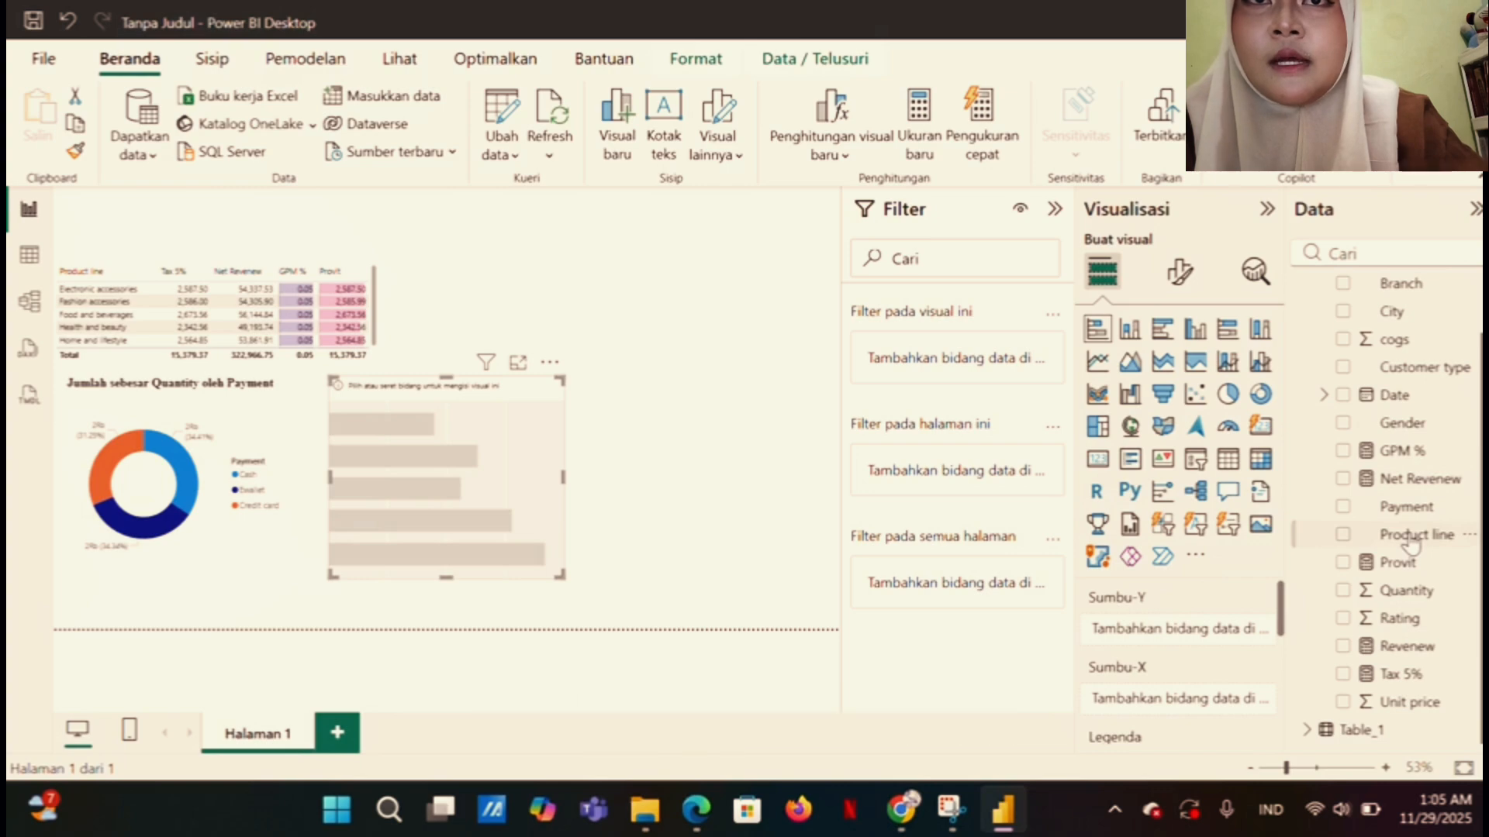
pyautogui.moveTo(1202, 643); pyautogui.dragTo(1182, 644)
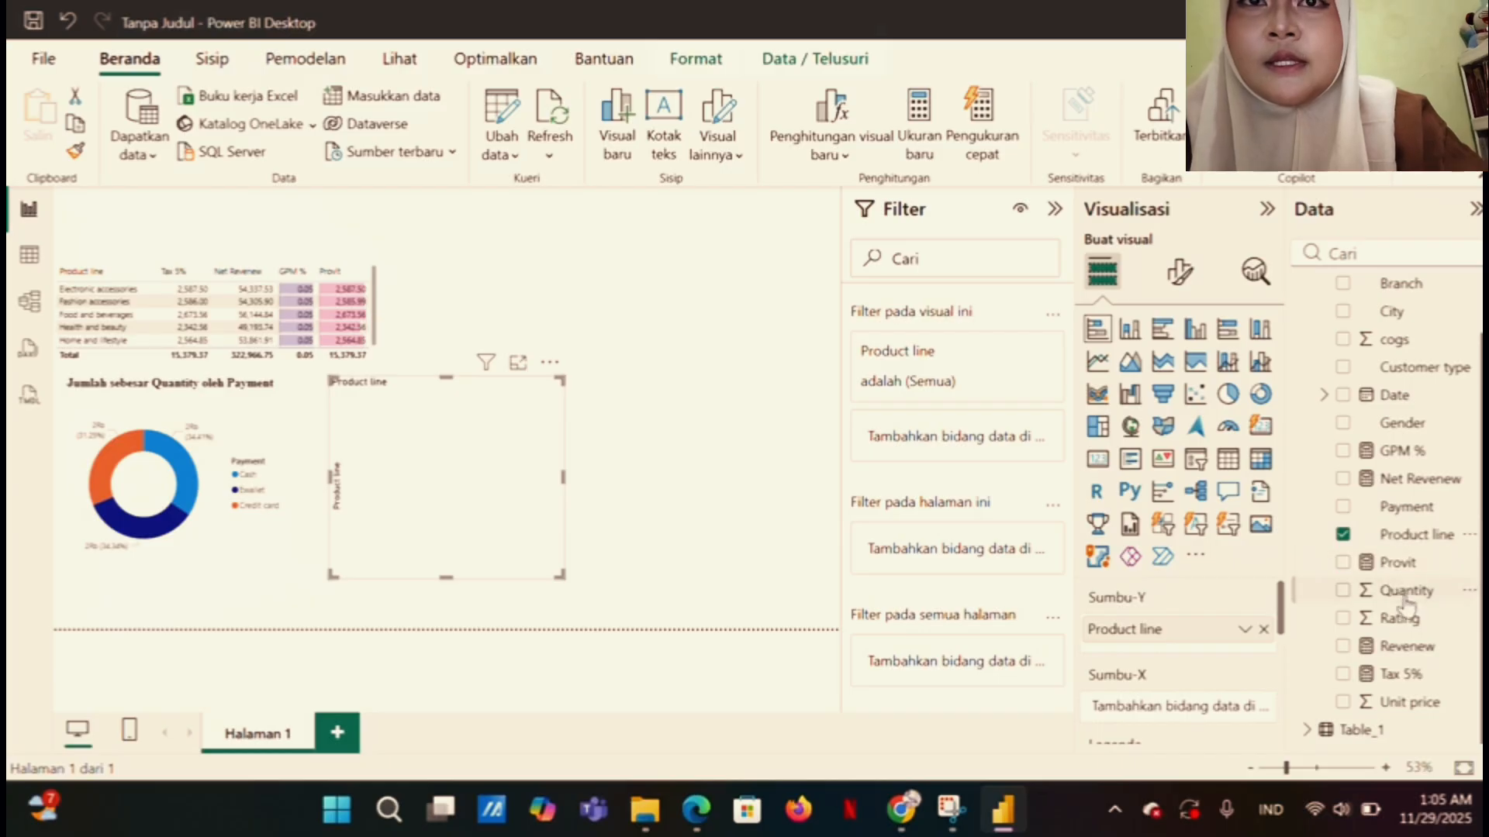
pyautogui.moveTo(1409, 658); pyautogui.dragTo(1194, 717)
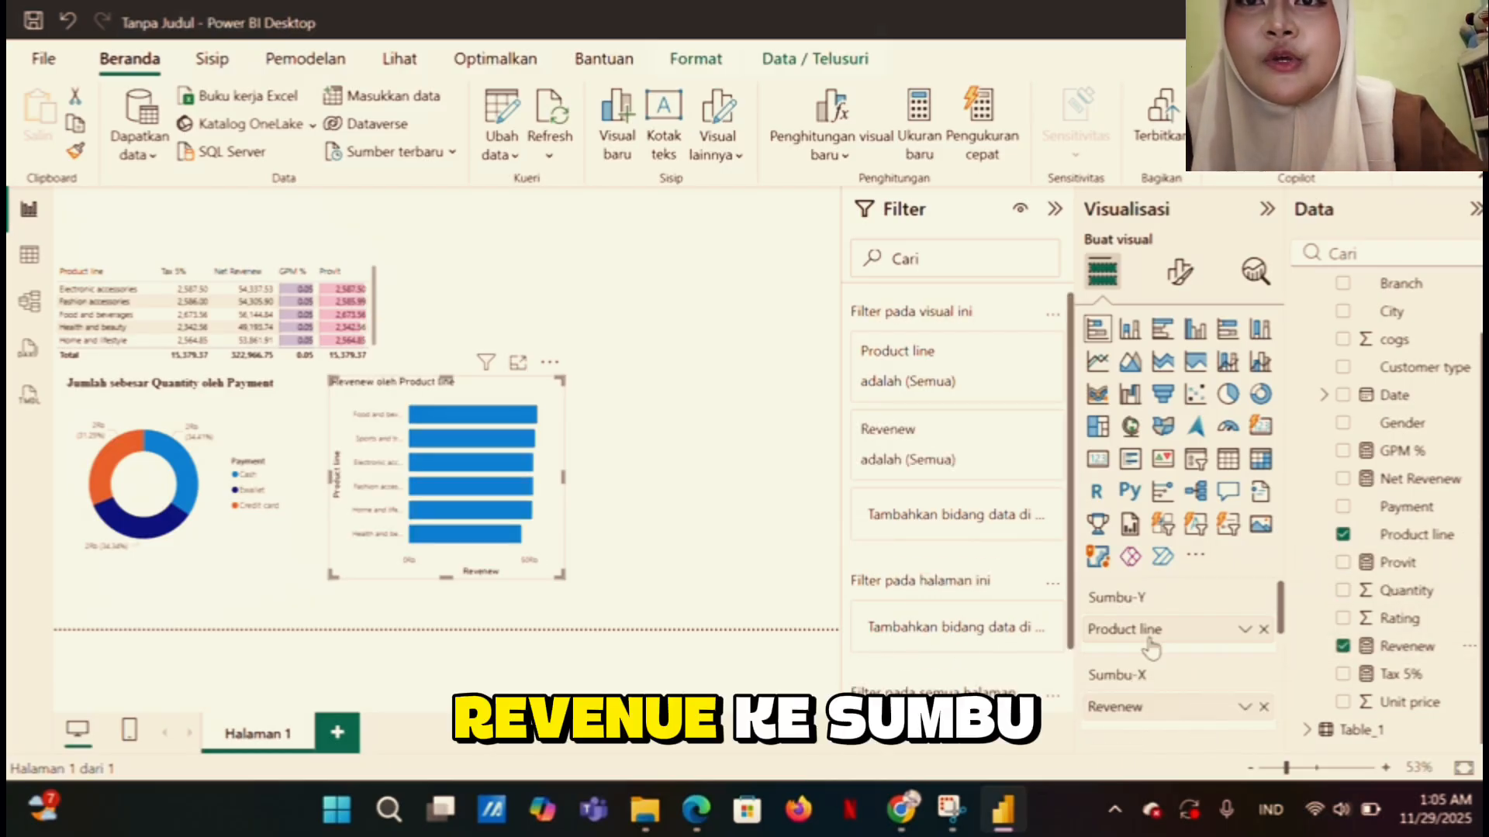
pyautogui.scroll(-3, 1176, 670)
pyautogui.scroll(3, 1176, 670)
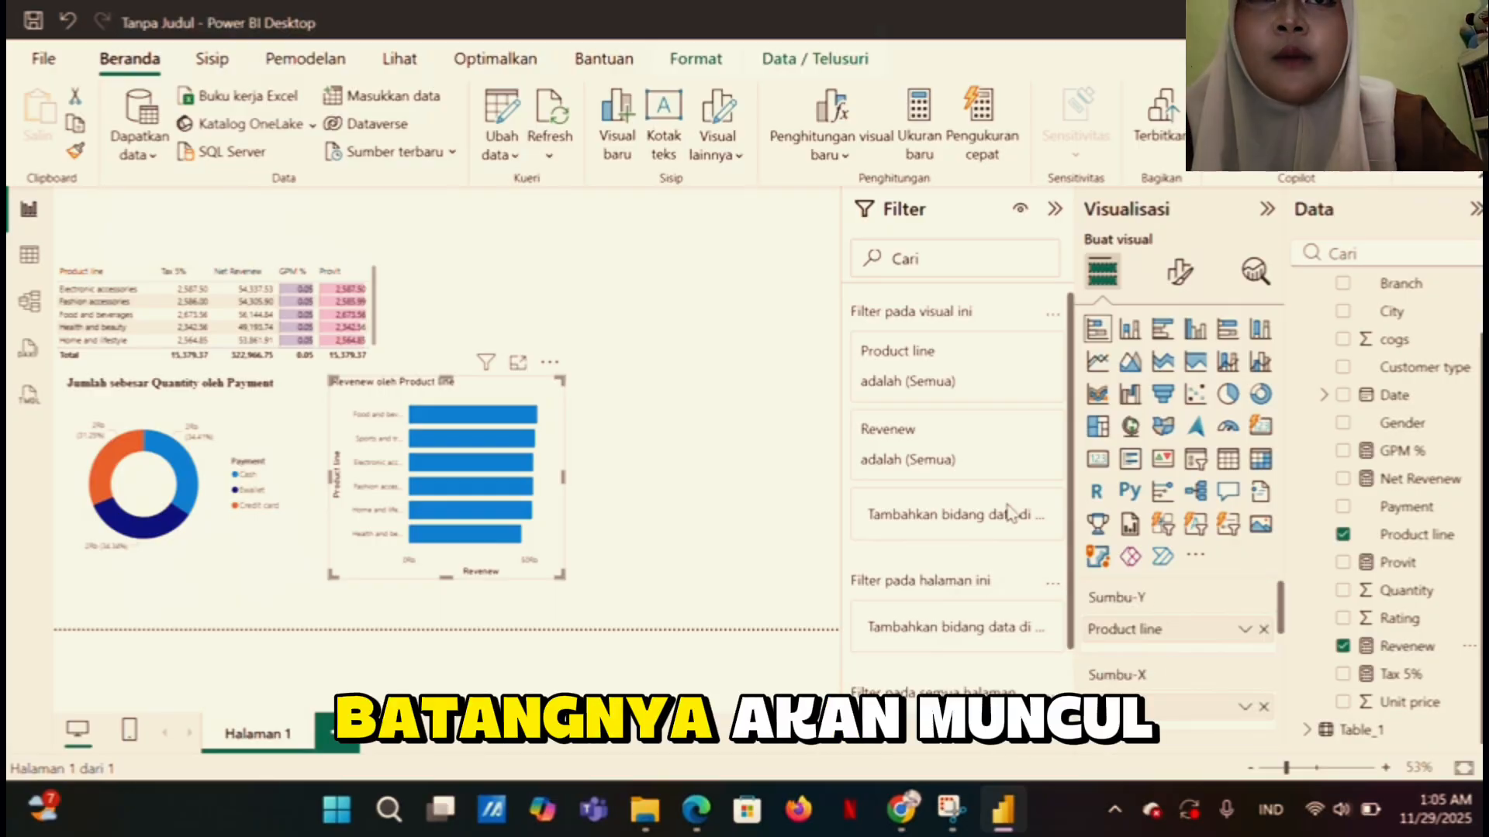
# Set the bar chart's title font to Times New Roman
pyautogui.click(1172, 276)
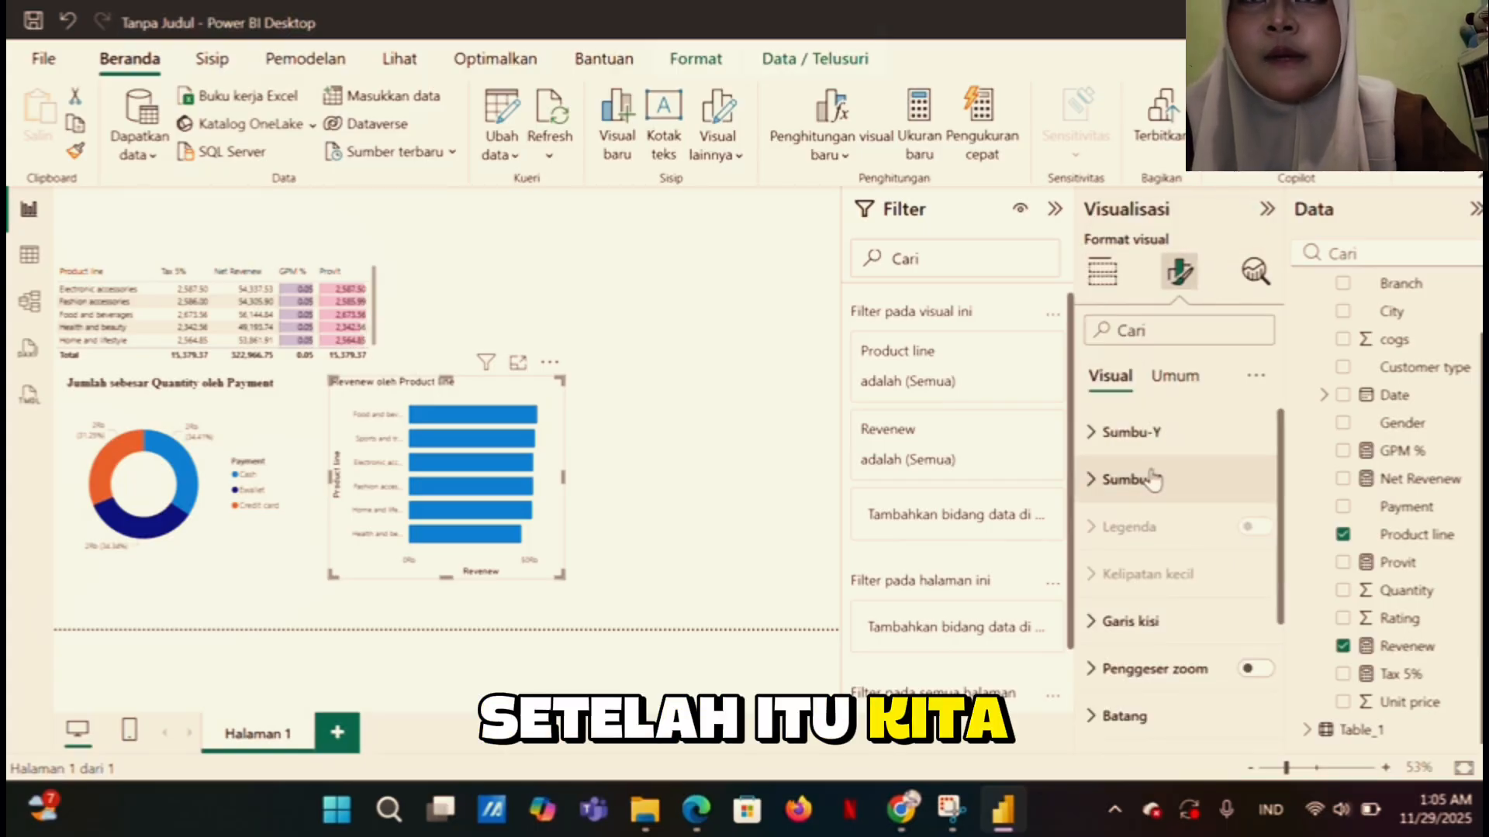
pyautogui.click(1174, 376)
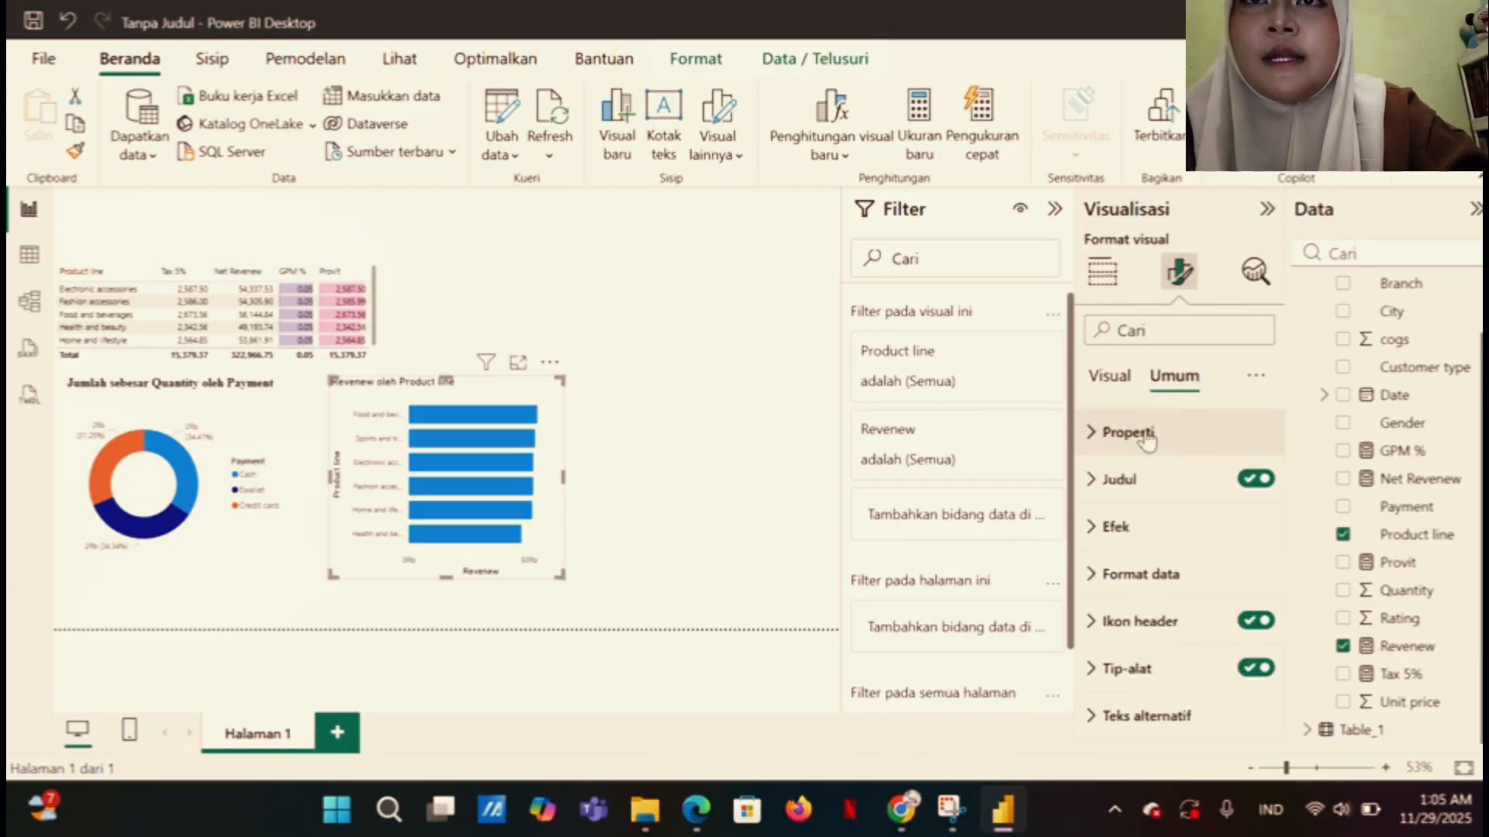
pyautogui.click(1091, 484)
pyautogui.scroll(-3, 1194, 597)
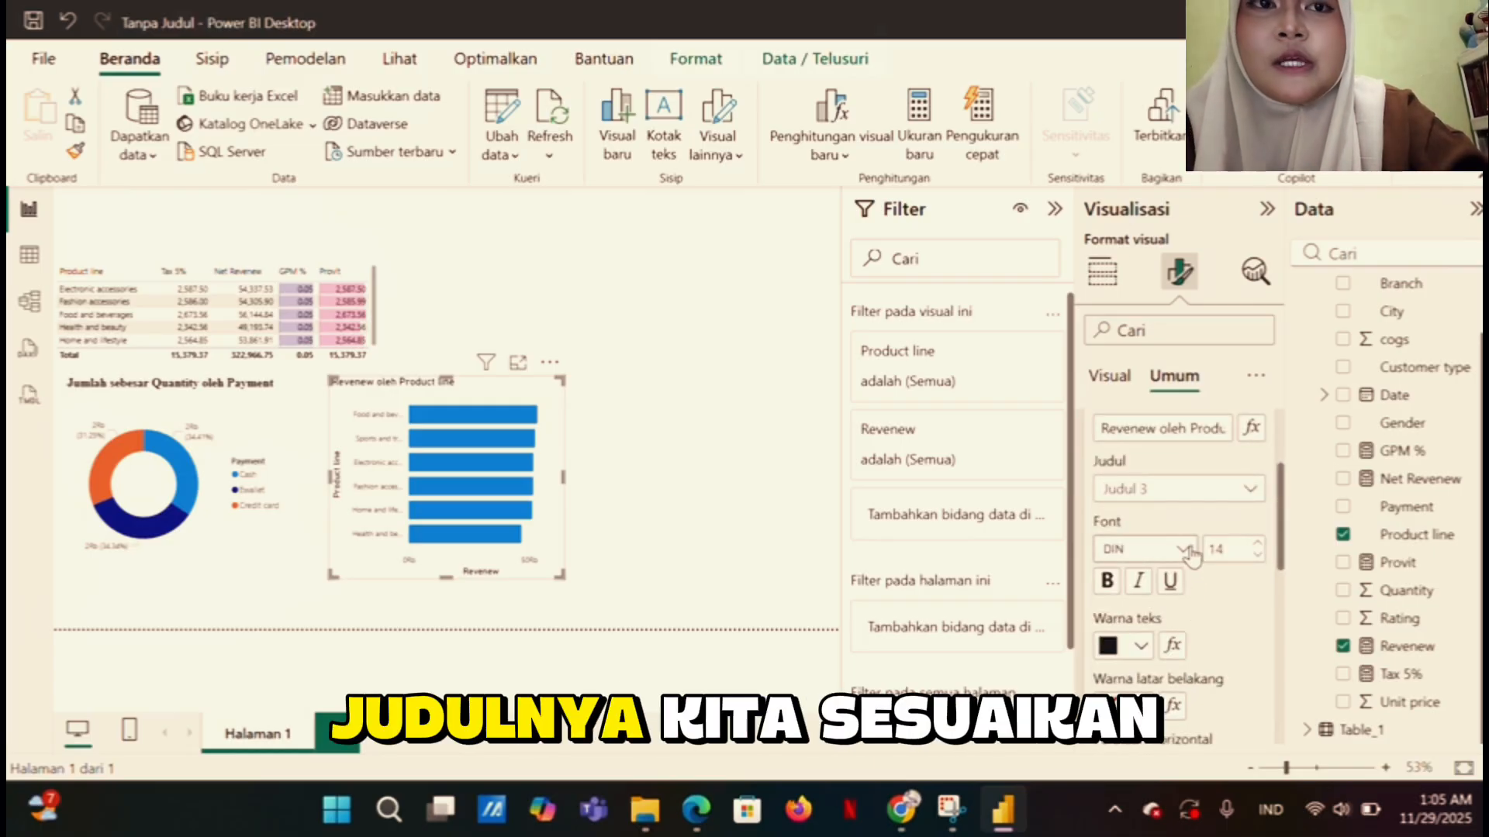
pyautogui.click(1186, 551)
pyautogui.scroll(-5, 1192, 492)
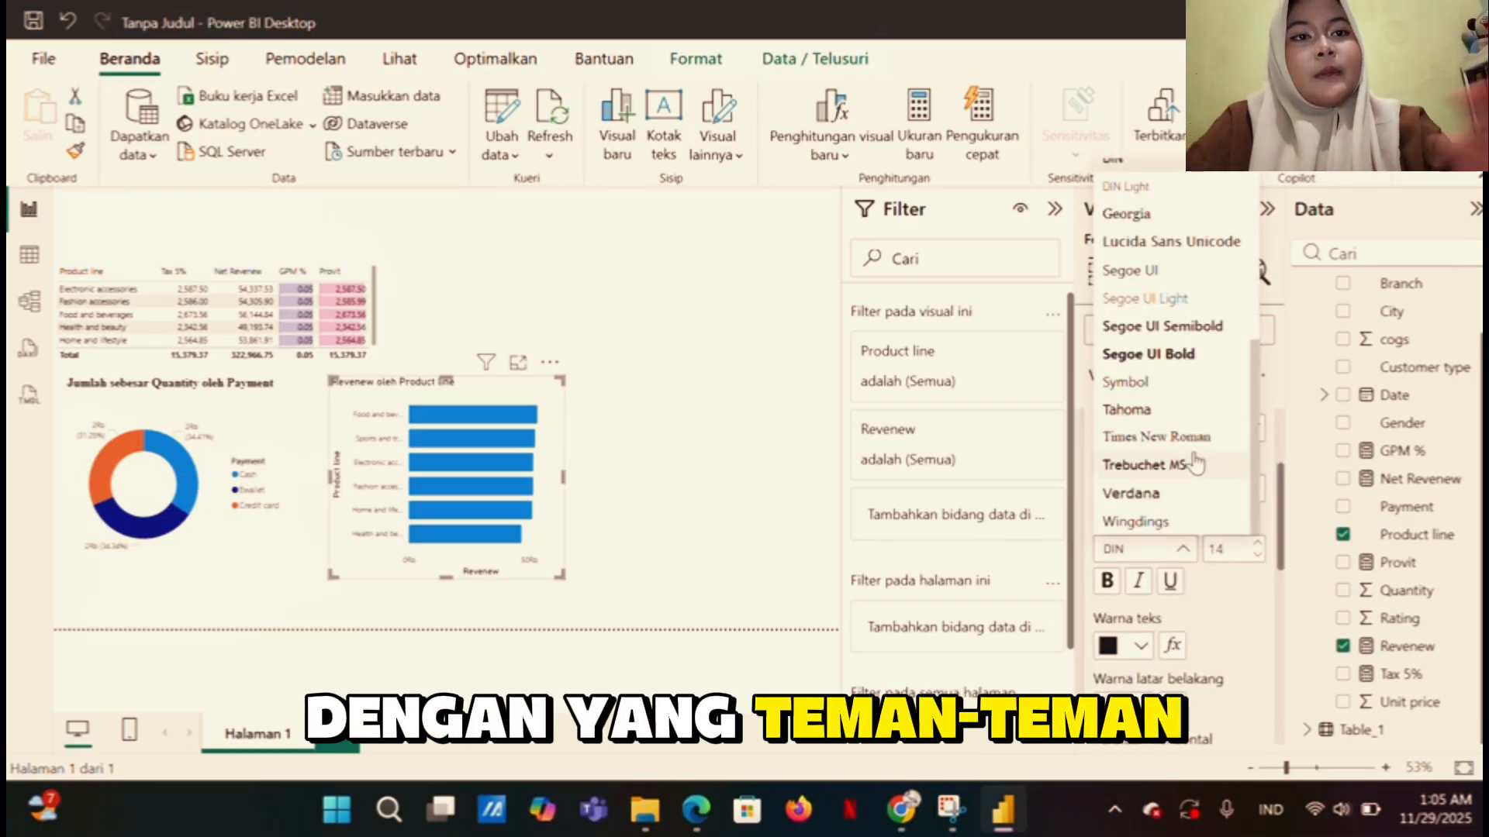
pyautogui.click(1159, 436)
# Set the bar chart's title to size 15, bold and horizontally centered
pyautogui.click(1258, 543)
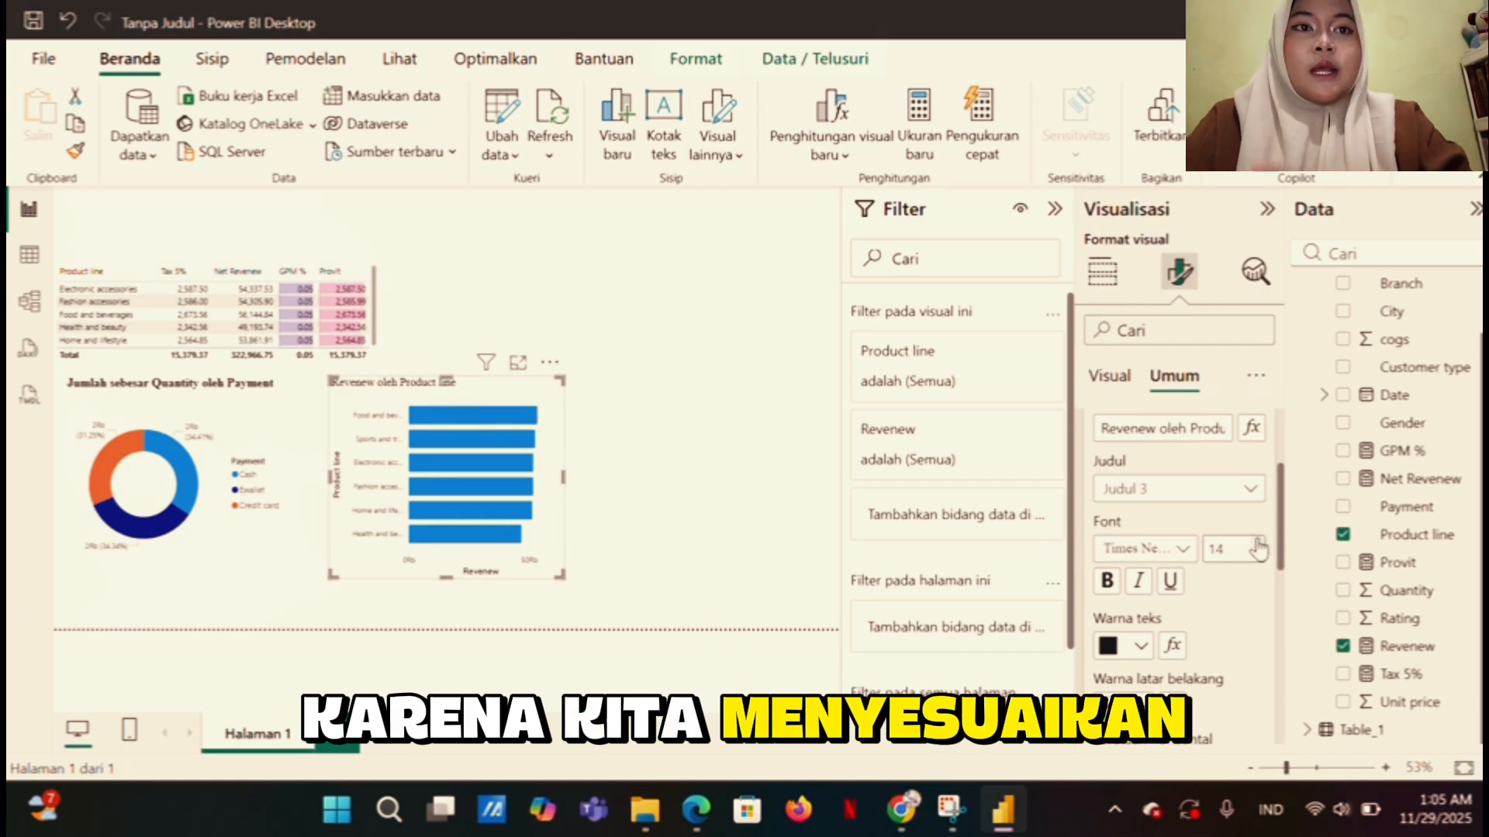
pyautogui.click(1109, 581)
pyautogui.scroll(-3, 1171, 608)
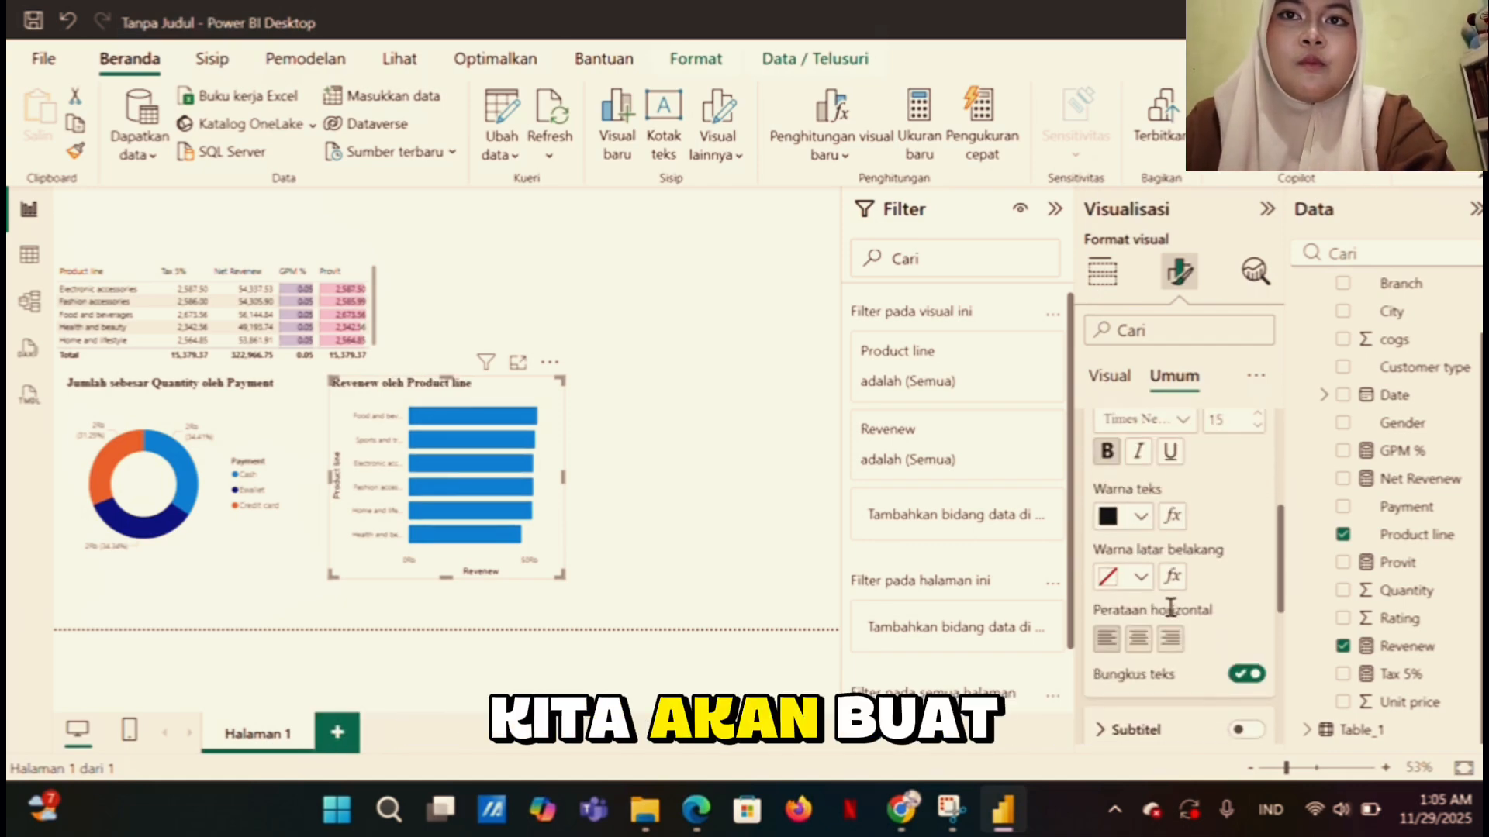
pyautogui.click(1138, 641)
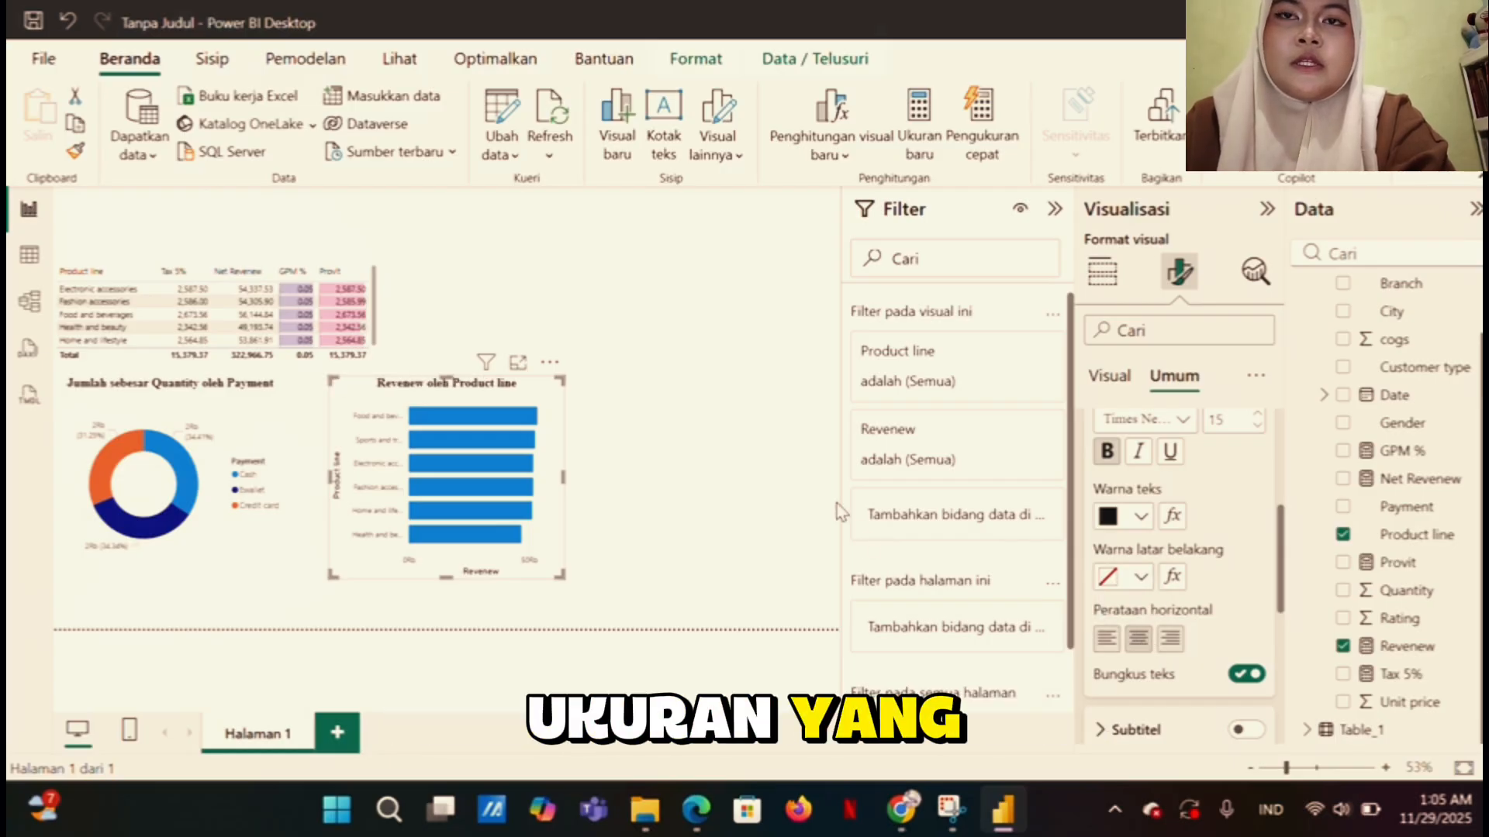
pyautogui.click(791, 514)
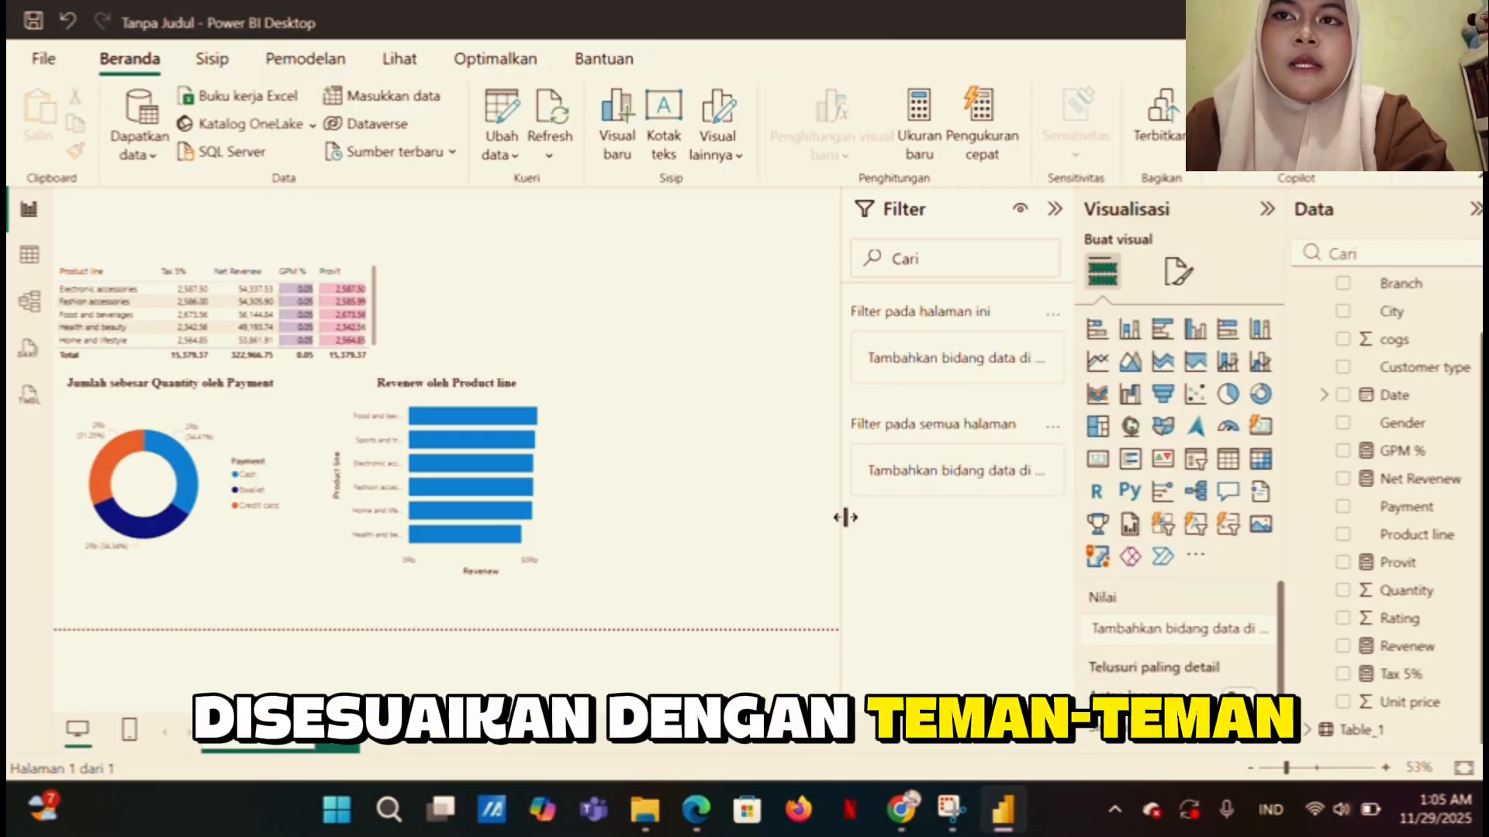
# Examine the general title options of the product-line table
pyautogui.click(199, 295)
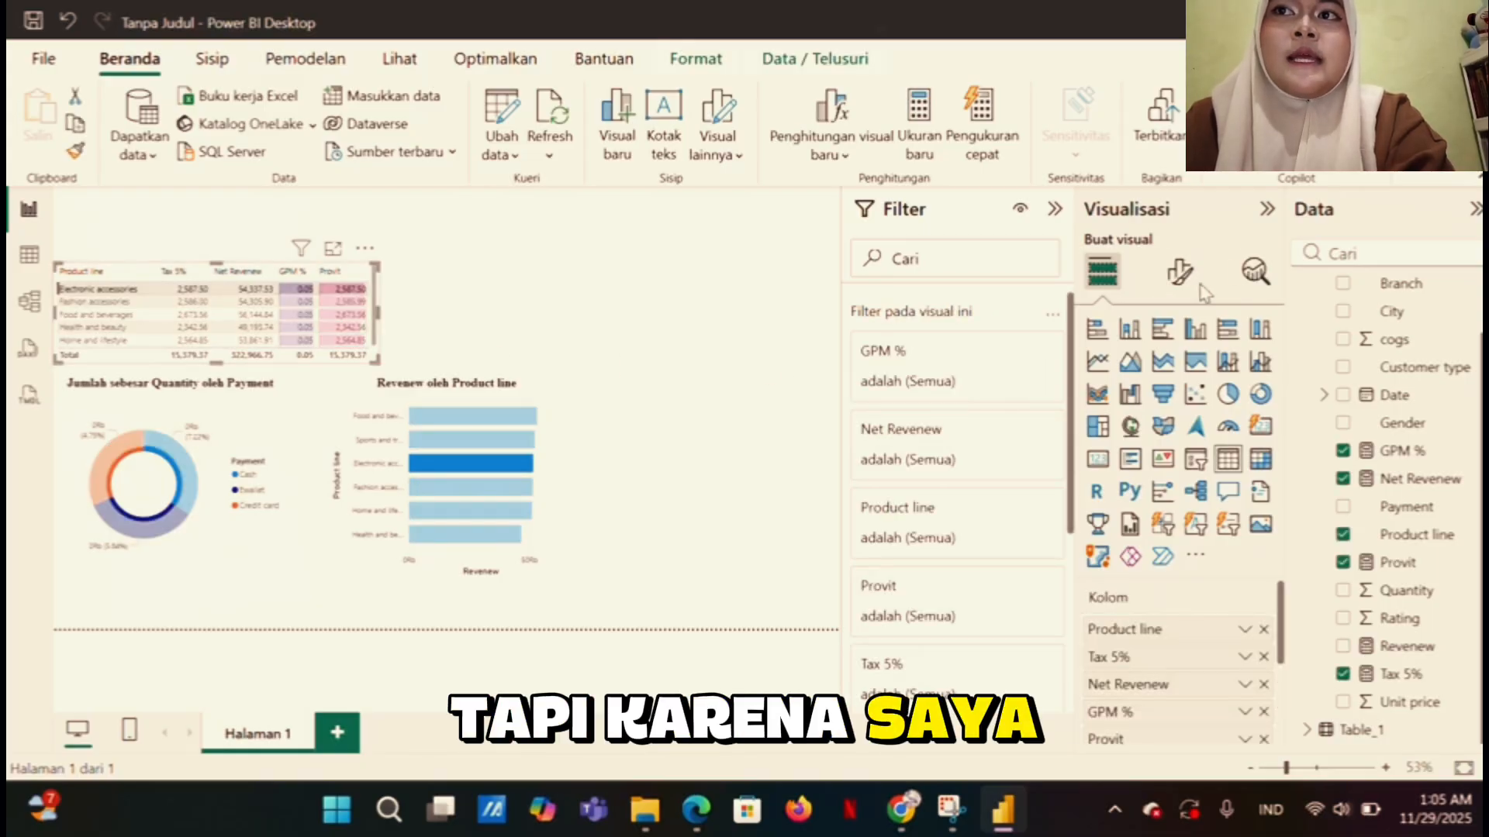
pyautogui.click(1180, 273)
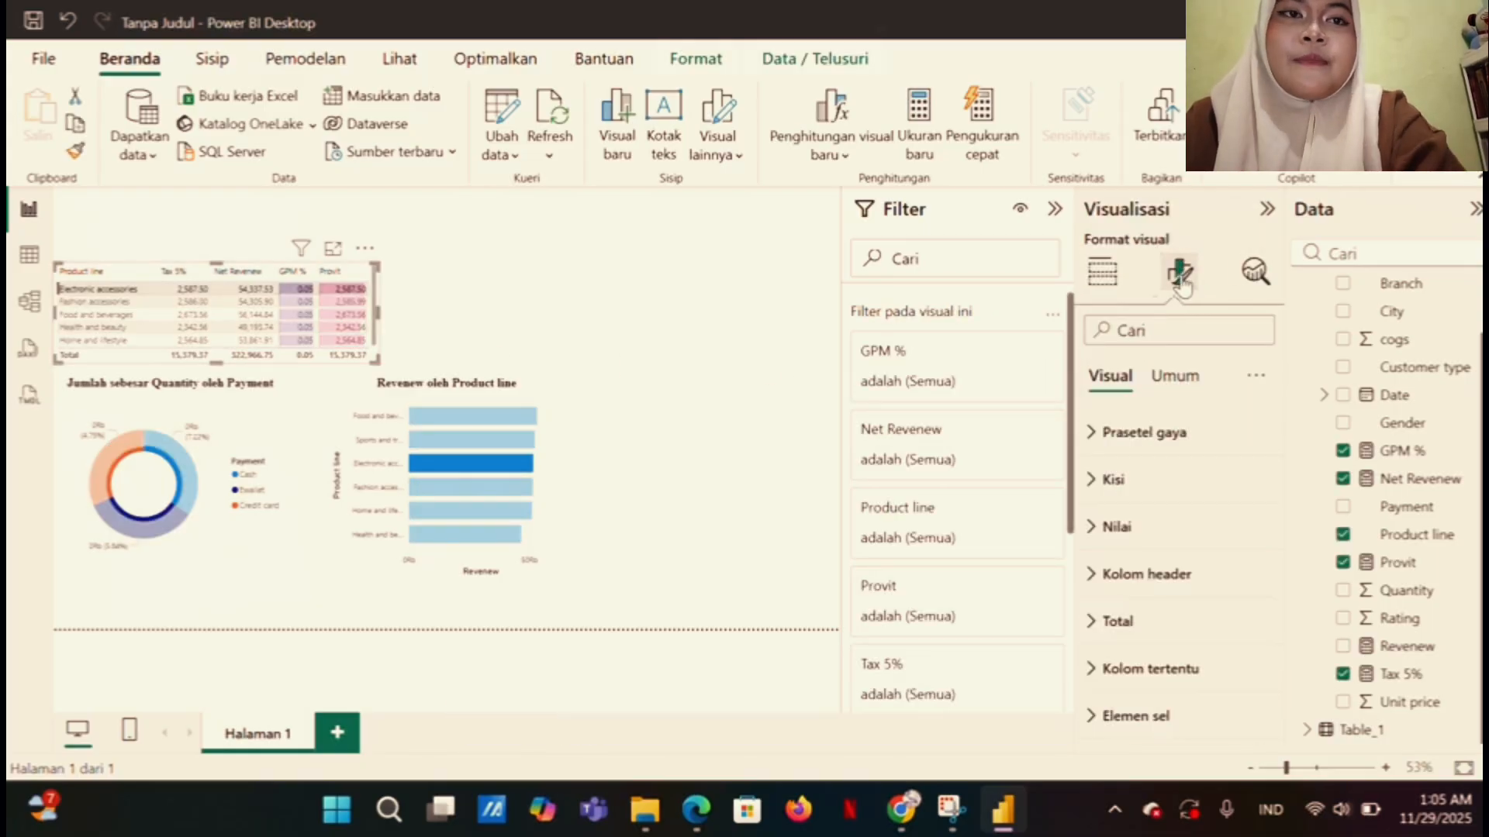
pyautogui.click(1178, 386)
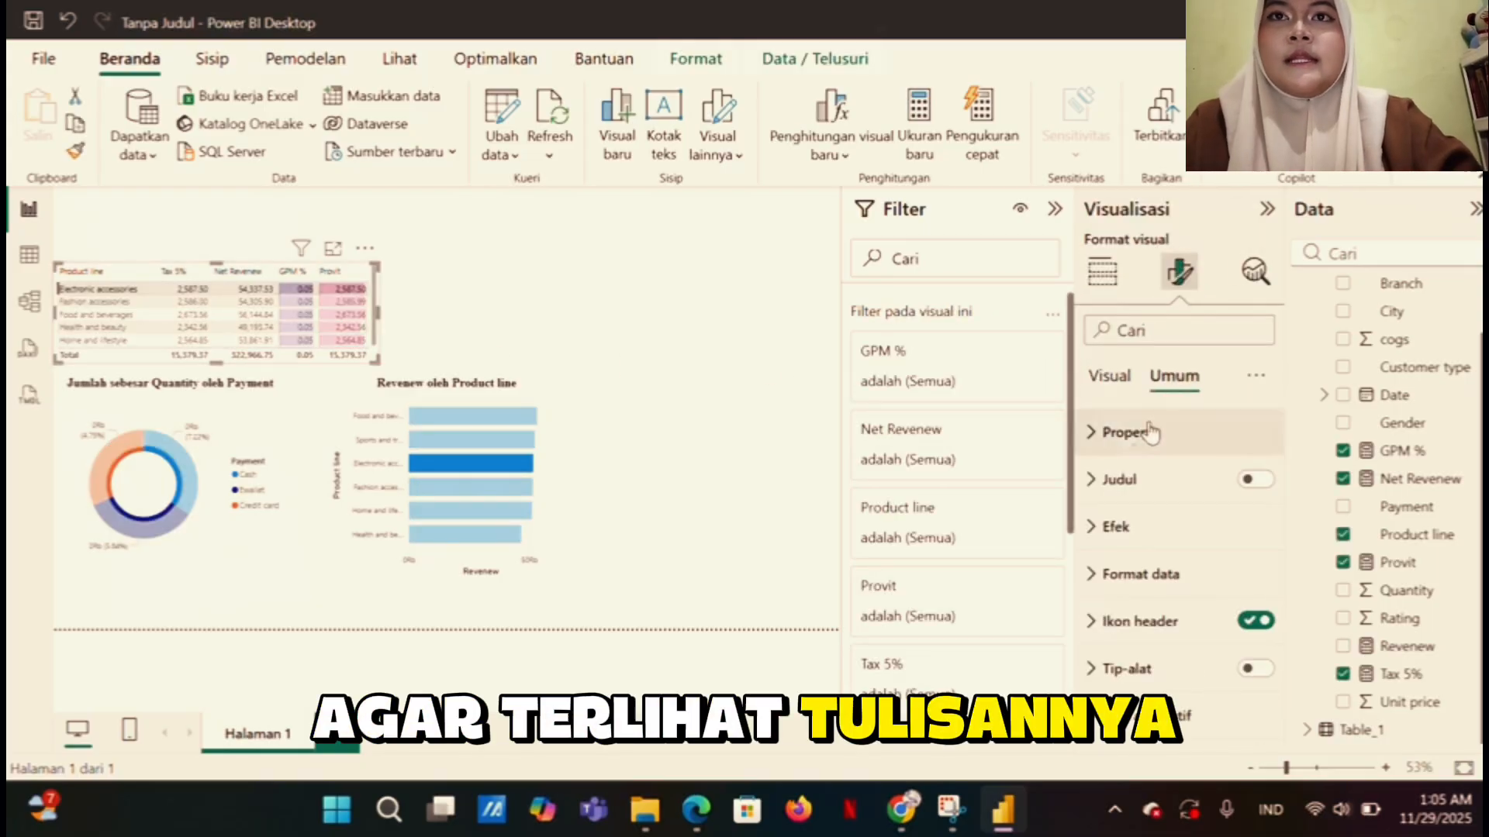
pyautogui.click(1090, 481)
pyautogui.scroll(-1, 1134, 557)
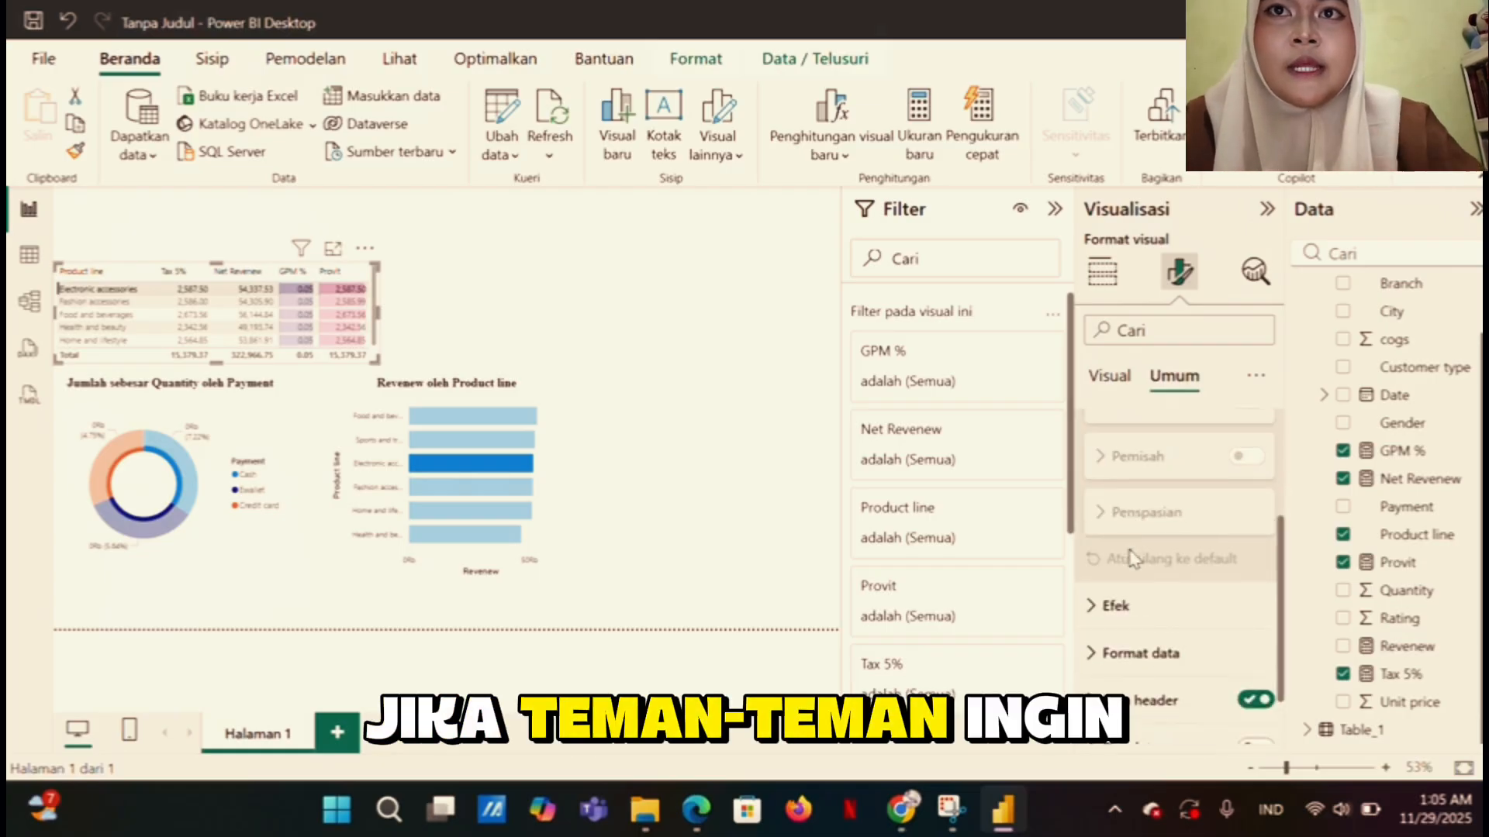
pyautogui.scroll(-1, 1134, 558)
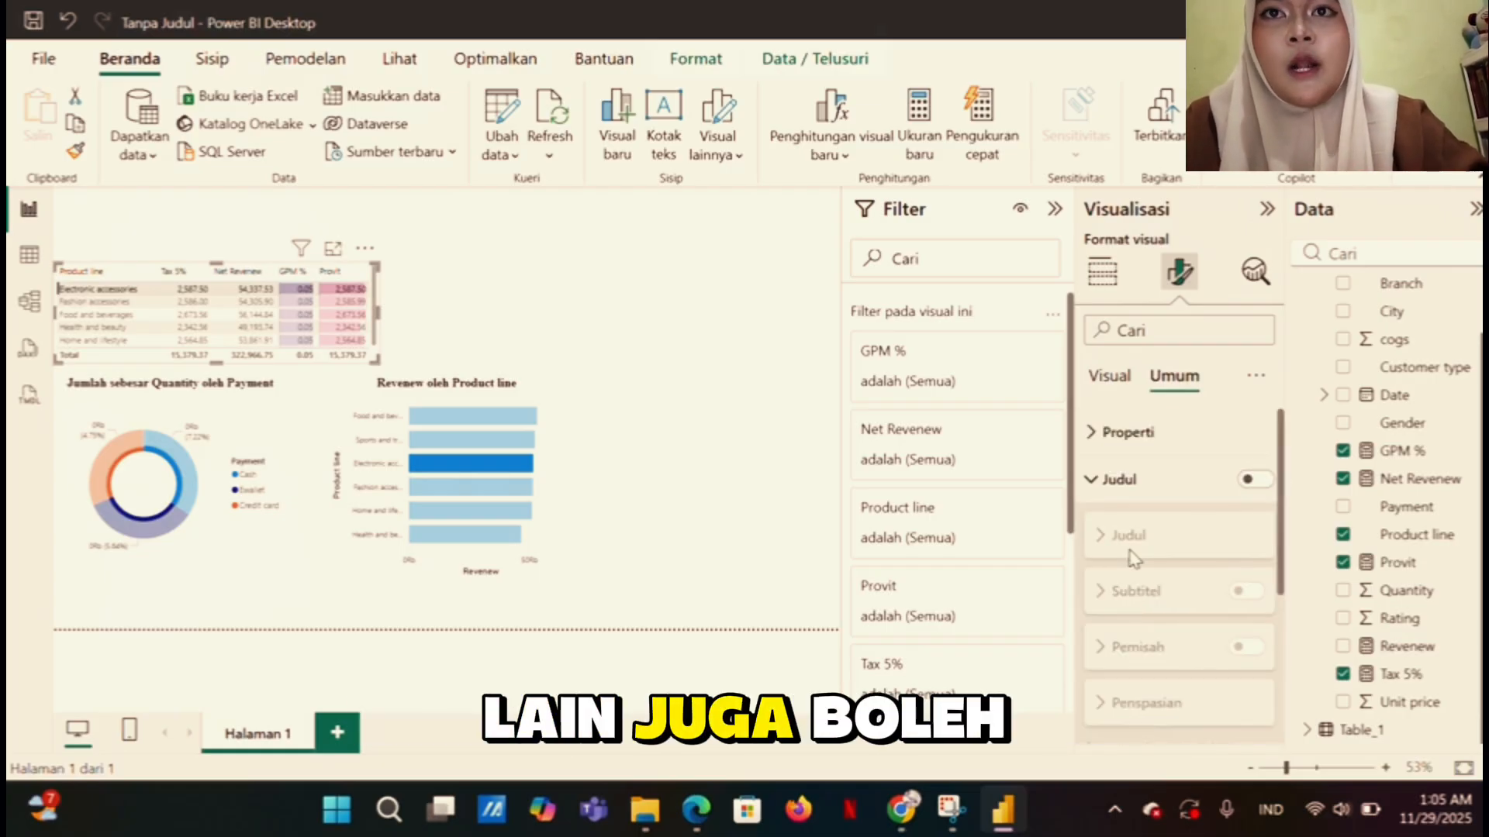
pyautogui.scroll(-3, 1135, 557)
pyautogui.scroll(3, 1134, 557)
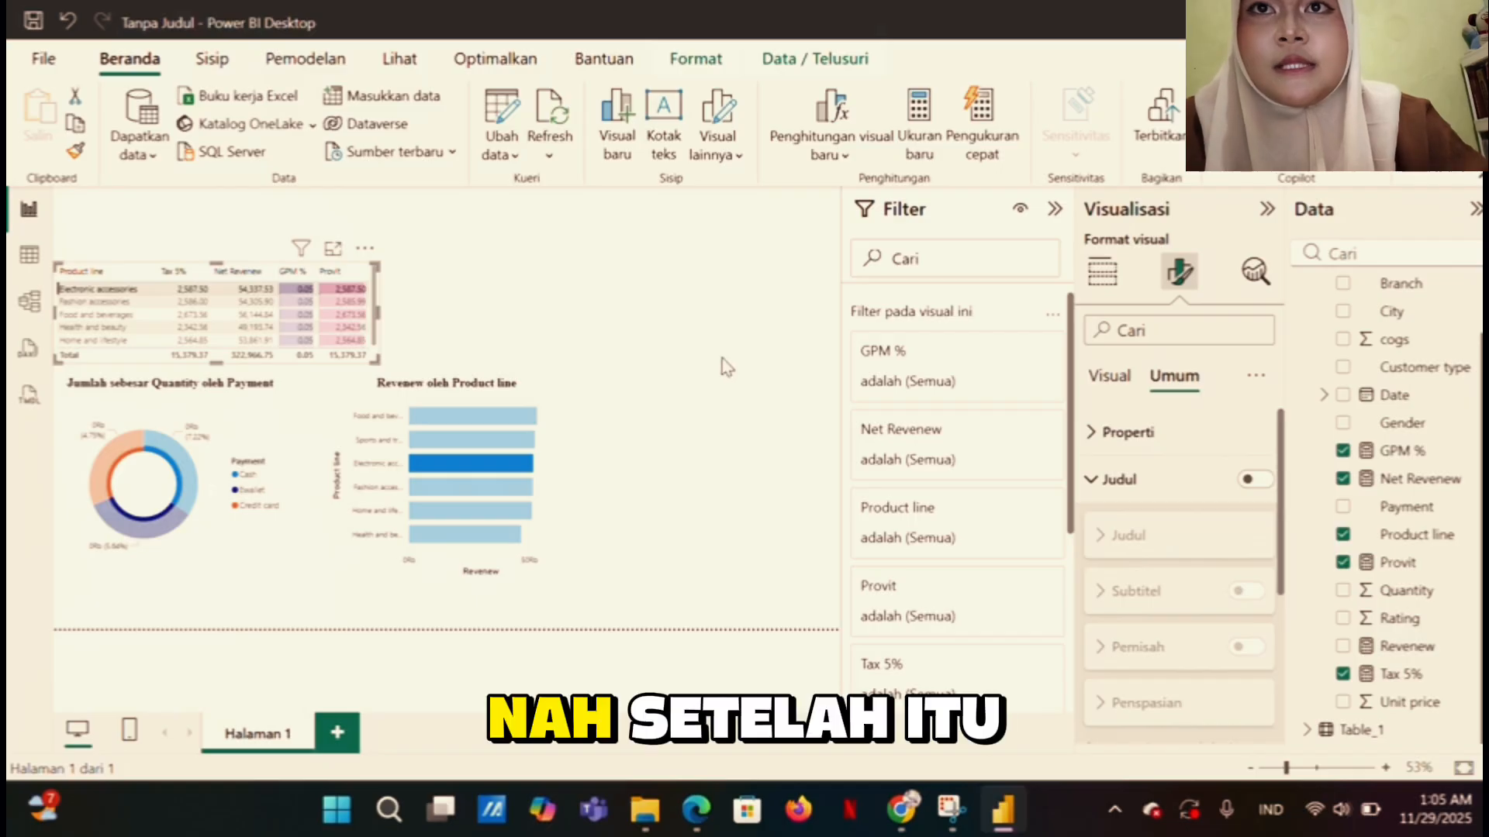
# Insert an area chart separate from the table, make its frame narrower and taller, and place it beside the bar chart
pyautogui.click(680, 337)
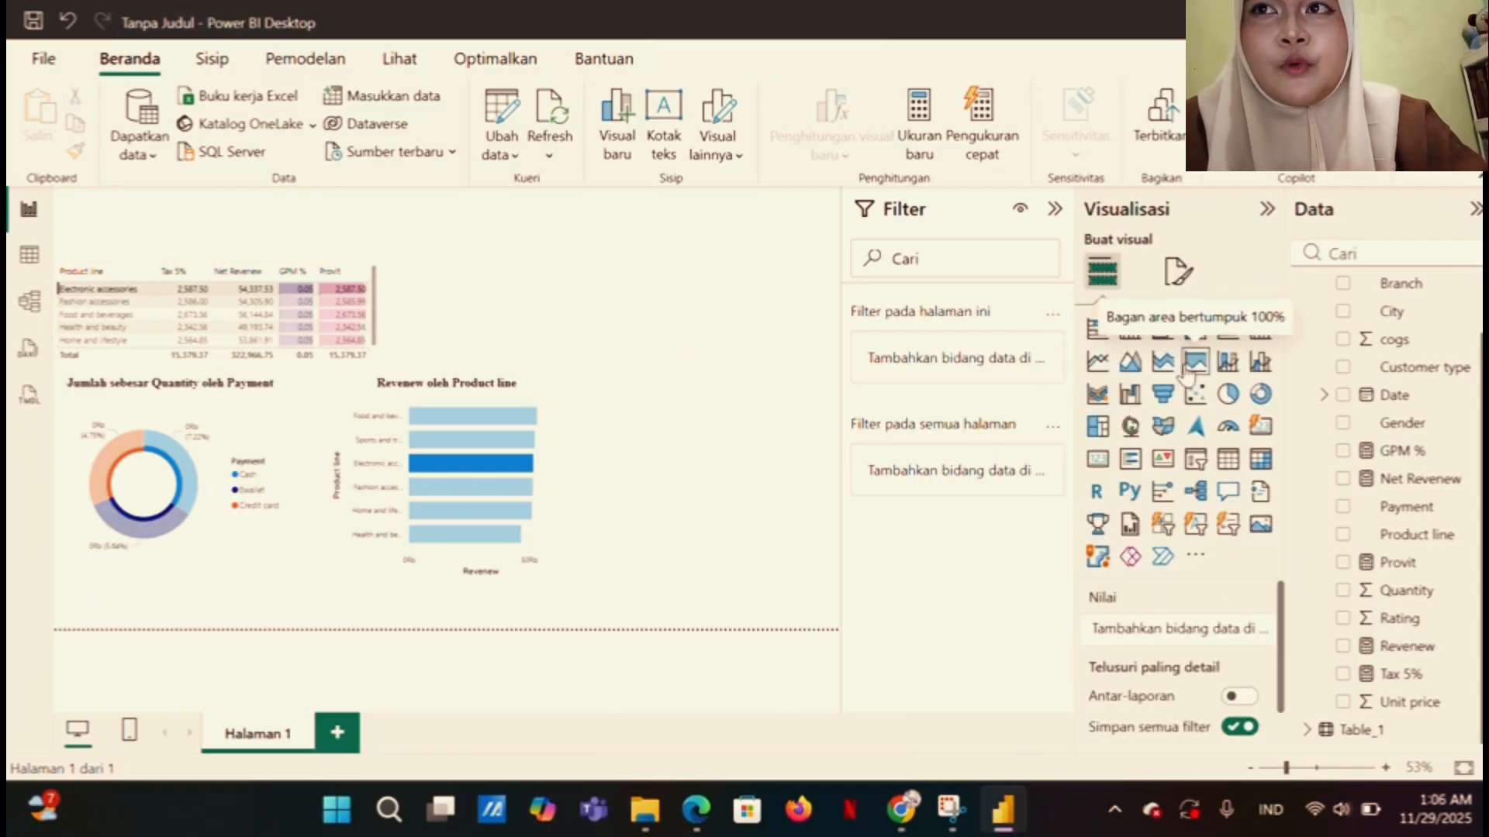
pyautogui.click(1130, 366)
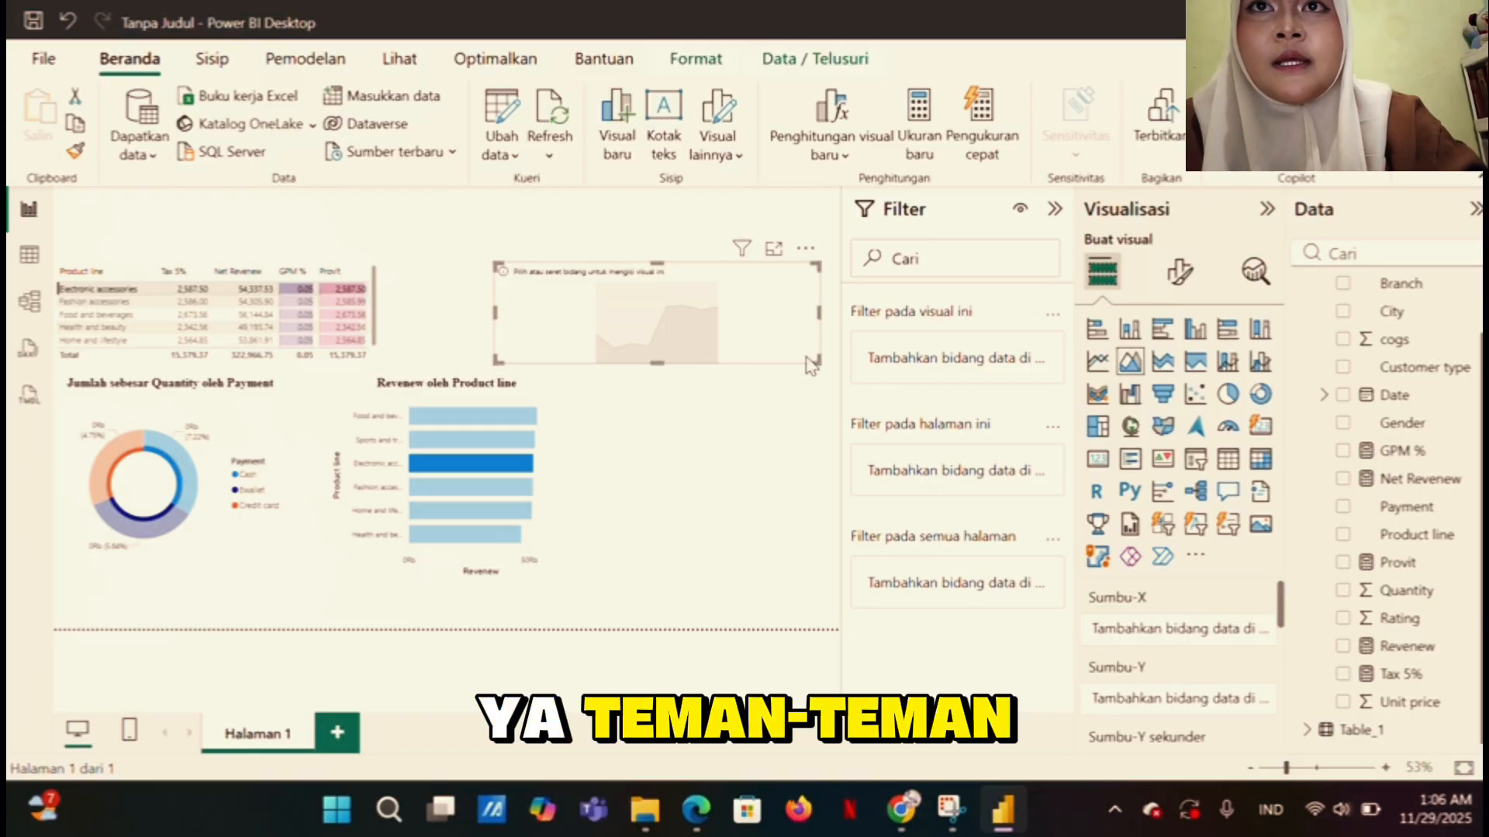
pyautogui.moveTo(816, 360); pyautogui.dragTo(683, 448)
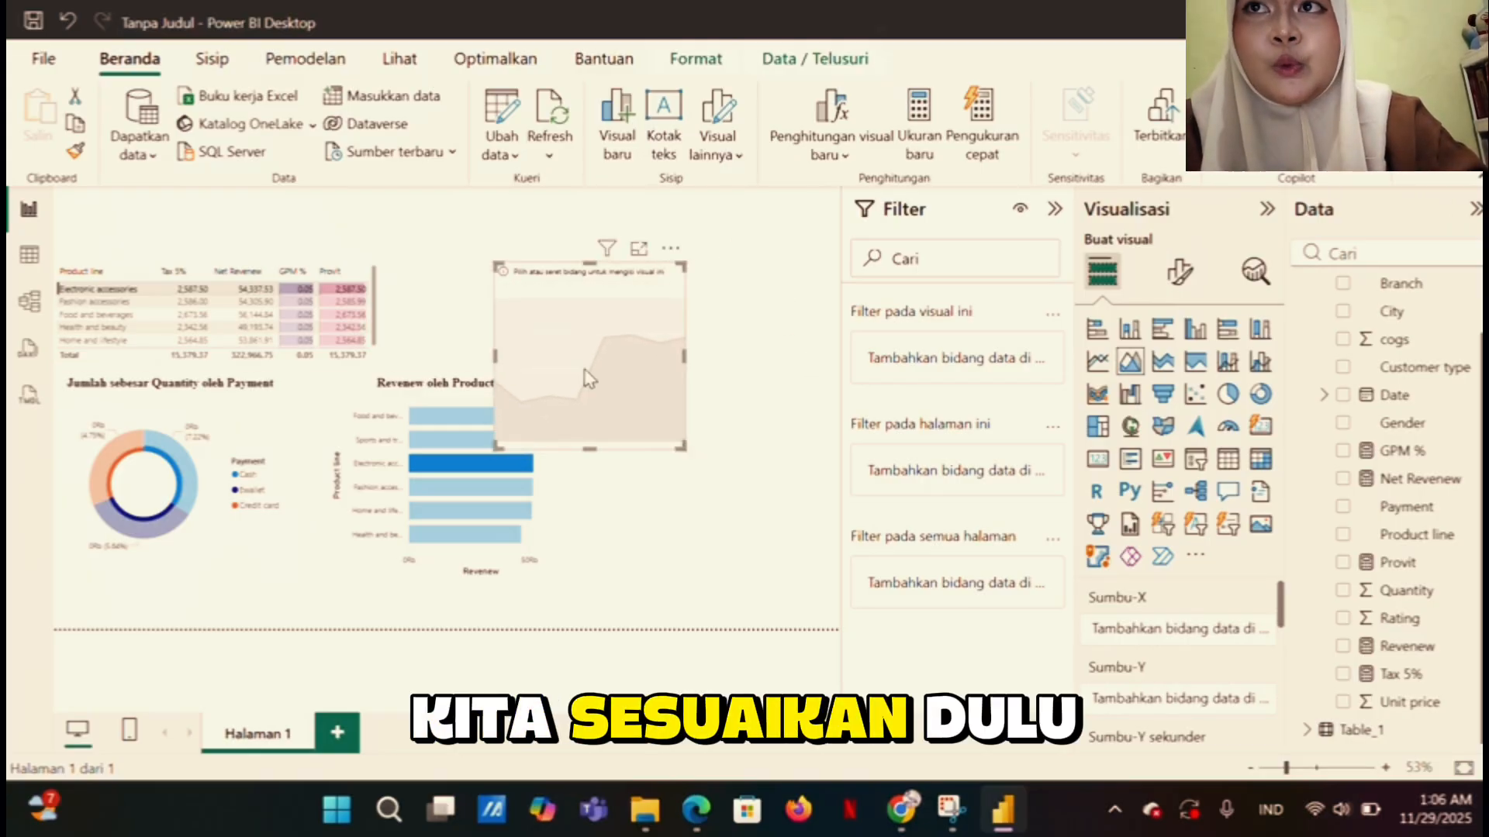
pyautogui.moveTo(586, 378); pyautogui.dragTo(668, 493)
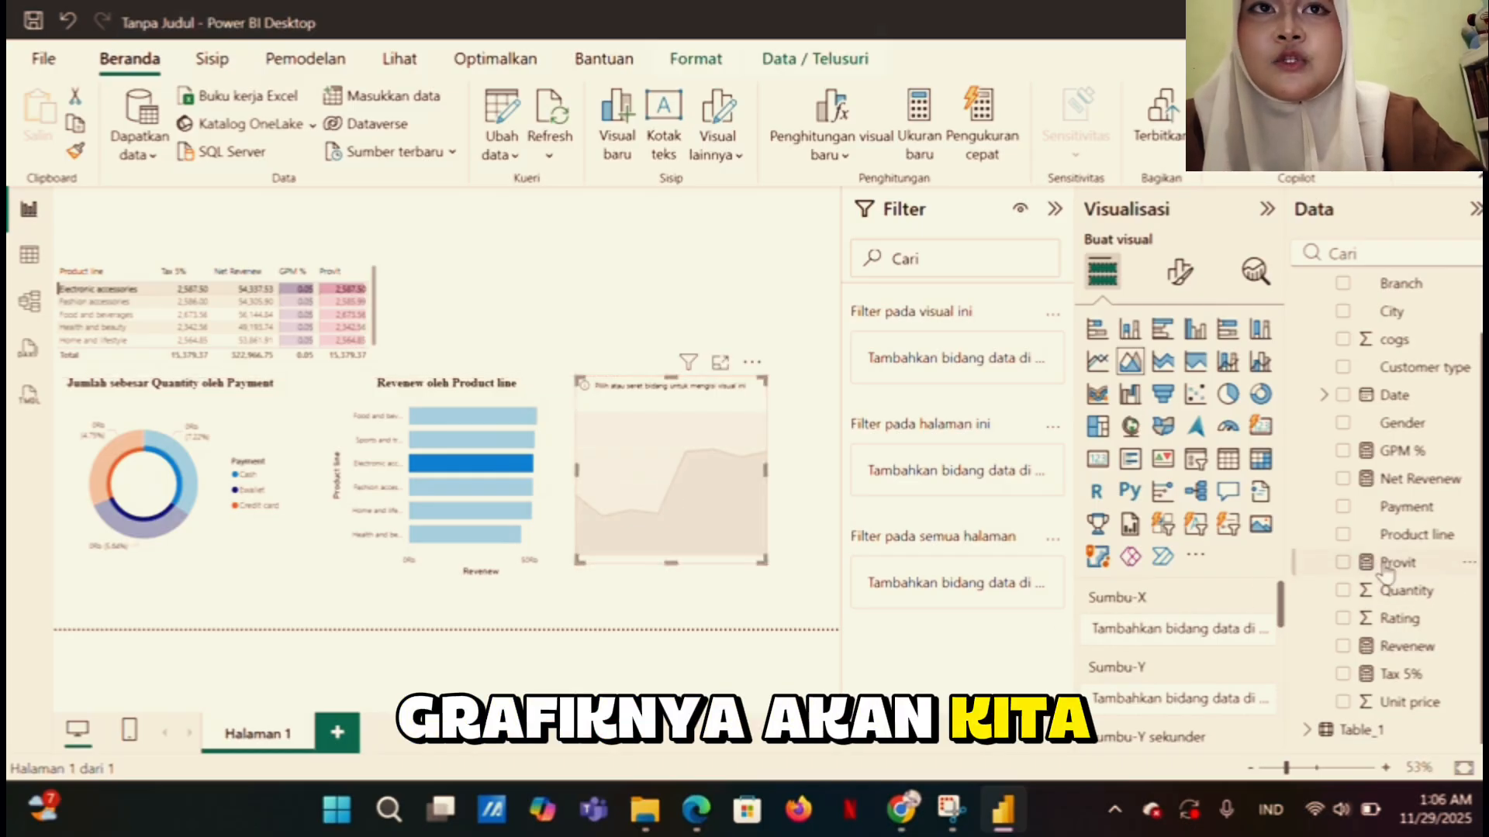
# Plot the area chart with Provit on the Y-axis and the Date hierarchy on the X-axis
pyautogui.moveTo(1194, 702); pyautogui.dragTo(1187, 698)
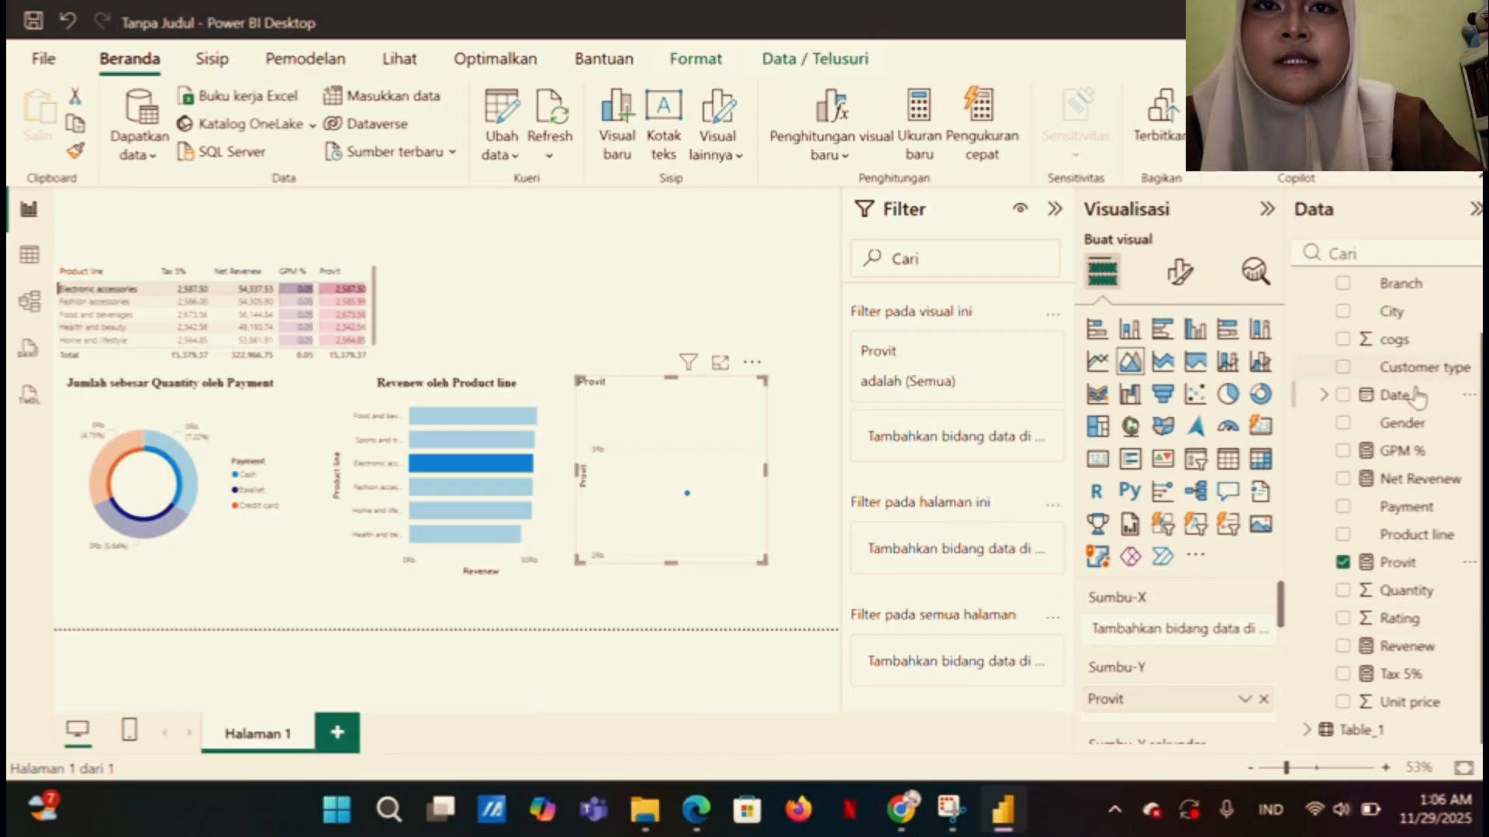
pyautogui.moveTo(1403, 405); pyautogui.dragTo(1184, 639)
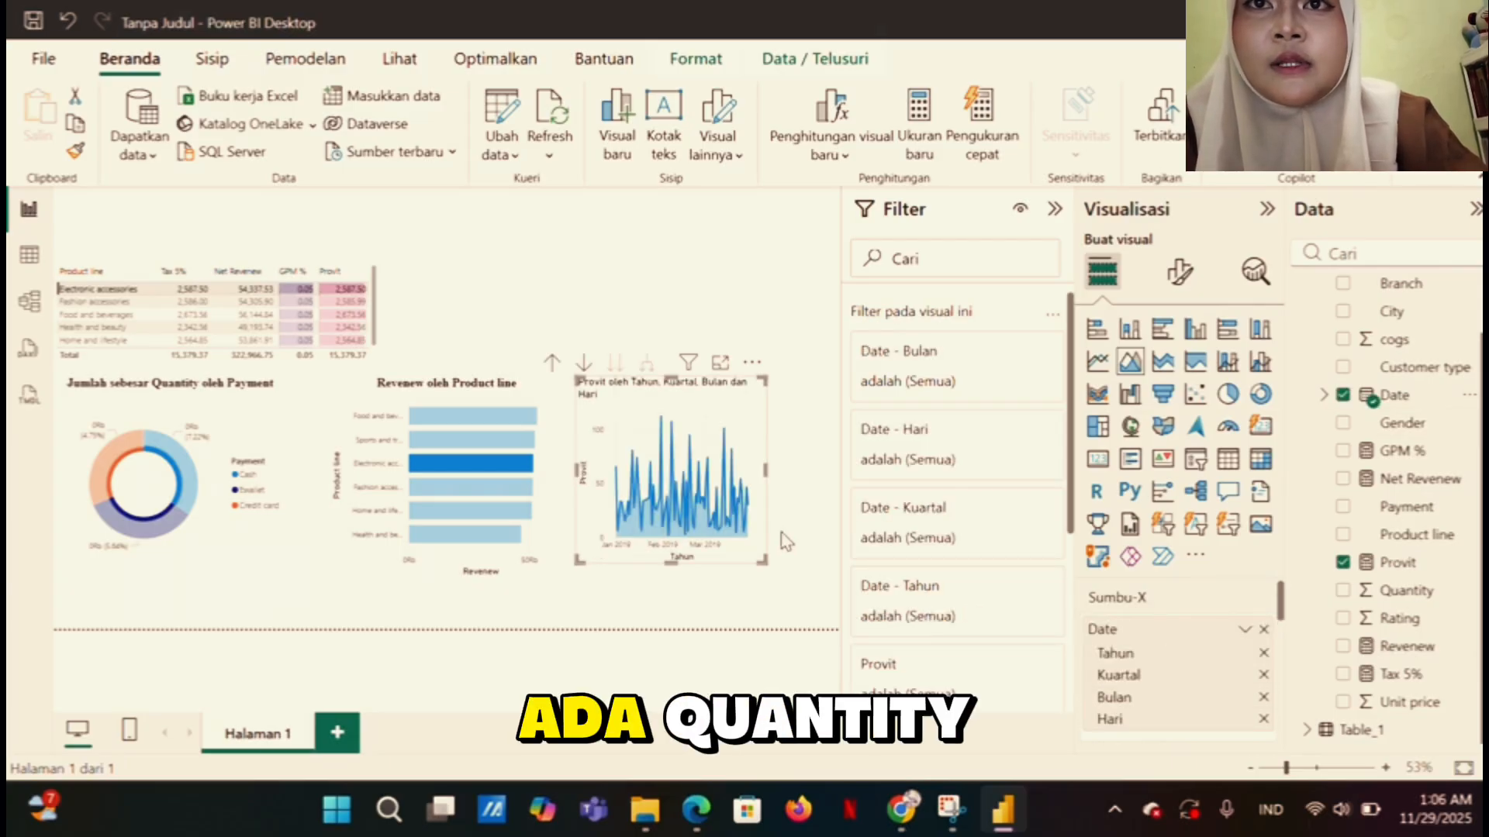
# Format the area chart's title as Times New Roman, size 15, bold and horizontally centered
pyautogui.click(1179, 271)
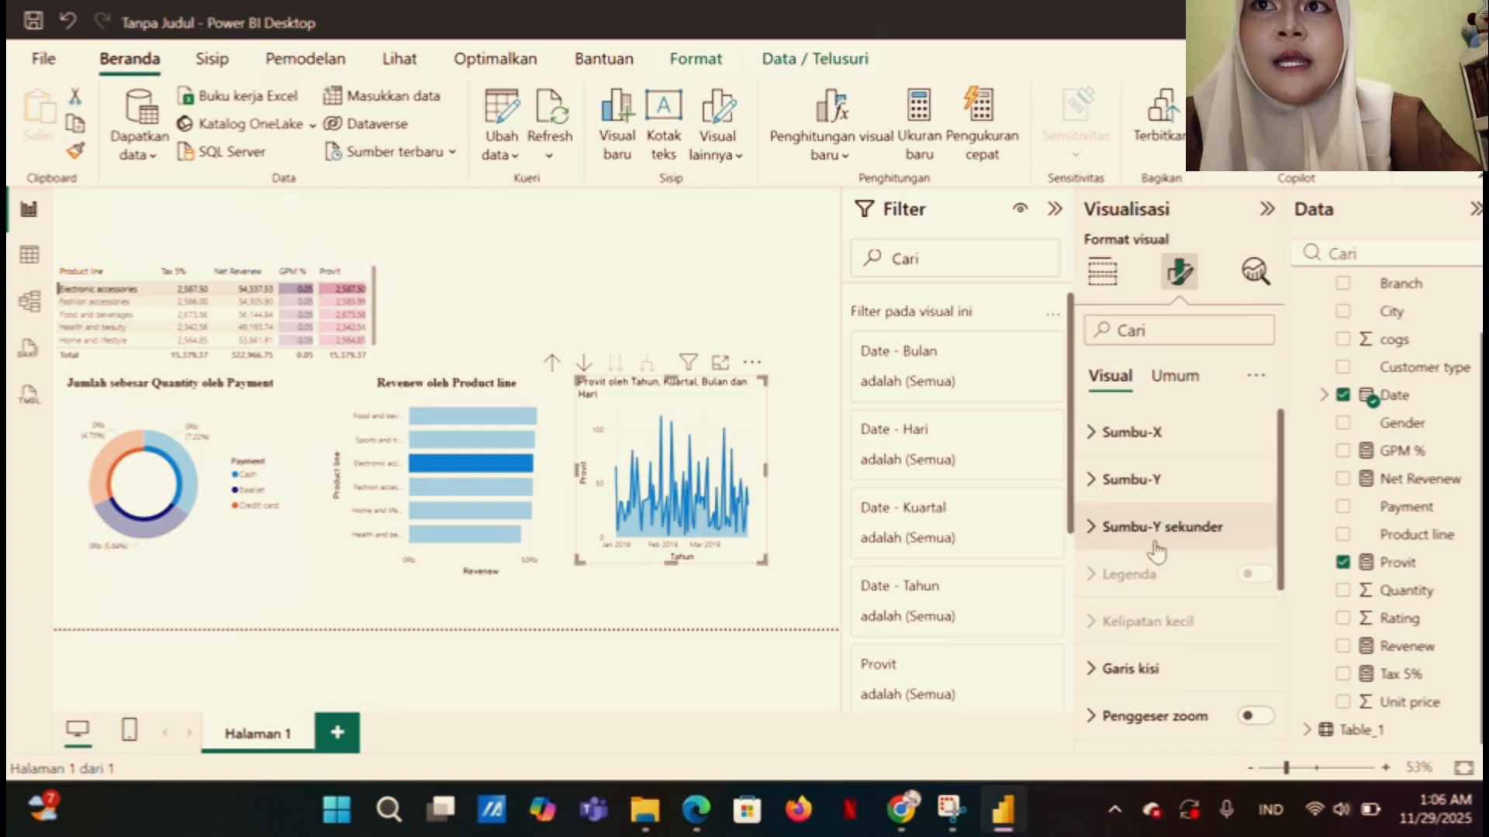
pyautogui.click(1164, 391)
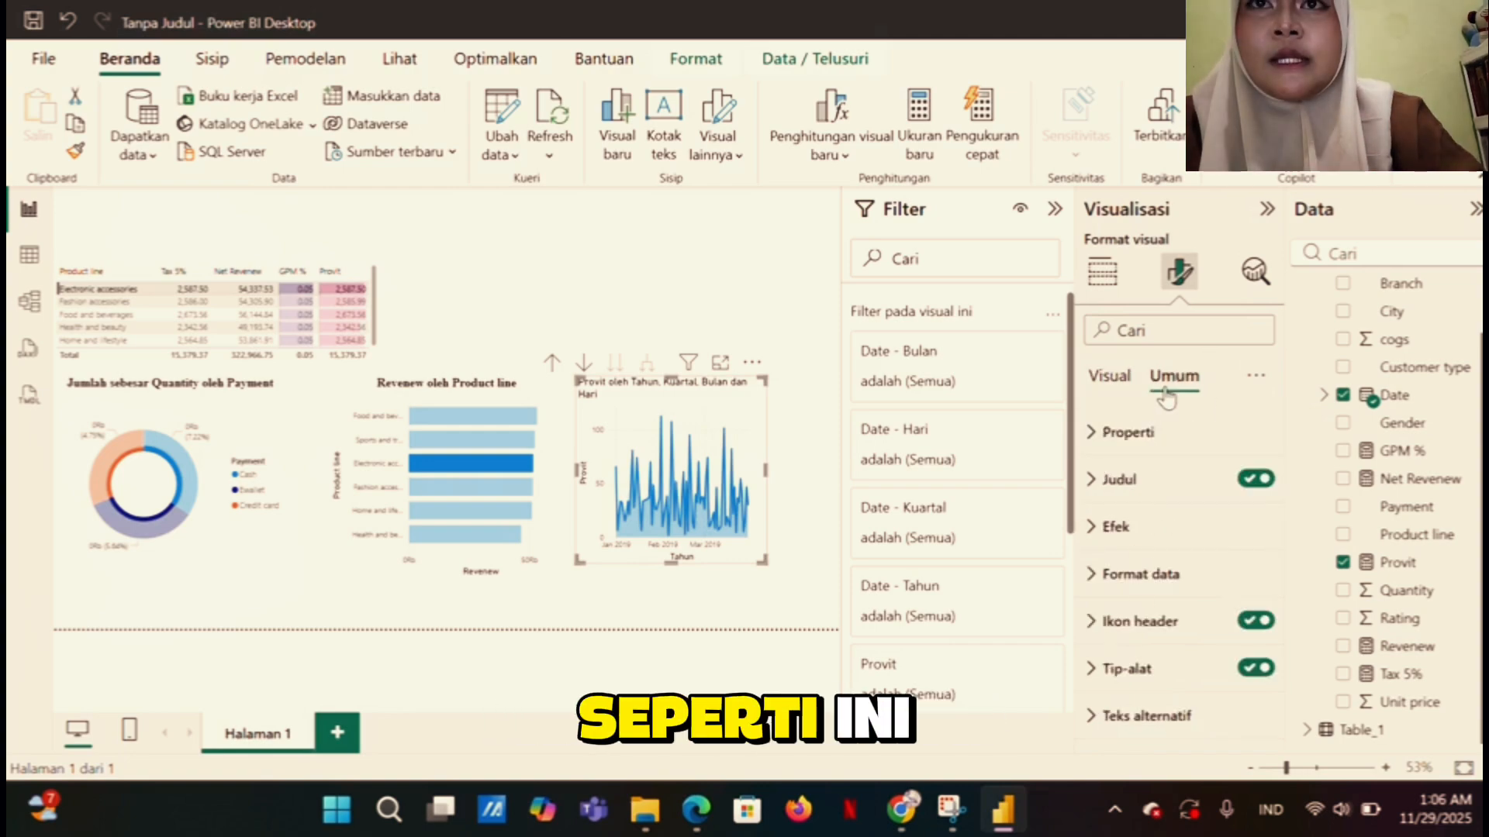
pyautogui.click(1093, 484)
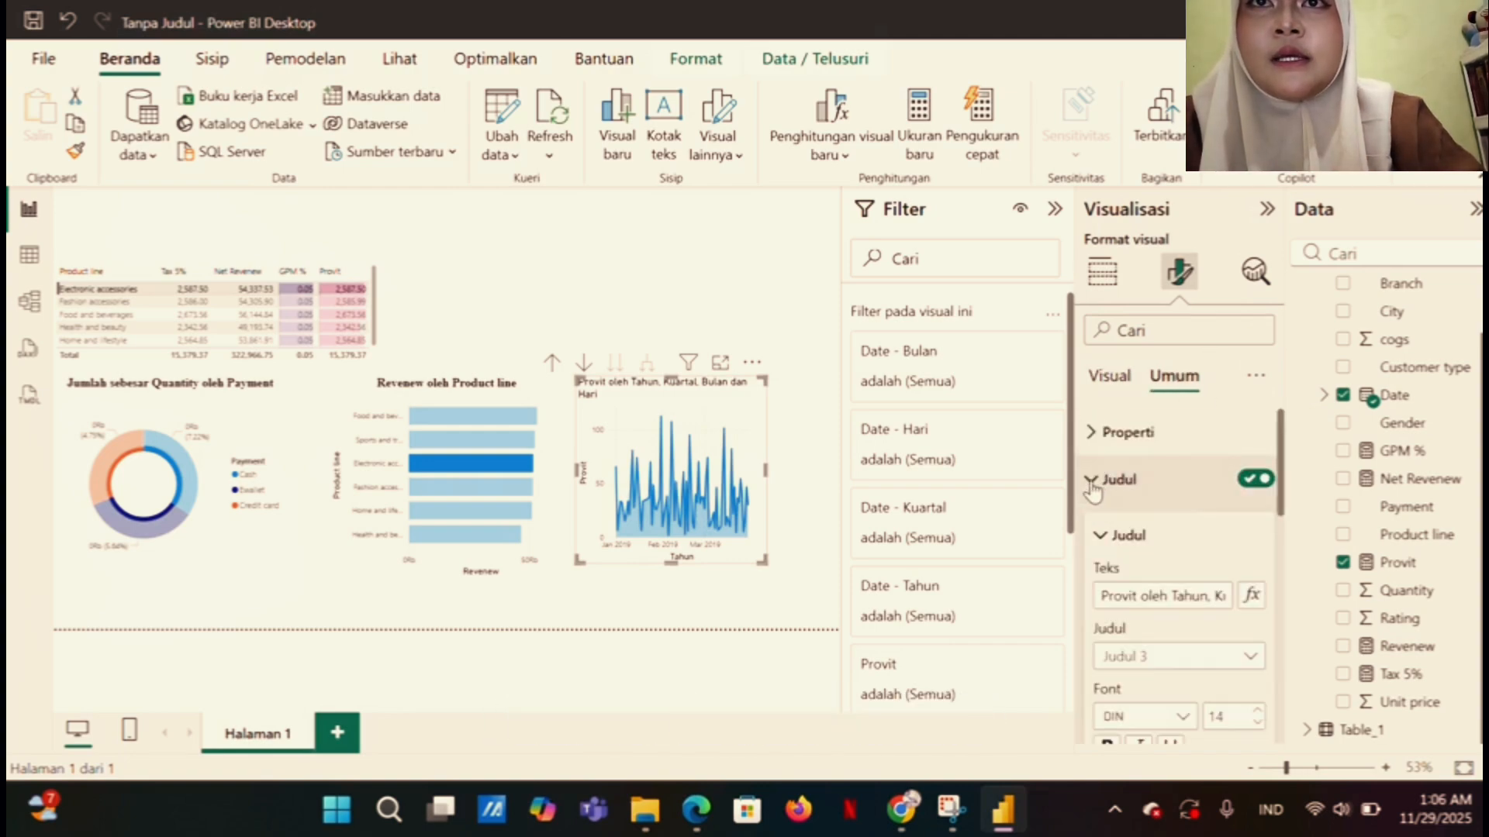
pyautogui.scroll(-3, 1199, 612)
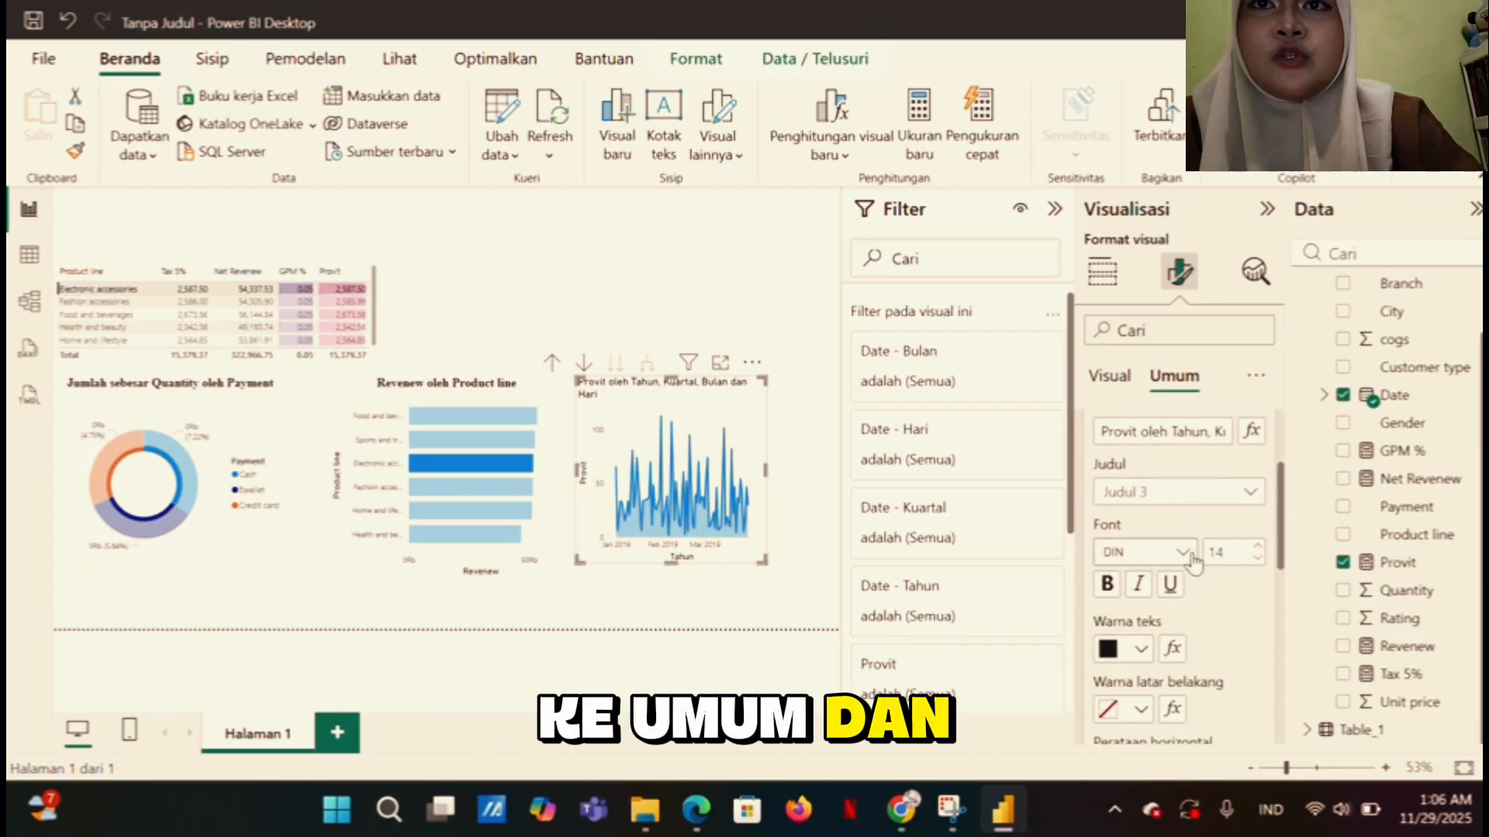
pyautogui.click(1186, 554)
pyautogui.scroll(-3, 1195, 496)
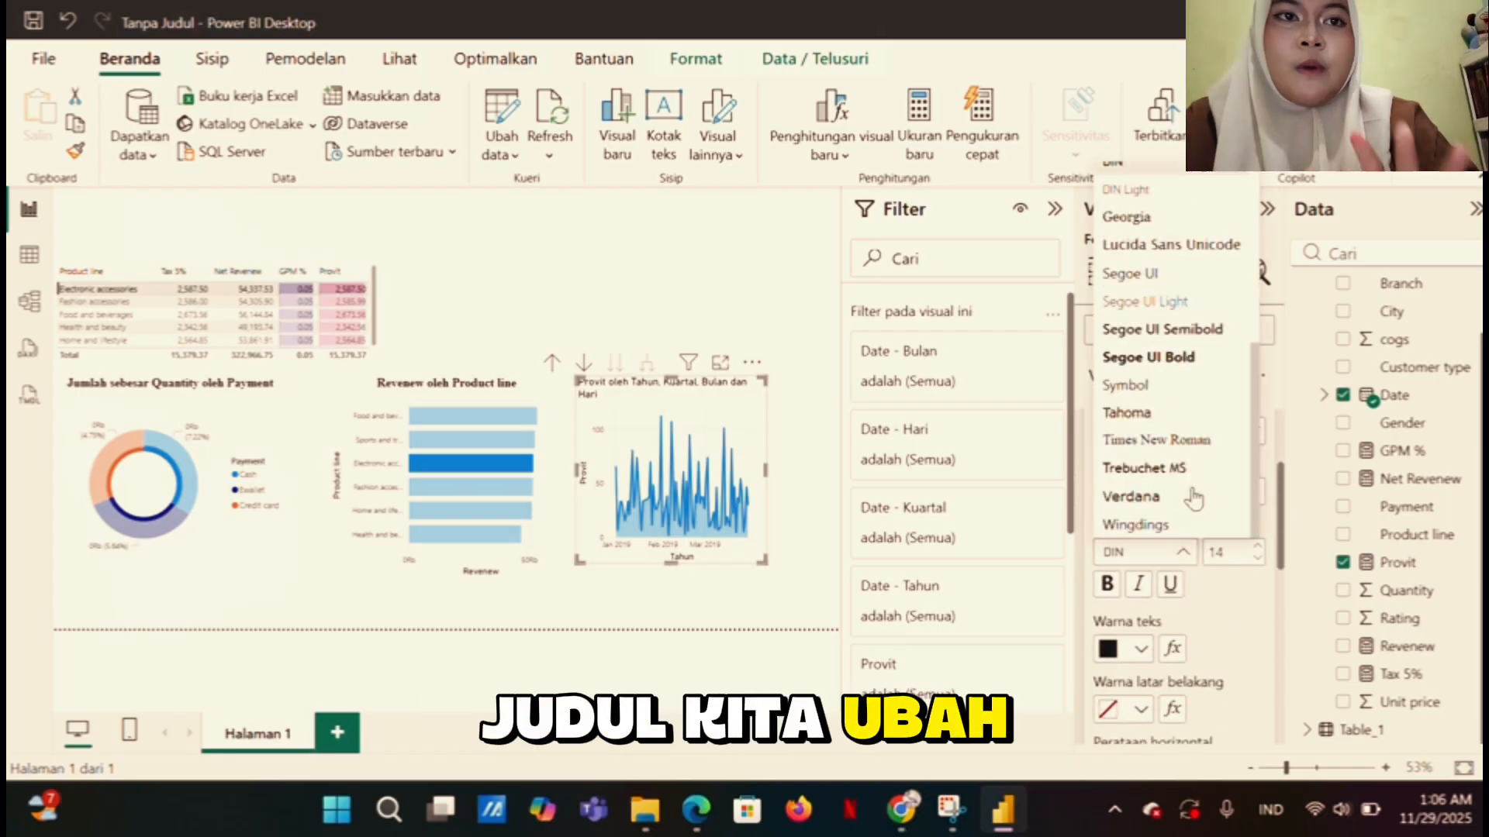
pyautogui.click(1200, 441)
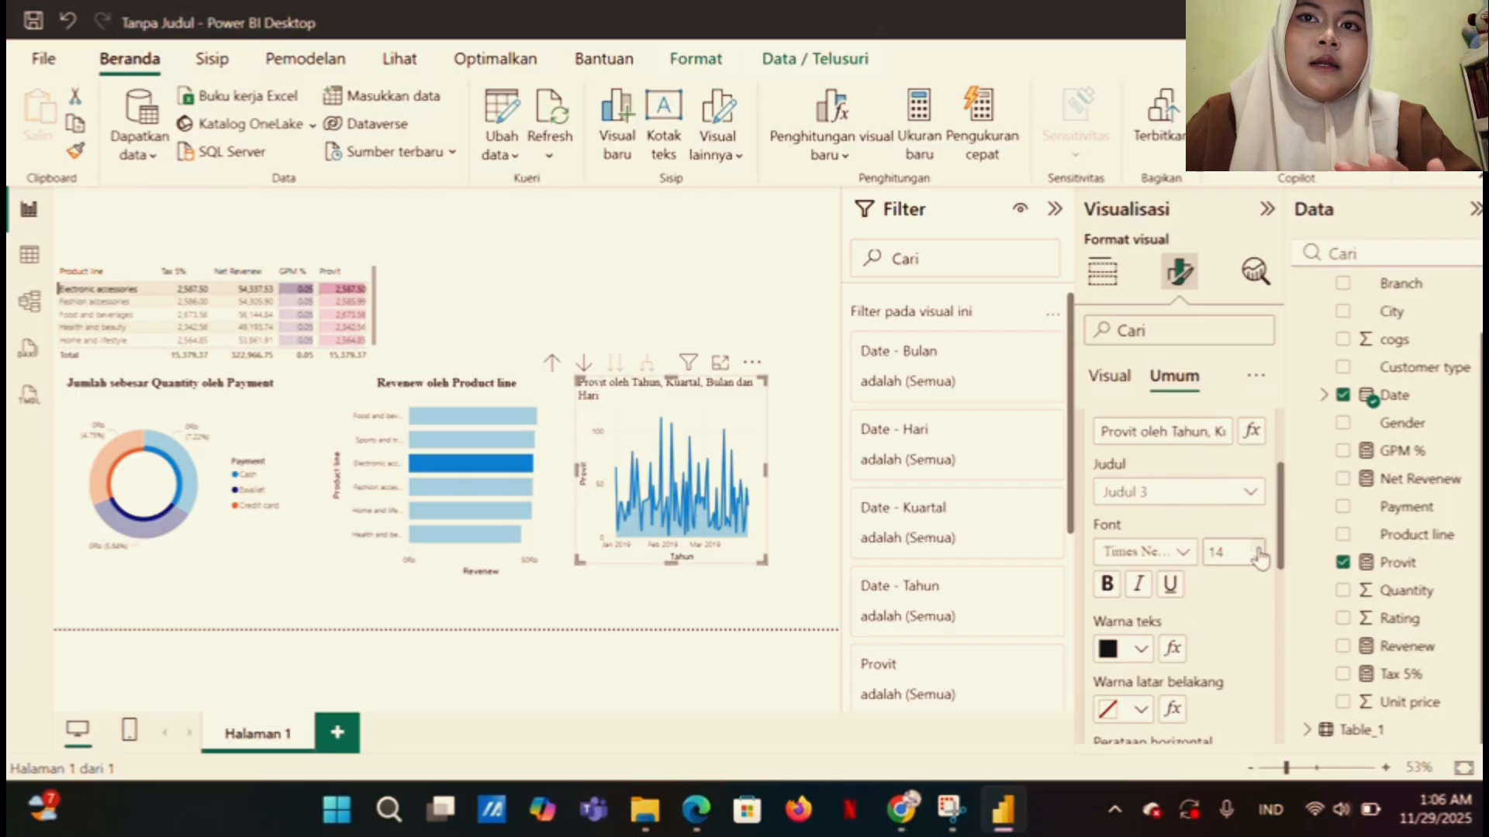
pyautogui.click(1109, 589)
pyautogui.scroll(-3, 1116, 620)
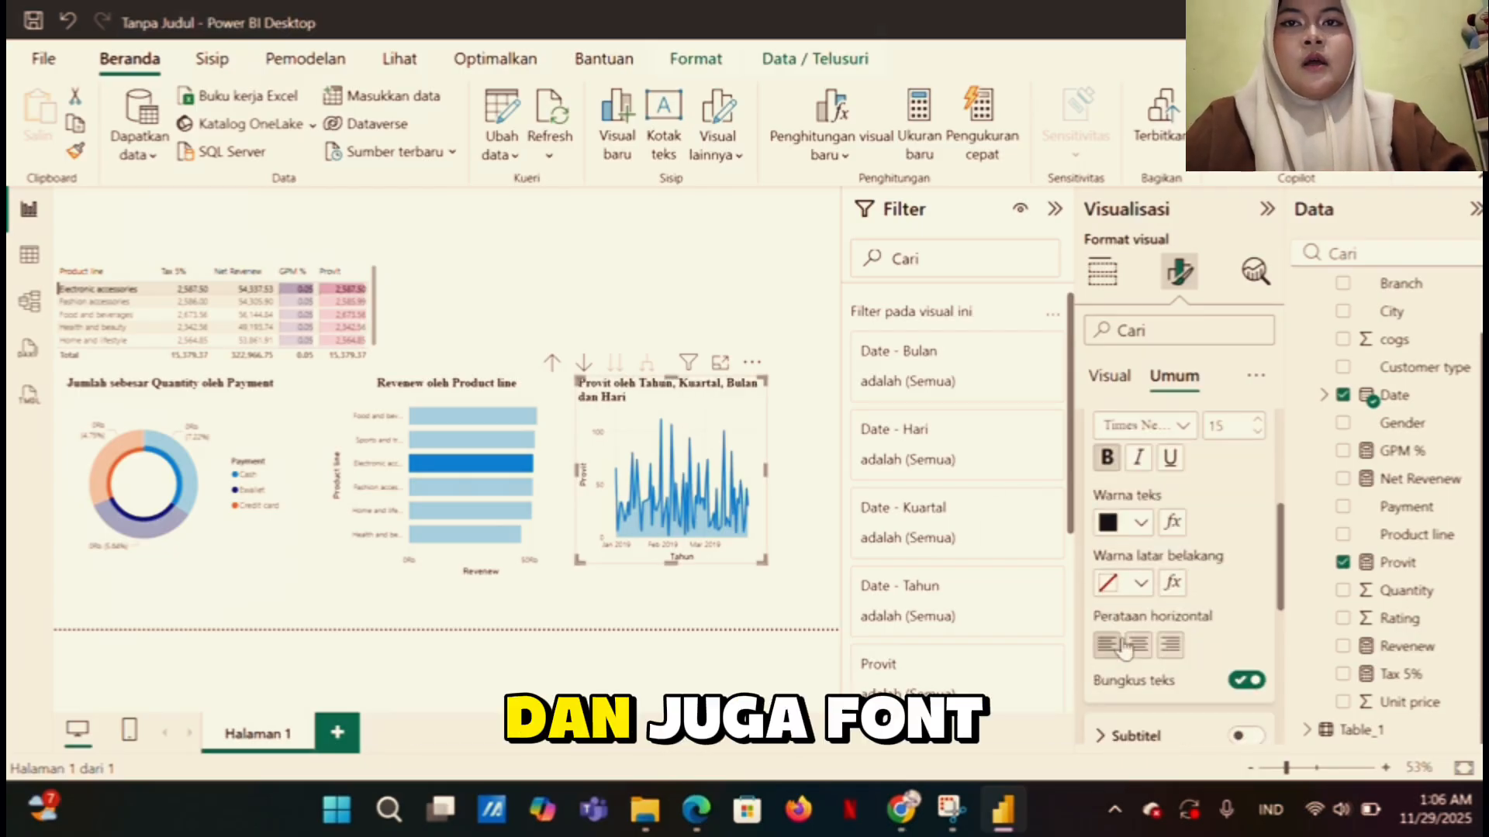
pyautogui.click(1138, 647)
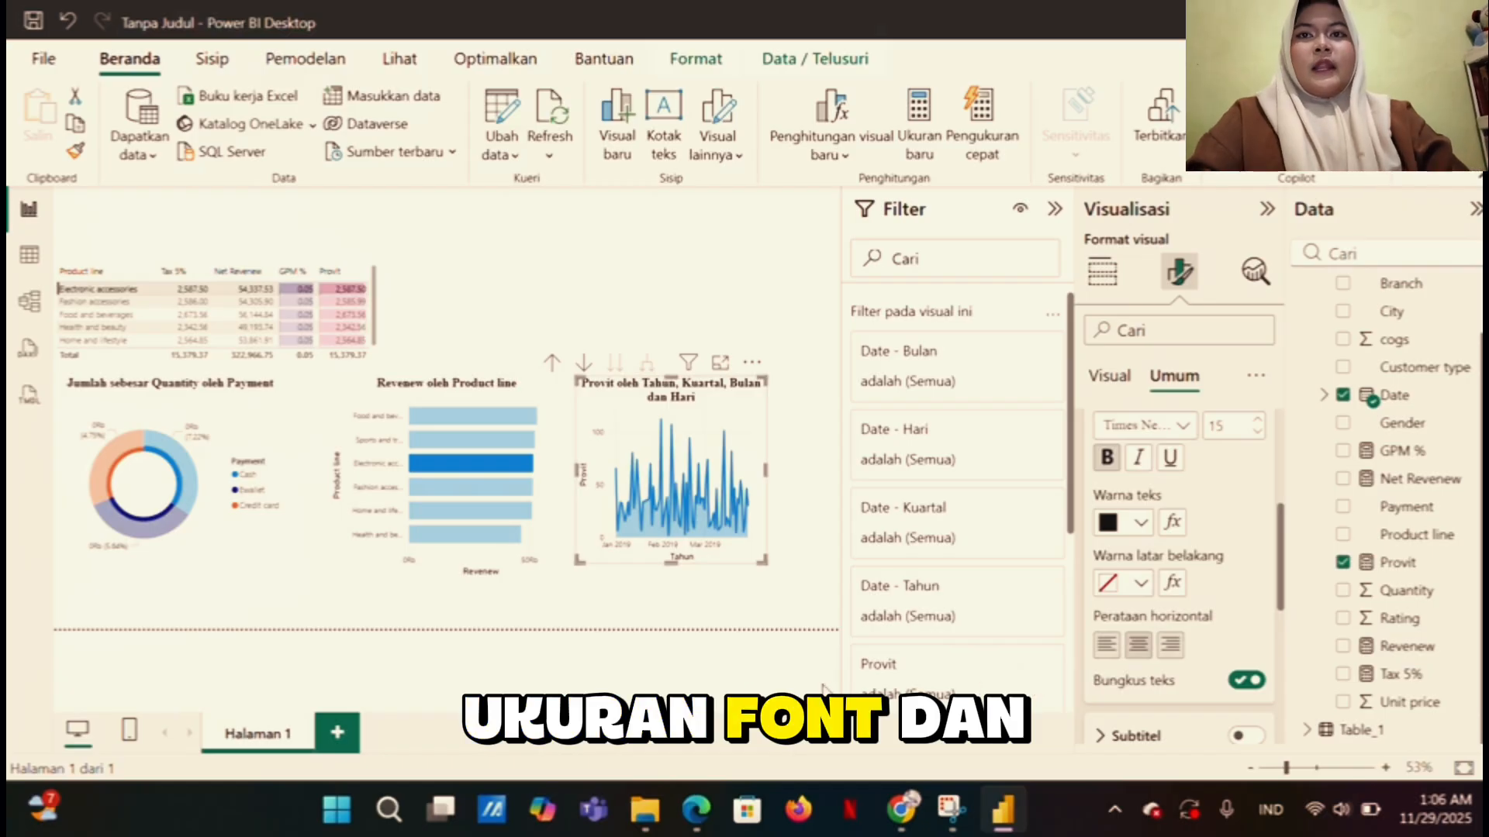
pyautogui.click(743, 686)
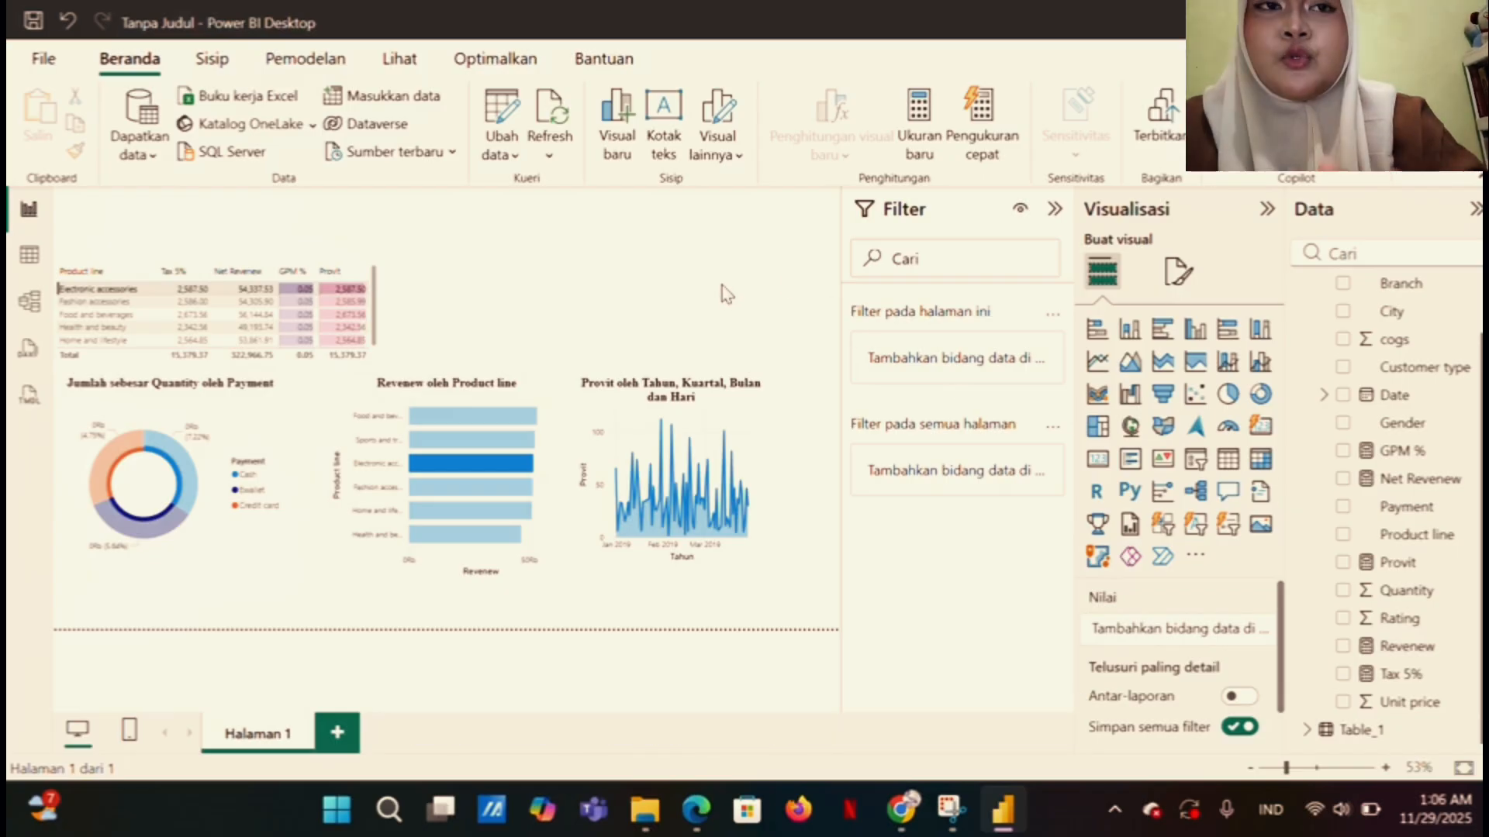
# Insert a funnel chart with Product line as category and Rating as values, fitted into the gap above the bar chart
pyautogui.click(1163, 394)
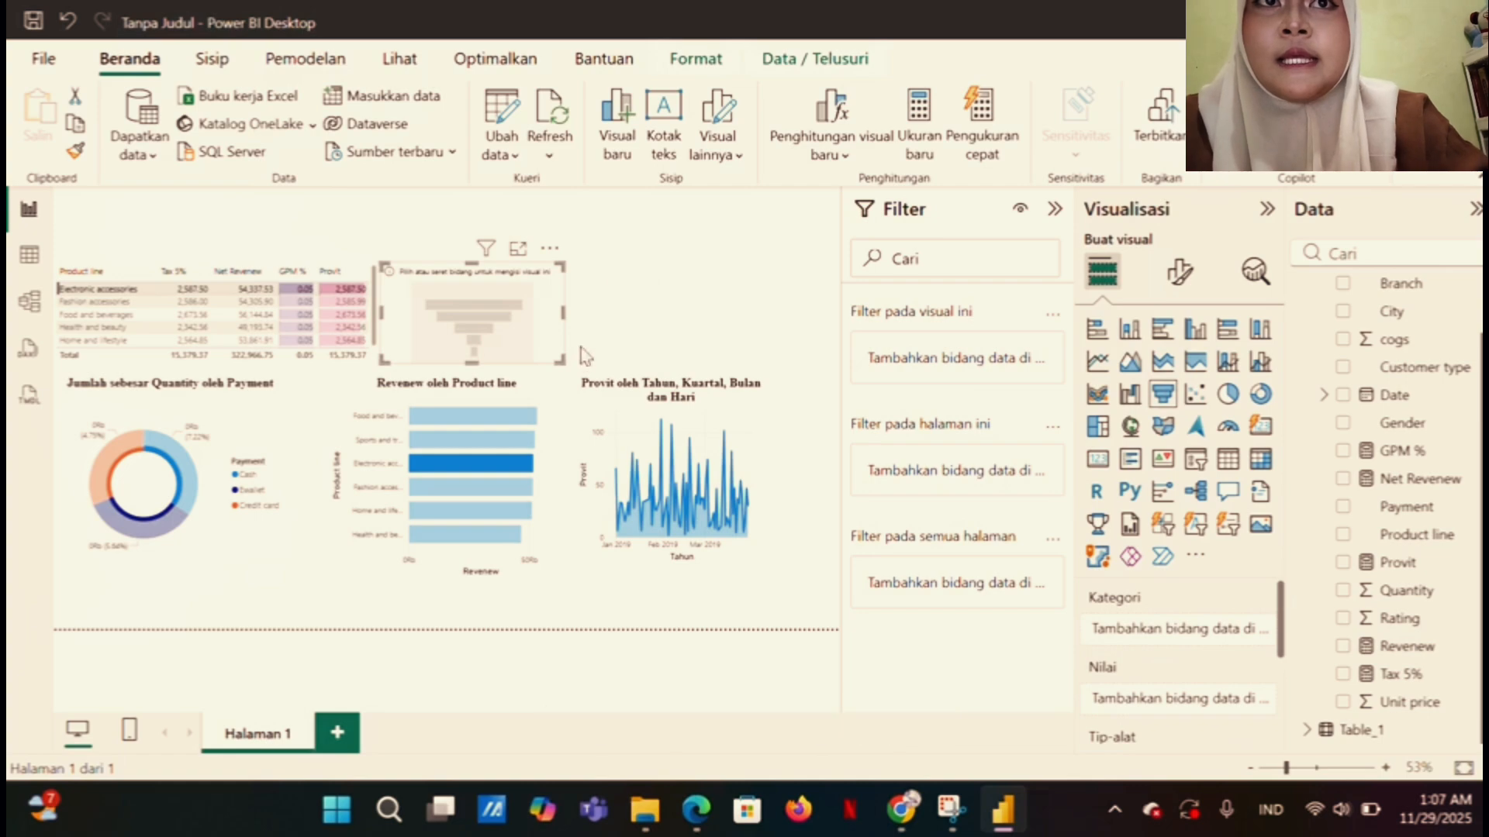
pyautogui.moveTo(555, 358); pyautogui.dragTo(518, 390)
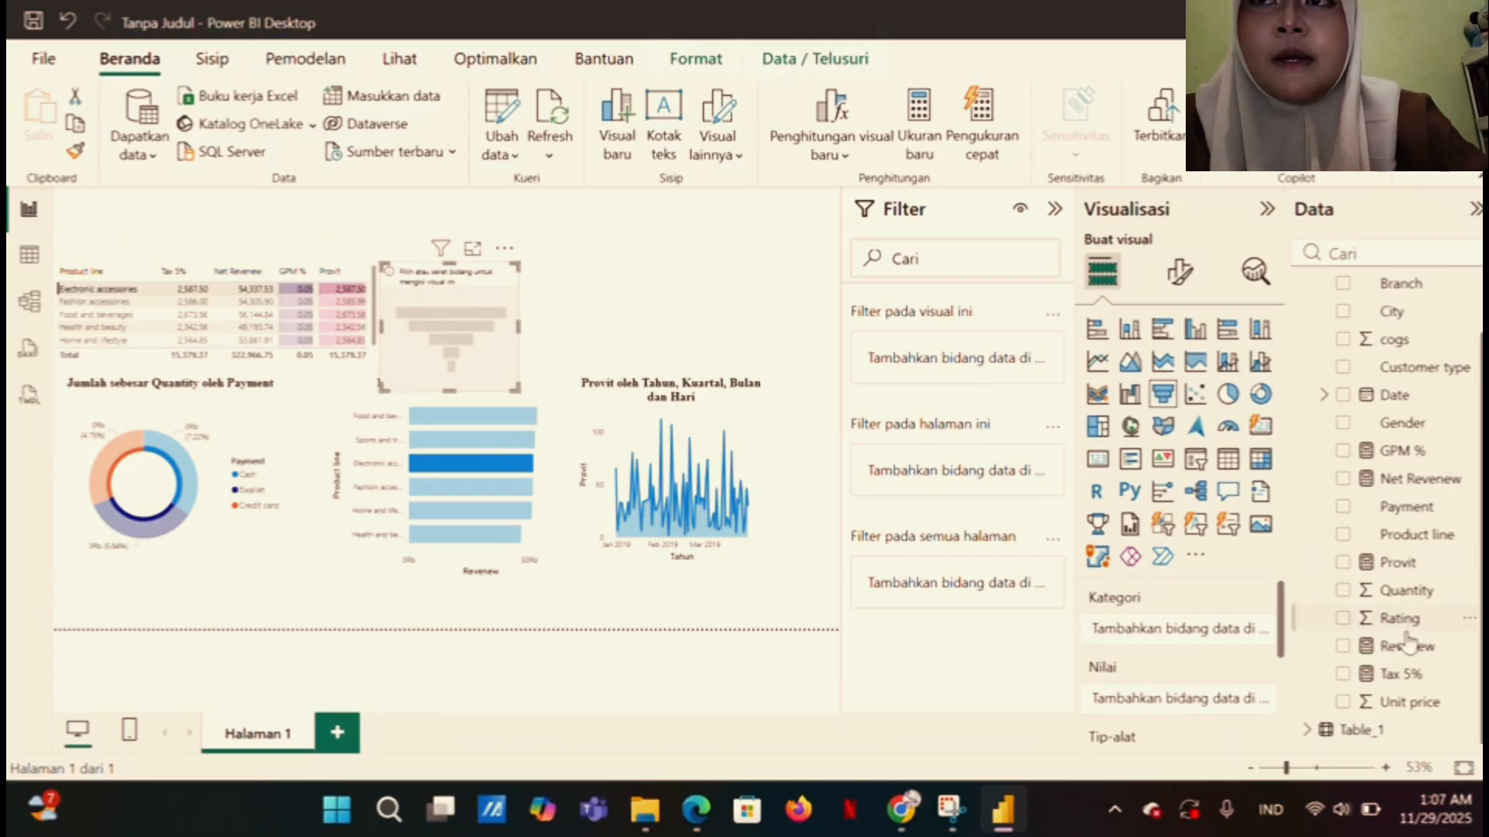
pyautogui.moveTo(1399, 620)
pyautogui.mouseDown()
pyautogui.moveTo(1223, 676)
pyautogui.moveTo(1221, 700)
pyautogui.moveTo(1194, 706)
pyautogui.mouseUp()
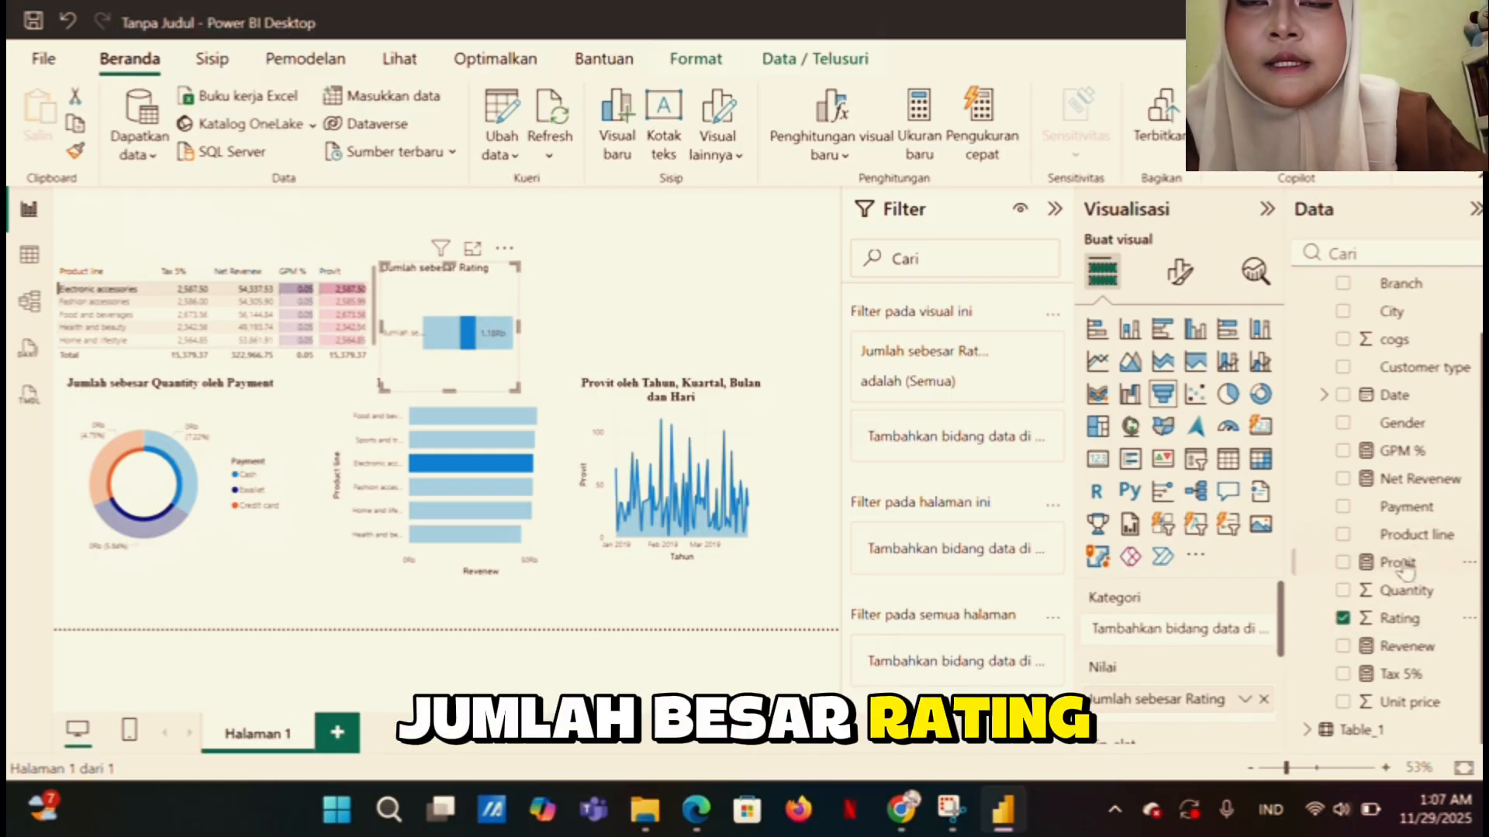
pyautogui.moveTo(1402, 535); pyautogui.dragTo(1178, 632)
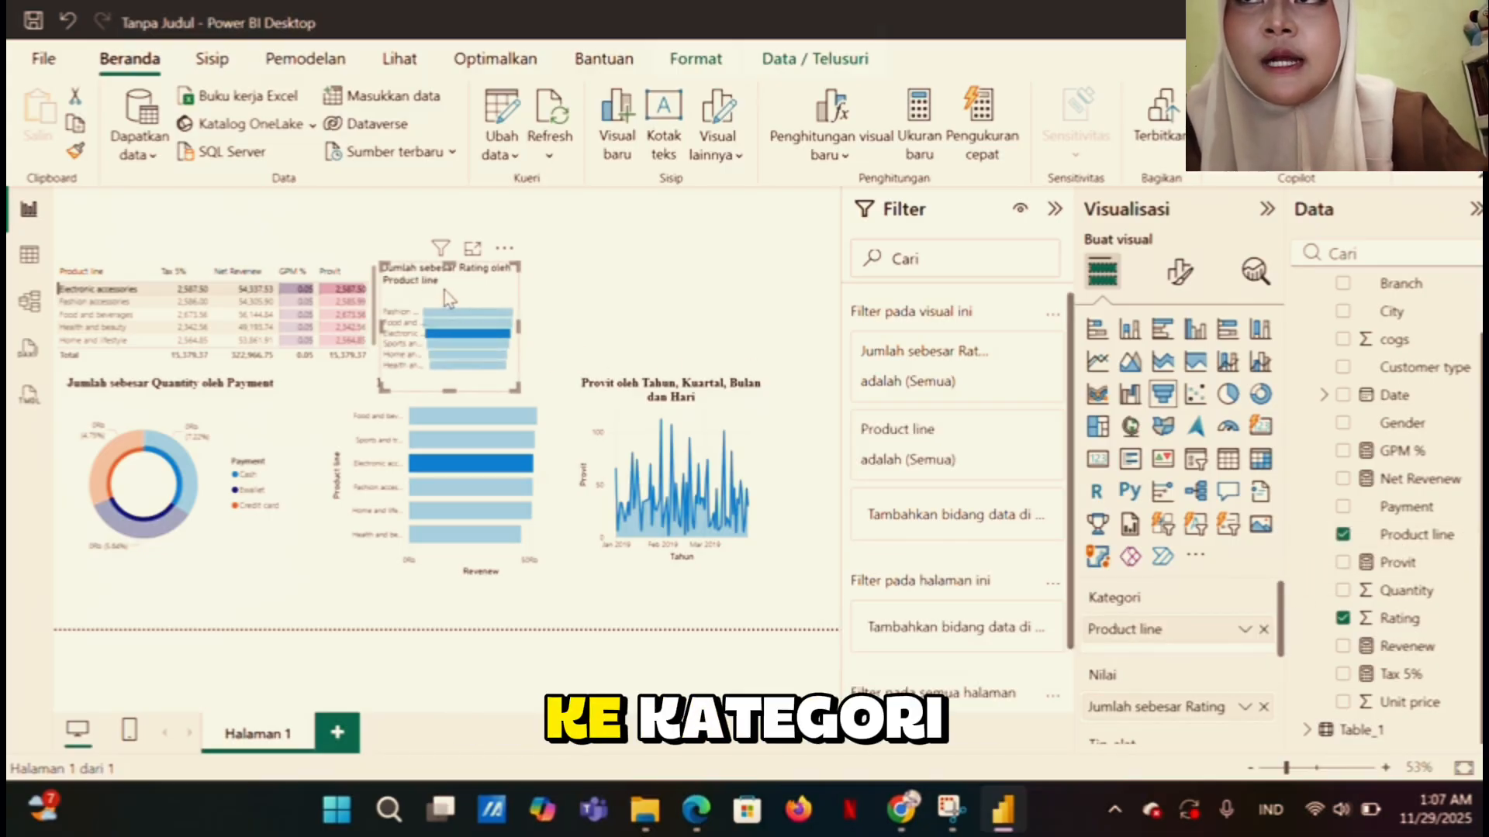
pyautogui.moveTo(446, 301); pyautogui.dragTo(463, 285)
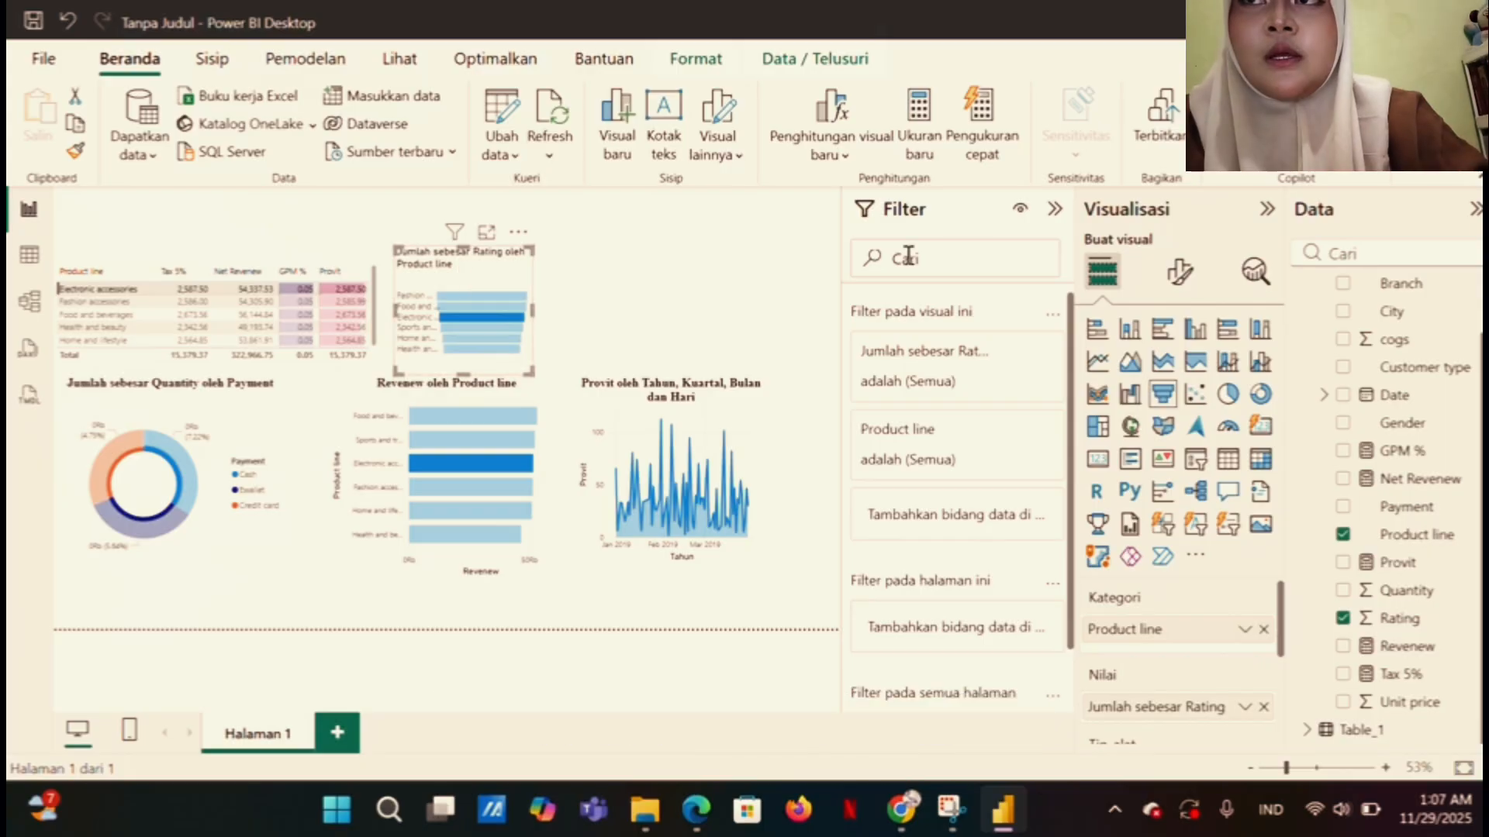
# Format the funnel chart's title as bold Times New Roman, size 15, horizontally centered
pyautogui.click(1194, 272)
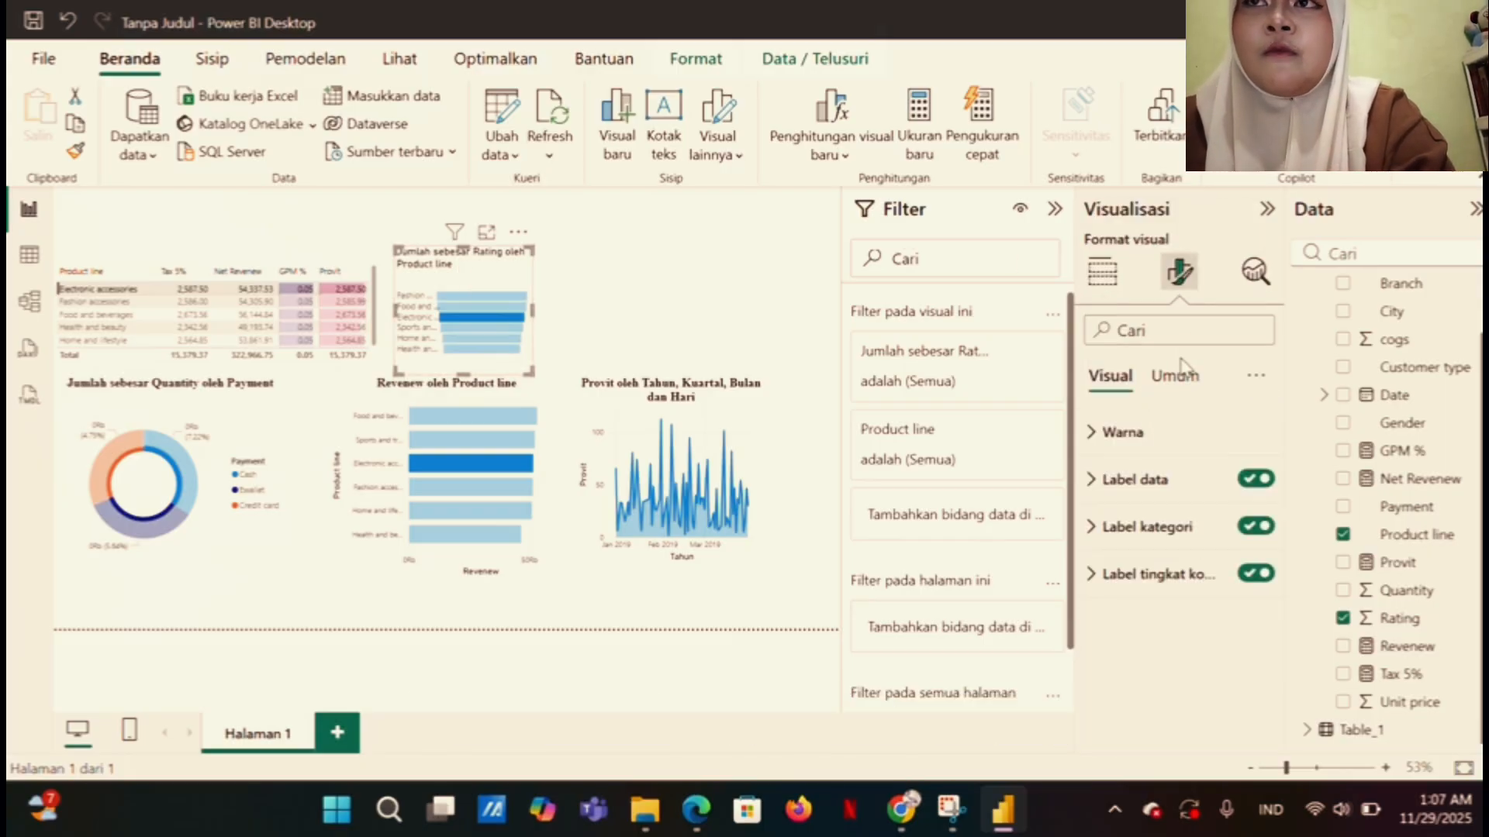
pyautogui.click(1177, 377)
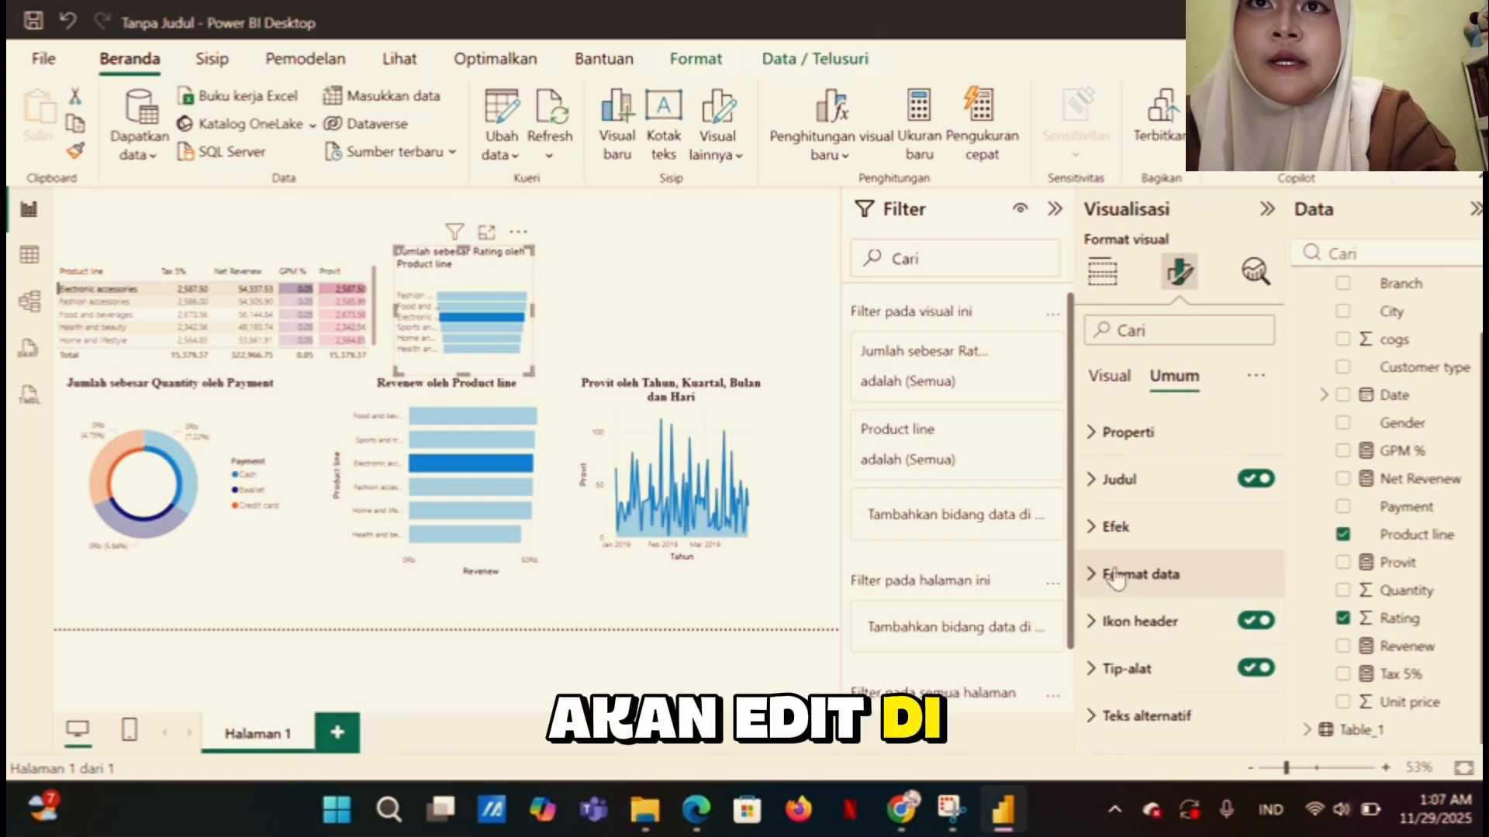
pyautogui.click(1089, 481)
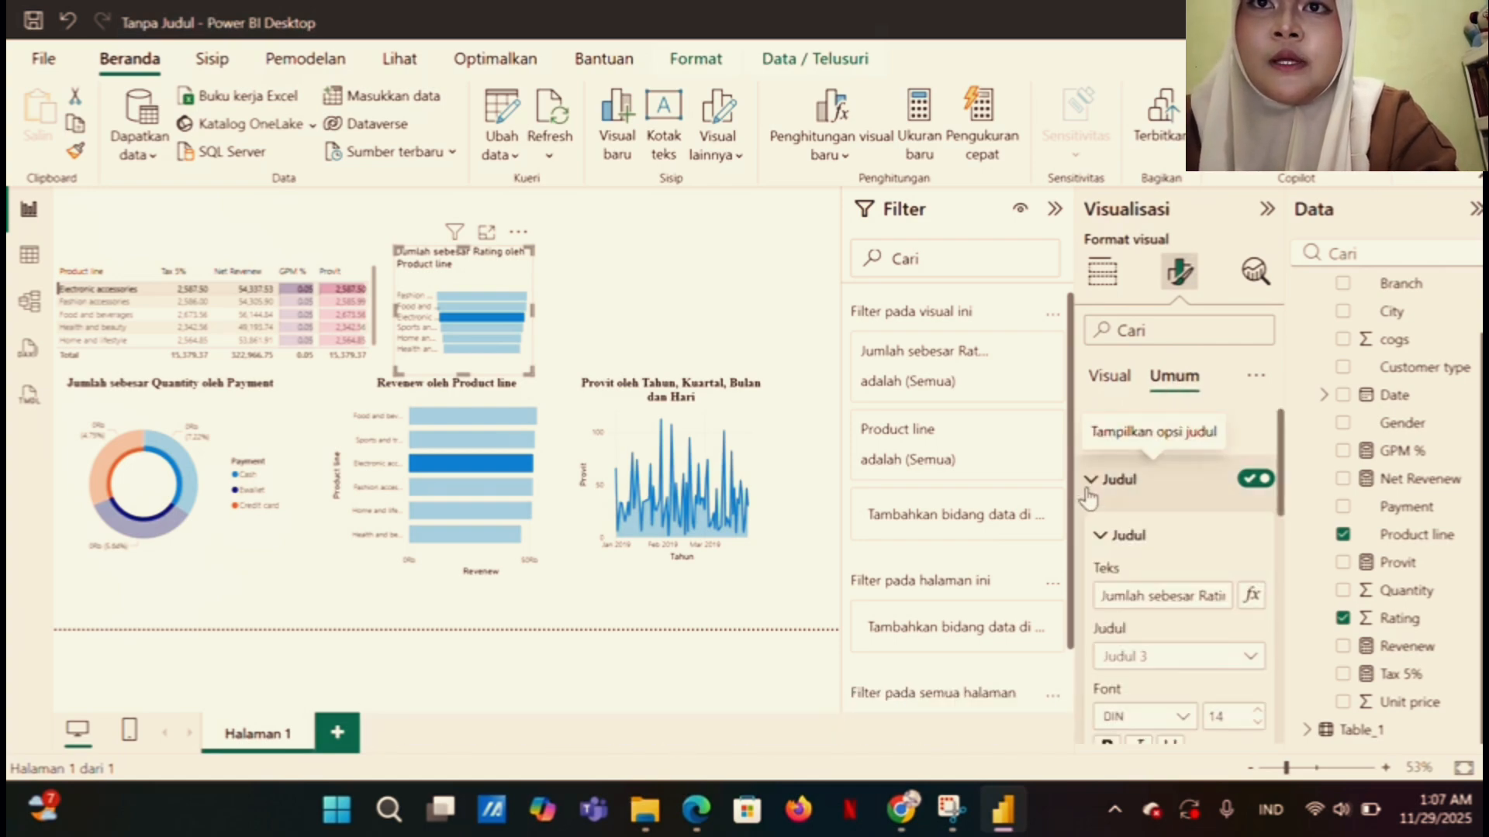
pyautogui.scroll(-3, 1224, 642)
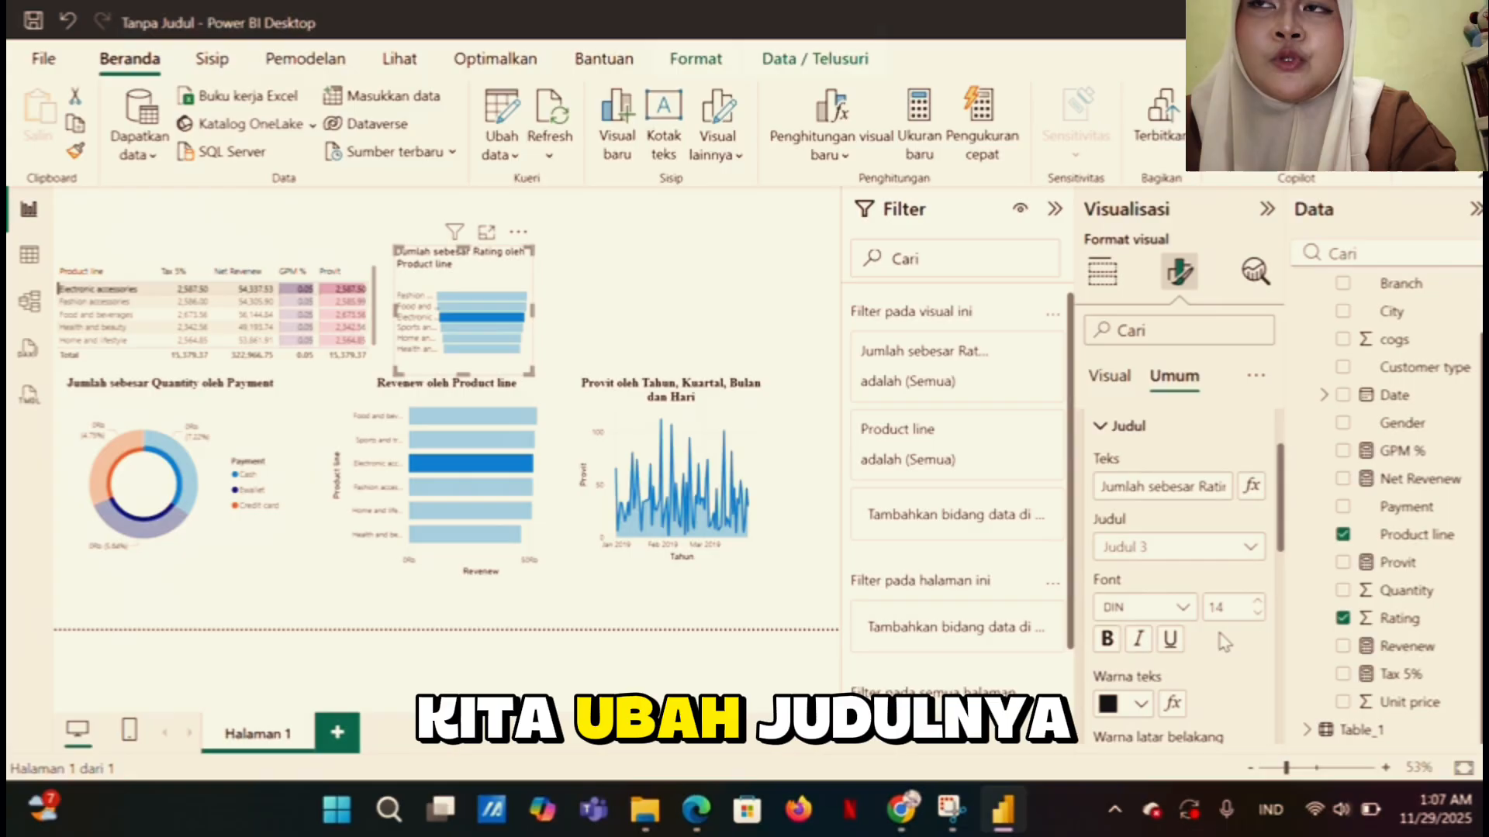
pyautogui.click(1108, 640)
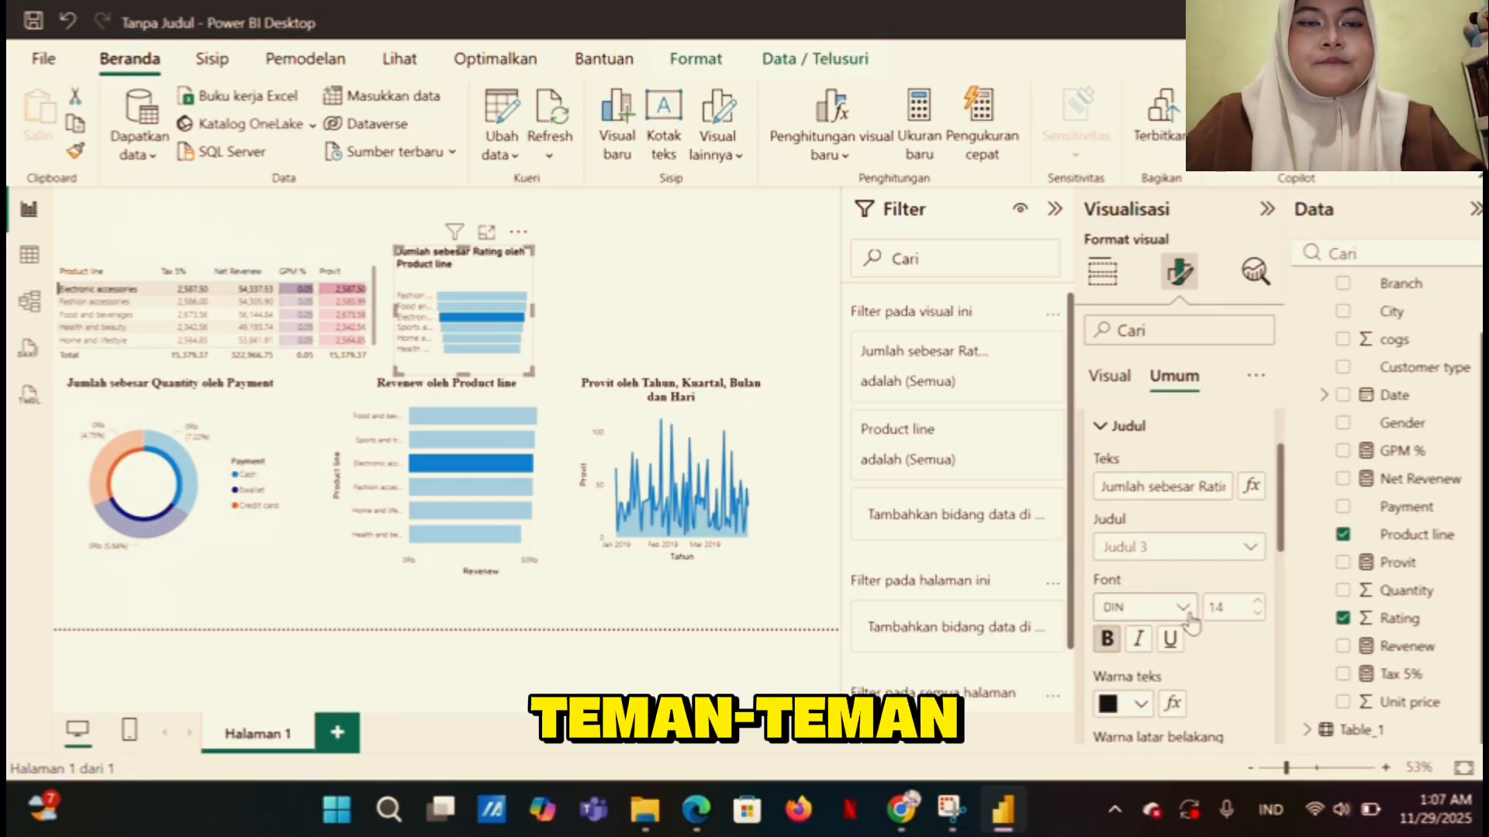
pyautogui.click(1180, 608)
pyautogui.scroll(-5, 1182, 504)
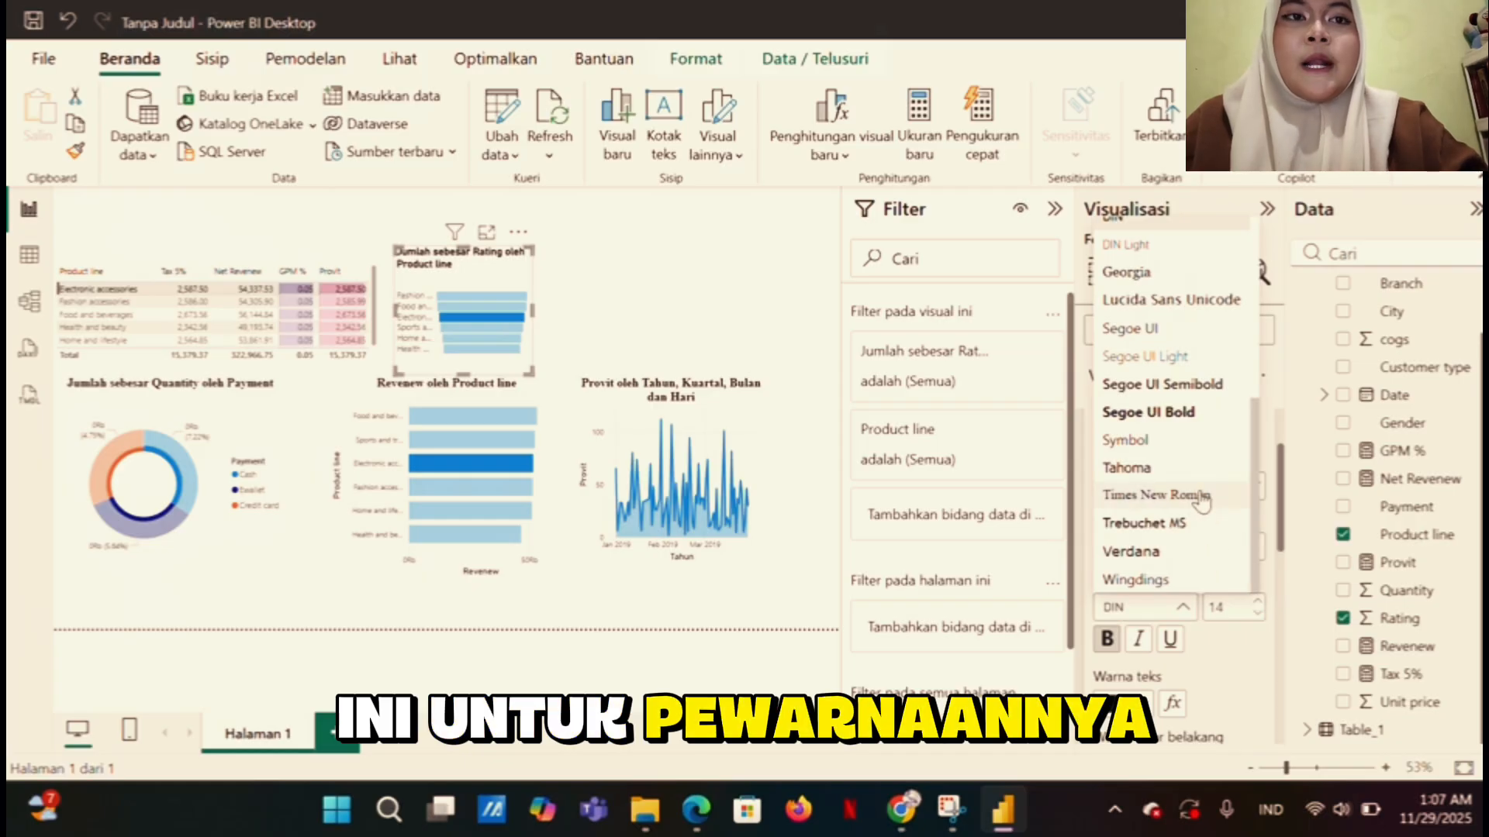
pyautogui.click(1201, 496)
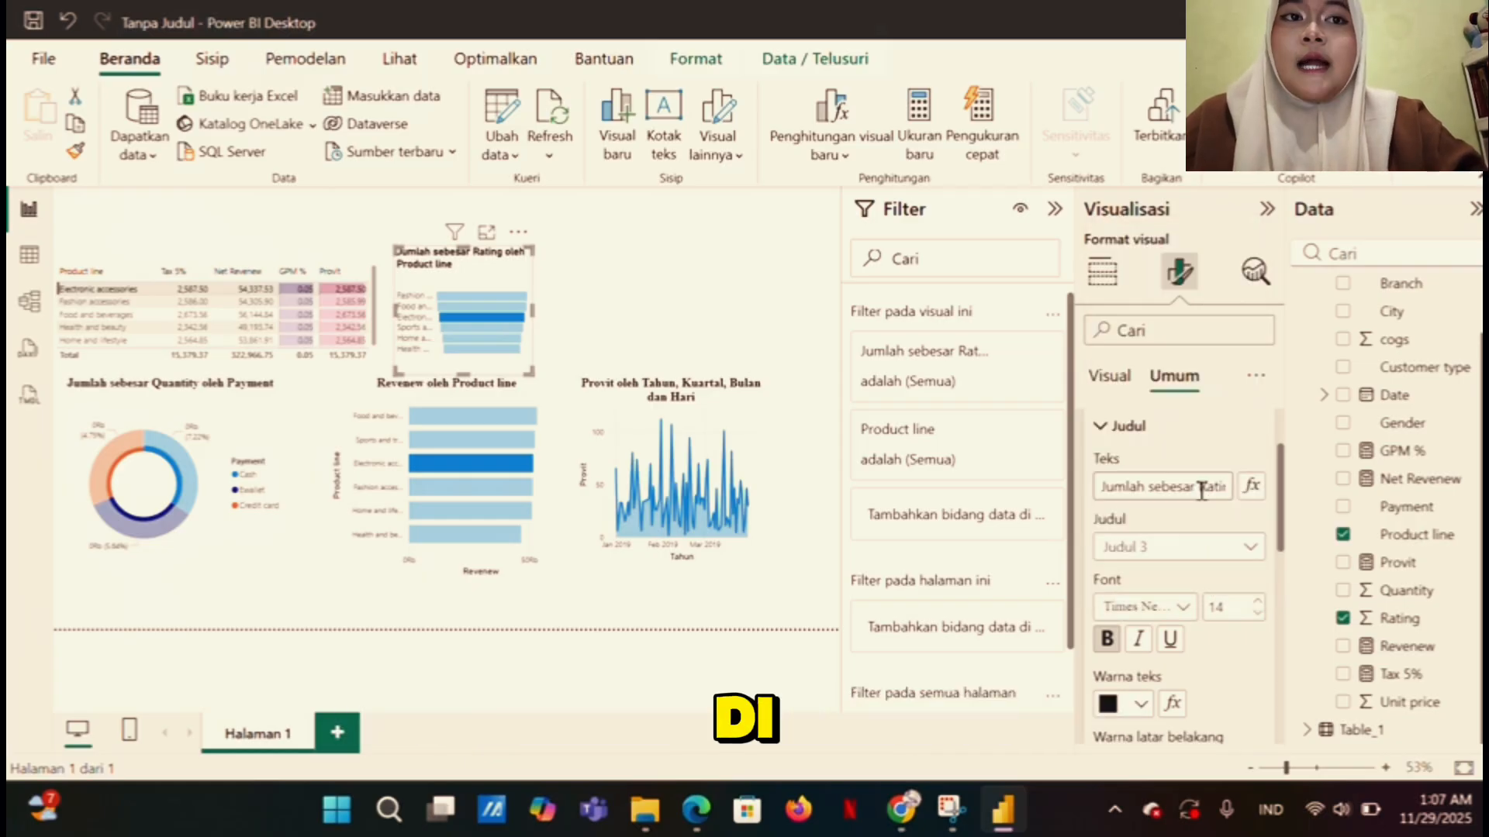
pyautogui.click(1256, 603)
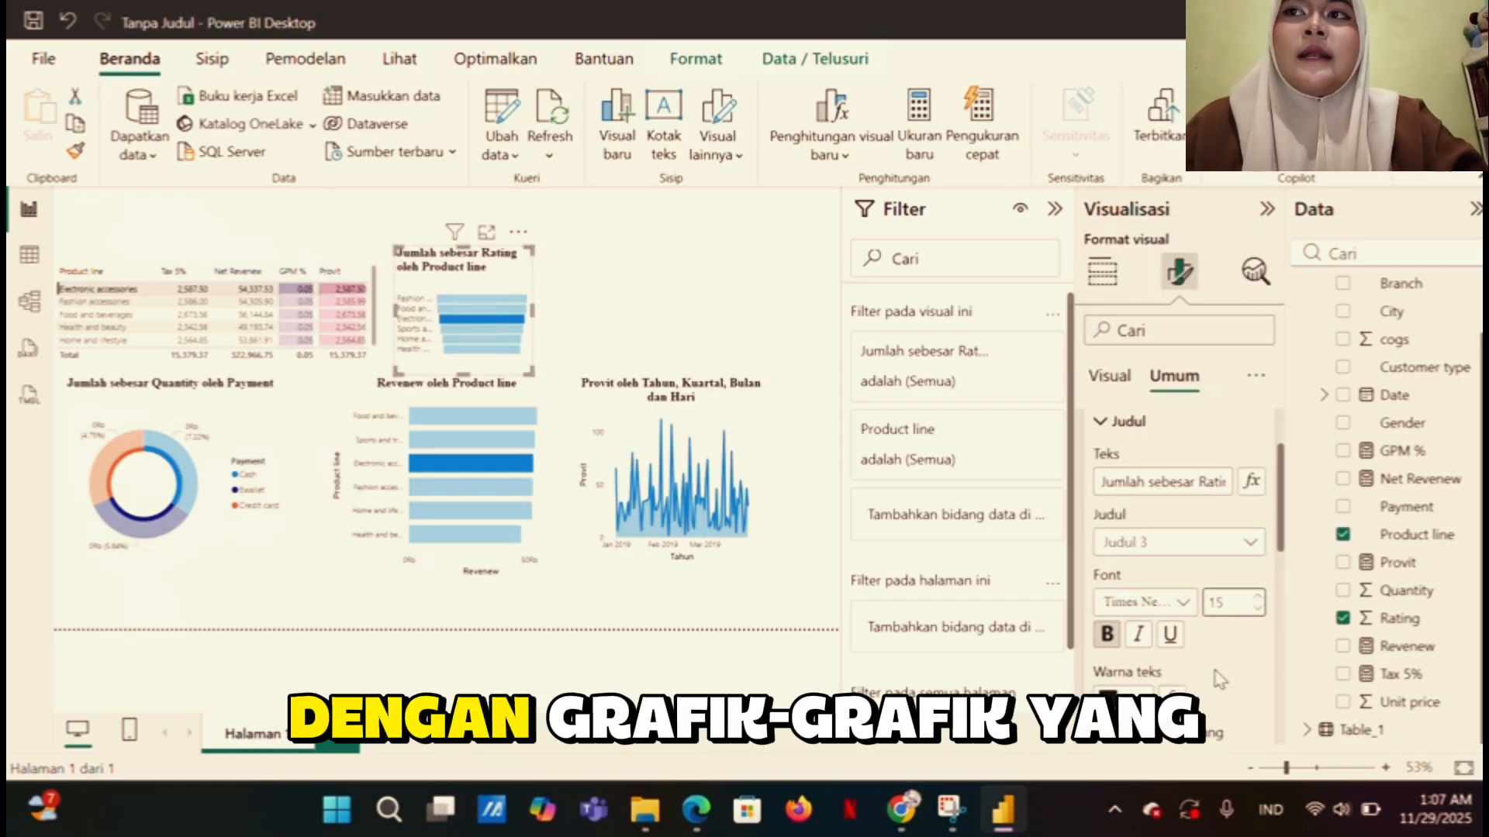
pyautogui.scroll(-3, 1219, 679)
pyautogui.click(1138, 633)
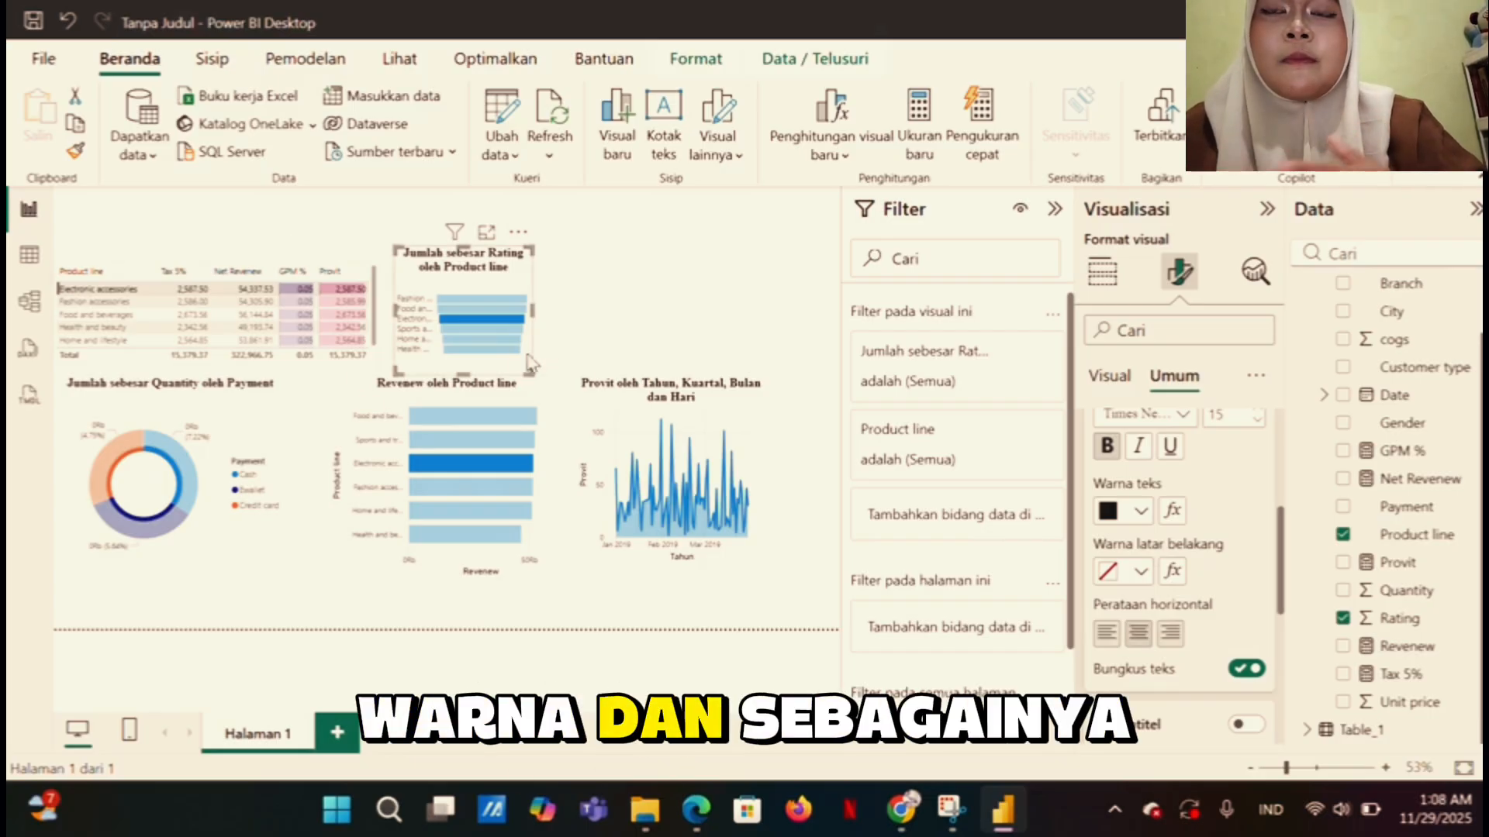
pyautogui.click(616, 346)
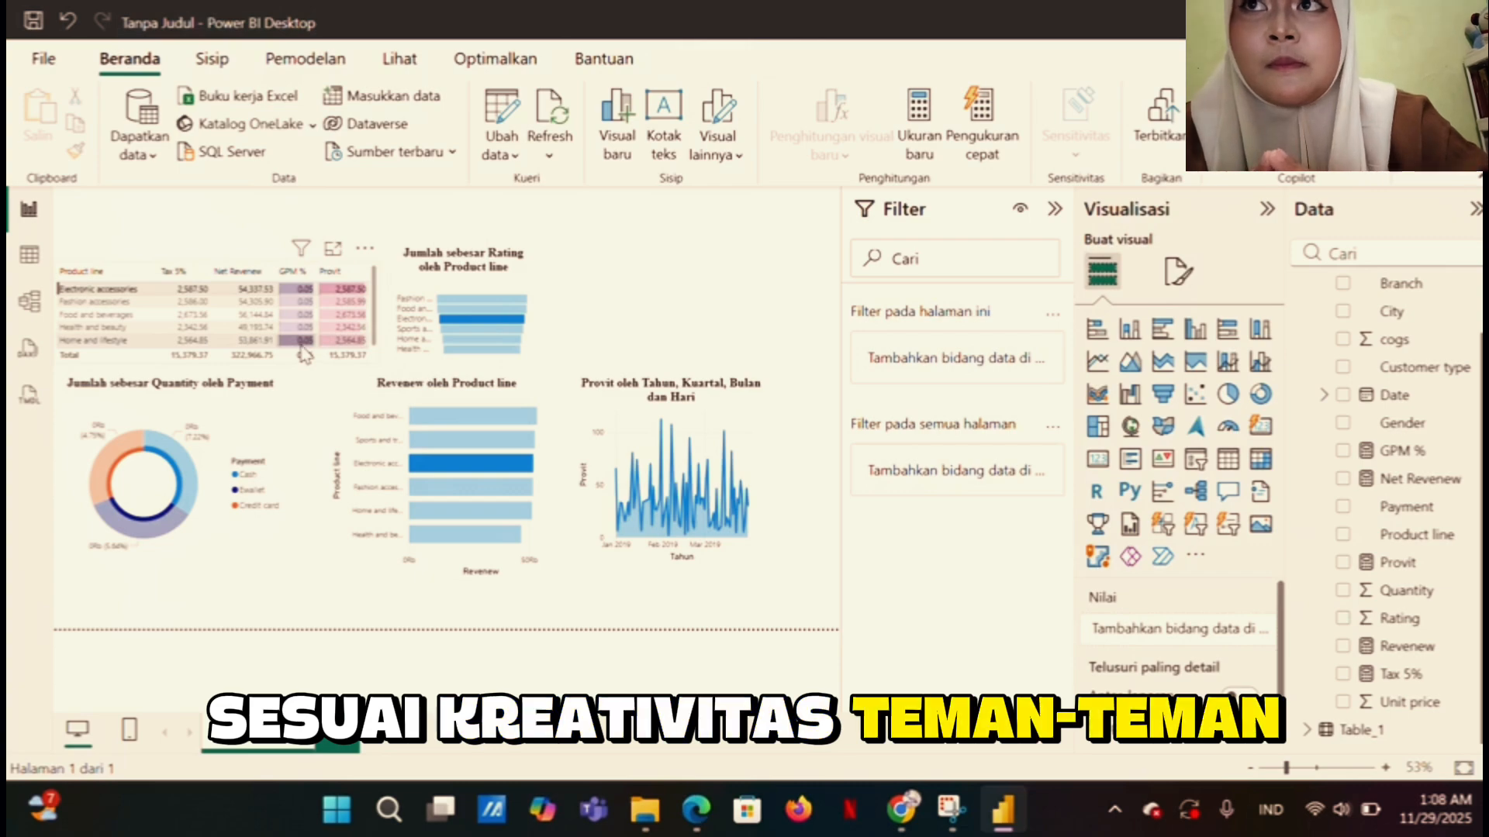
# Move the product-line table up to the page's upper edge and make its frame narrower and slightly taller
pyautogui.click(293, 319)
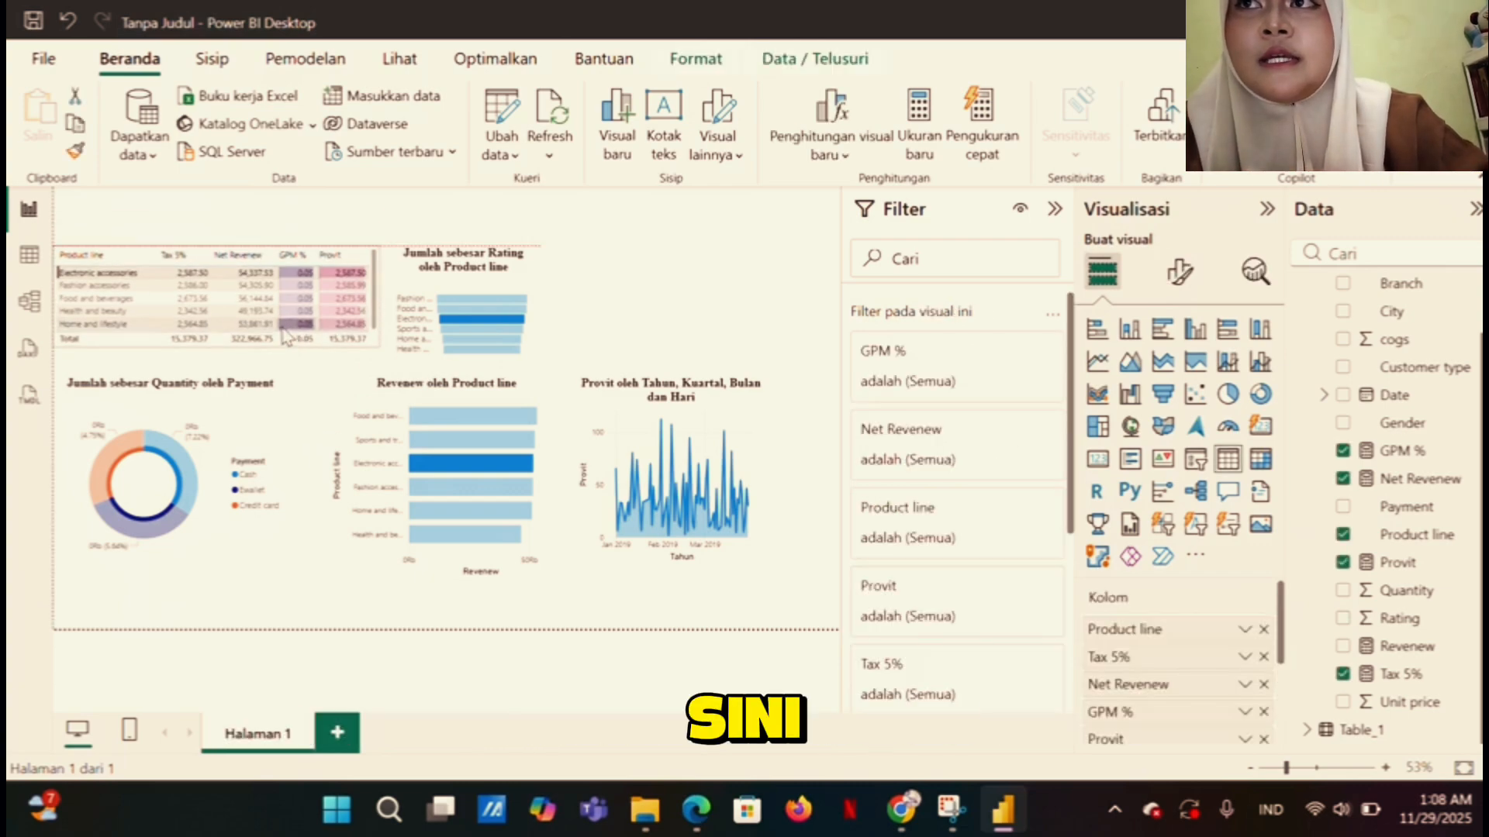
pyautogui.click(279, 326)
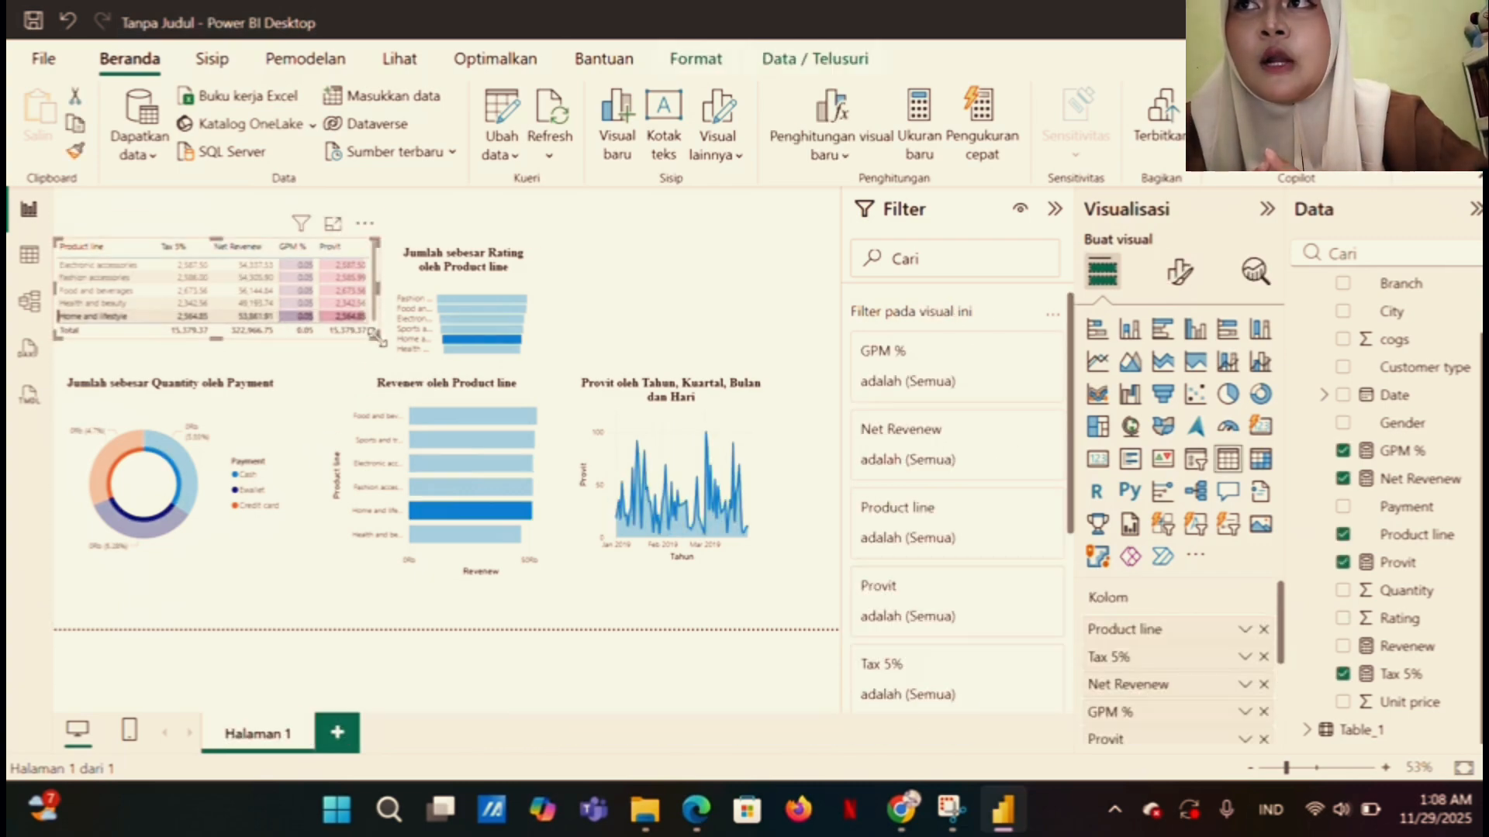
pyautogui.moveTo(375, 339); pyautogui.dragTo(320, 354)
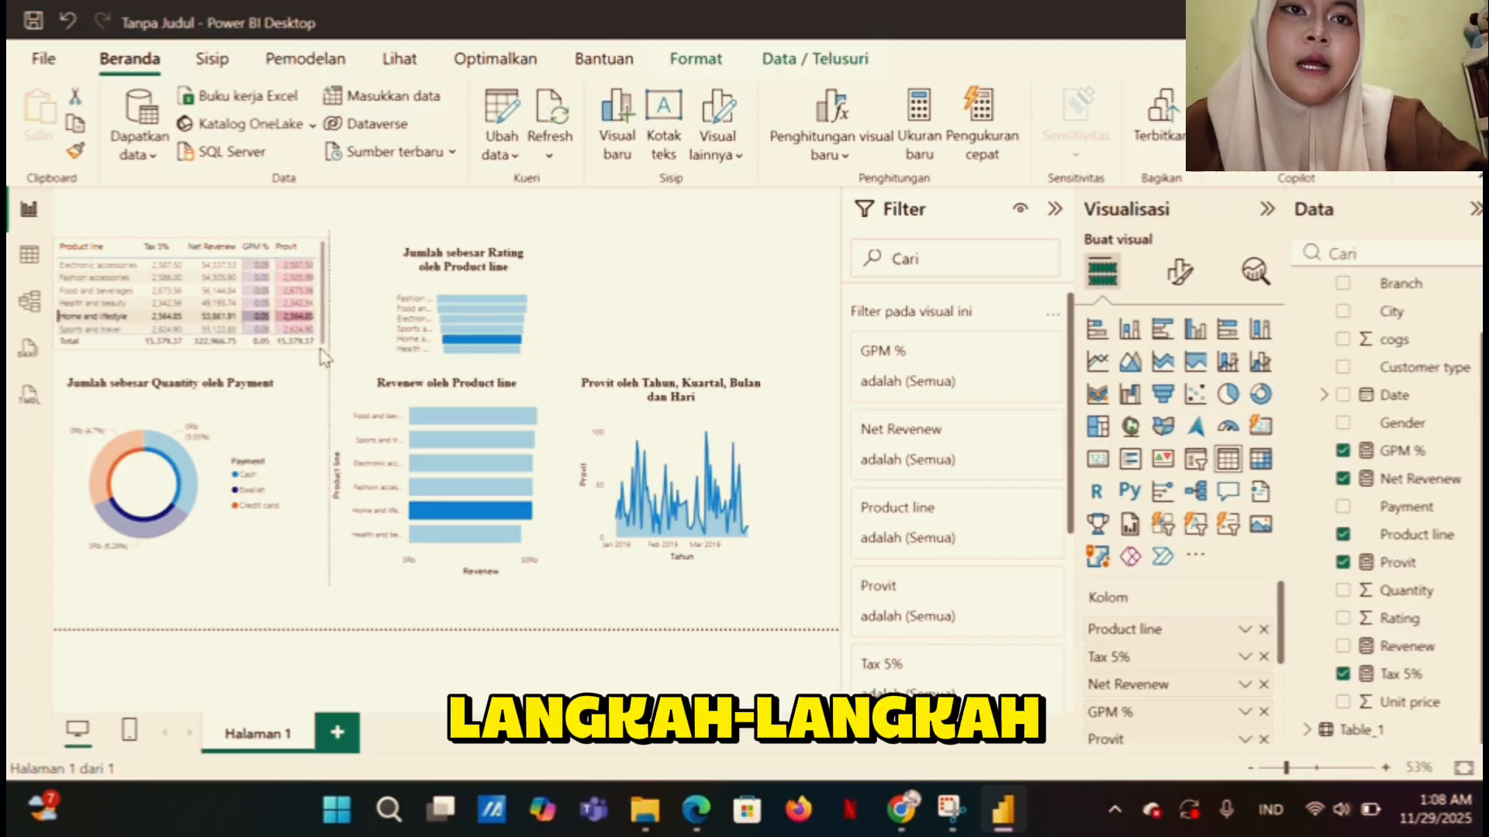
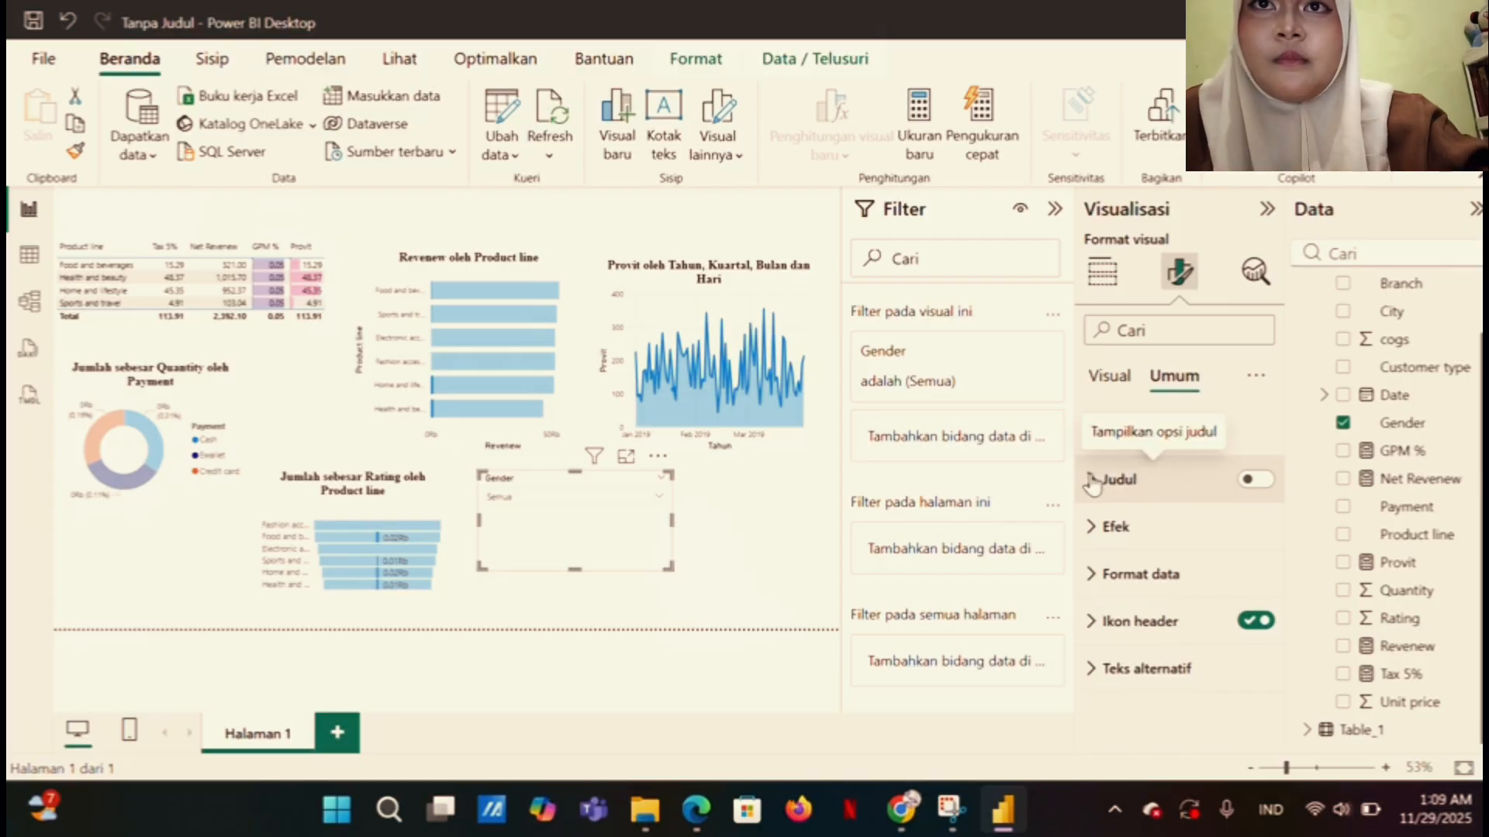
# Examine the general title options of the Gender slicer
pyautogui.click(1091, 481)
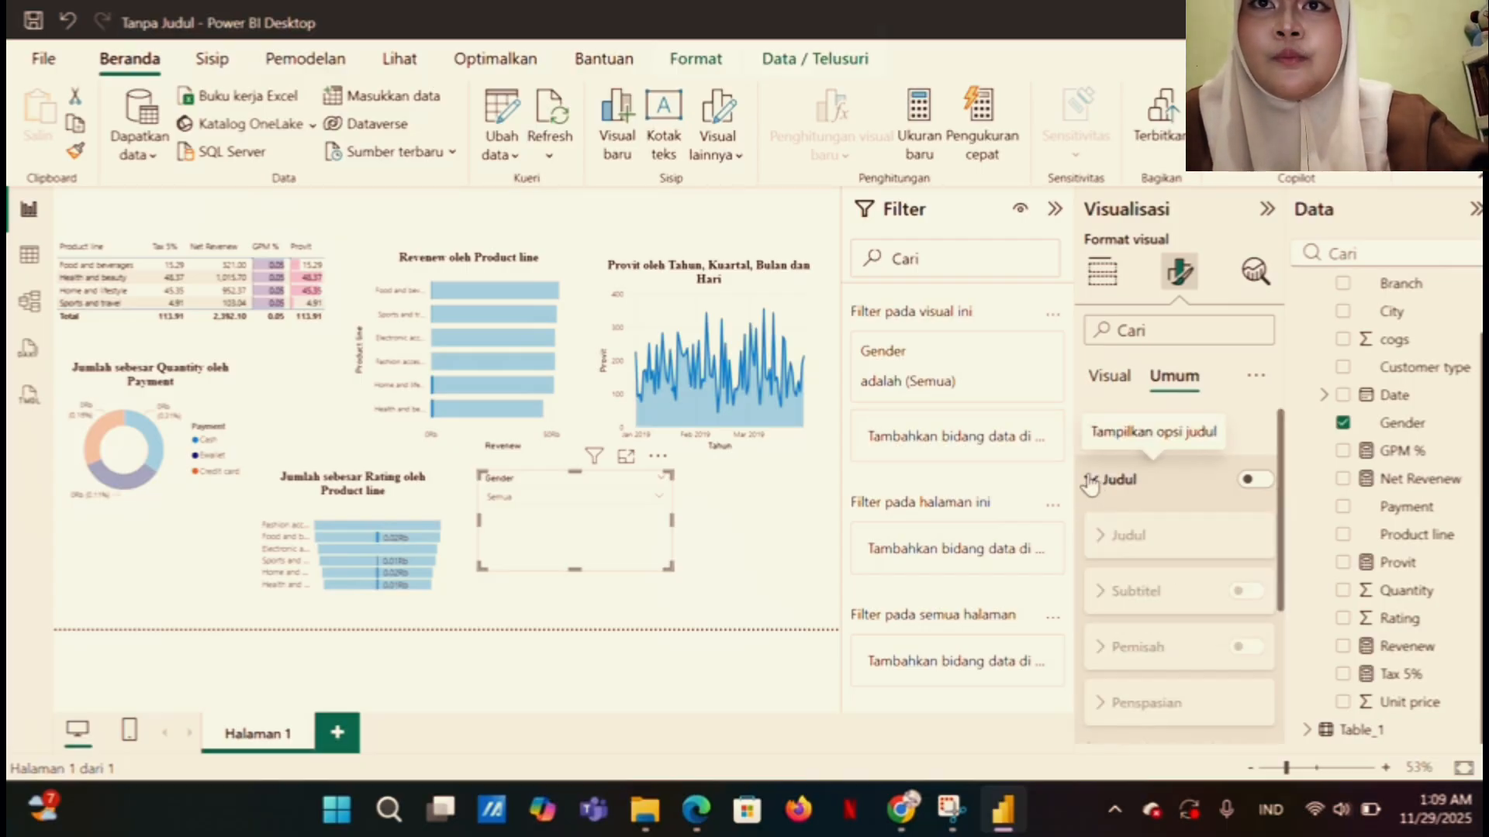
pyautogui.click(1091, 480)
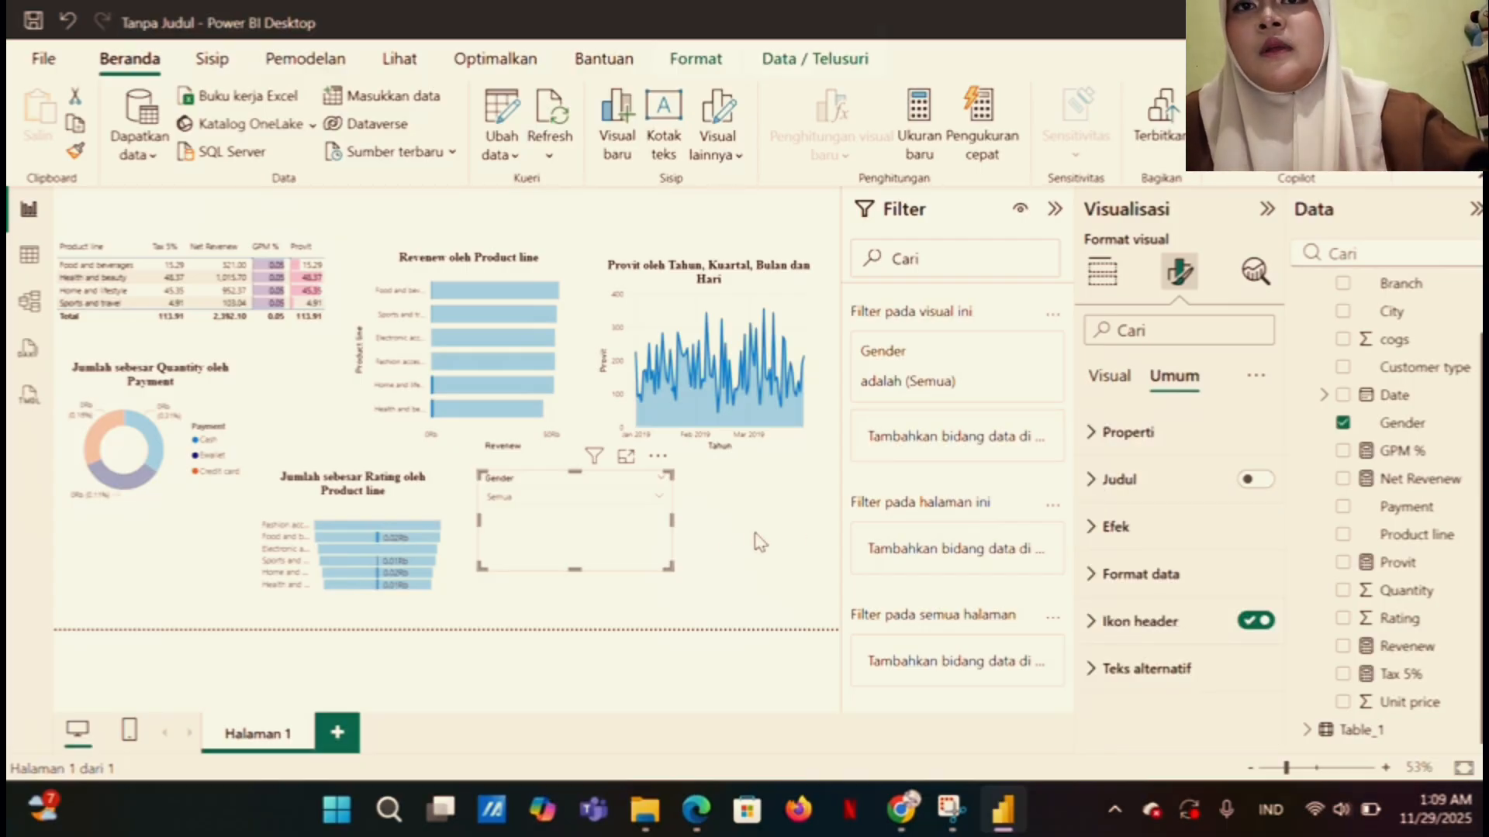
pyautogui.click(729, 597)
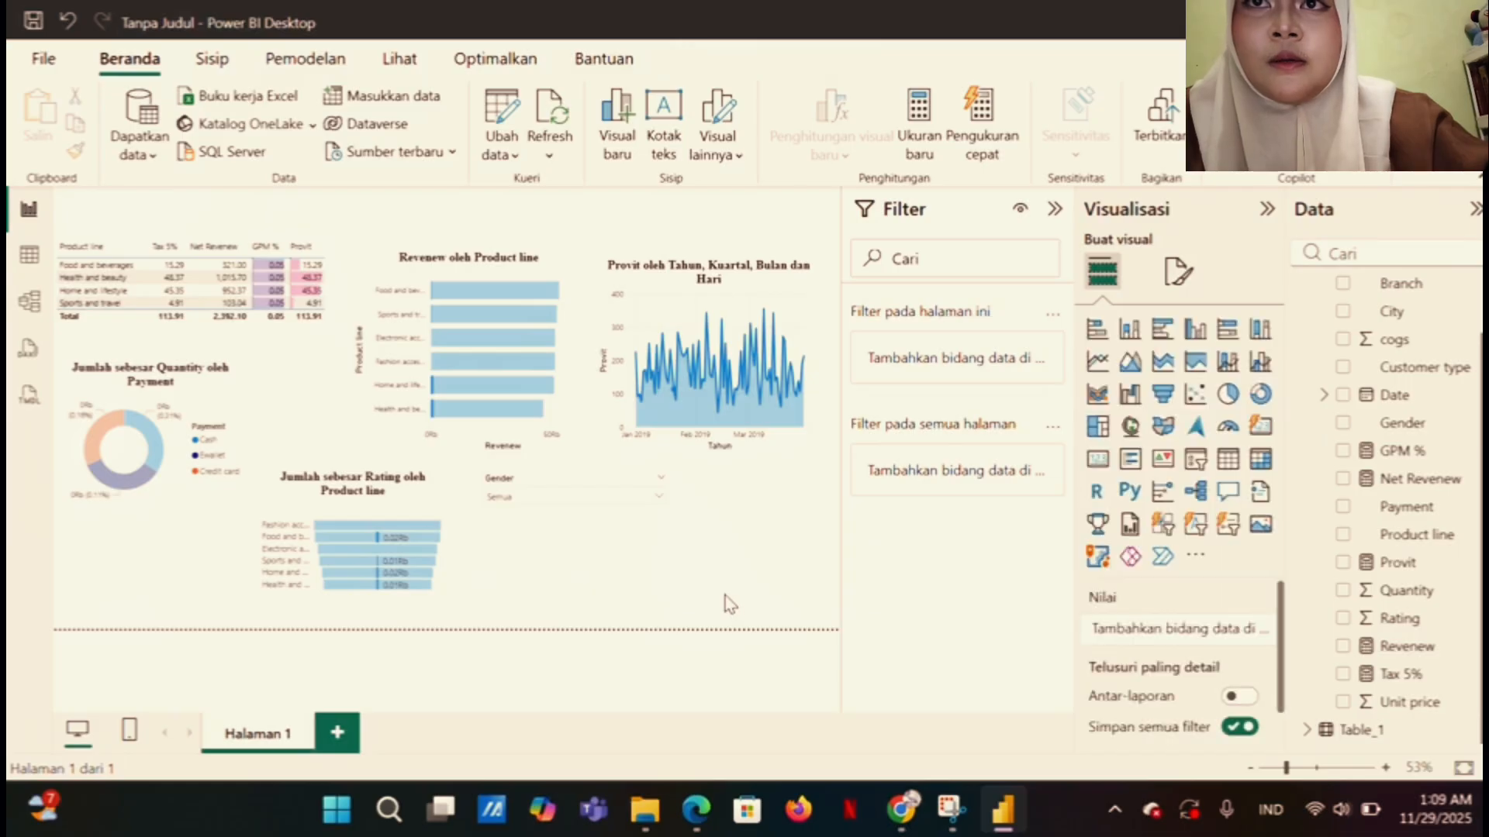
# Make the Gender slicer's frame narrower and shorter and shift it closer to the funnel chart
pyautogui.click(581, 488)
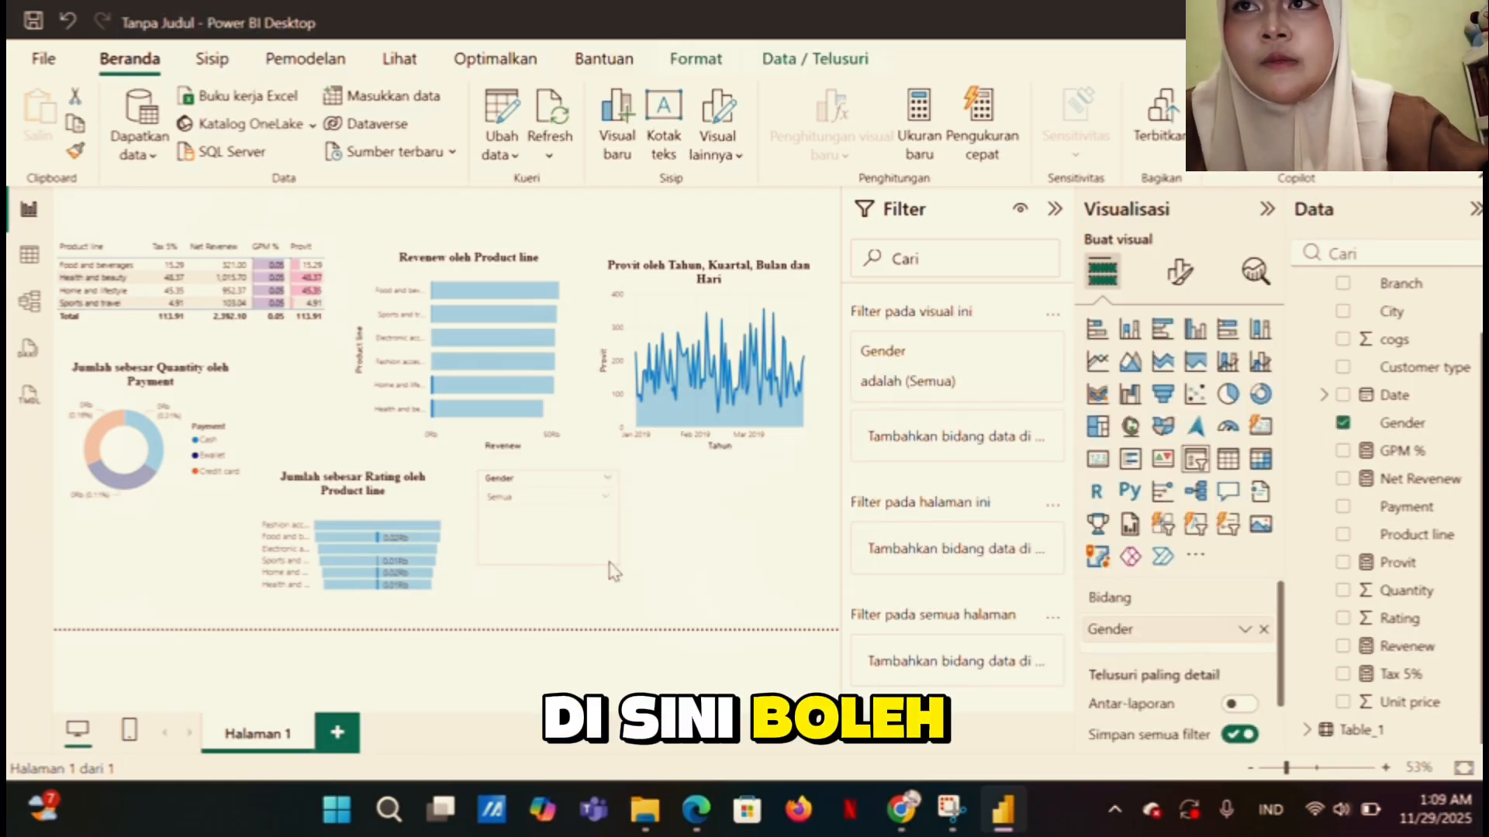
pyautogui.moveTo(668, 572); pyautogui.dragTo(532, 509)
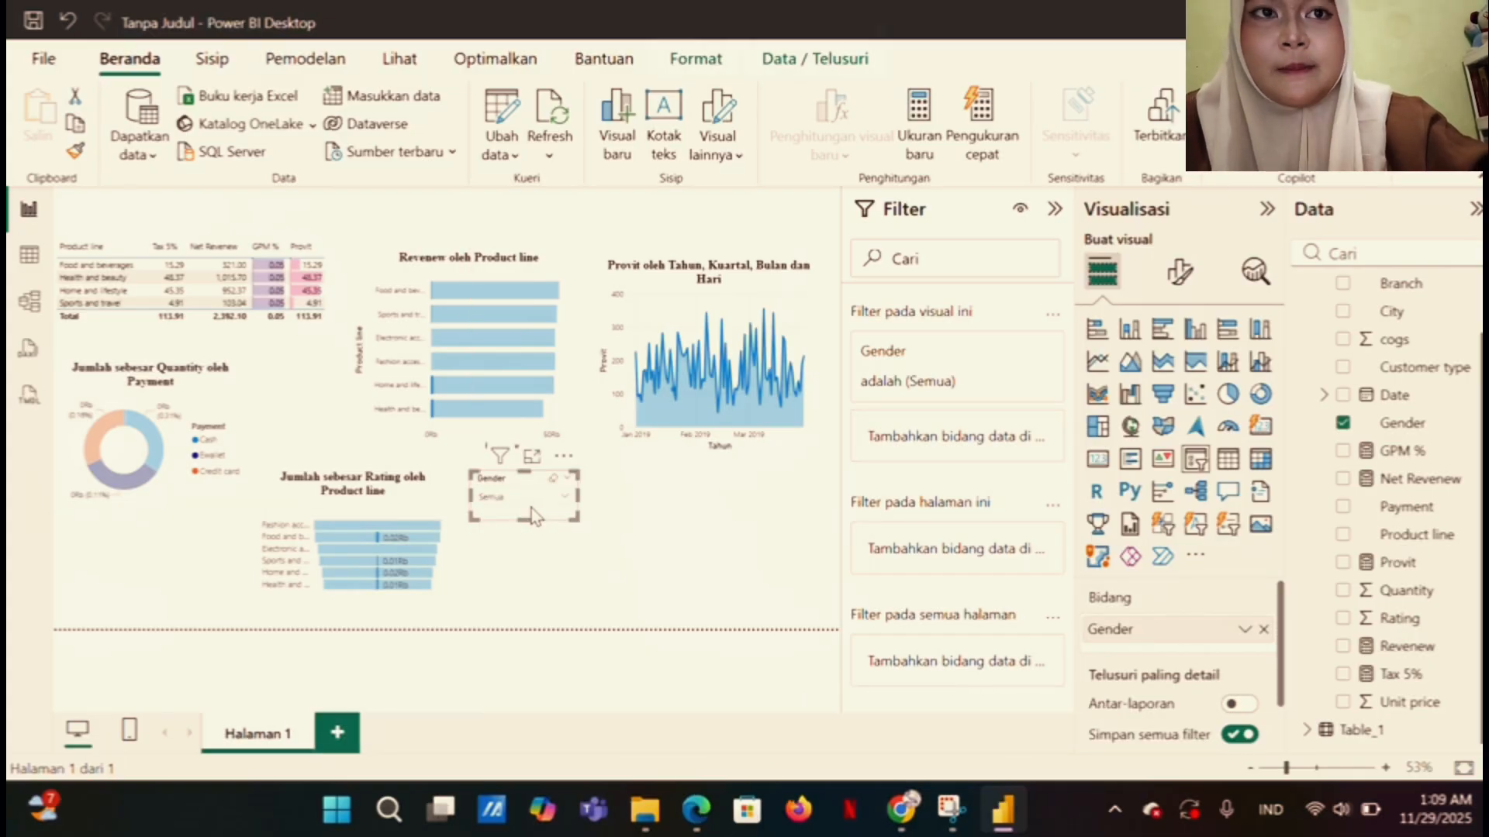
# Add a slicer for the Customer type field to the page, in the empty area below the area chart
pyautogui.click(665, 510)
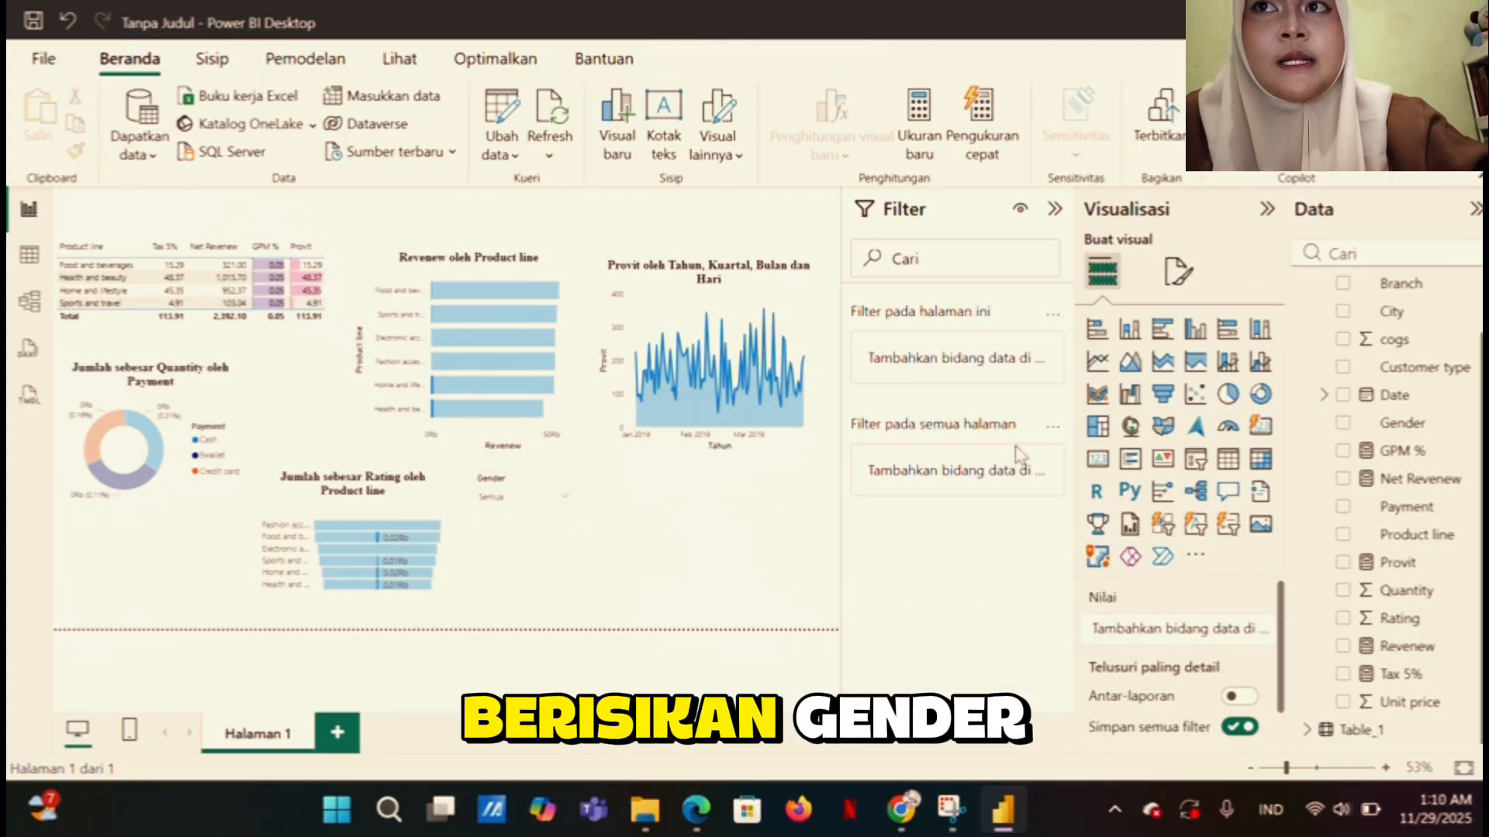
pyautogui.click(1195, 459)
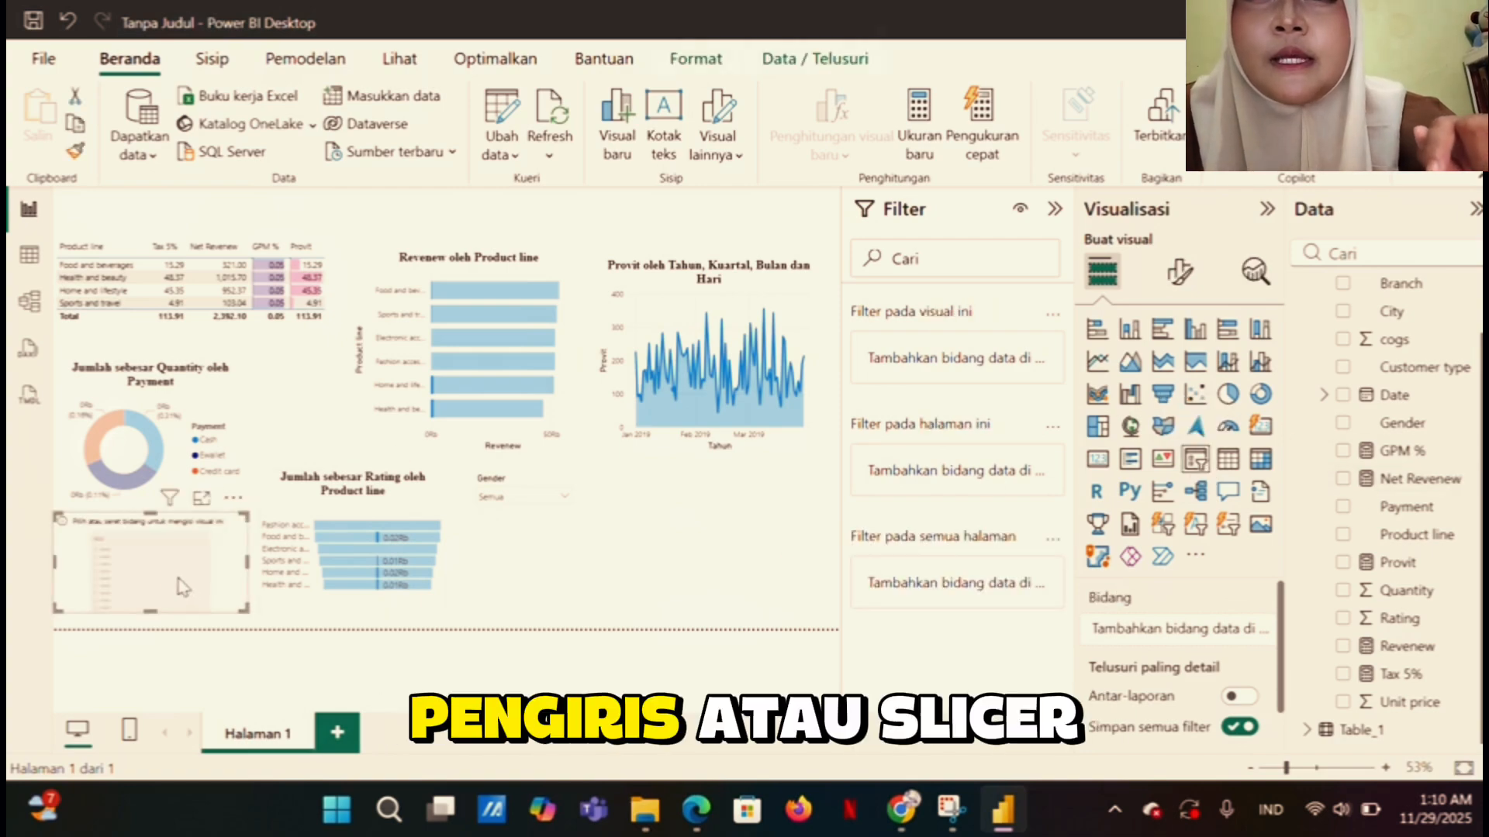
pyautogui.moveTo(128, 547); pyautogui.dragTo(618, 537)
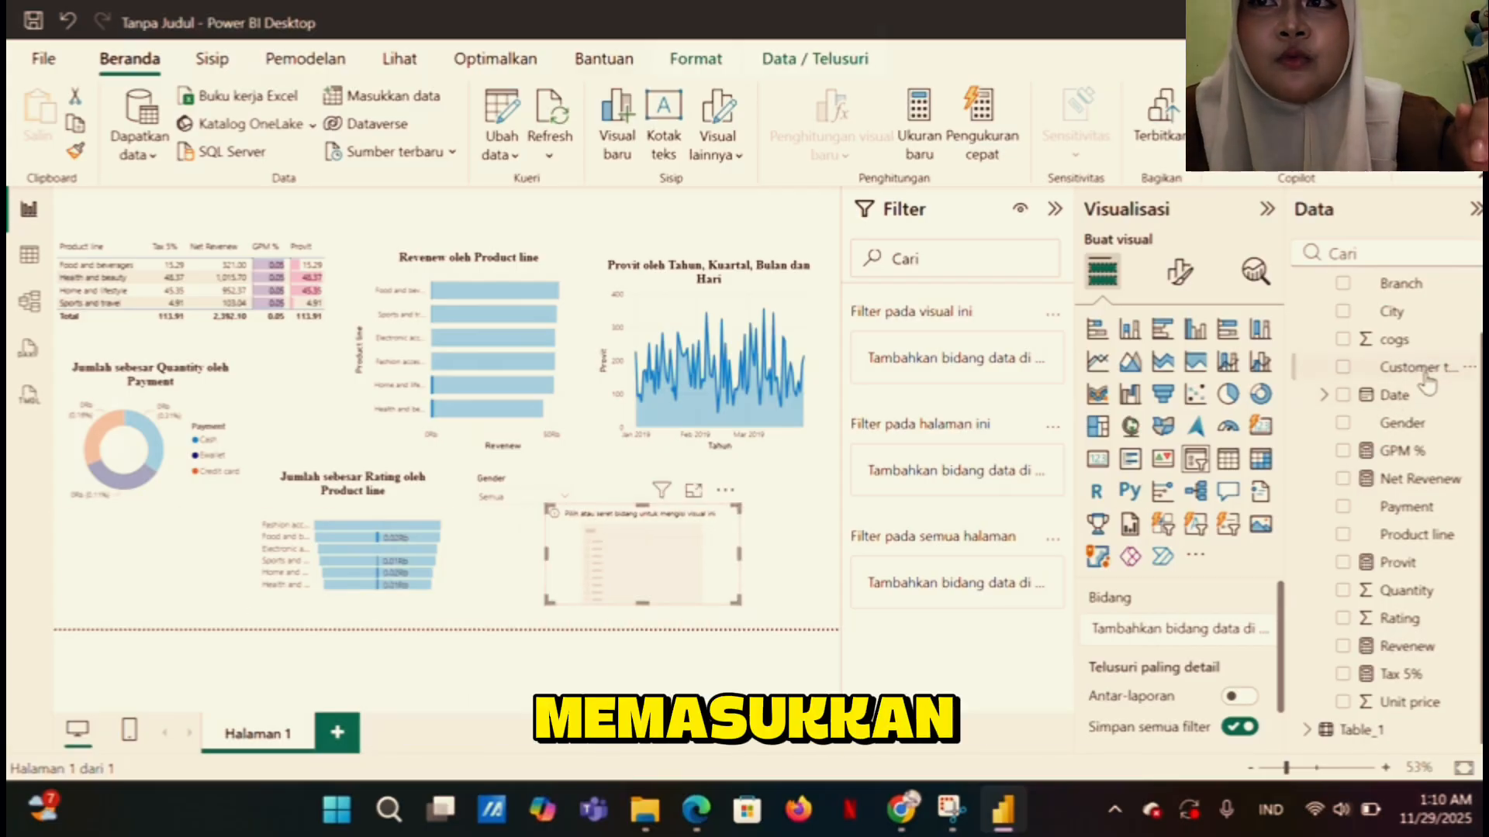
pyautogui.moveTo(1427, 380); pyautogui.dragTo(678, 580)
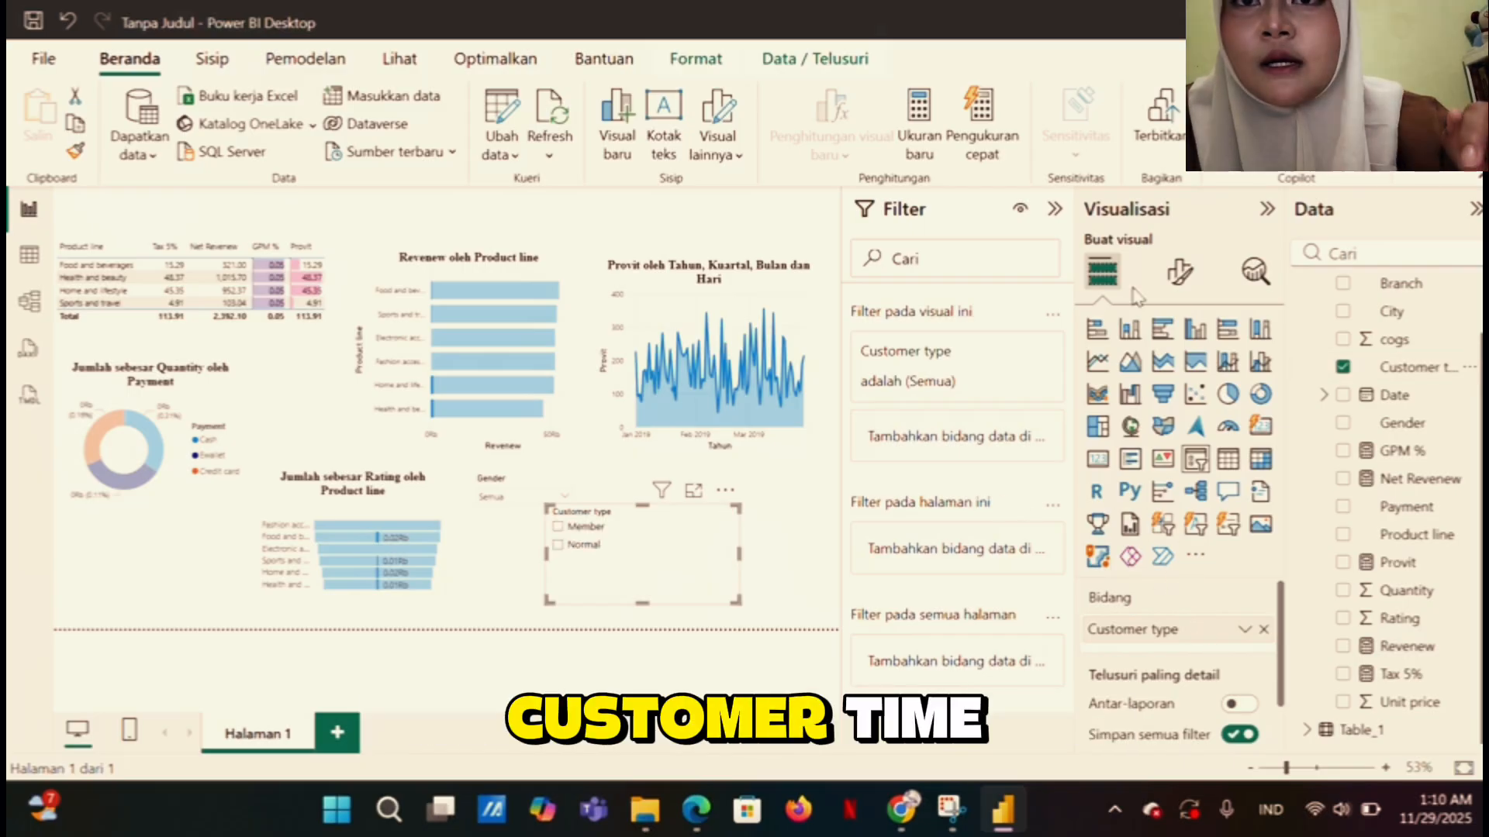
# Set the Customer type slicer's style to Menurun, turn off its "Pilih beberapa" selection option and turn on the "Tampilkan opsi" one
pyautogui.click(1180, 271)
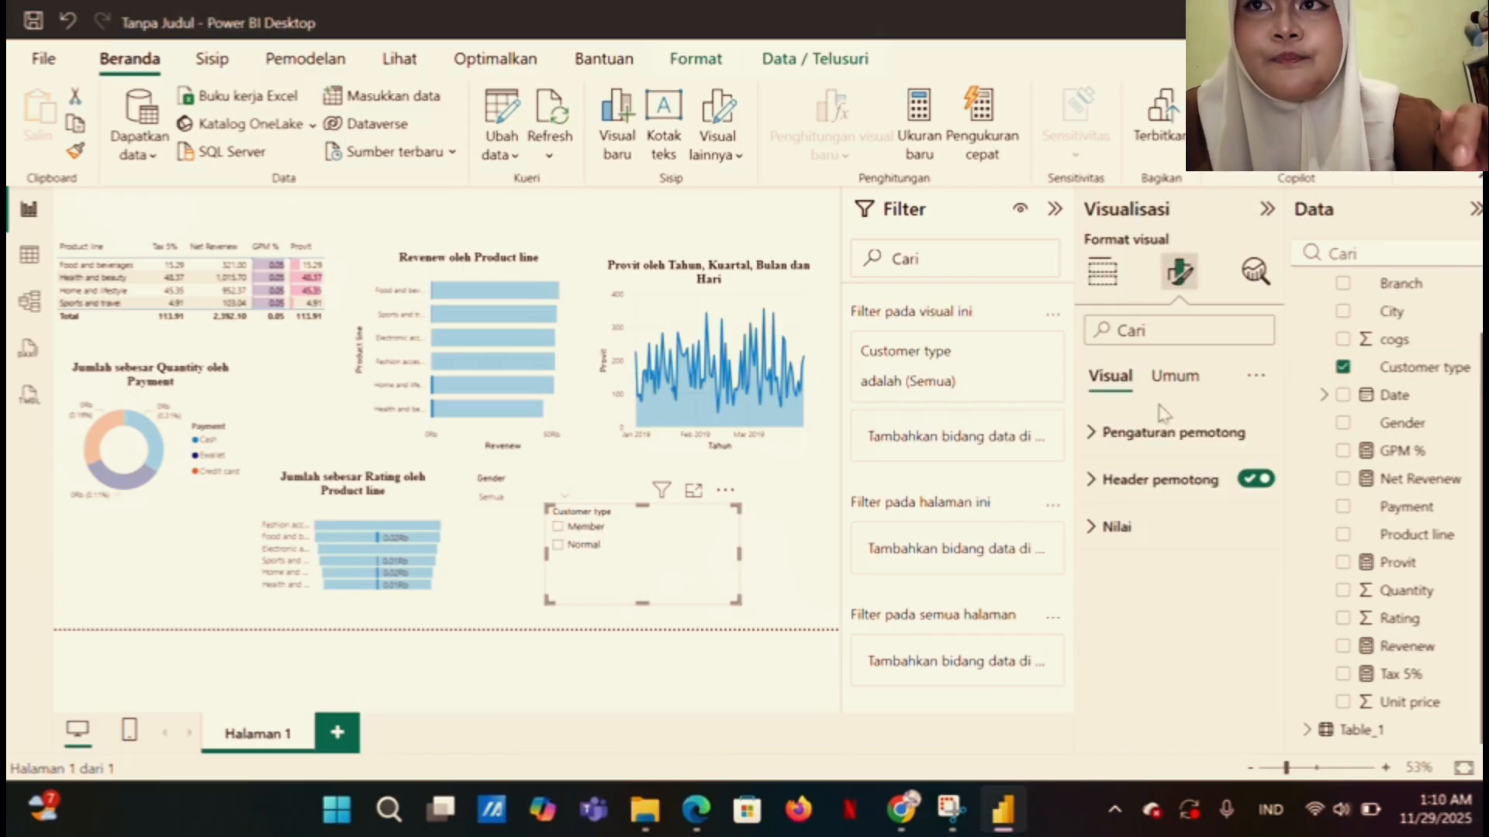
pyautogui.click(1157, 434)
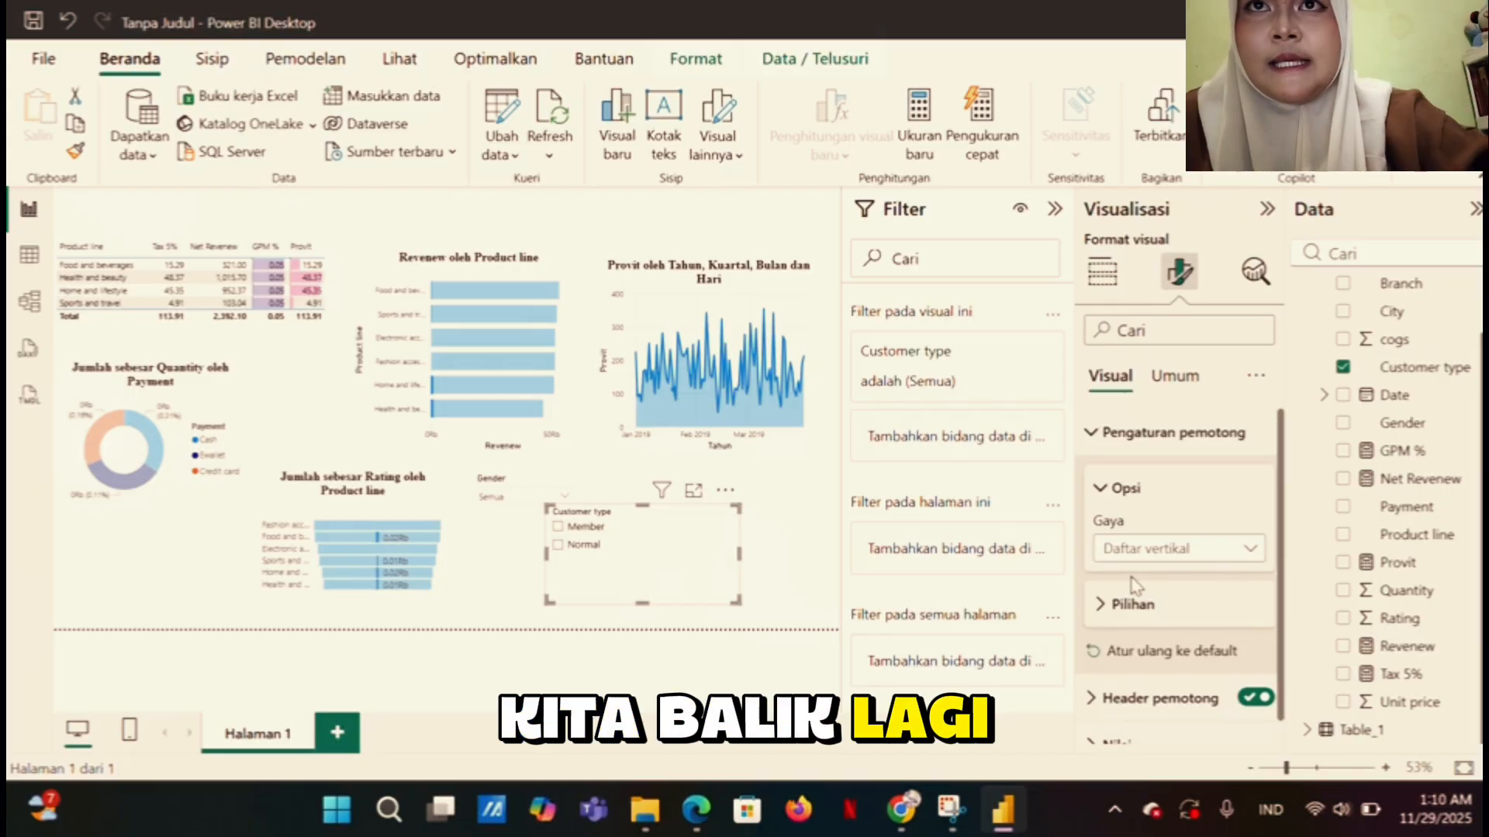
pyautogui.click(1245, 552)
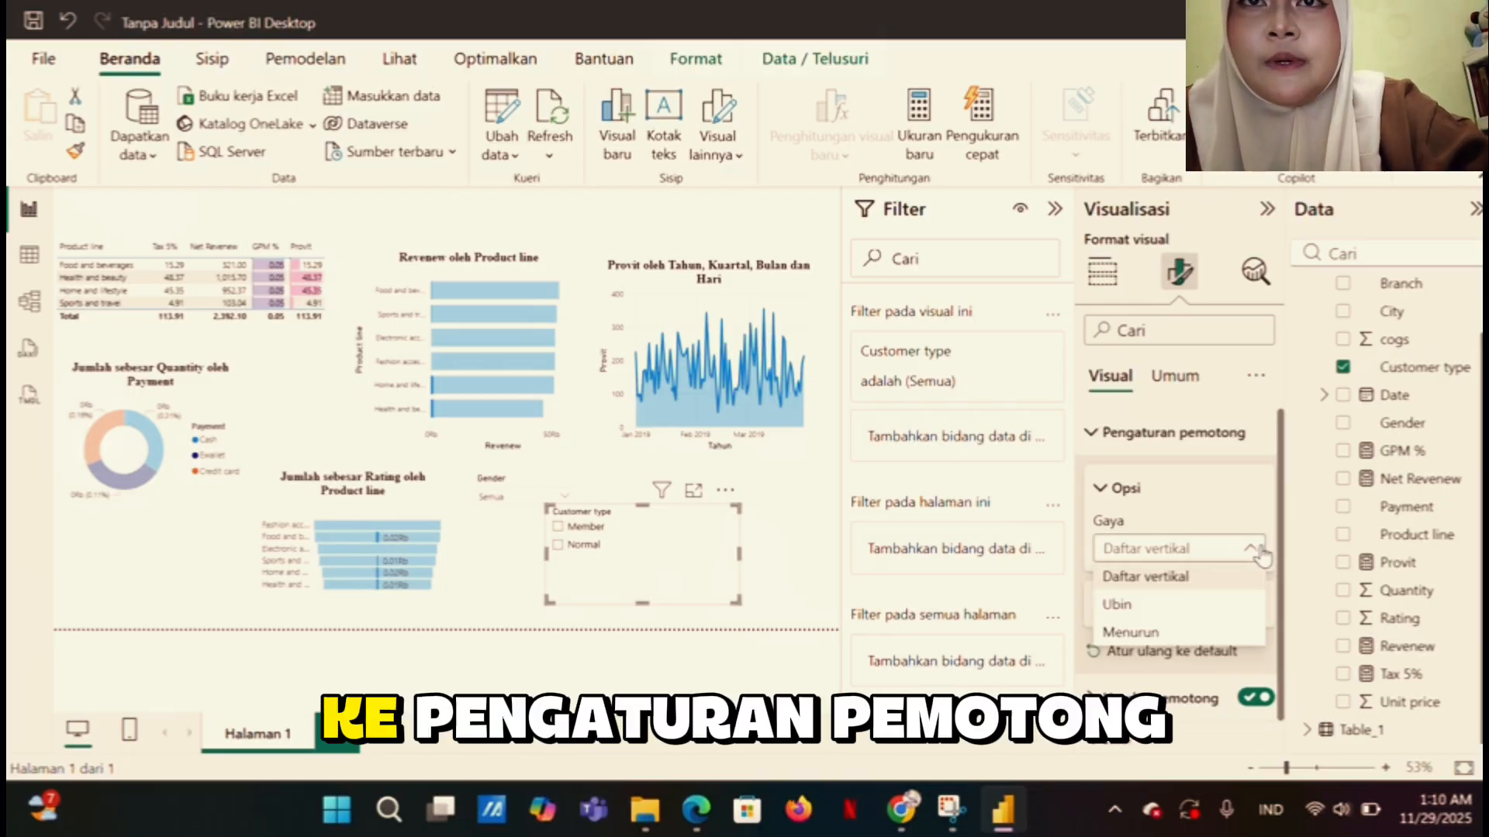
pyautogui.click(1239, 632)
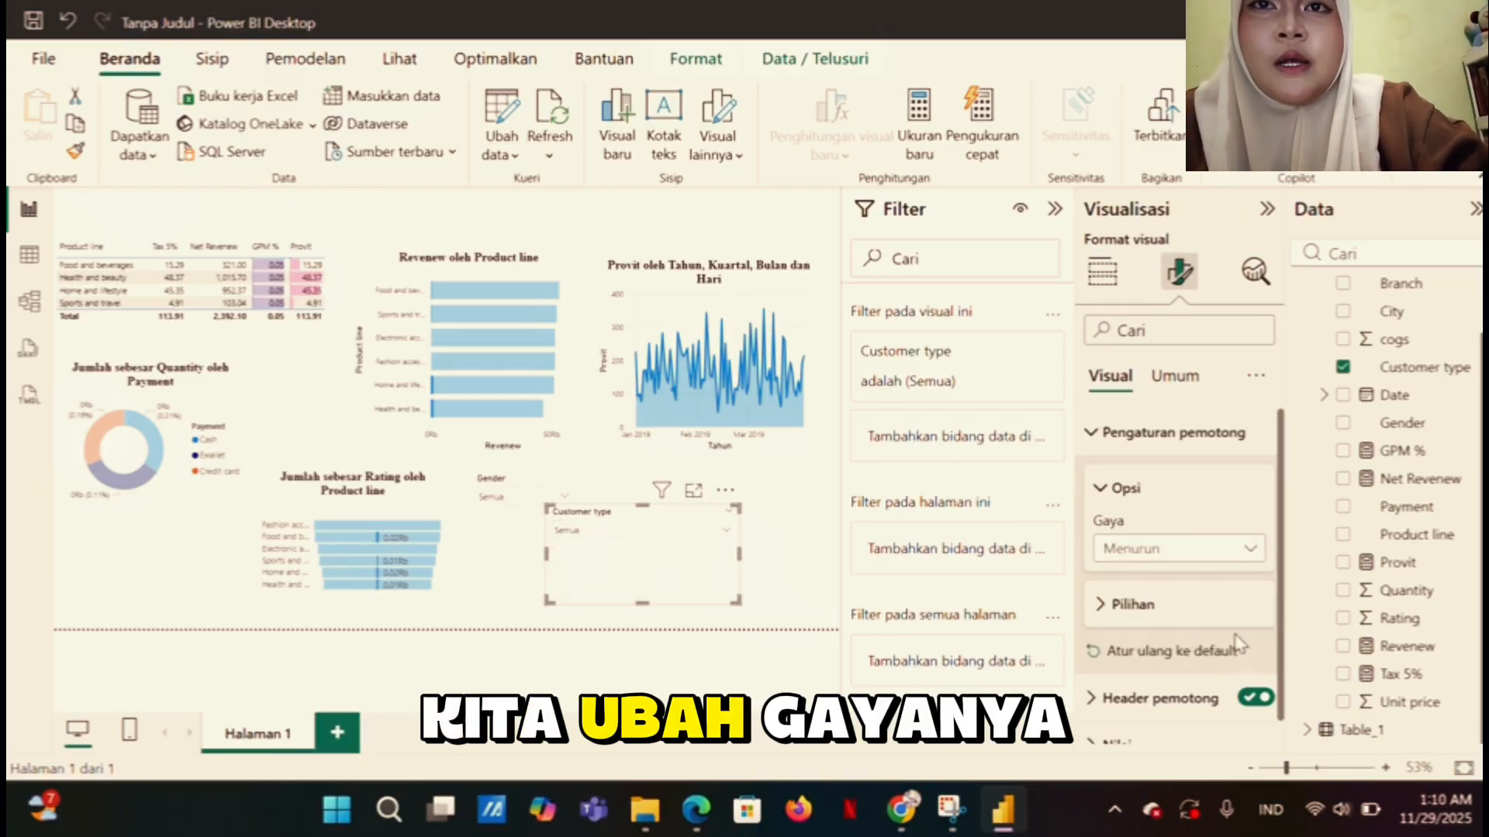
pyautogui.click(1101, 607)
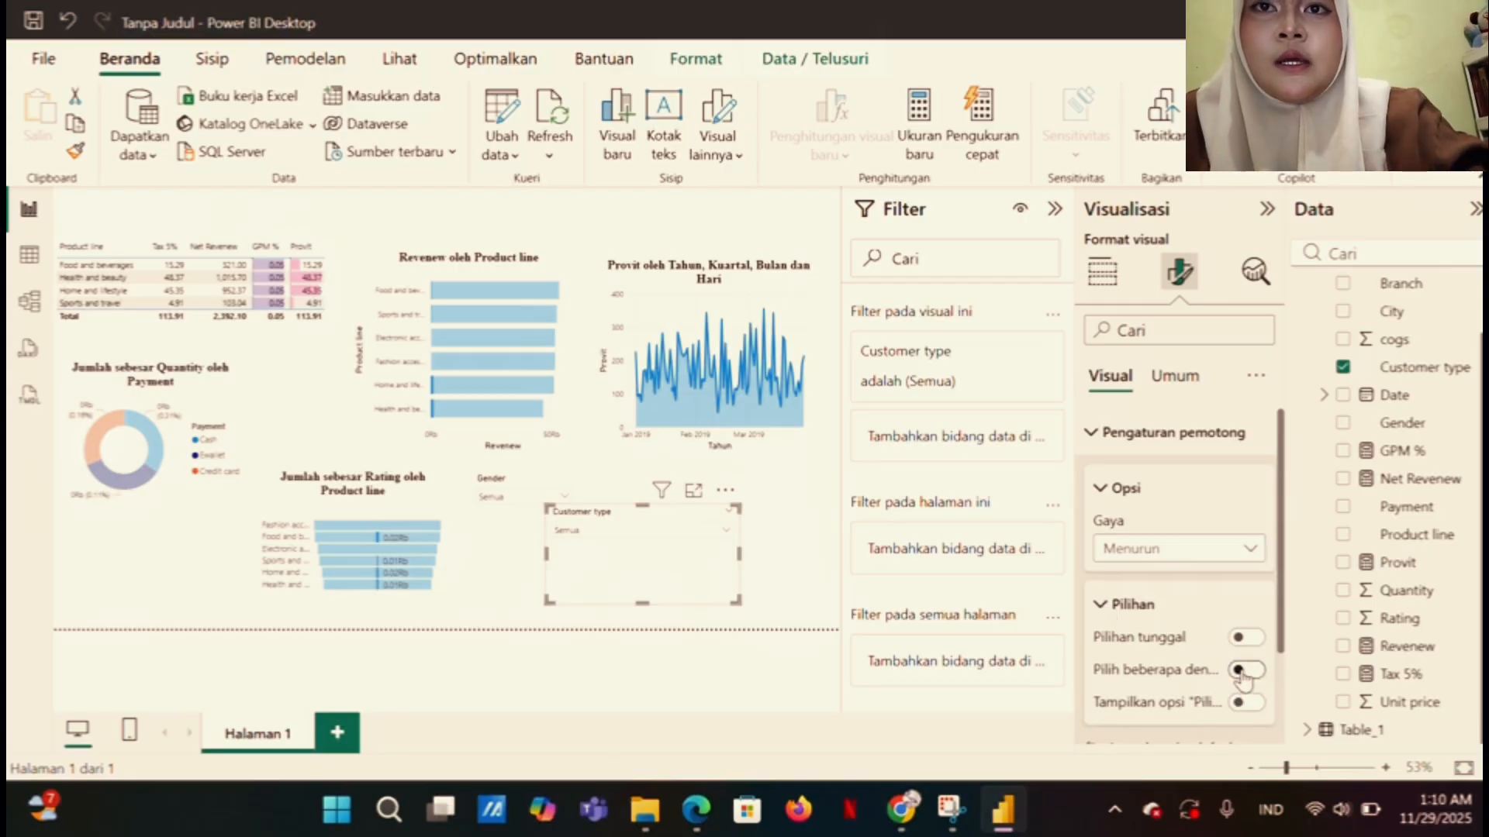
pyautogui.click(1248, 702)
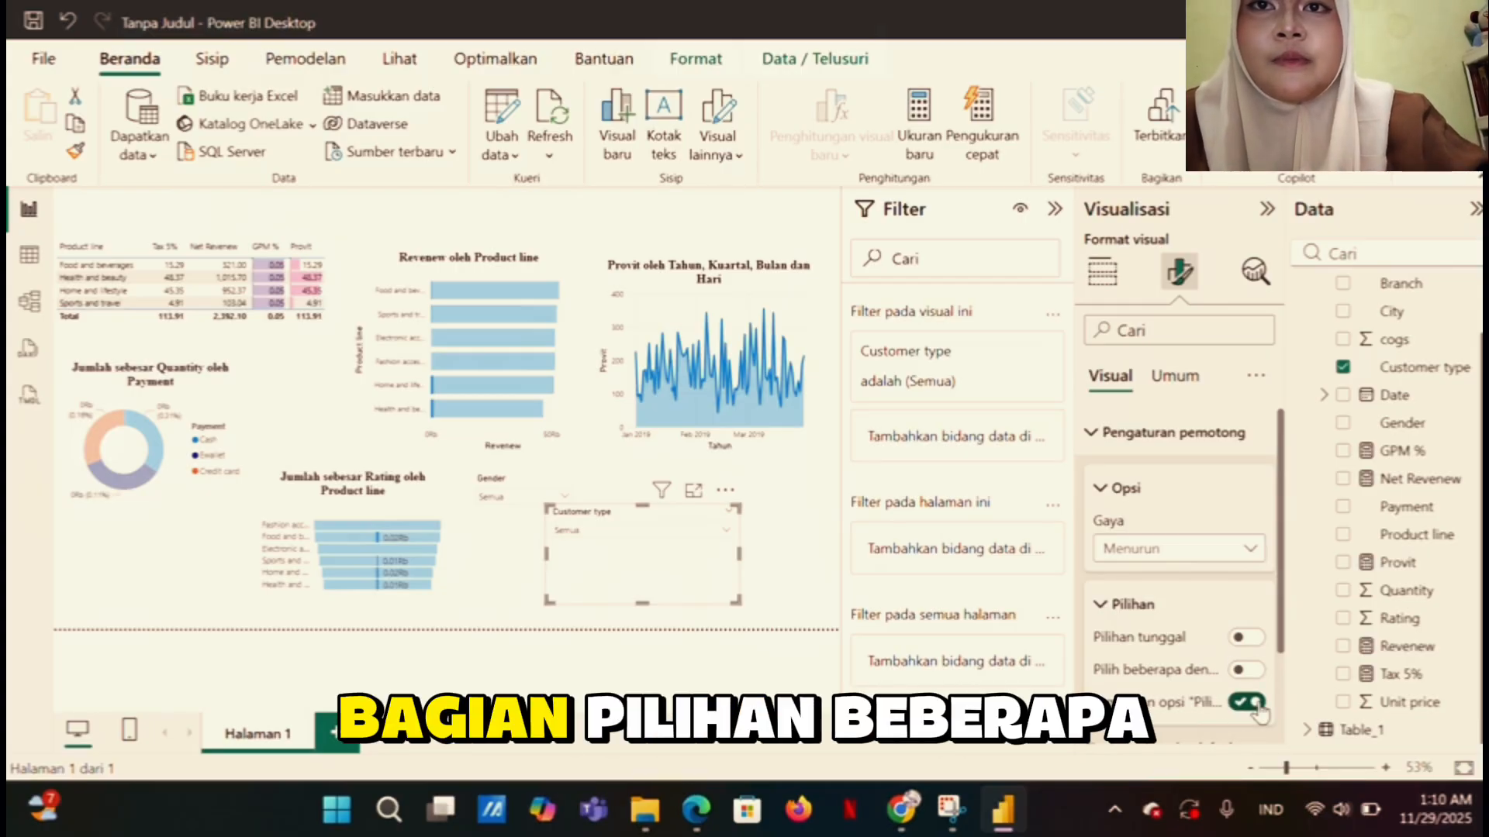
pyautogui.click(795, 677)
# Make the Customer type slicer's frame narrower and shorter and place it directly beneath the Gender slicer
pyautogui.click(607, 566)
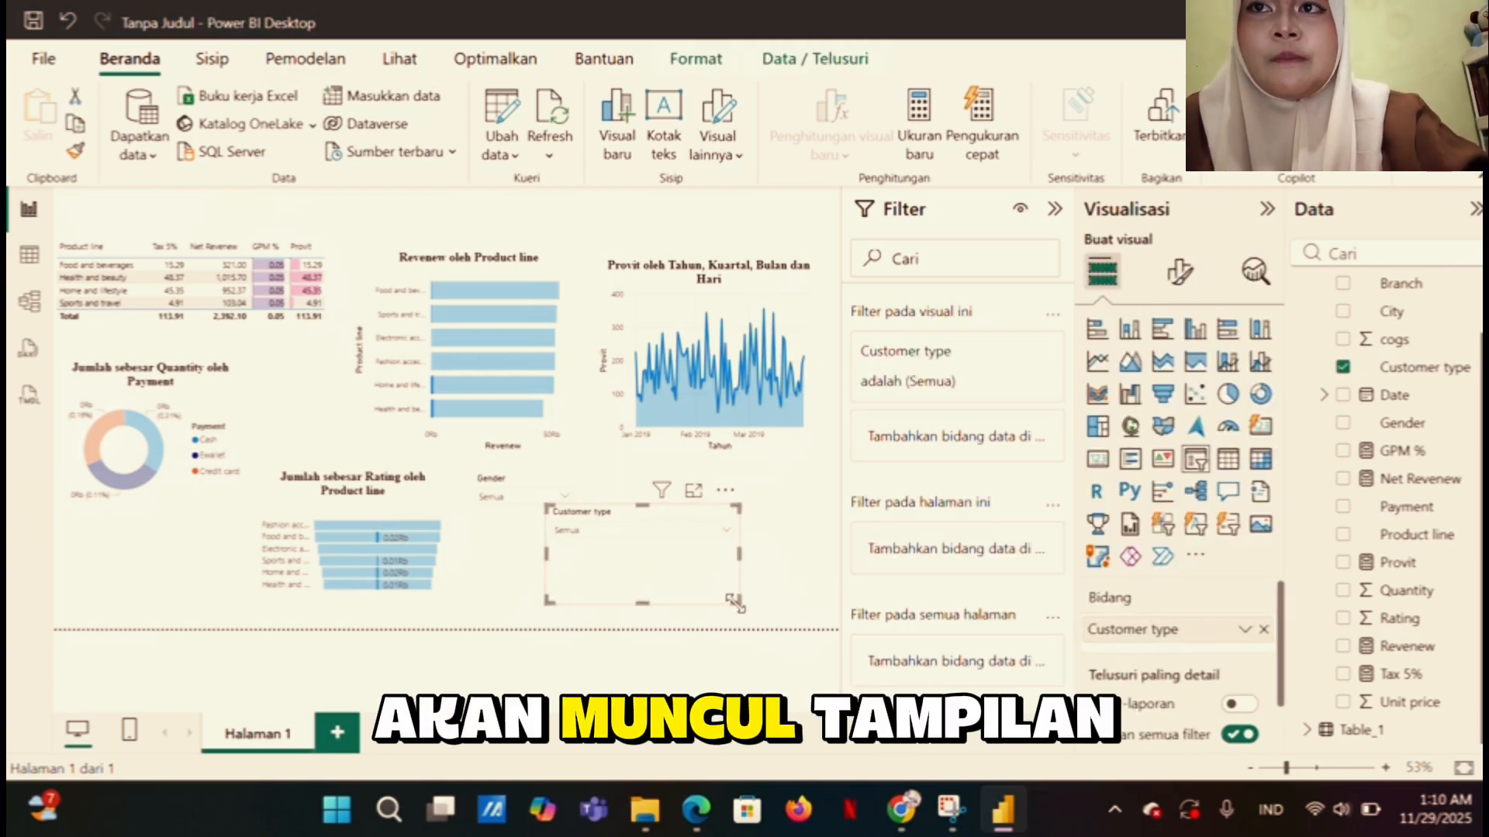
pyautogui.moveTo(735, 602); pyautogui.dragTo(658, 545)
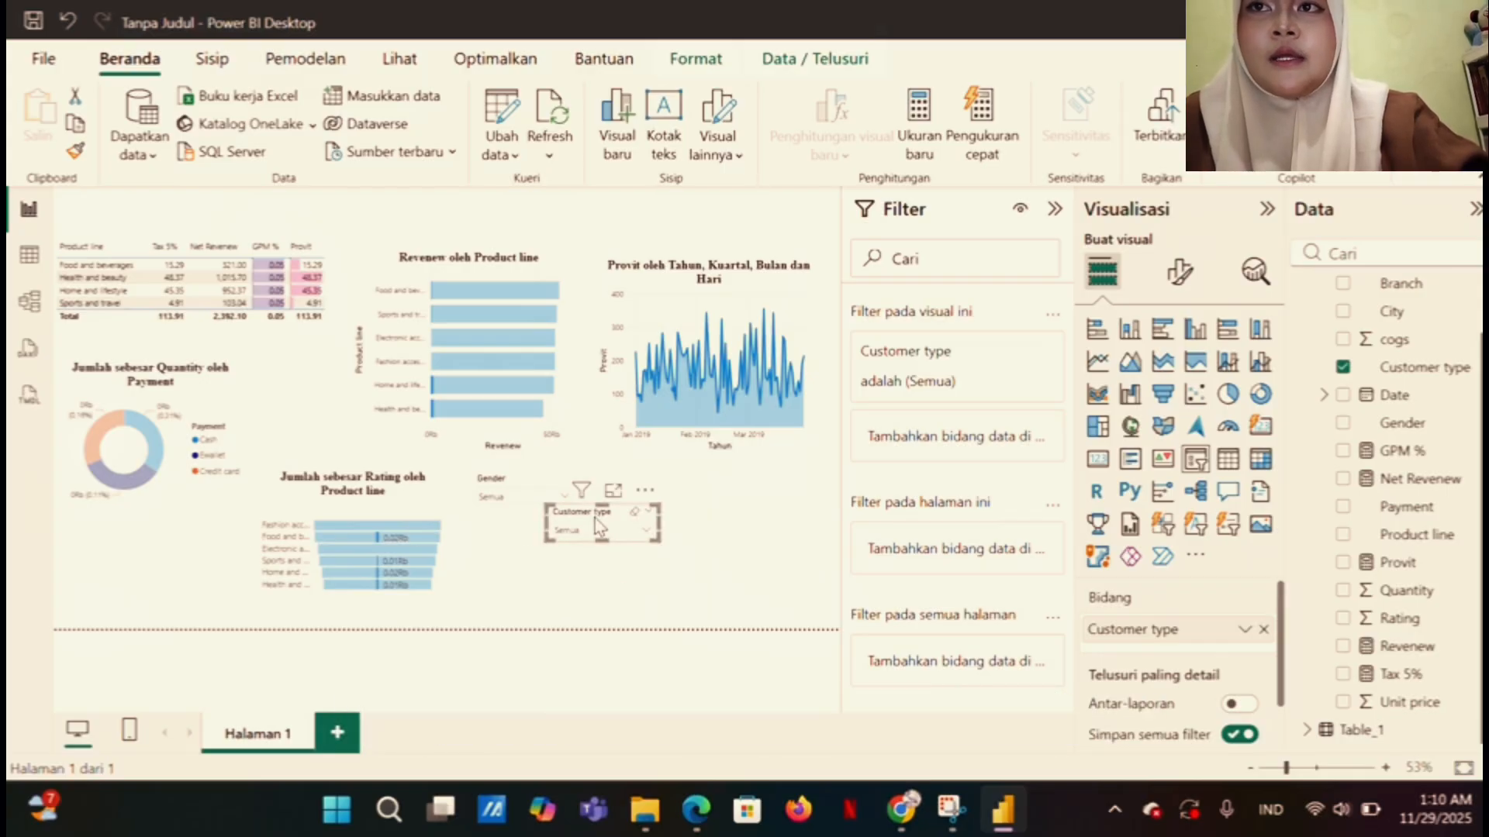
pyautogui.moveTo(596, 533); pyautogui.dragTo(527, 559)
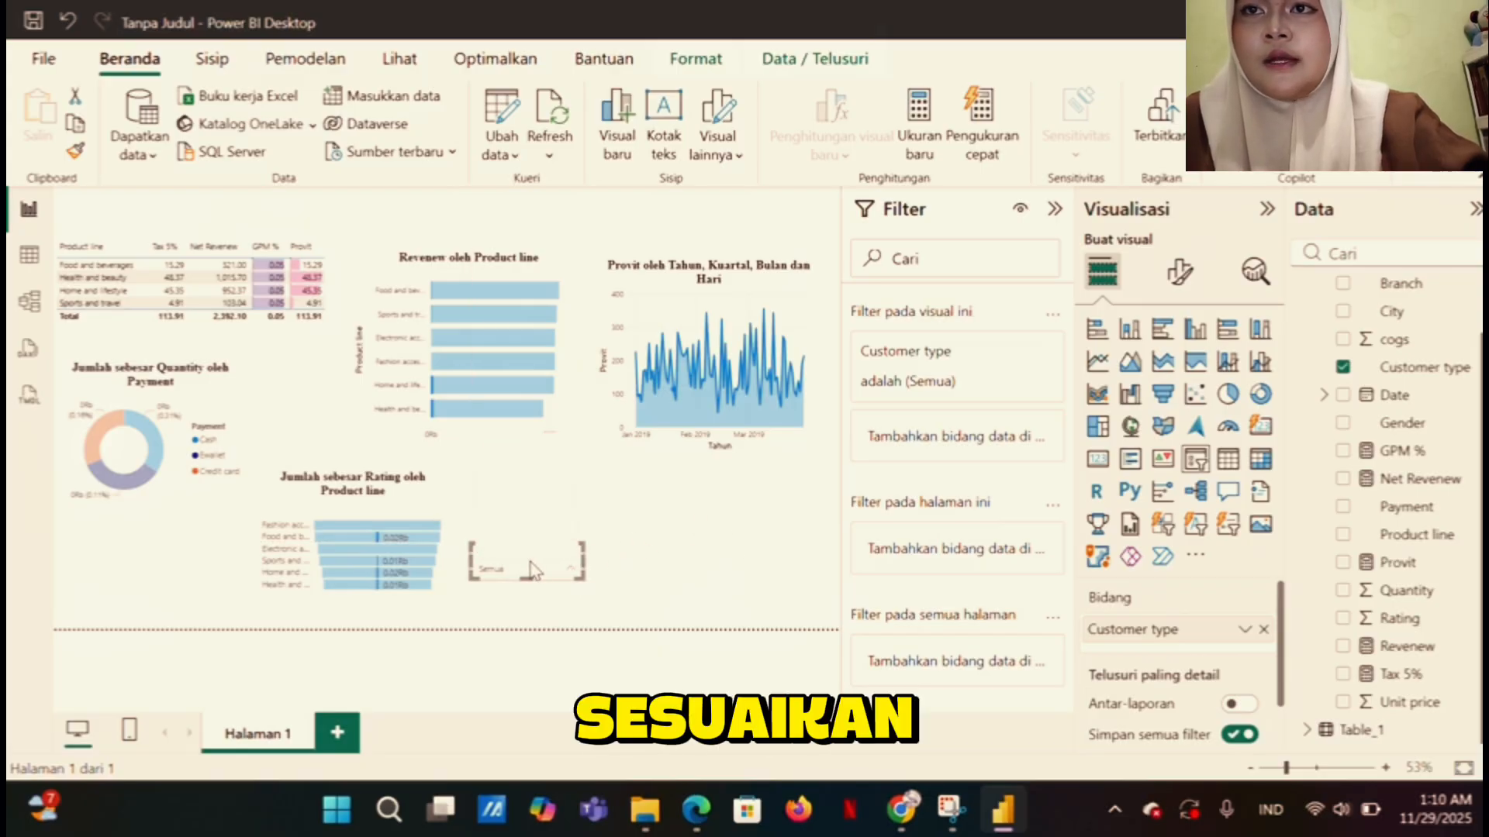
pyautogui.click(564, 568)
pyautogui.click(620, 545)
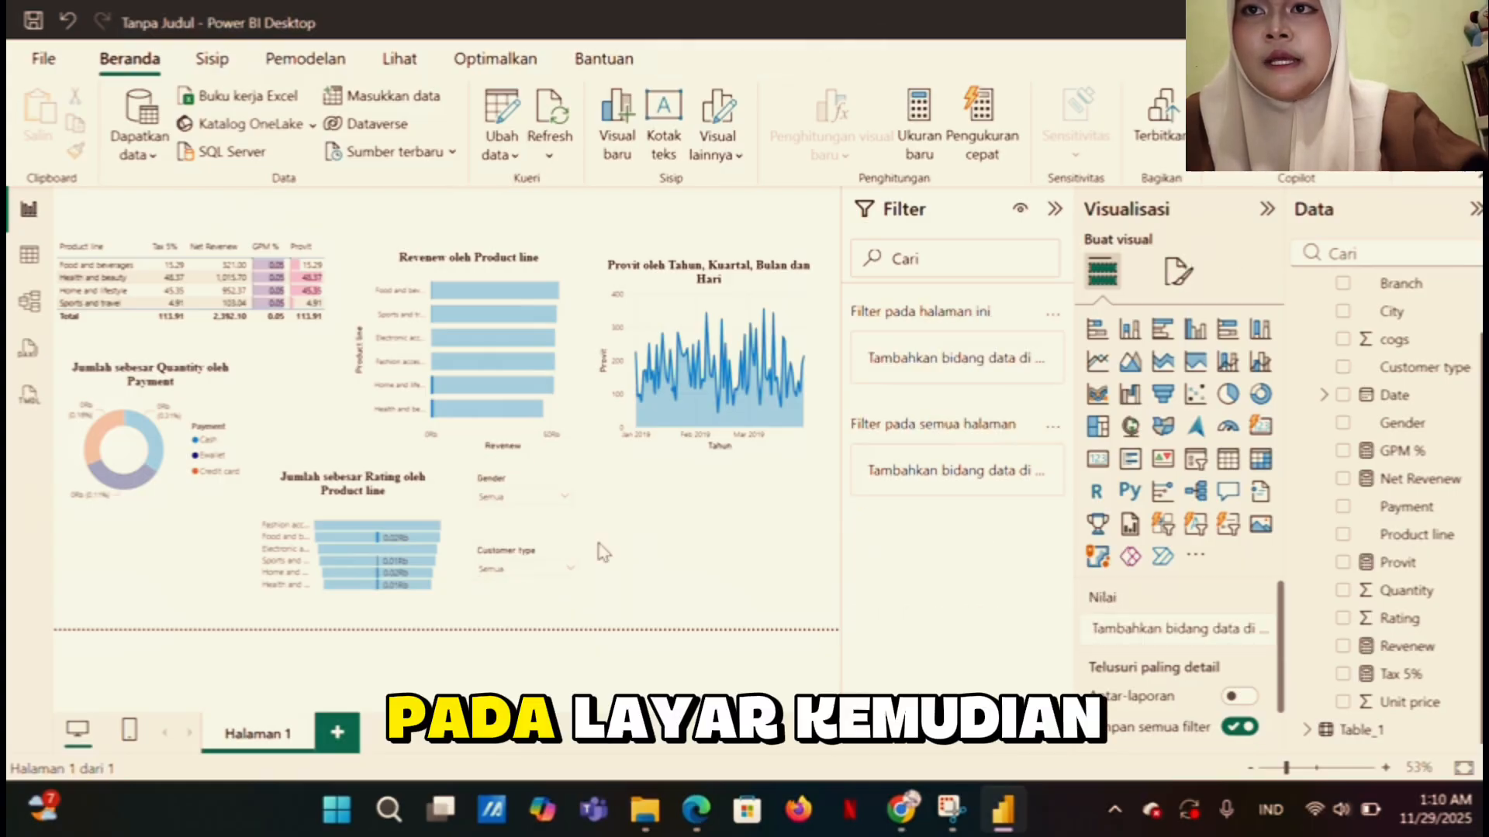
pyautogui.click(538, 556)
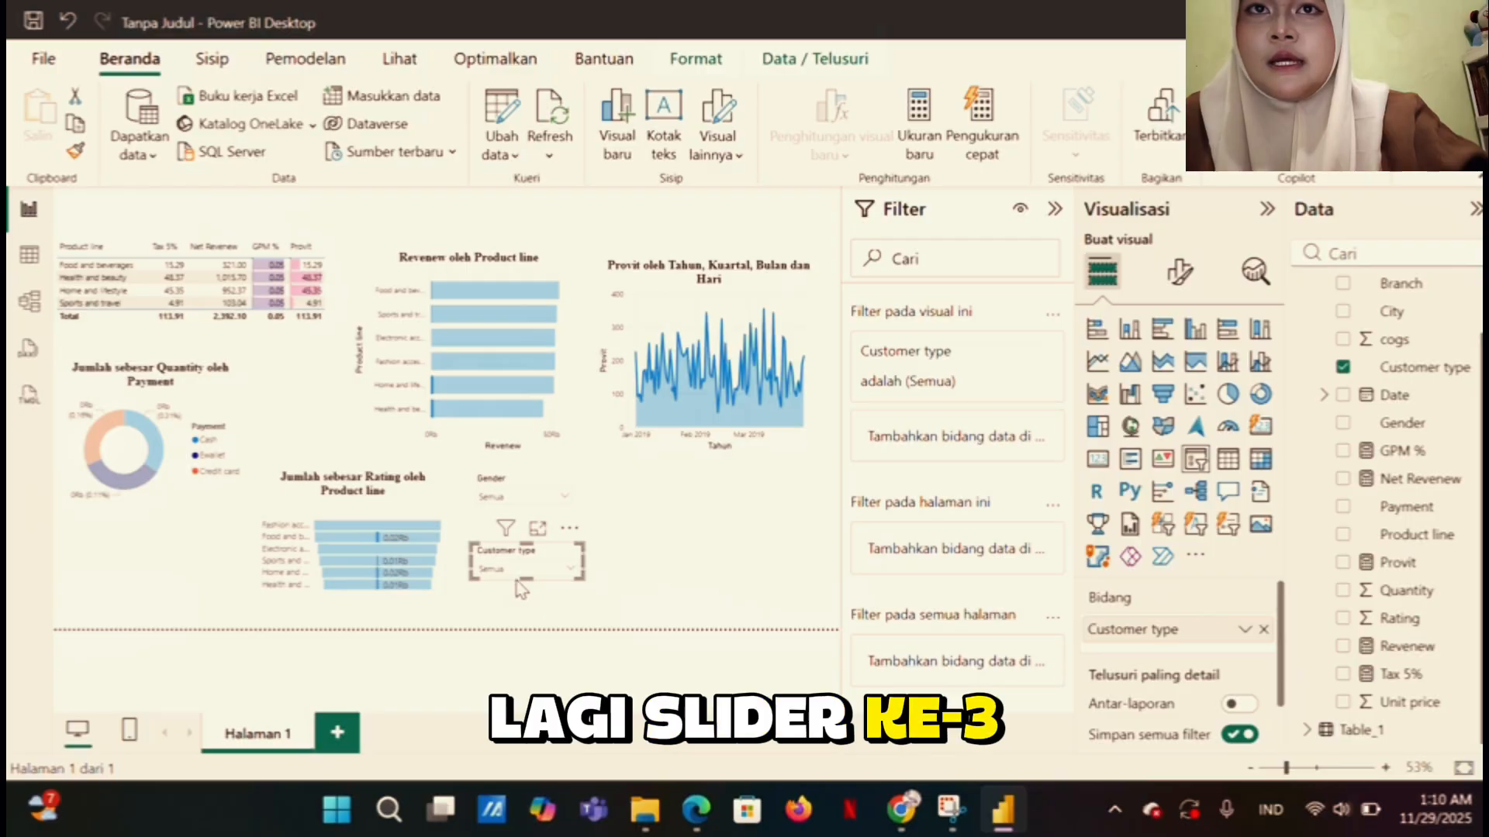
# Add a third slicer for the Date field beside the Gender and Customer type slicers, below the area chart
pyautogui.click(642, 564)
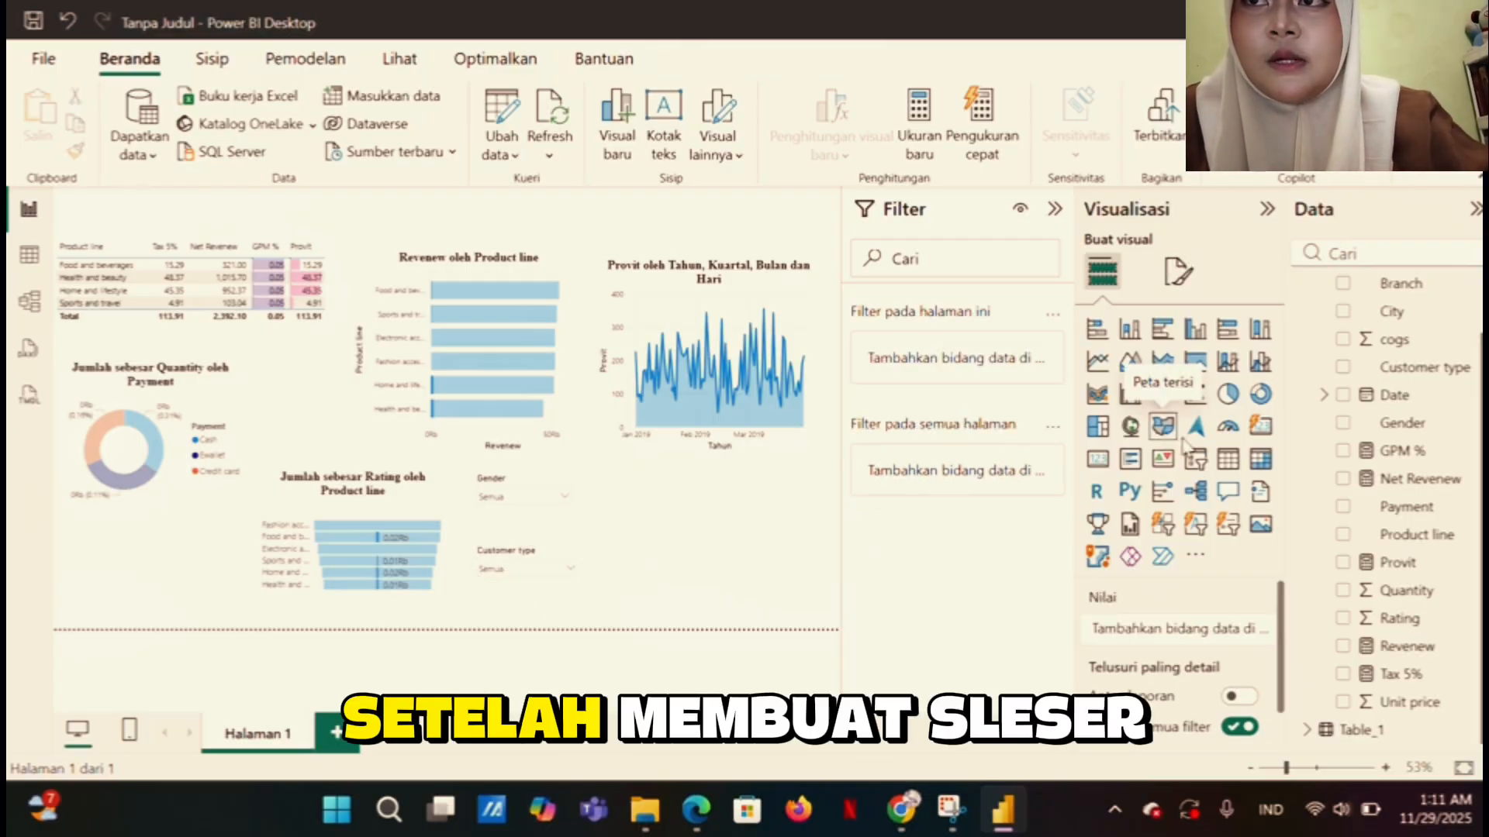
pyautogui.click(1198, 461)
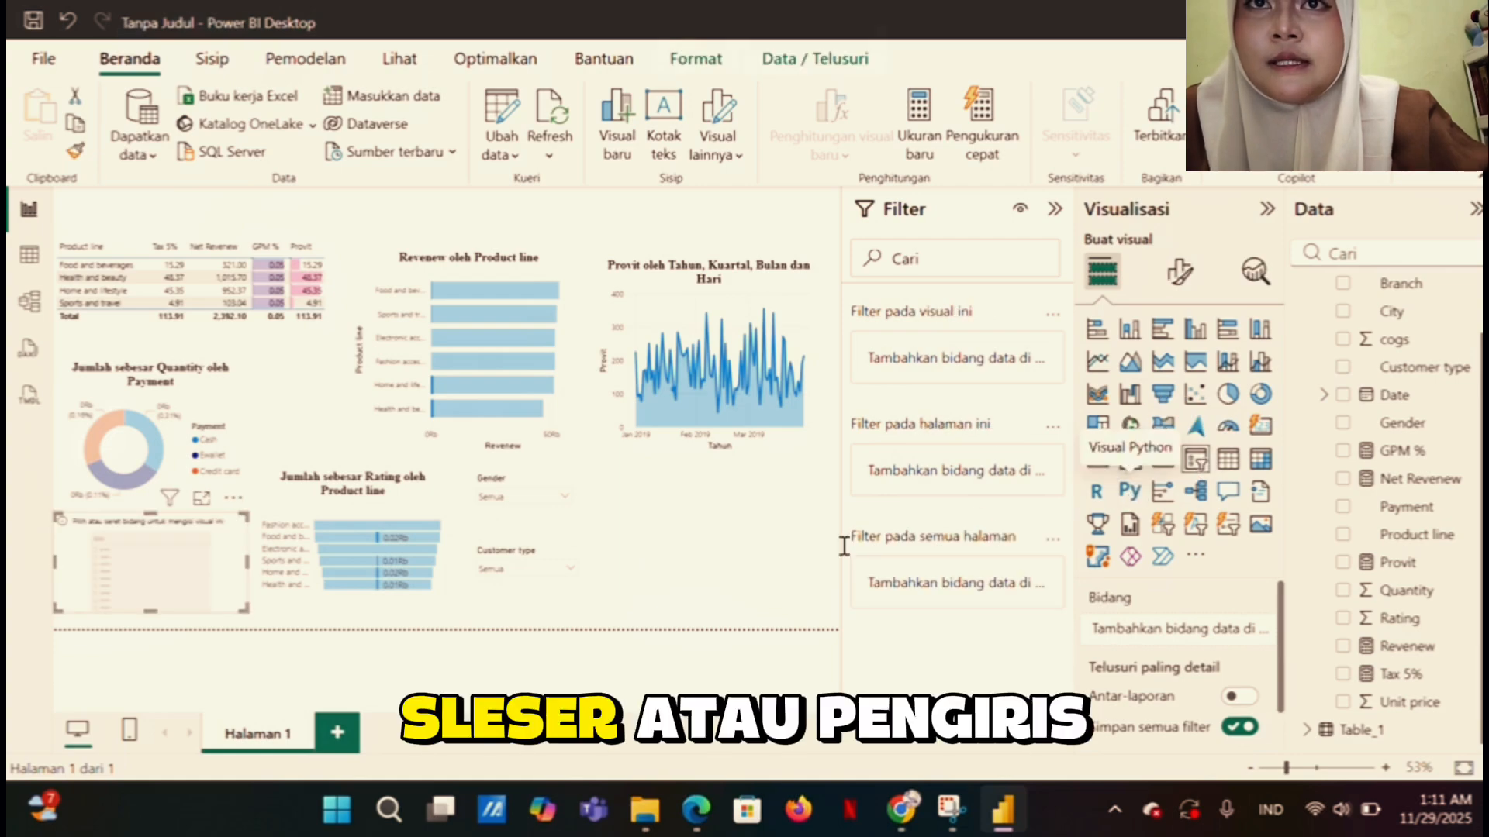
pyautogui.moveTo(246, 574); pyautogui.dragTo(790, 562)
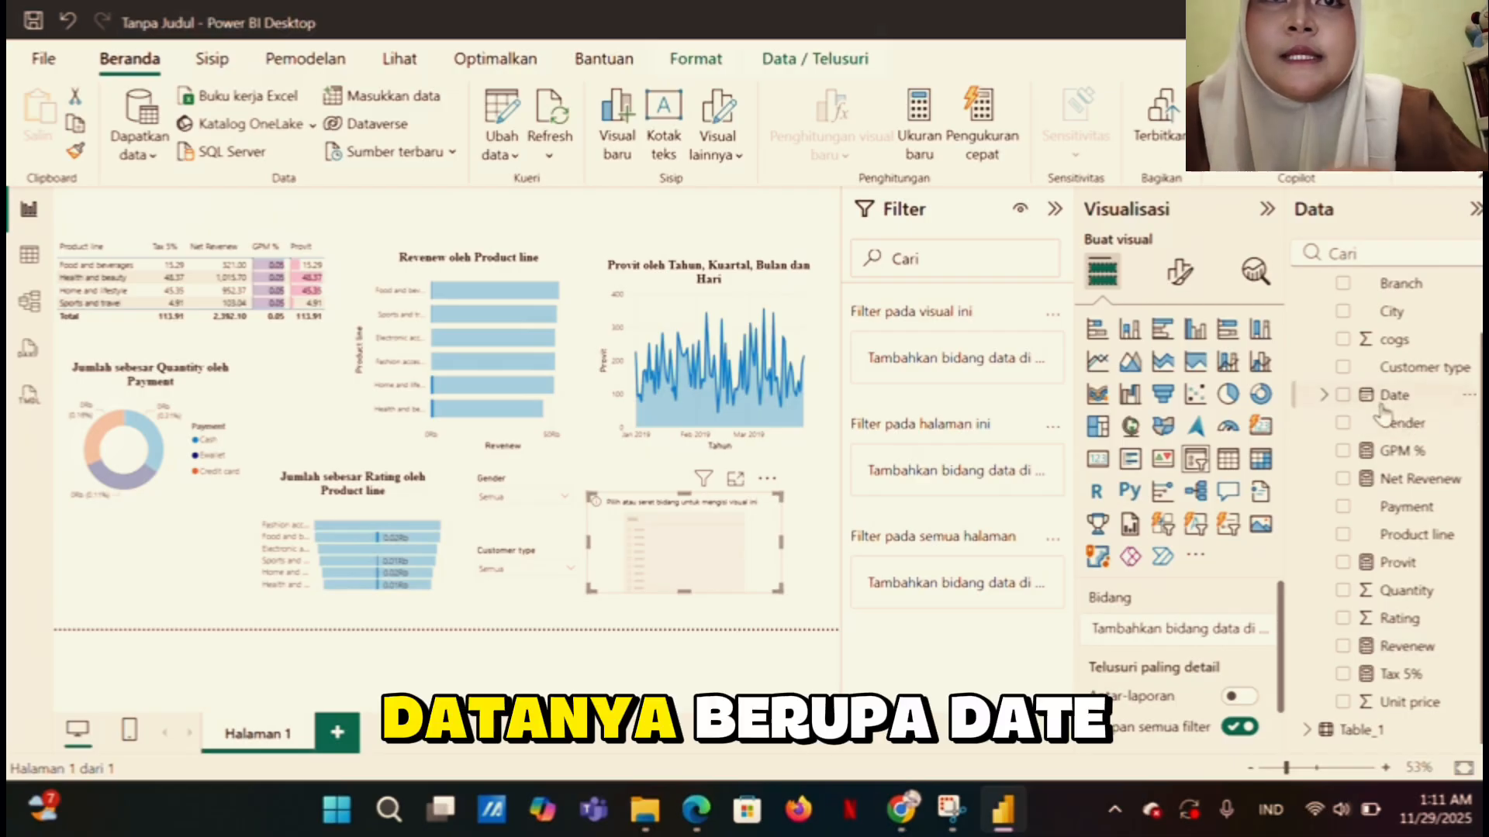
pyautogui.moveTo(1400, 403); pyautogui.dragTo(737, 598)
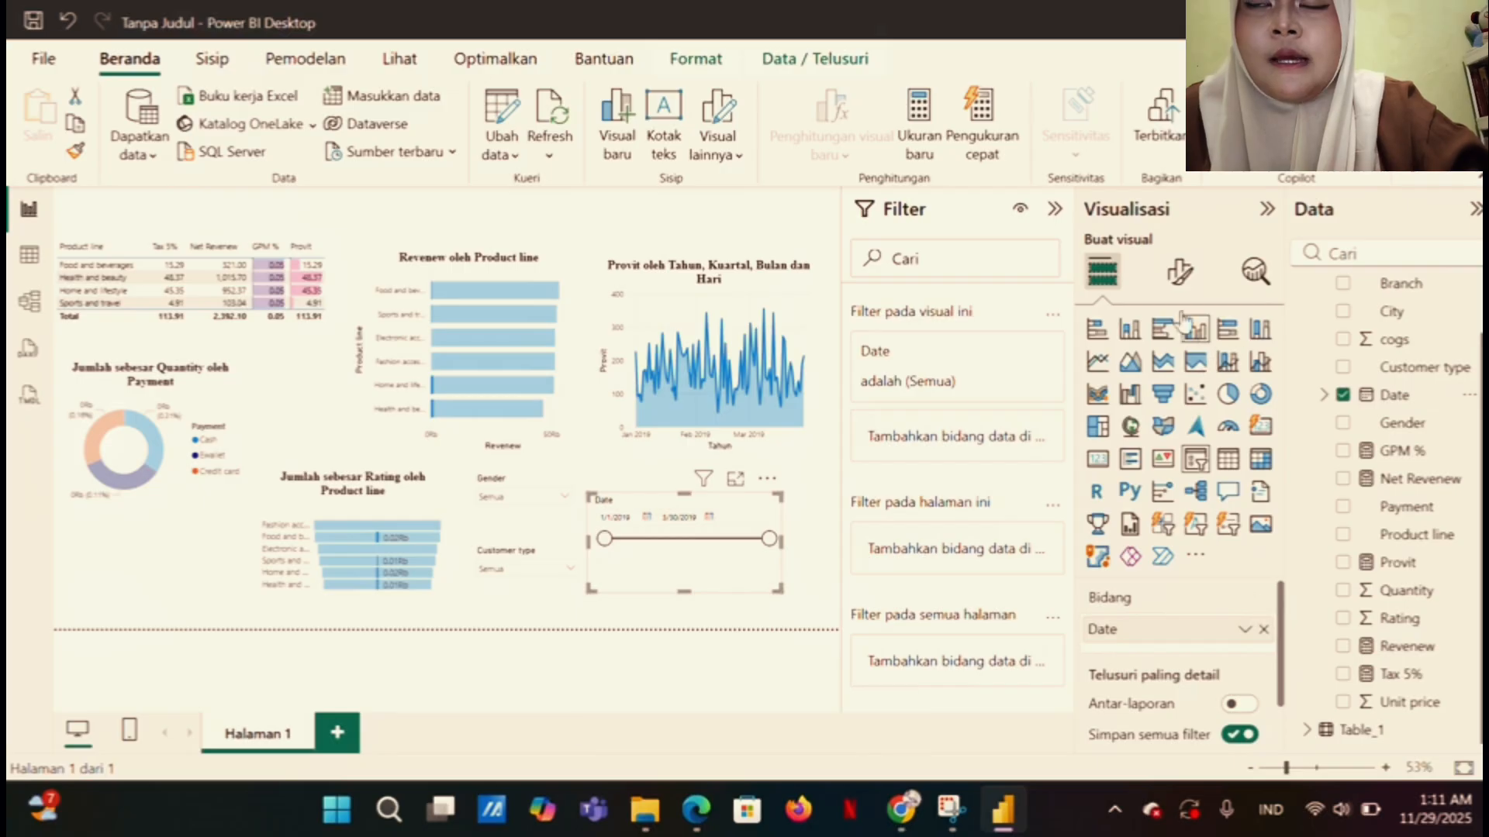
# Set the Date slicer's style to Menurun and open its selection options
pyautogui.click(1178, 280)
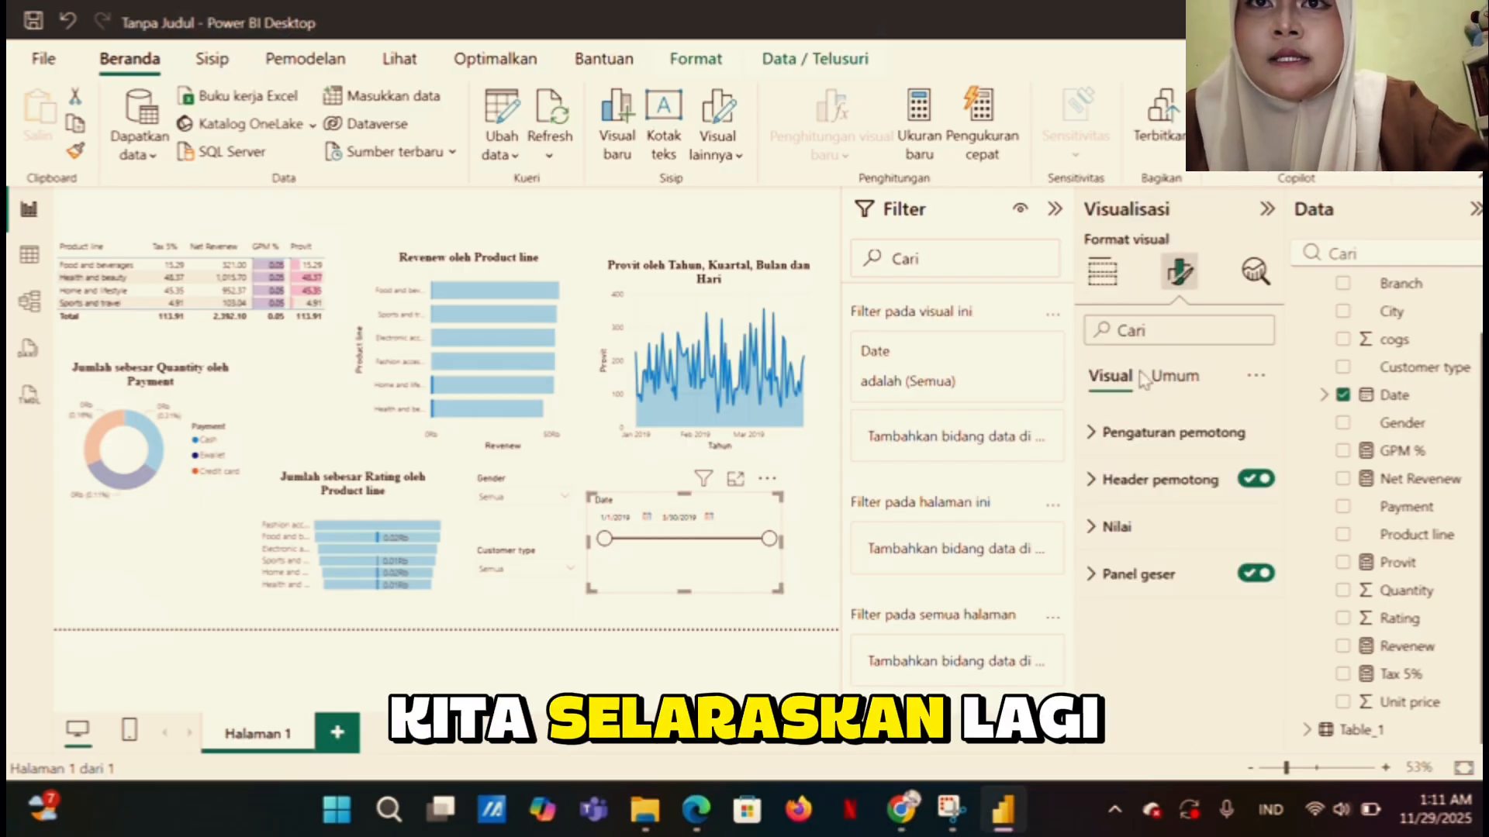
pyautogui.click(1187, 433)
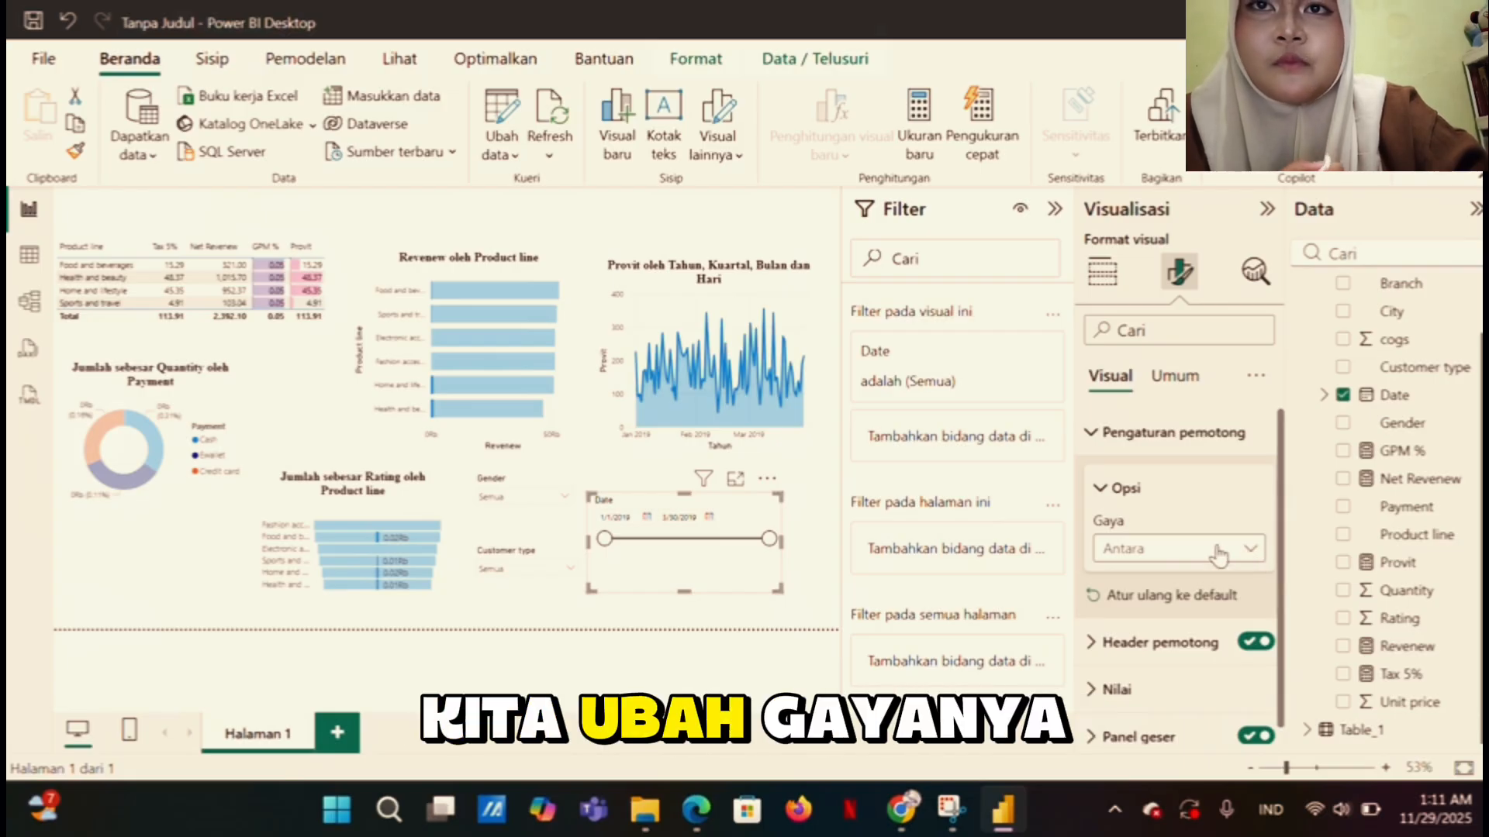
pyautogui.click(1252, 552)
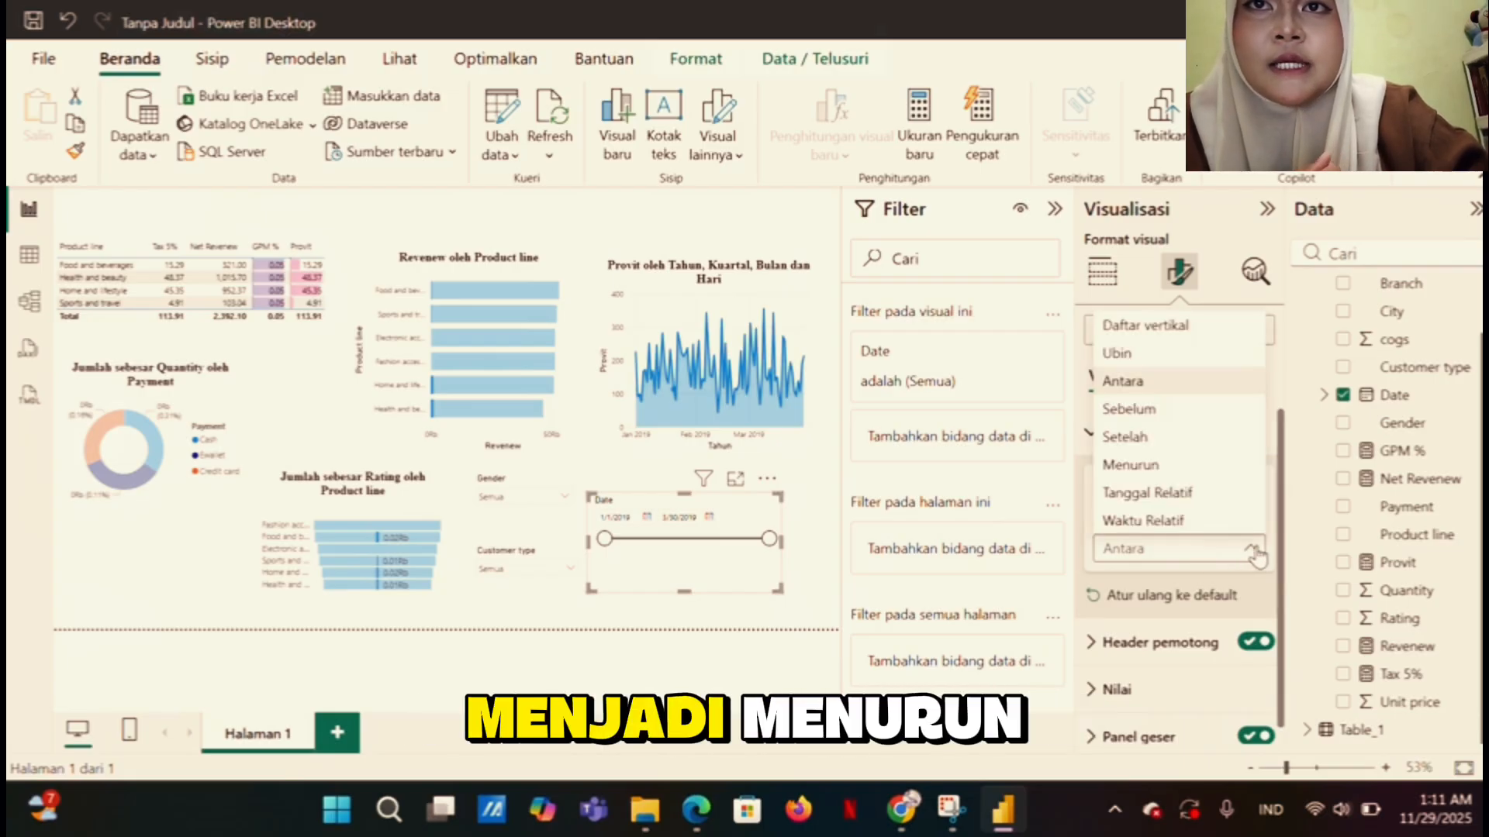
pyautogui.click(1178, 468)
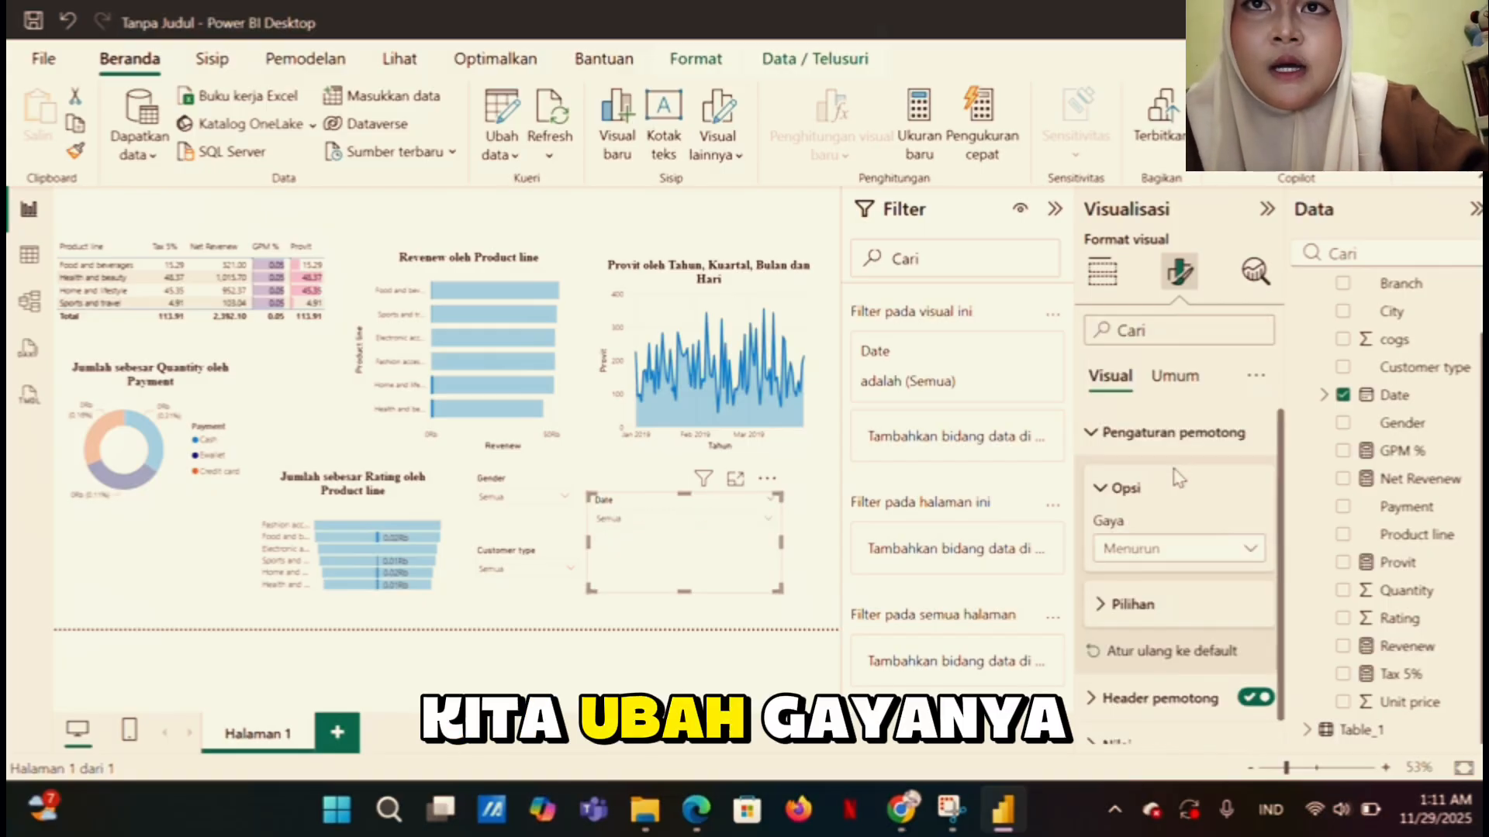
pyautogui.click(1104, 608)
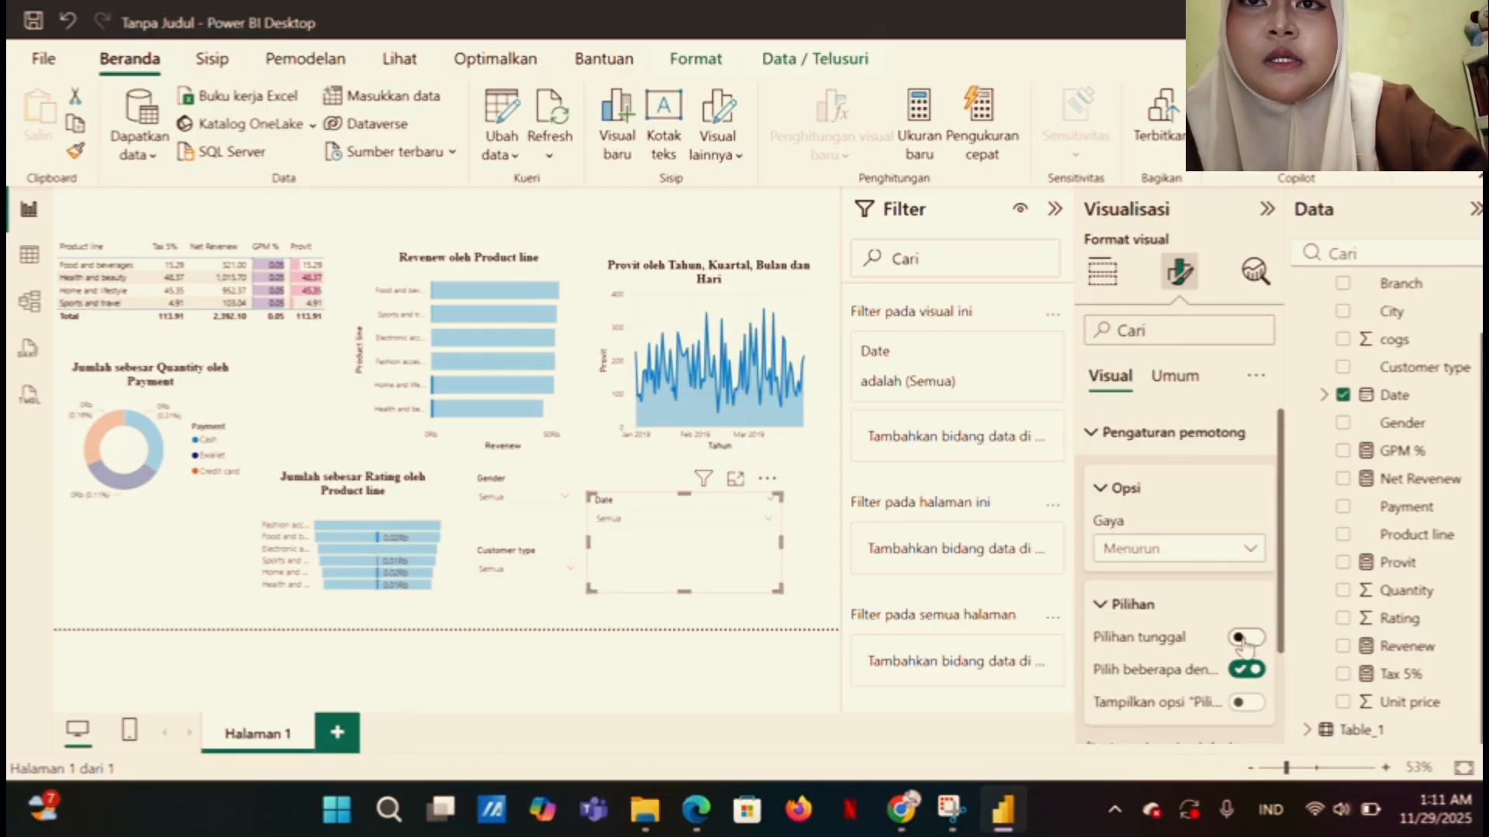
# Disable Ctrl multi-select and enable the "Select all" option for the Date slicer, and shrink its frame to fit the dropdown
pyautogui.click(1246, 669)
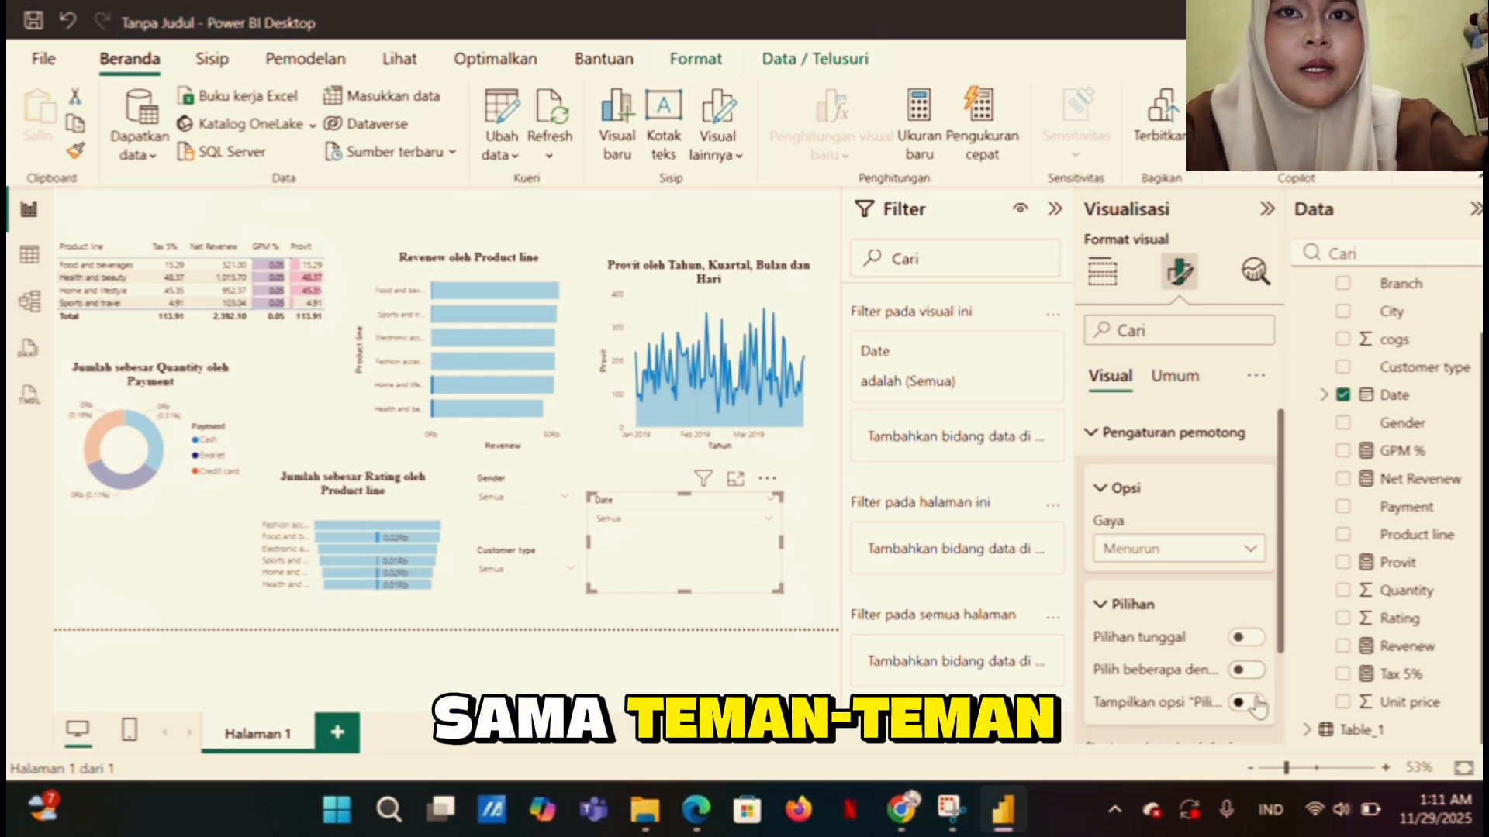
pyautogui.click(1256, 704)
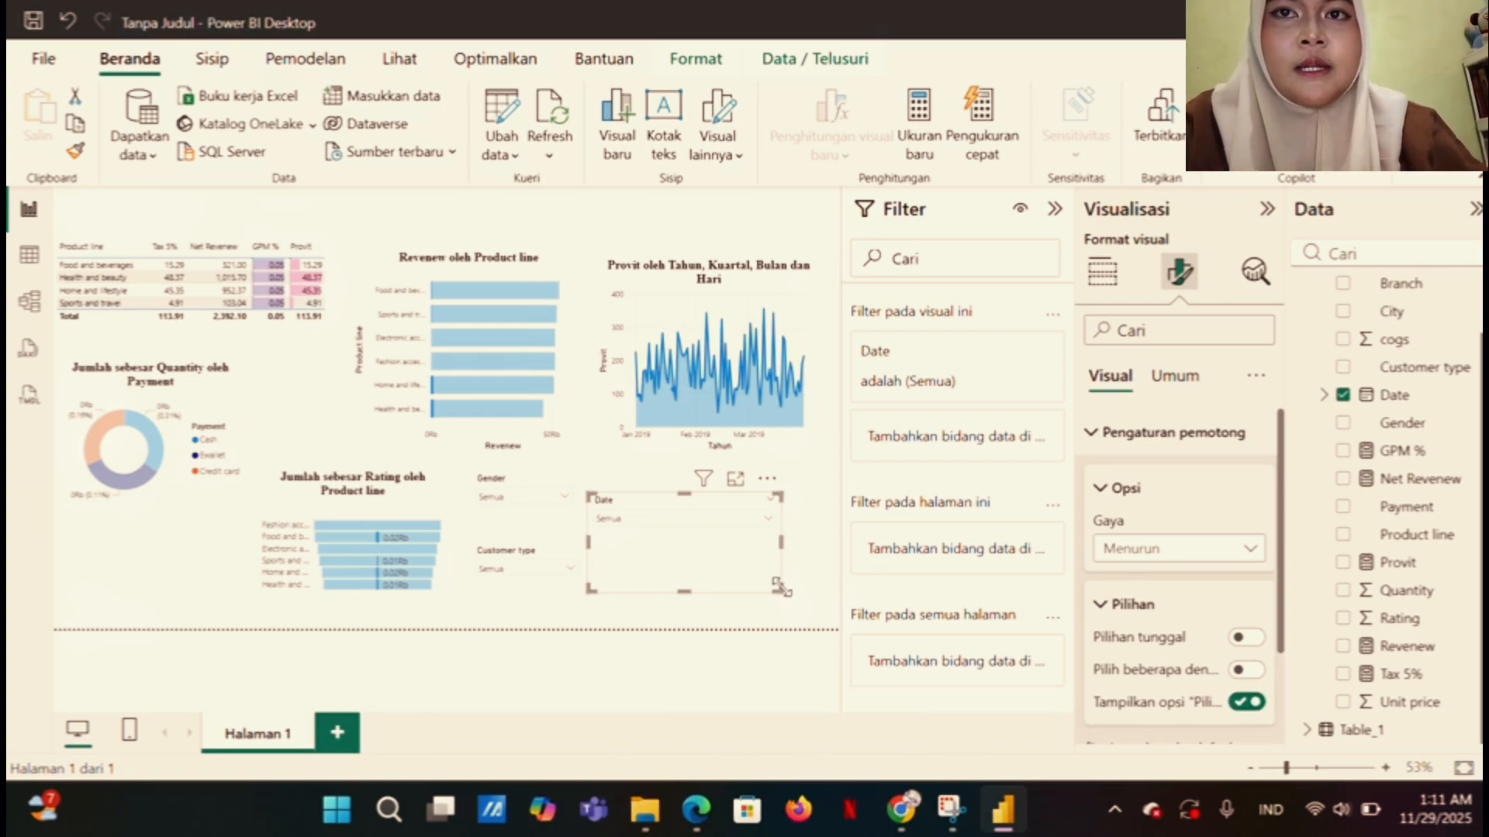
pyautogui.moveTo(780, 589); pyautogui.dragTo(706, 542)
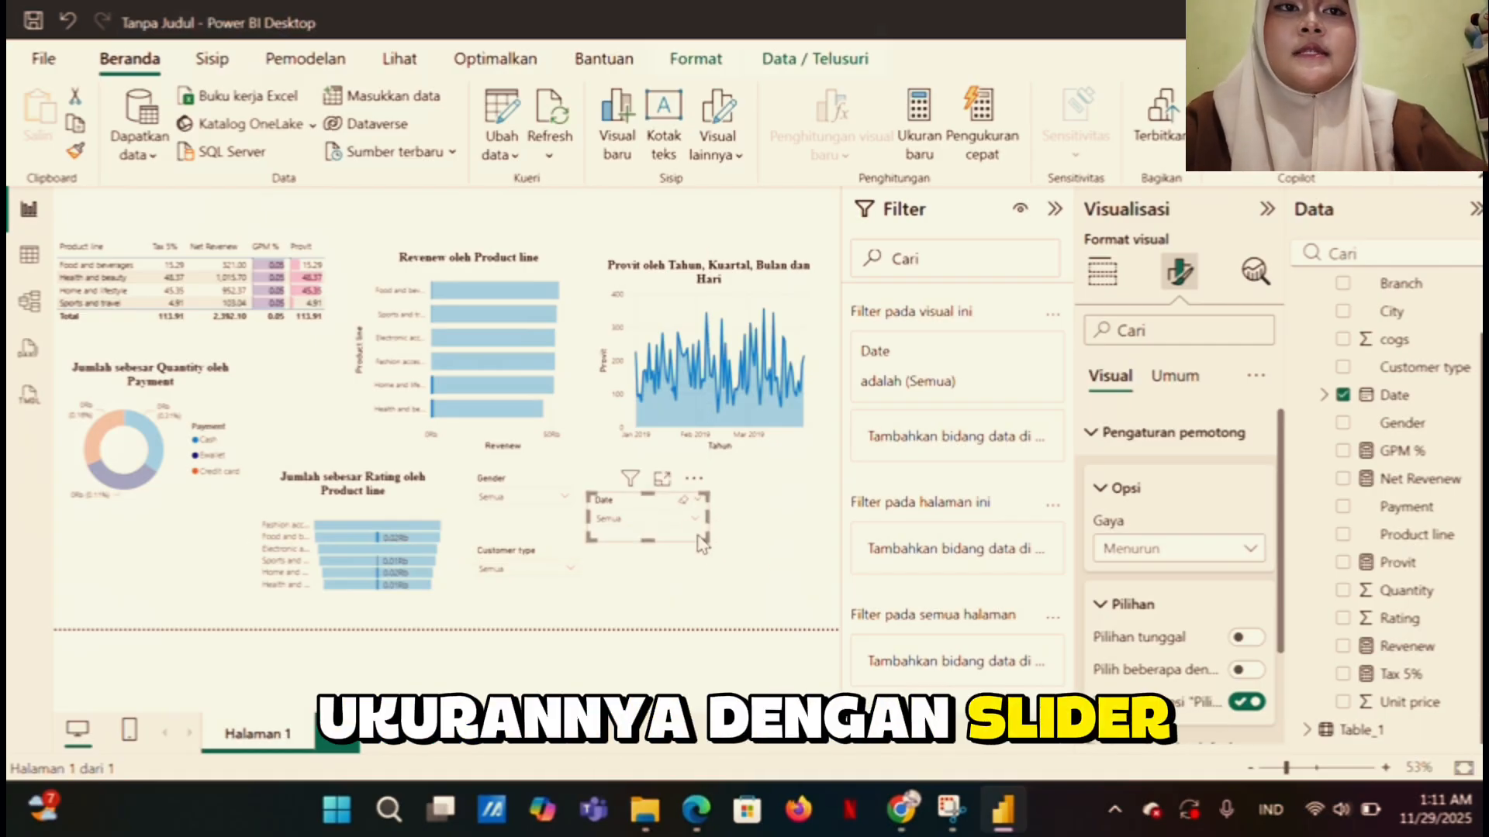
pyautogui.moveTo(703, 537); pyautogui.dragTo(719, 541)
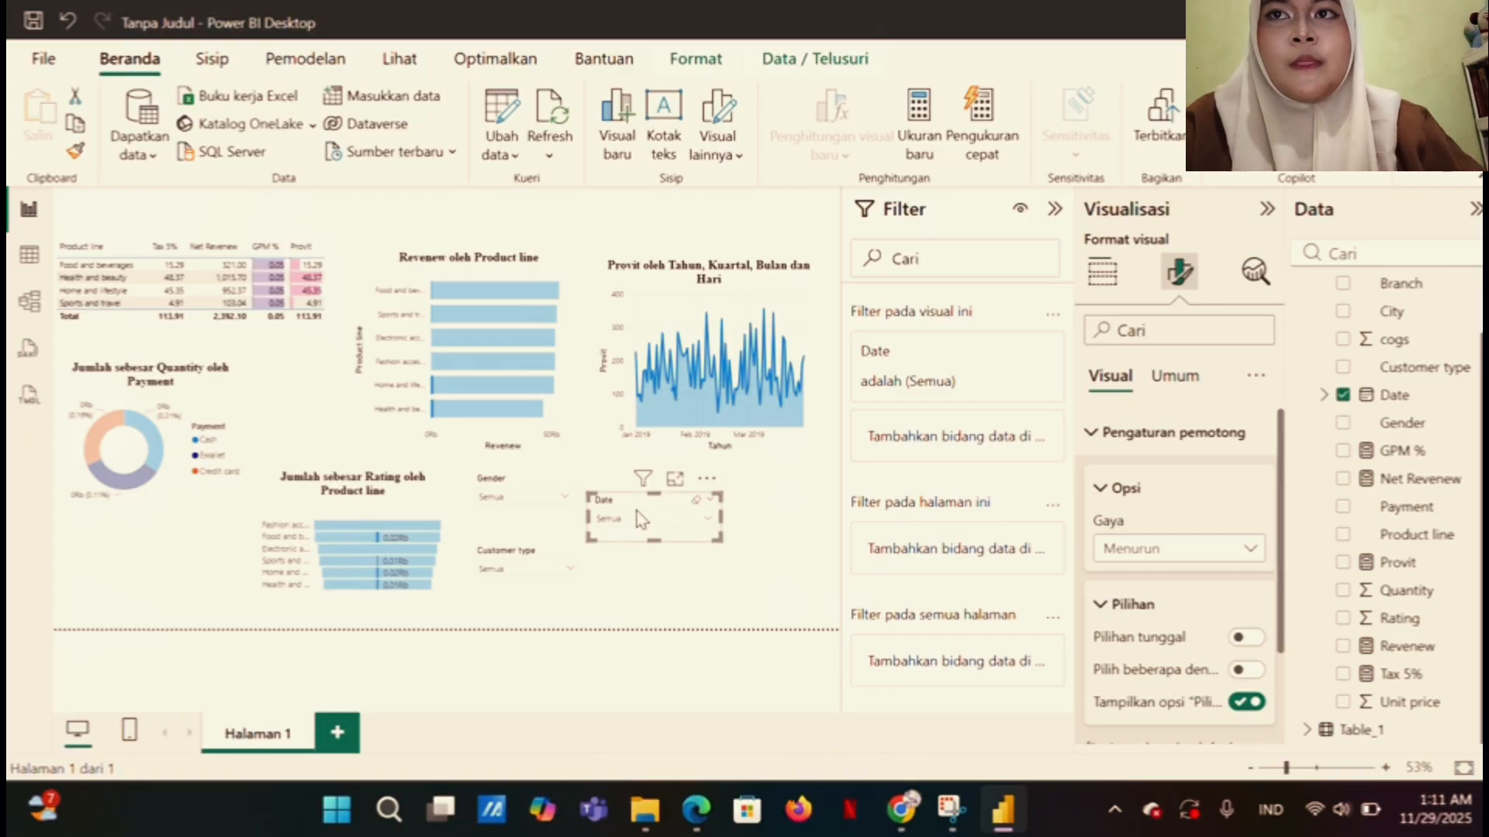
pyautogui.click(714, 597)
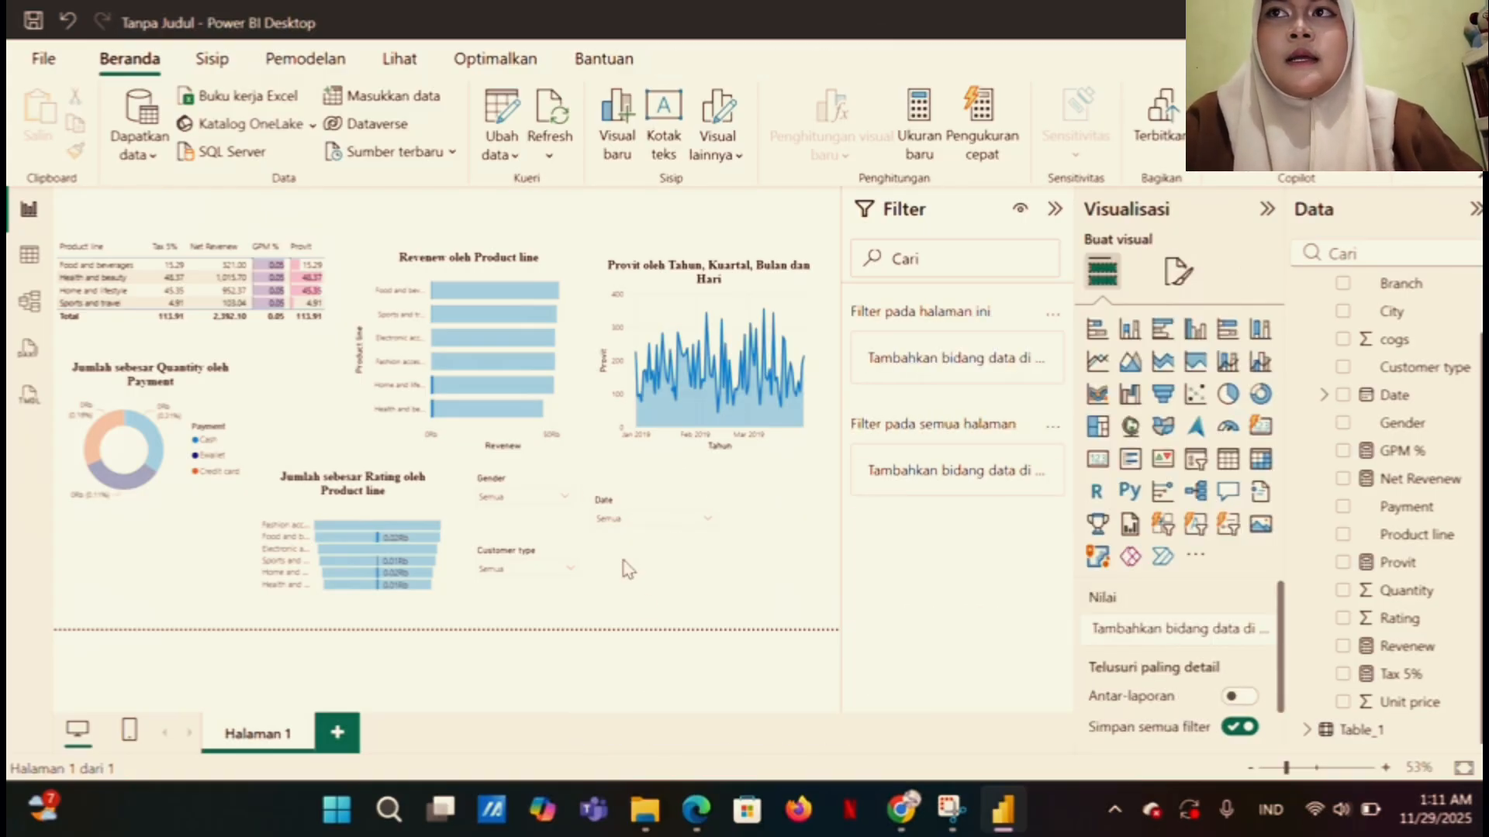
pyautogui.click(653, 513)
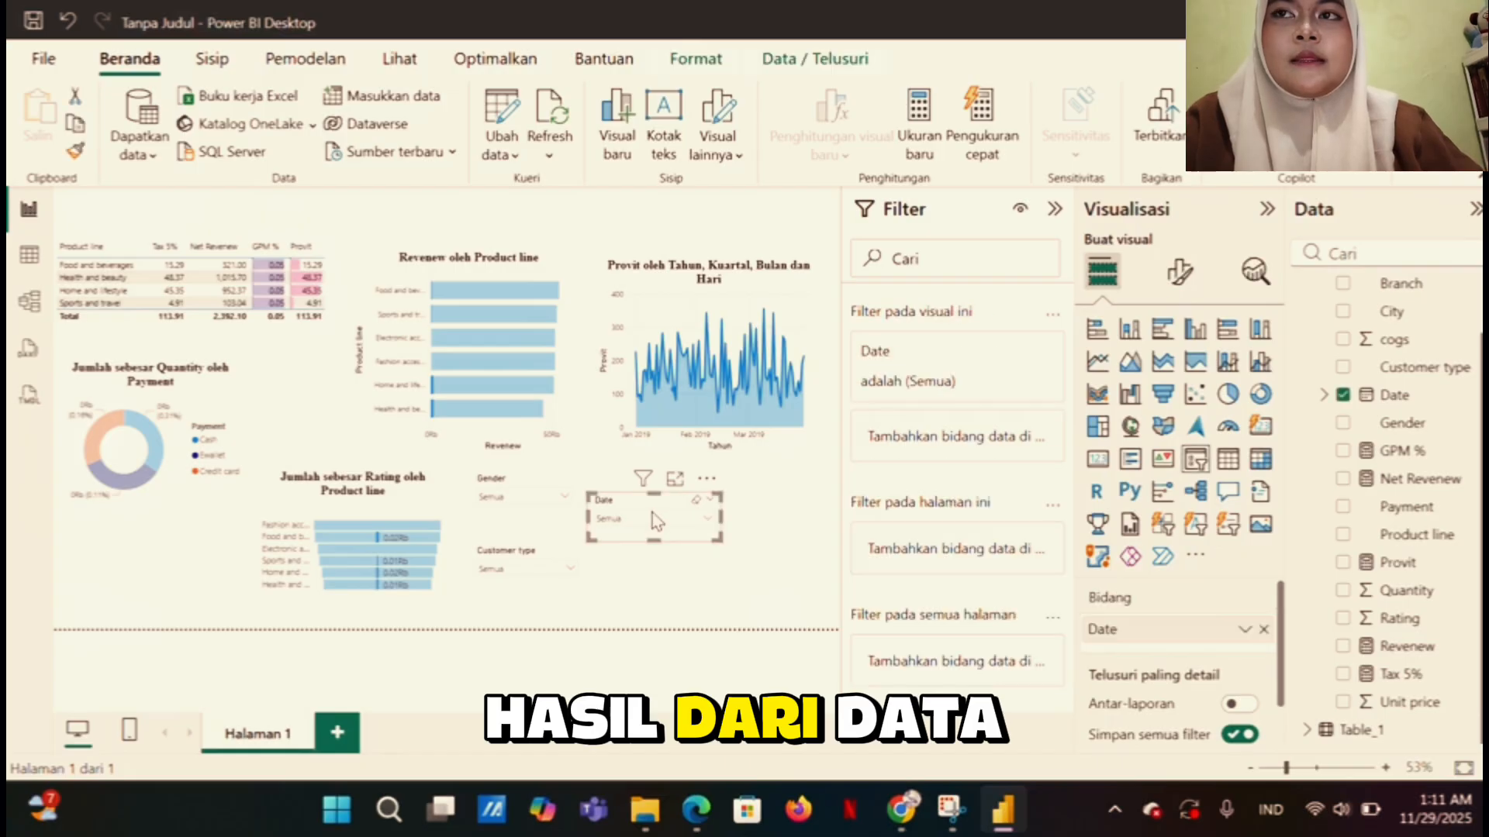
pyautogui.click(653, 514)
pyautogui.doubleClick(666, 567)
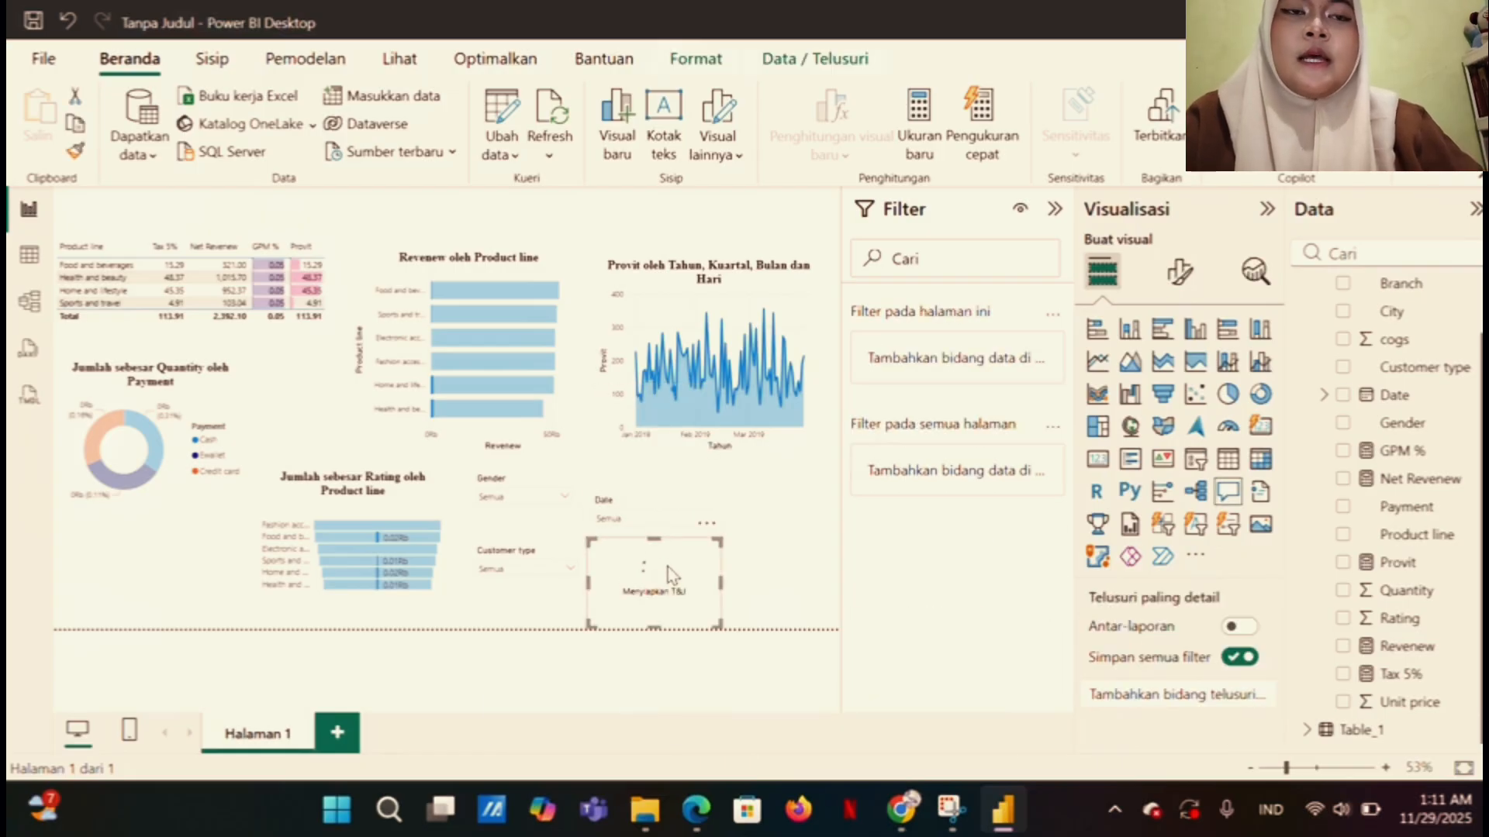
pyautogui.click(726, 678)
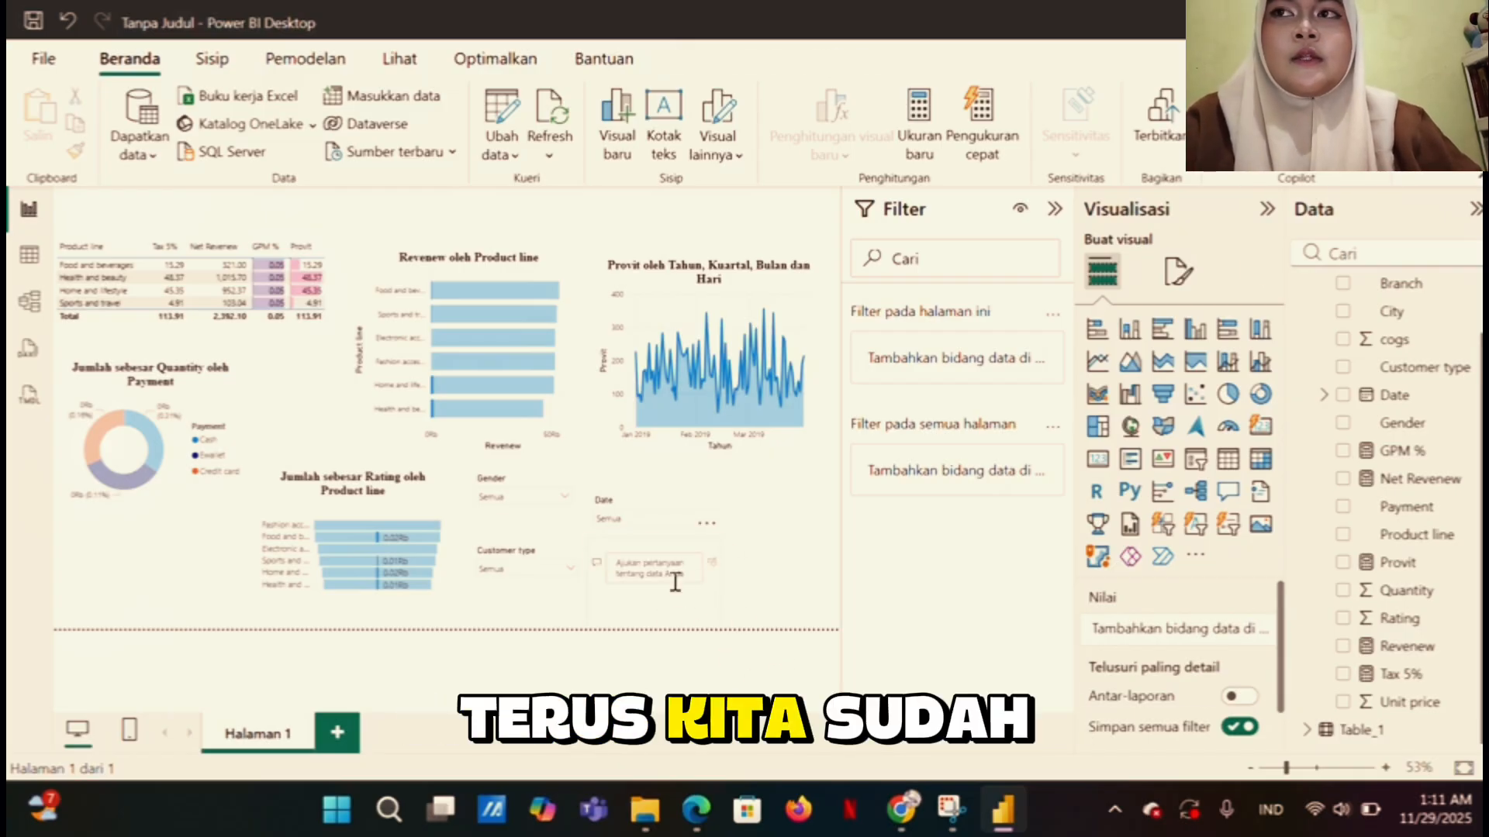
pyautogui.click(675, 581)
pyautogui.click(711, 528)
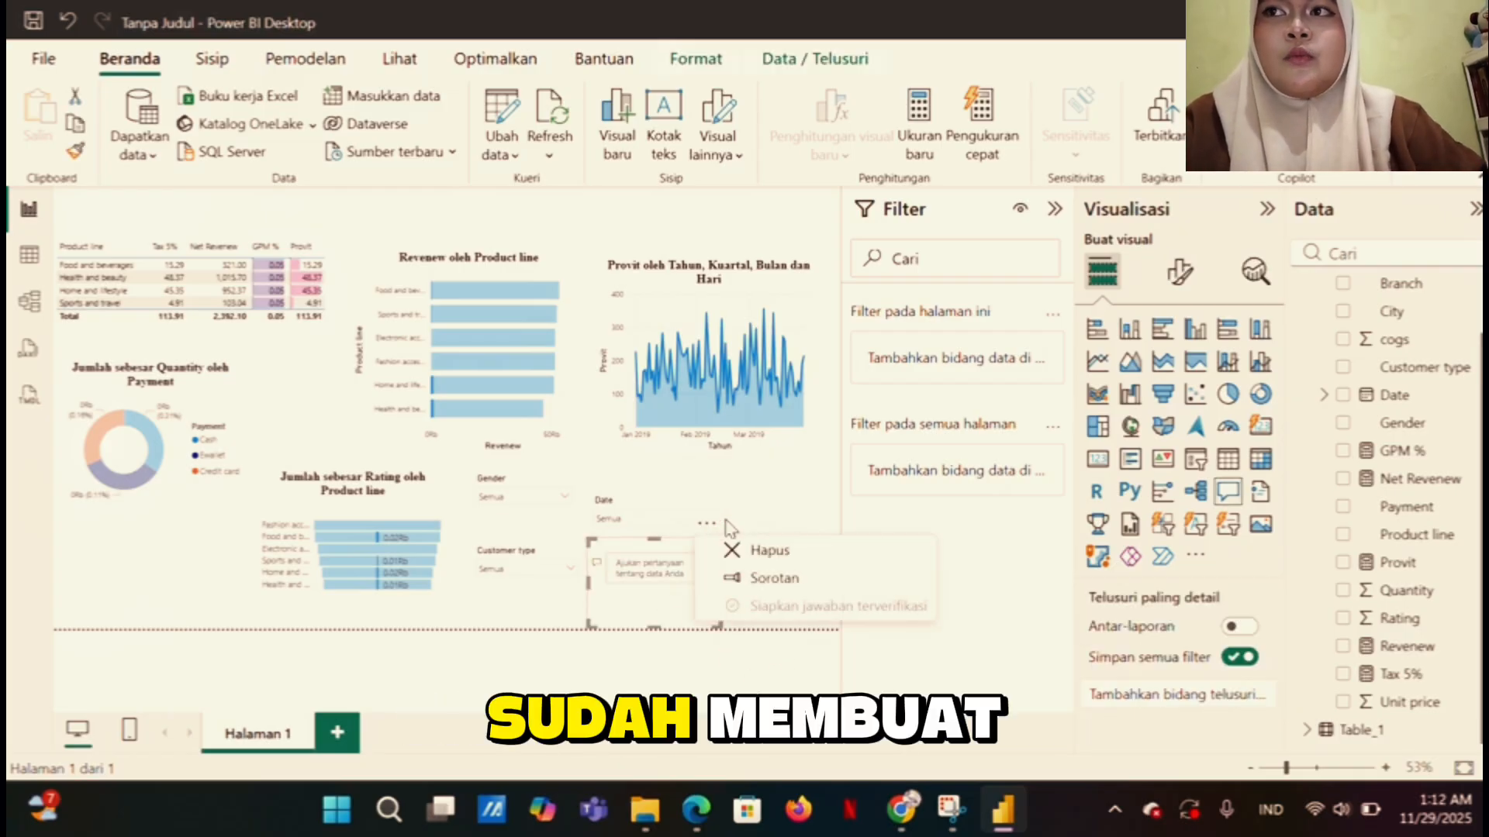
pyautogui.click(738, 556)
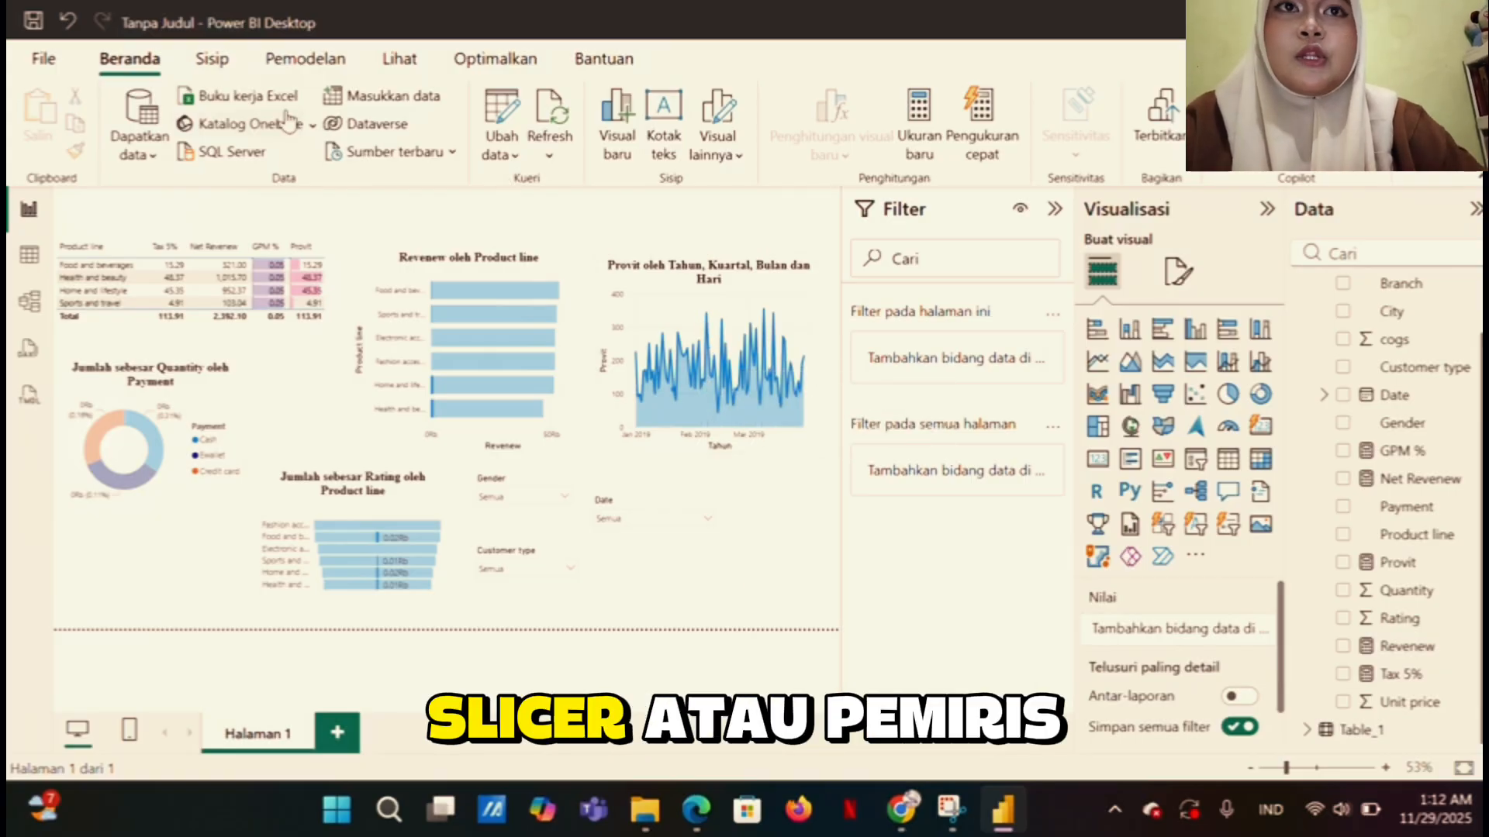
# Insert a text box on the report page, turn on its title, and expand the title settings
pyautogui.click(211, 61)
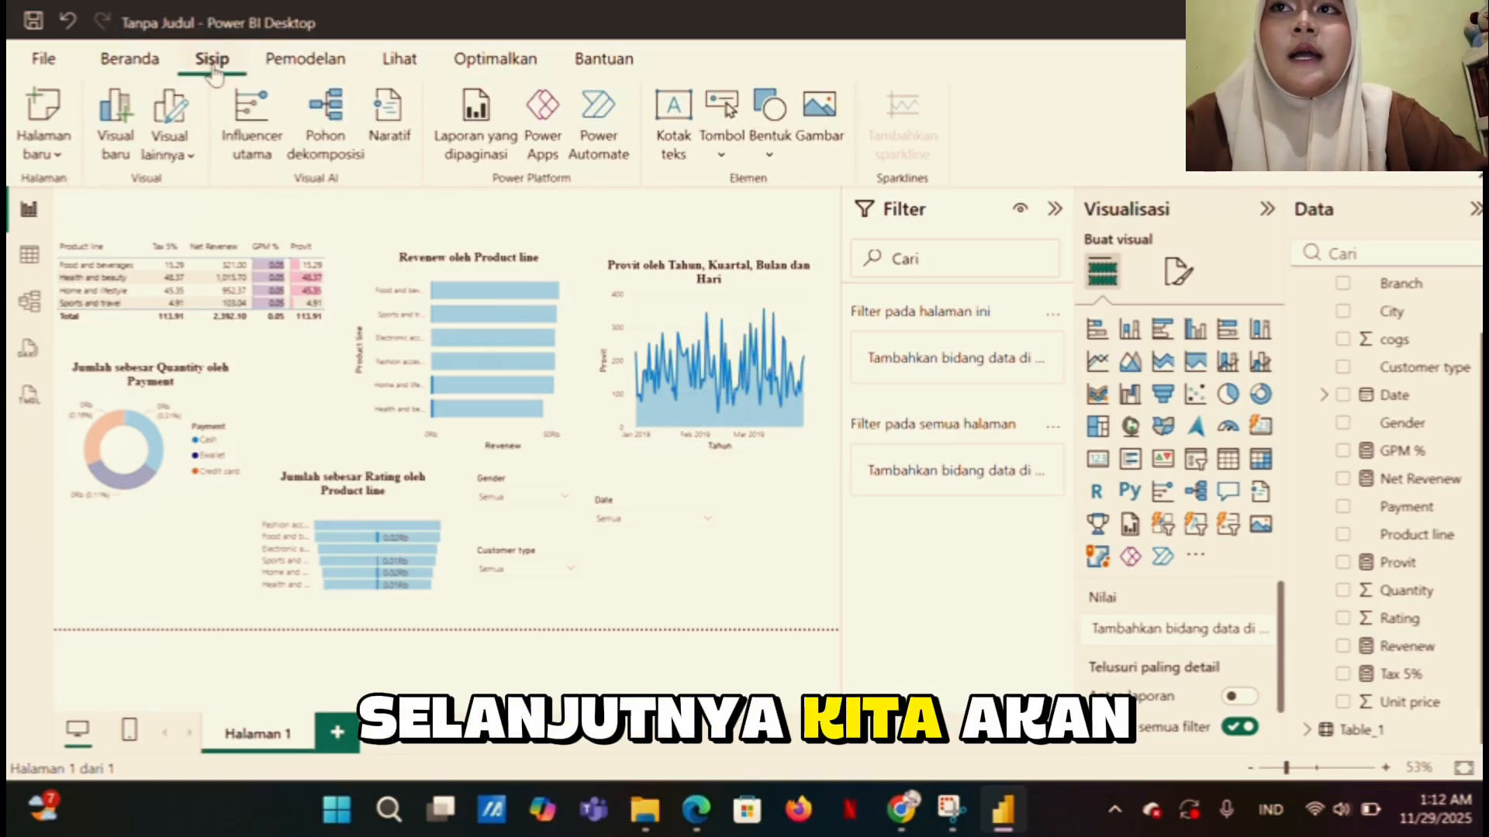
pyautogui.click(669, 152)
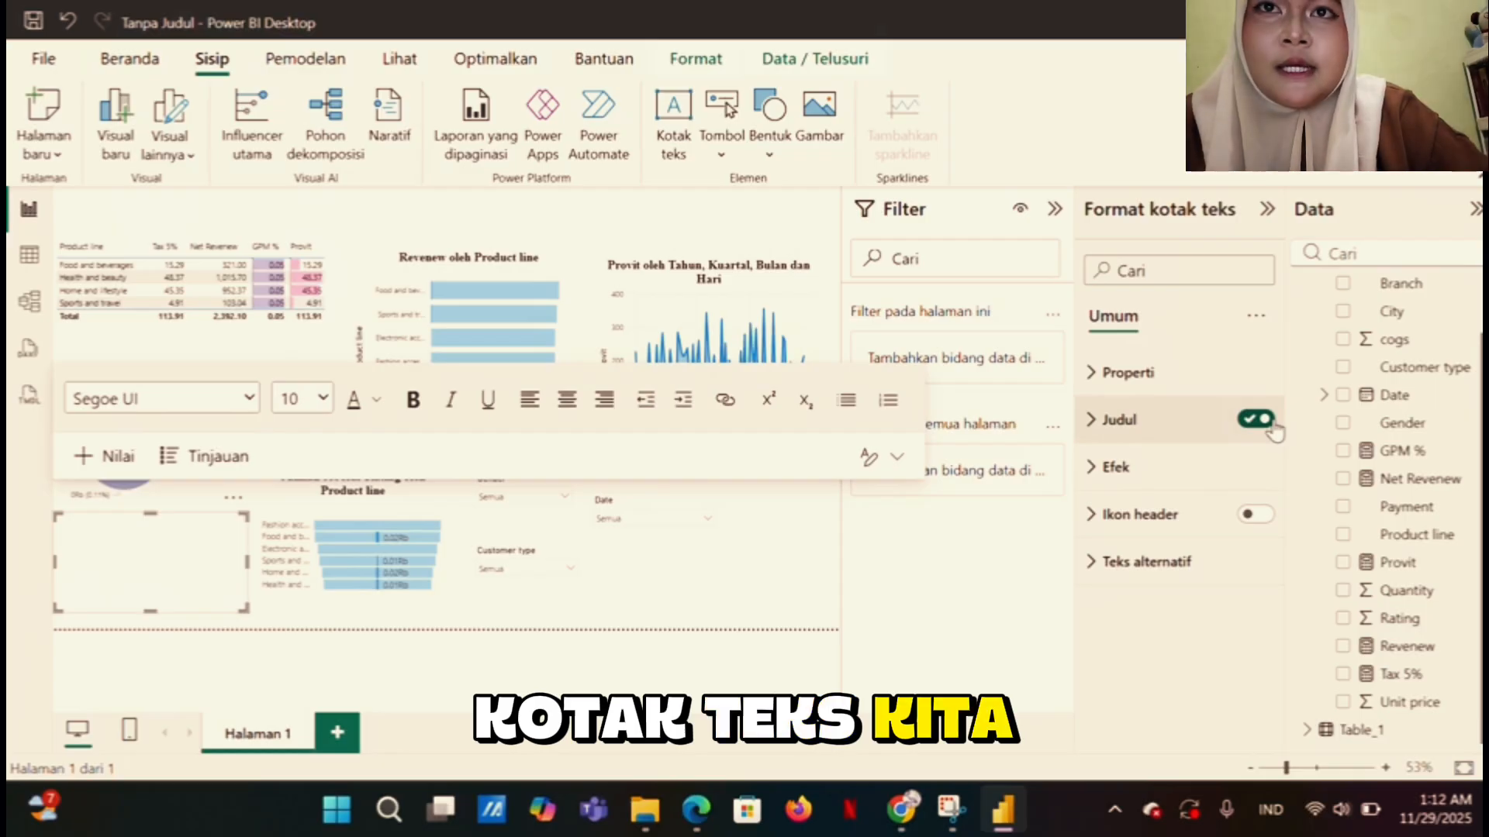
pyautogui.click(1094, 422)
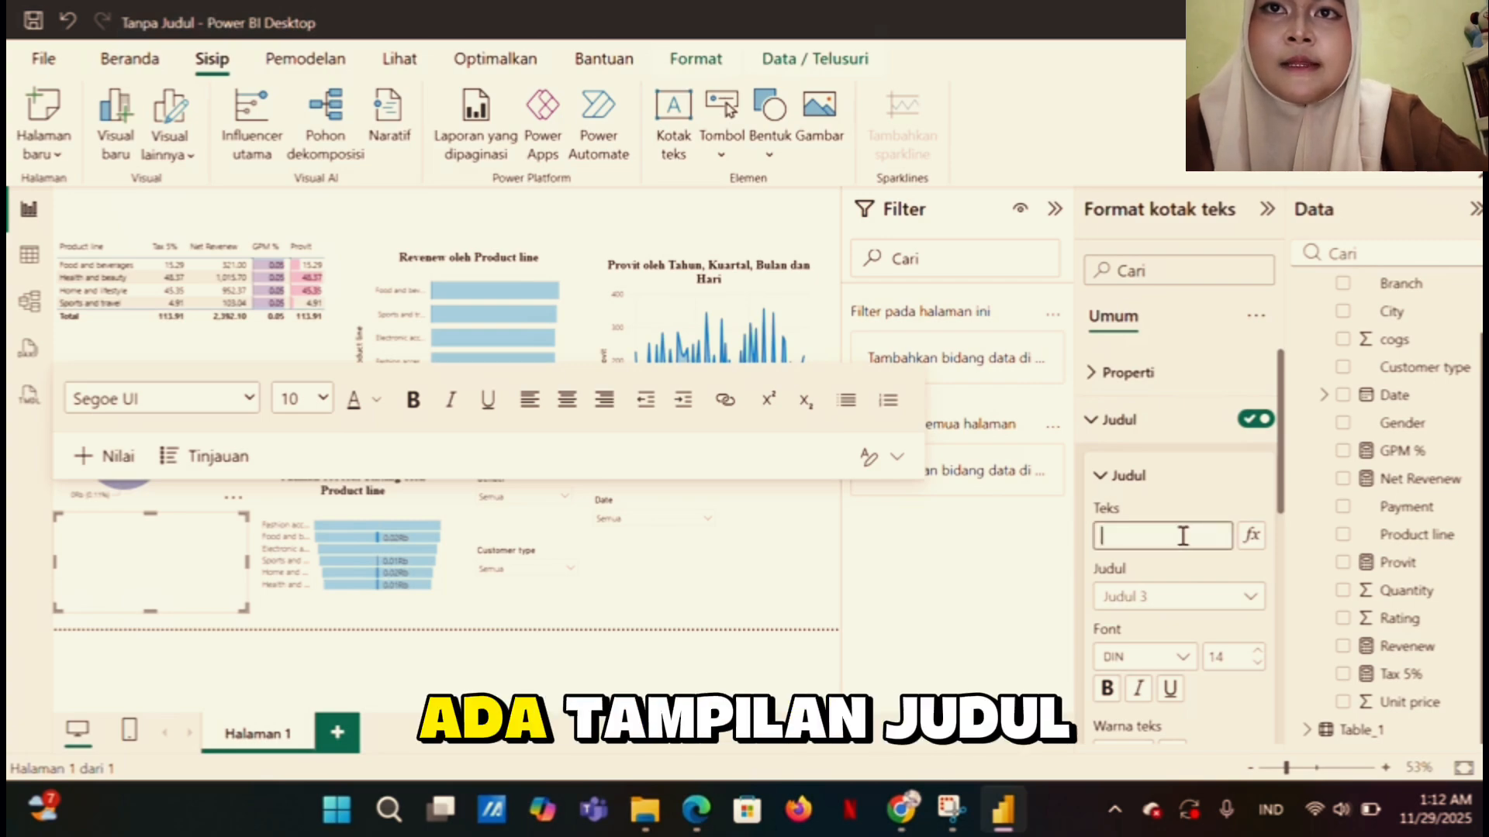
# Enter "SUPERMARKET SALES DASBOARD" as the text box's title text
pyautogui.write('SUPERMA')
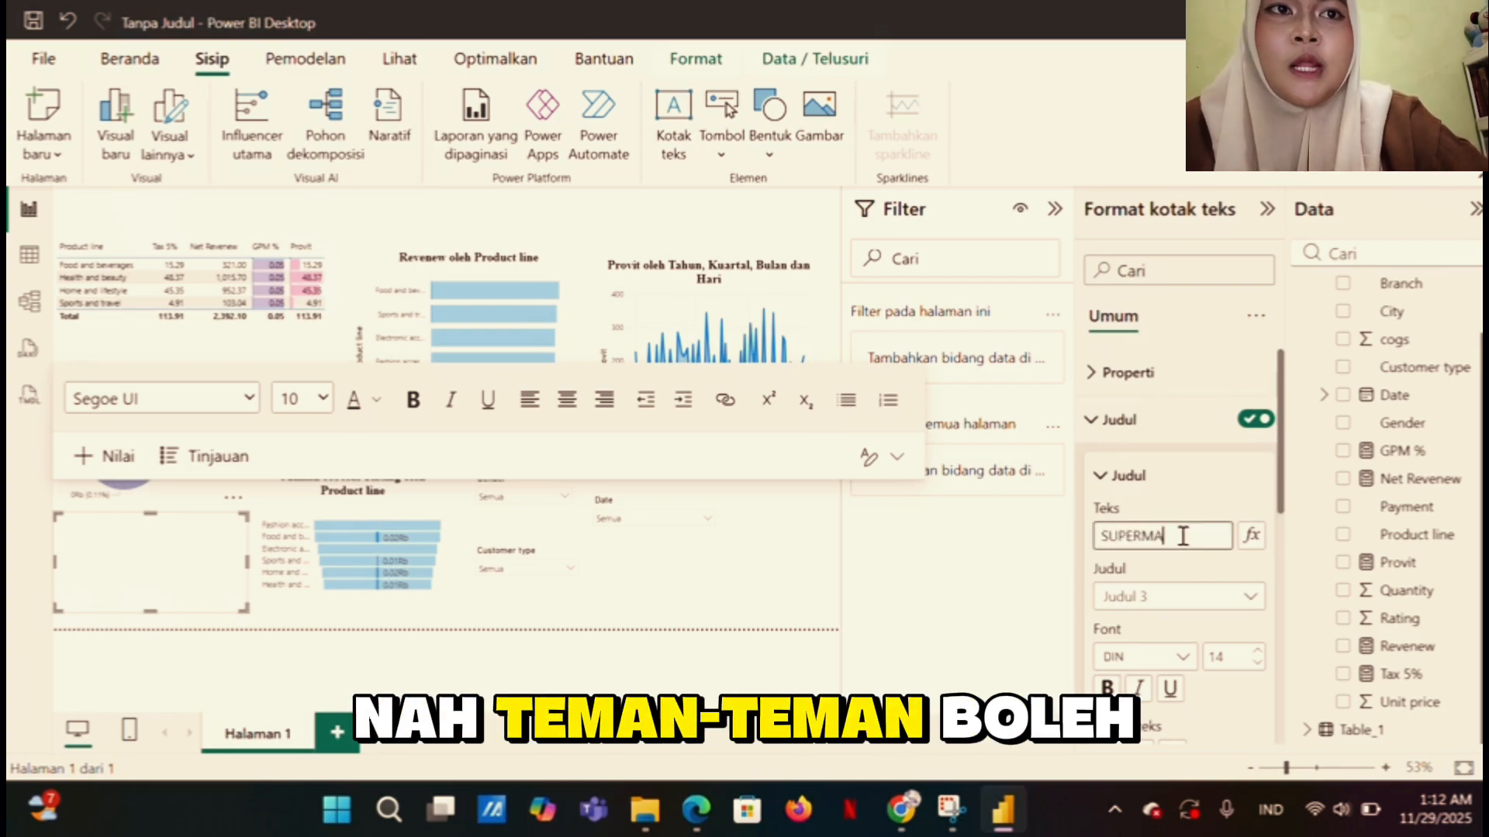
pyautogui.write('RKET ')
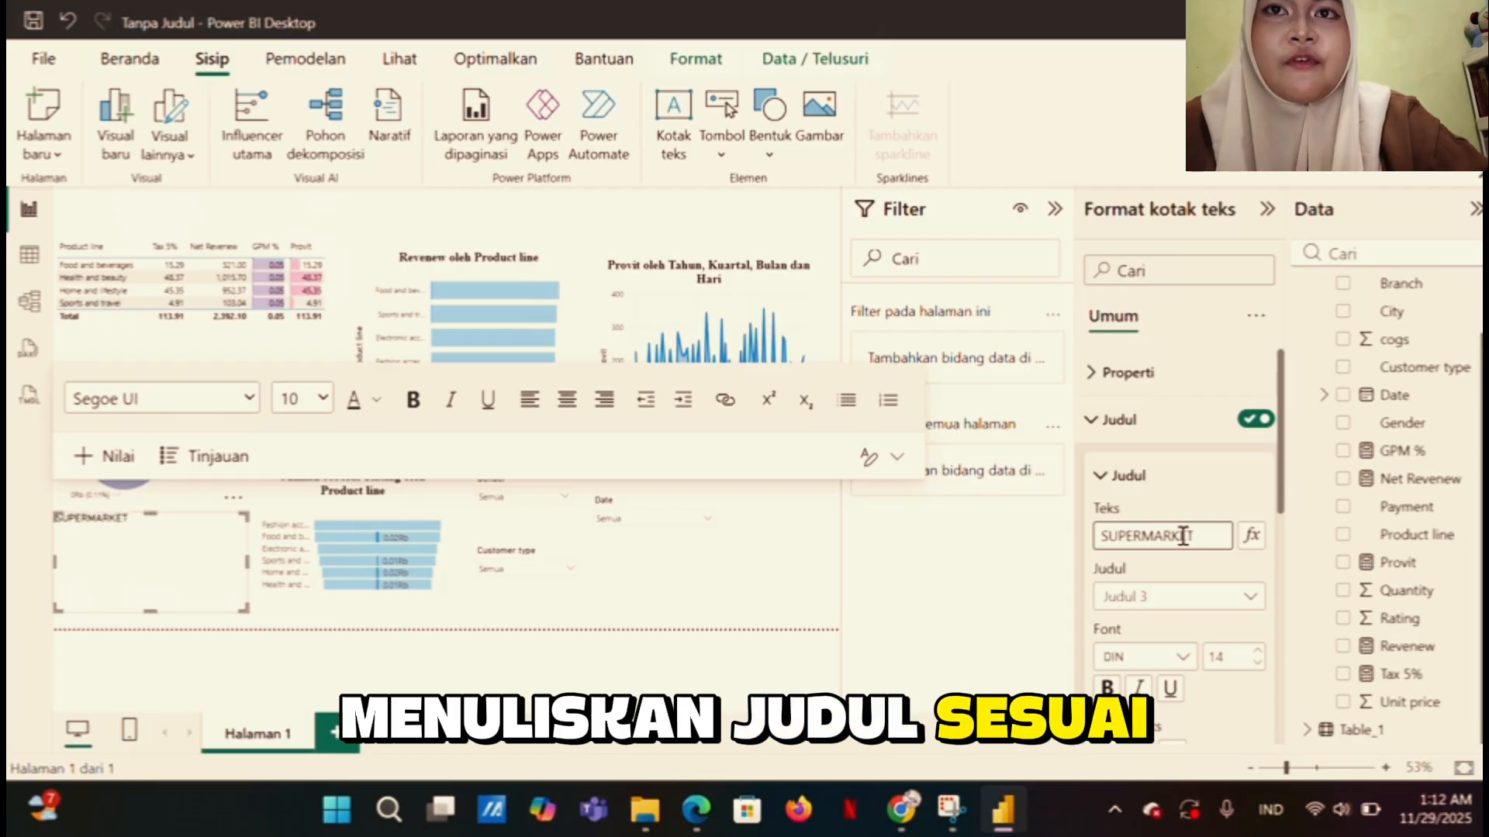
pyautogui.write('SAL')
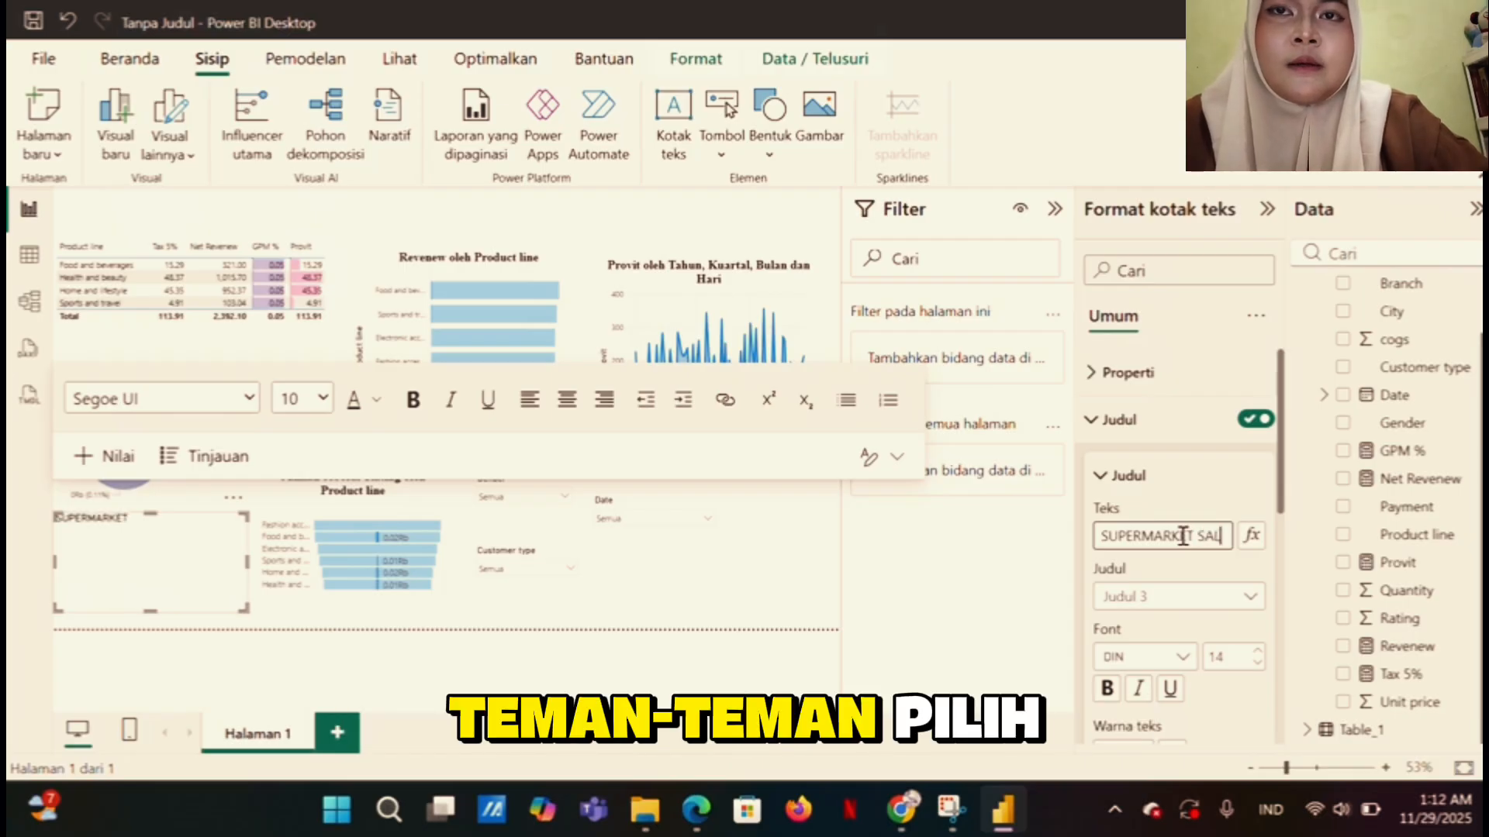
pyautogui.write('ES DAS')
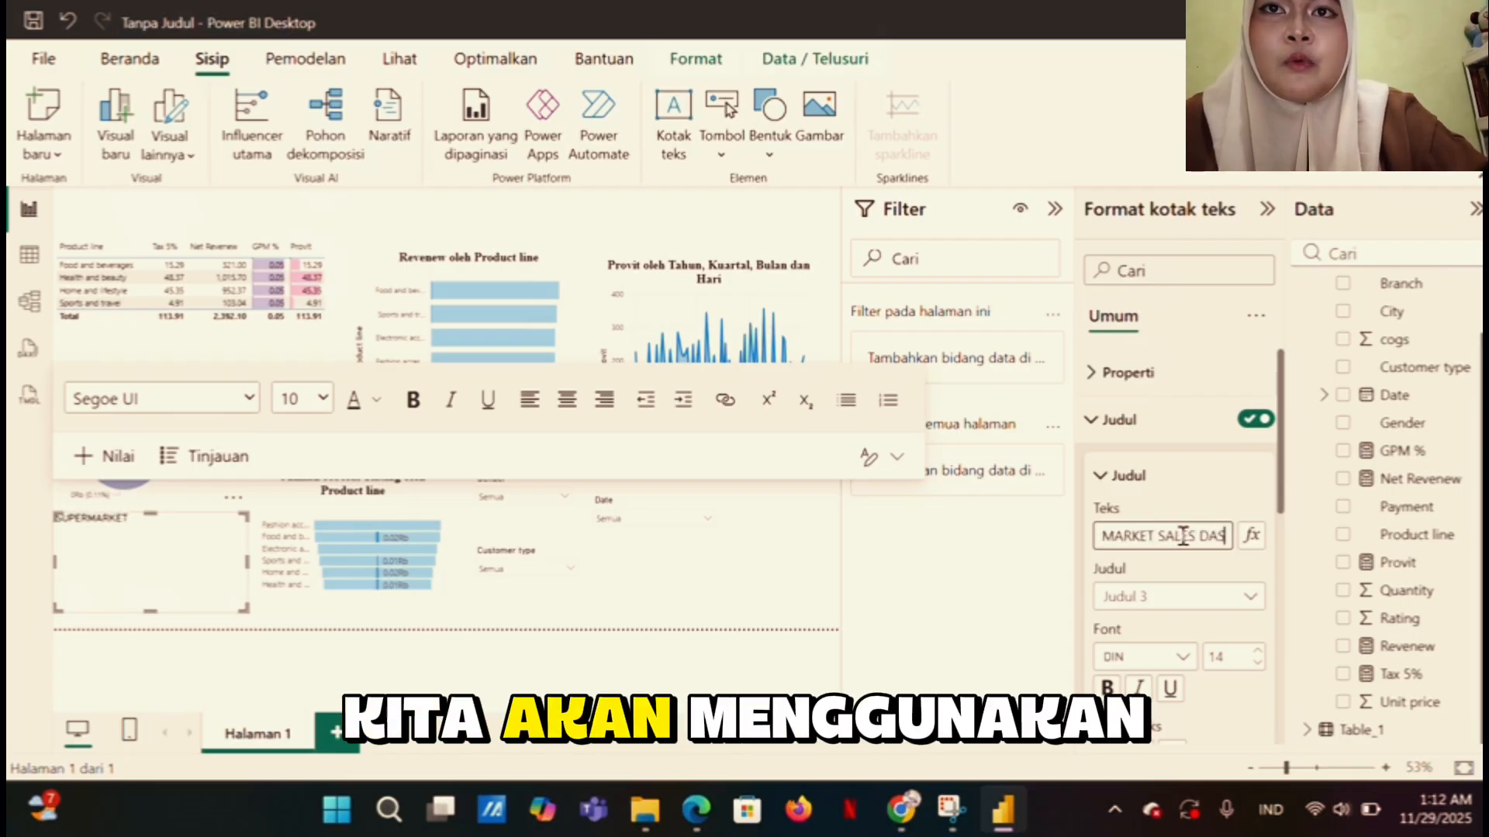
pyautogui.write('HBOARD')
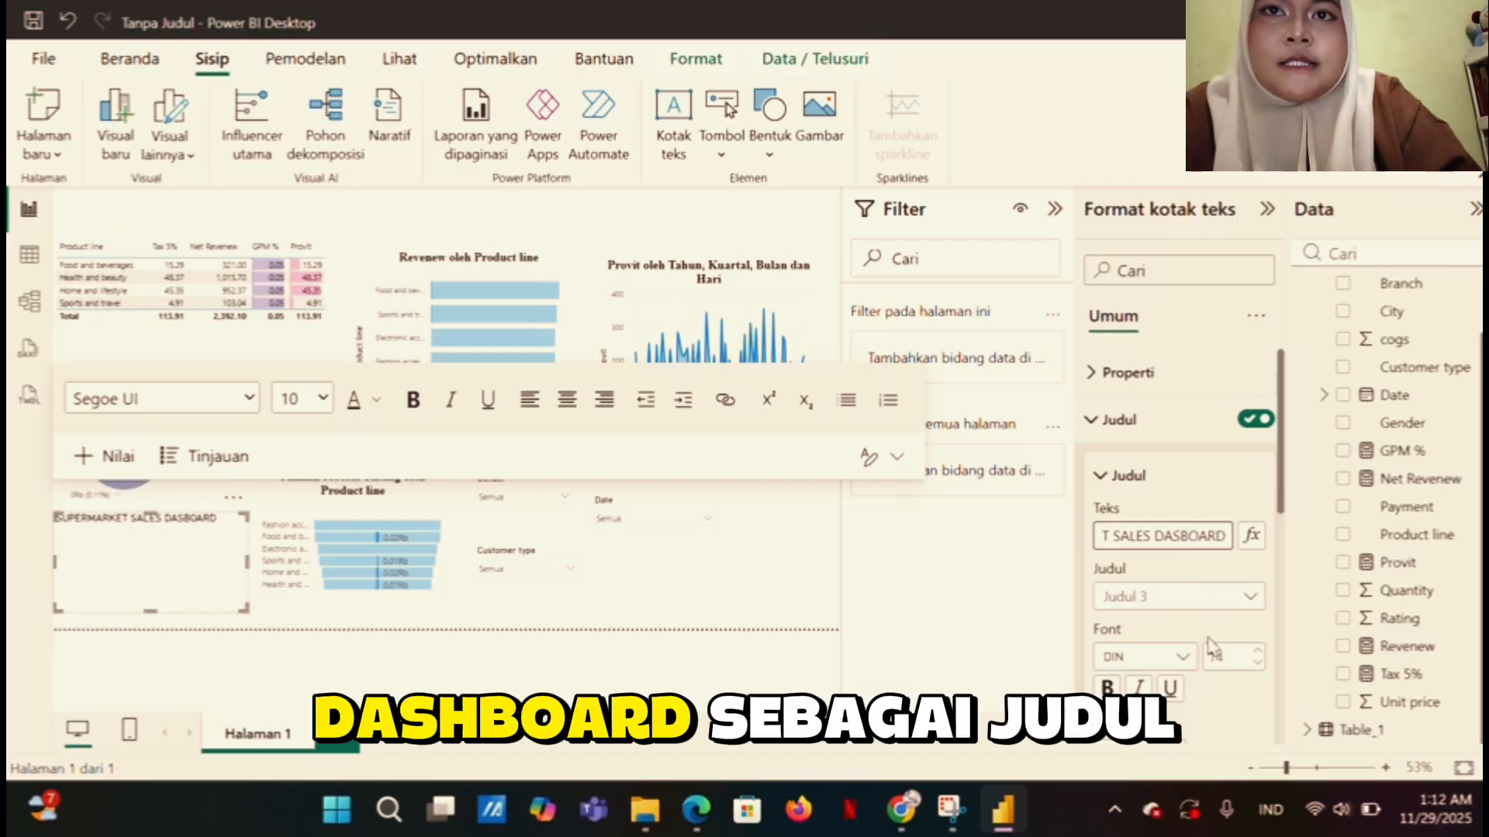
pyautogui.write('H')
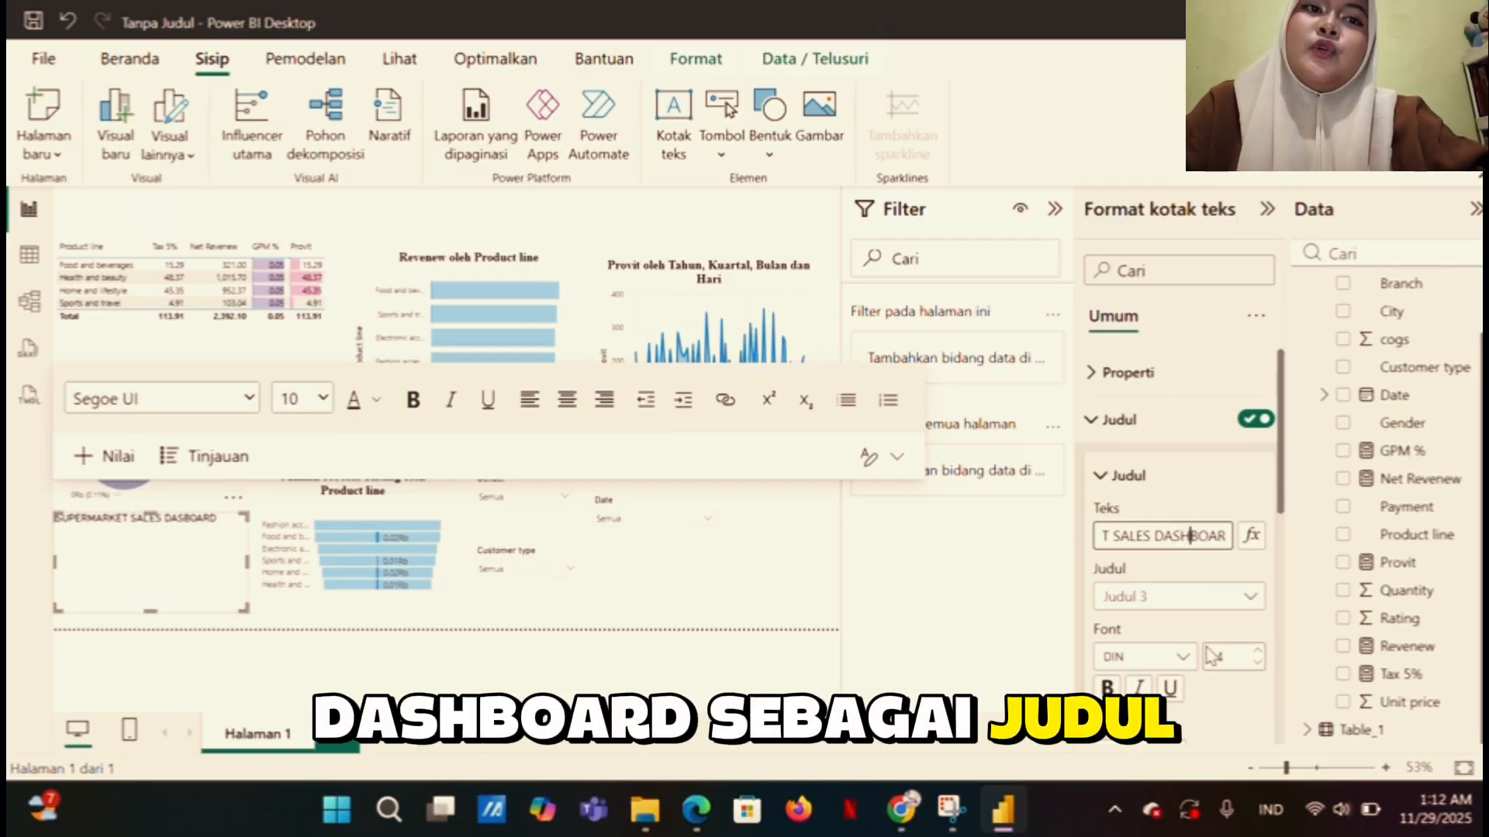
pyautogui.press('BackSpace')
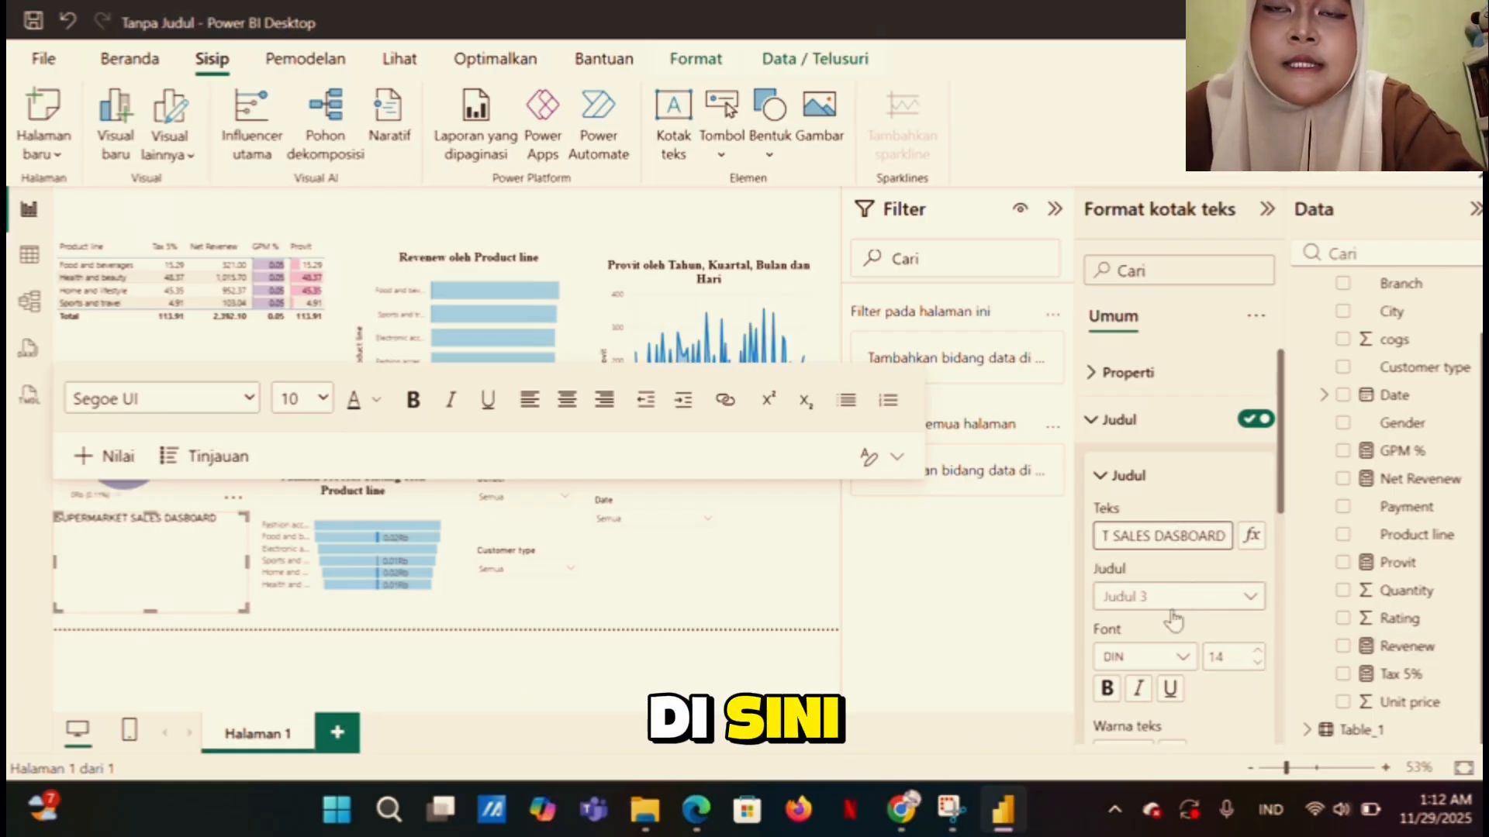
# Set the text box title's font to Times New Roman and its size to 45
pyautogui.click(1180, 657)
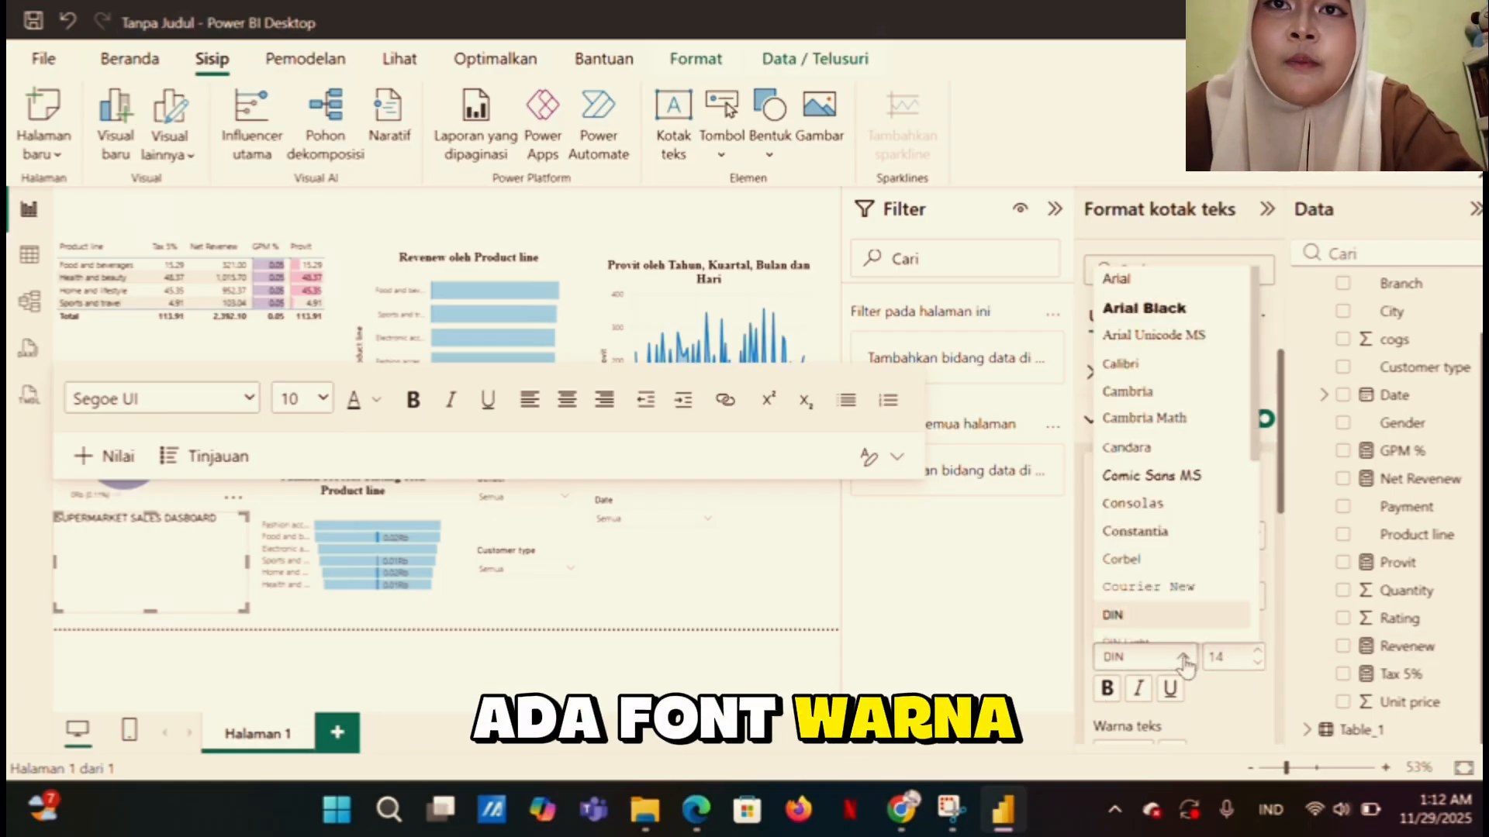
pyautogui.scroll(-4, 1173, 584)
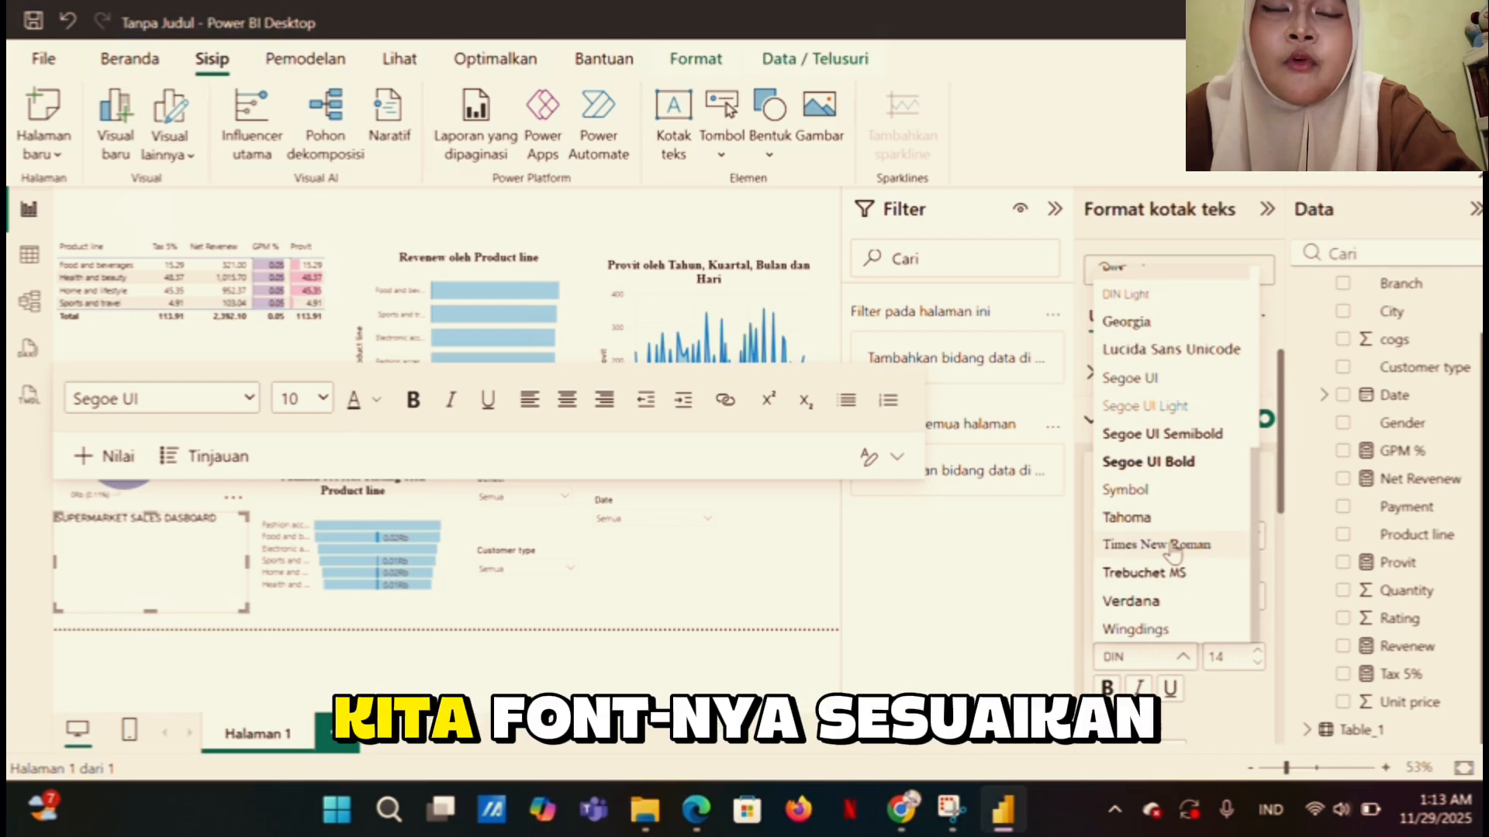
pyautogui.click(1186, 545)
pyautogui.click(1258, 653)
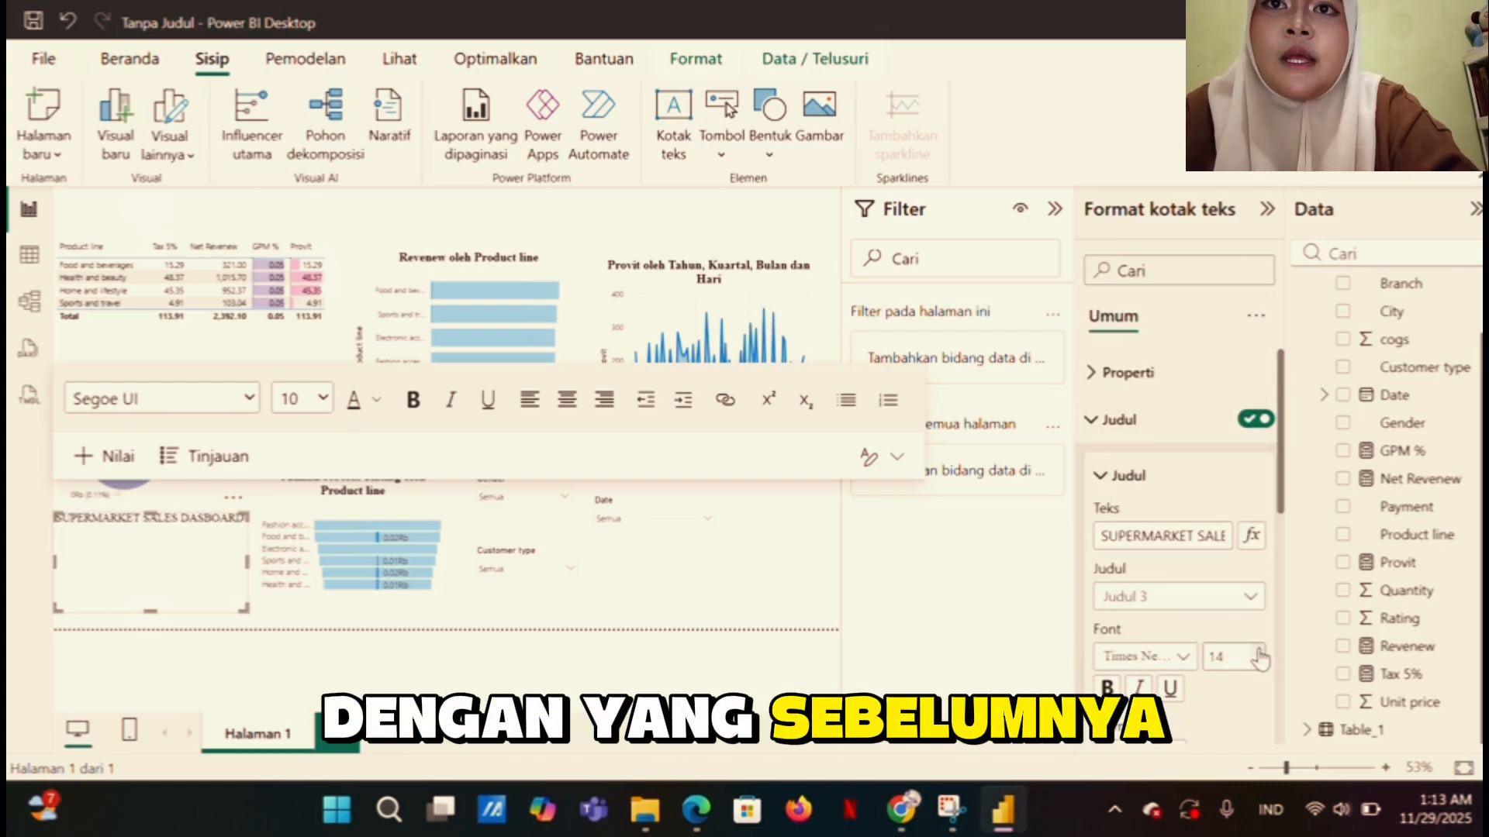
pyautogui.click(1258, 653)
pyautogui.click(1258, 654)
pyautogui.click(1259, 654)
pyautogui.click(1258, 654)
pyautogui.click(1259, 653)
pyautogui.click(1258, 654)
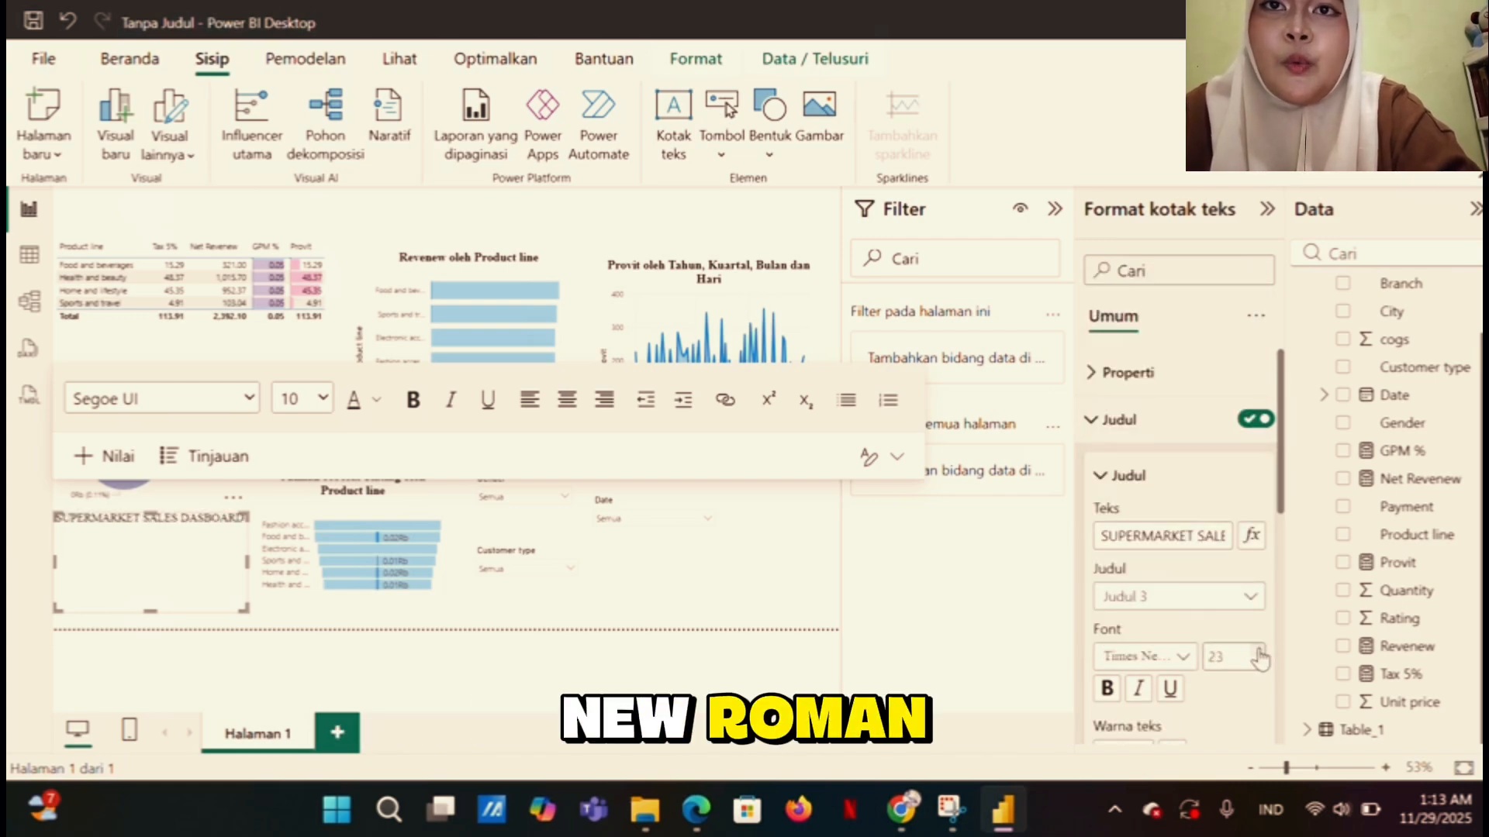
pyautogui.click(1259, 653)
pyautogui.click(1258, 654)
pyautogui.click(1258, 654)
pyautogui.click(1259, 653)
pyautogui.click(1258, 654)
pyautogui.click(1259, 654)
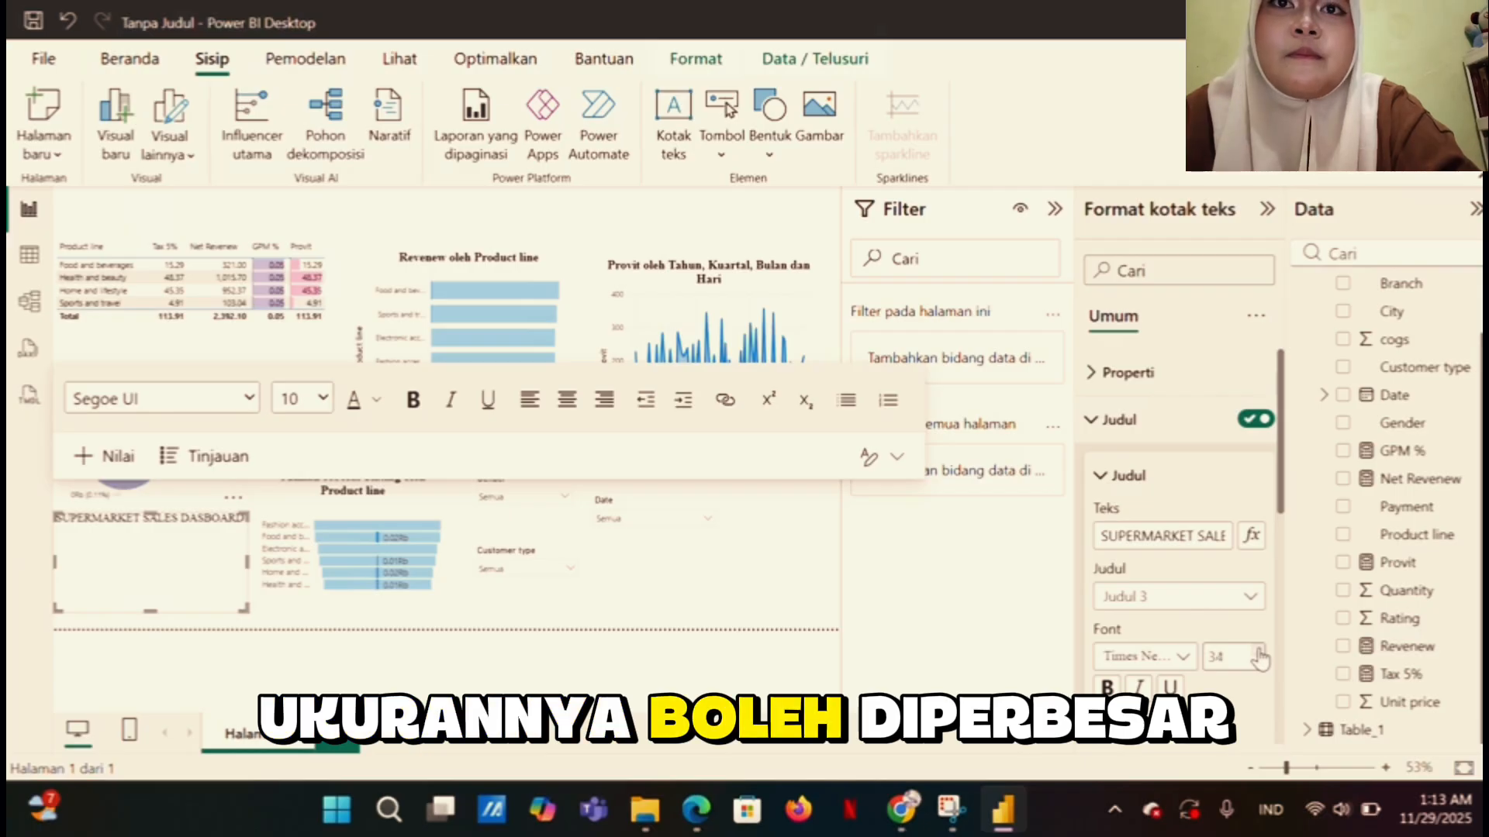
pyautogui.click(1259, 654)
pyautogui.click(1258, 654)
pyautogui.click(1258, 654)
pyautogui.click(1259, 654)
pyautogui.click(1259, 654)
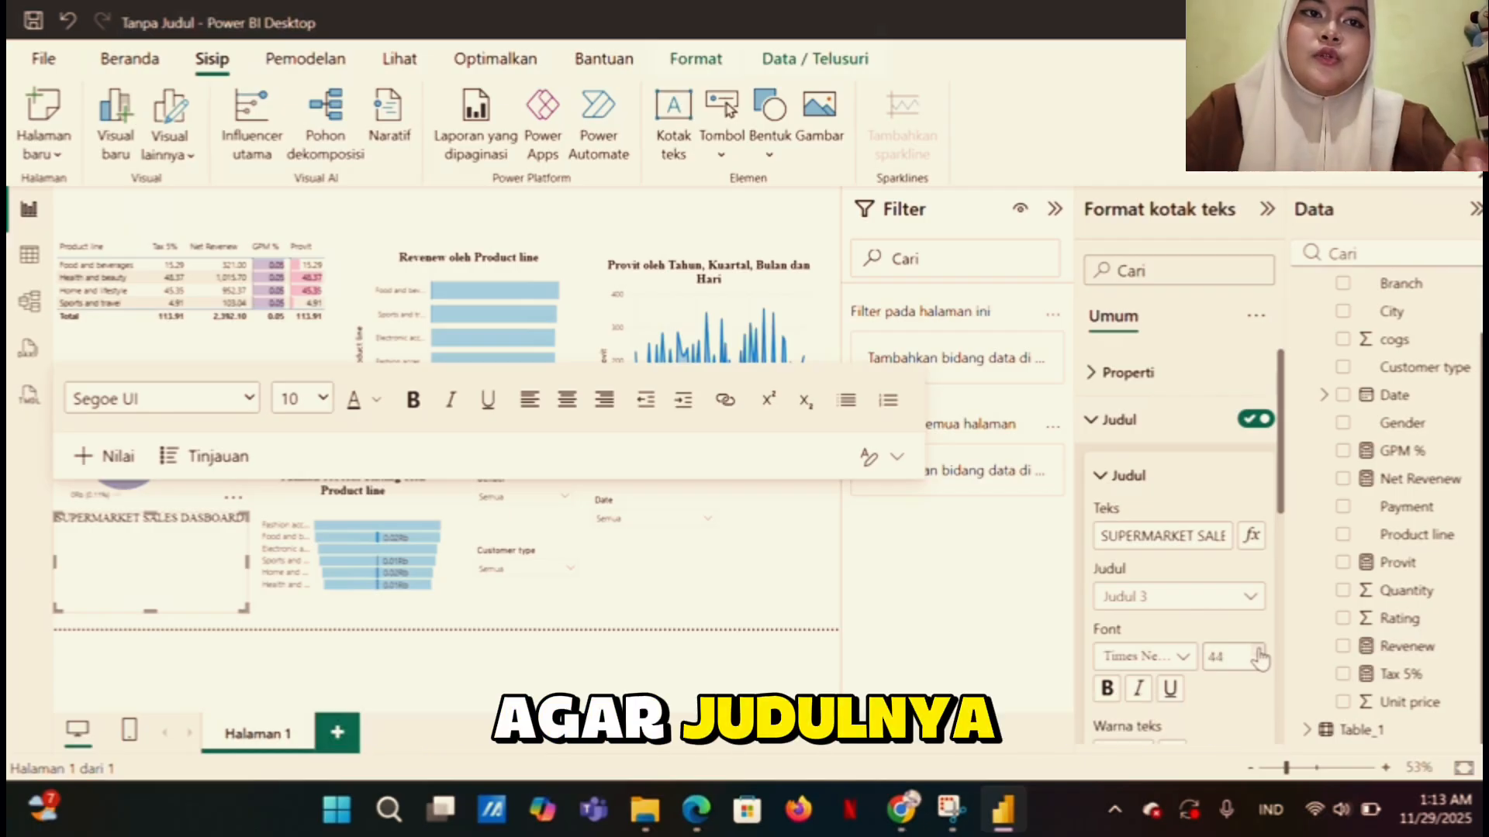
pyautogui.click(1259, 654)
pyautogui.click(1258, 654)
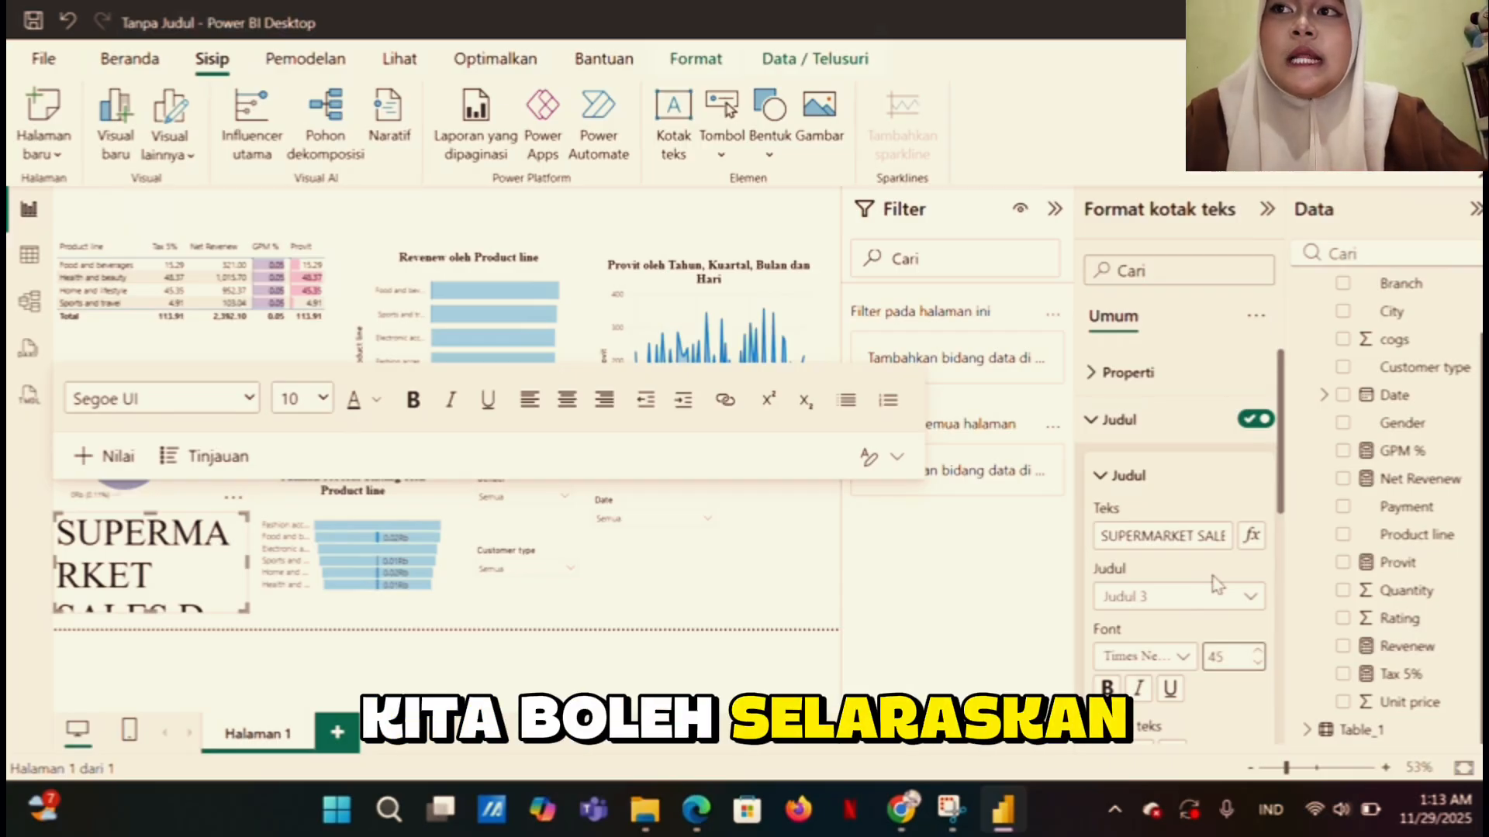
# Correct the last word of the text box's title to "DASHBOARD"
pyautogui.doubleClick(1208, 534)
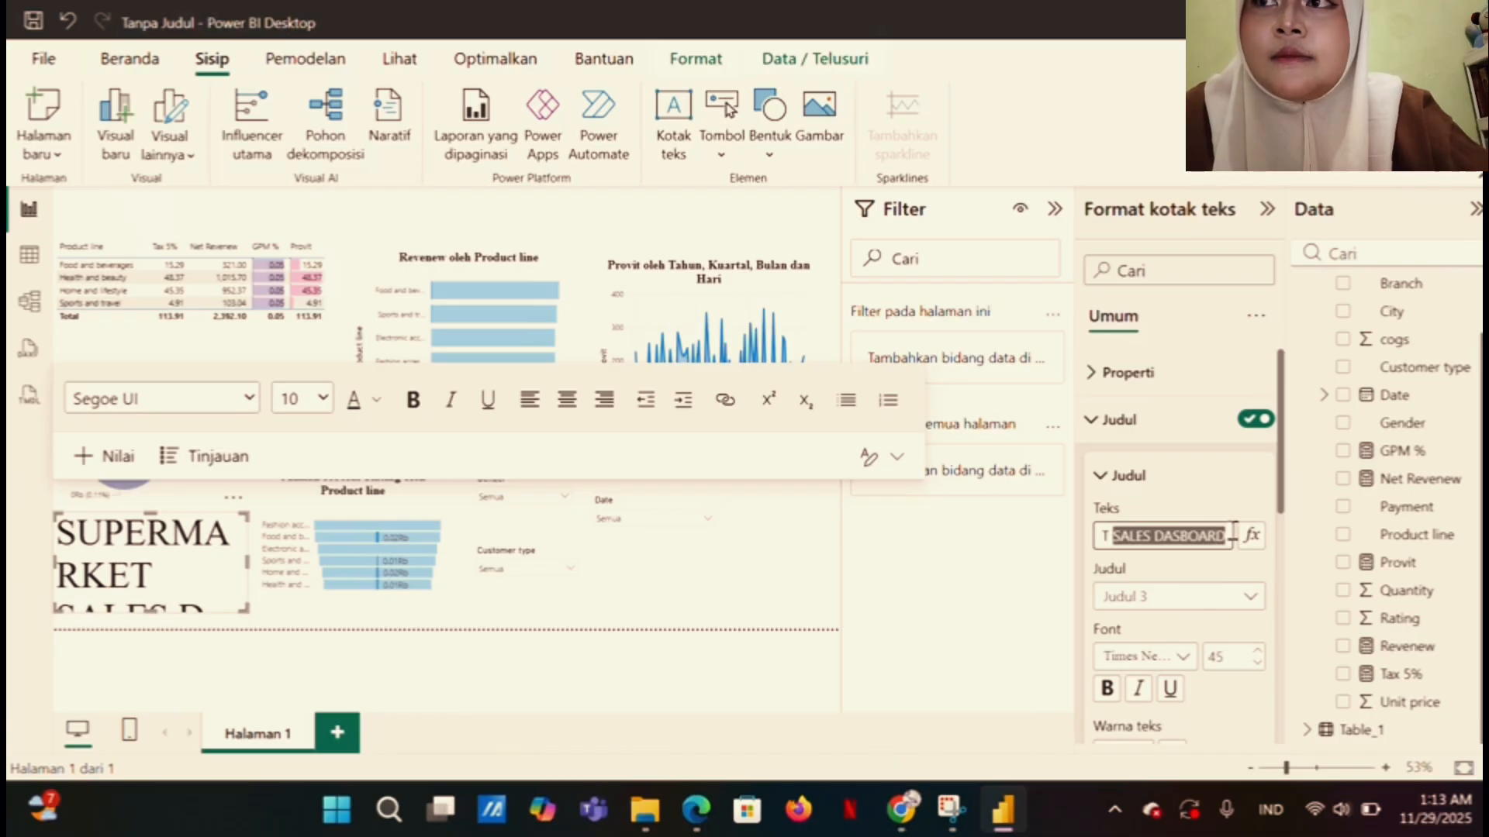
pyautogui.click(1180, 534)
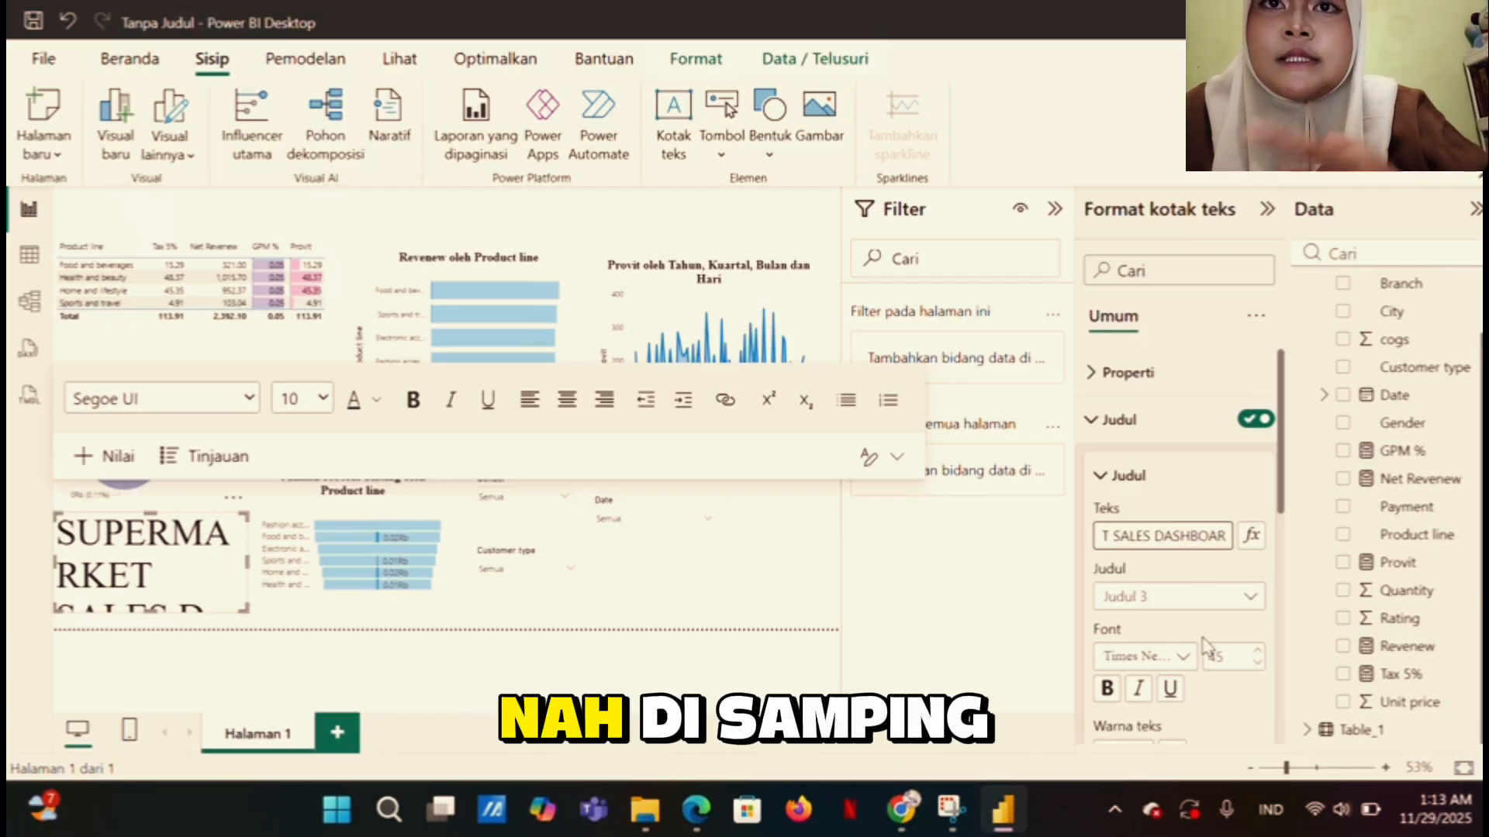
# Make the text box's title bold and centre it horizontally
pyautogui.scroll(-2, 1240, 625)
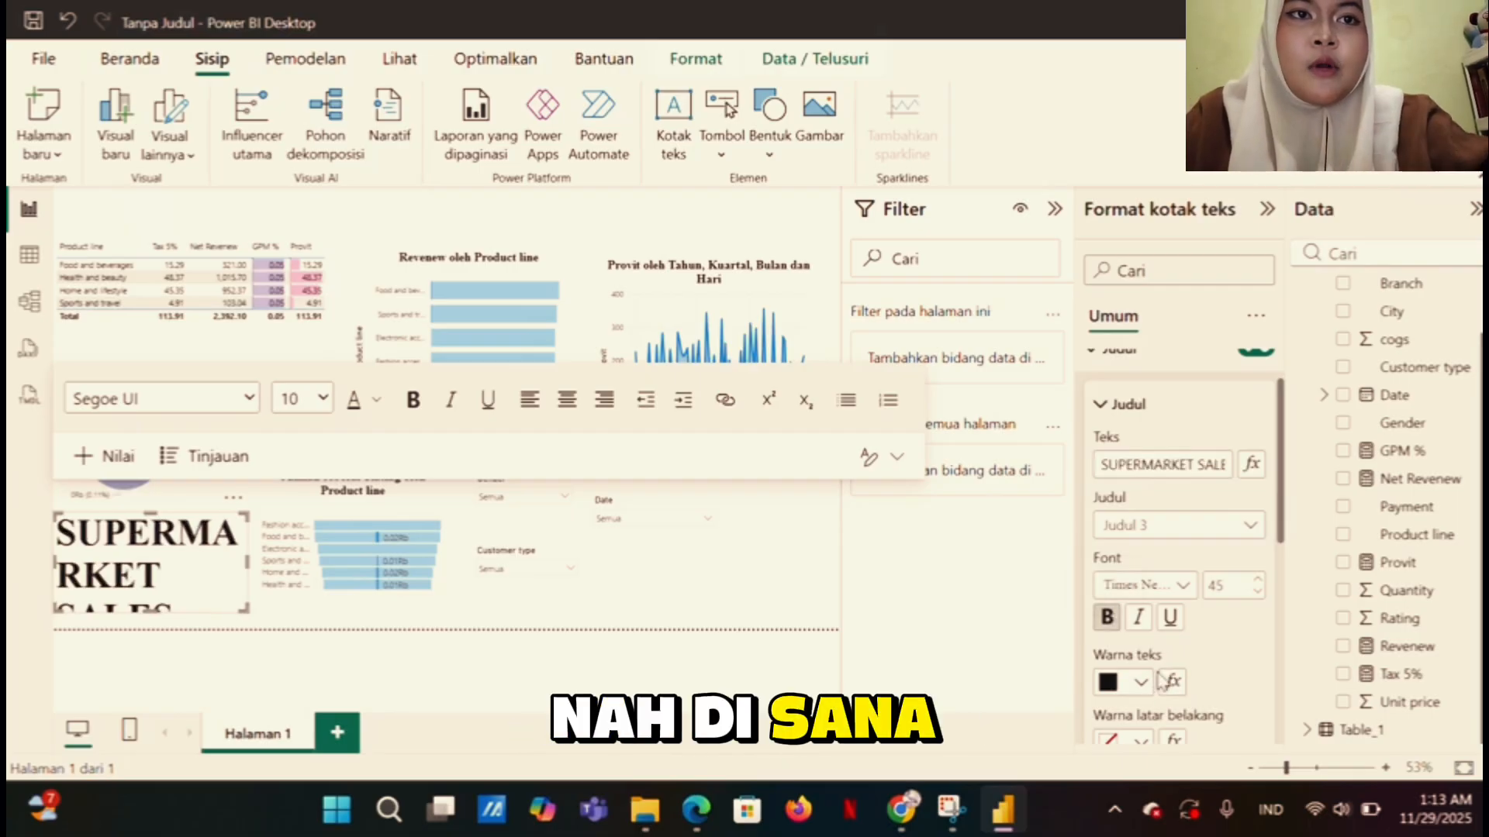
pyautogui.scroll(-3, 1188, 705)
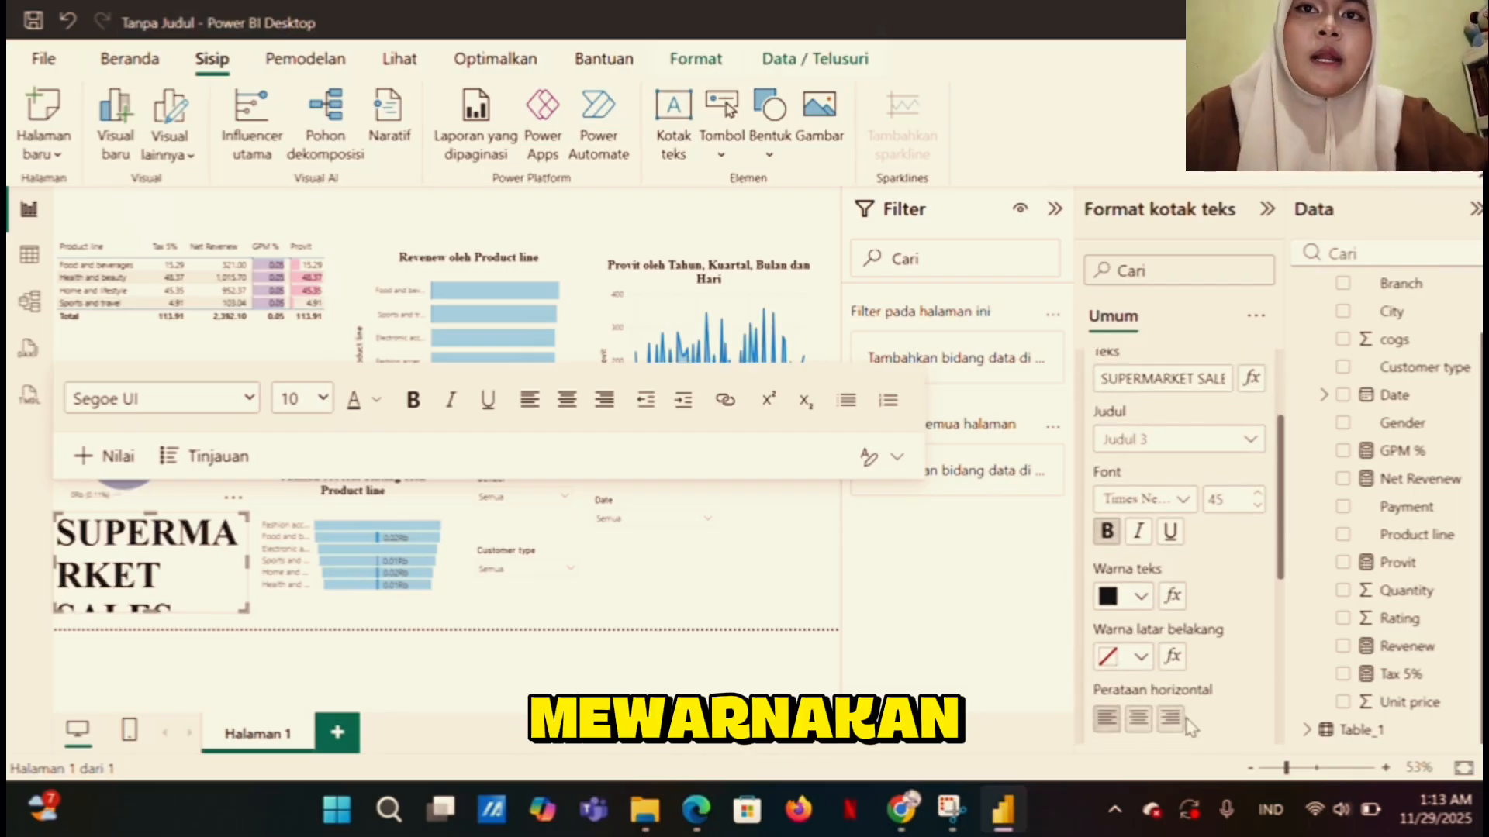
pyautogui.scroll(-1, 1192, 727)
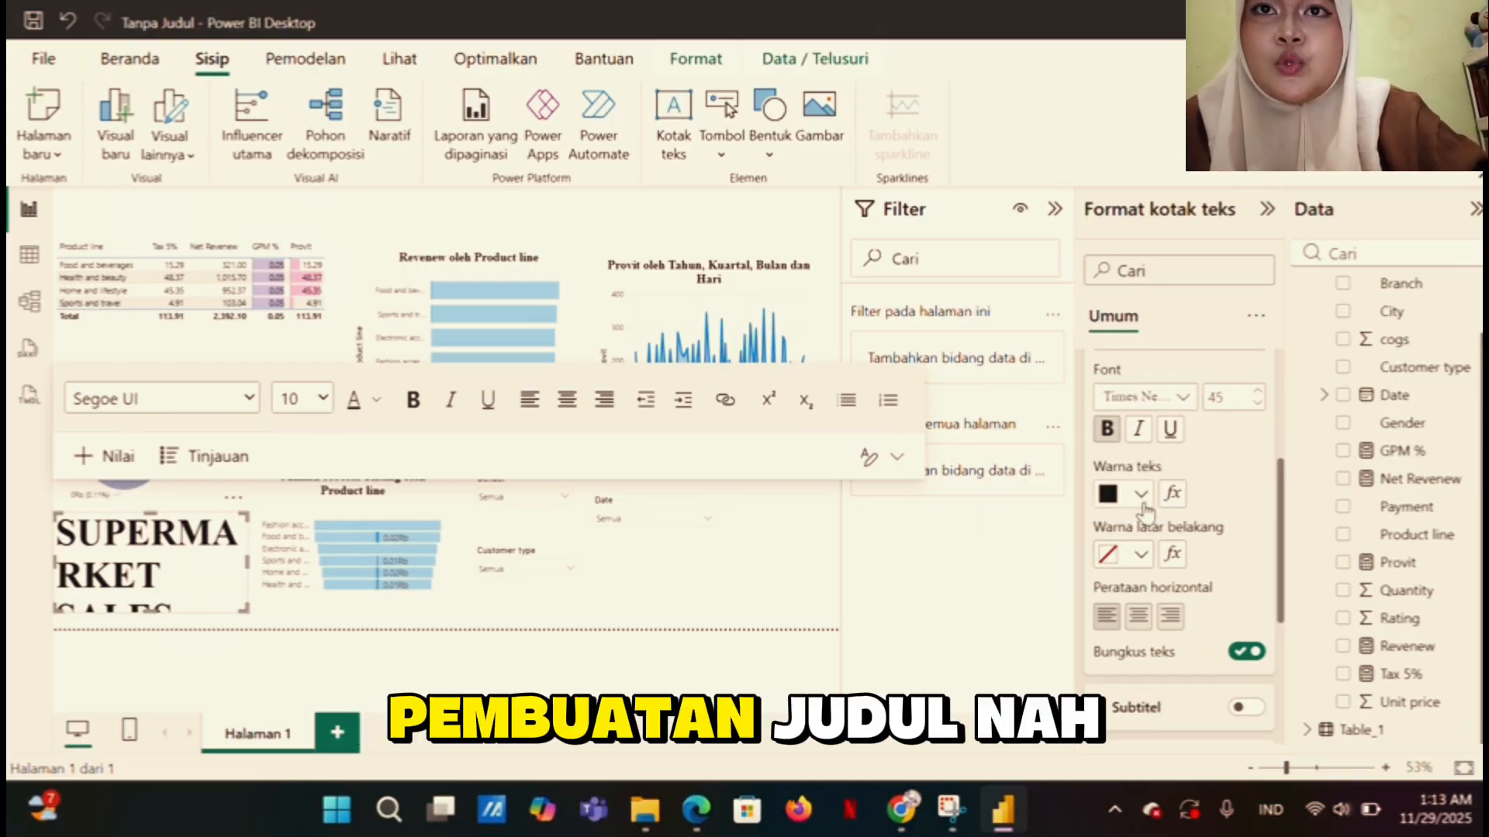
pyautogui.click(1138, 616)
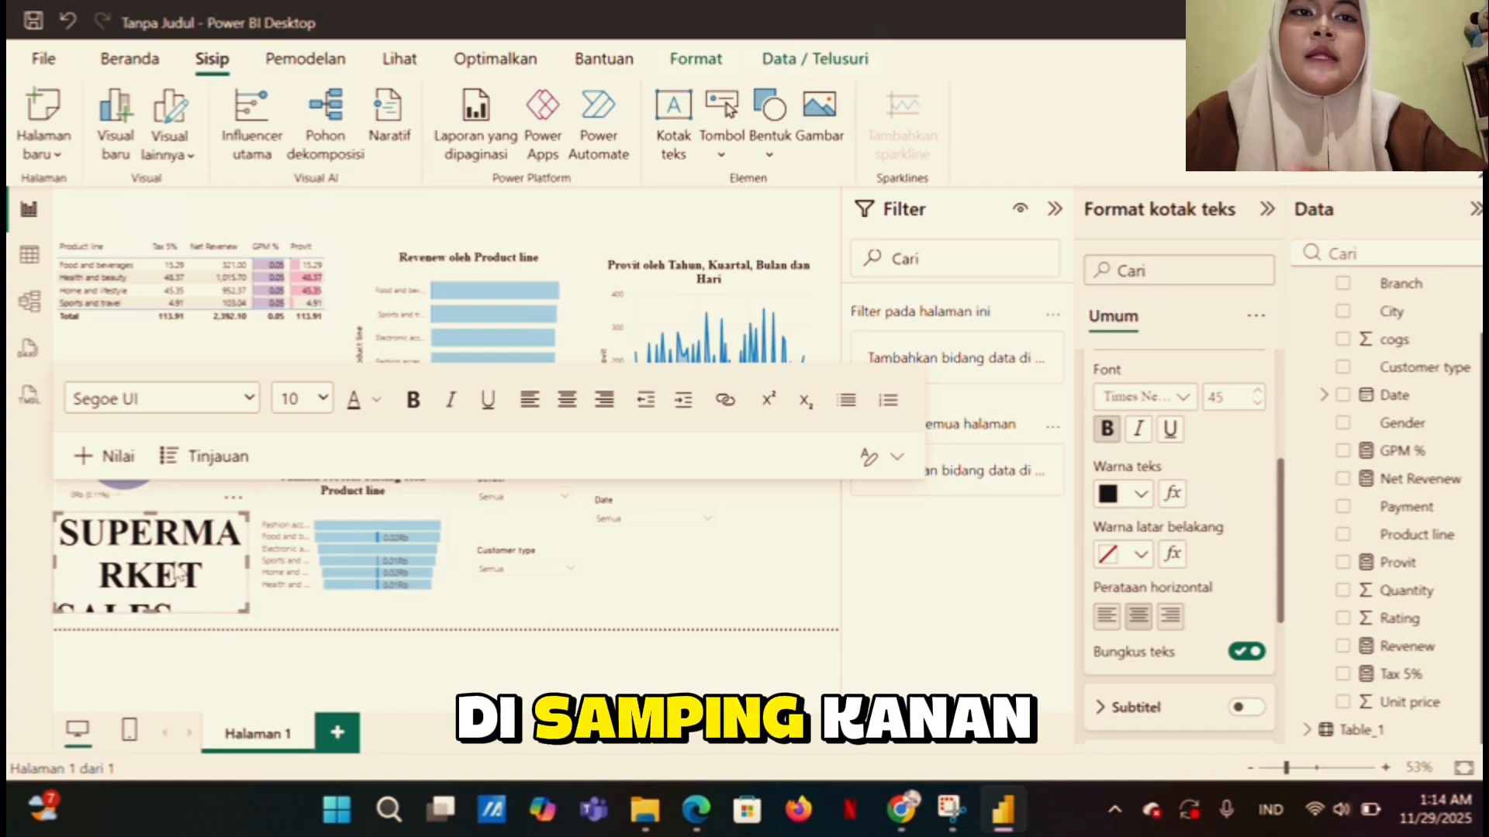
# Move the title text box toward the middle of the page and widen it so the full title fits on two lines
pyautogui.moveTo(241, 601); pyautogui.dragTo(646, 495)
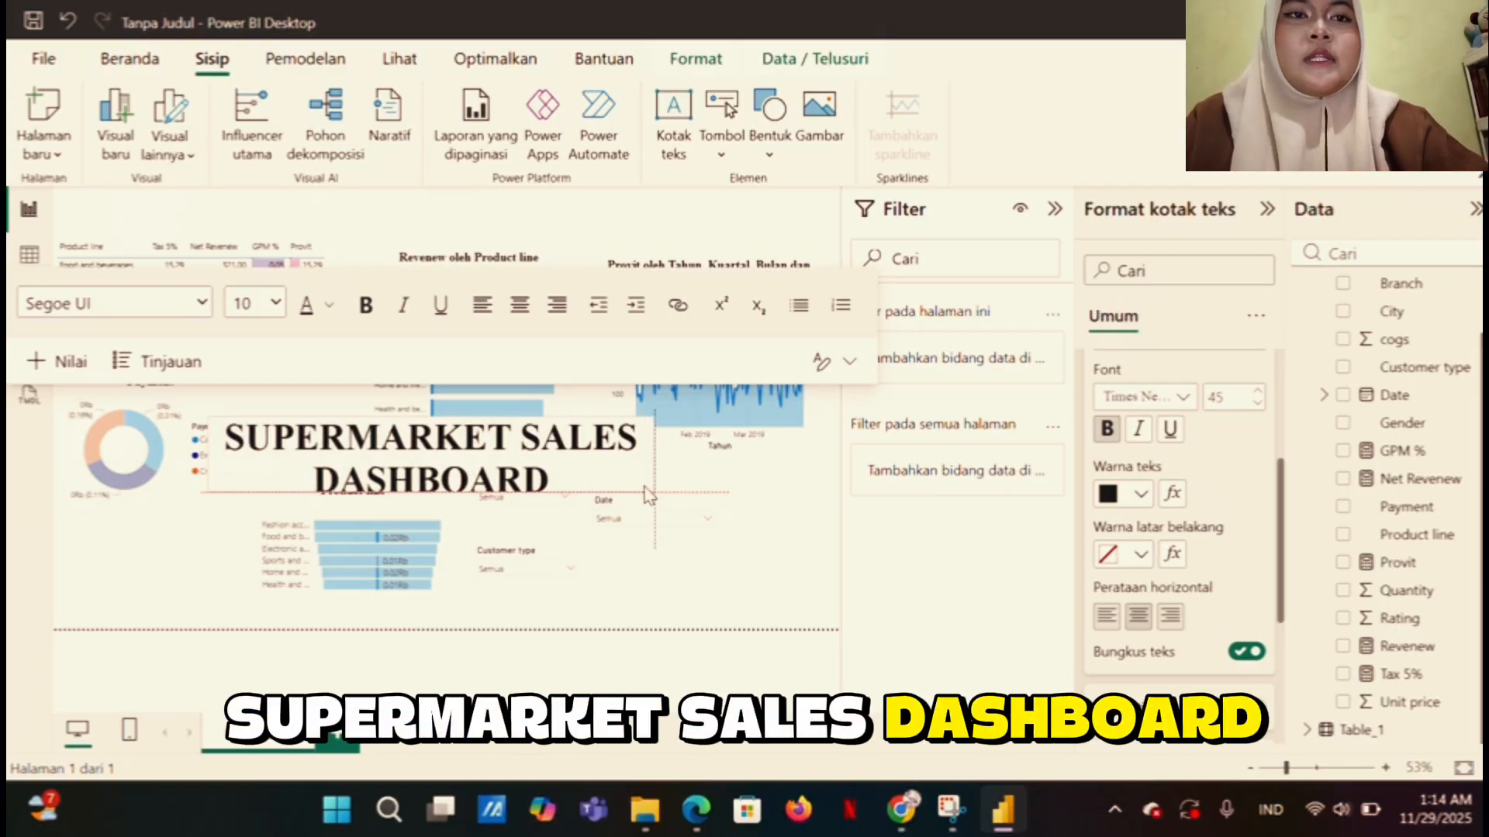
pyautogui.moveTo(650, 495); pyautogui.dragTo(711, 509)
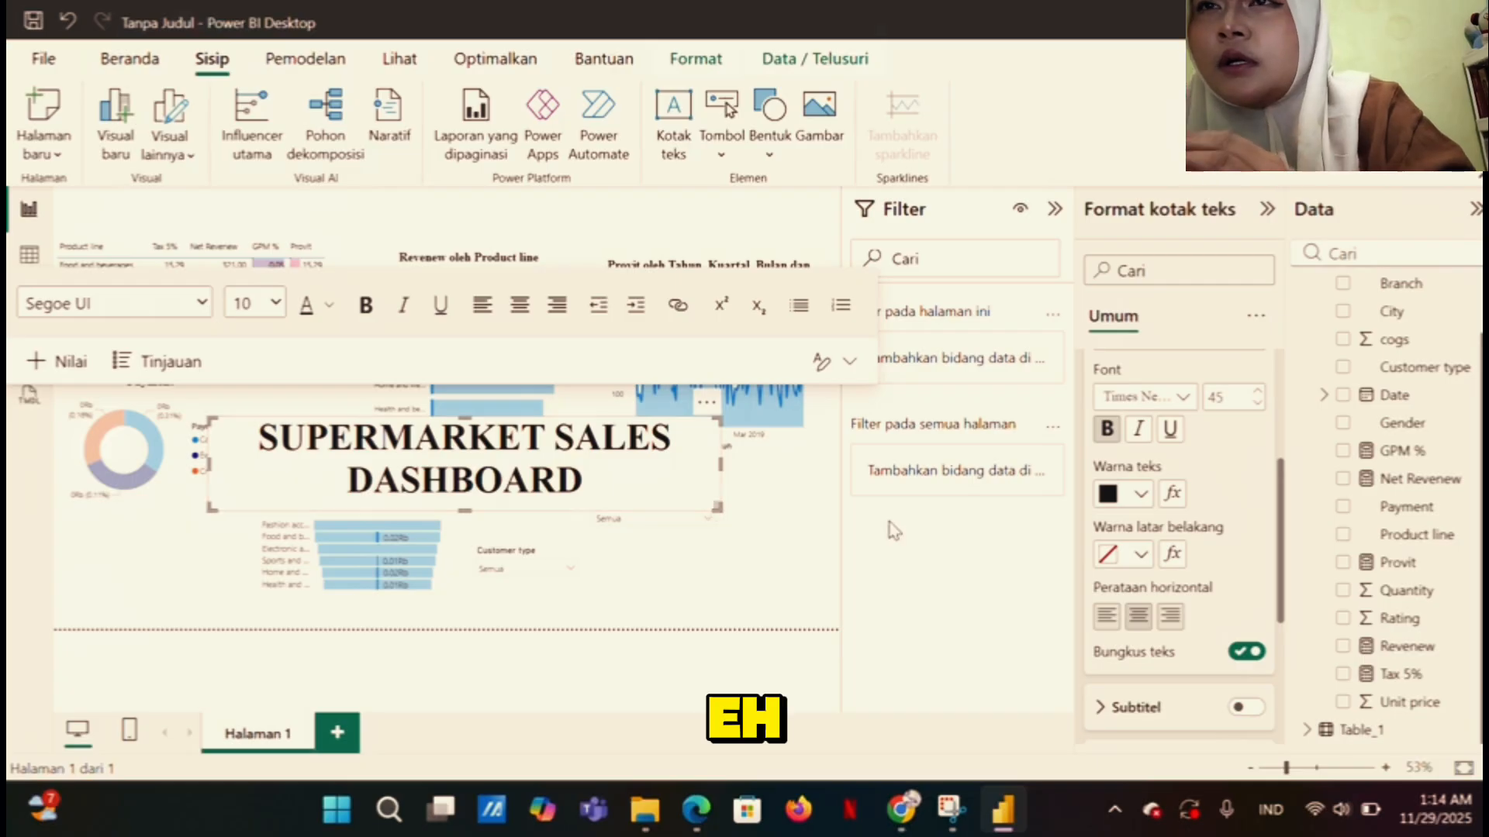
# Move the SUPERMARKET SALES DASHBOARD text box to the top centre of the page and narrow it slightly
pyautogui.click(612, 566)
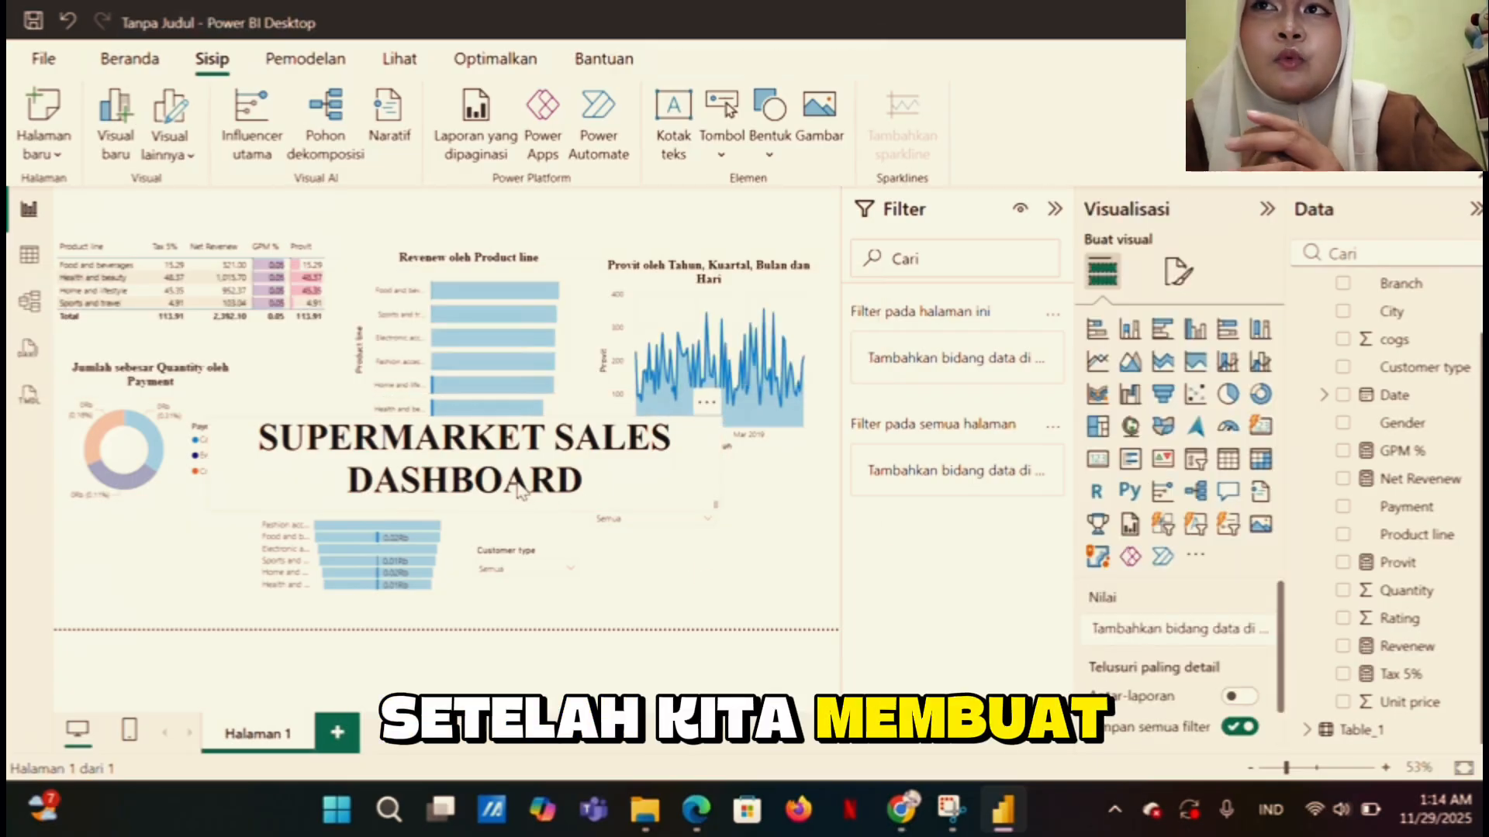
pyautogui.moveTo(517, 486); pyautogui.dragTo(525, 291)
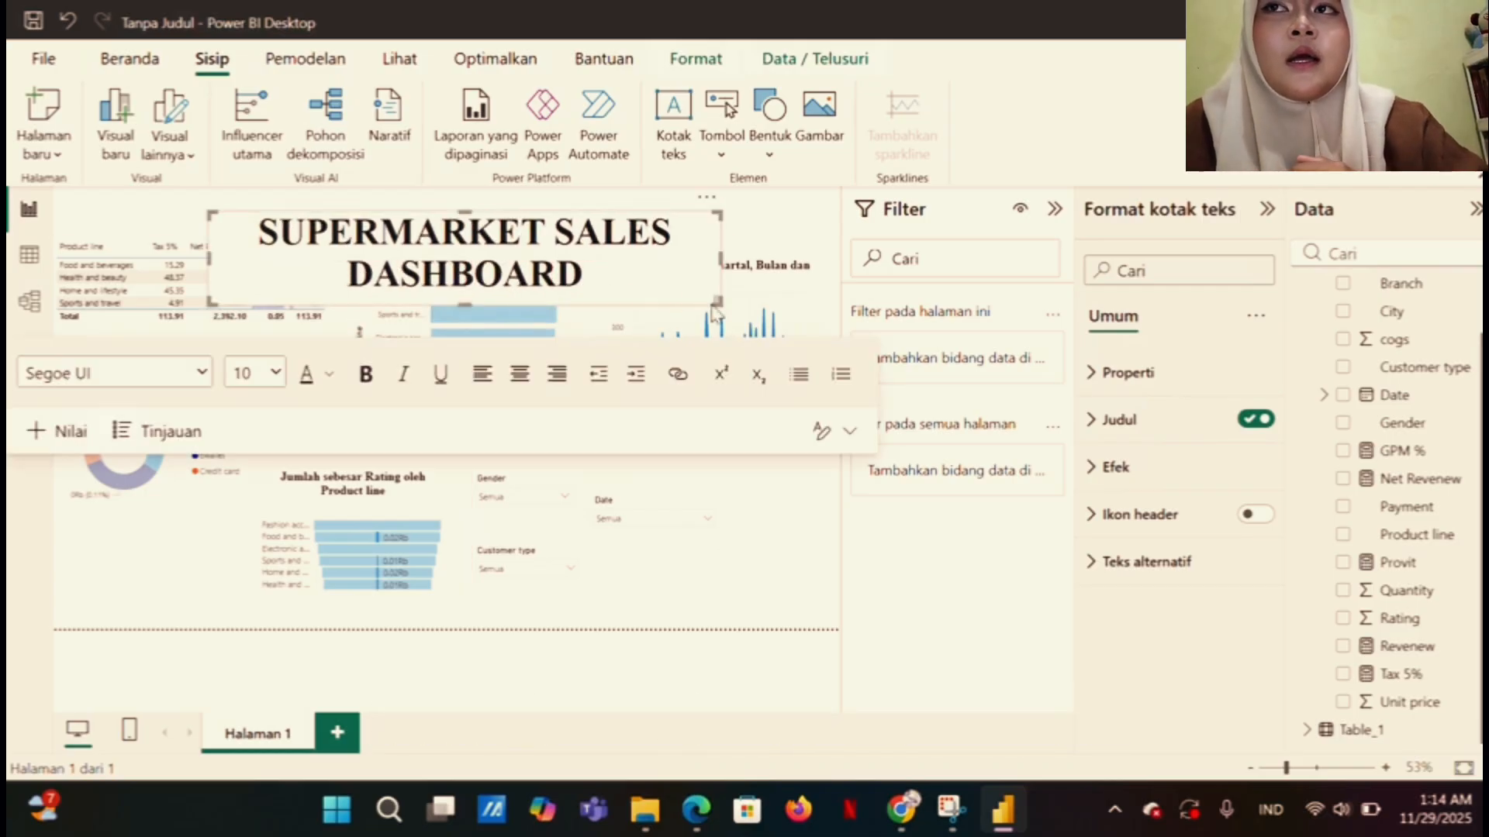
pyautogui.moveTo(712, 302); pyautogui.dragTo(647, 312)
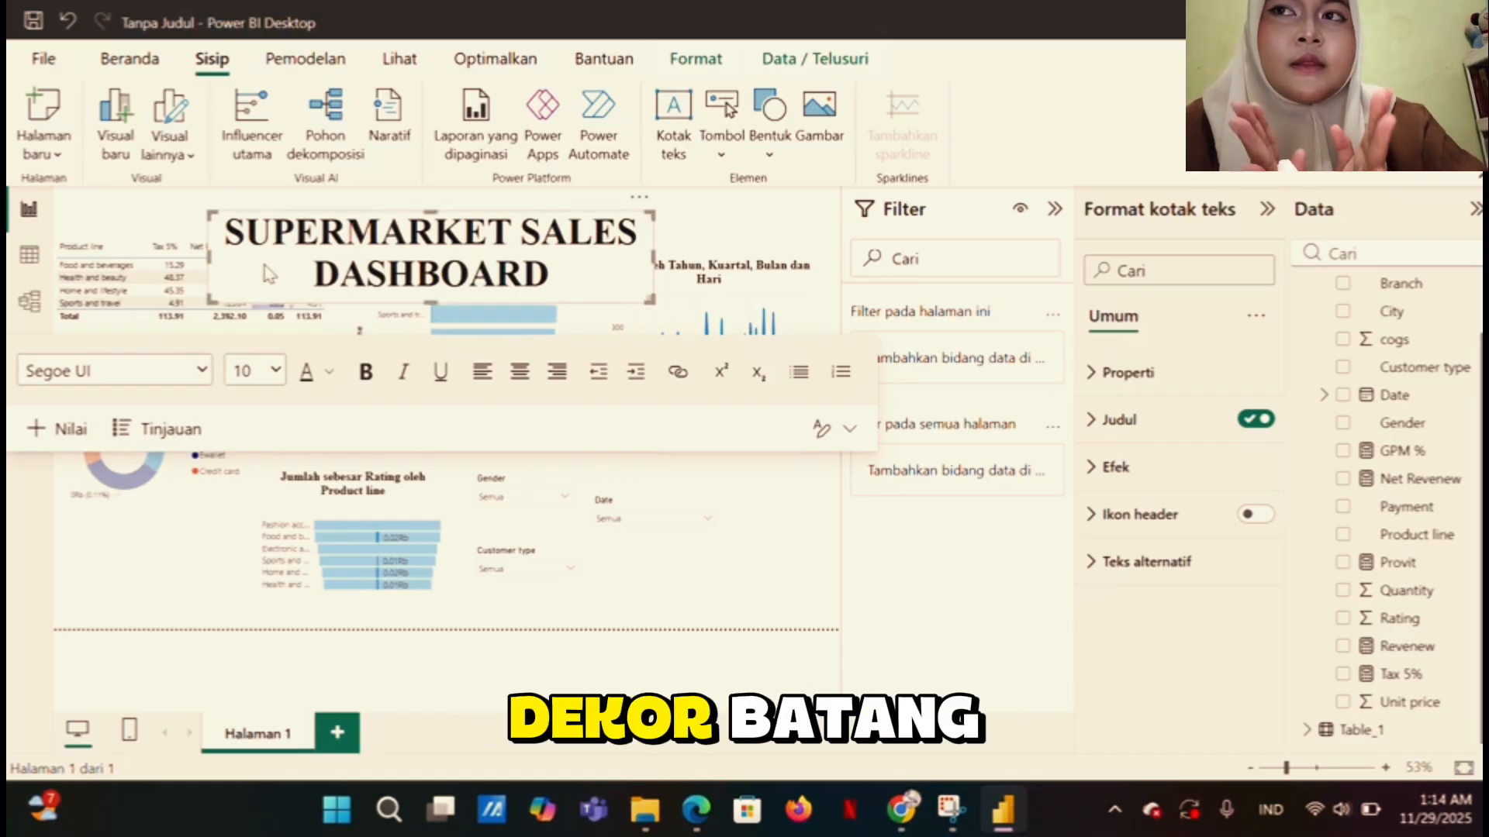
pyautogui.moveTo(267, 274); pyautogui.dragTo(301, 268)
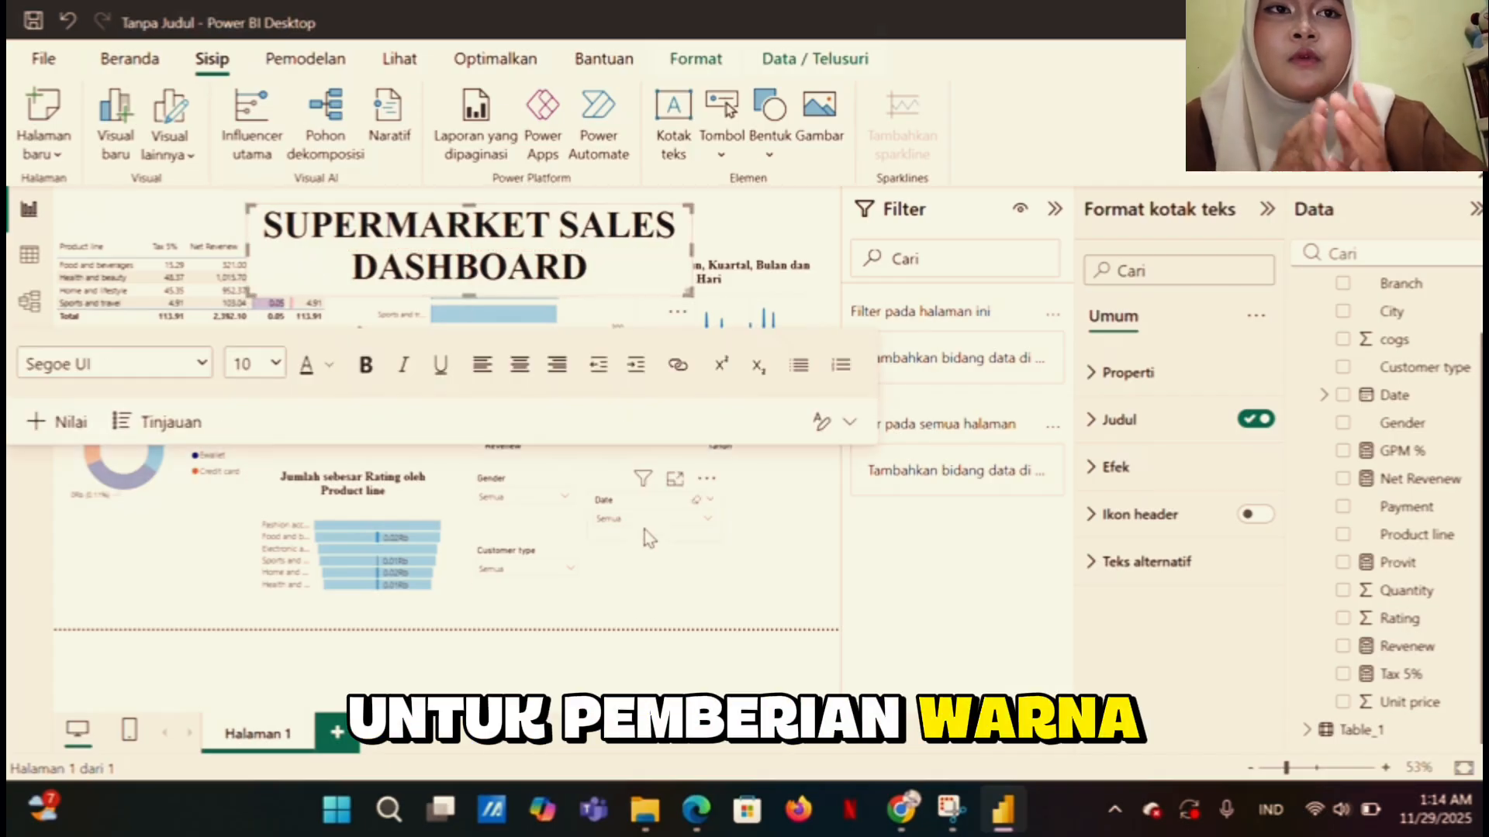
# Set the dashboard title's font size to 32 and shrink its text box to fit the smaller text
pyautogui.click(1091, 420)
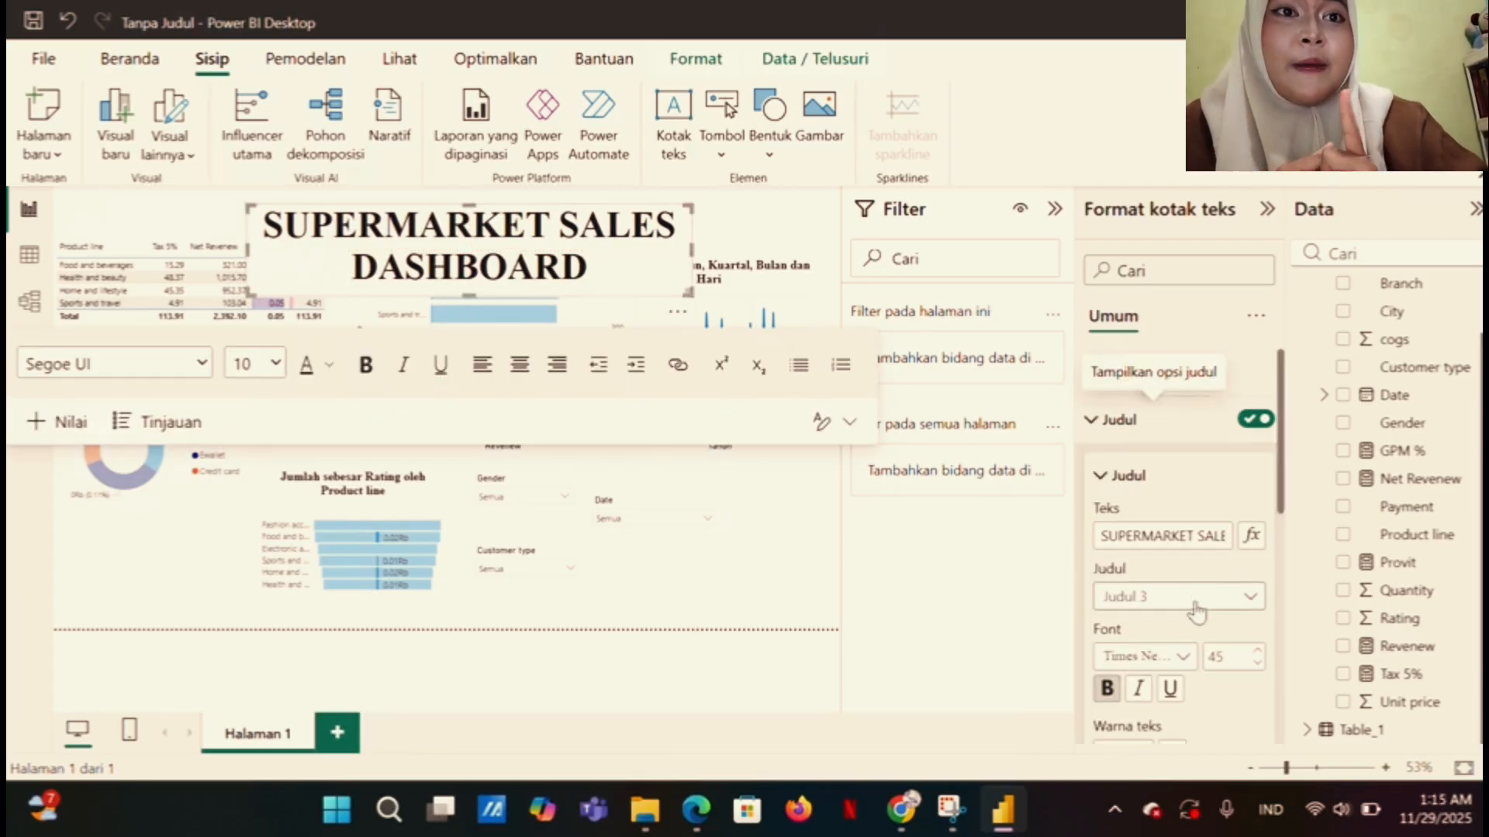
pyautogui.click(1259, 668)
pyautogui.click(1258, 669)
pyautogui.click(1259, 669)
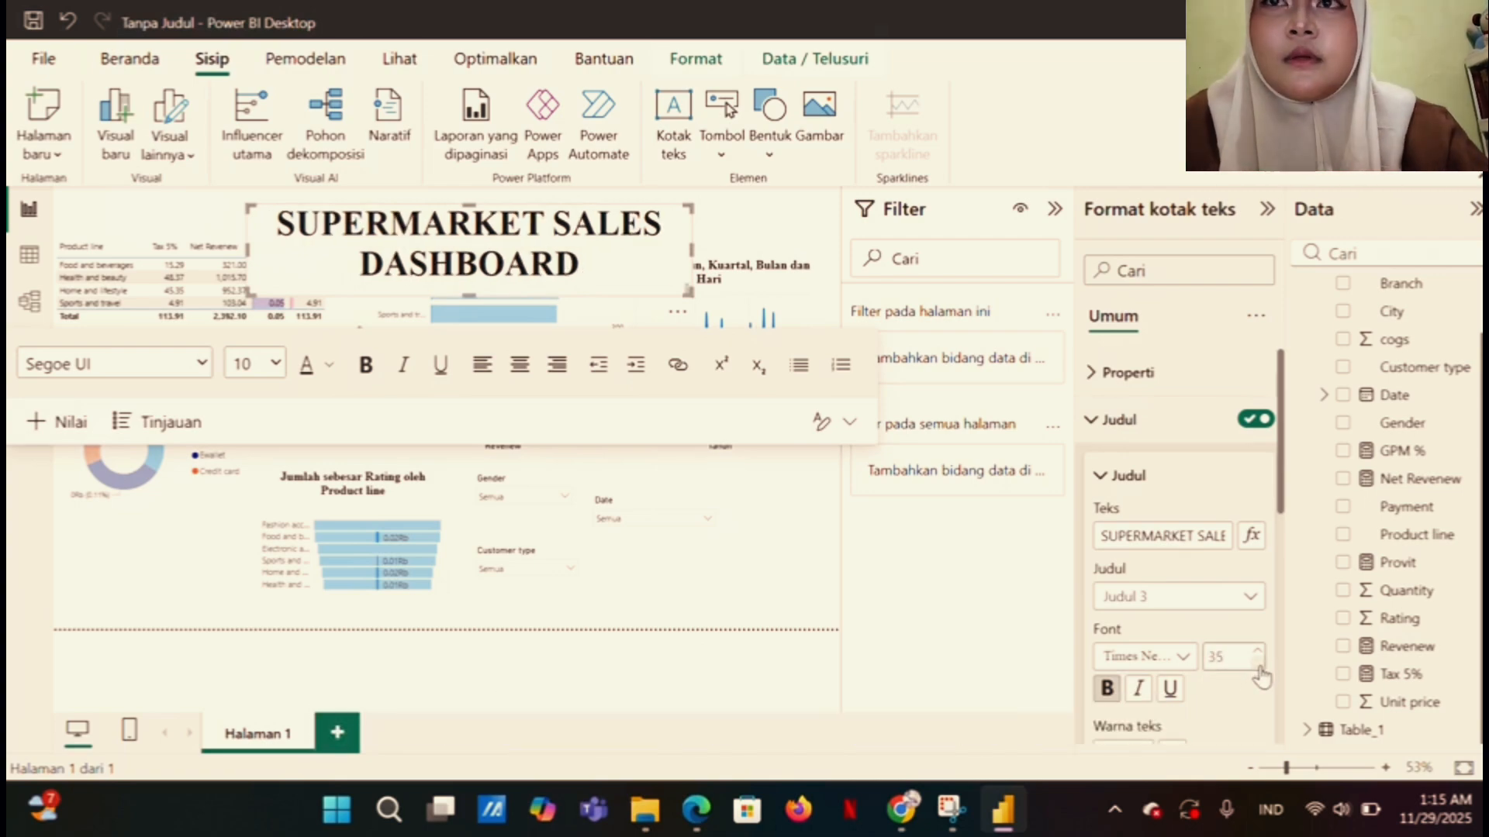
pyautogui.click(1257, 668)
pyautogui.click(1258, 668)
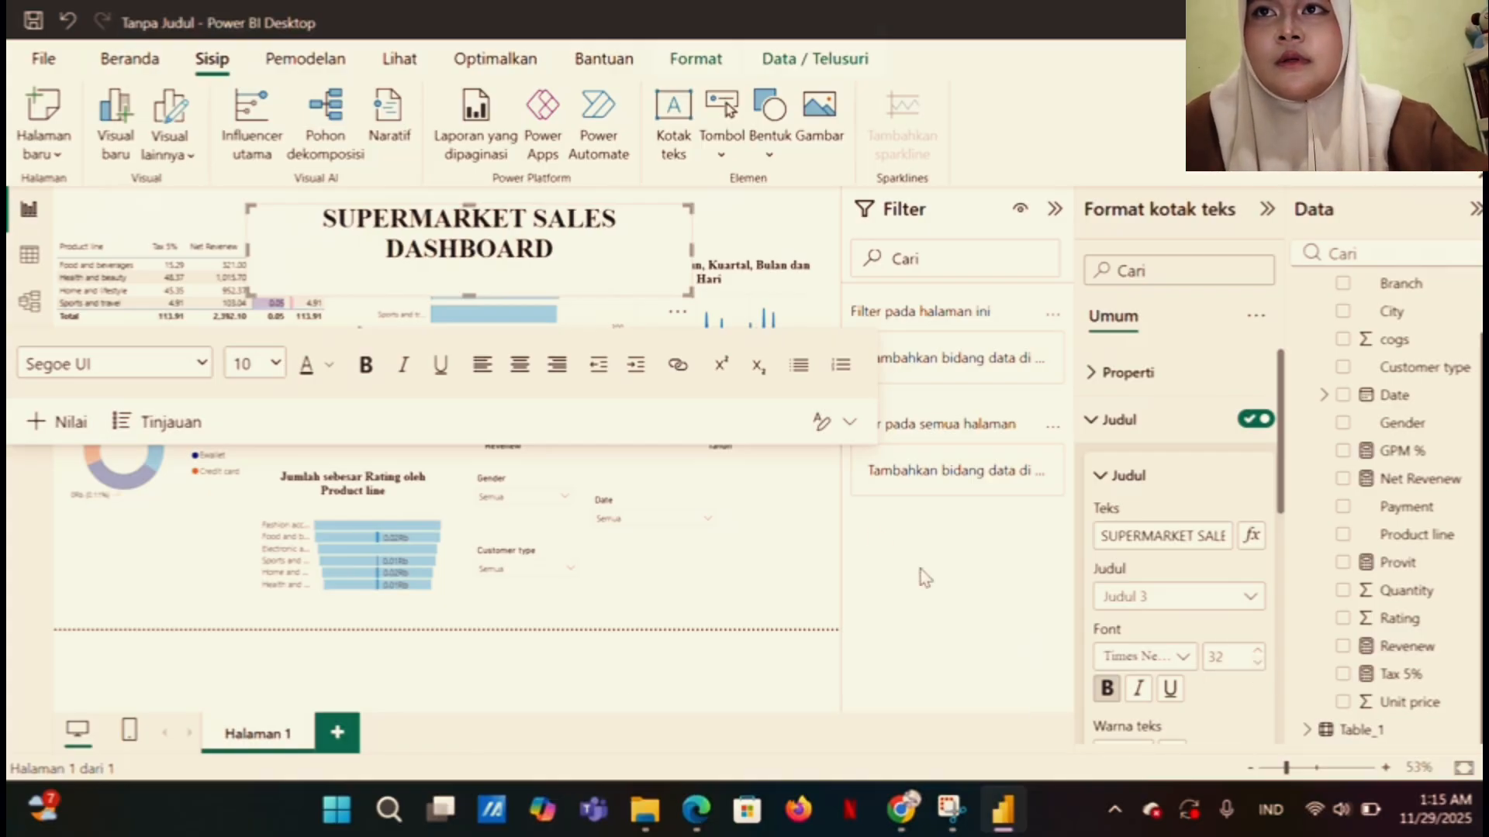
pyautogui.moveTo(687, 291); pyautogui.dragTo(663, 275)
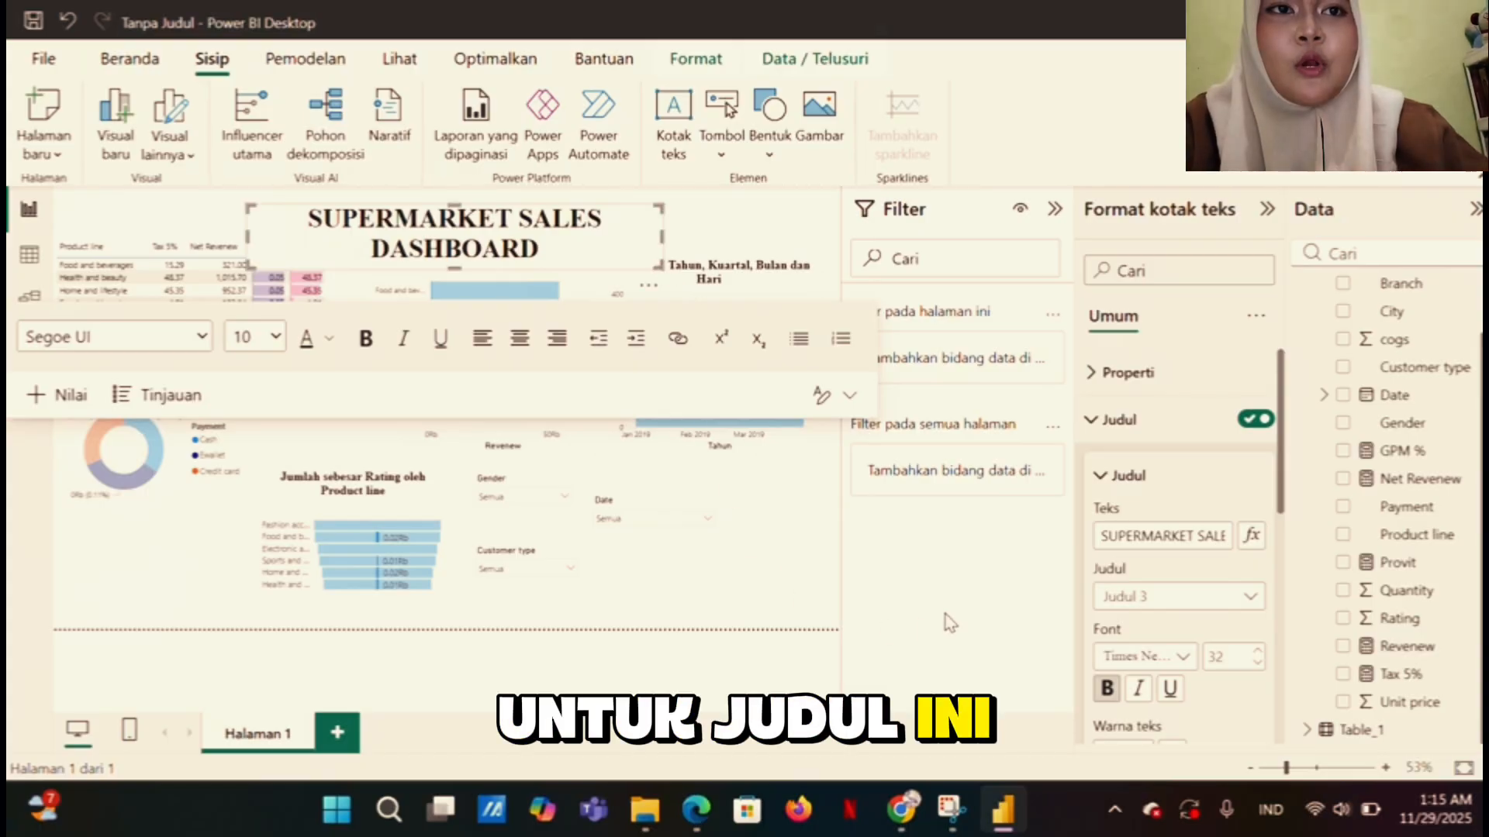
pyautogui.click(807, 601)
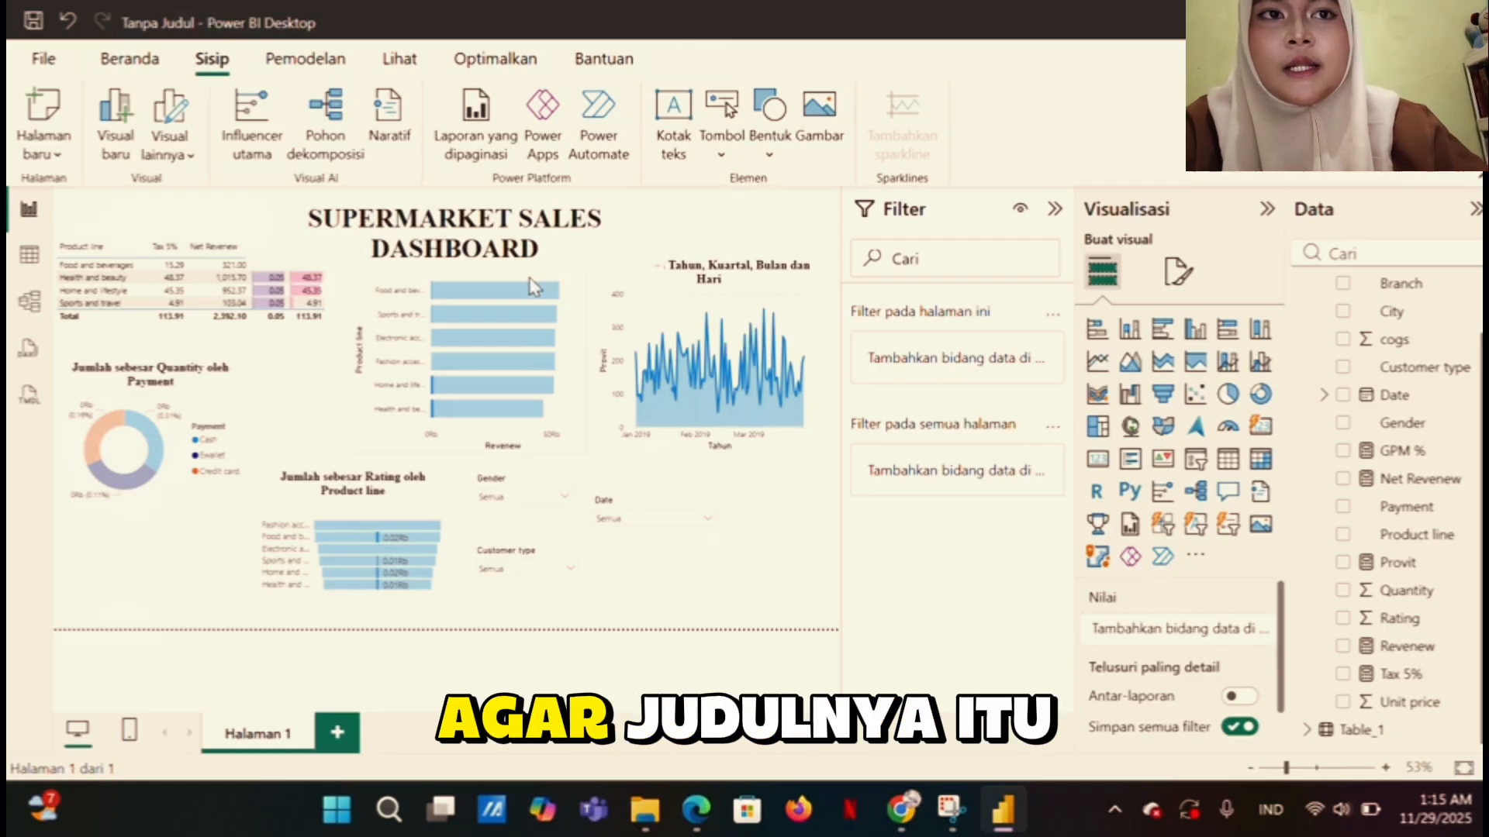
# Stack the Gender, Customer type and Date slicers in a column at the page's lower right, with Gender uppermost
pyautogui.click(627, 530)
pyautogui.click(625, 527)
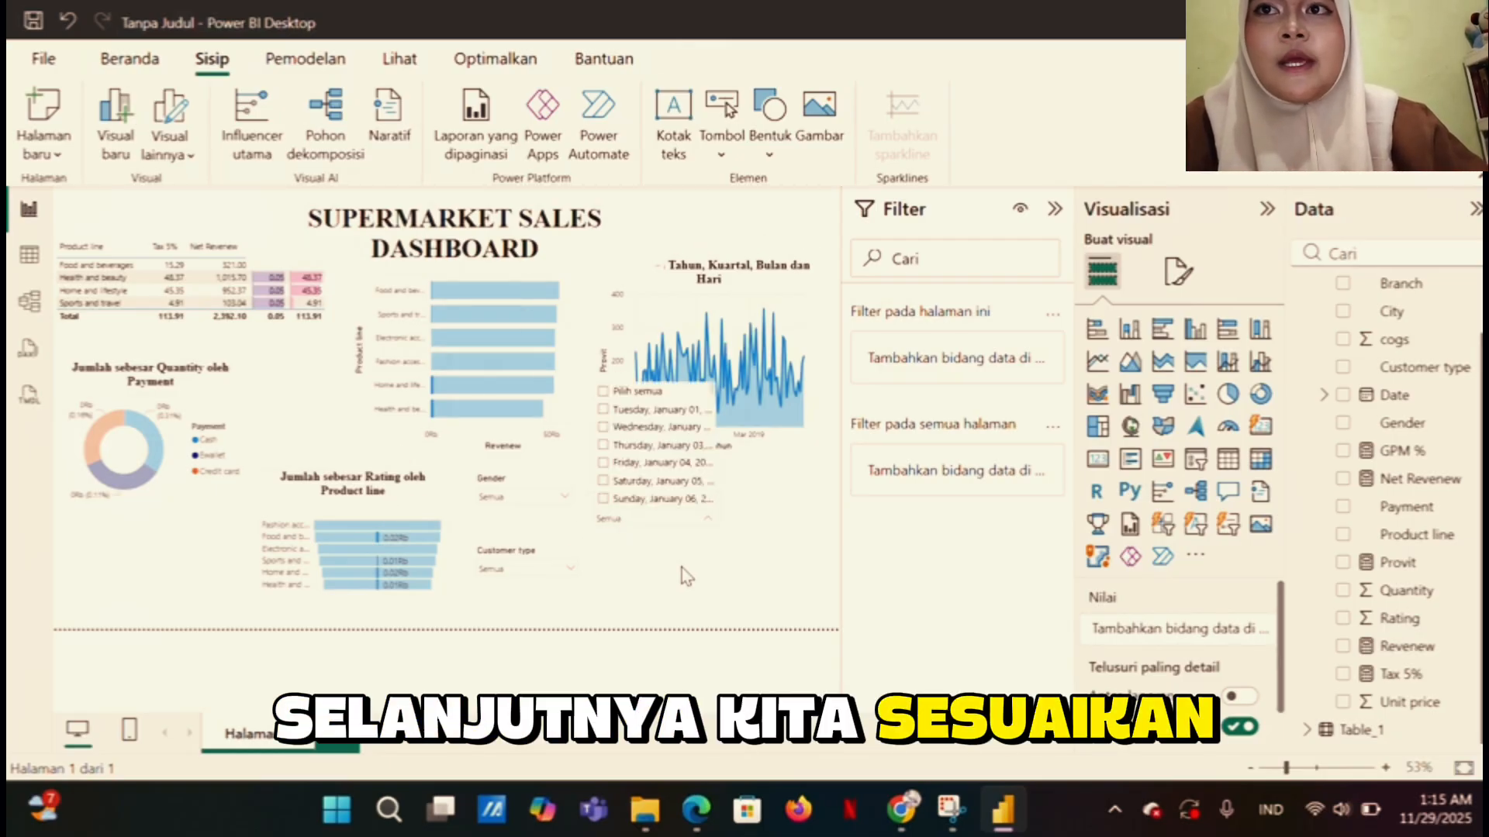
pyautogui.click(635, 499)
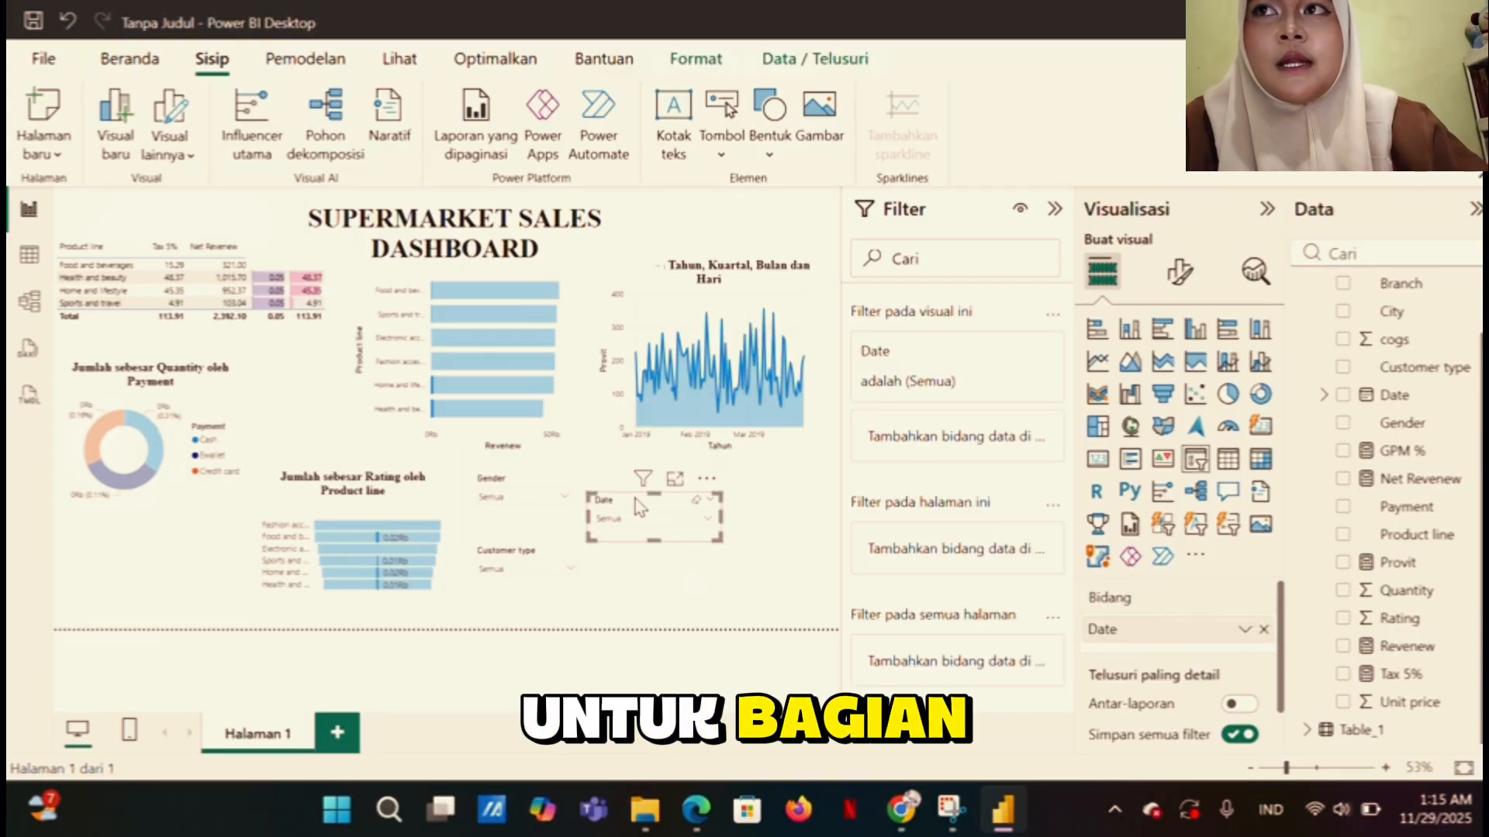
pyautogui.moveTo(635, 499); pyautogui.dragTo(733, 572)
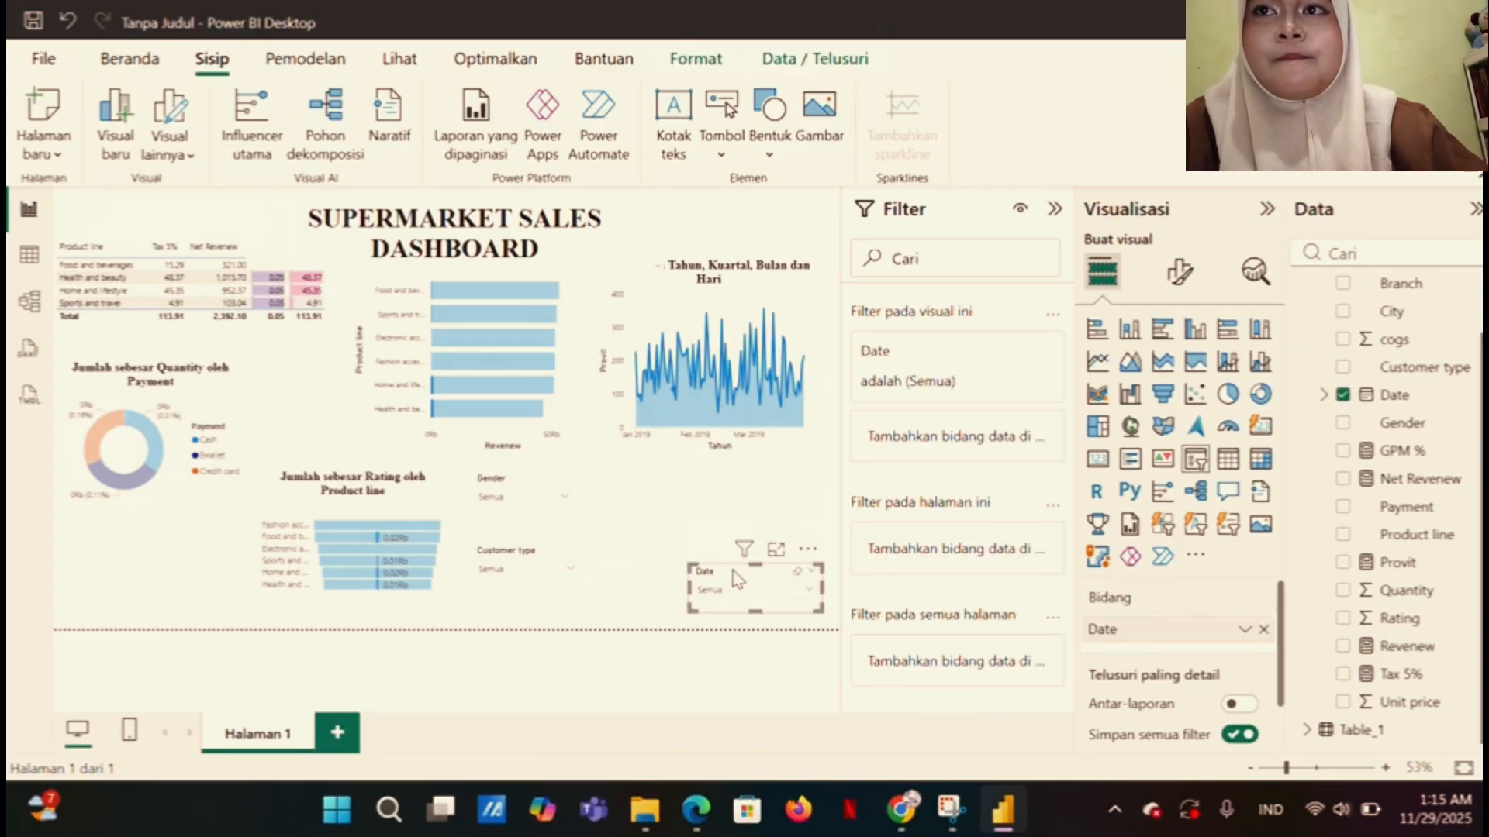
pyautogui.click(524, 573)
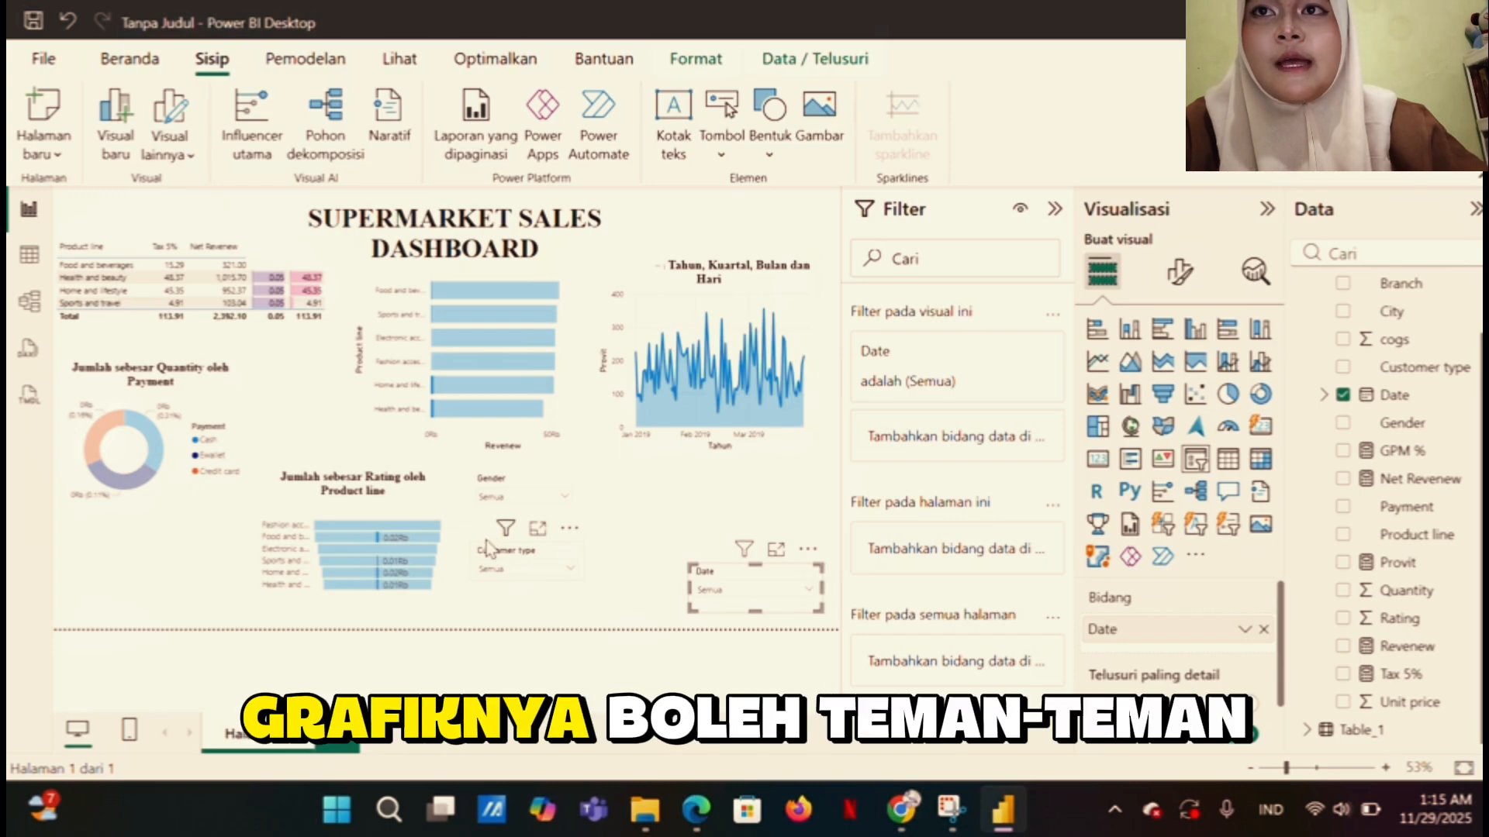
pyautogui.moveTo(597, 541); pyautogui.dragTo(715, 513)
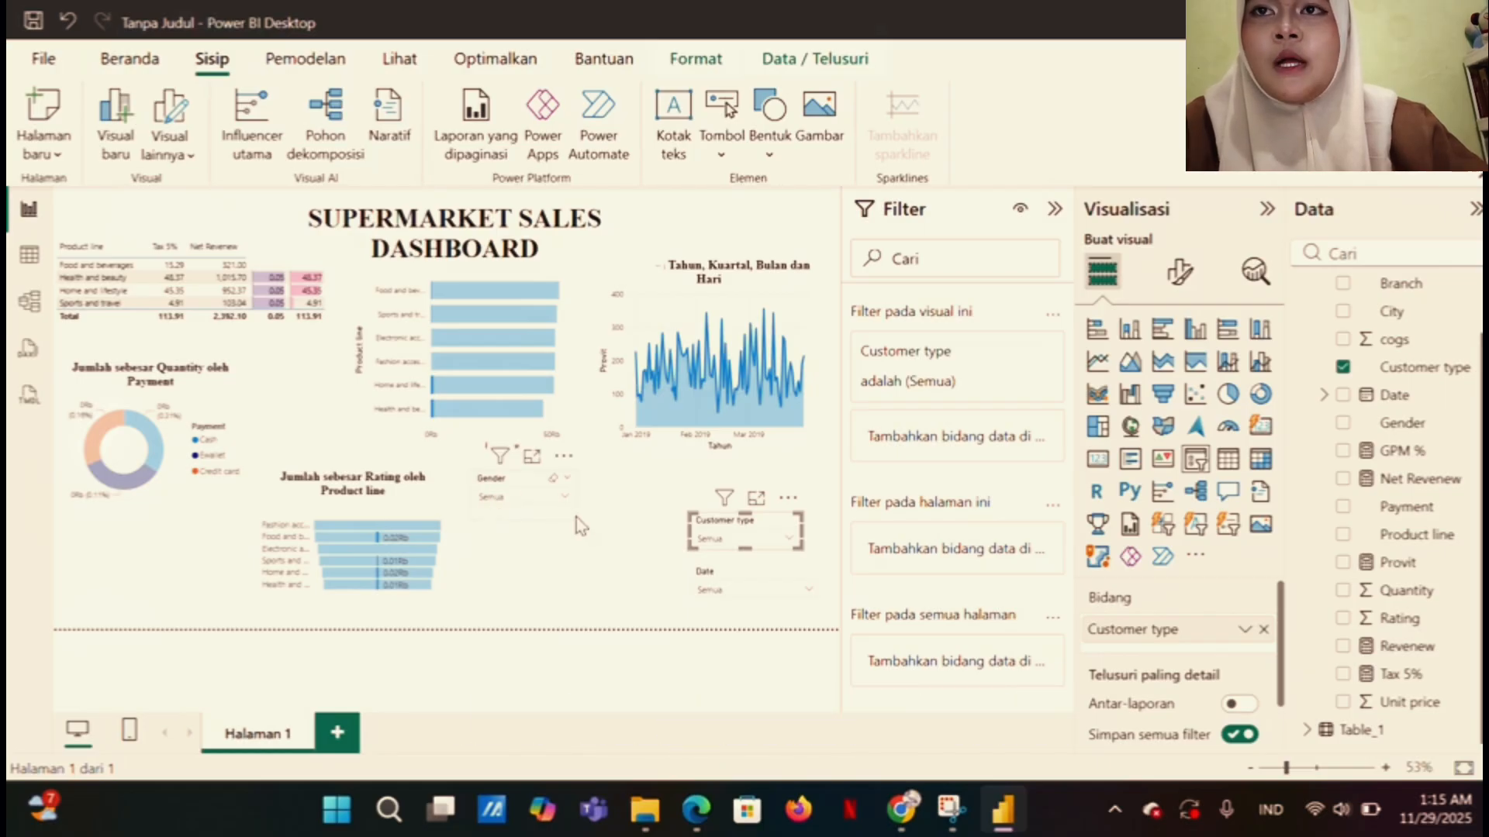
pyautogui.click(516, 487)
pyautogui.moveTo(520, 495); pyautogui.dragTo(742, 464)
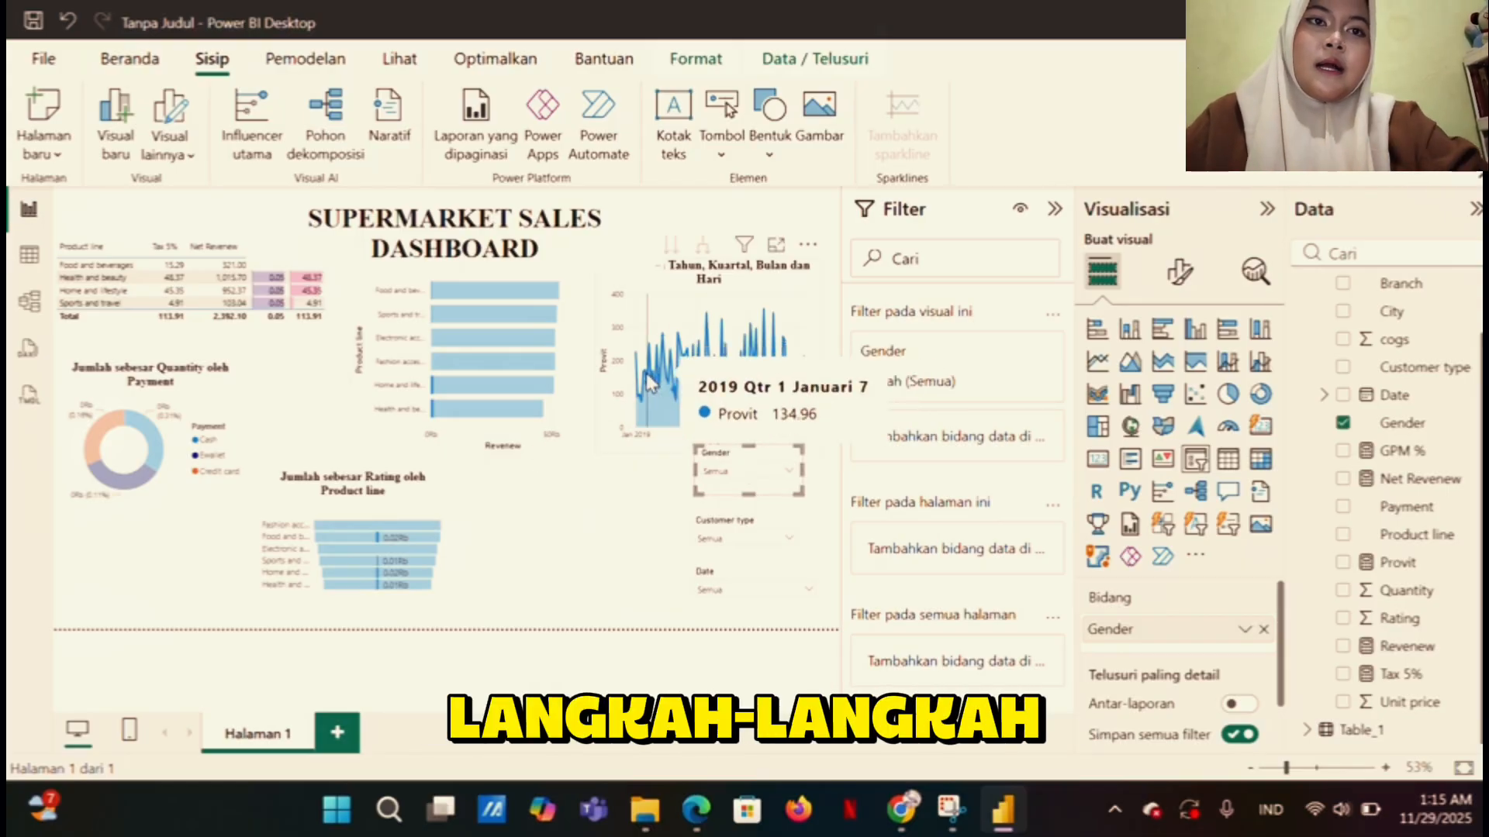
# Move the Provit area chart beside the slicers and the Revenew bar chart to its left, shifting the Rating funnel chart to the page's left edge
pyautogui.click(645, 288)
pyautogui.moveTo(645, 288); pyautogui.dragTo(538, 443)
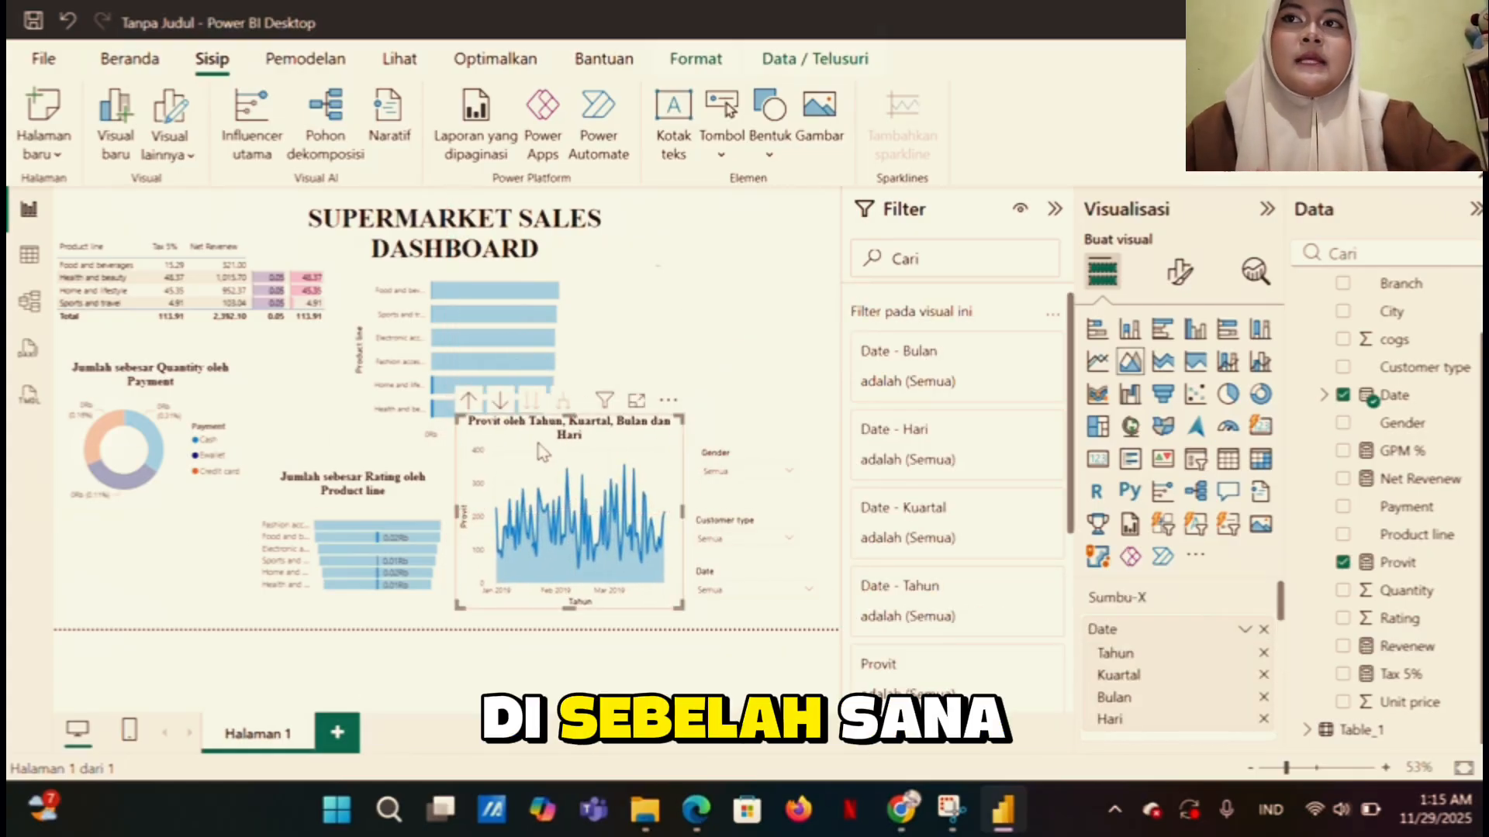
pyautogui.moveTo(361, 539); pyautogui.dragTo(133, 554)
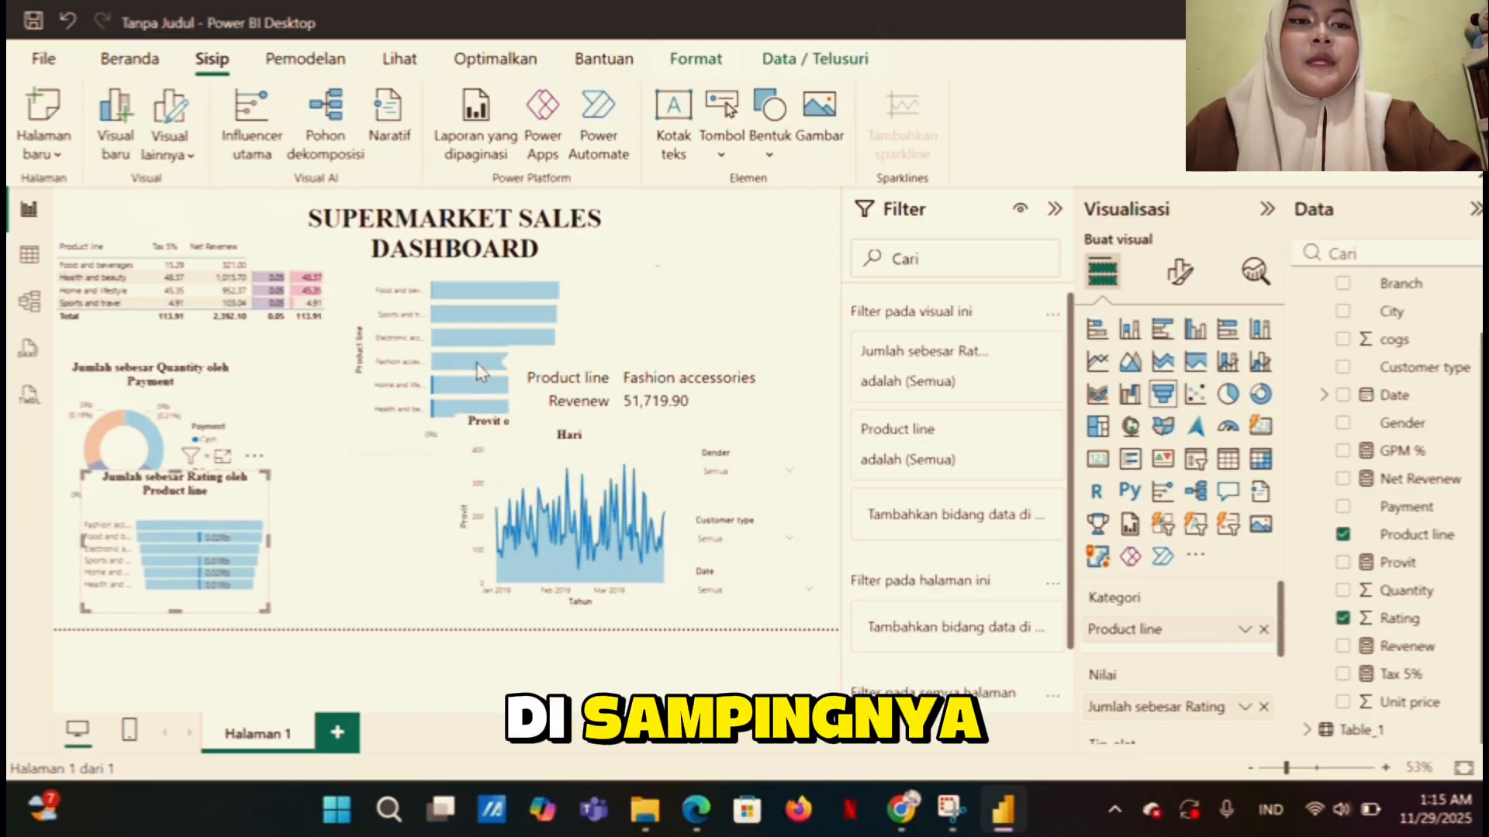
pyautogui.moveTo(481, 372); pyautogui.dragTo(385, 527)
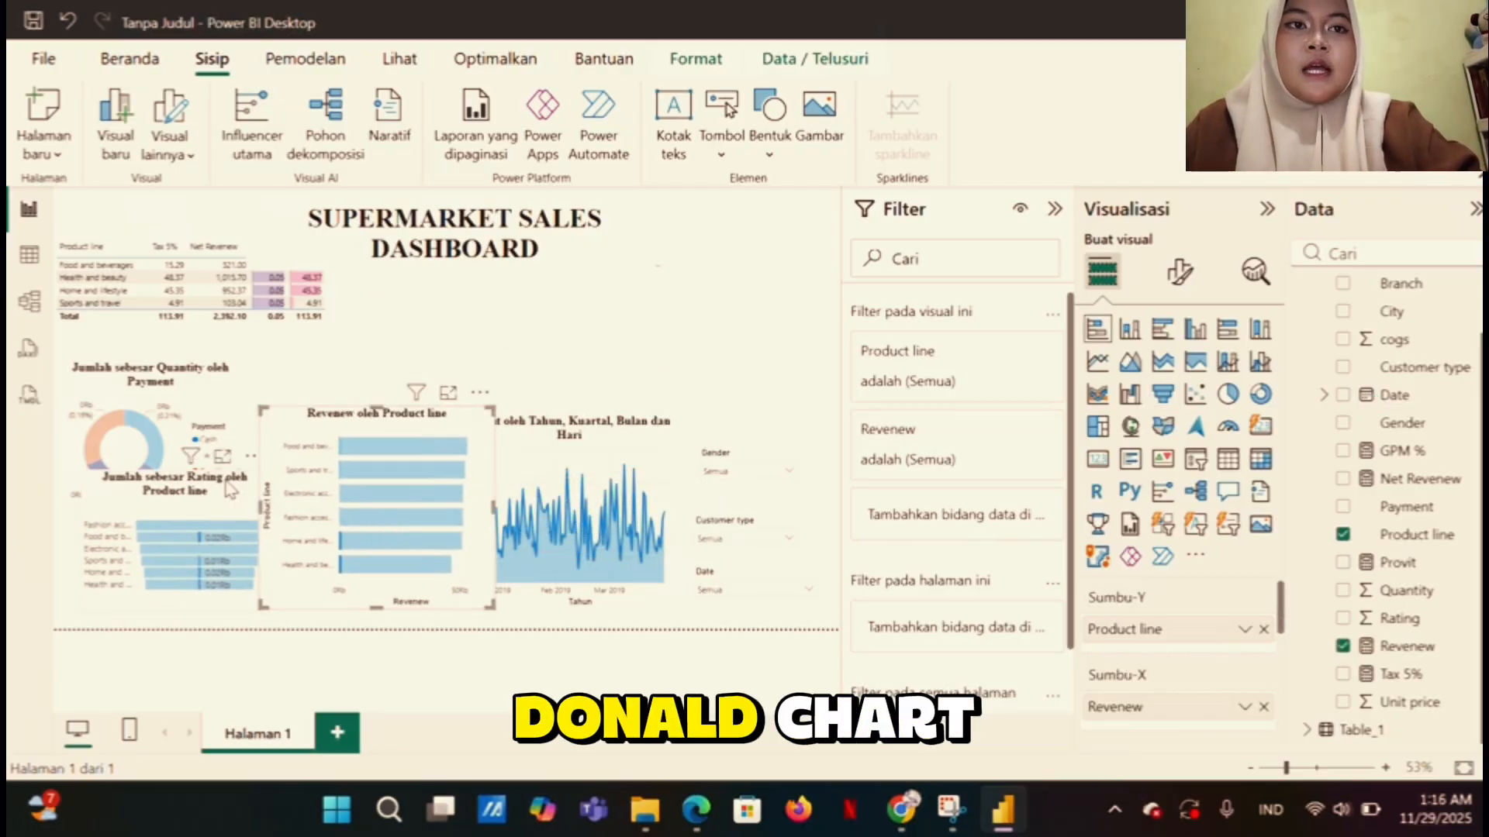
# Arrange the upper row with the product table on the left, the Quantity donut chart below the title and the Rating funnel chart on the right
pyautogui.moveTo(173, 542); pyautogui.dragTo(705, 318)
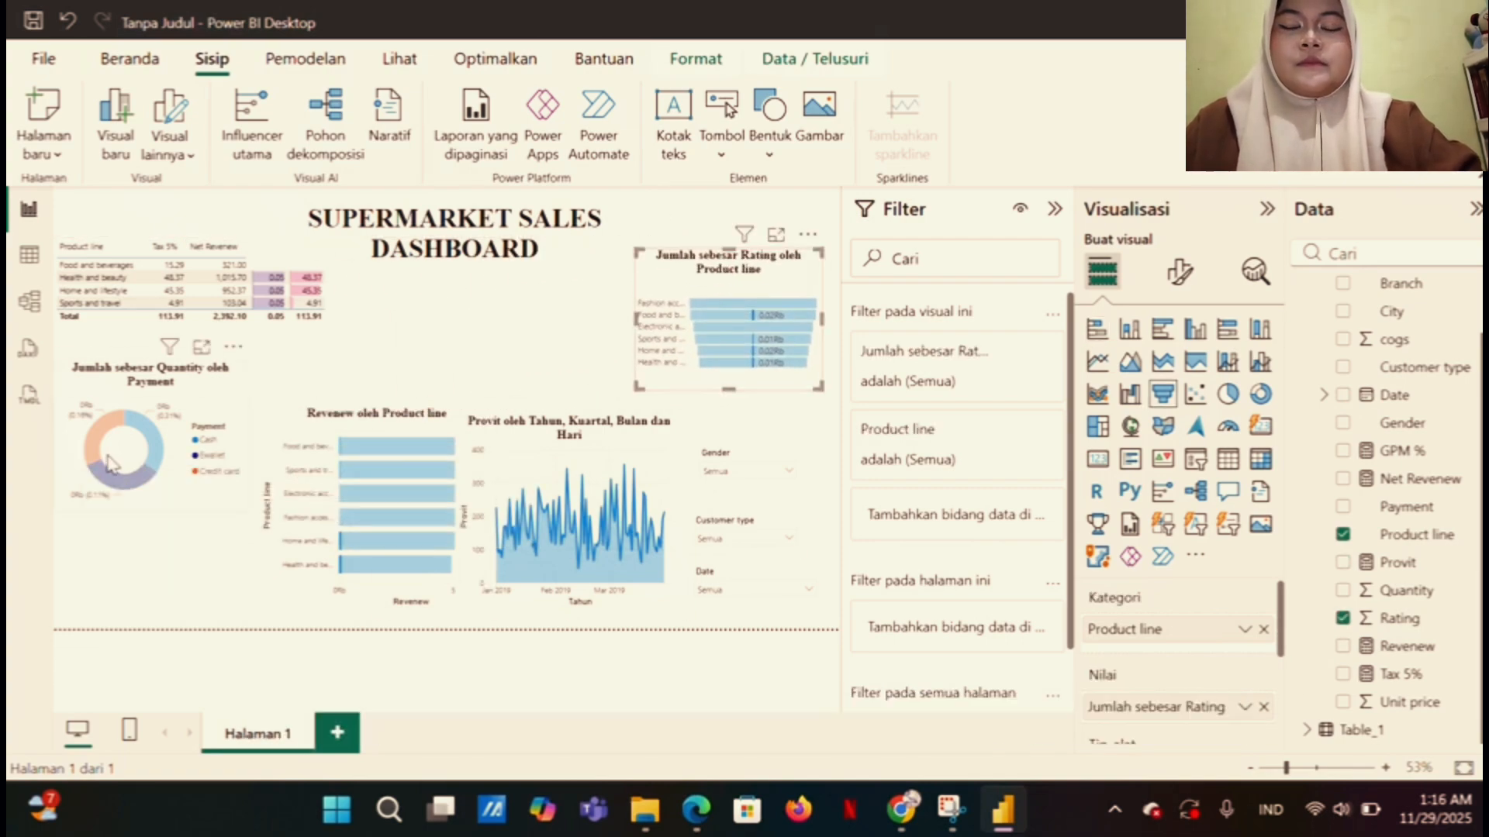
pyautogui.moveTo(109, 463); pyautogui.dragTo(418, 376)
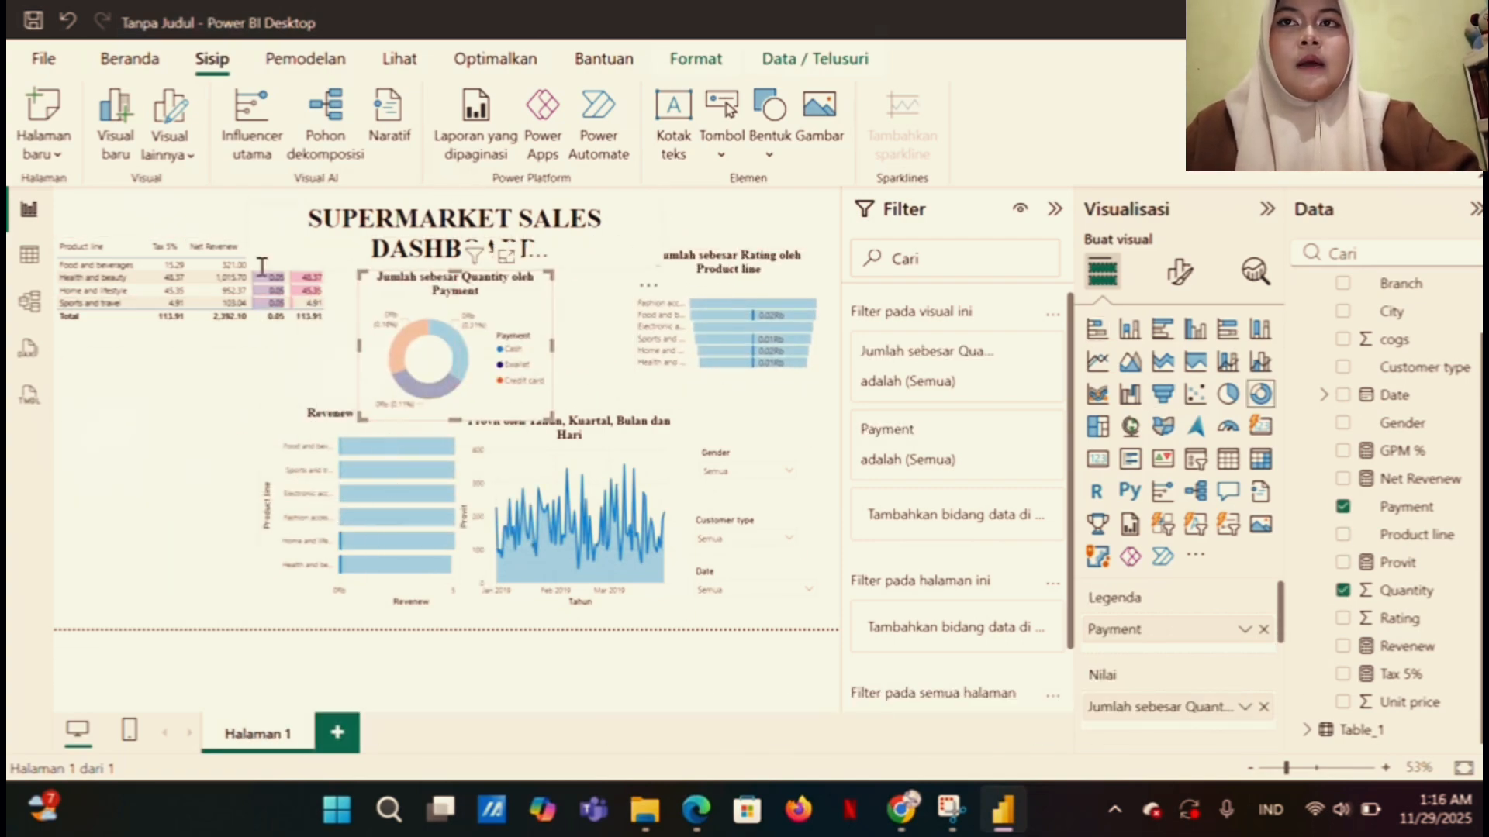
pyautogui.moveTo(258, 286); pyautogui.dragTo(252, 339)
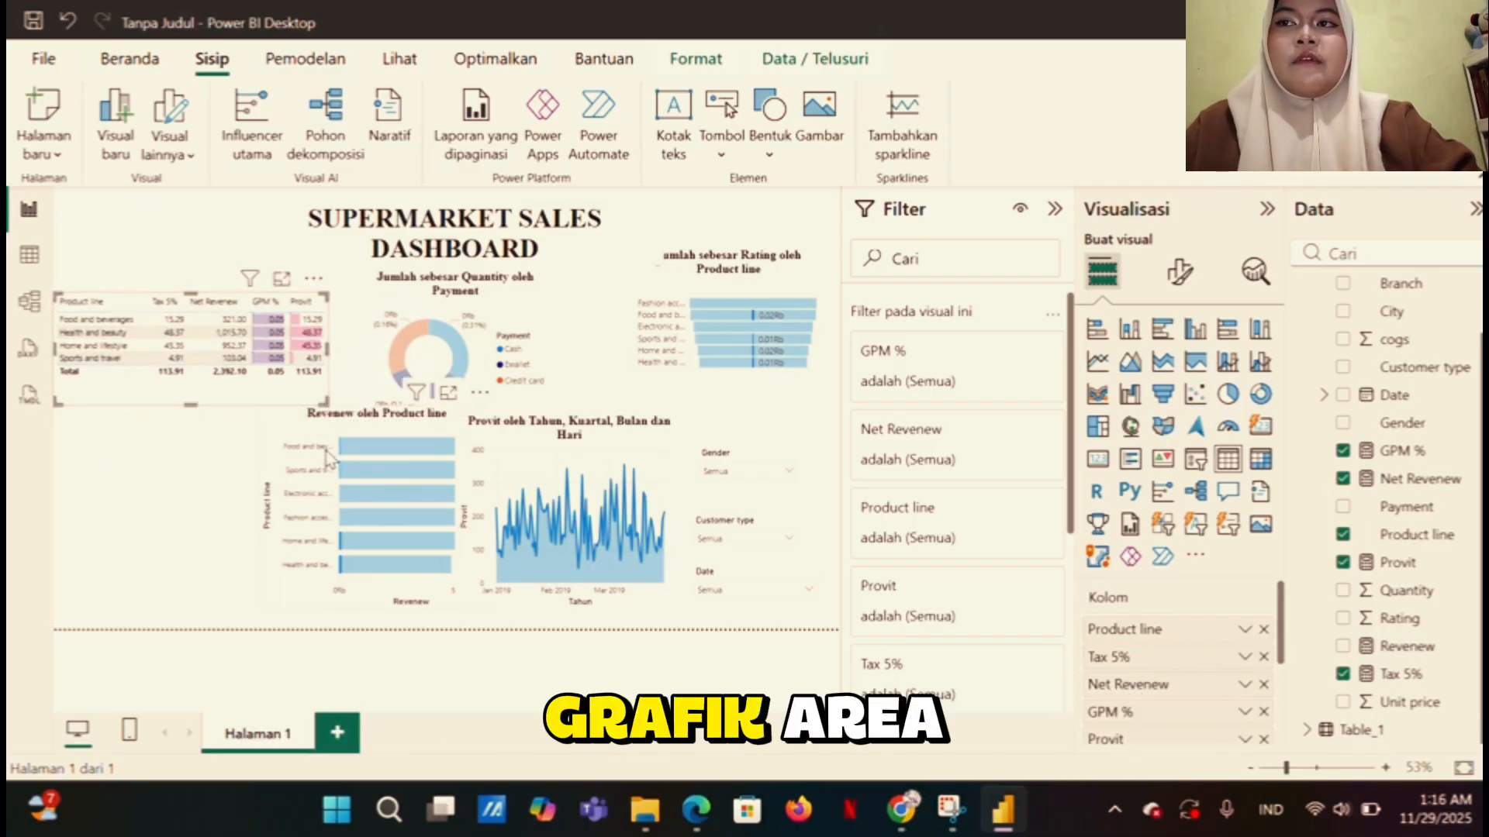
# Place the Revenew bar chart beneath the product table and line the two visuals up with each other
pyautogui.moveTo(372, 511); pyautogui.dragTo(205, 531)
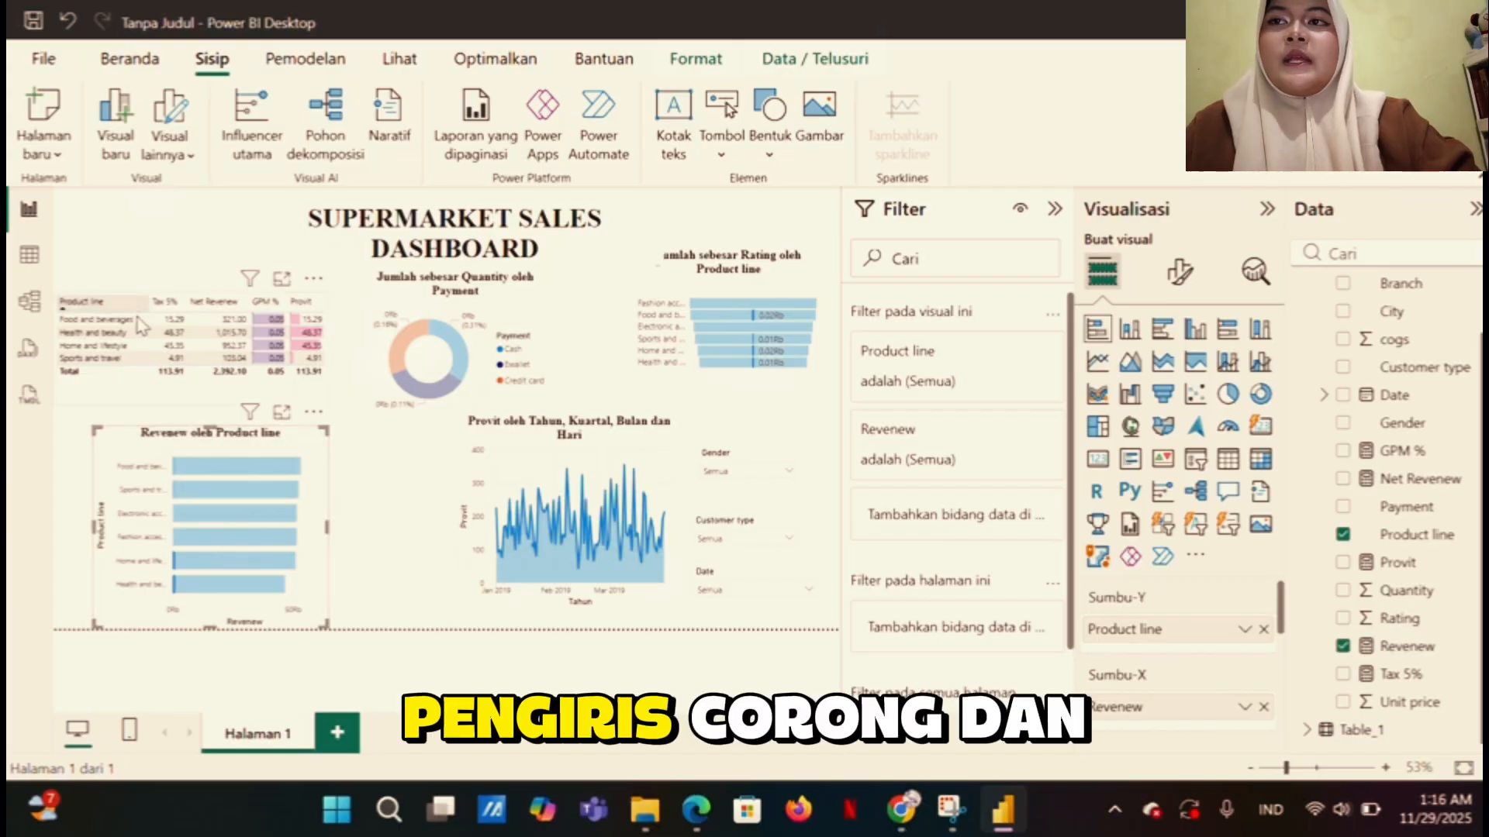
pyautogui.moveTo(153, 336); pyautogui.dragTo(188, 339)
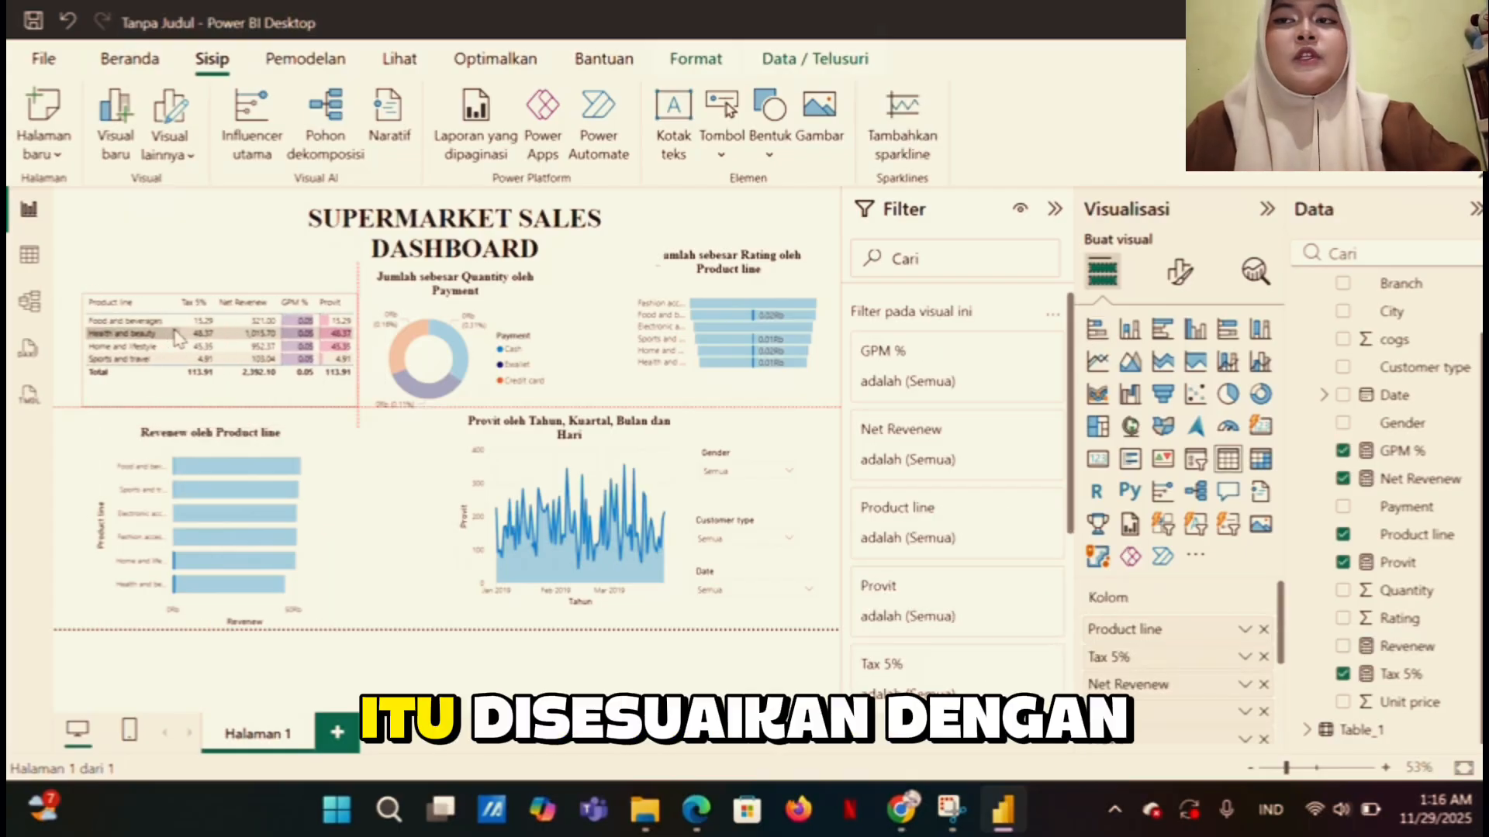
pyautogui.click(188, 339)
pyautogui.moveTo(194, 487); pyautogui.dragTo(182, 490)
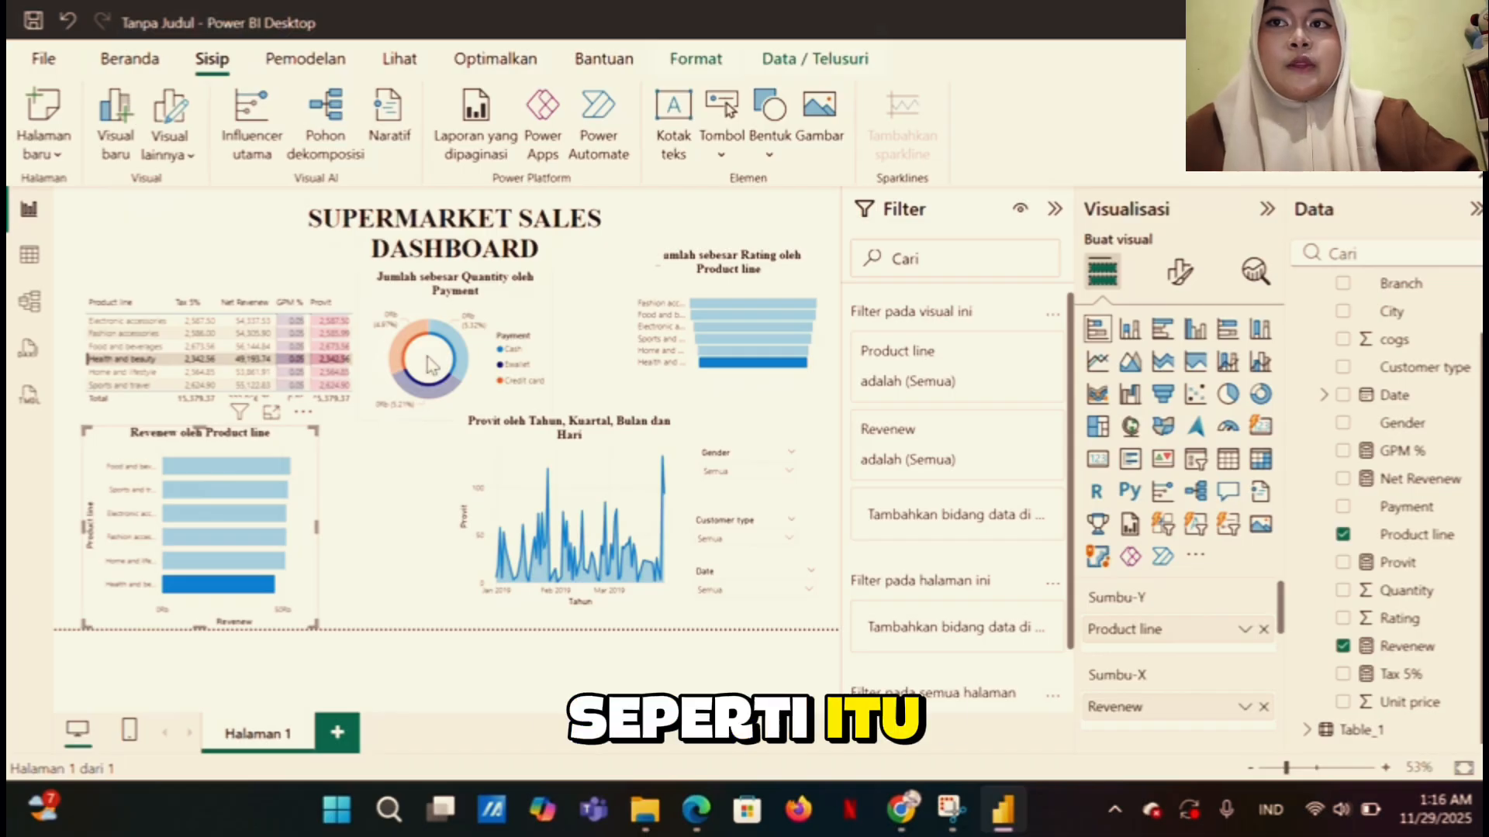
# Align the Provit area chart under the Quantity donut chart and lower the Rating funnel chart level with the donut chart
pyautogui.moveTo(430, 369); pyautogui.dragTo(467, 395)
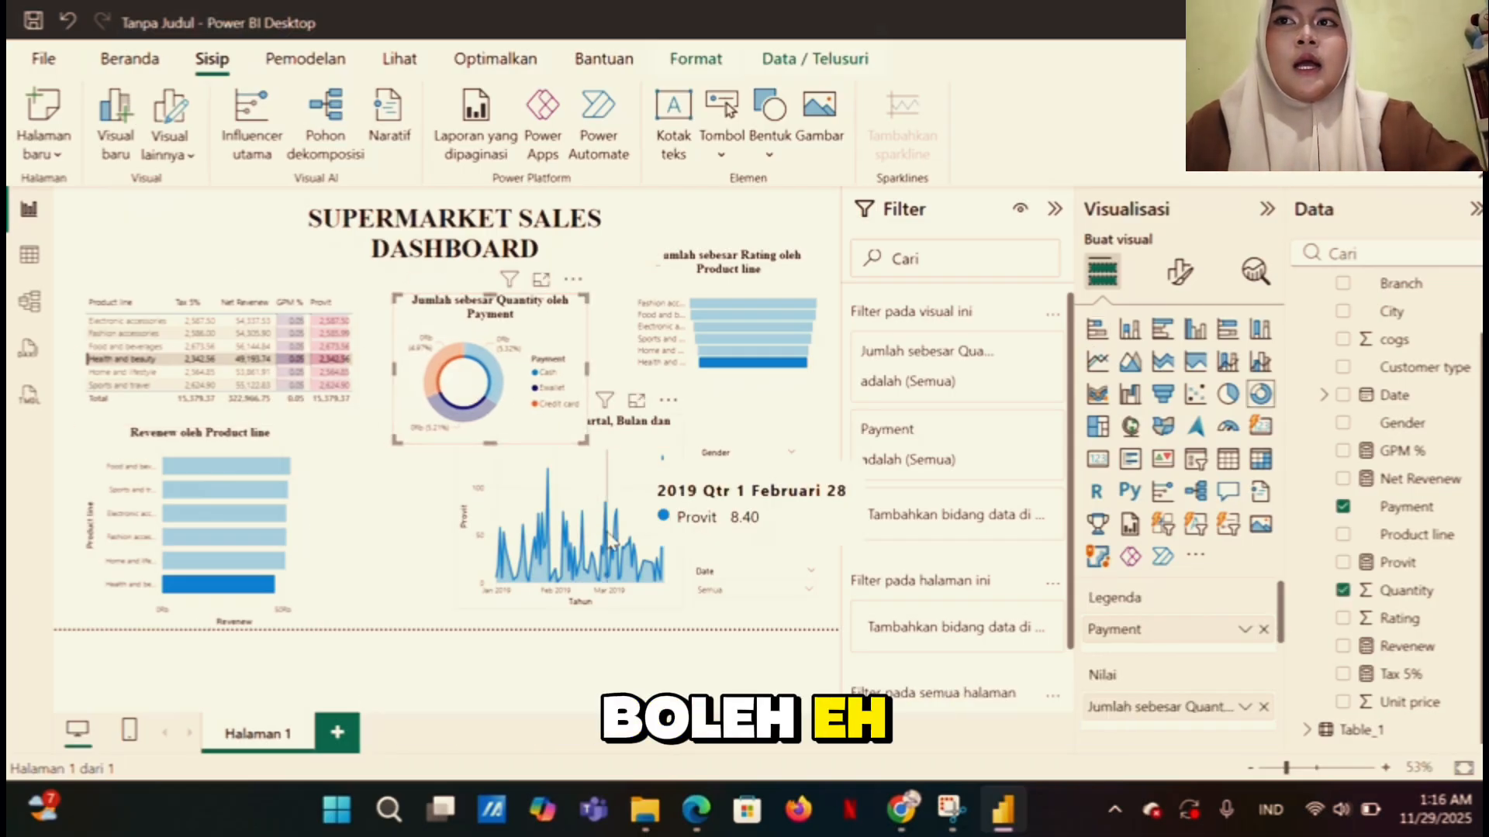
pyautogui.moveTo(609, 534); pyautogui.dragTo(589, 554)
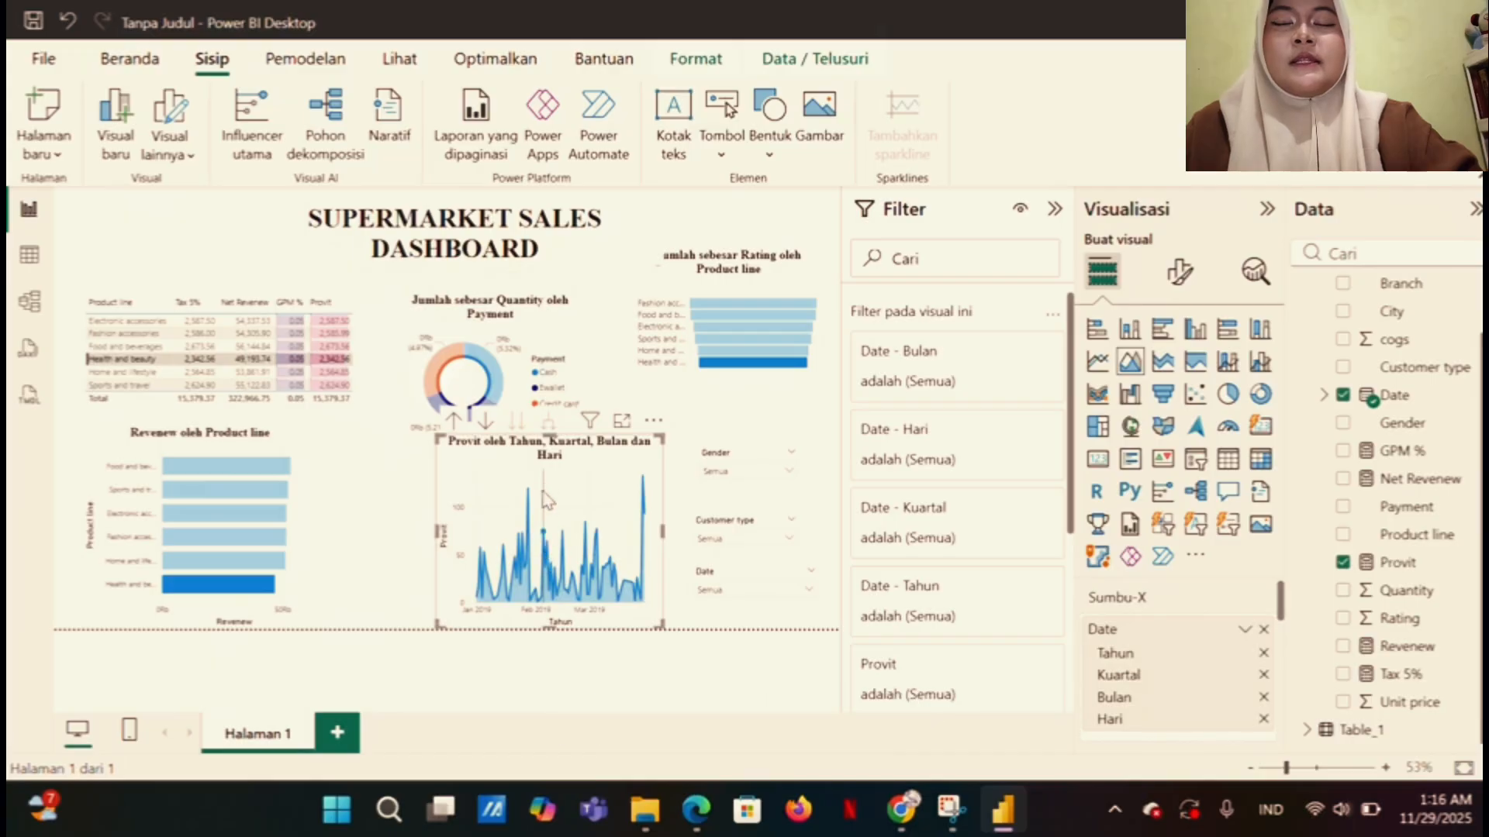
pyautogui.moveTo(577, 486); pyautogui.dragTo(547, 505)
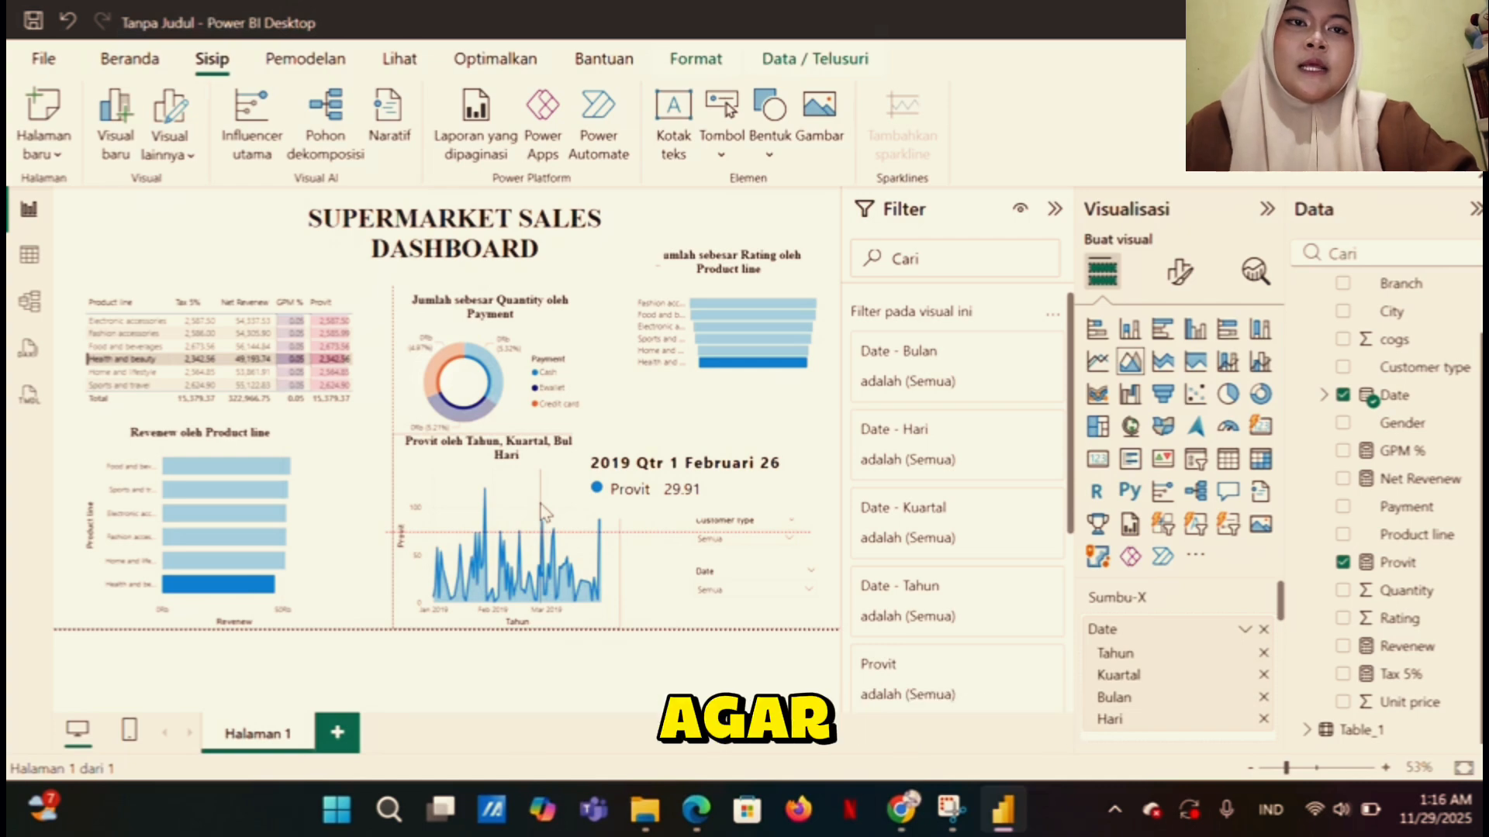
pyautogui.moveTo(551, 504); pyautogui.dragTo(552, 505)
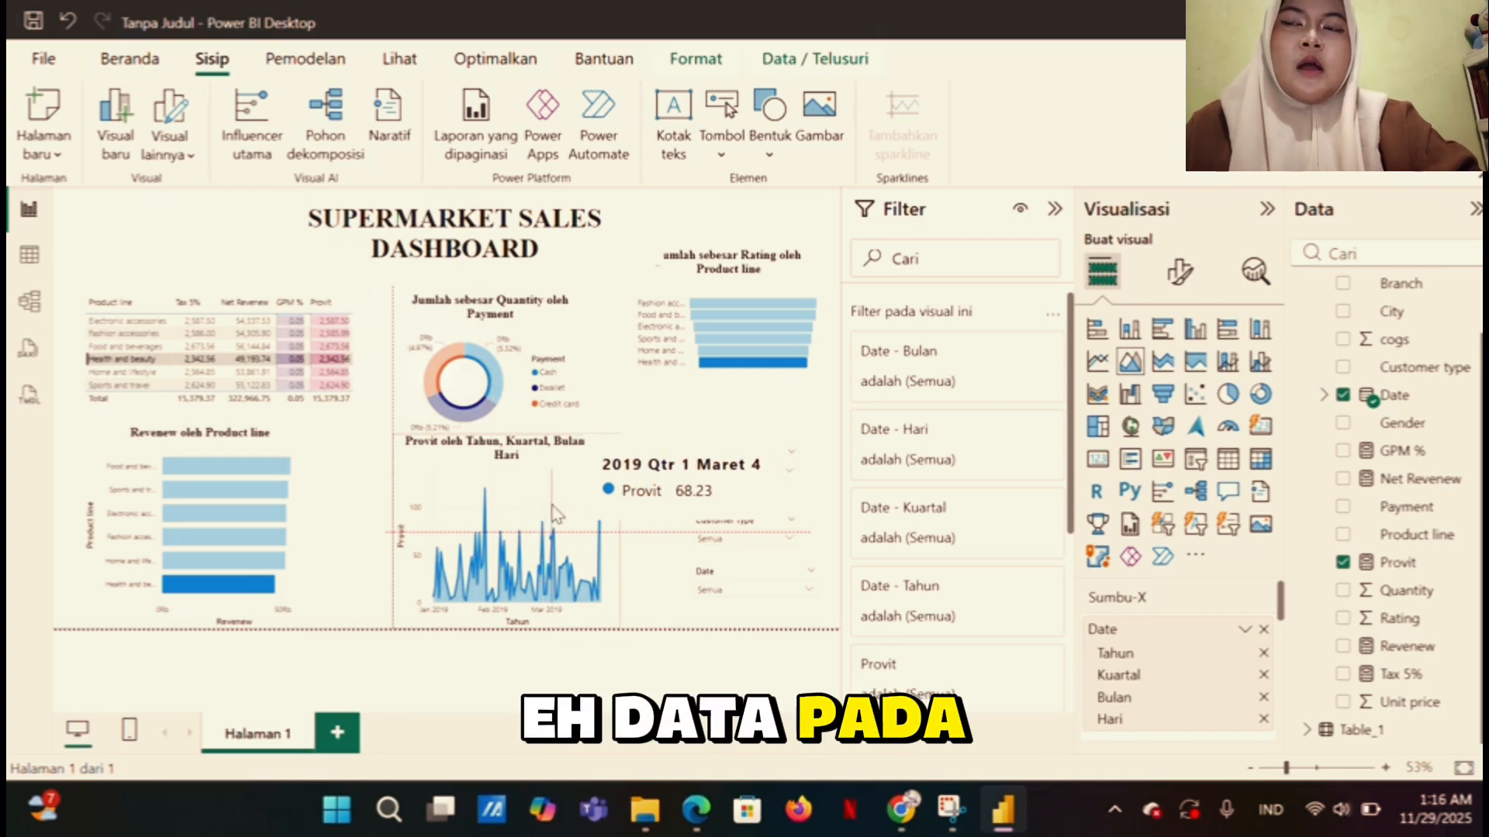
pyautogui.moveTo(755, 363); pyautogui.dragTo(746, 415)
pyautogui.click(759, 721)
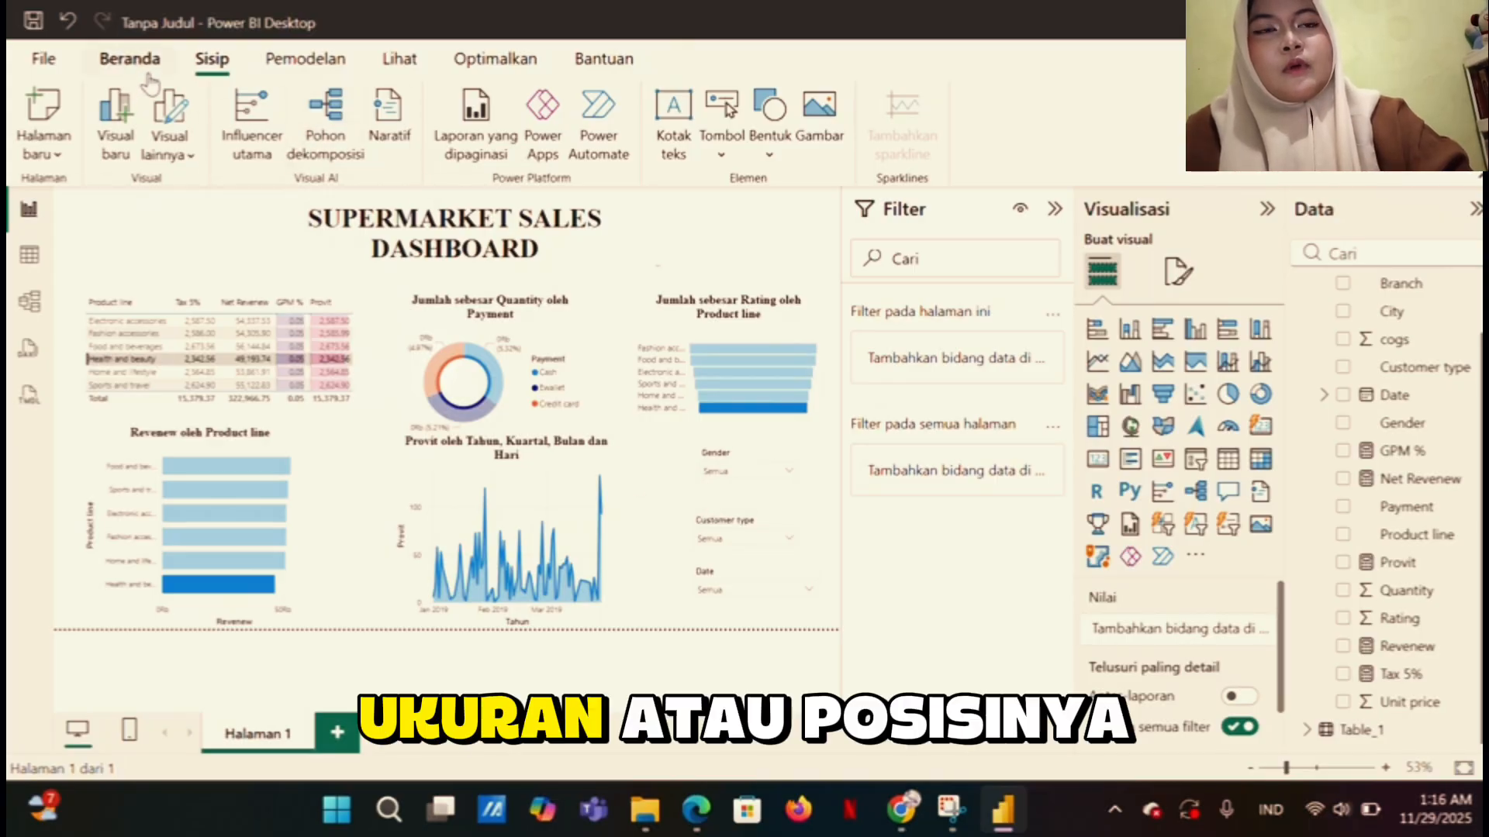
# Review the gallery of available report themes and open the current theme for customisation
pyautogui.click(130, 60)
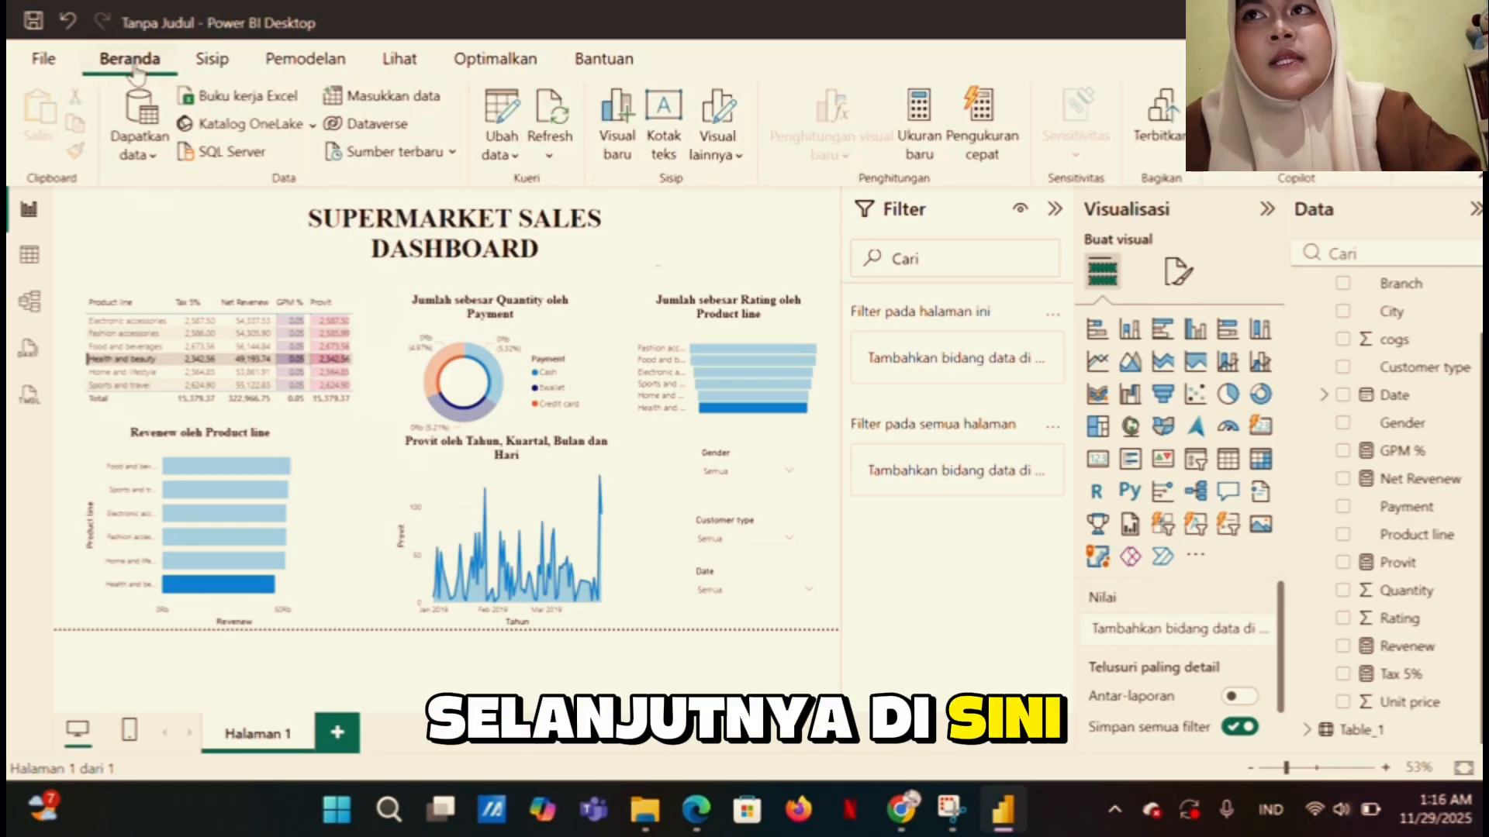
pyautogui.click(208, 62)
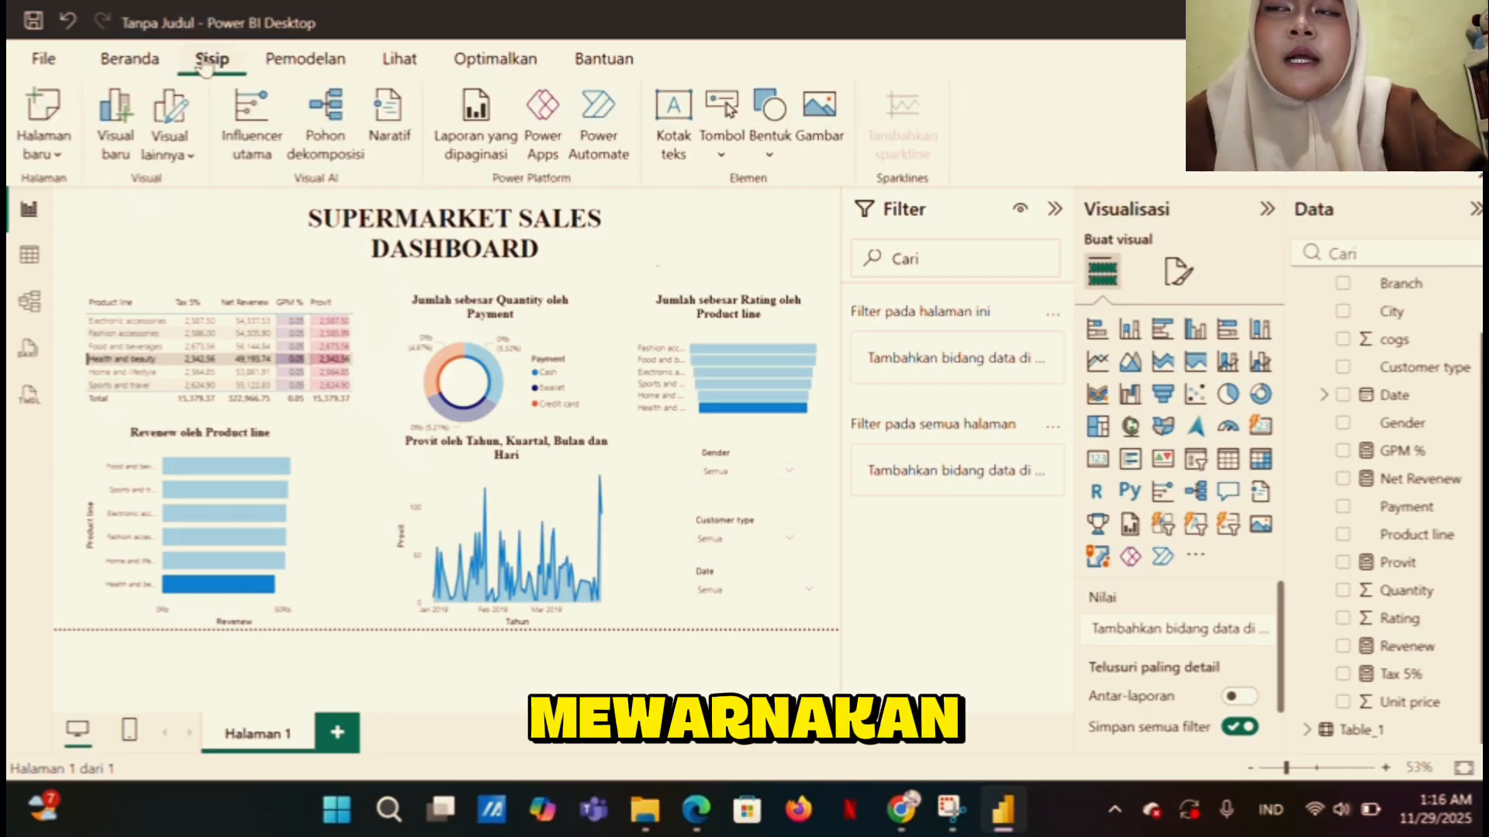
pyautogui.click(413, 65)
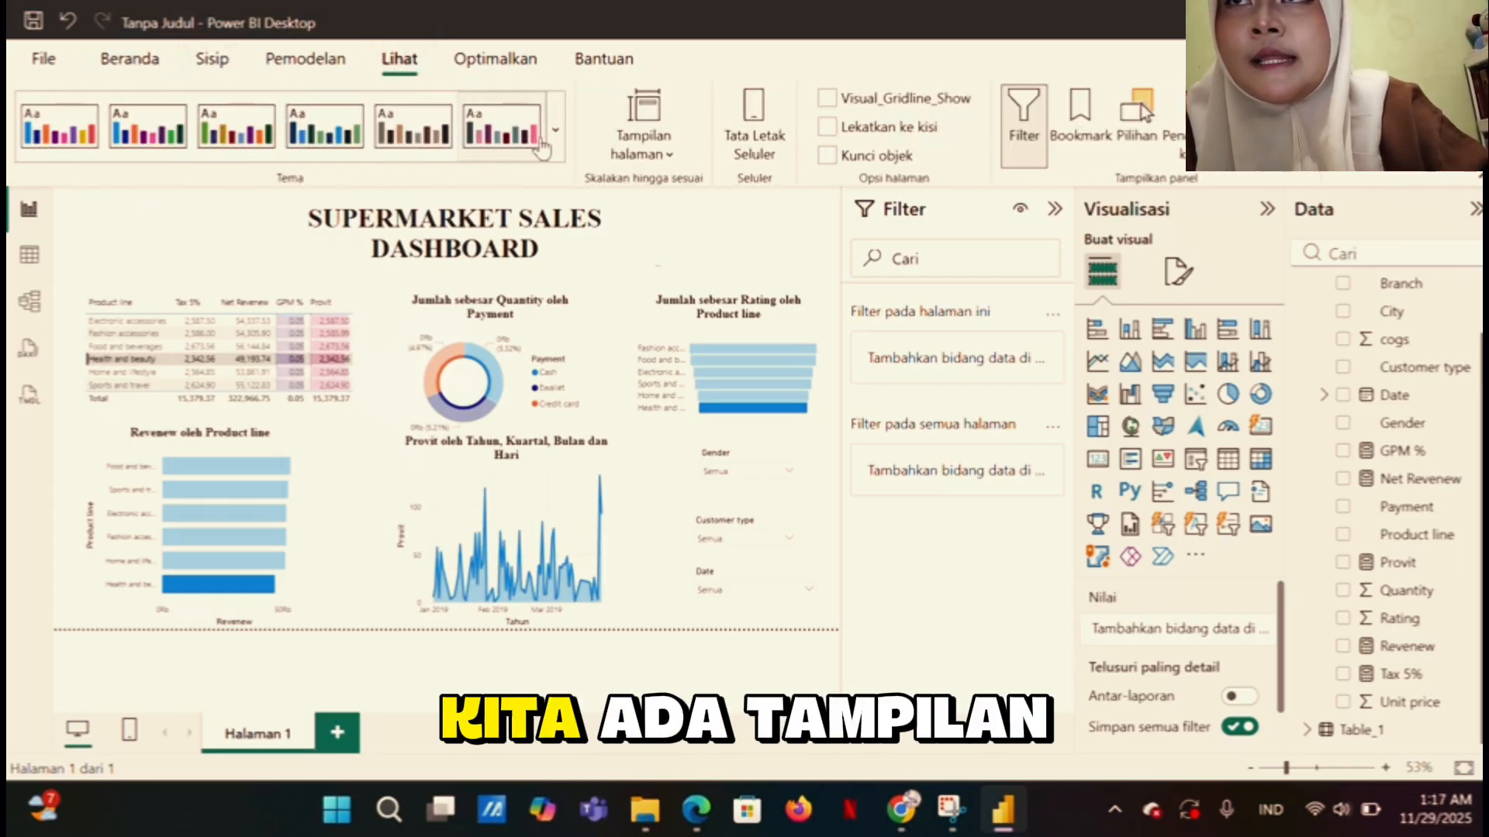
pyautogui.click(553, 151)
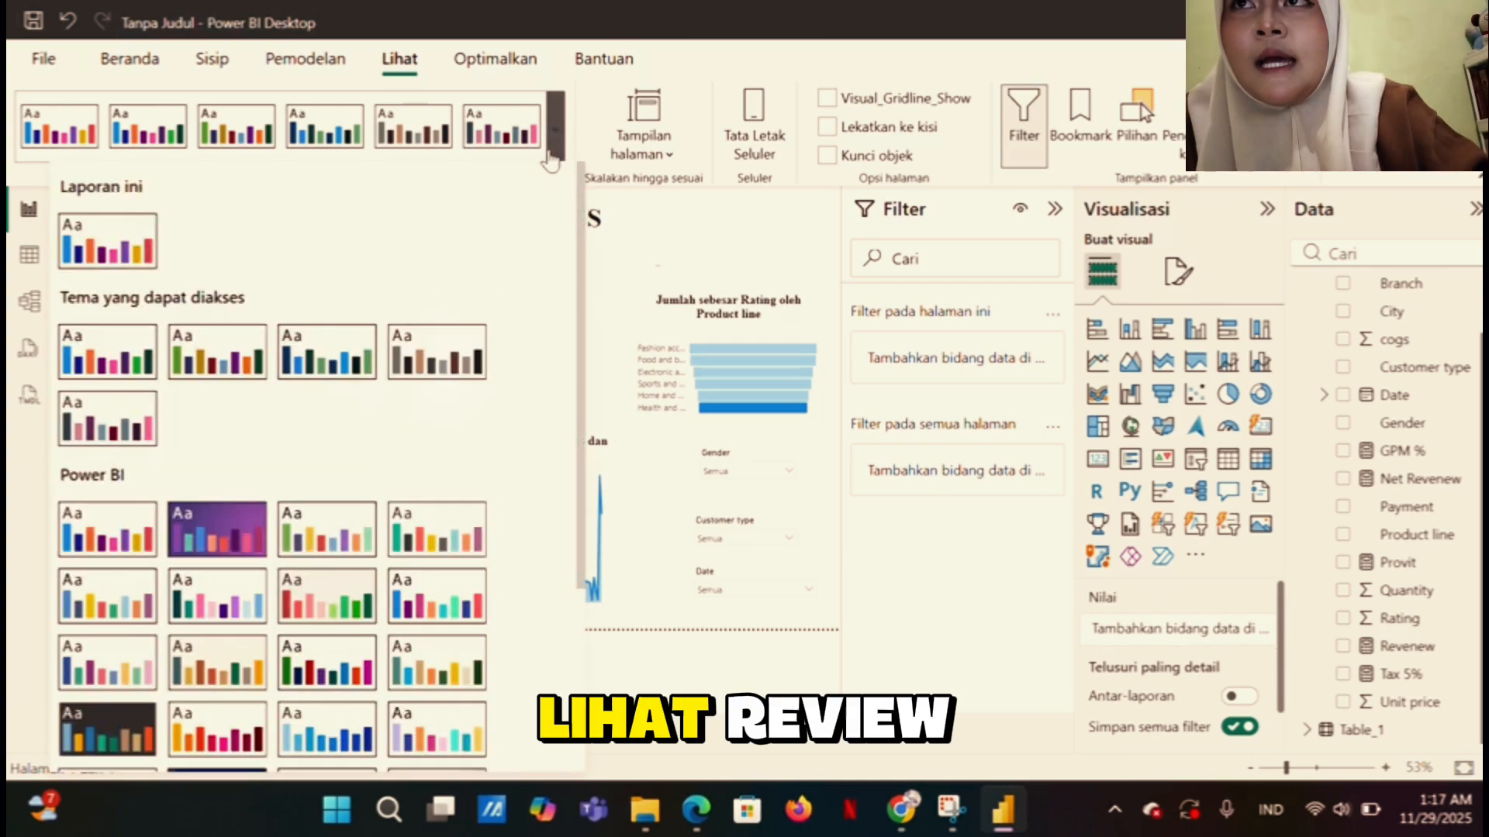
pyautogui.scroll(-5, 346, 574)
pyautogui.scroll(4, 349, 578)
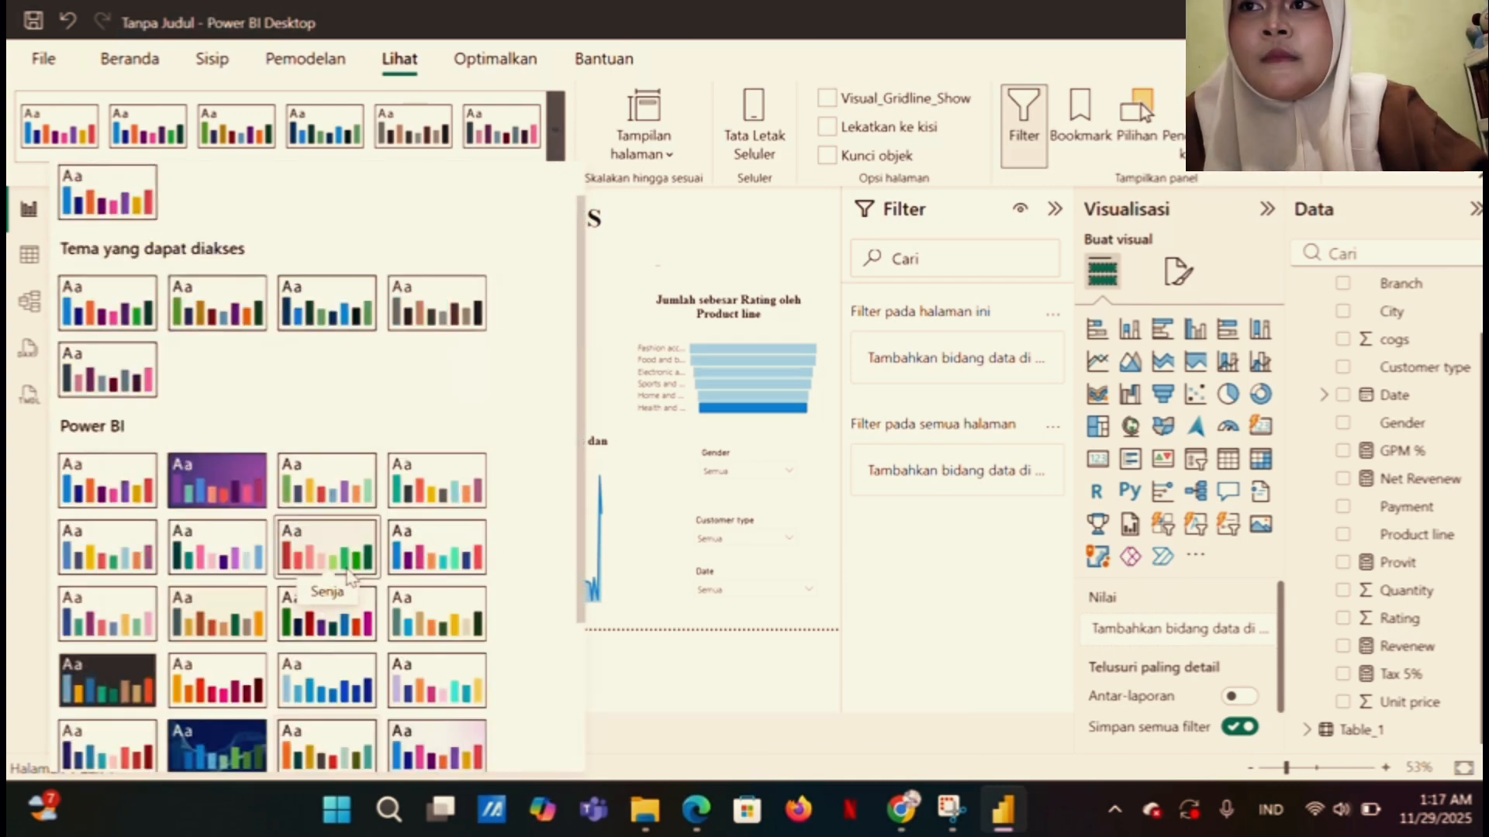
pyautogui.scroll(1, 347, 575)
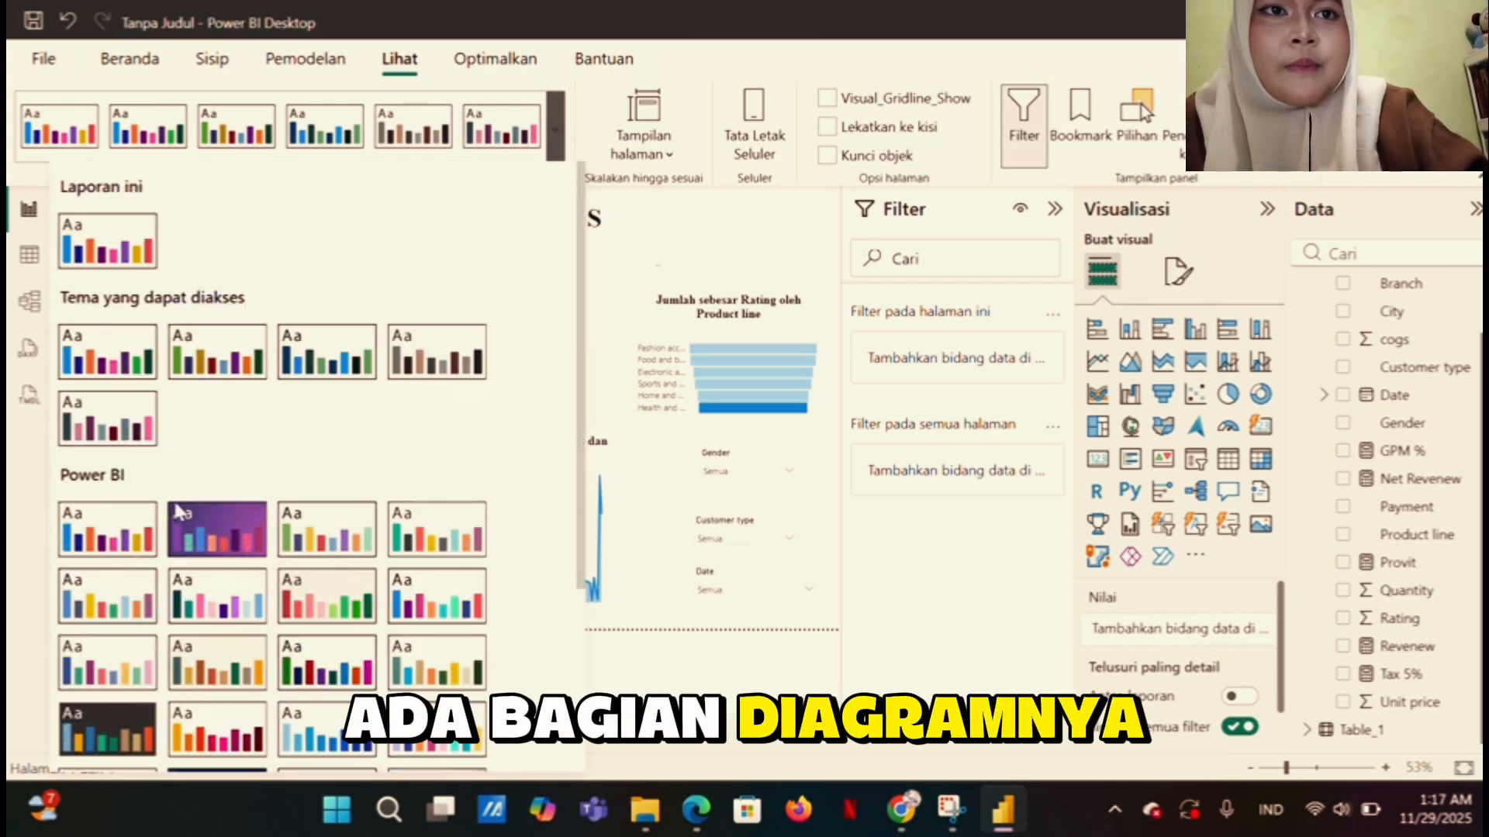
pyautogui.scroll(-1, 319, 419)
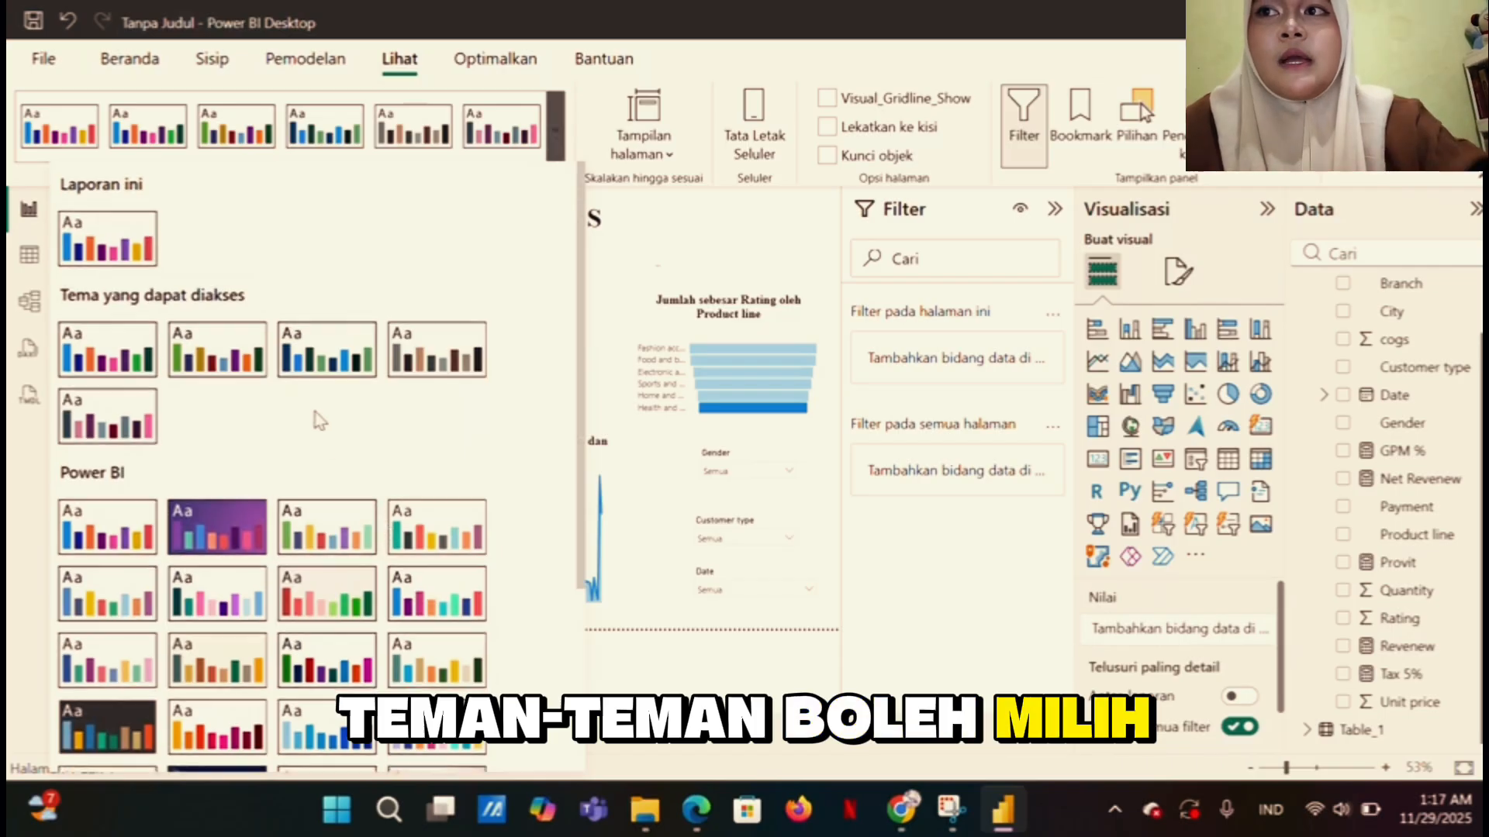
pyautogui.scroll(-5, 319, 420)
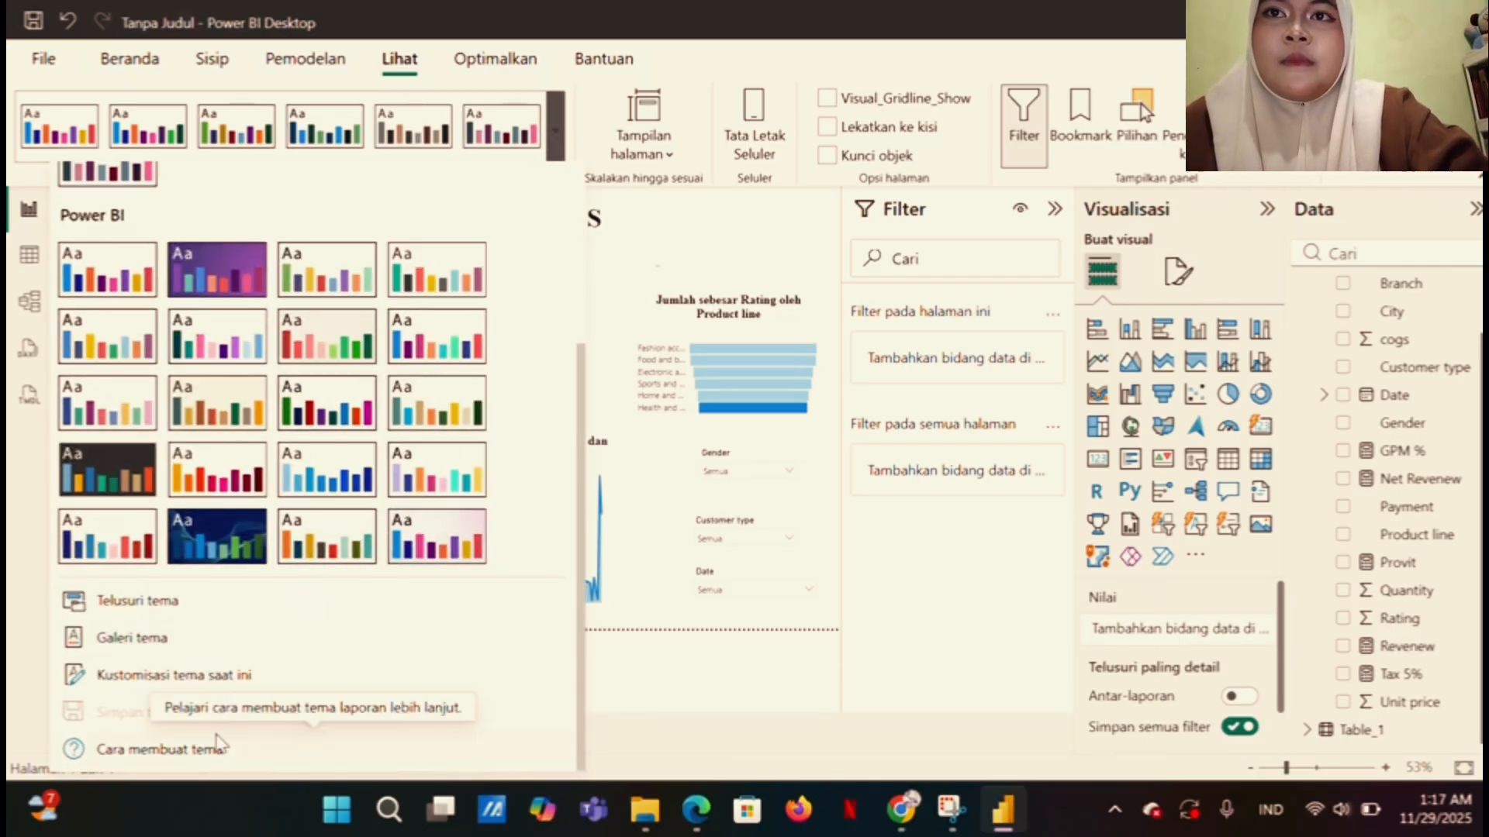
pyautogui.click(225, 678)
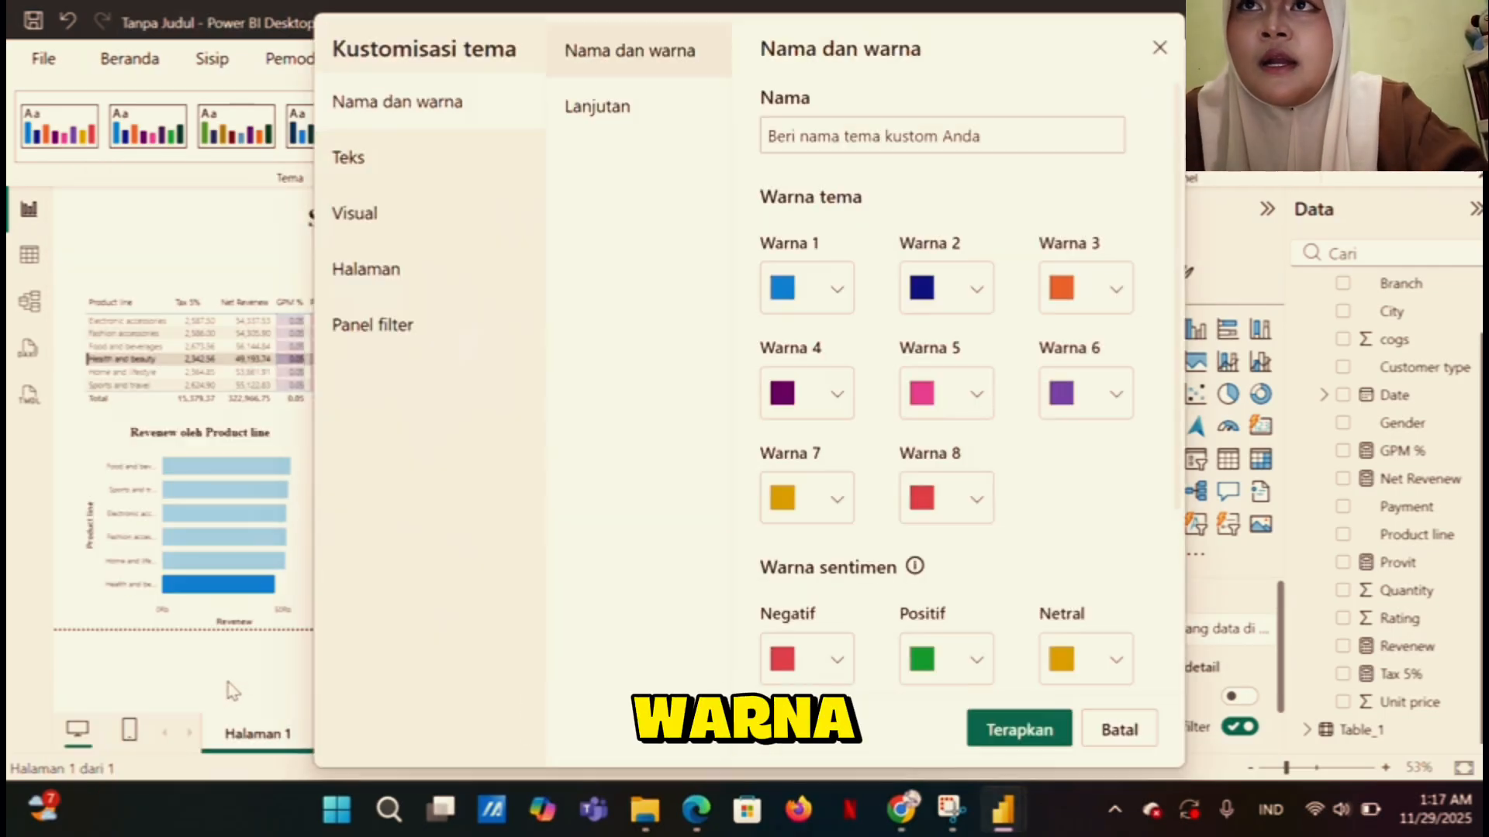
# Set theme colour Warna 1 to light blue #A4D2FD and Warna 2 to a lighter blue, #5267FF
pyautogui.click(837, 296)
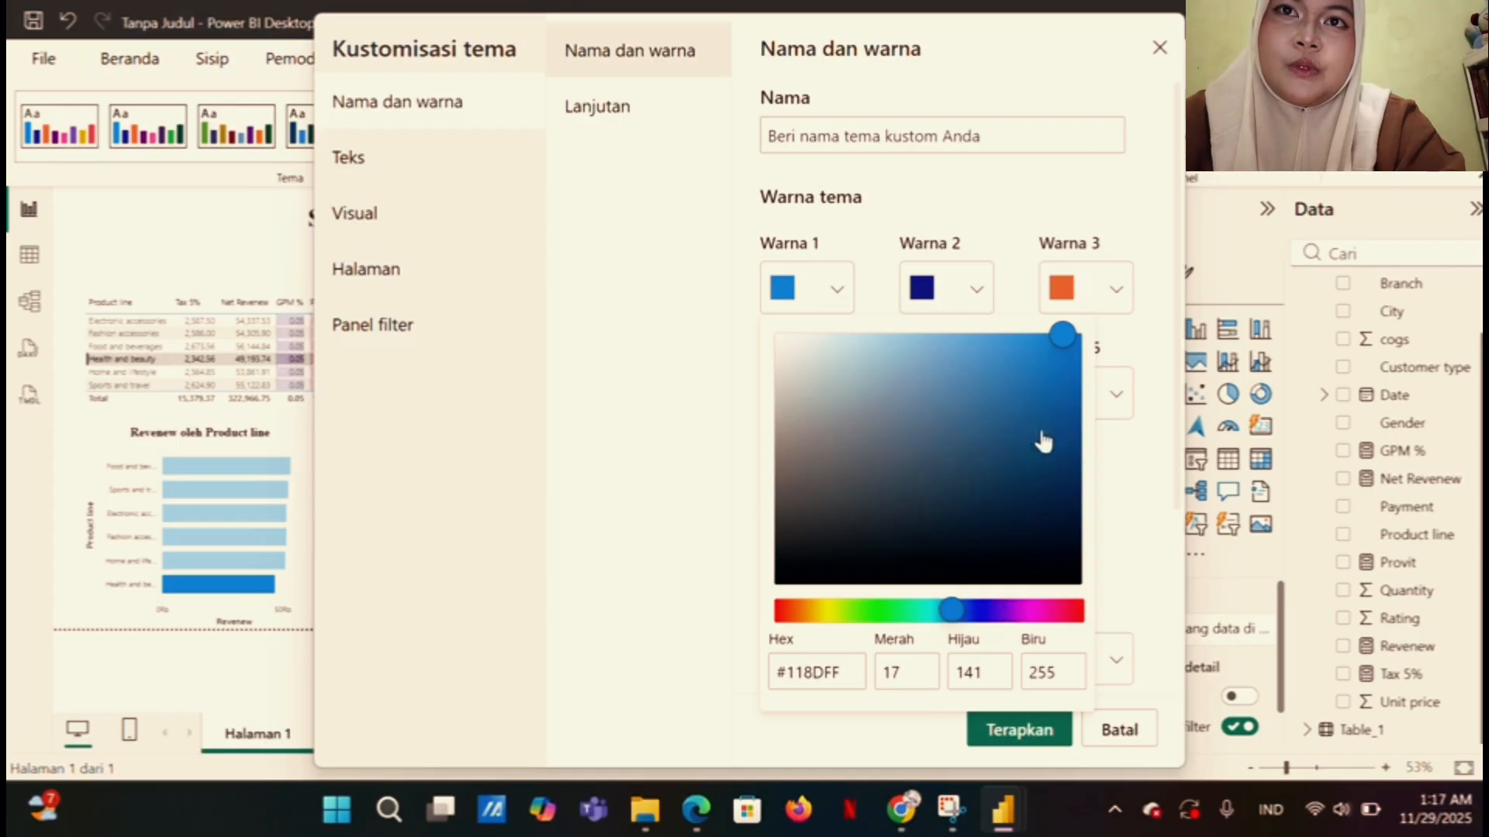
pyautogui.moveTo(1057, 350); pyautogui.dragTo(939, 362)
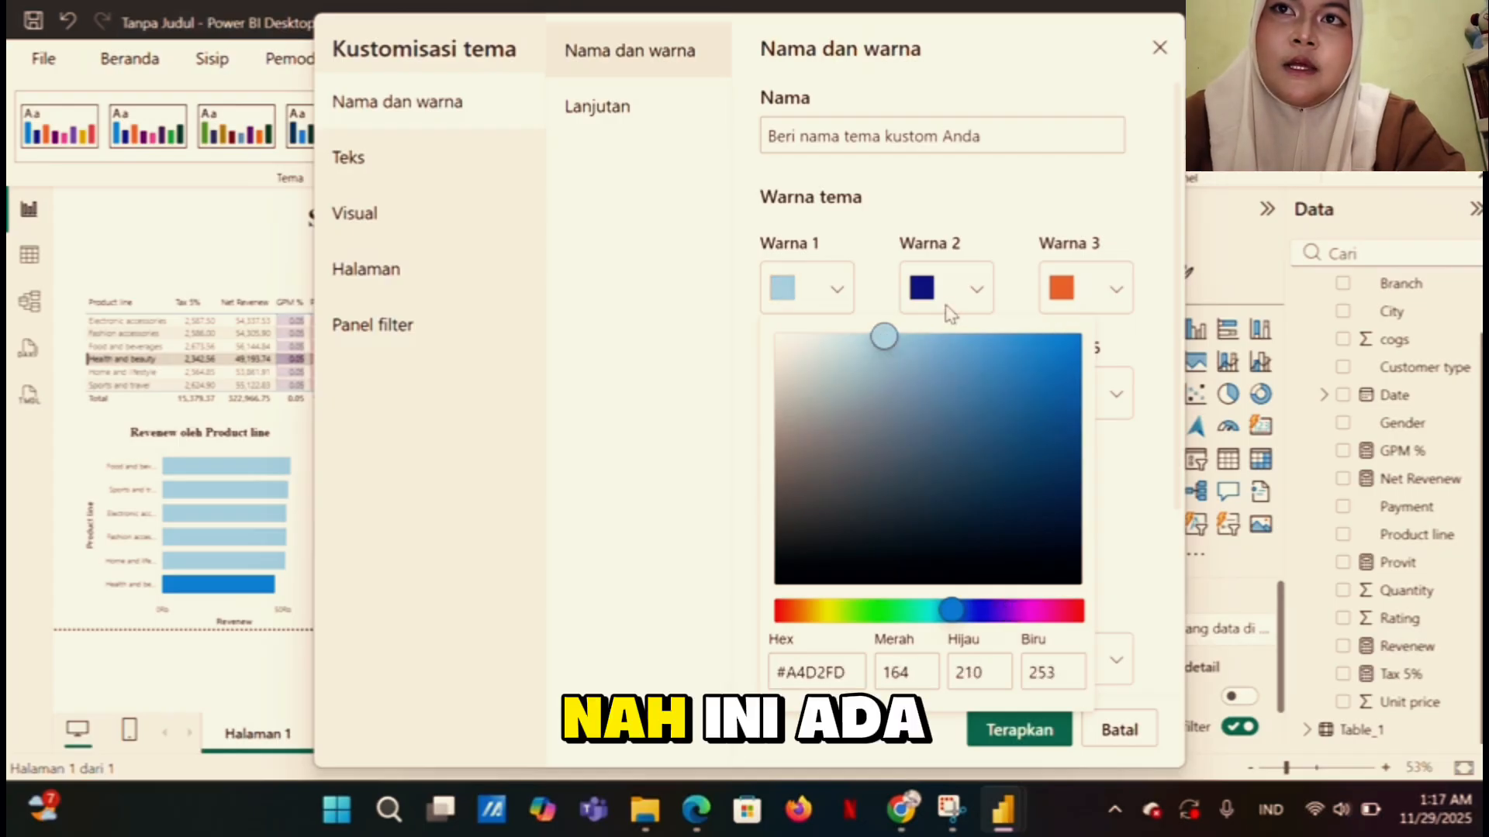
pyautogui.click(977, 292)
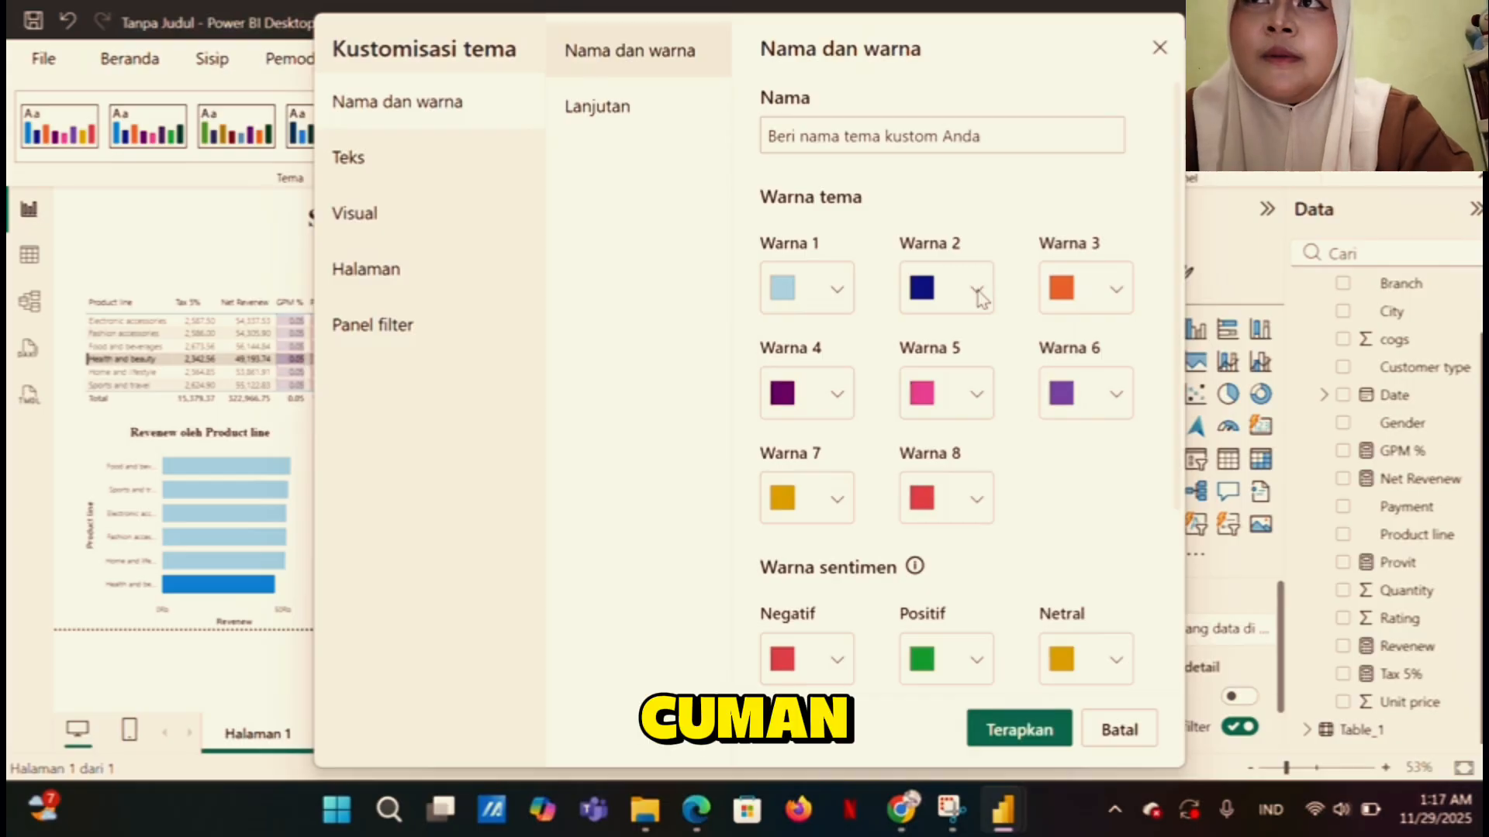
pyautogui.click(977, 292)
pyautogui.click(933, 401)
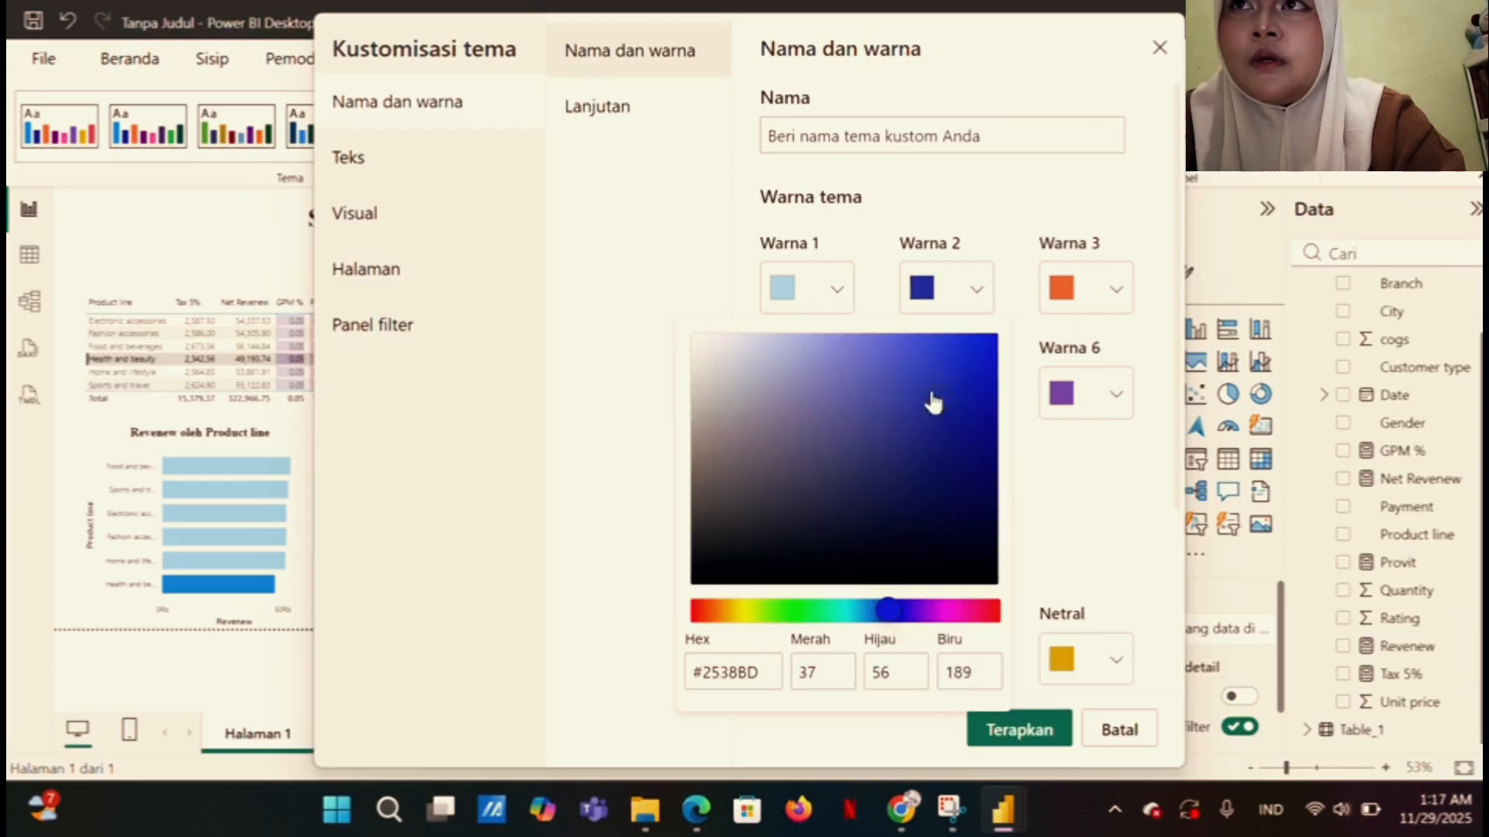
pyautogui.moveTo(895, 261); pyautogui.dragTo(906, 134)
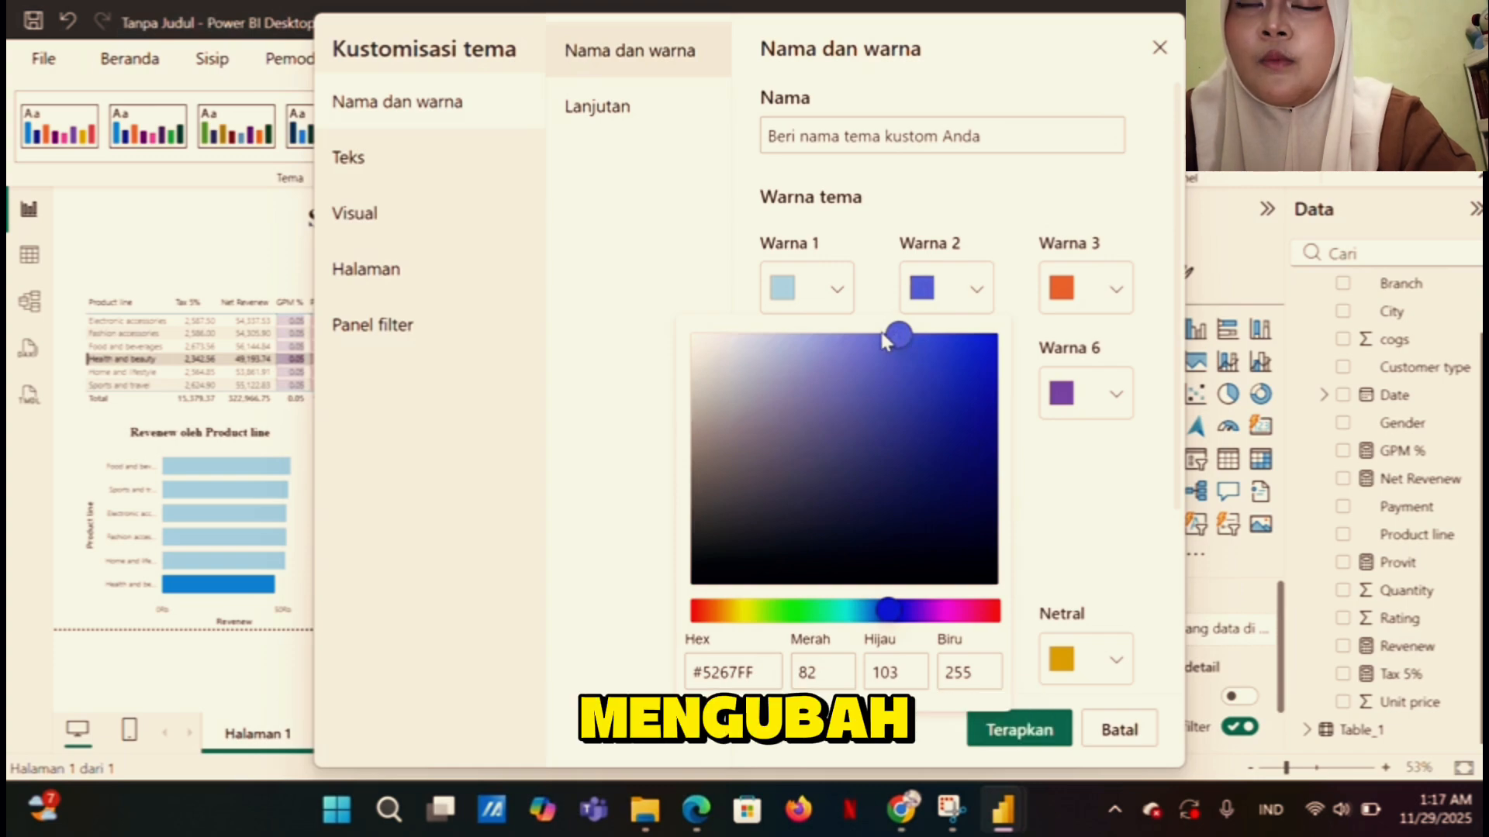
# Set theme colour Warna 3 to light orange #FFAC88 and Warna 4 to bright pink-purple #DF62F2
pyautogui.click(1125, 293)
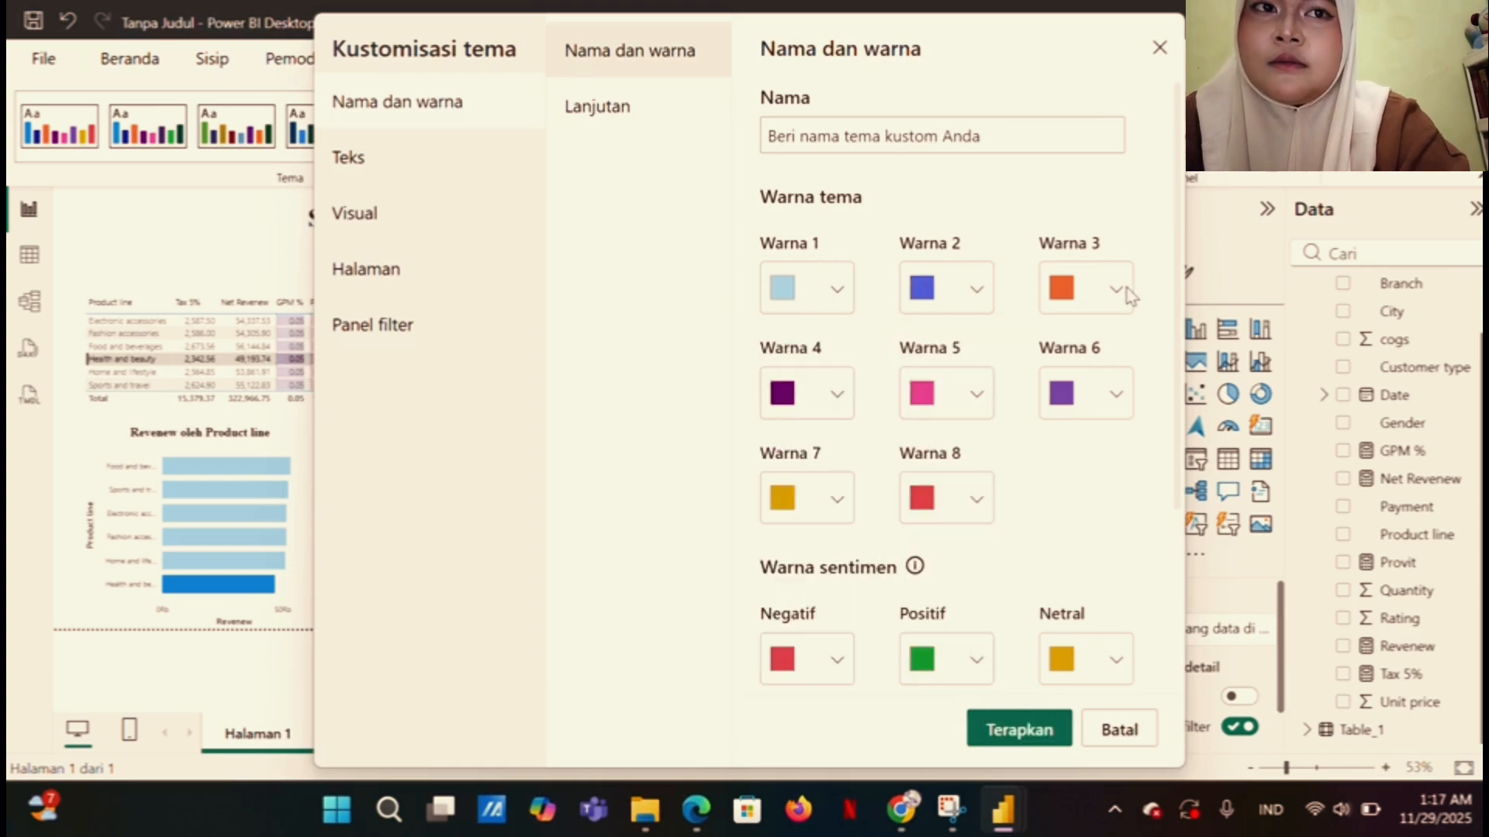
pyautogui.click(1118, 293)
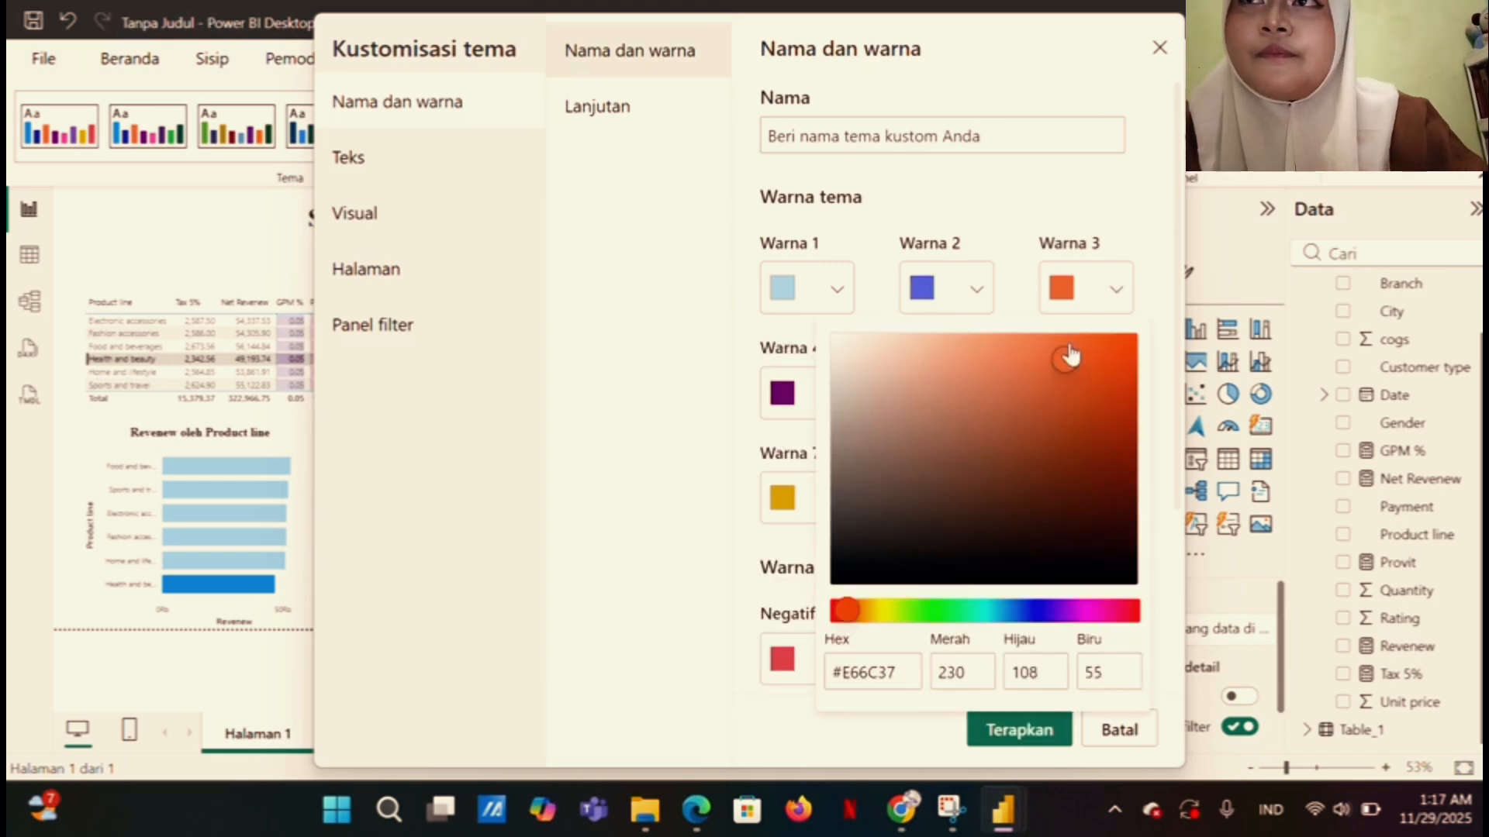
pyautogui.moveTo(1070, 353); pyautogui.dragTo(975, 335)
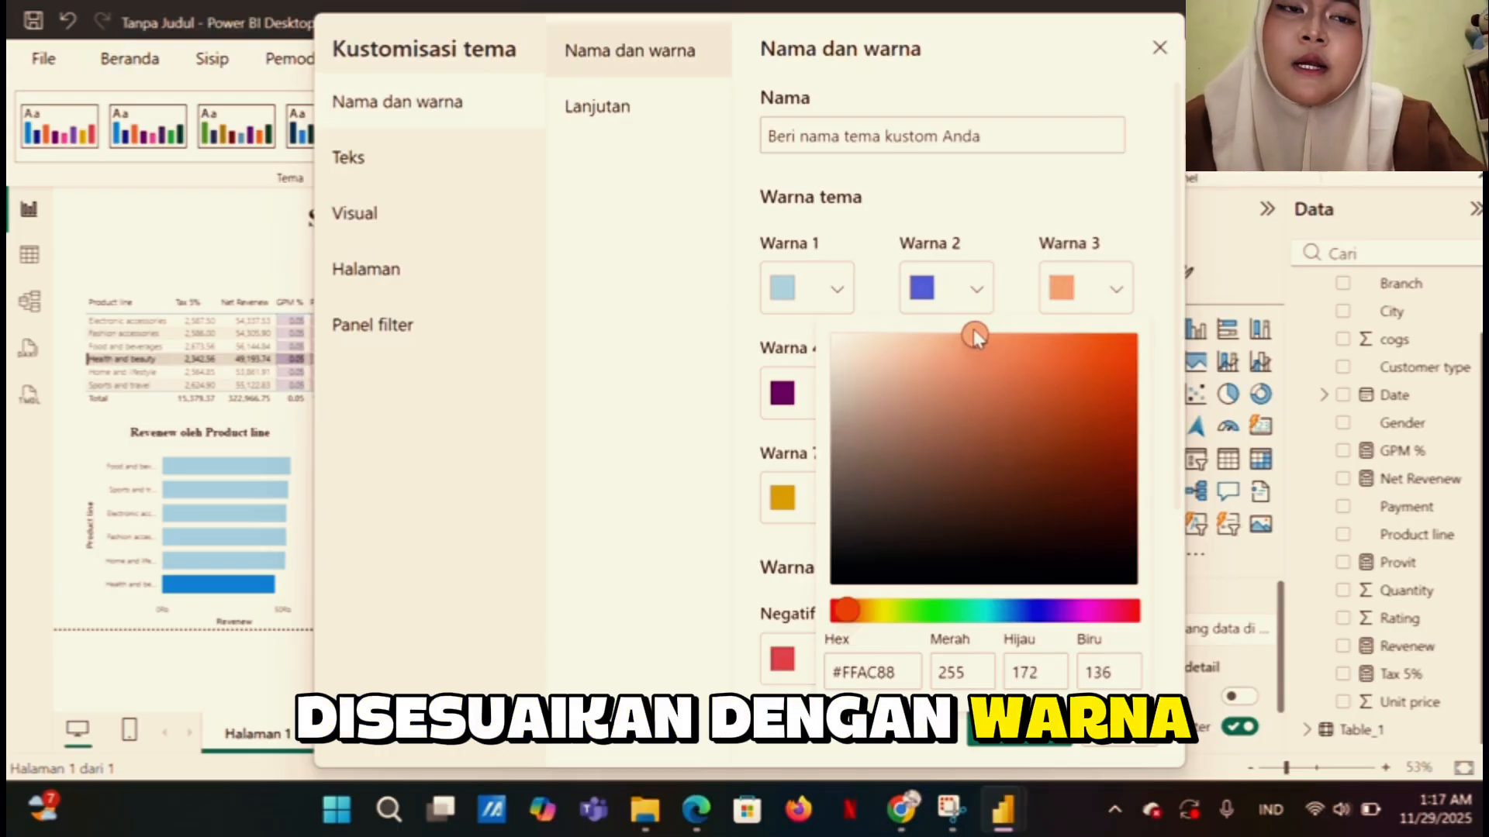
pyautogui.click(712, 429)
pyautogui.click(838, 395)
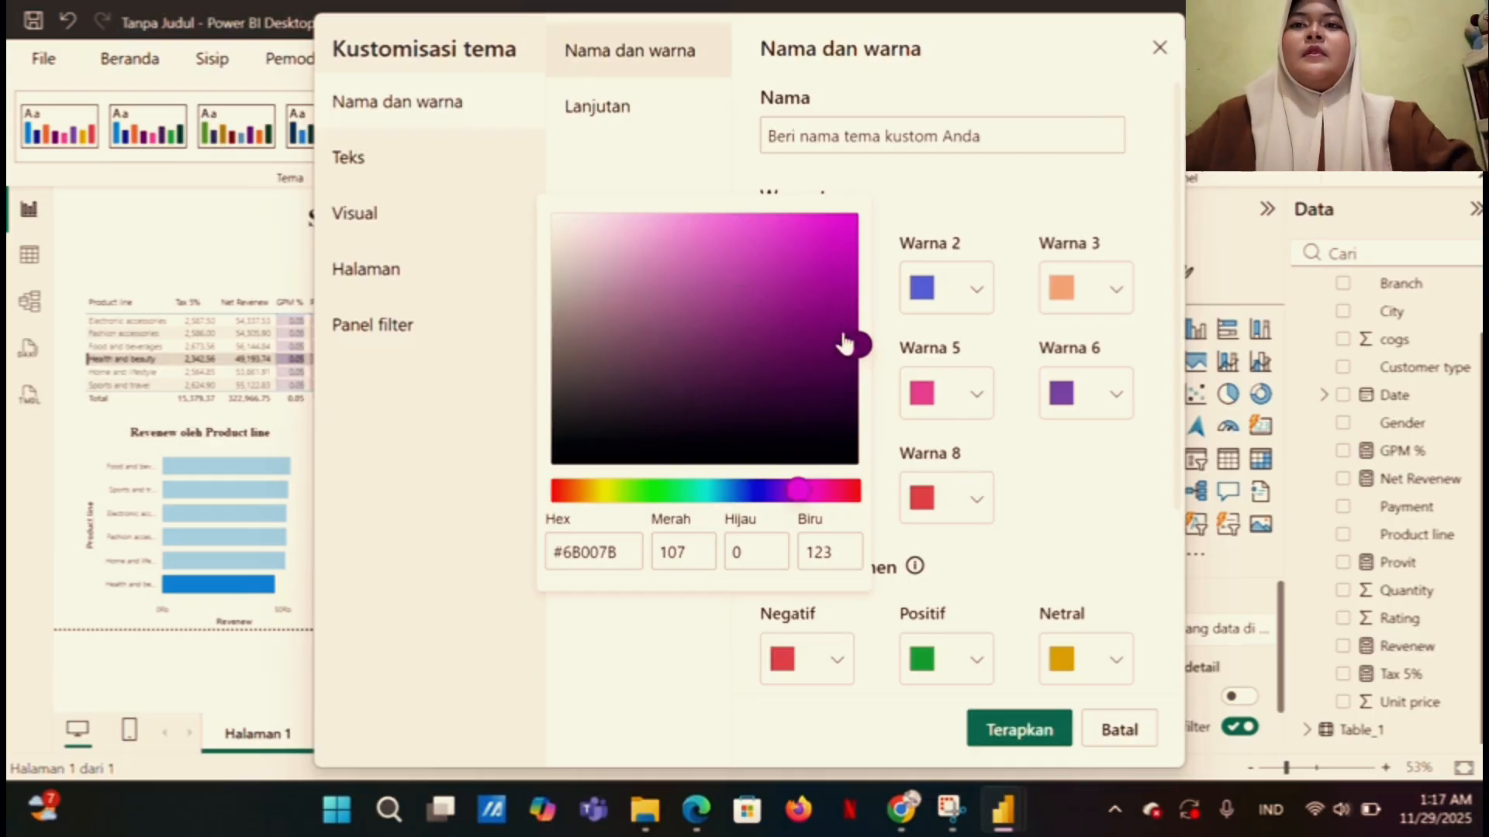
pyautogui.moveTo(743, 248); pyautogui.dragTo(735, 228)
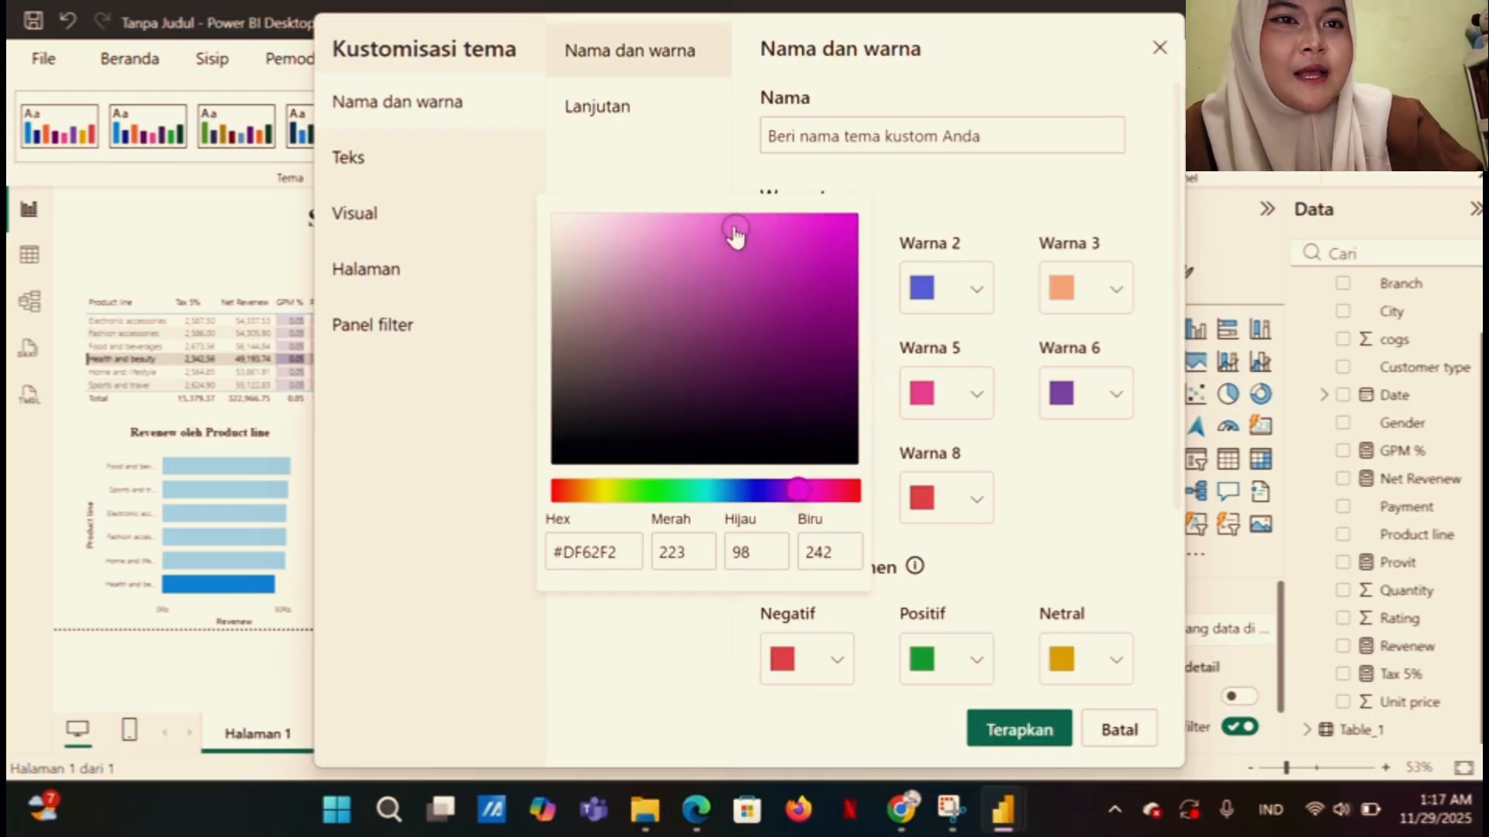
pyautogui.click(520, 312)
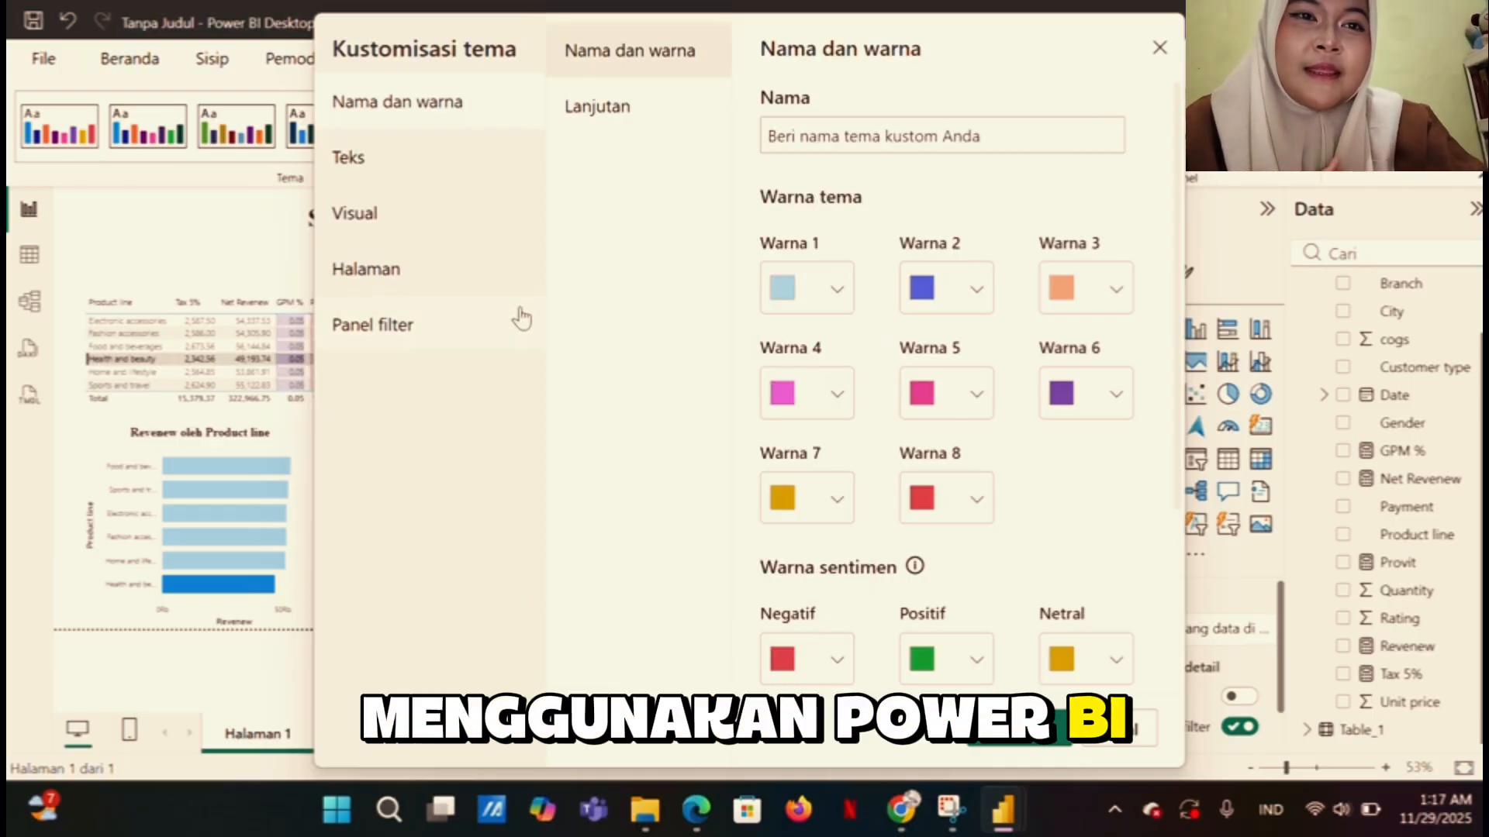
# Lighten theme colour Warna 5 to a softer pink and set Warna 6 to light purple #9677D7
pyautogui.click(975, 399)
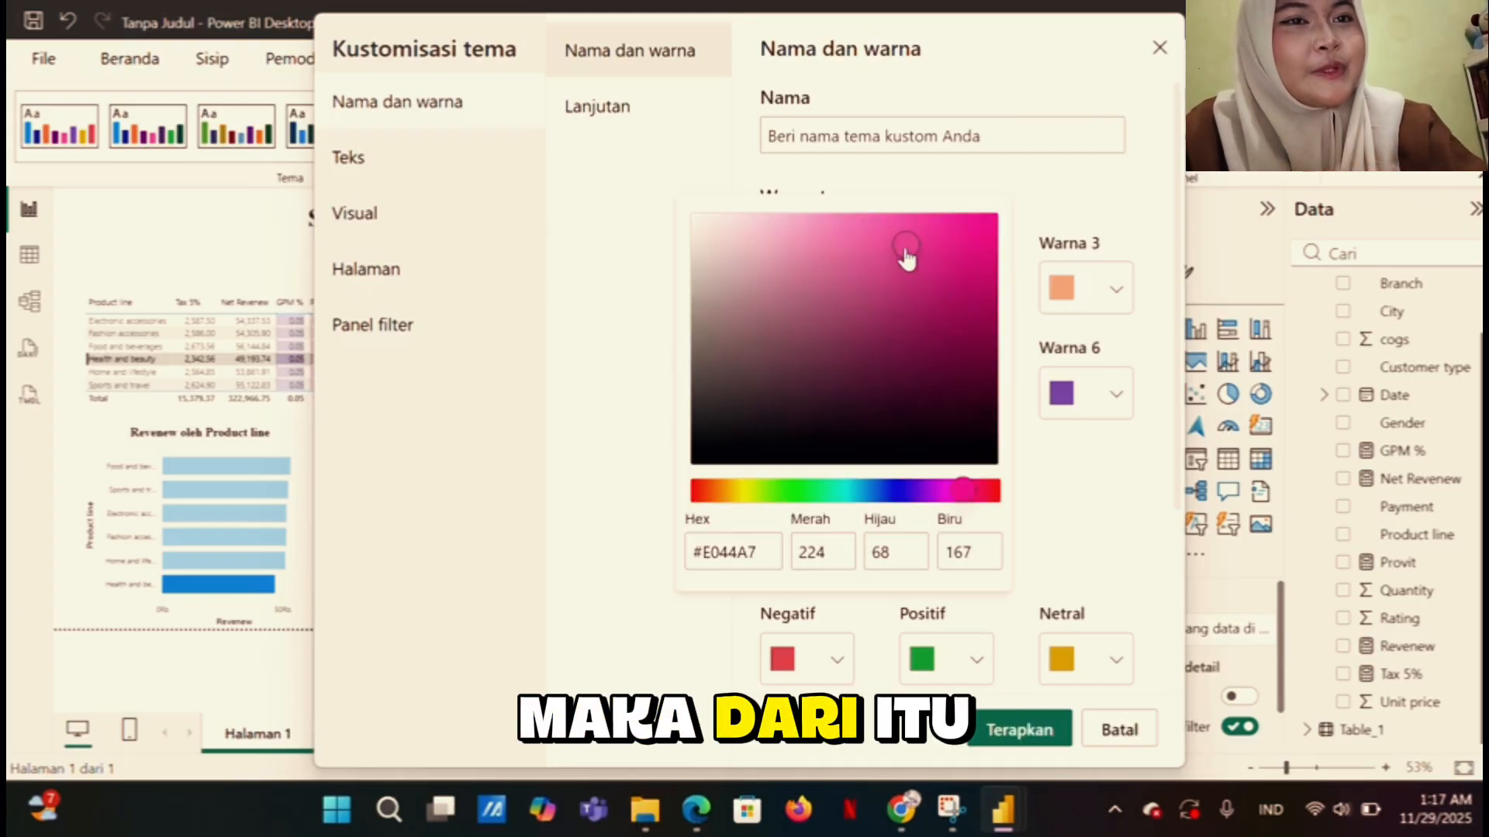
pyautogui.moveTo(915, 251); pyautogui.dragTo(857, 229)
pyautogui.click(601, 272)
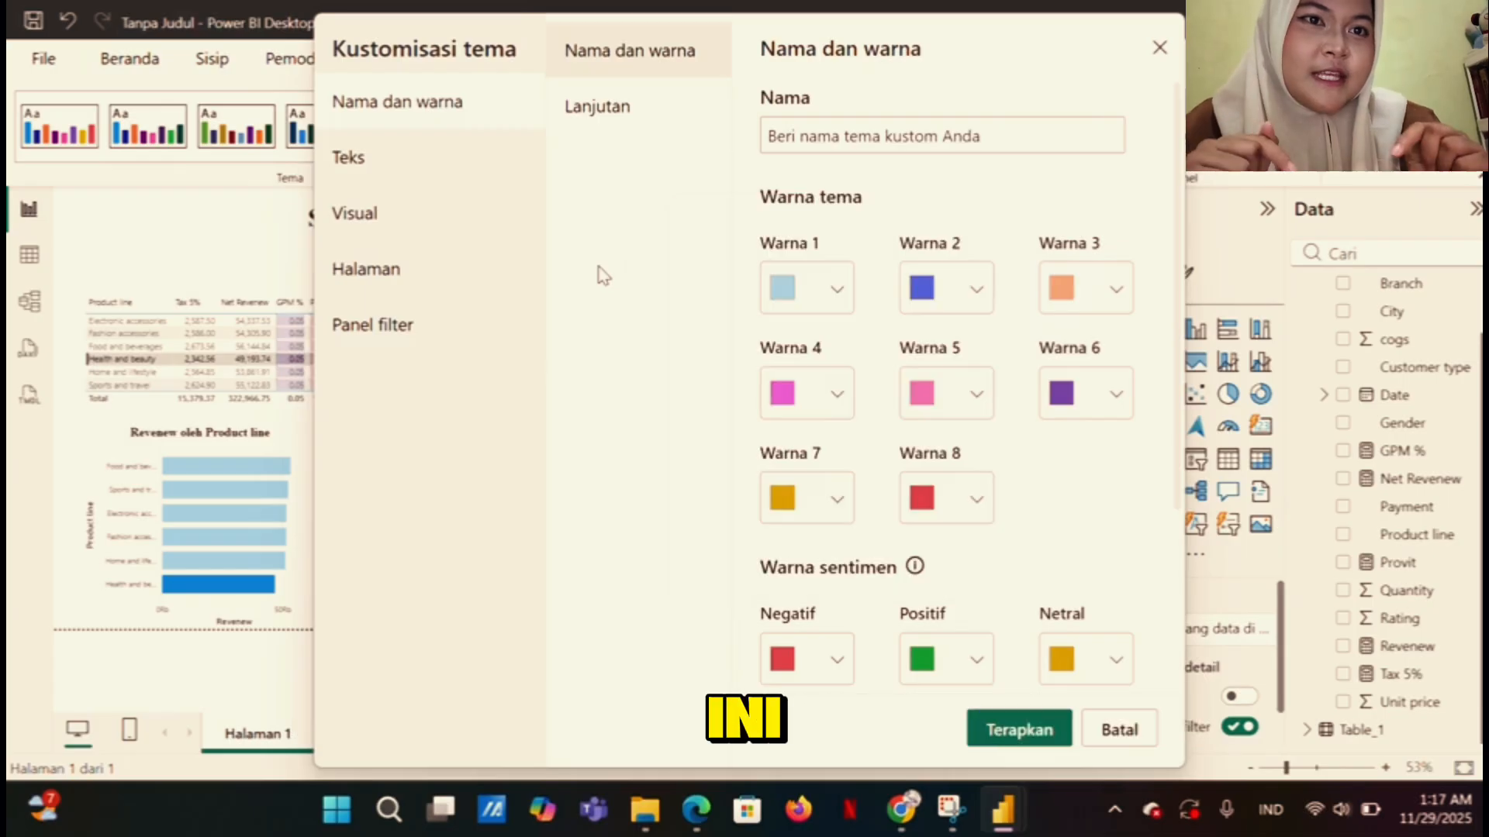
pyautogui.click(1114, 399)
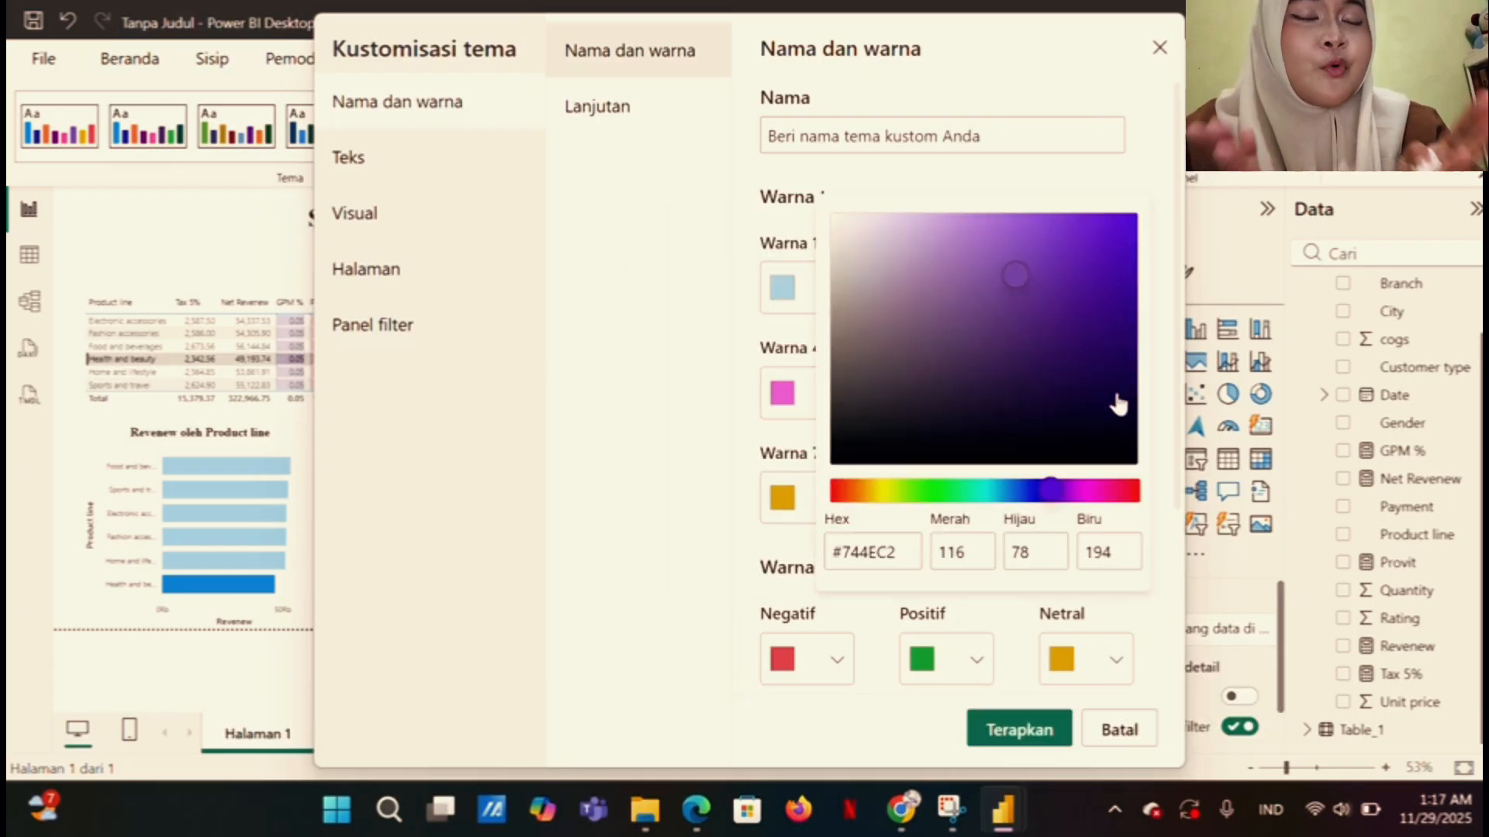
pyautogui.moveTo(1020, 287); pyautogui.dragTo(967, 255)
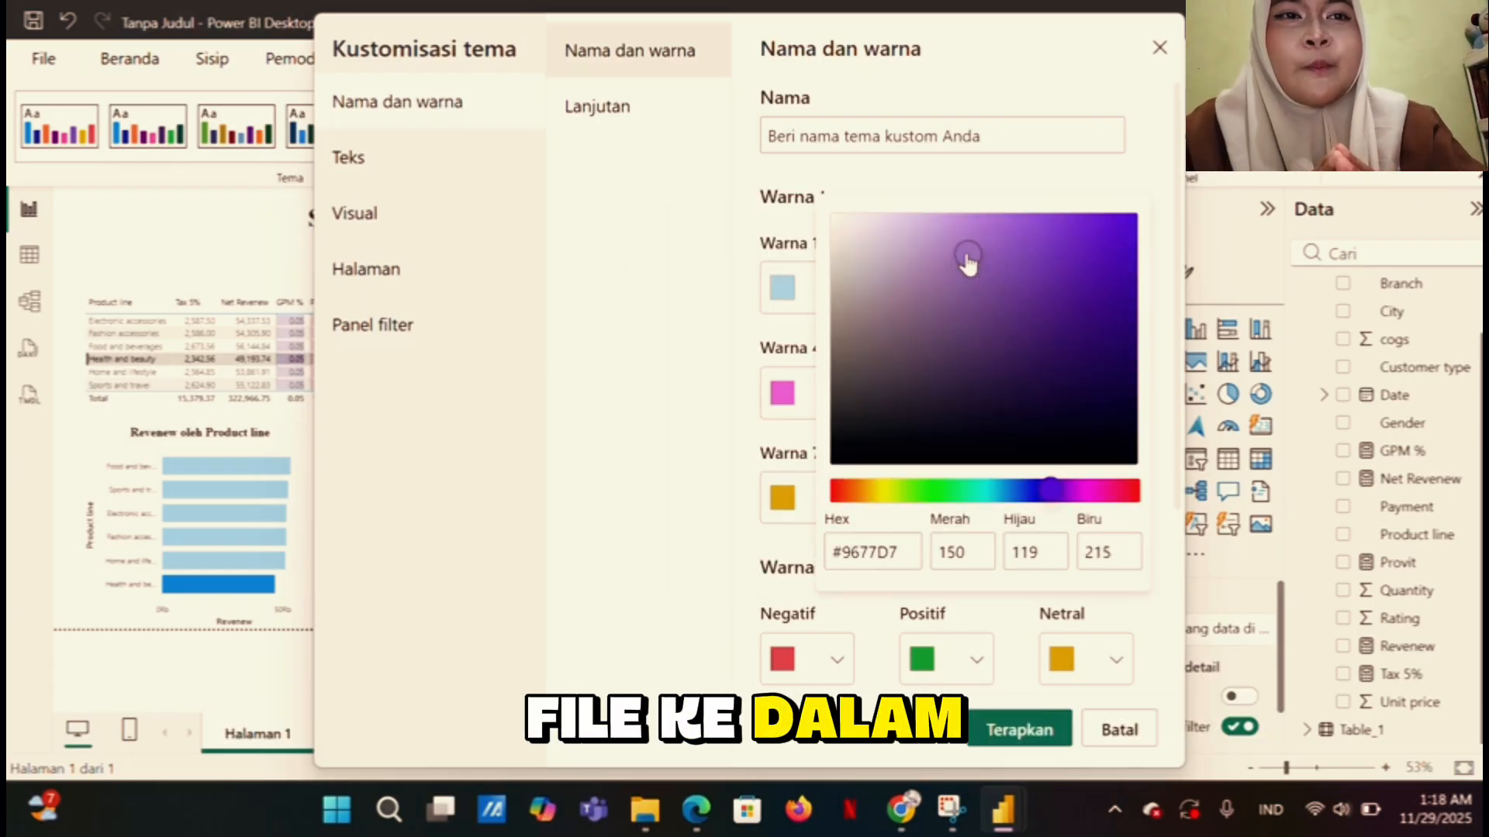
pyautogui.click(624, 341)
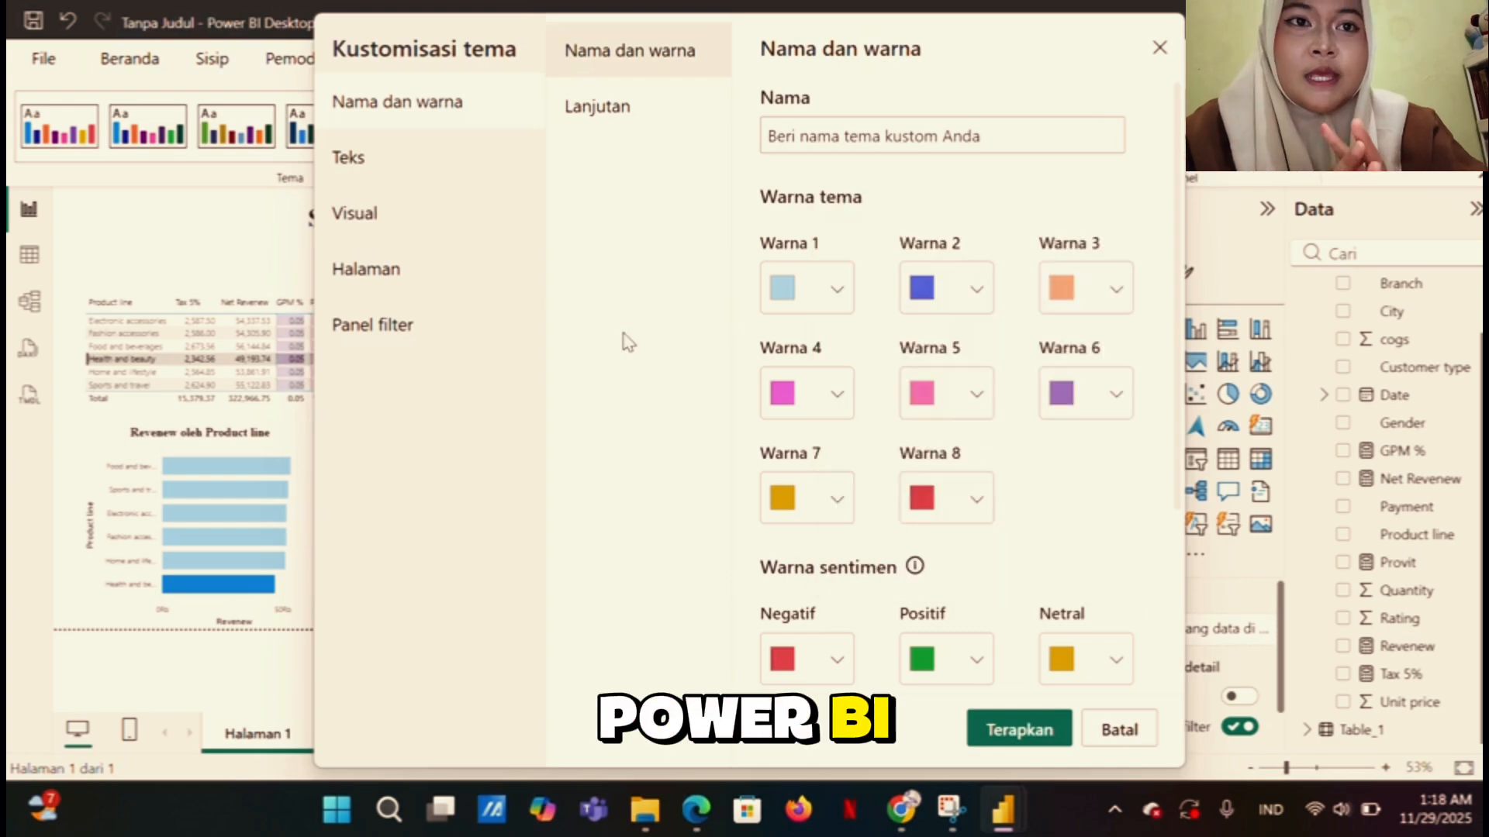
# Set theme colour Warna 7 to soft yellow #E7CF5E and Warna 8 to light red #EE838B
pyautogui.click(839, 500)
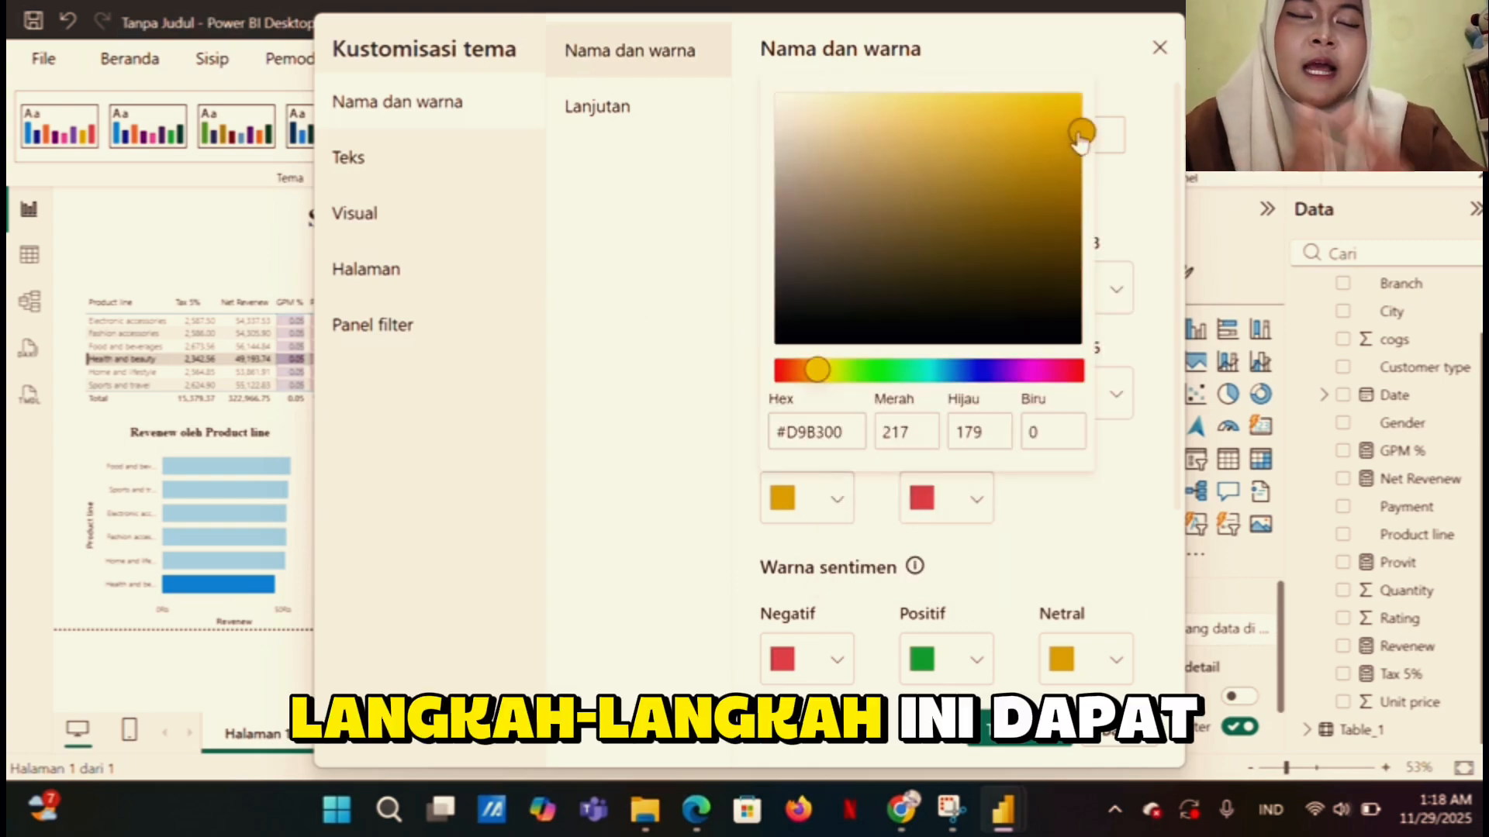
pyautogui.moveTo(1076, 140); pyautogui.dragTo(957, 120)
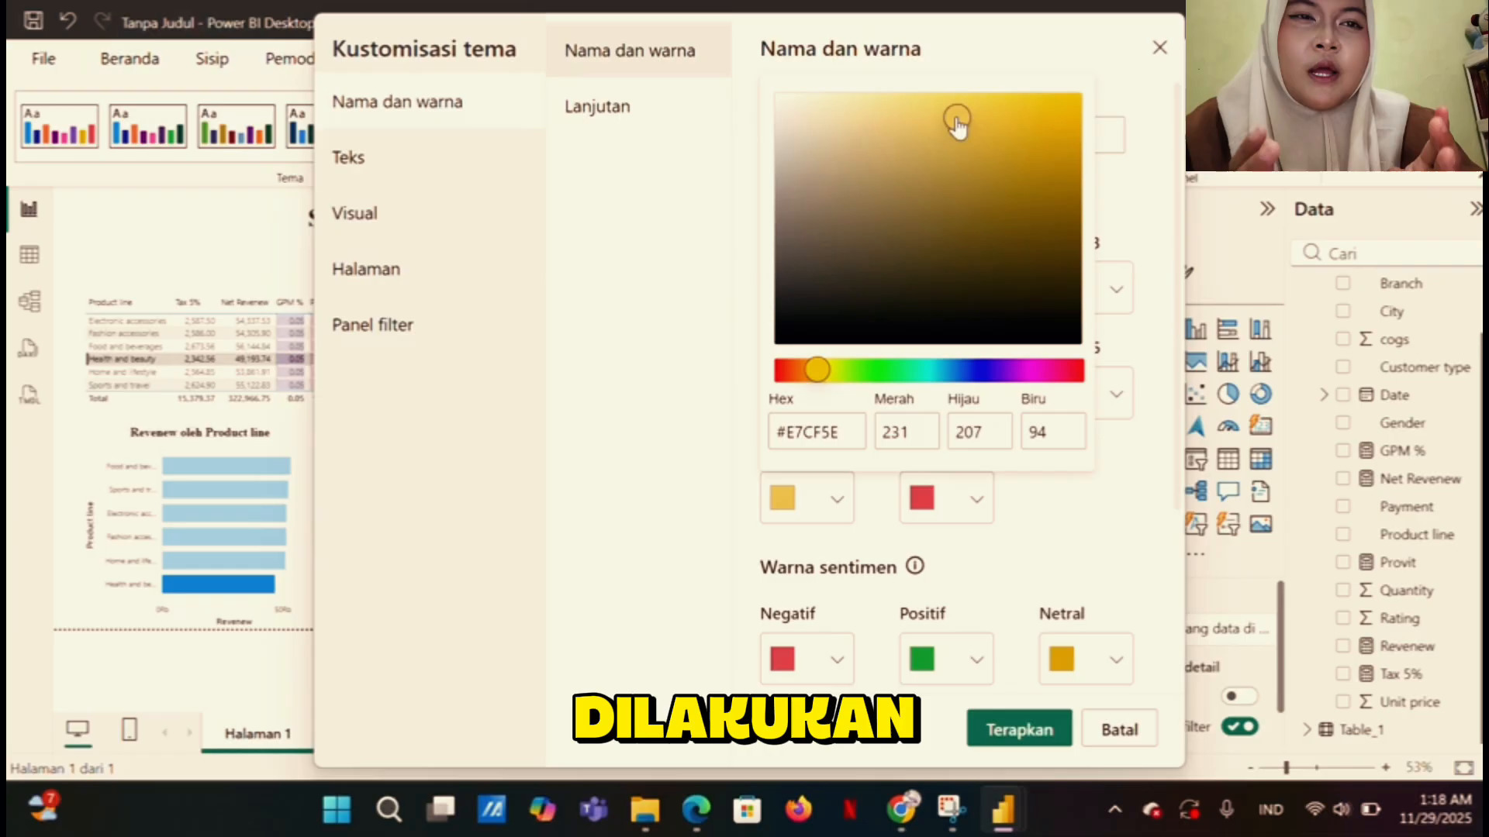
pyautogui.click(663, 235)
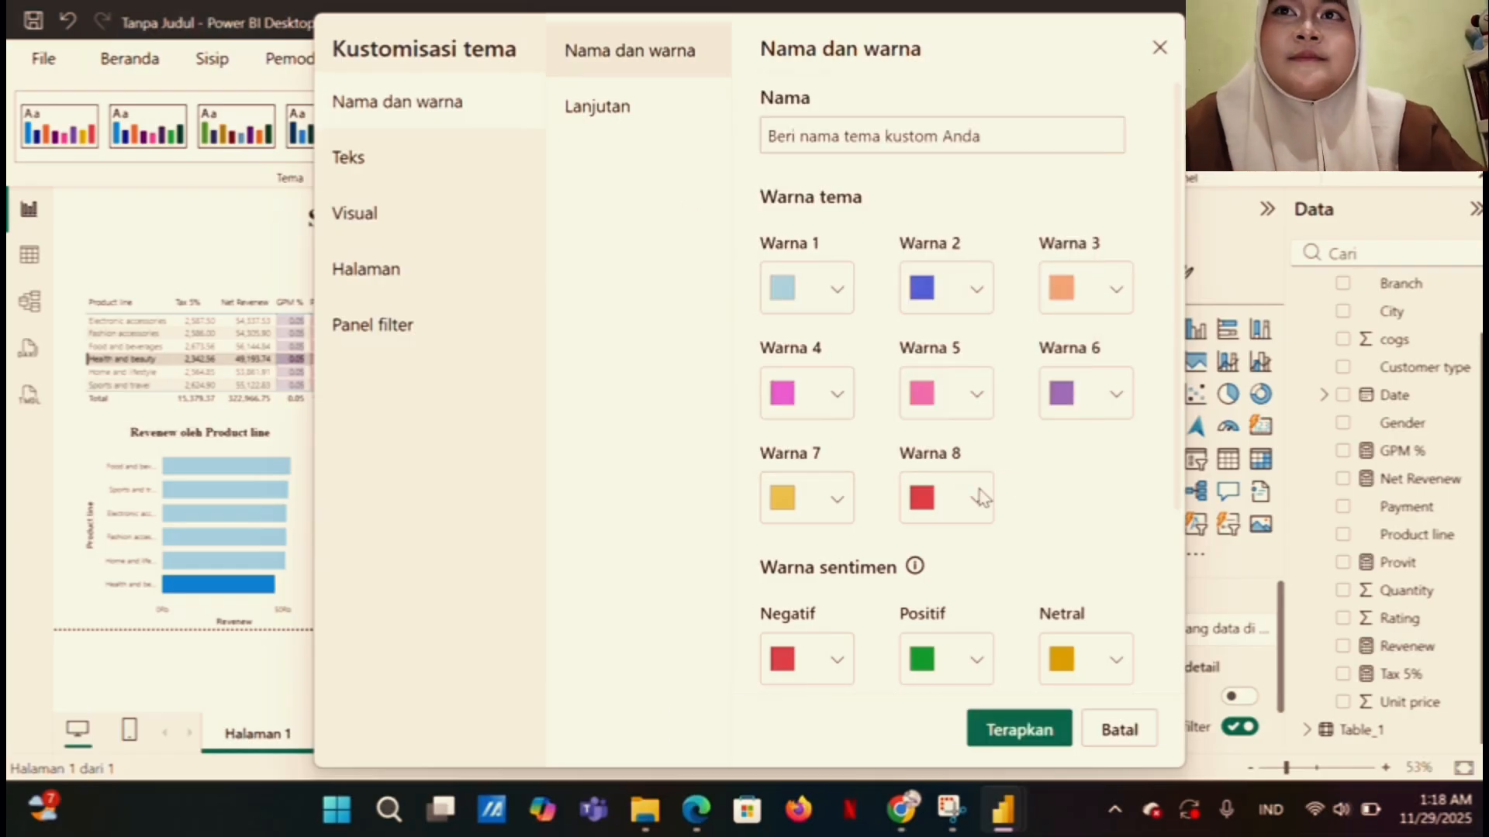
pyautogui.click(978, 497)
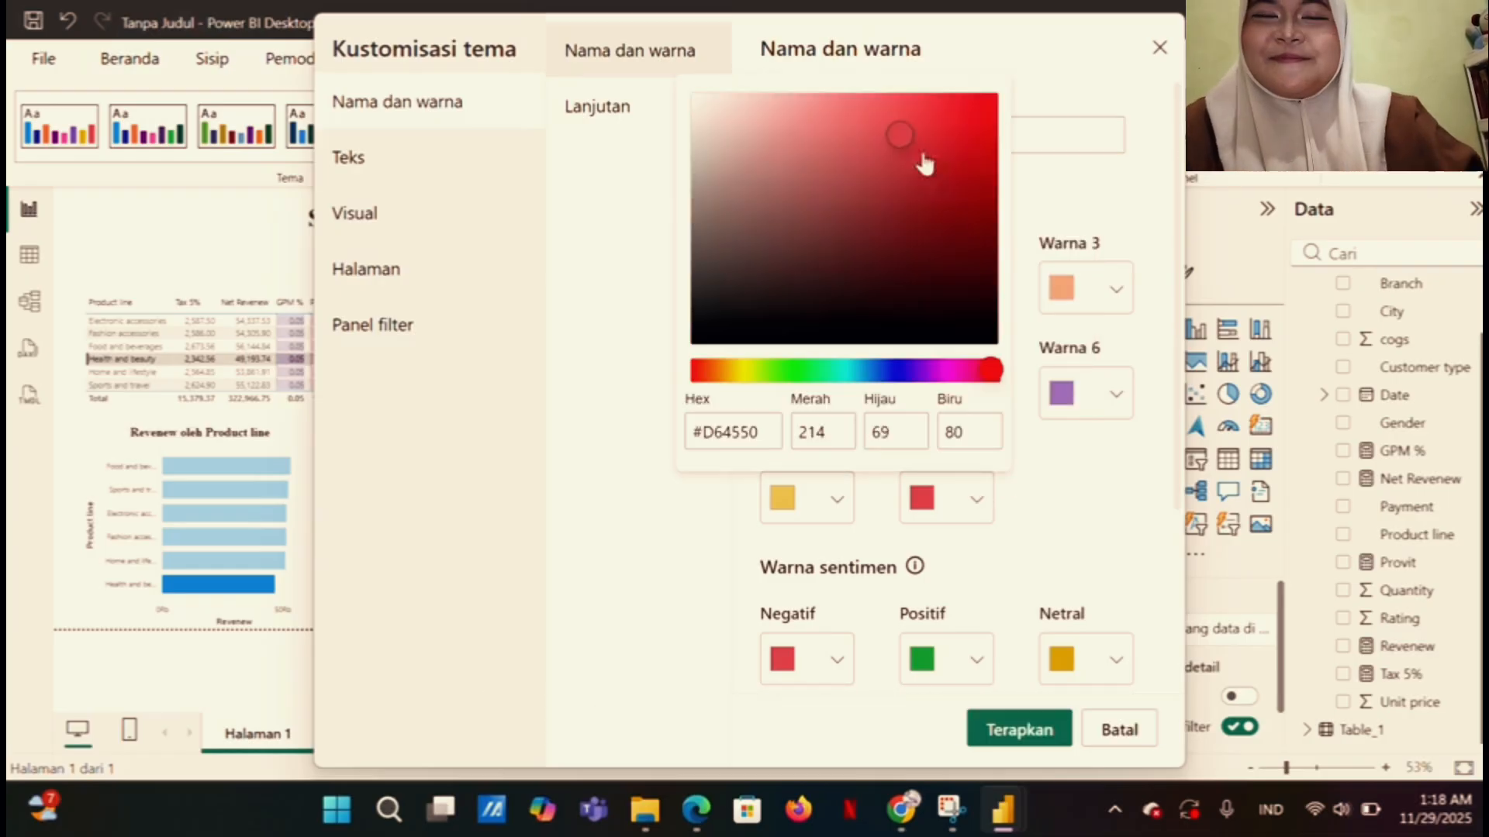
pyautogui.moveTo(909, 138); pyautogui.dragTo(830, 119)
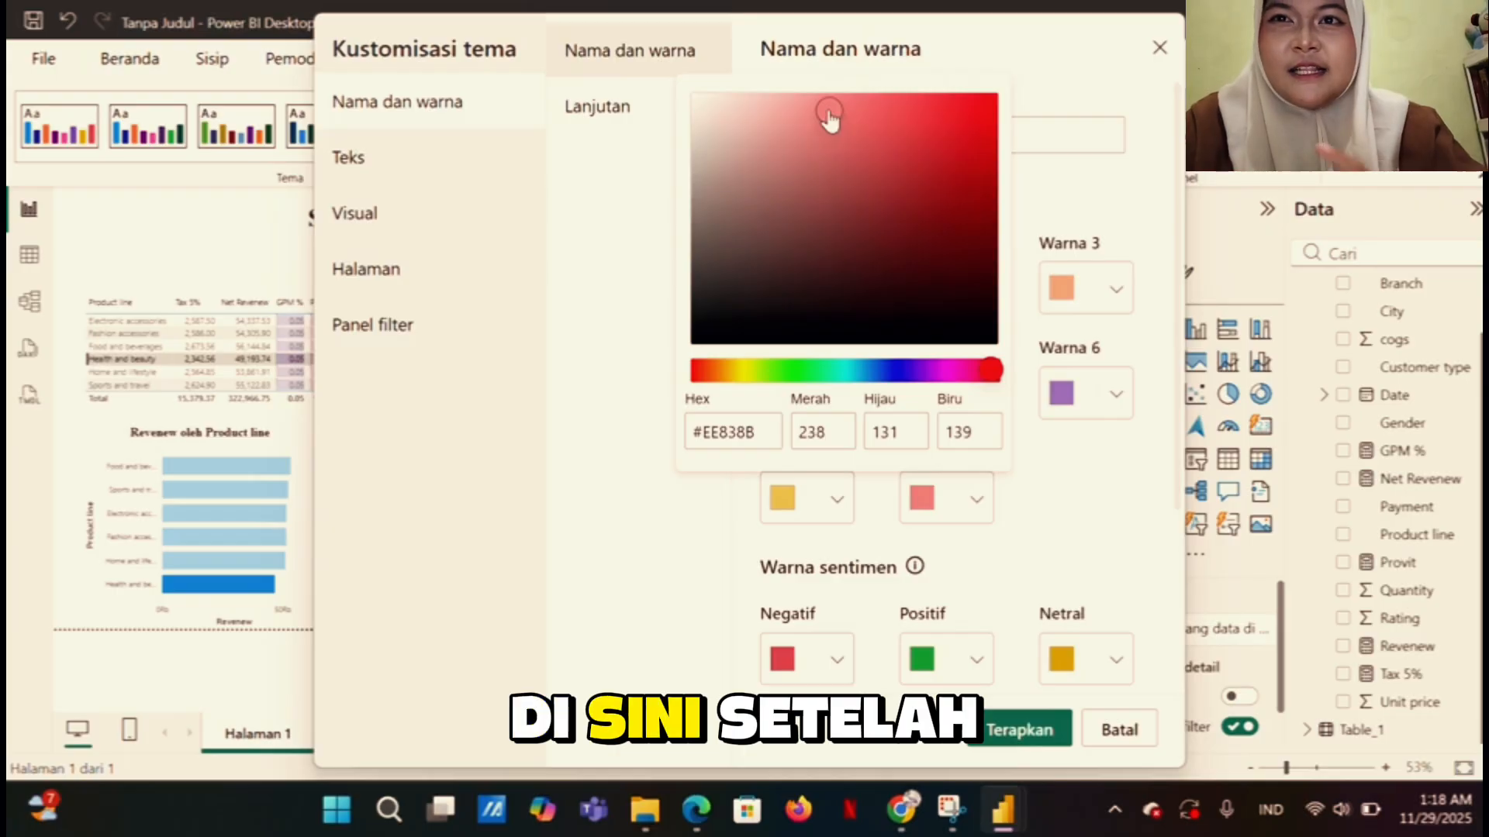
pyautogui.click(619, 217)
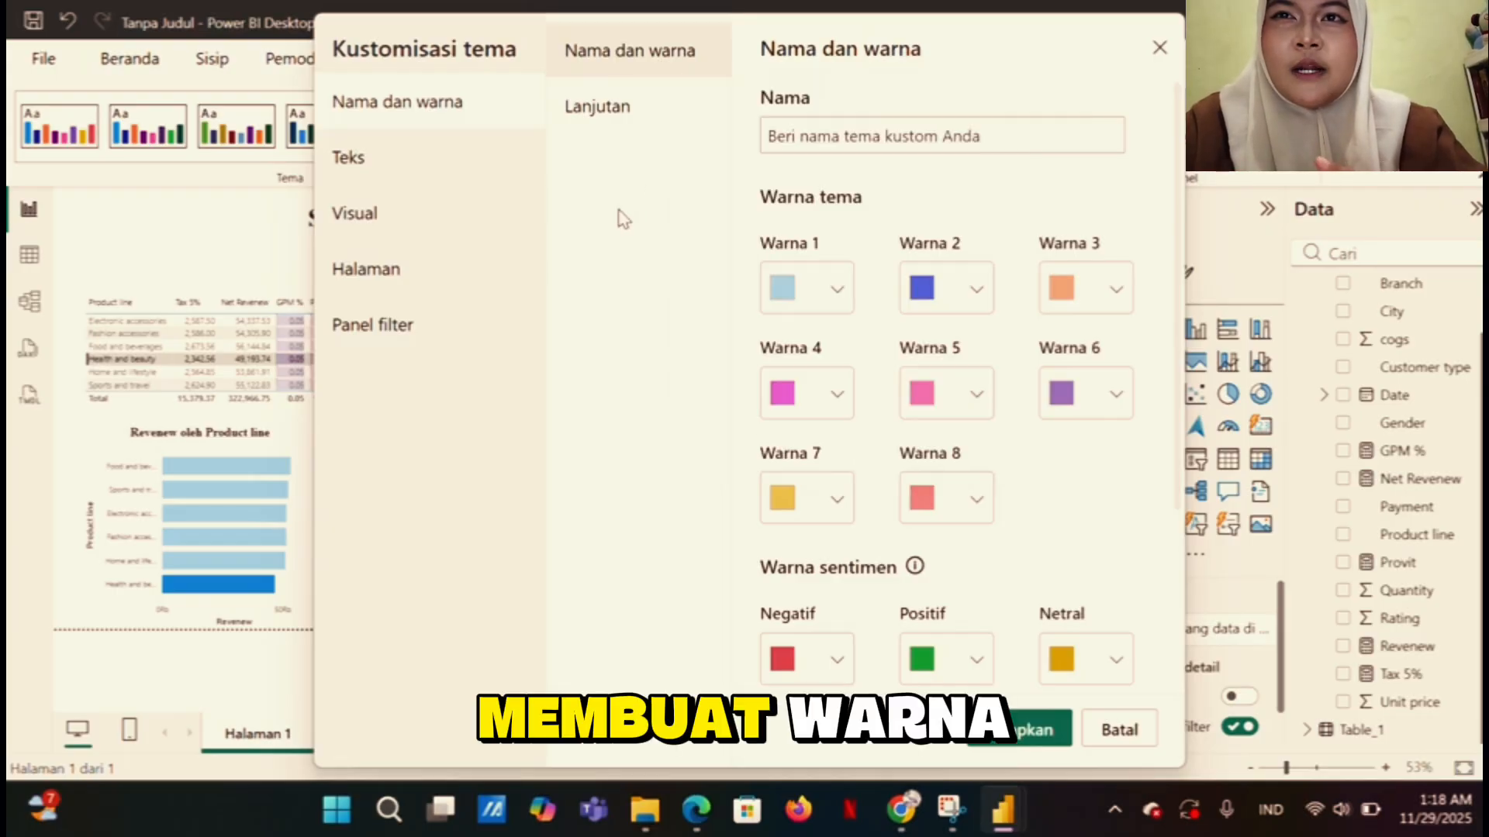
# Set the sentiment colours Negatif to muted red #B4505A and Positif to light green #8AFFA8
pyautogui.click(839, 661)
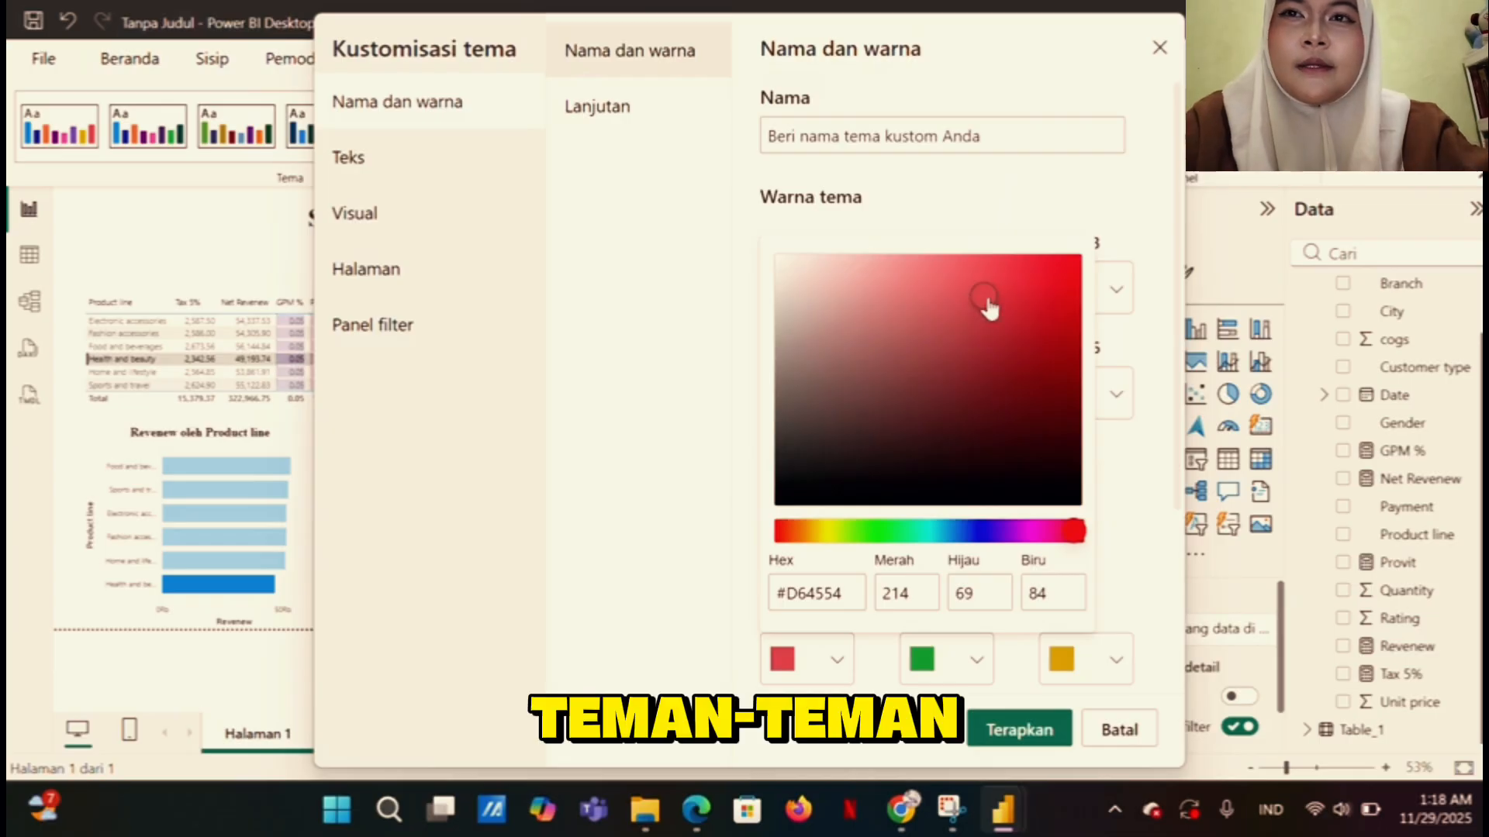
pyautogui.moveTo(959, 340); pyautogui.dragTo(947, 338)
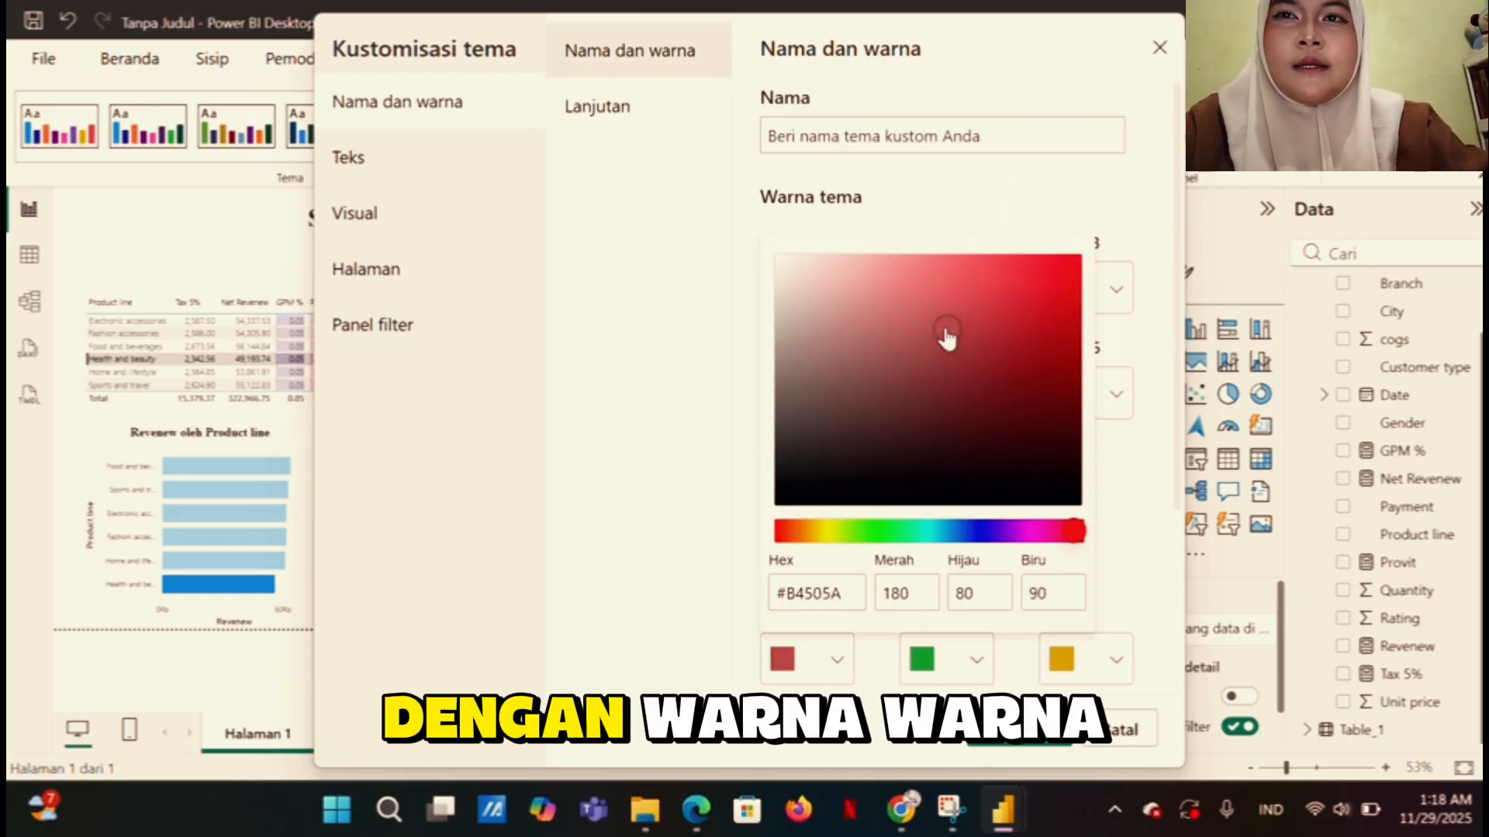
pyautogui.click(684, 424)
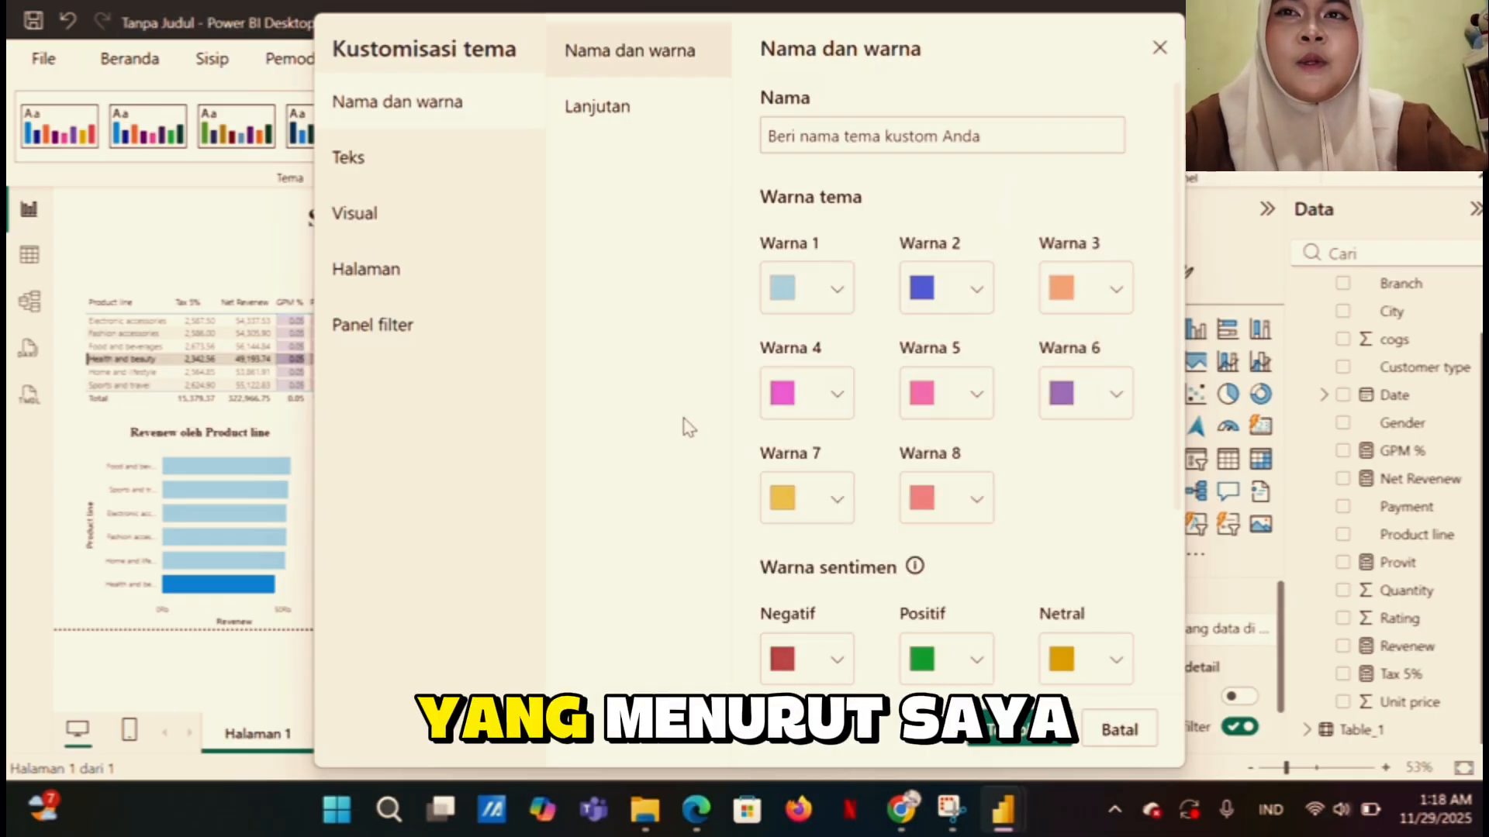
pyautogui.click(973, 661)
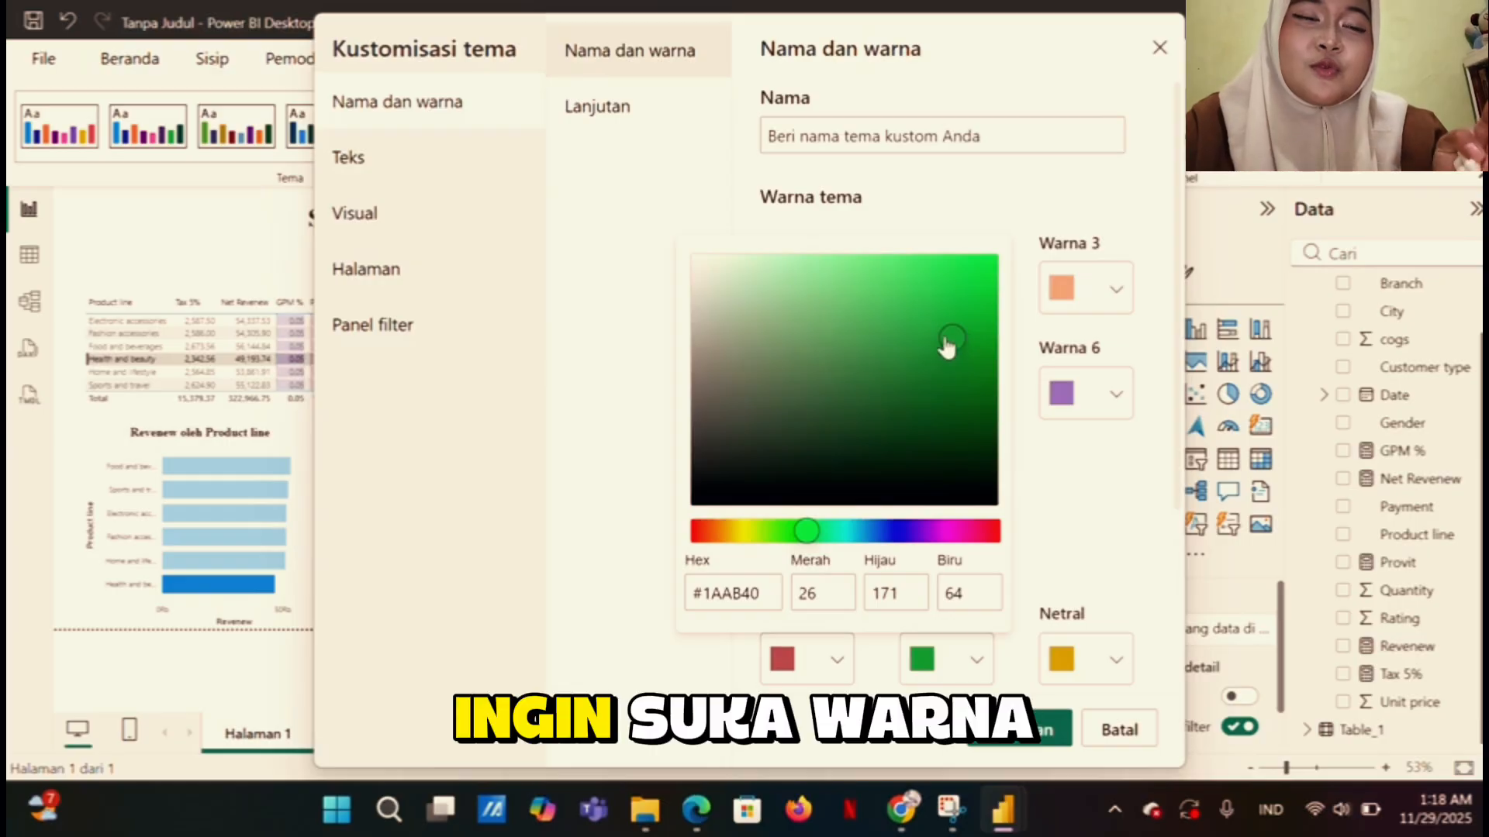
pyautogui.moveTo(947, 345); pyautogui.dragTo(834, 243)
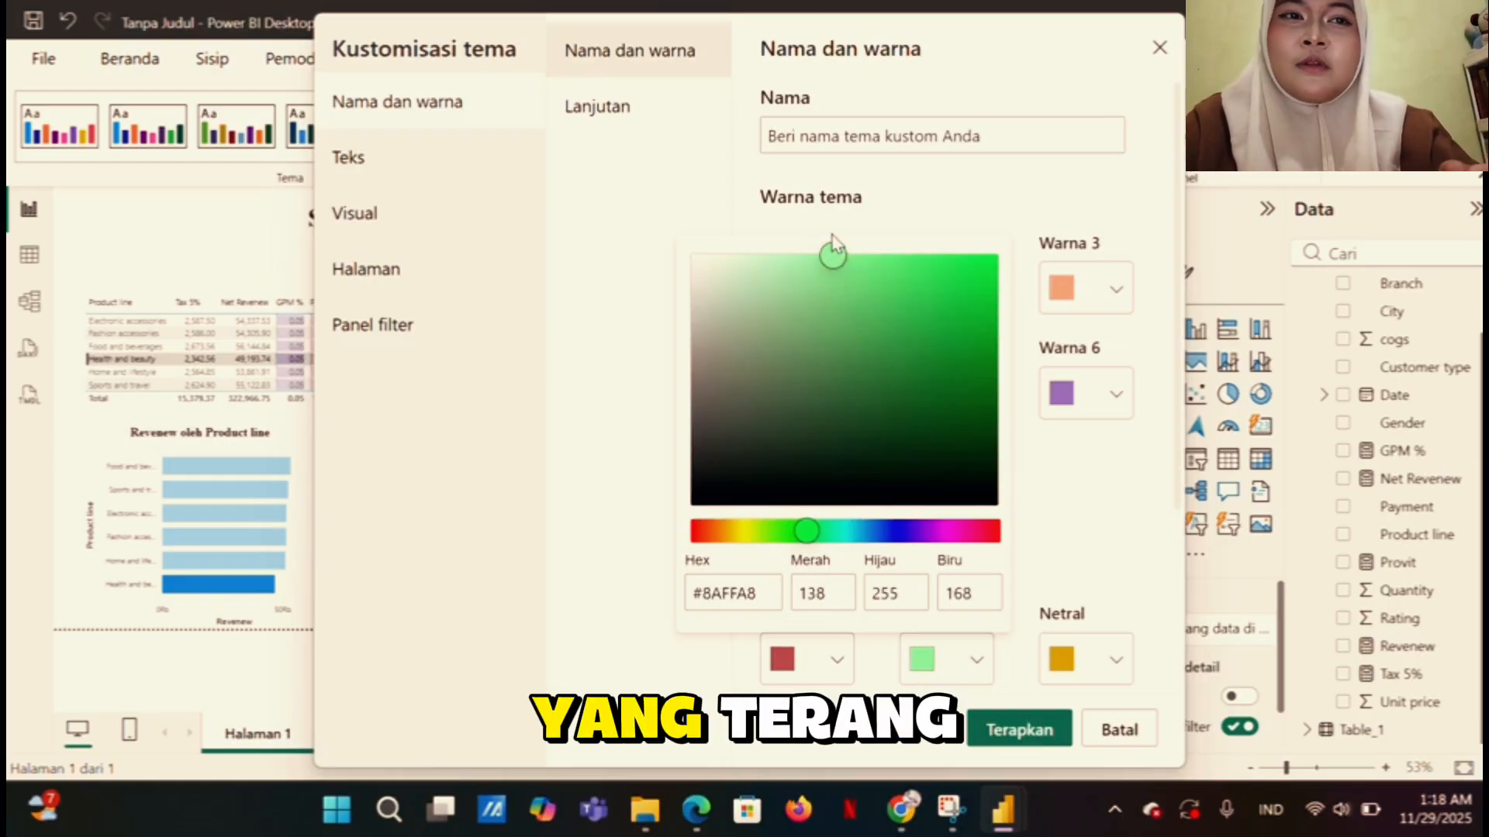
pyautogui.click(615, 329)
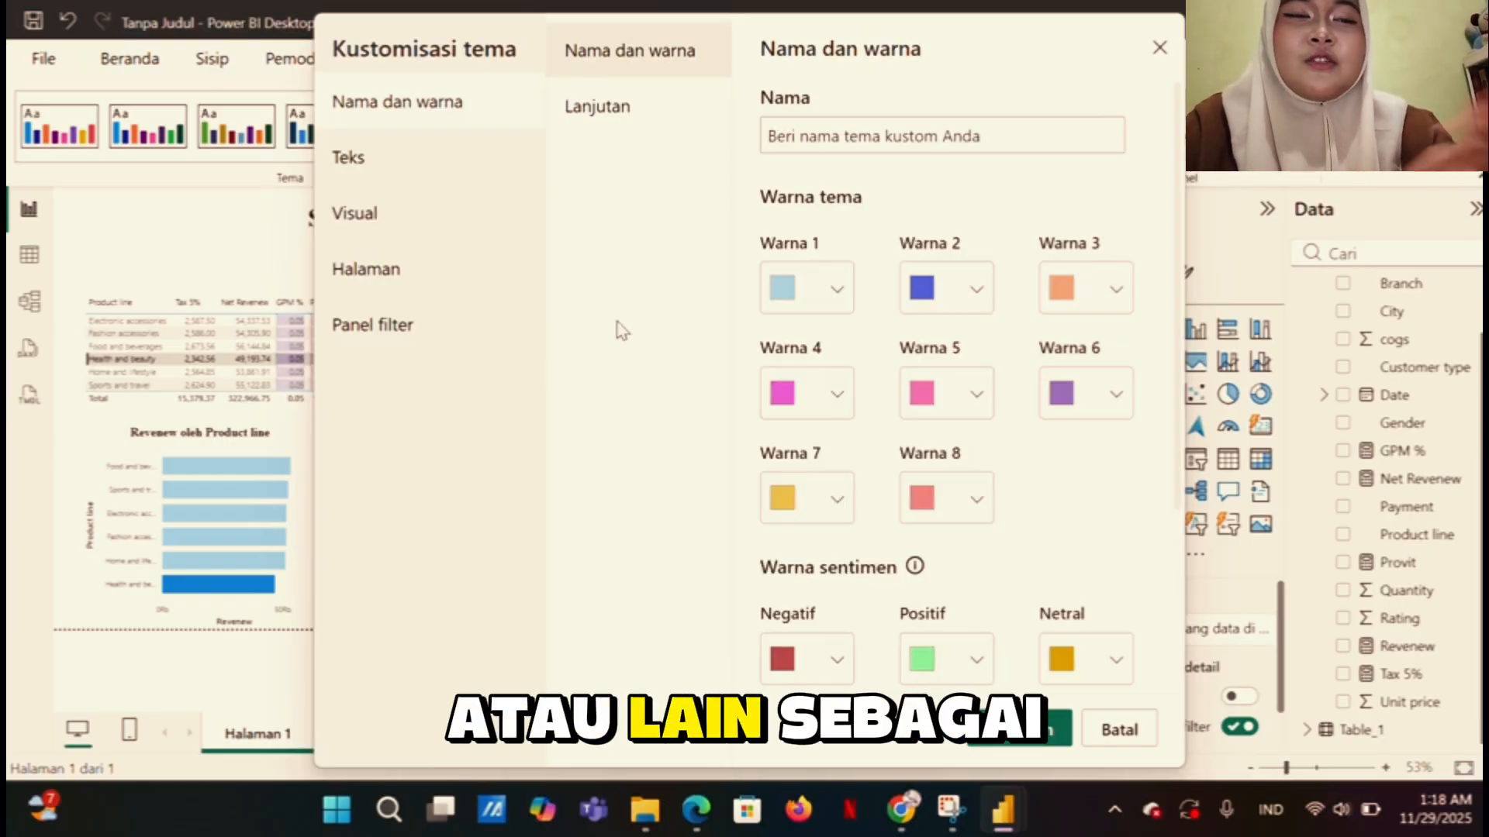
# Set the Netral sentiment colour to soft yellow #F6DF76 and apply the customised theme to the report
pyautogui.click(1114, 663)
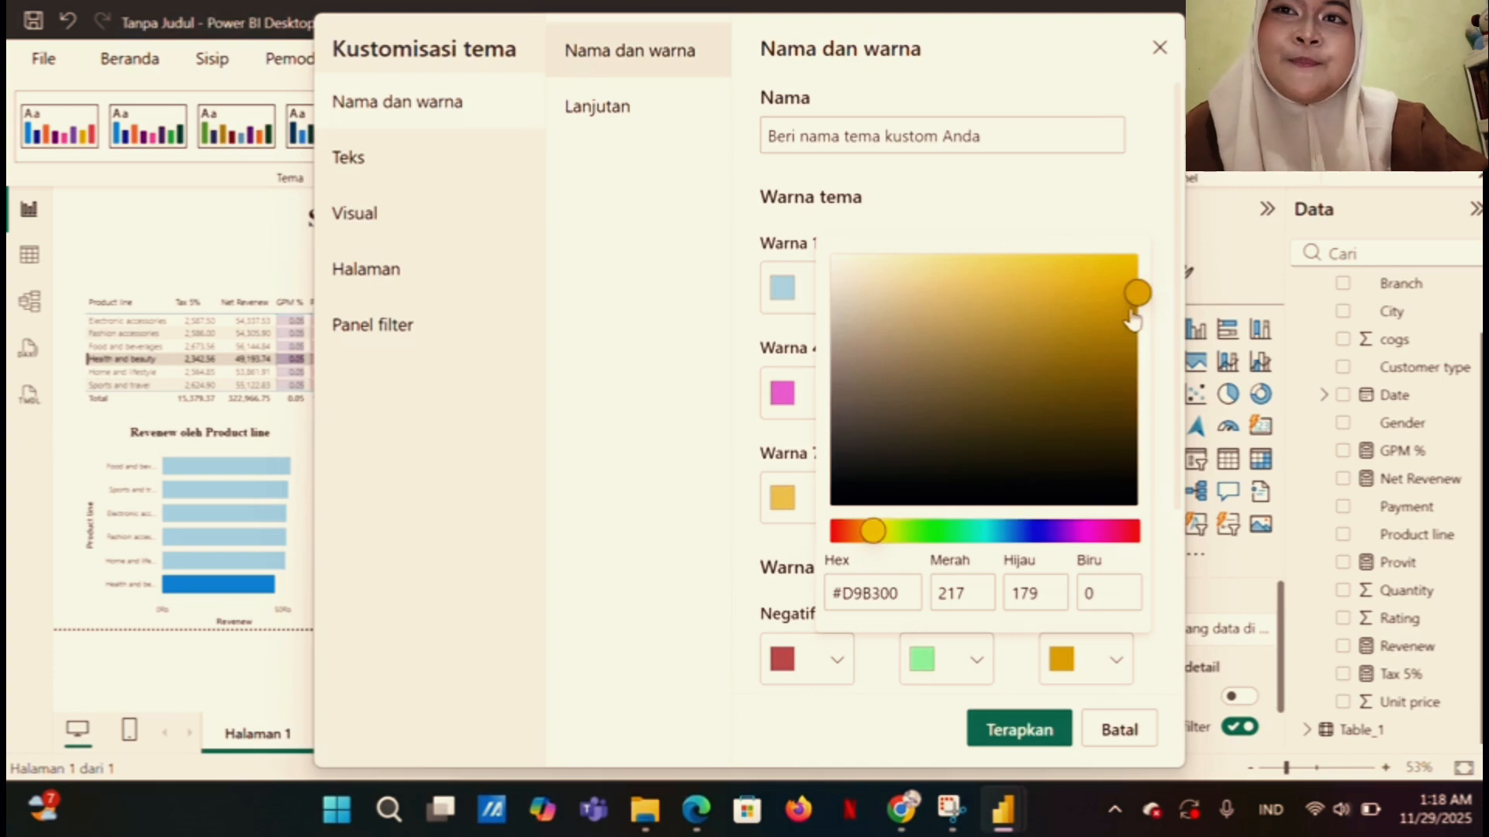
pyautogui.moveTo(1137, 295); pyautogui.dragTo(990, 267)
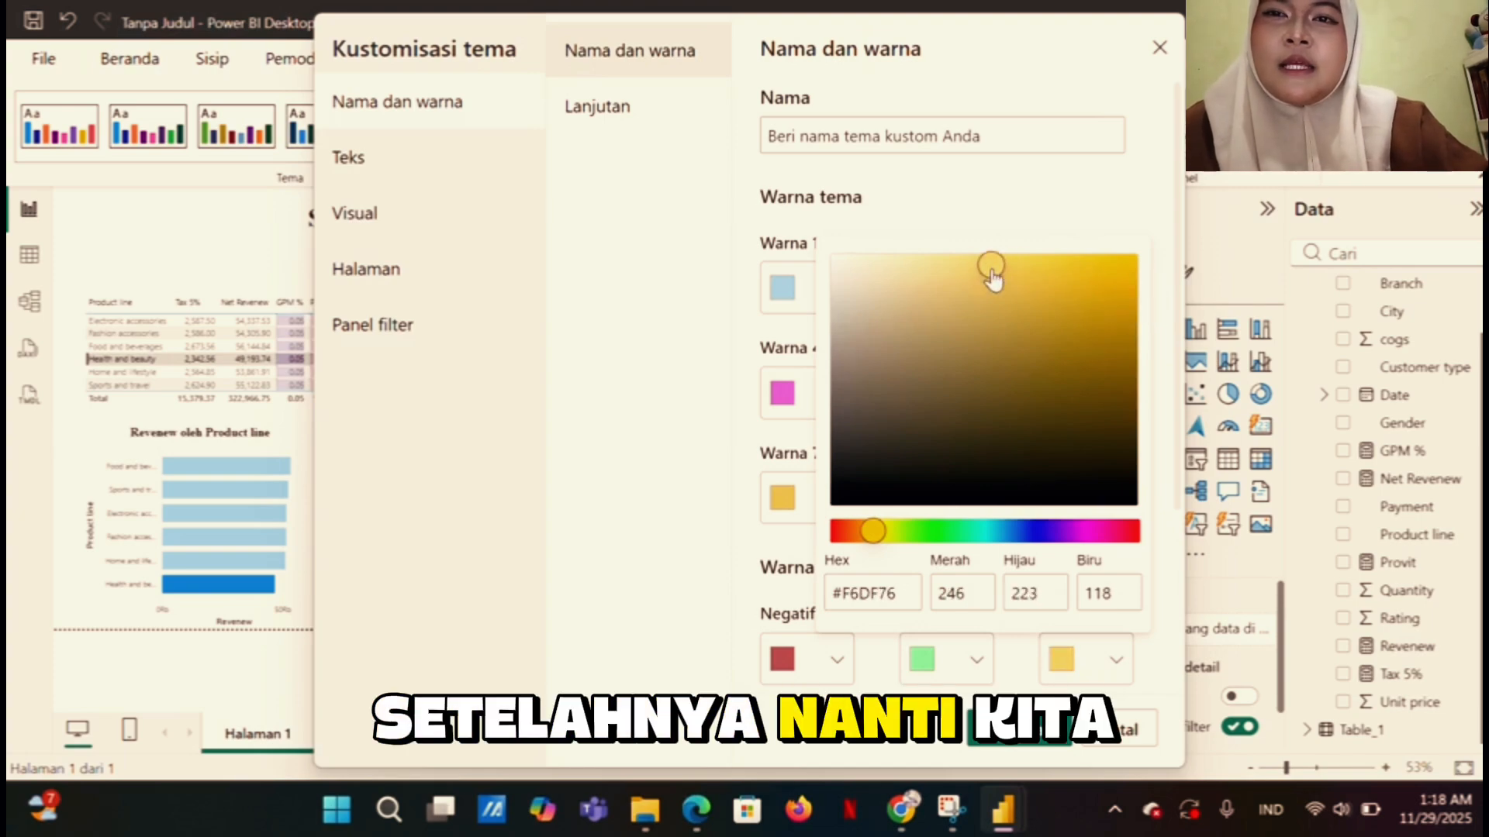
pyautogui.click(690, 748)
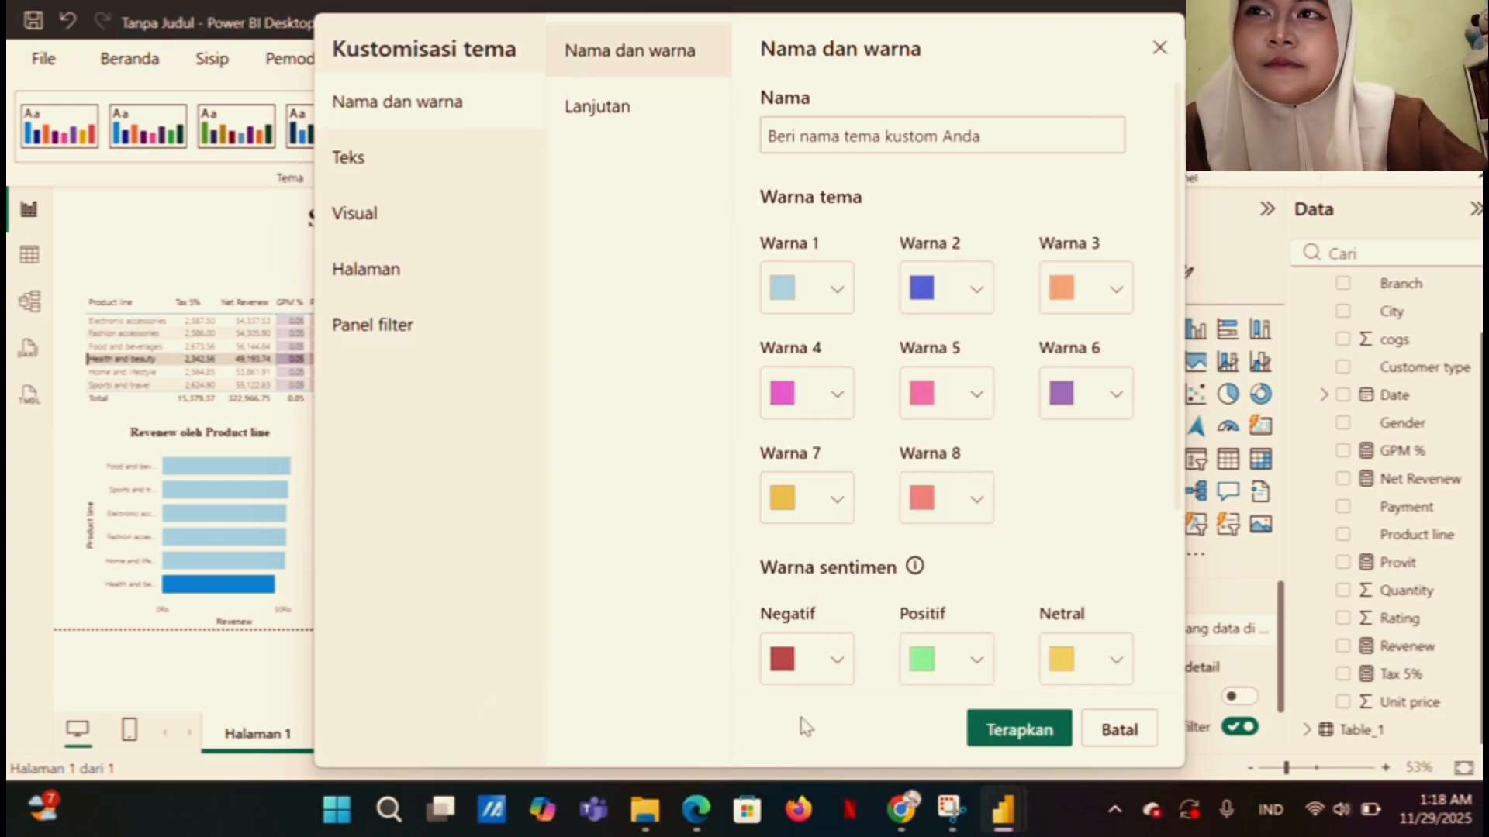
pyautogui.click(1021, 733)
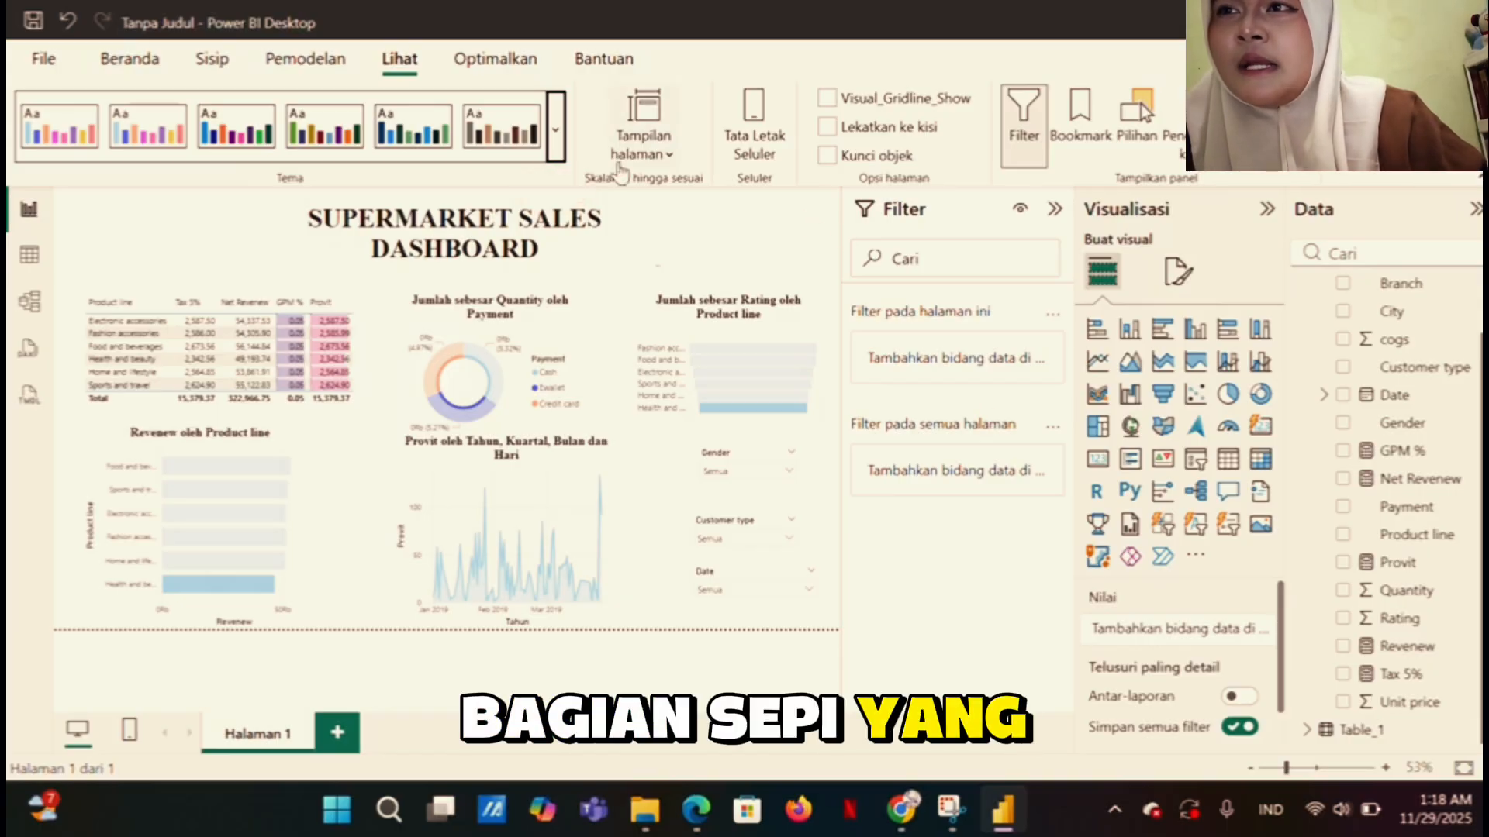
# View the online Power BI themes gallery, and return to the report in Power BI Desktop
pyautogui.click(557, 132)
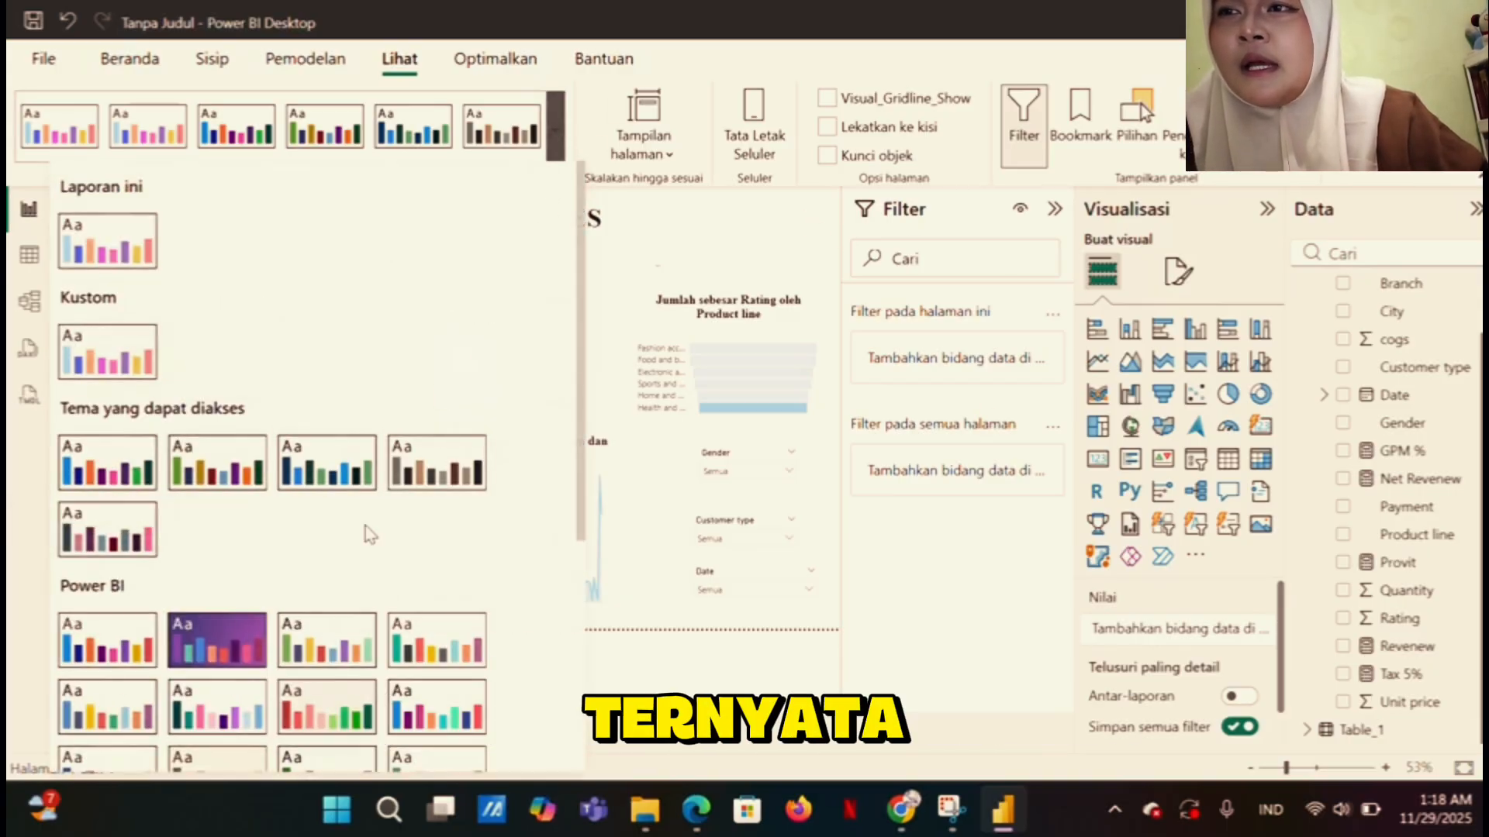
pyautogui.scroll(-5, 368, 535)
pyautogui.scroll(-1, 367, 535)
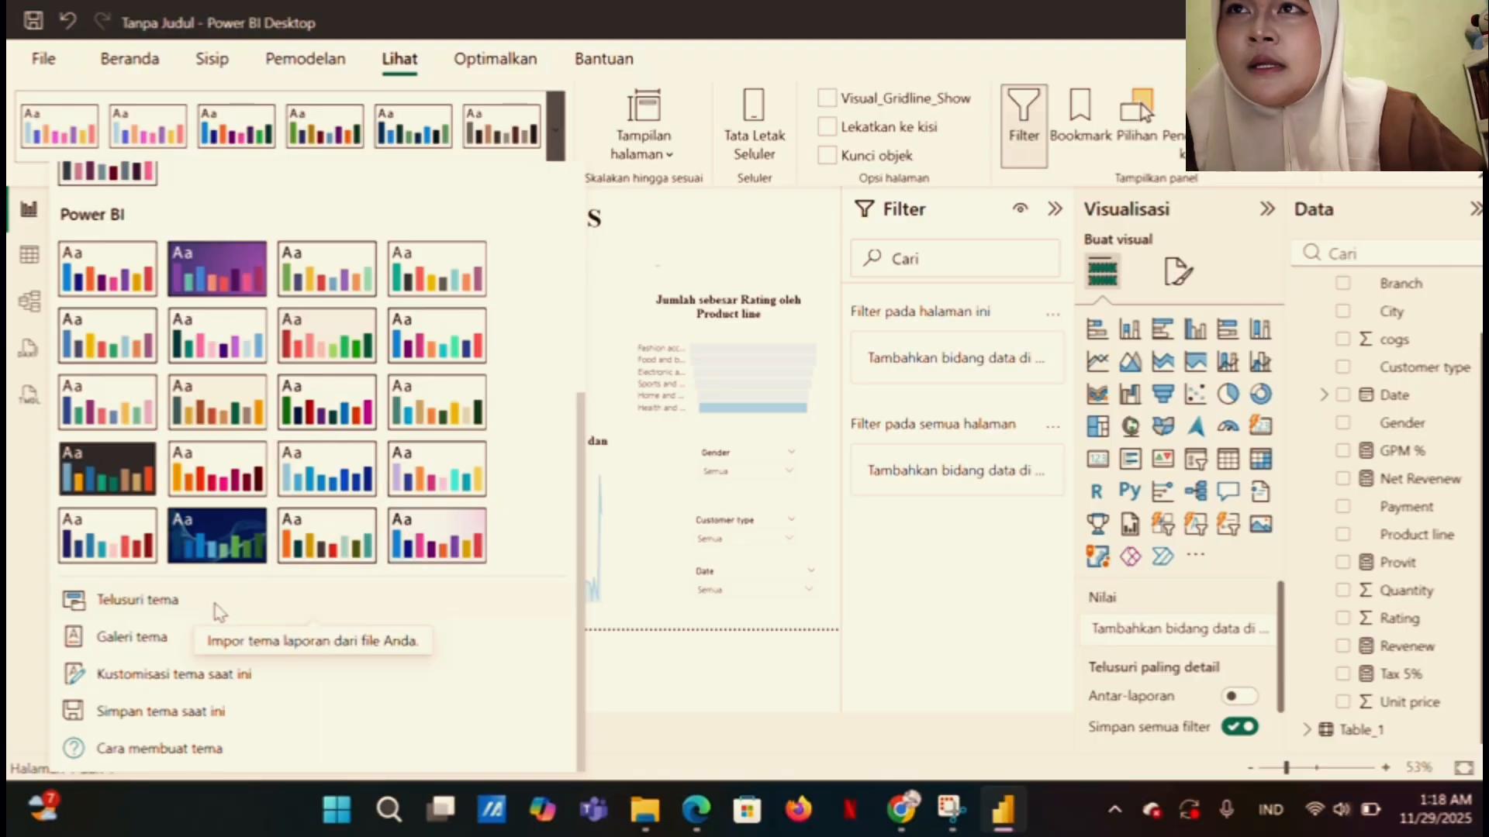
pyautogui.click(132, 637)
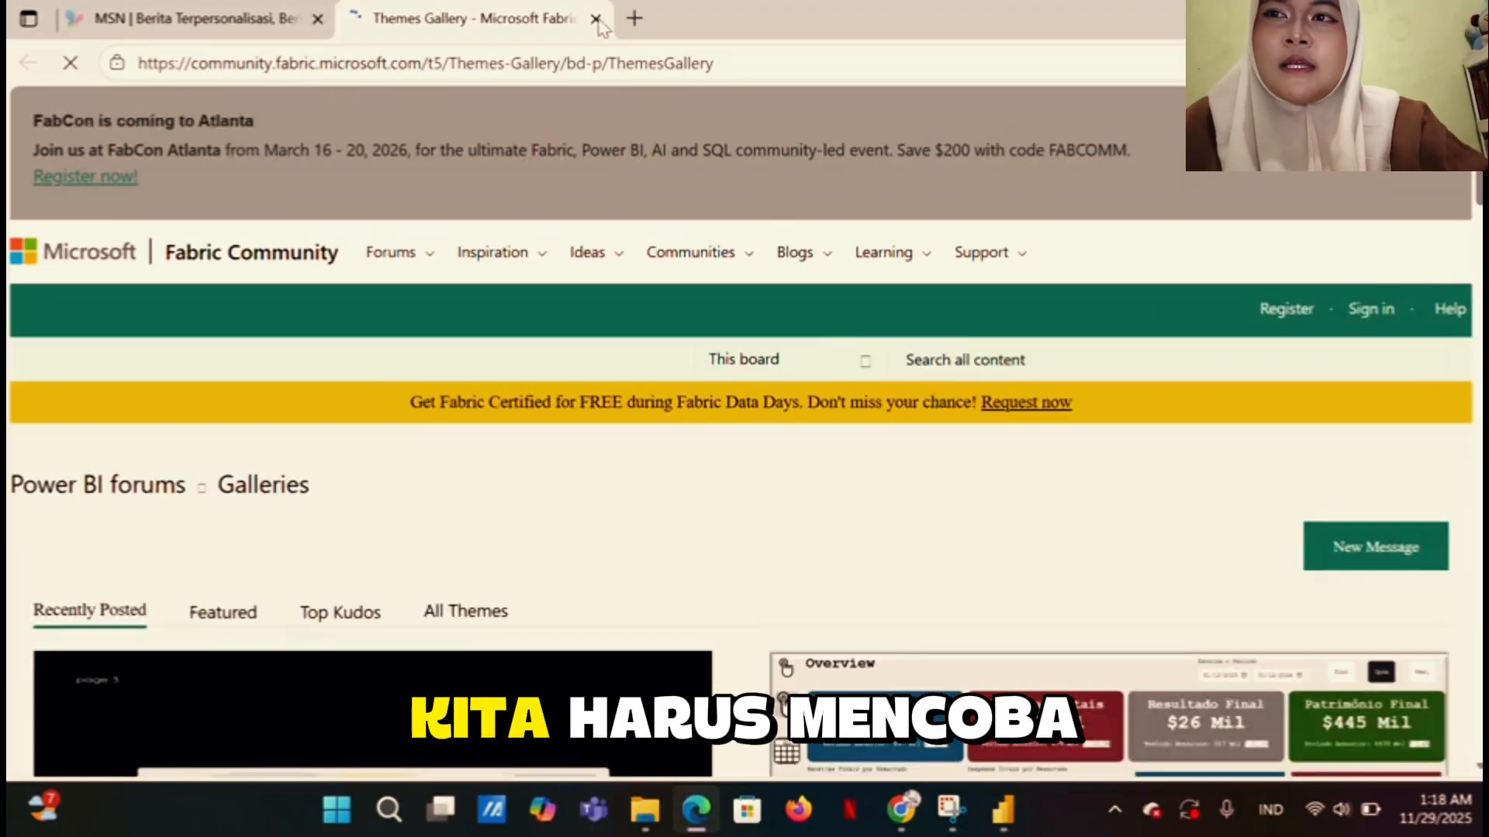
pyautogui.click(1001, 812)
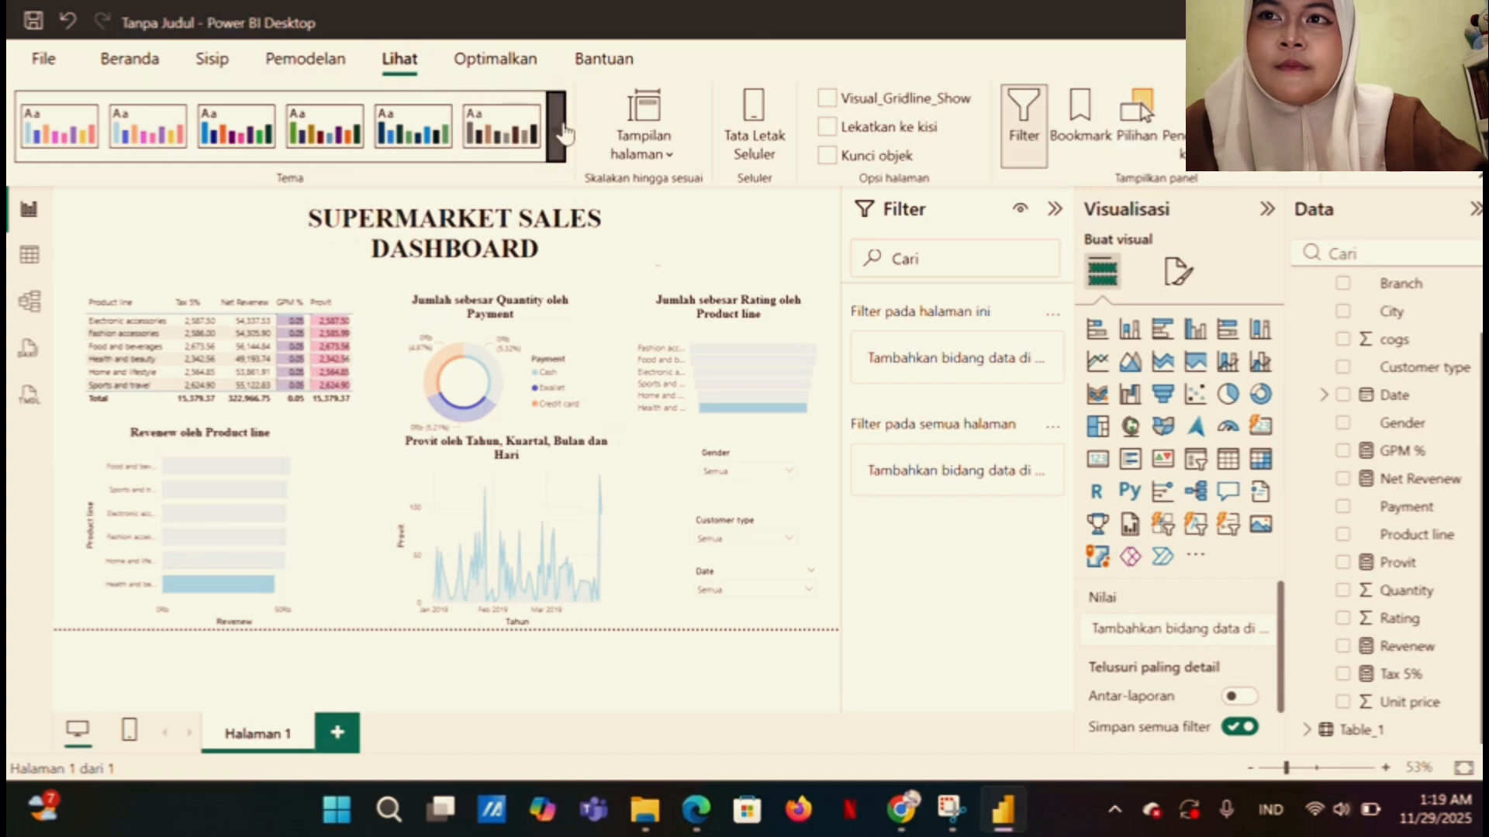
# Open the file browser for importing a report theme
pyautogui.click(562, 130)
pyautogui.scroll(-5, 434, 607)
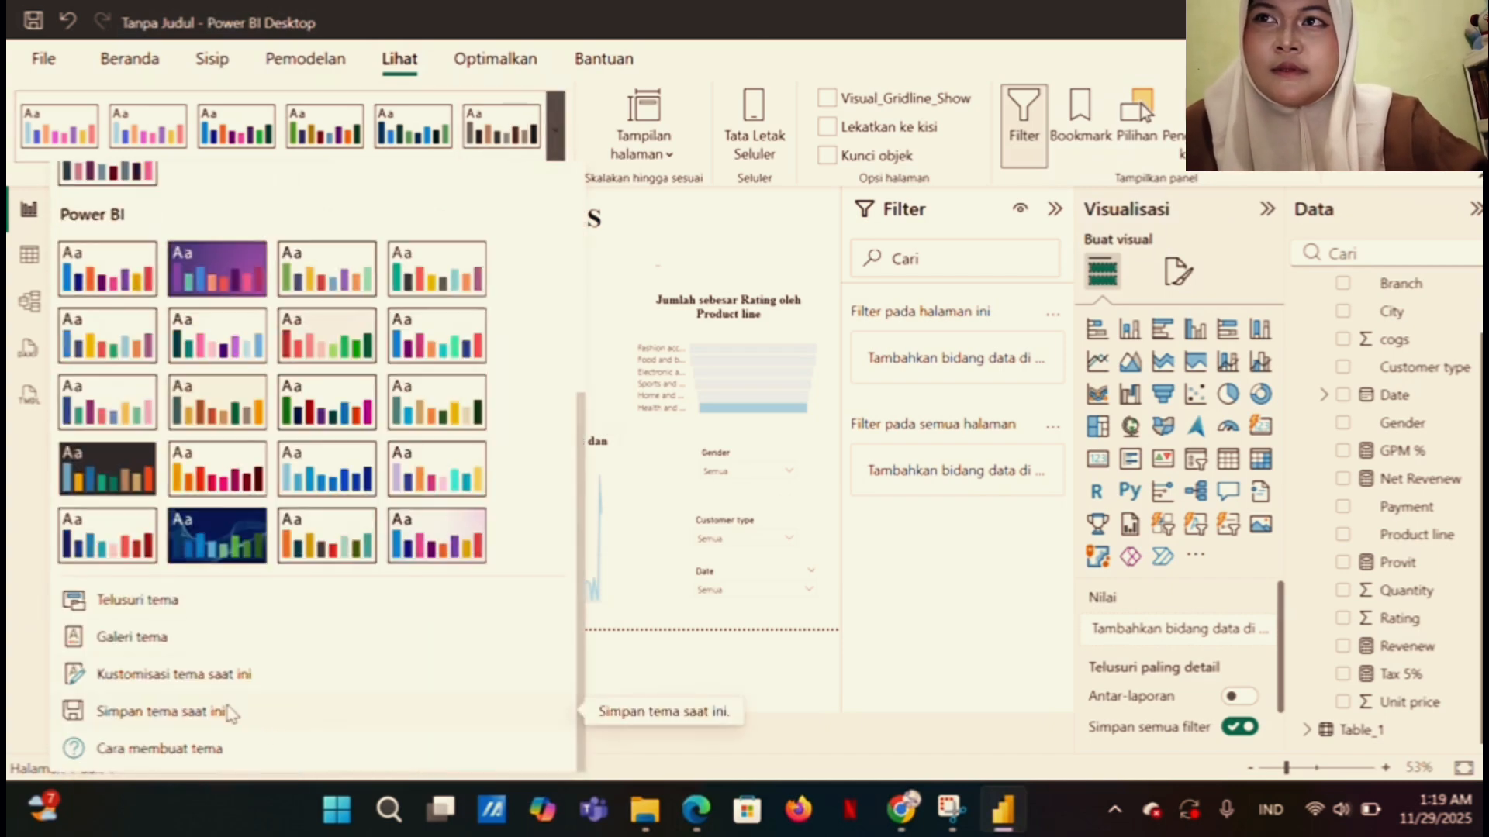
pyautogui.click(139, 601)
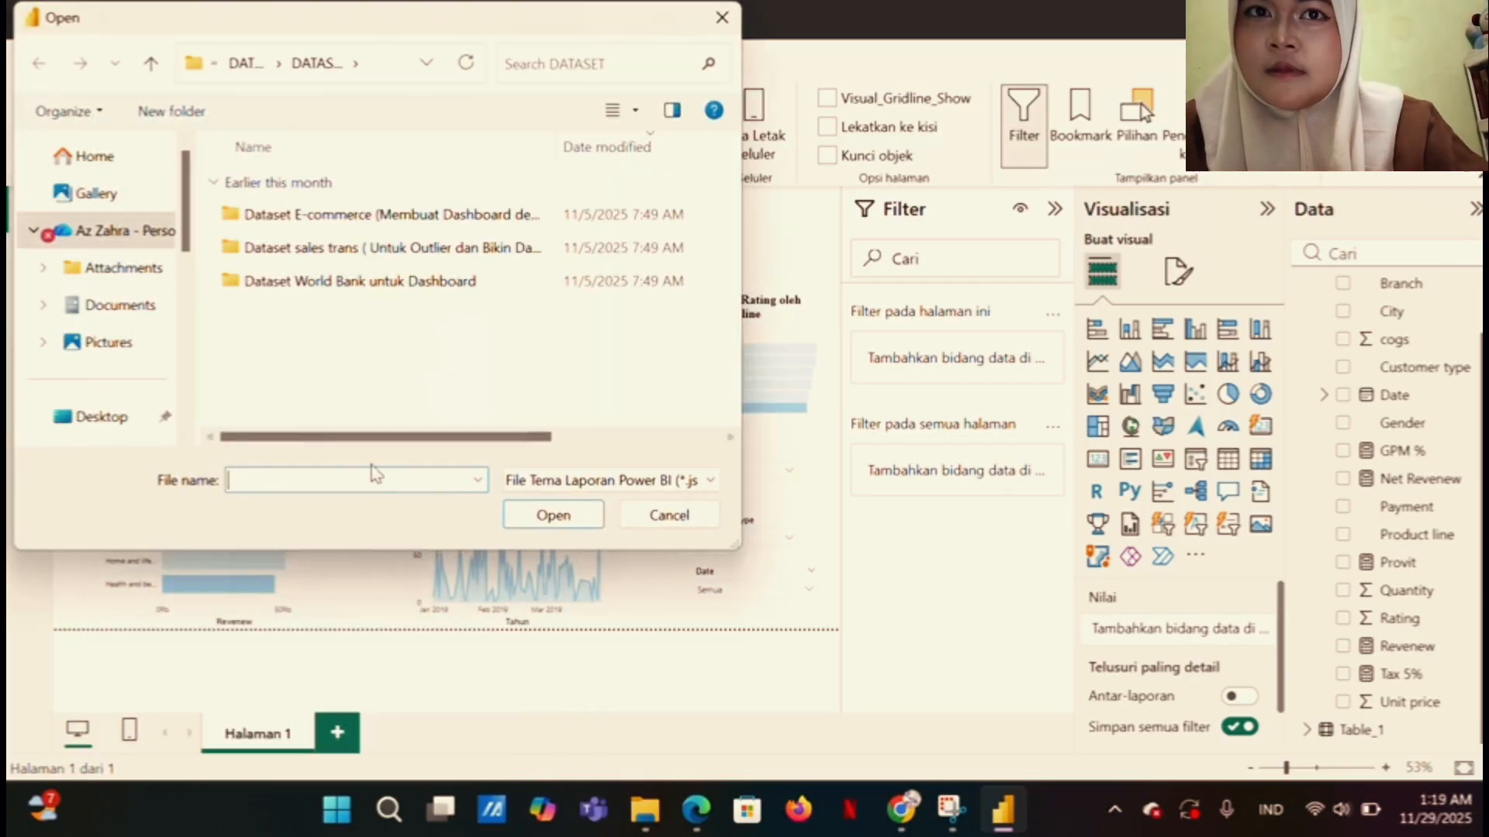
# Switch to WhatsApp in Chrome and download the flower-field picture from the most recent archived chat
pyautogui.click(901, 815)
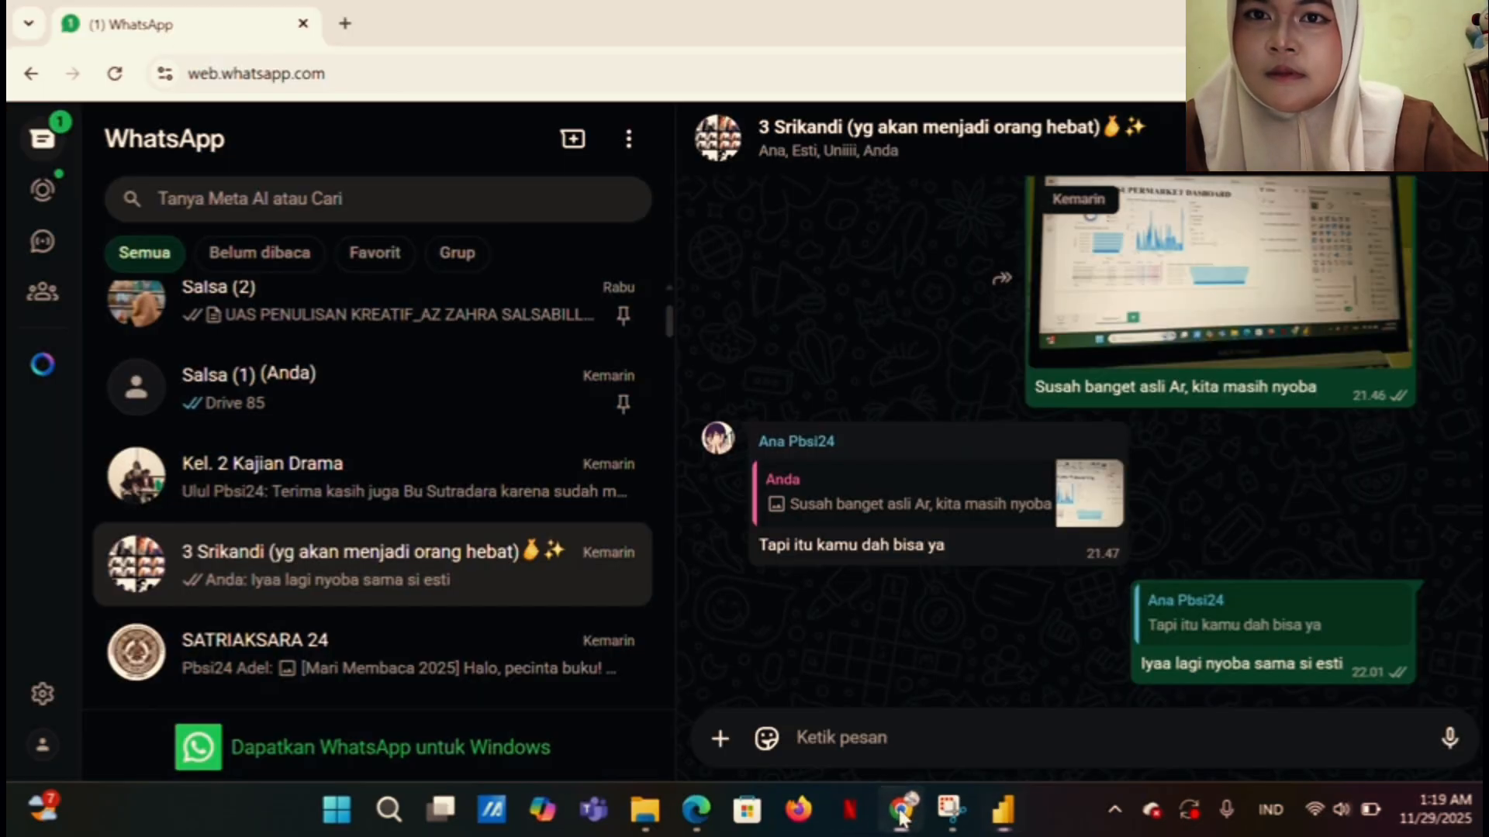
pyautogui.scroll(2, 417, 335)
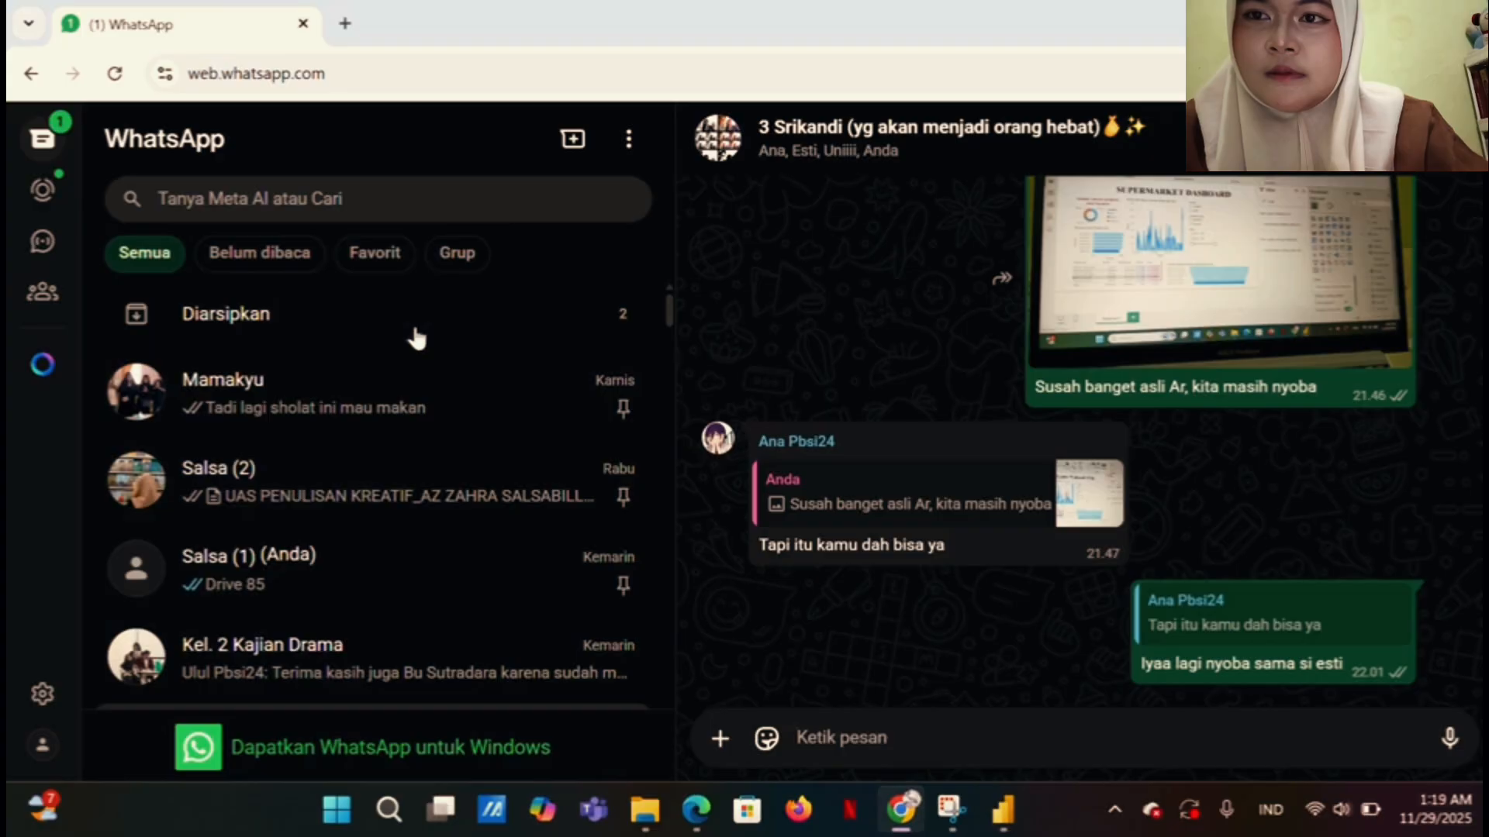
pyautogui.click(416, 335)
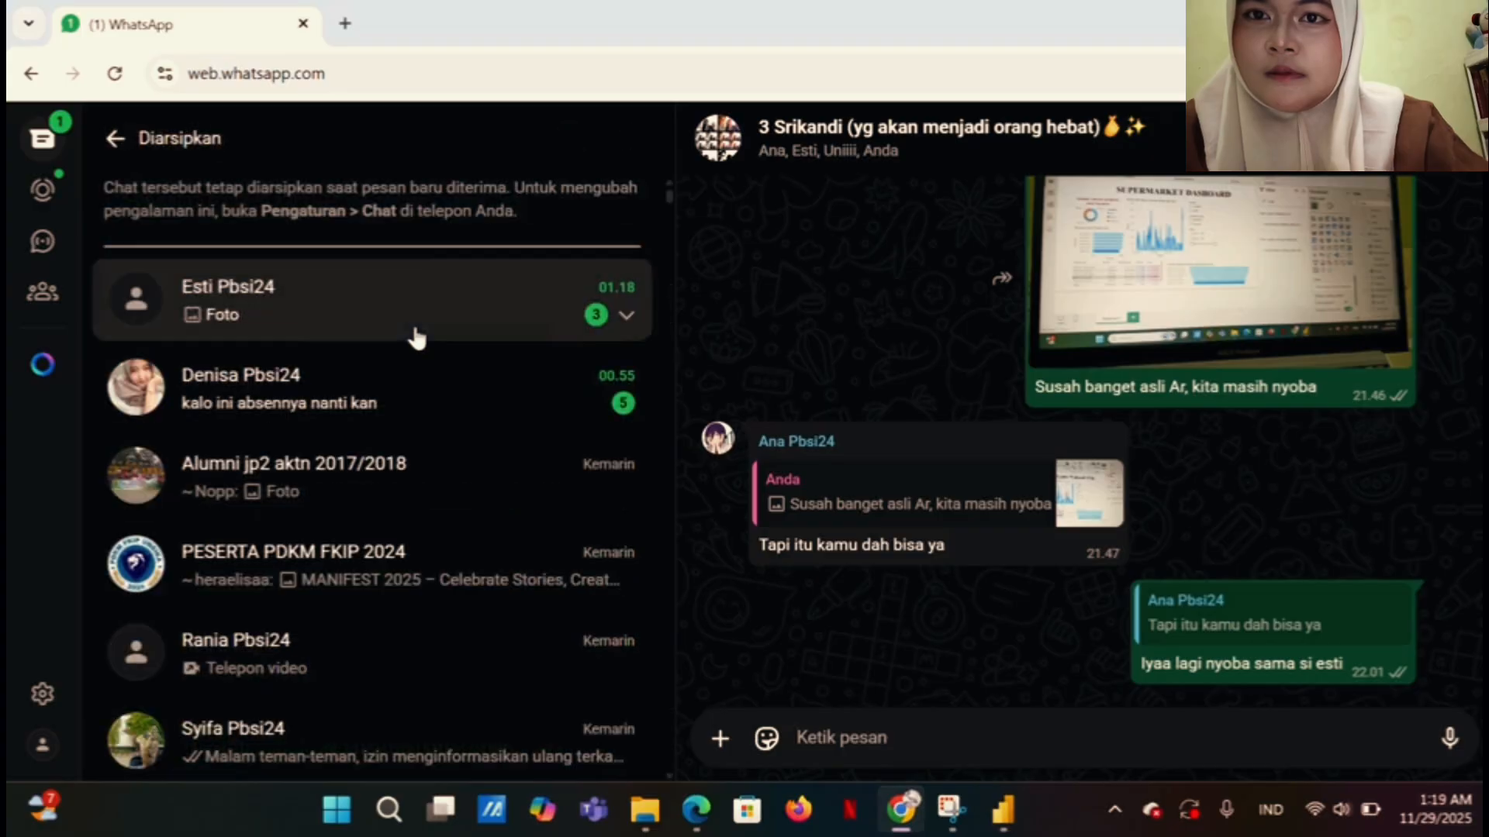
pyautogui.click(347, 326)
pyautogui.scroll(-3, 904, 603)
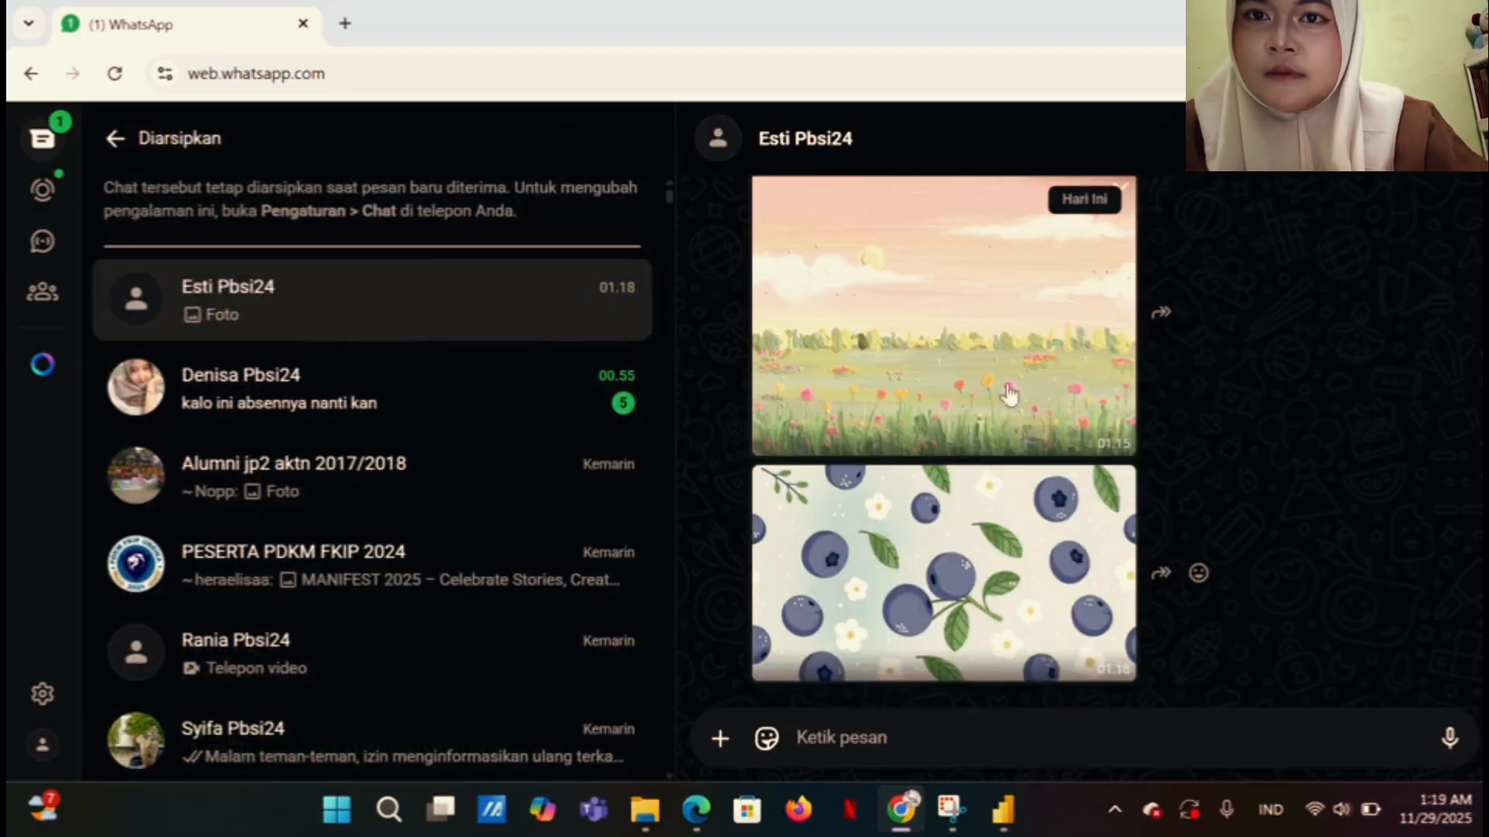
pyautogui.click(1119, 192)
pyautogui.click(1195, 374)
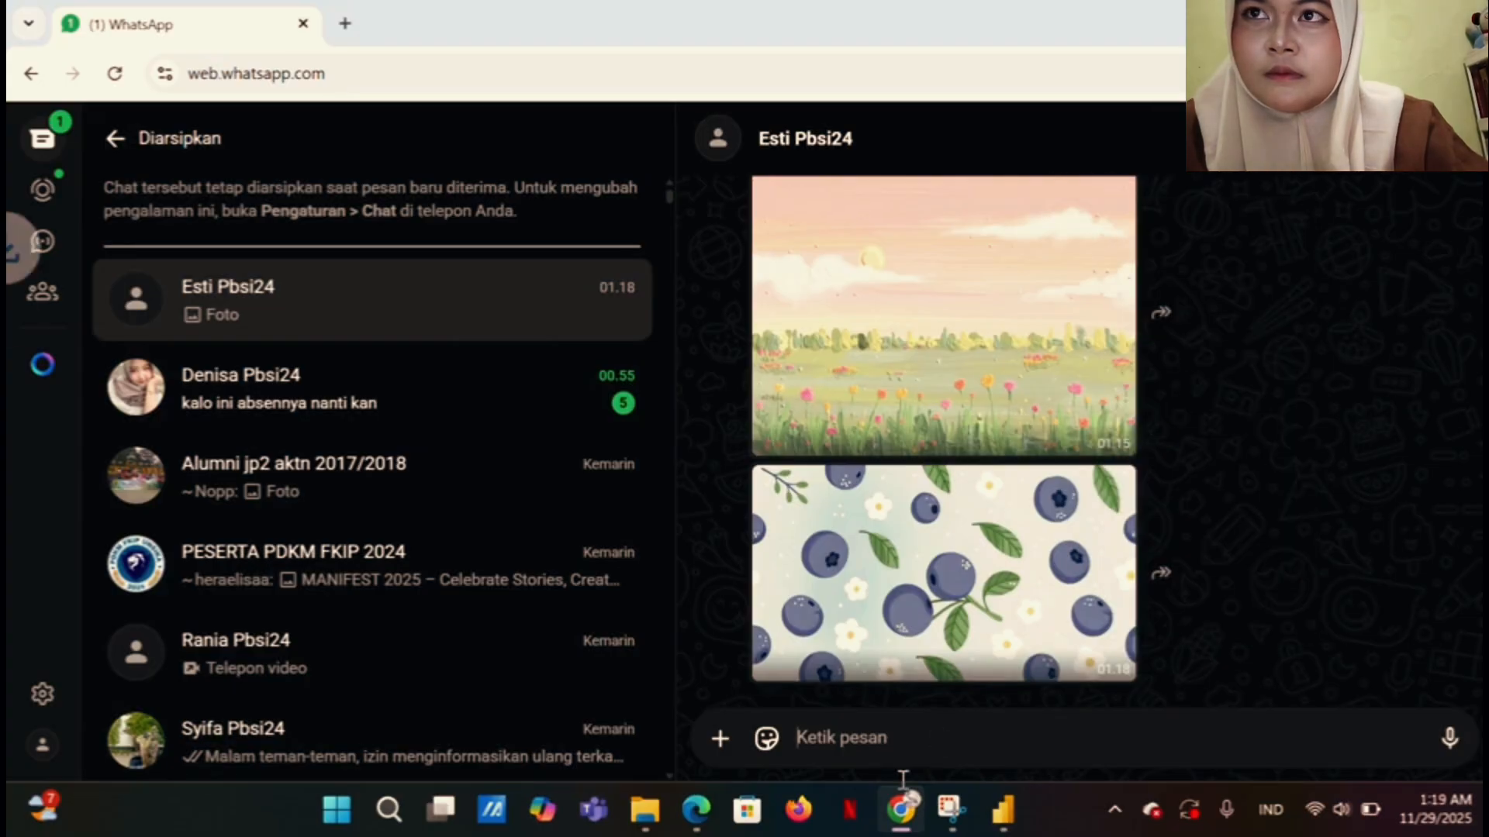
# Return to Power BI, look through the Downloads folder for the saved picture, and cancel the theme import
pyautogui.click(1005, 816)
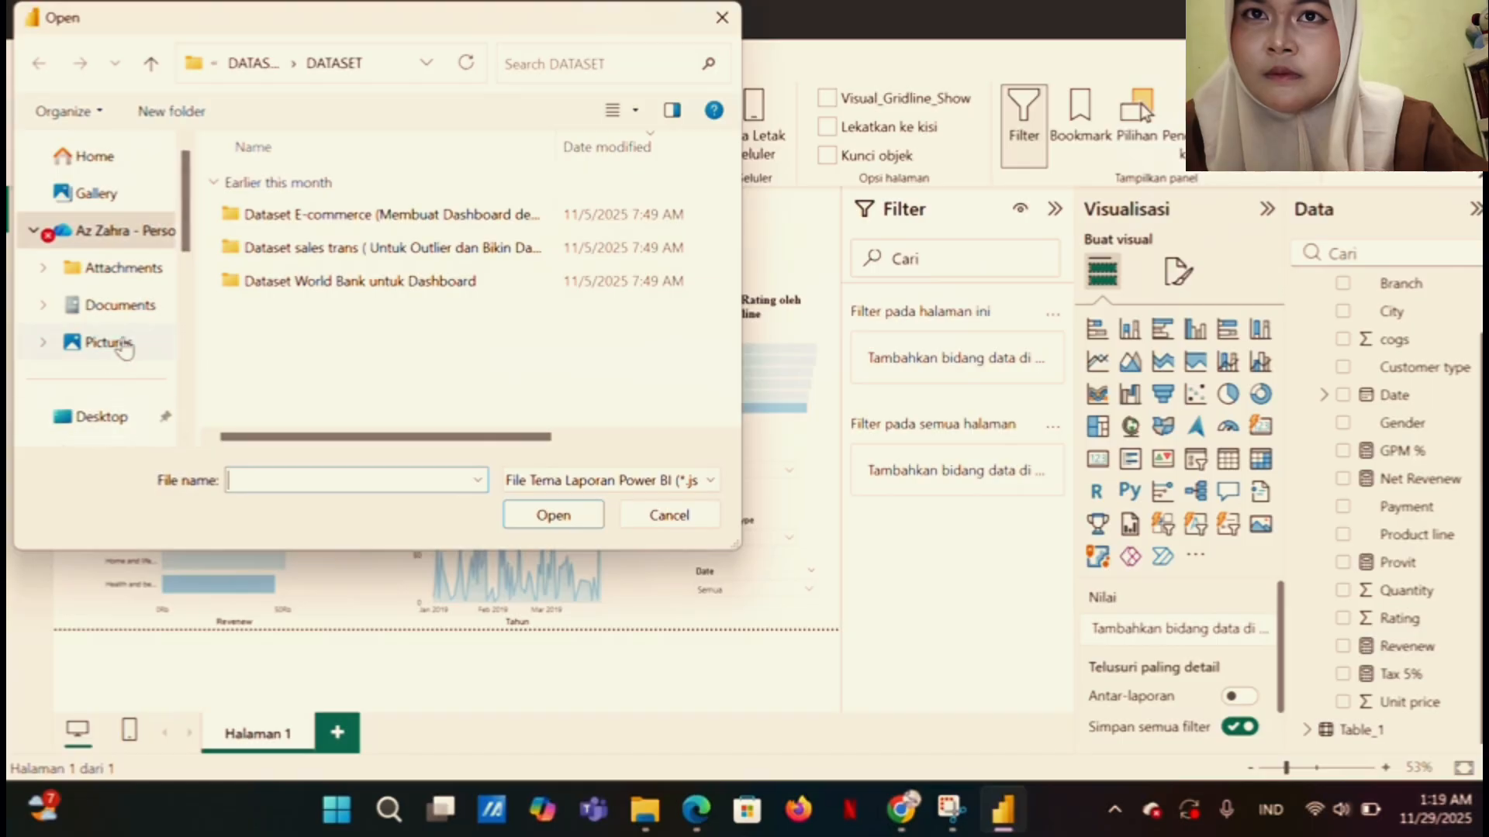
pyautogui.scroll(-1, 124, 349)
pyautogui.click(116, 341)
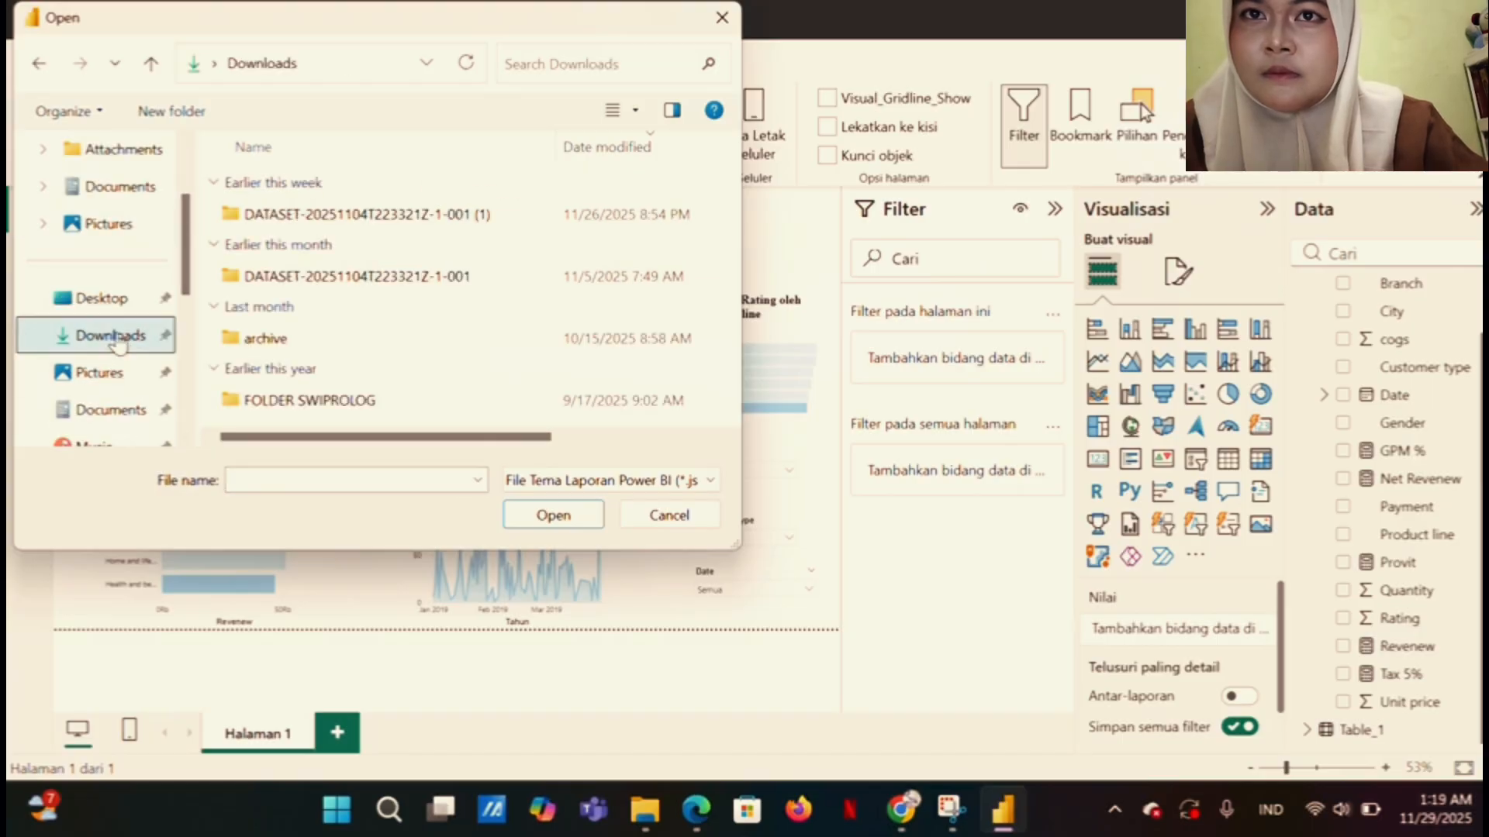
pyautogui.click(232, 279)
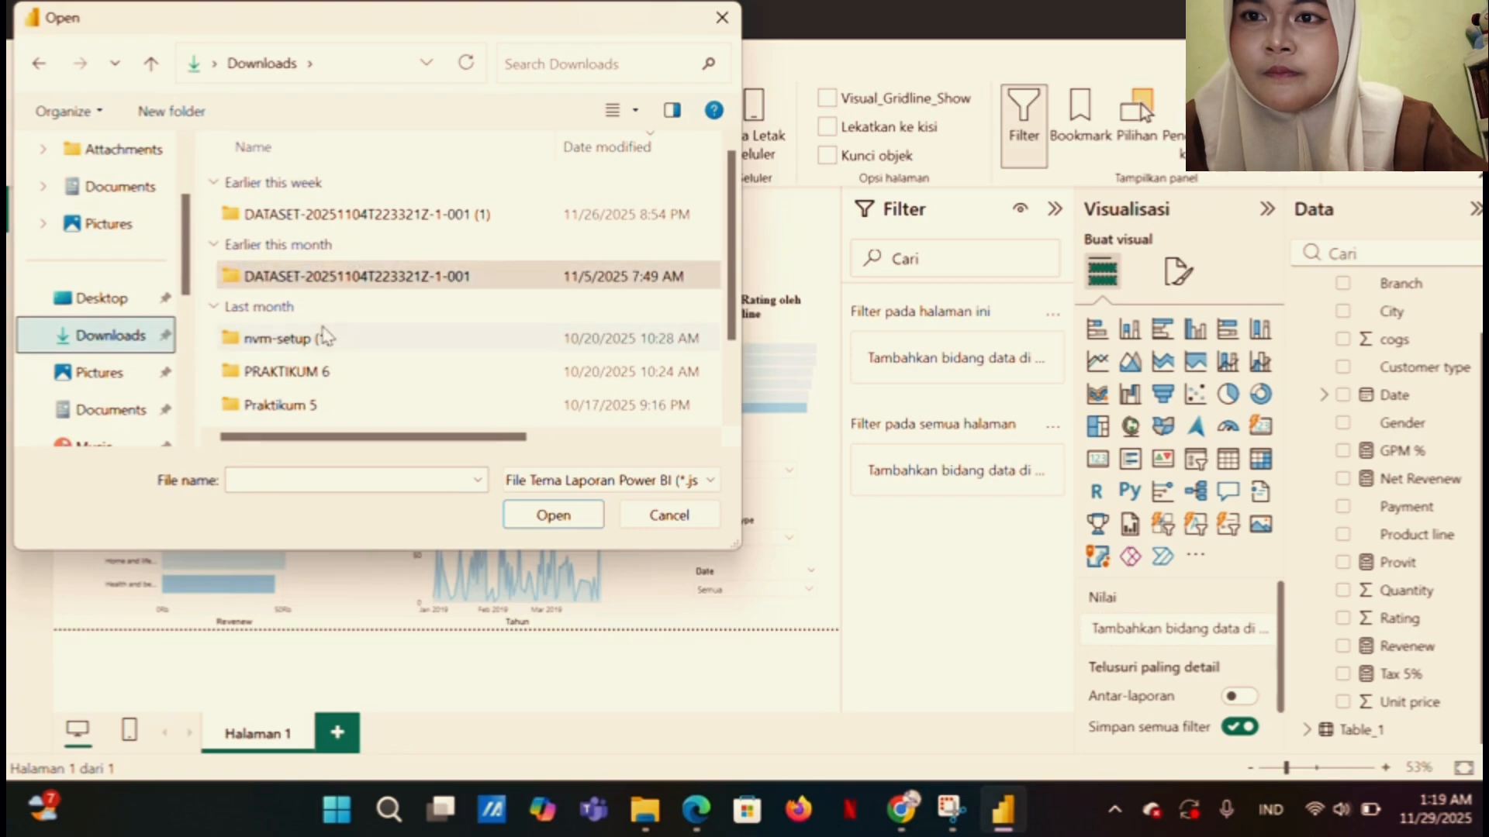
pyautogui.scroll(-1, 325, 335)
pyautogui.scroll(1, 326, 335)
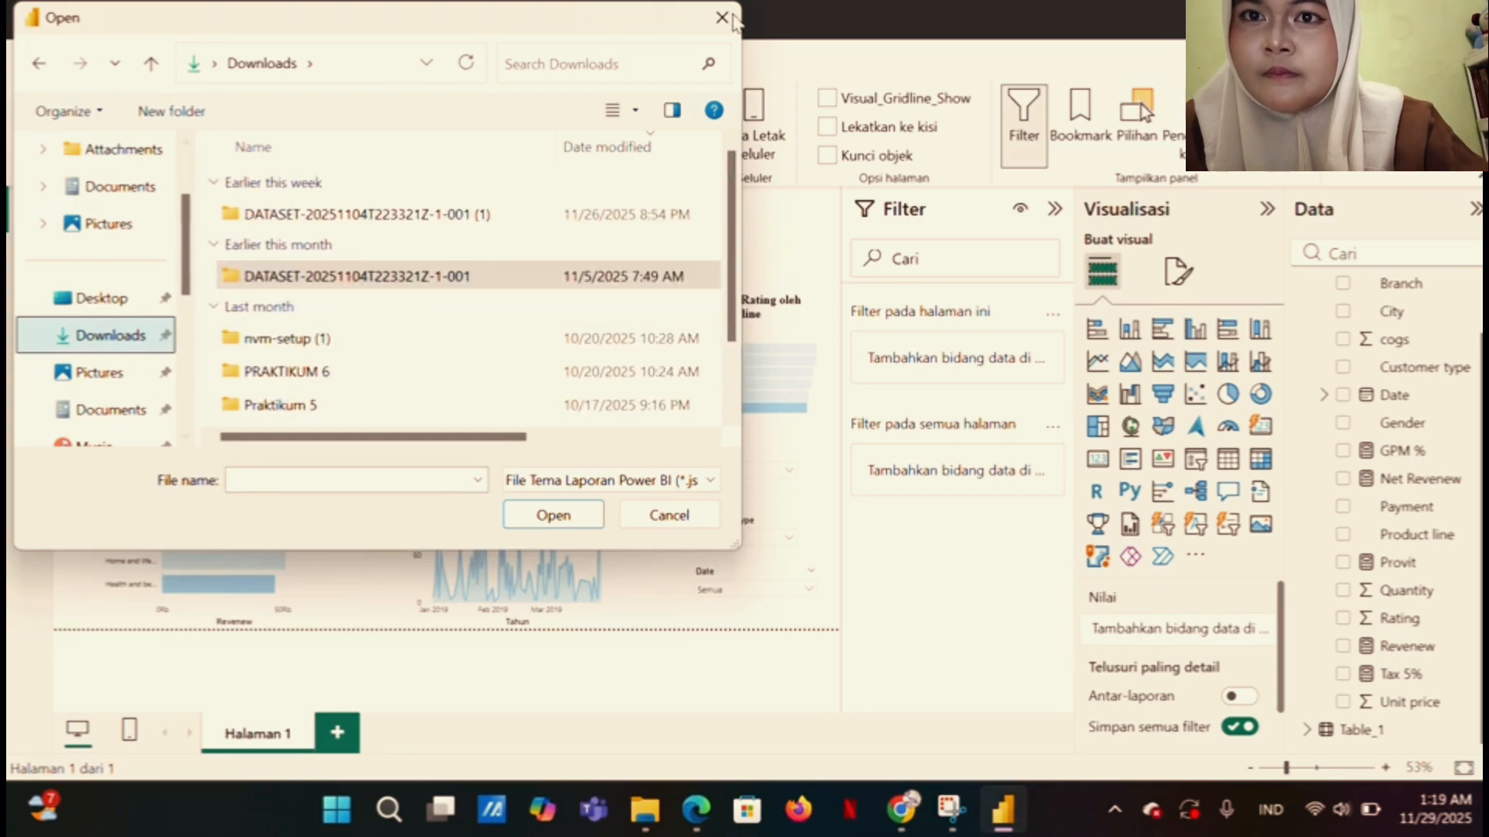
pyautogui.click(953, 597)
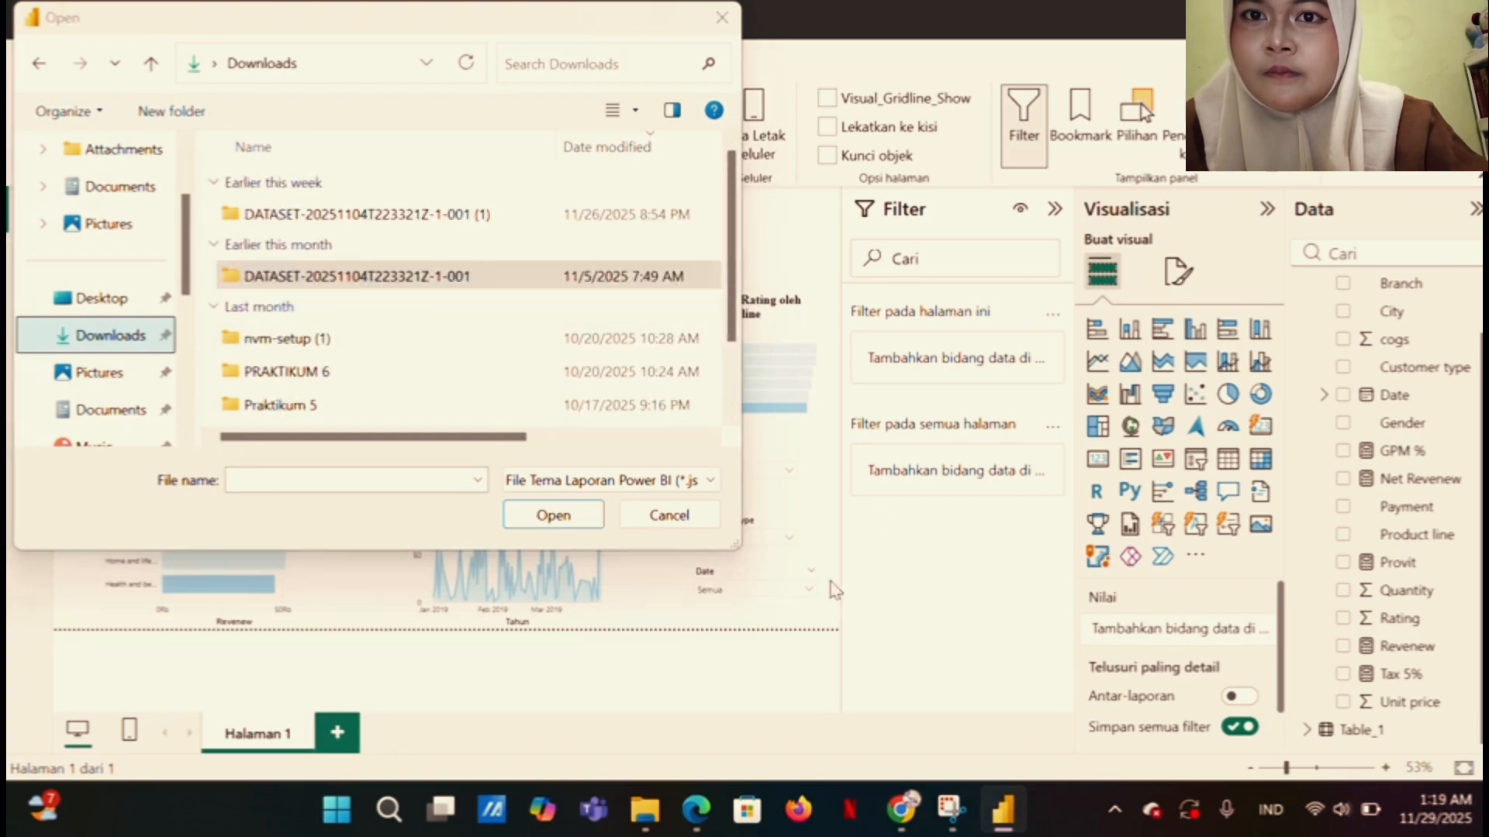
pyautogui.click(668, 515)
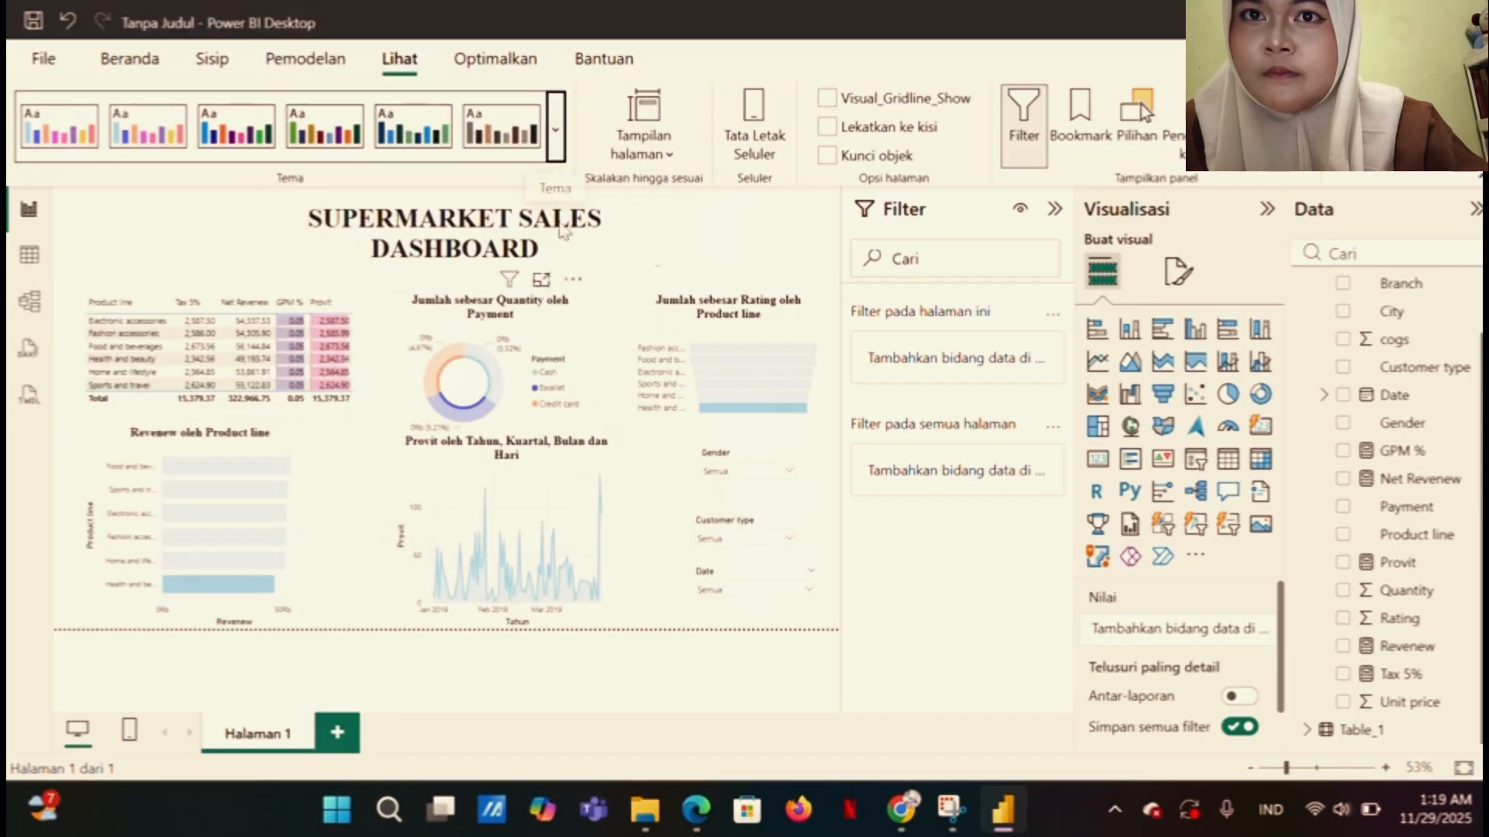
# Browse for a report theme file, look through the Pictures and Downloads folders for the saved picture, and cancel the import
pyautogui.click(555, 128)
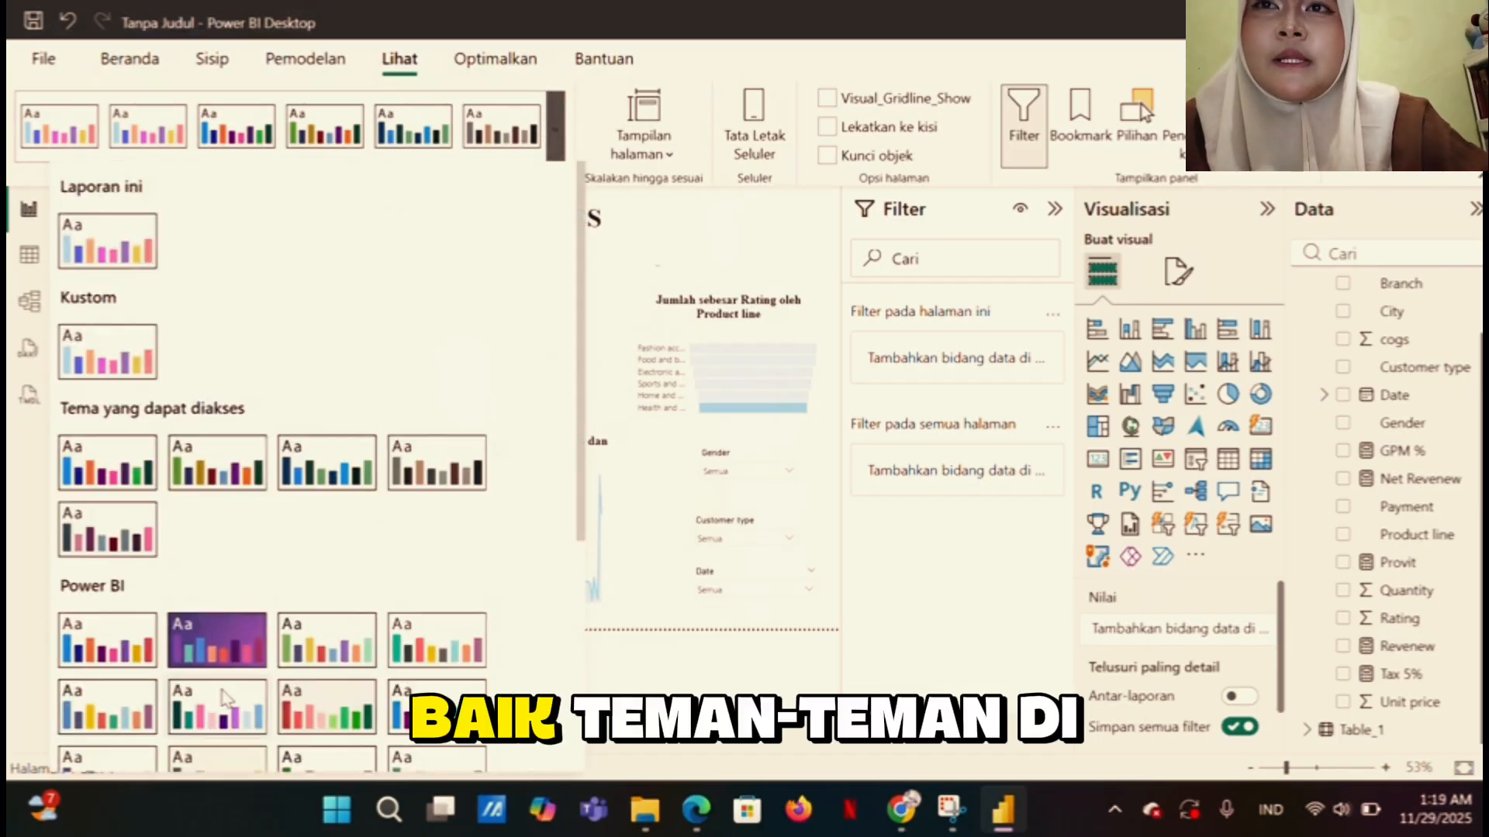
pyautogui.scroll(-5, 202, 593)
pyautogui.click(202, 601)
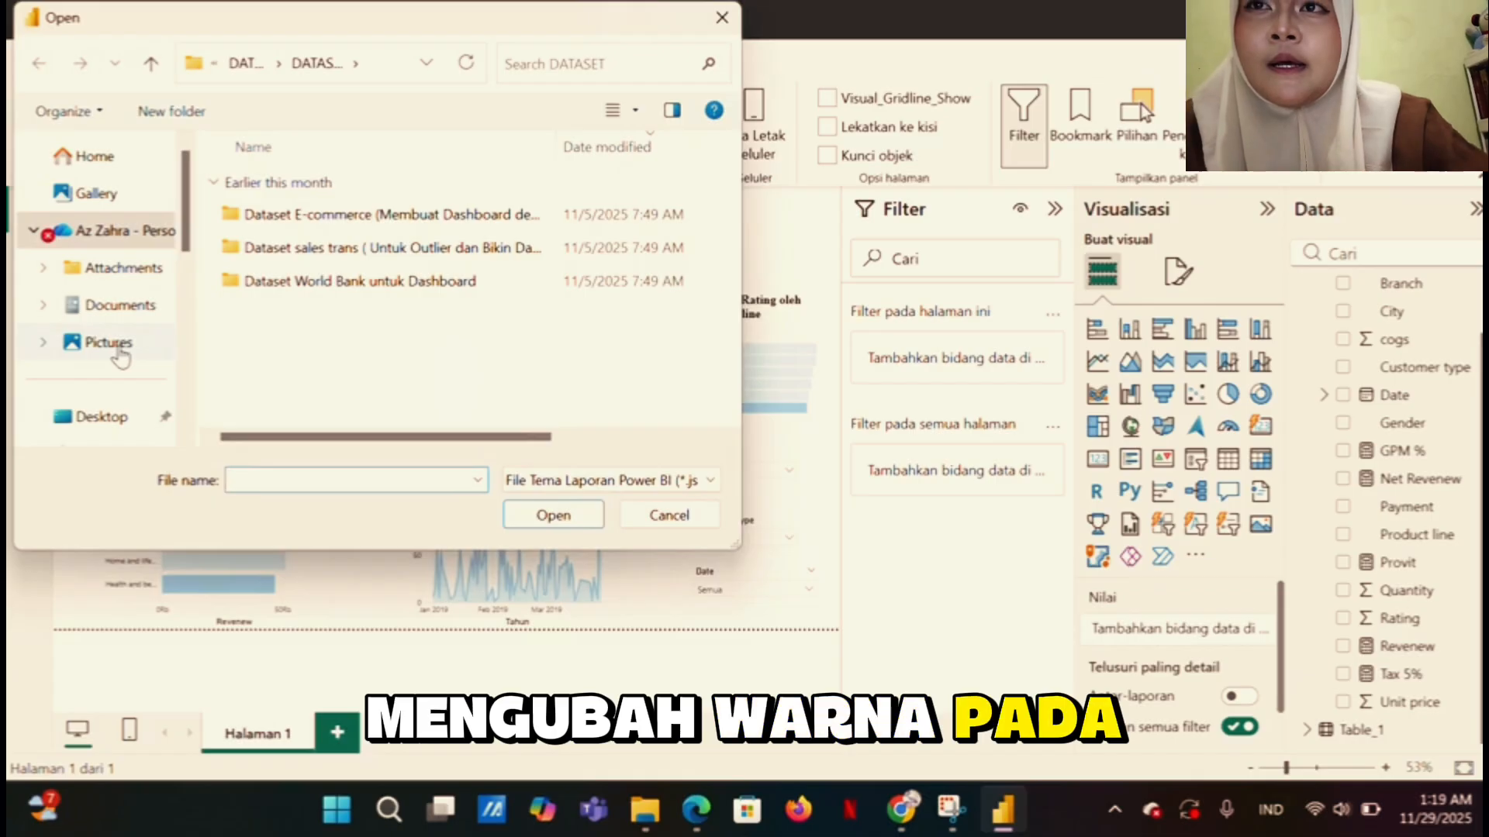
pyautogui.click(120, 357)
pyautogui.scroll(-5, 117, 349)
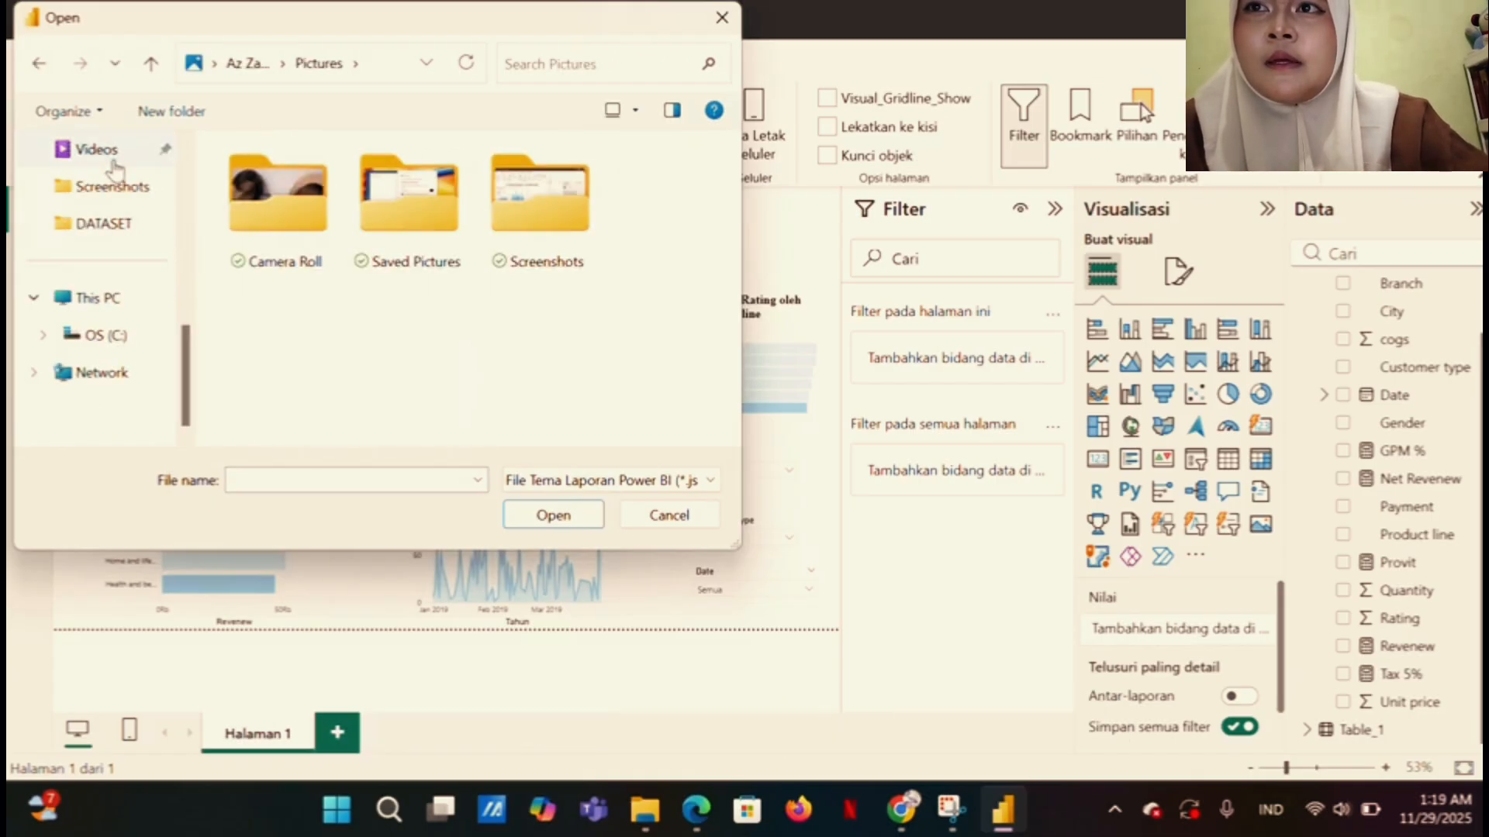
pyautogui.scroll(2, 115, 167)
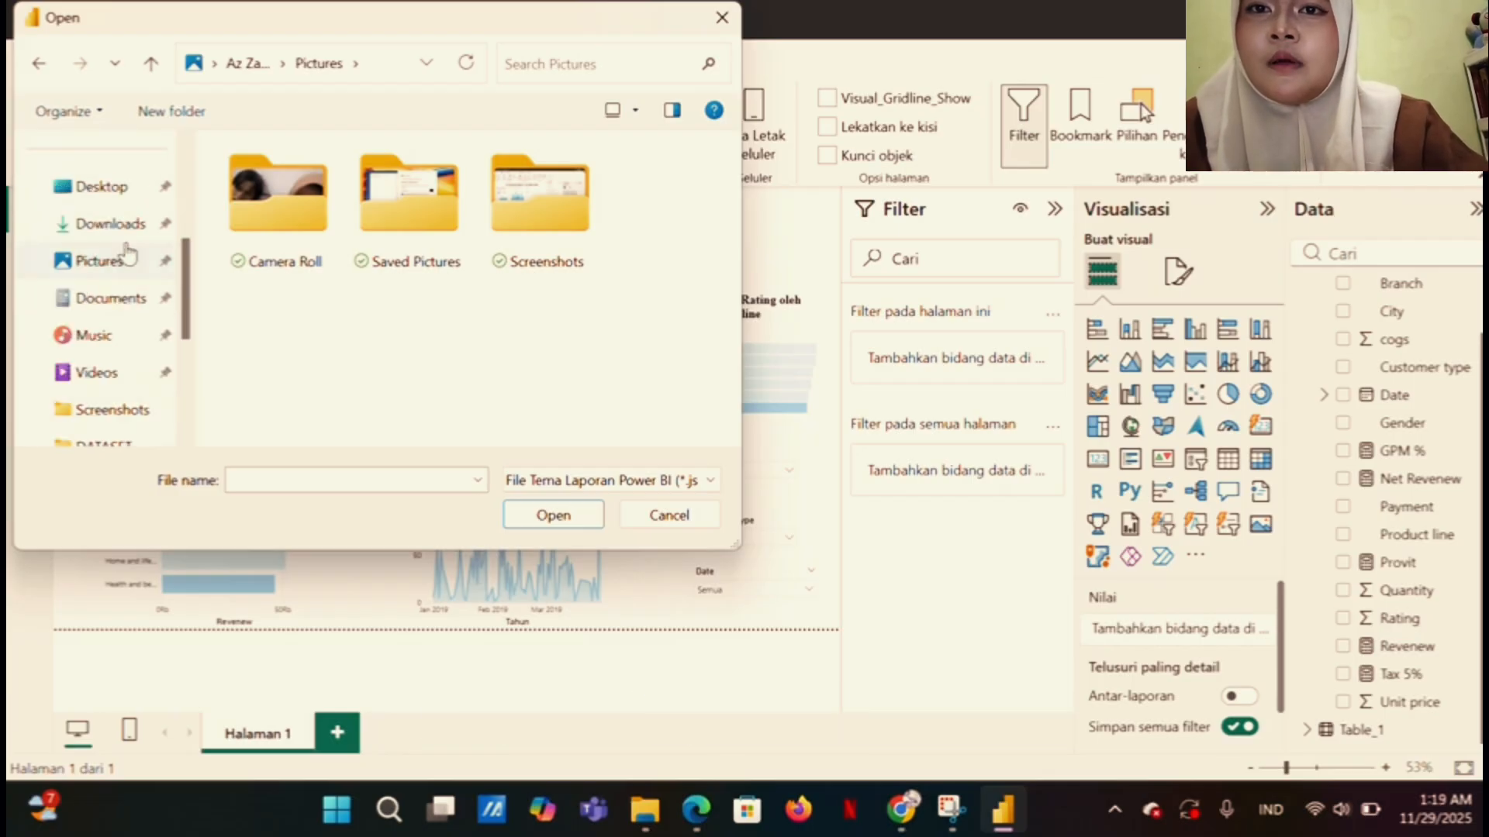
pyautogui.click(115, 228)
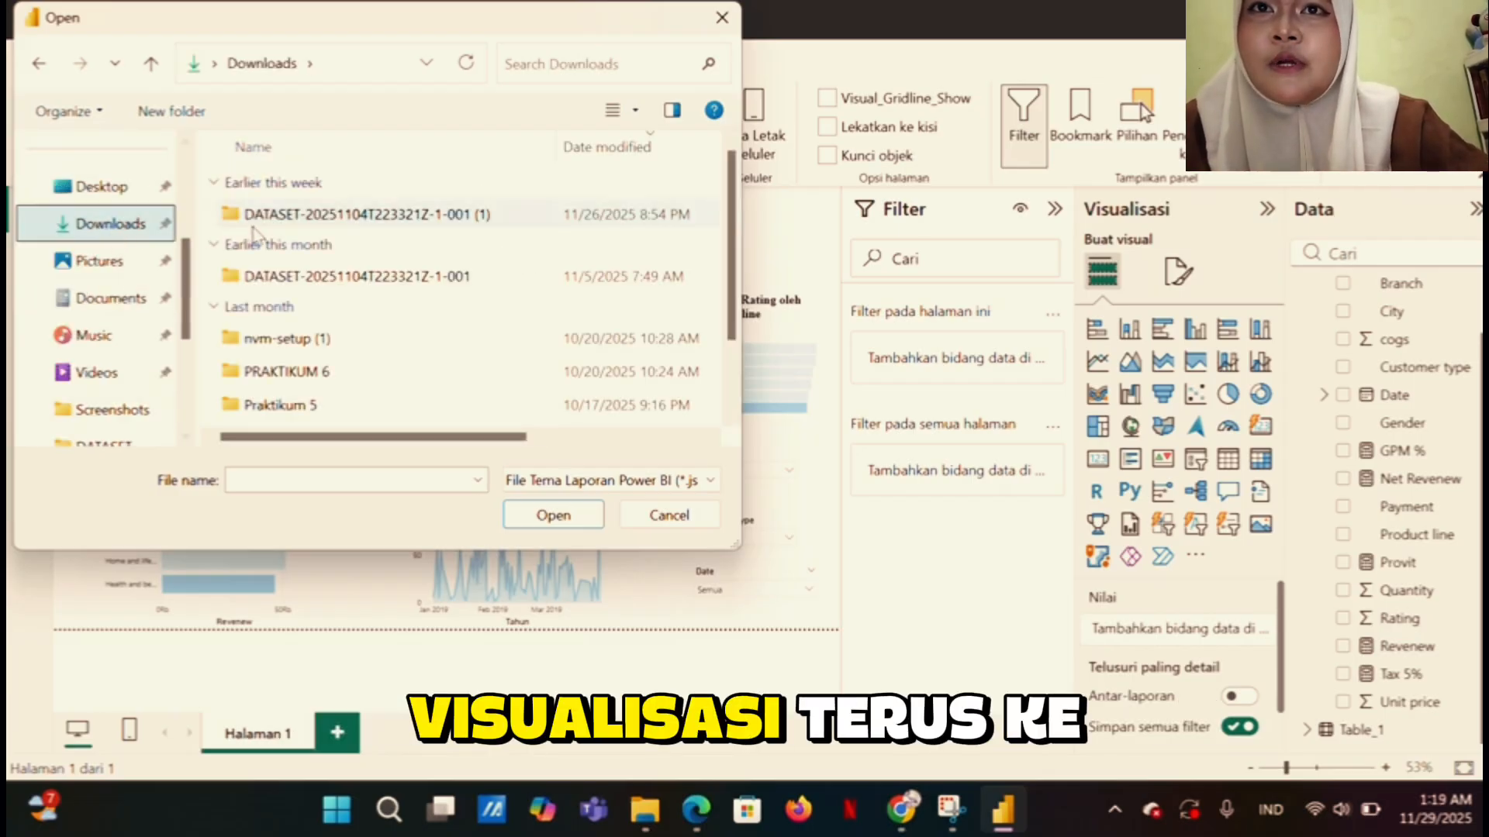
pyautogui.scroll(-1, 310, 279)
pyautogui.scroll(1, 310, 279)
pyautogui.scroll(-1, 310, 279)
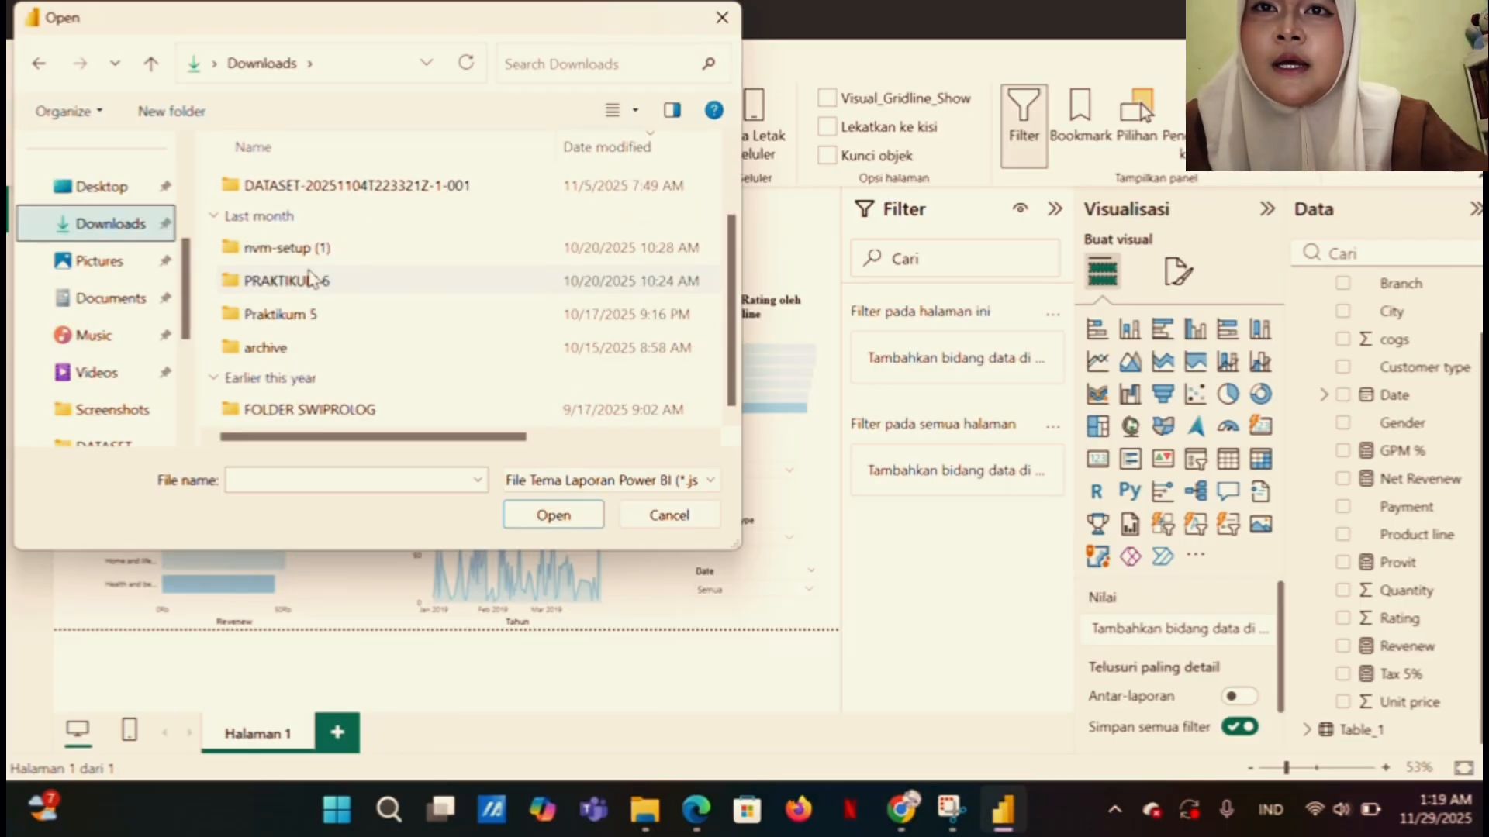
pyautogui.scroll(1, 310, 278)
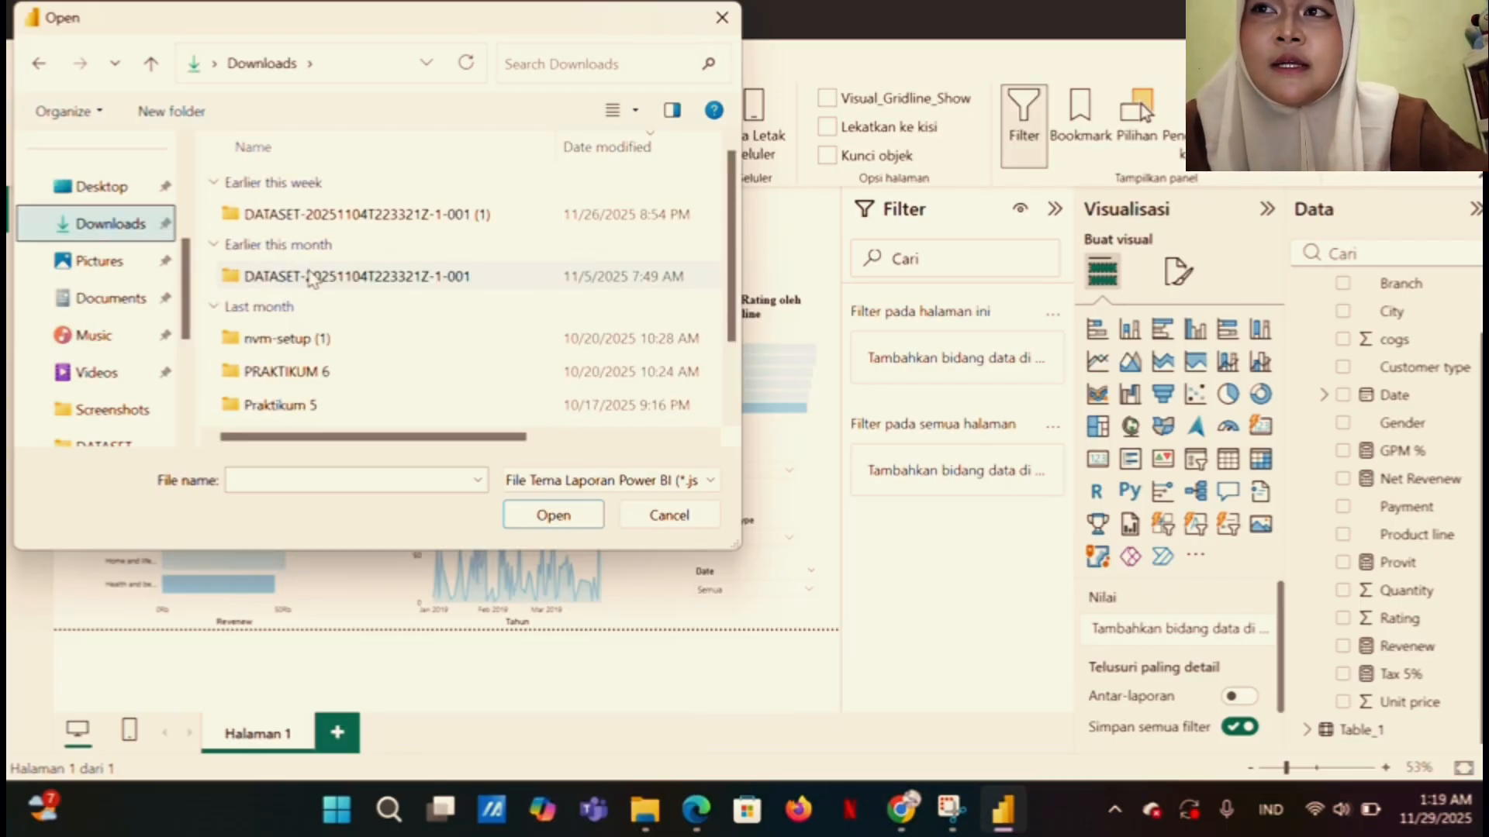
pyautogui.click(116, 261)
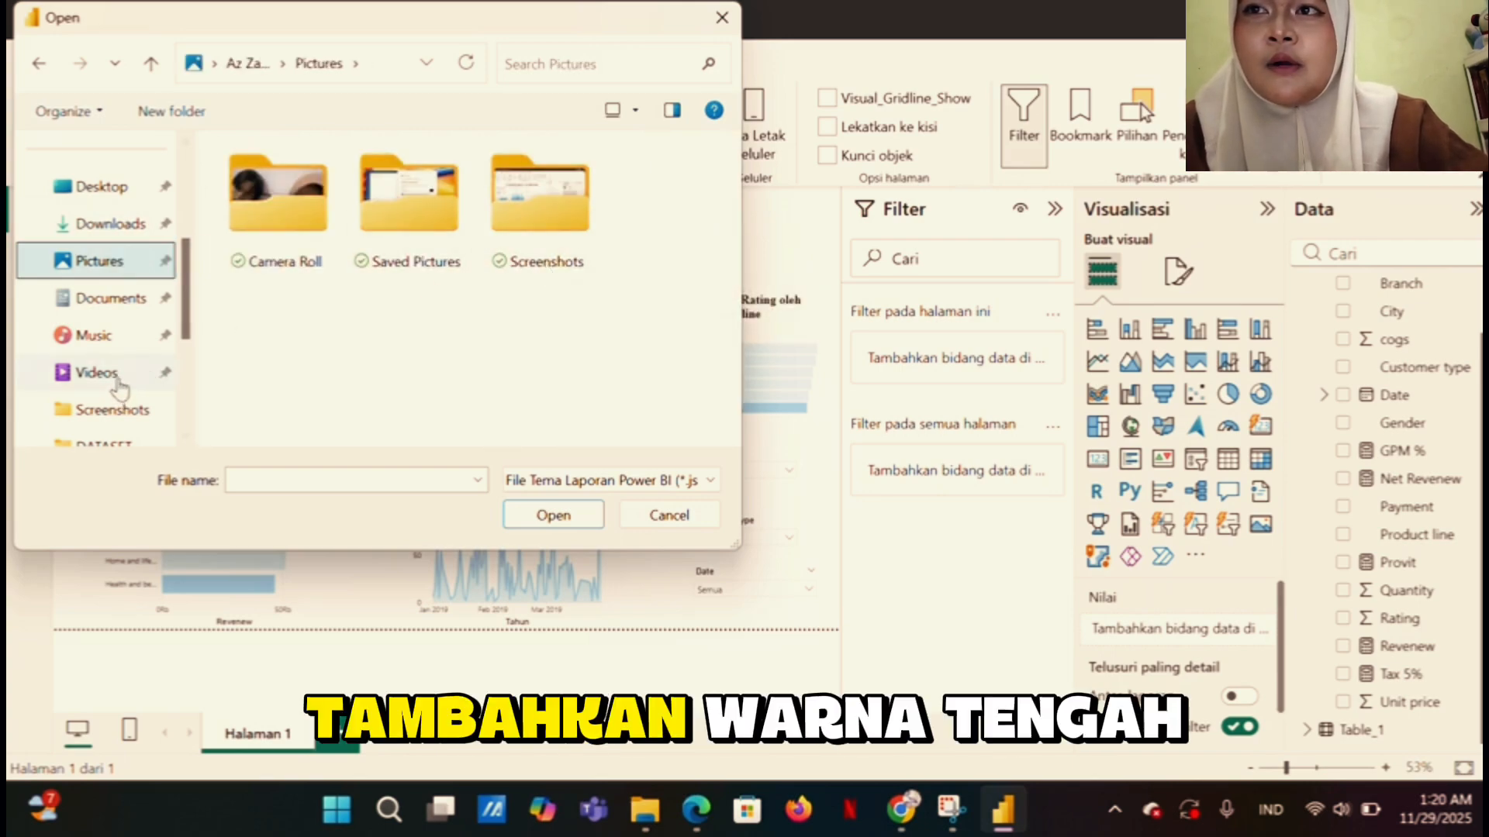
pyautogui.scroll(-1, 120, 388)
pyautogui.scroll(-1, 122, 342)
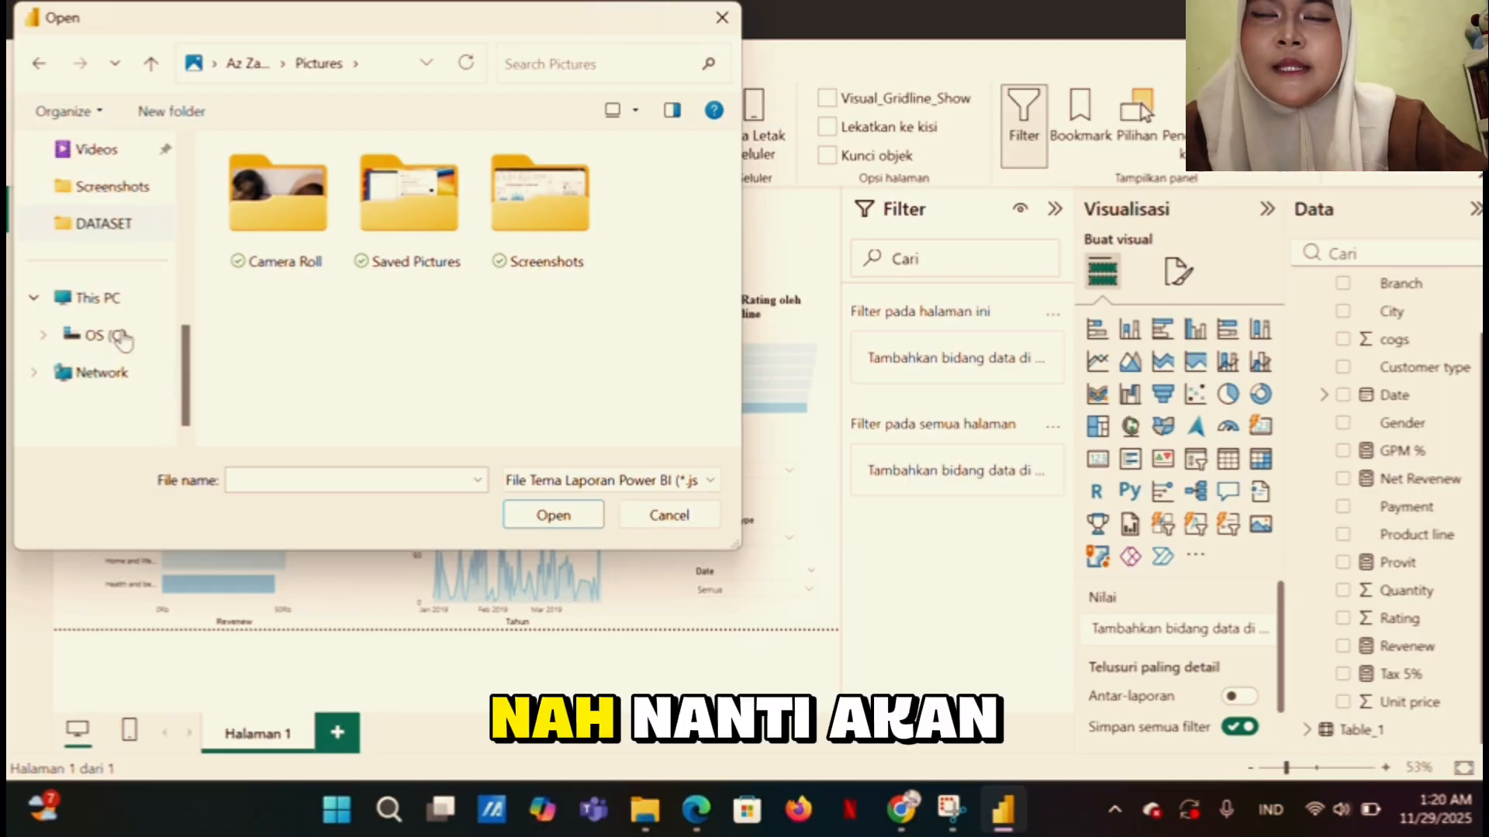
pyautogui.click(669, 515)
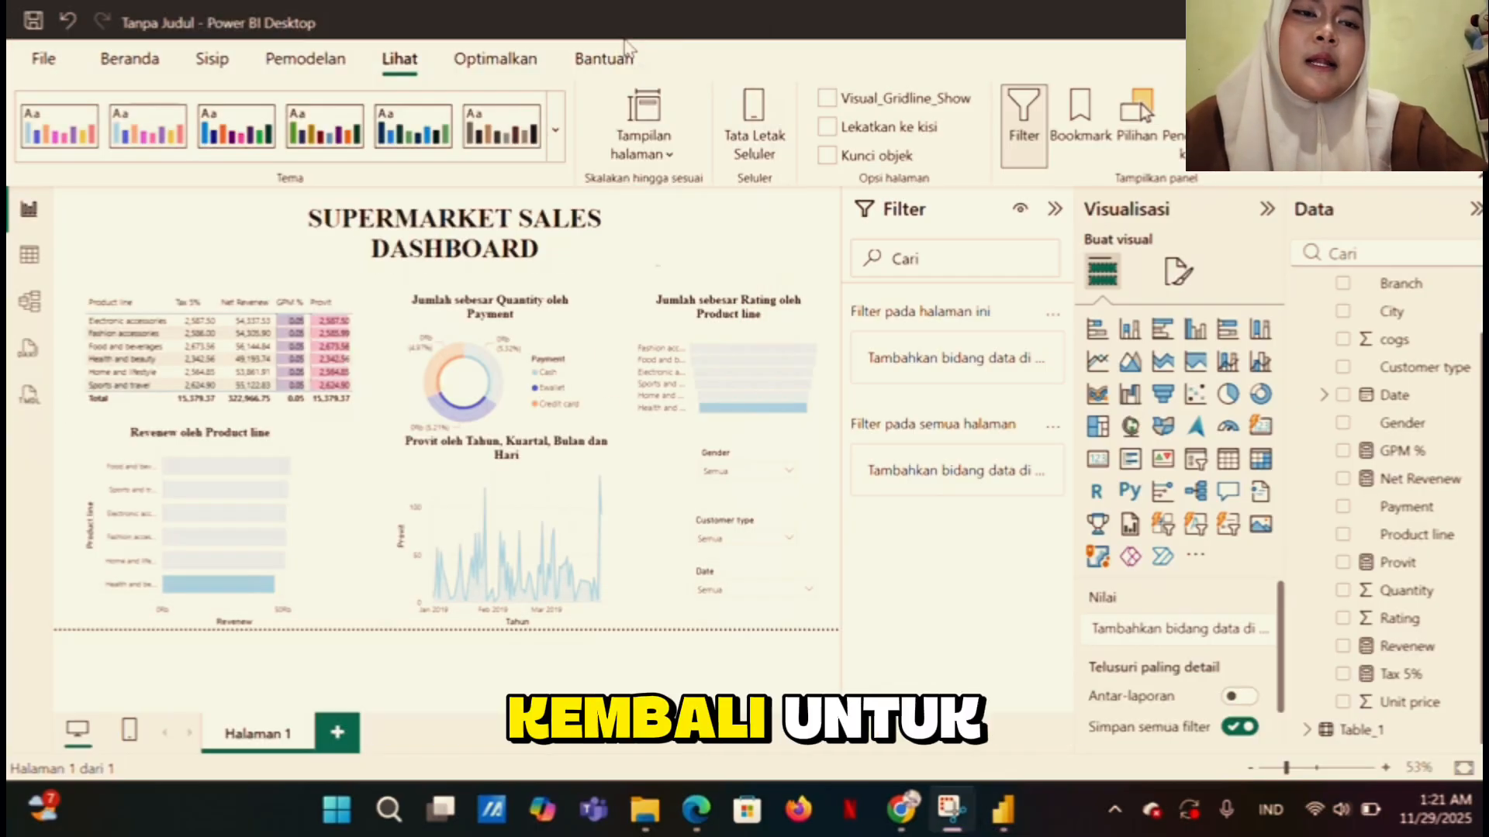
# Apply a gradient colour rule to the rating-by-product-line funnel chart, adding a middle colour in pale purple
pyautogui.click(739, 378)
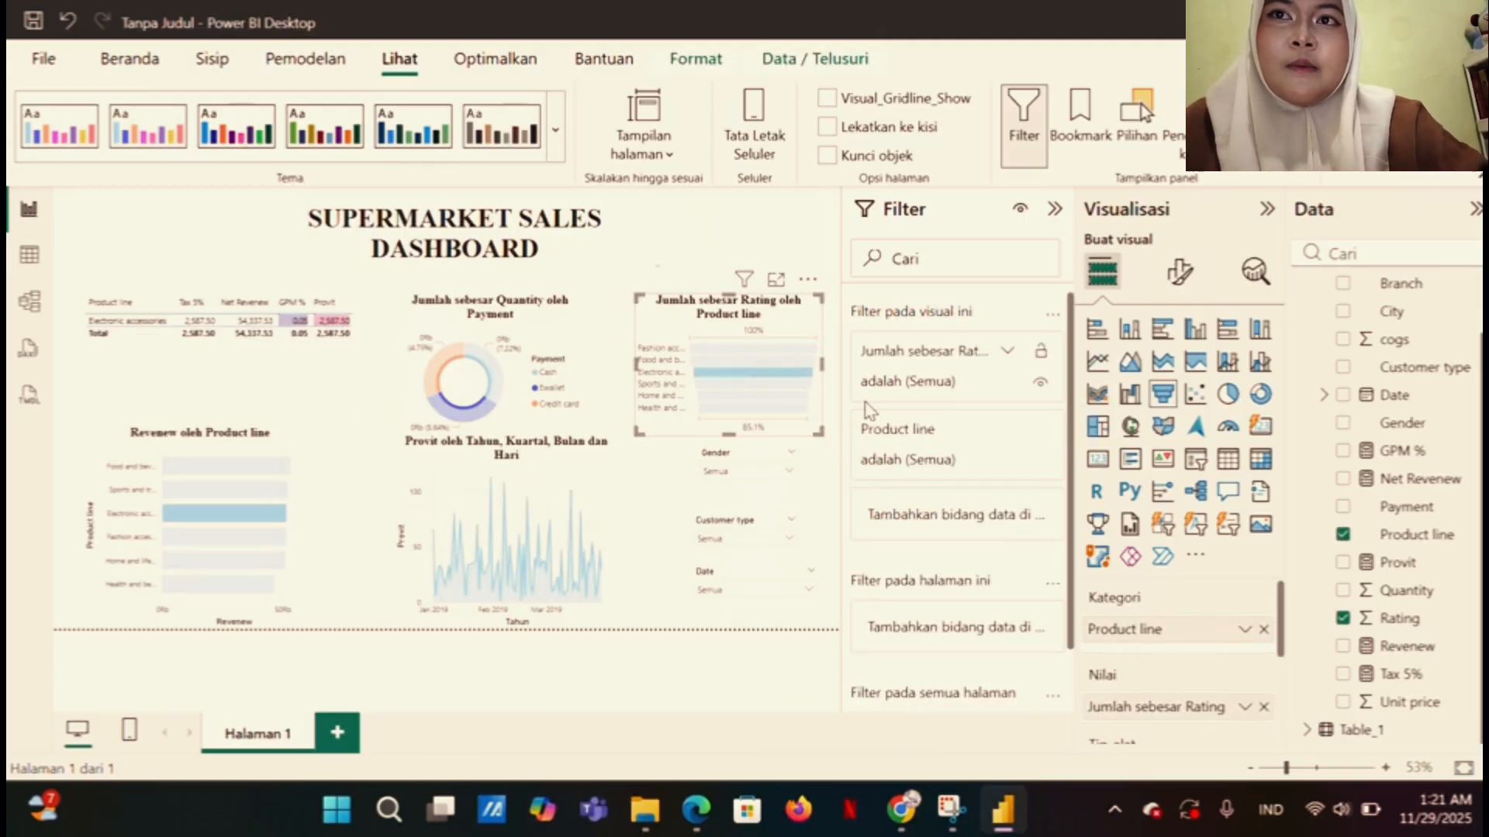
pyautogui.click(1179, 273)
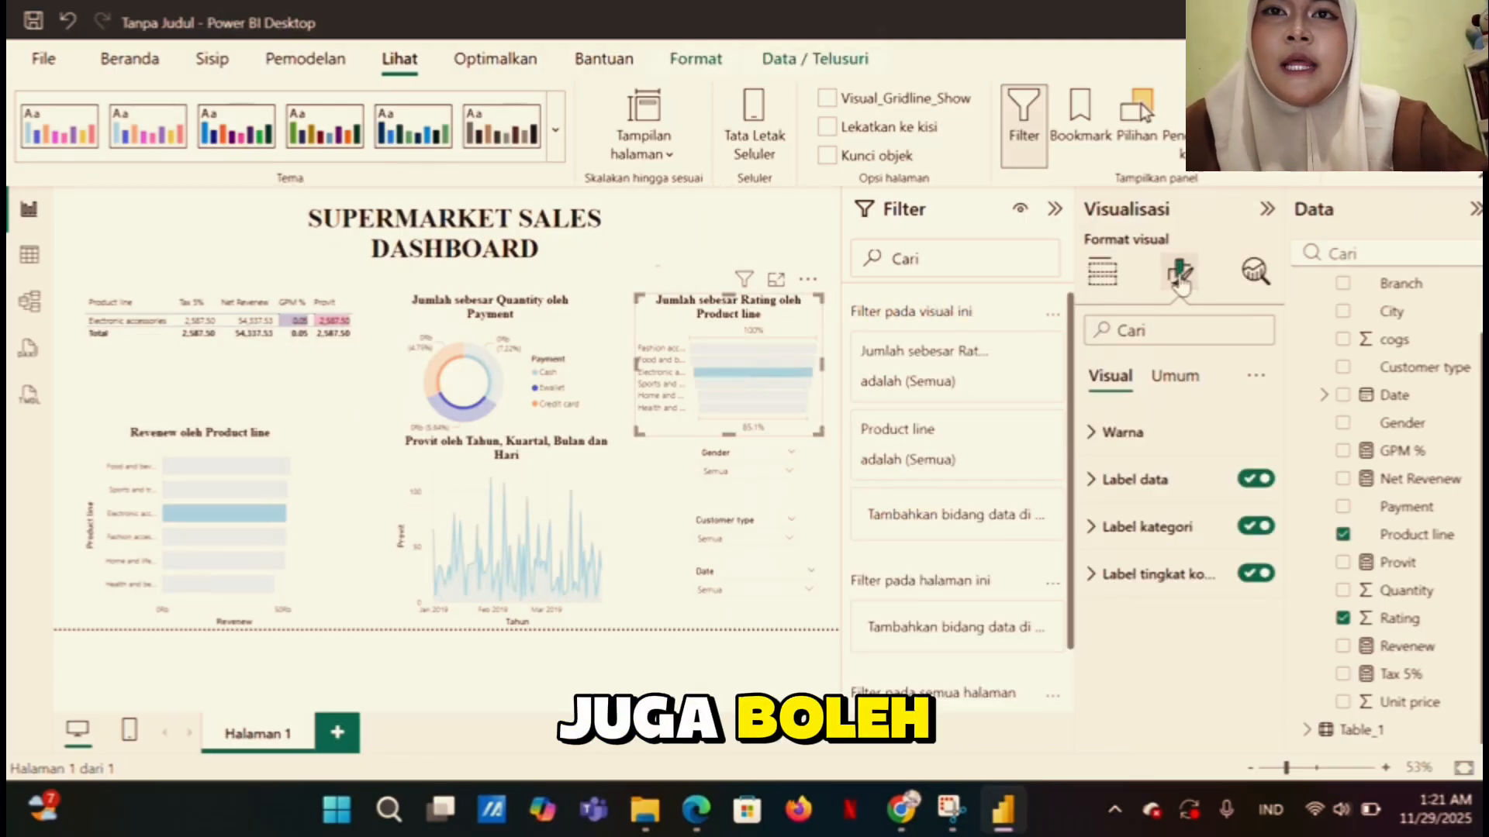
pyautogui.click(1175, 377)
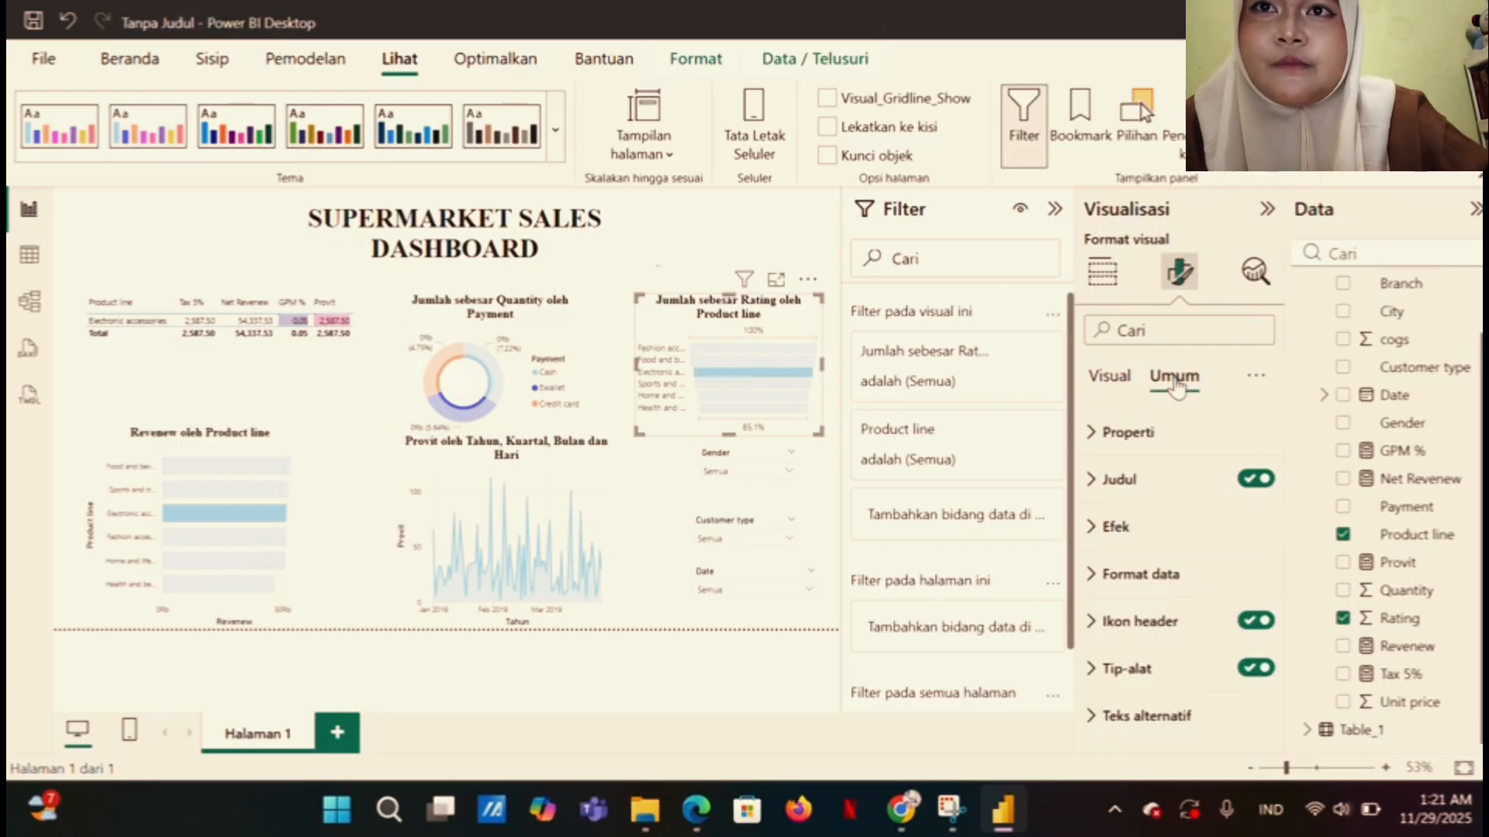
pyautogui.click(1110, 377)
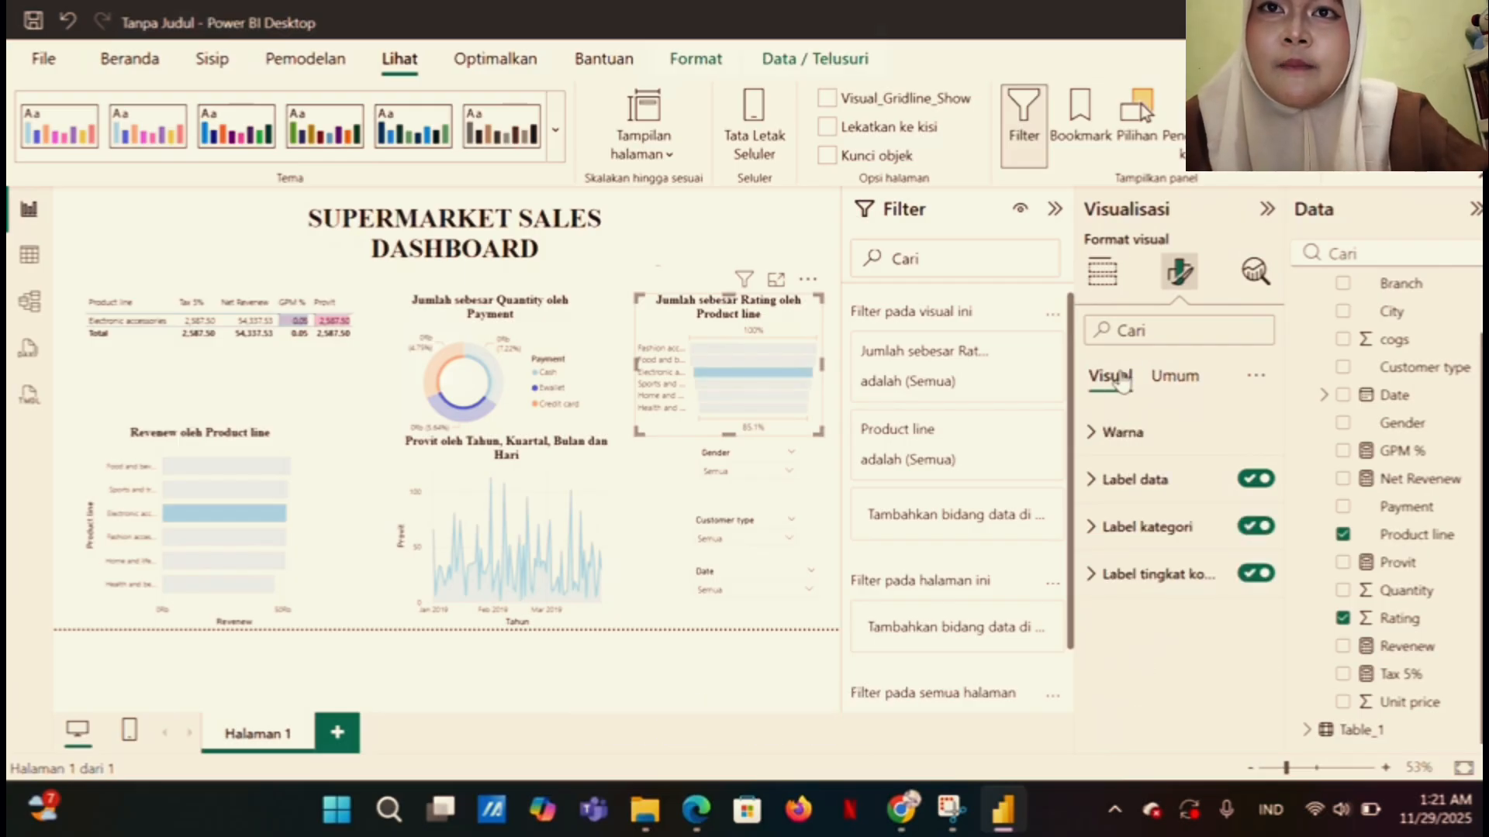
pyautogui.click(1095, 434)
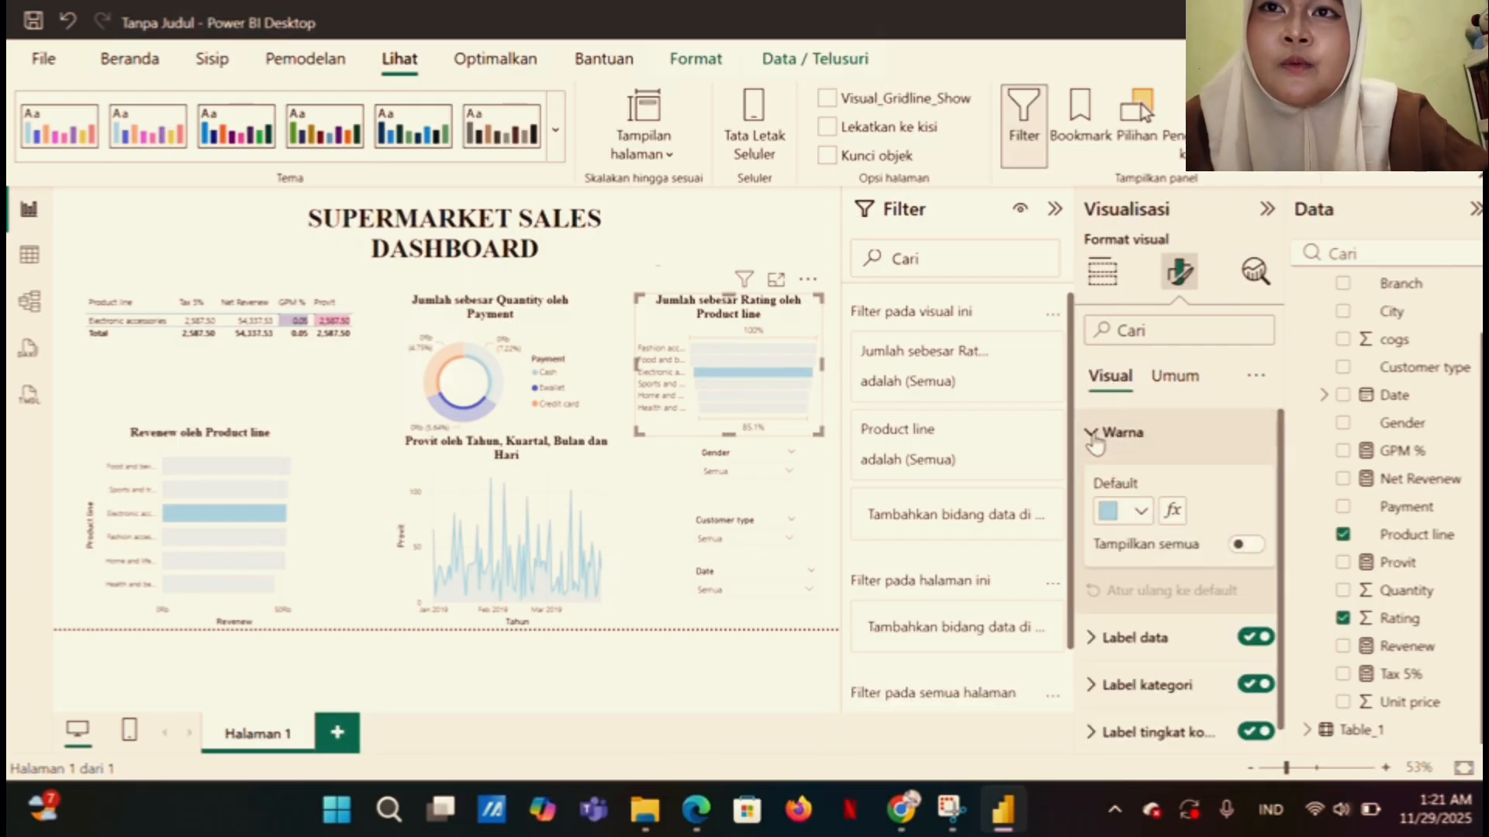
pyautogui.click(1170, 512)
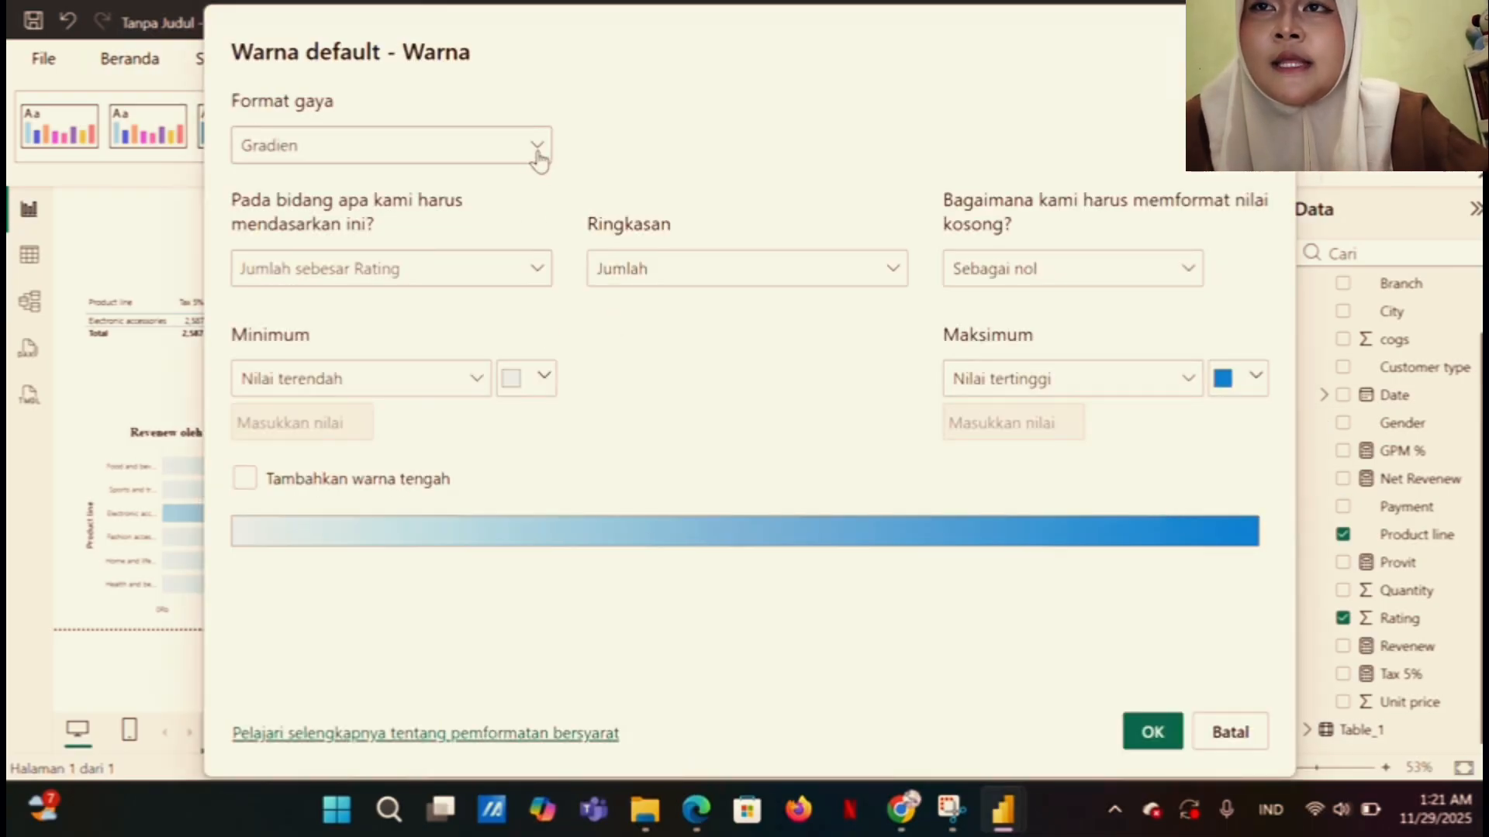
pyautogui.click(247, 478)
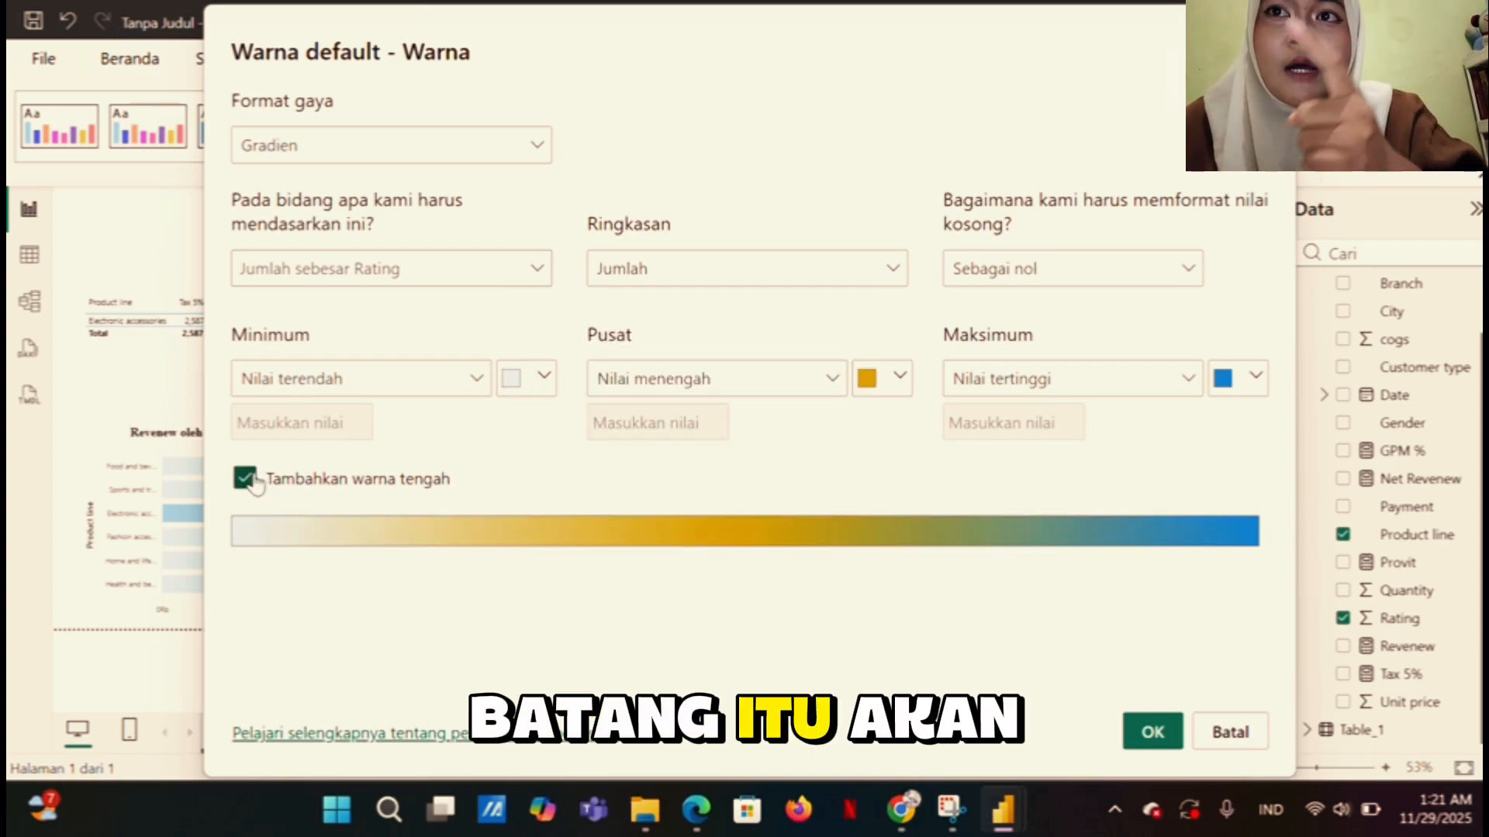
pyautogui.click(898, 381)
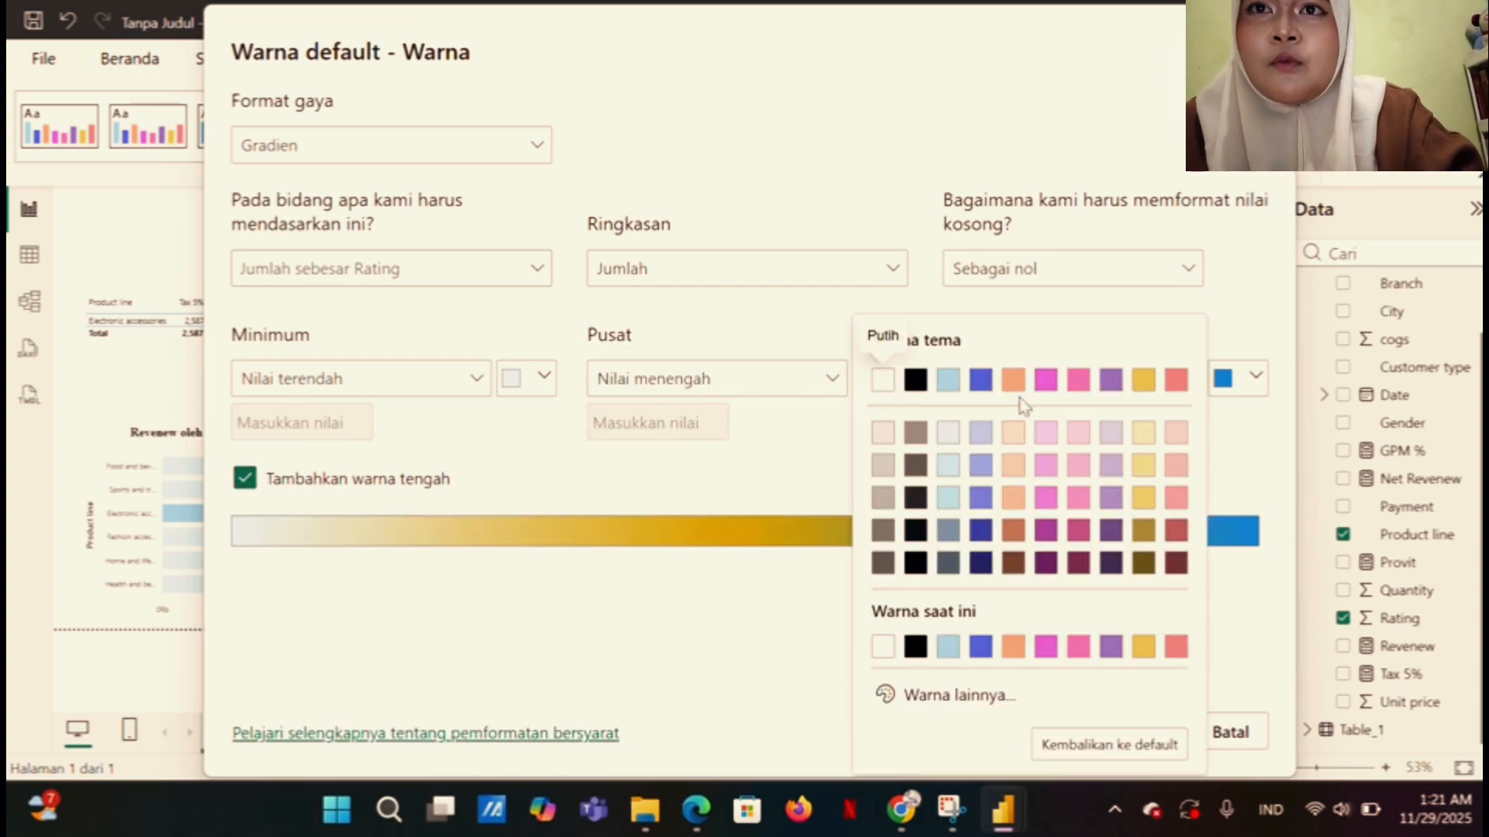
pyautogui.click(1112, 432)
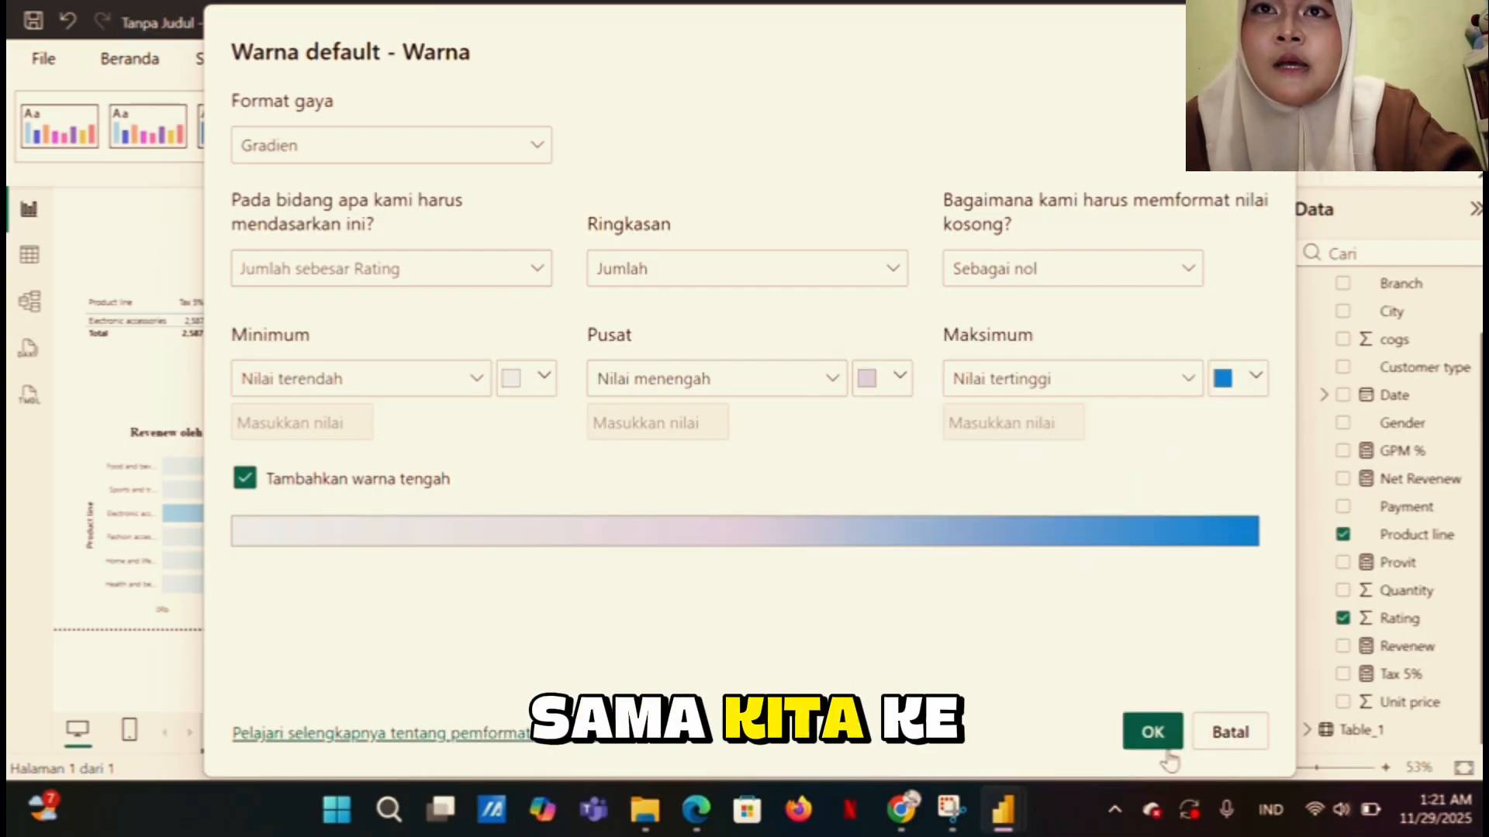
pyautogui.click(1152, 733)
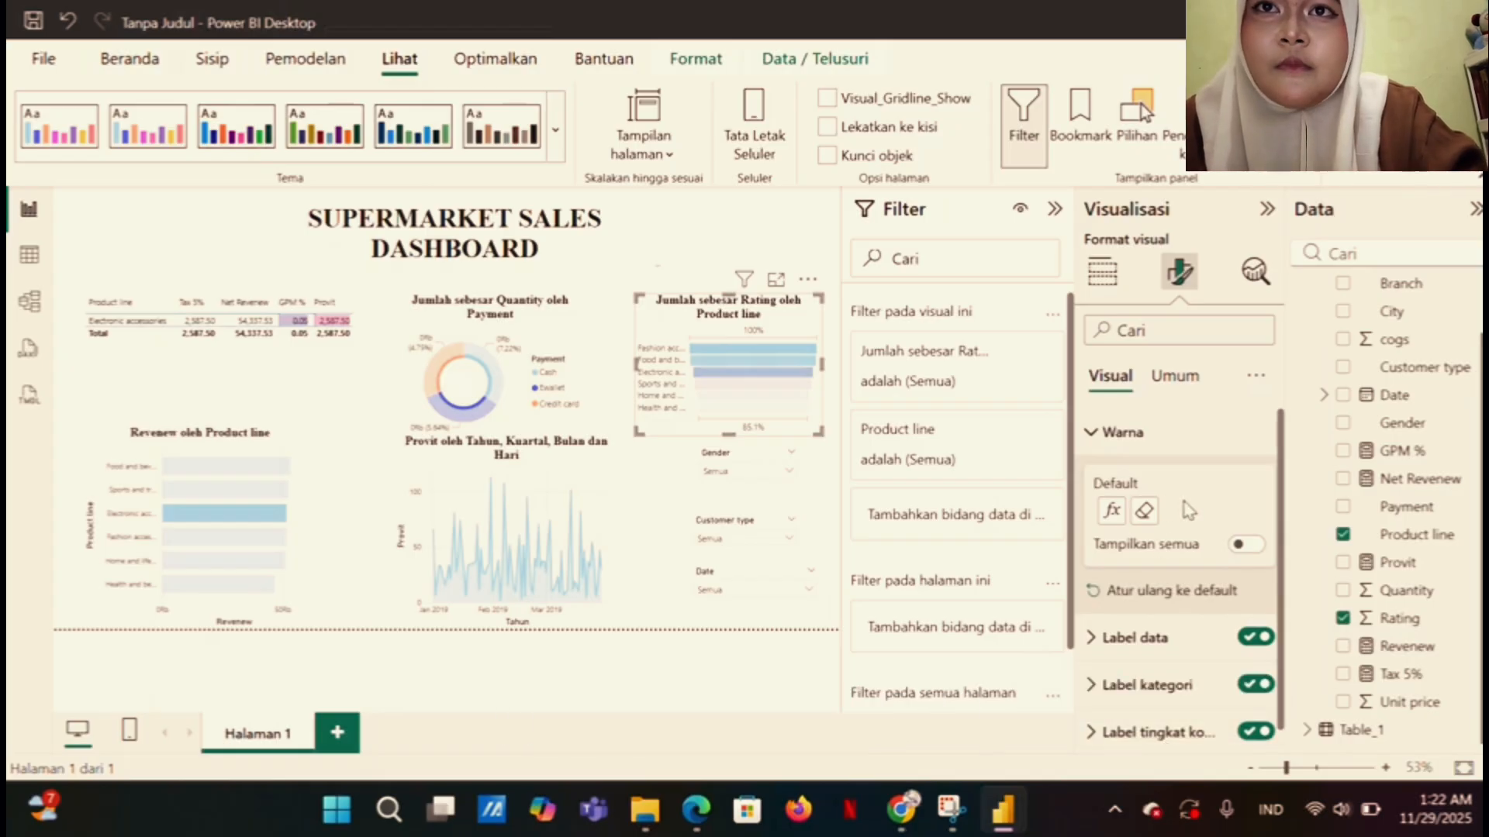
# Set the maximum colour of the funnel chart's gradient to medium purple, and deselect the chart
pyautogui.click(1112, 512)
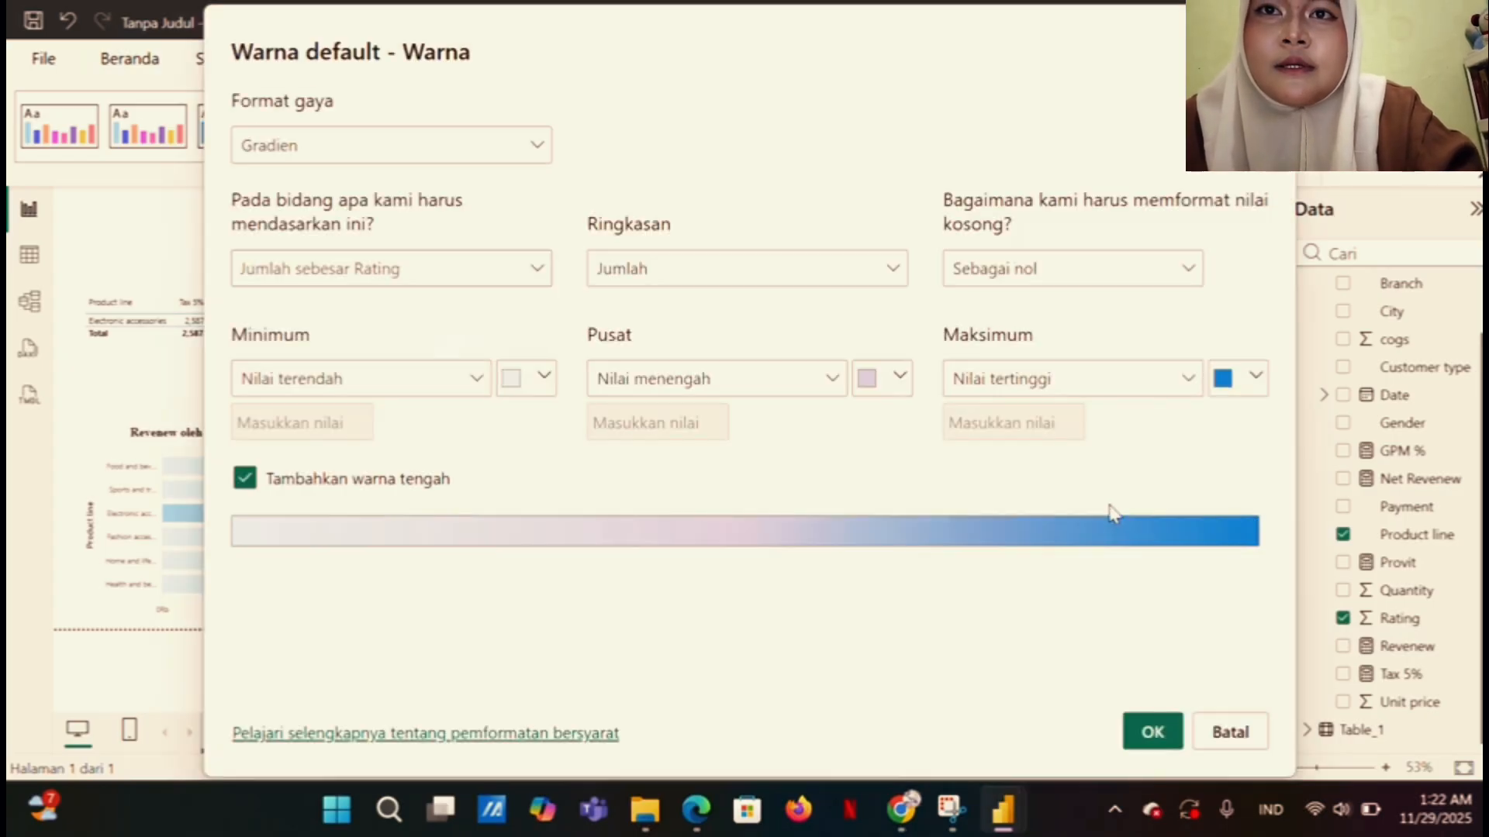
pyautogui.click(1256, 378)
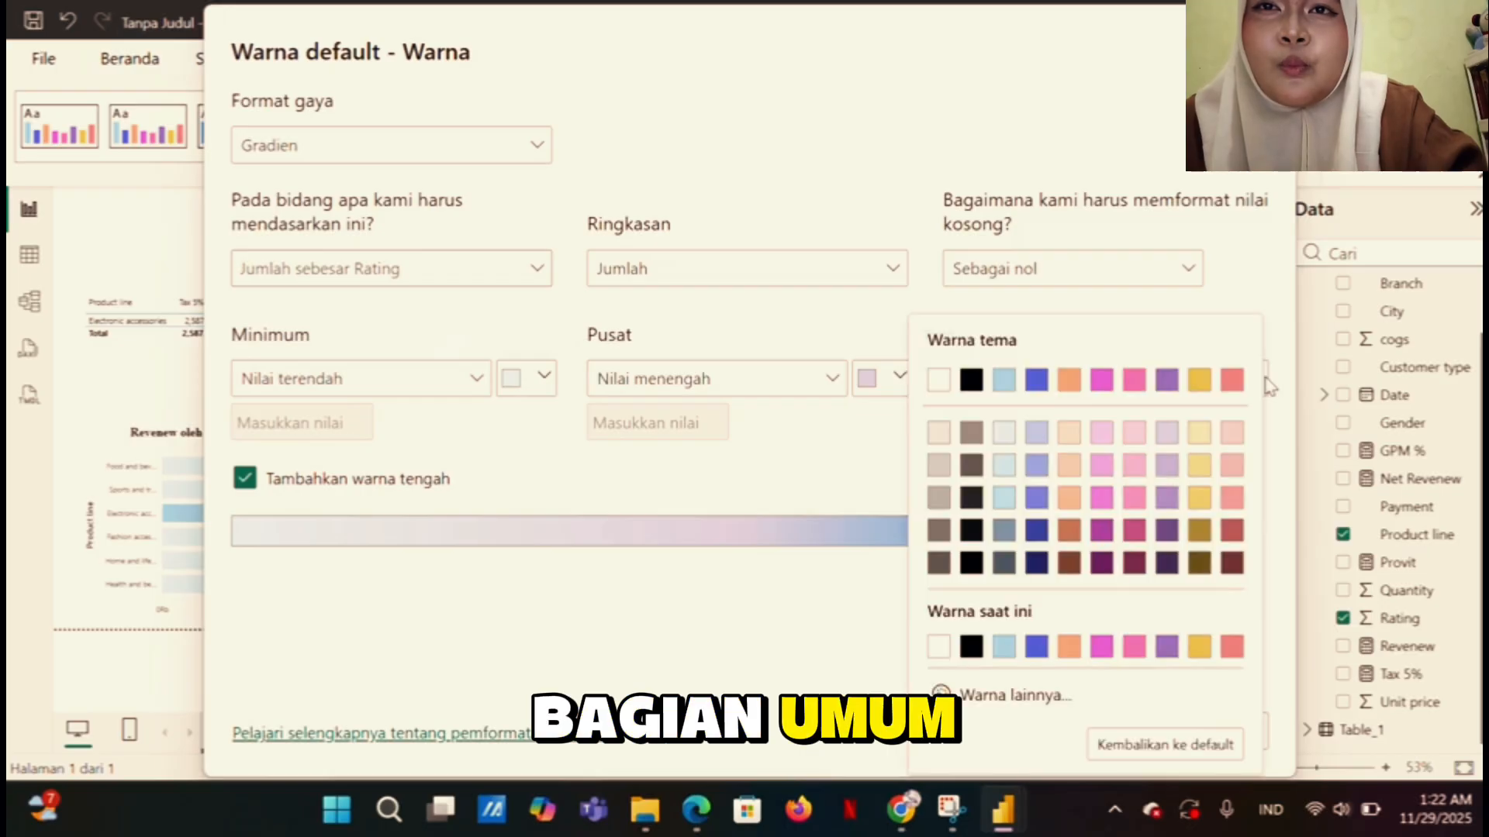
pyautogui.click(1173, 501)
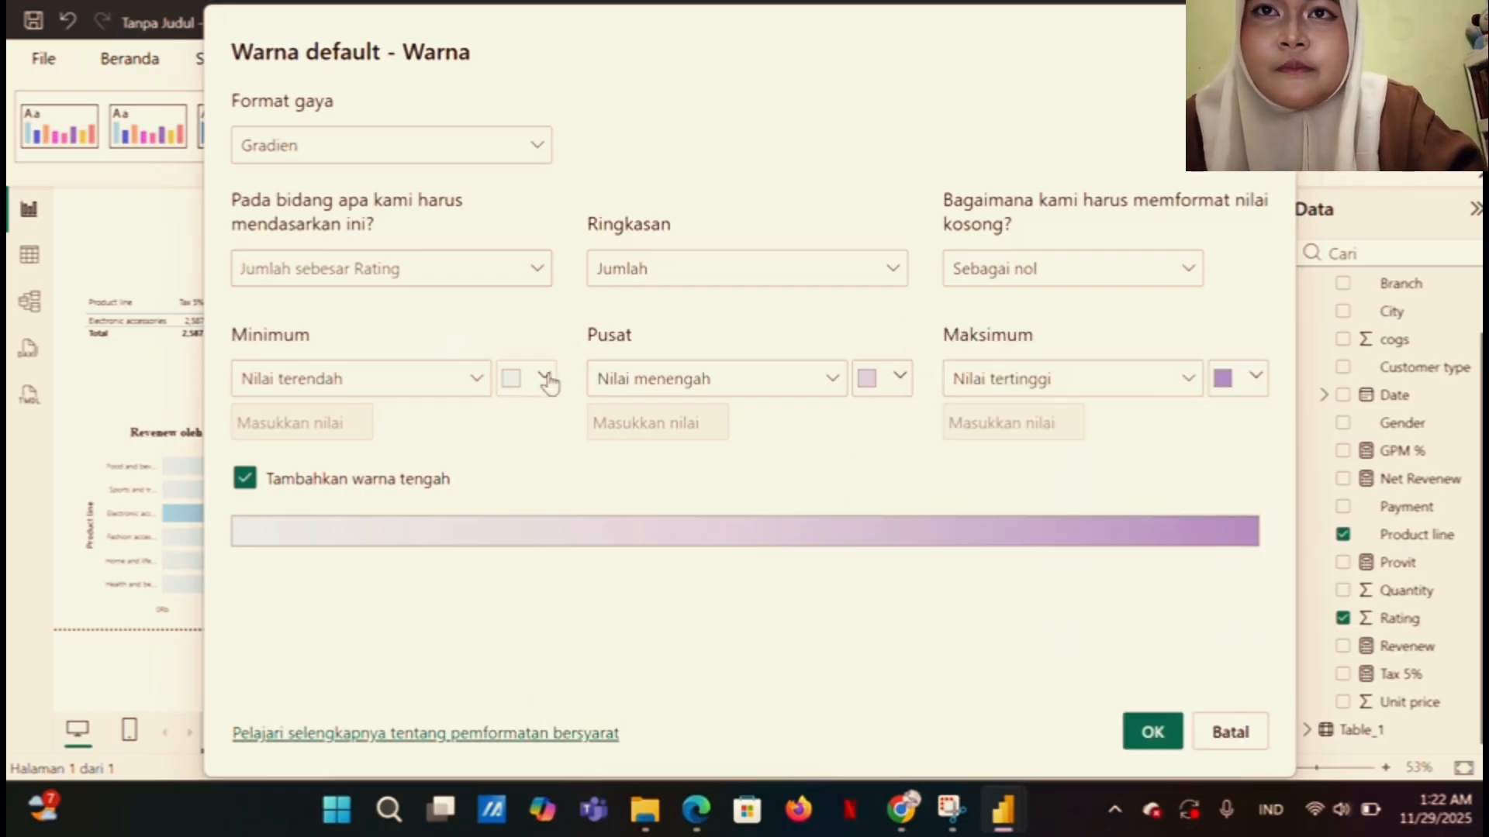
pyautogui.click(1143, 733)
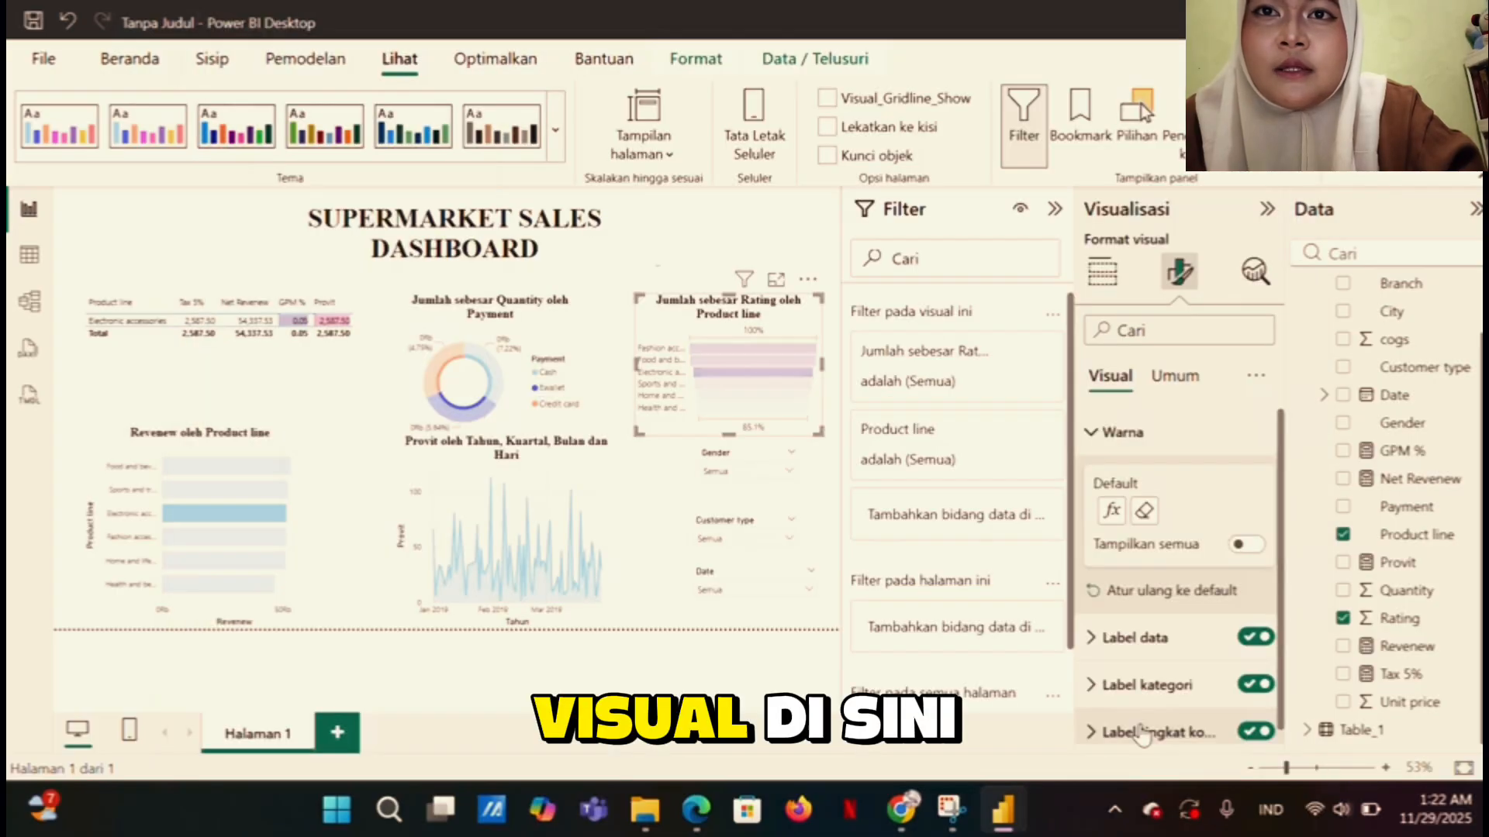
pyautogui.click(799, 693)
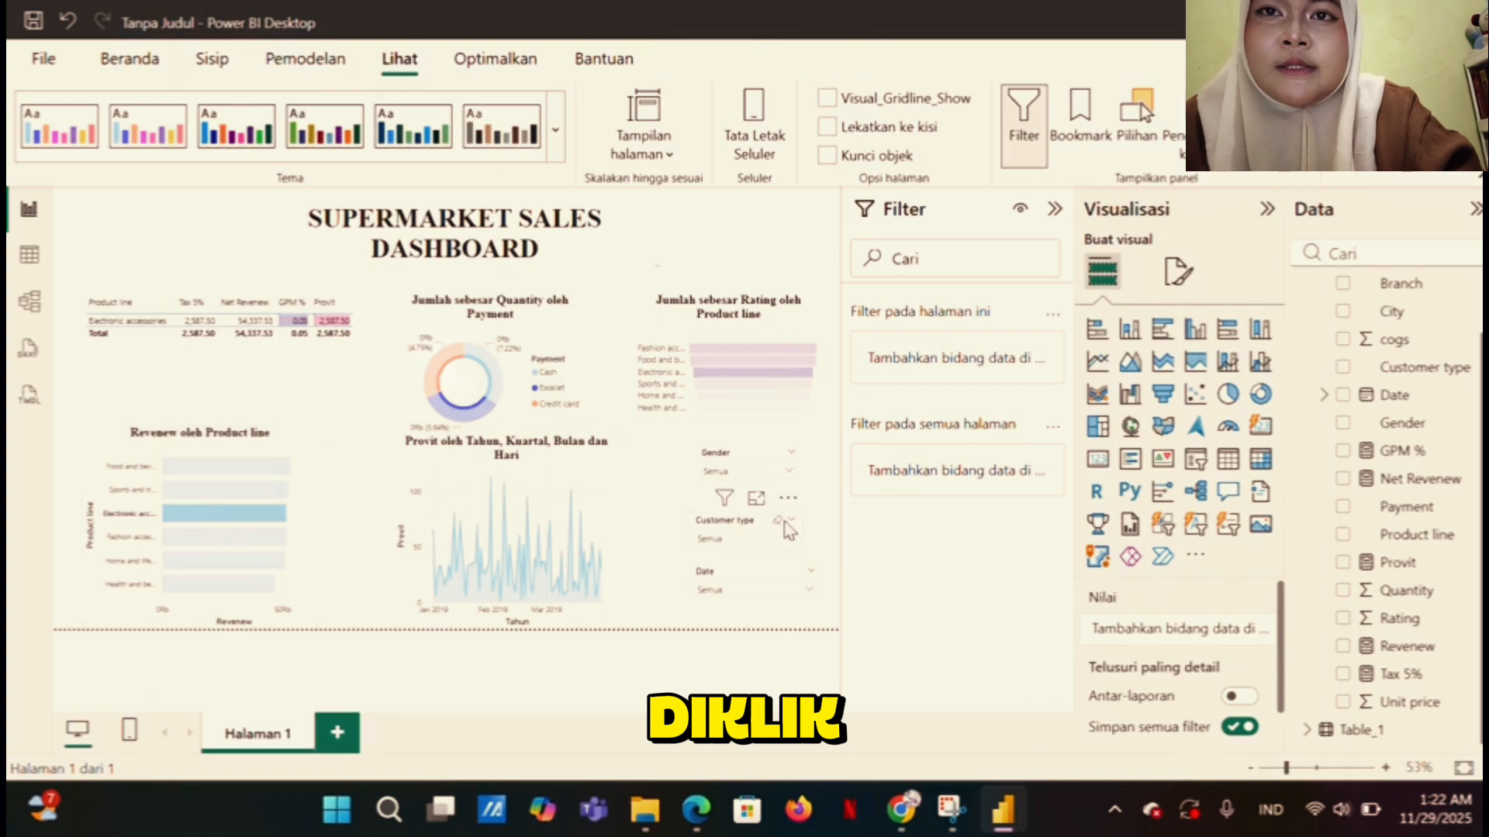
pyautogui.click(262, 567)
pyautogui.click(1177, 275)
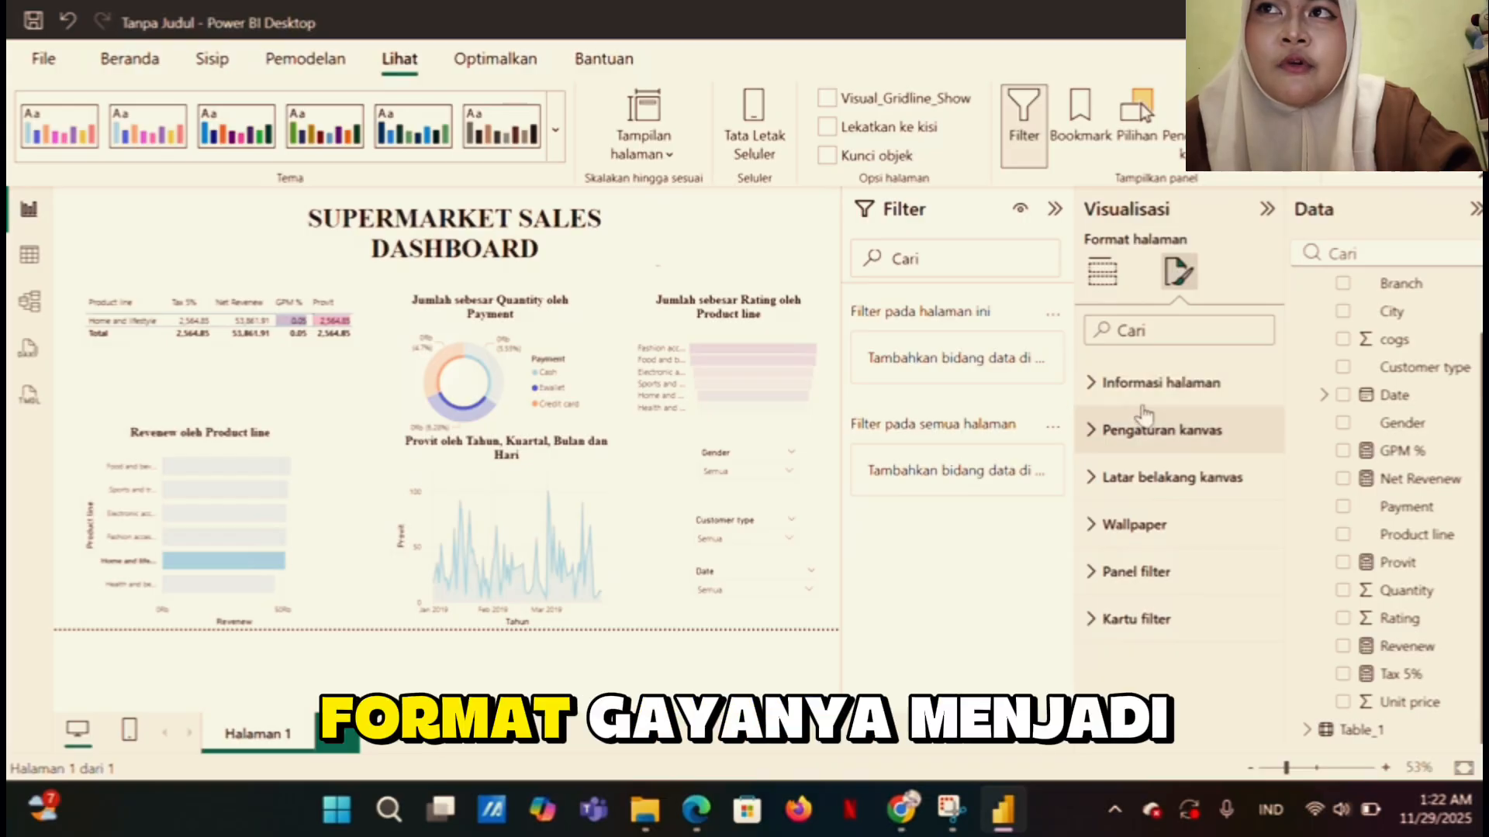
pyautogui.click(1104, 281)
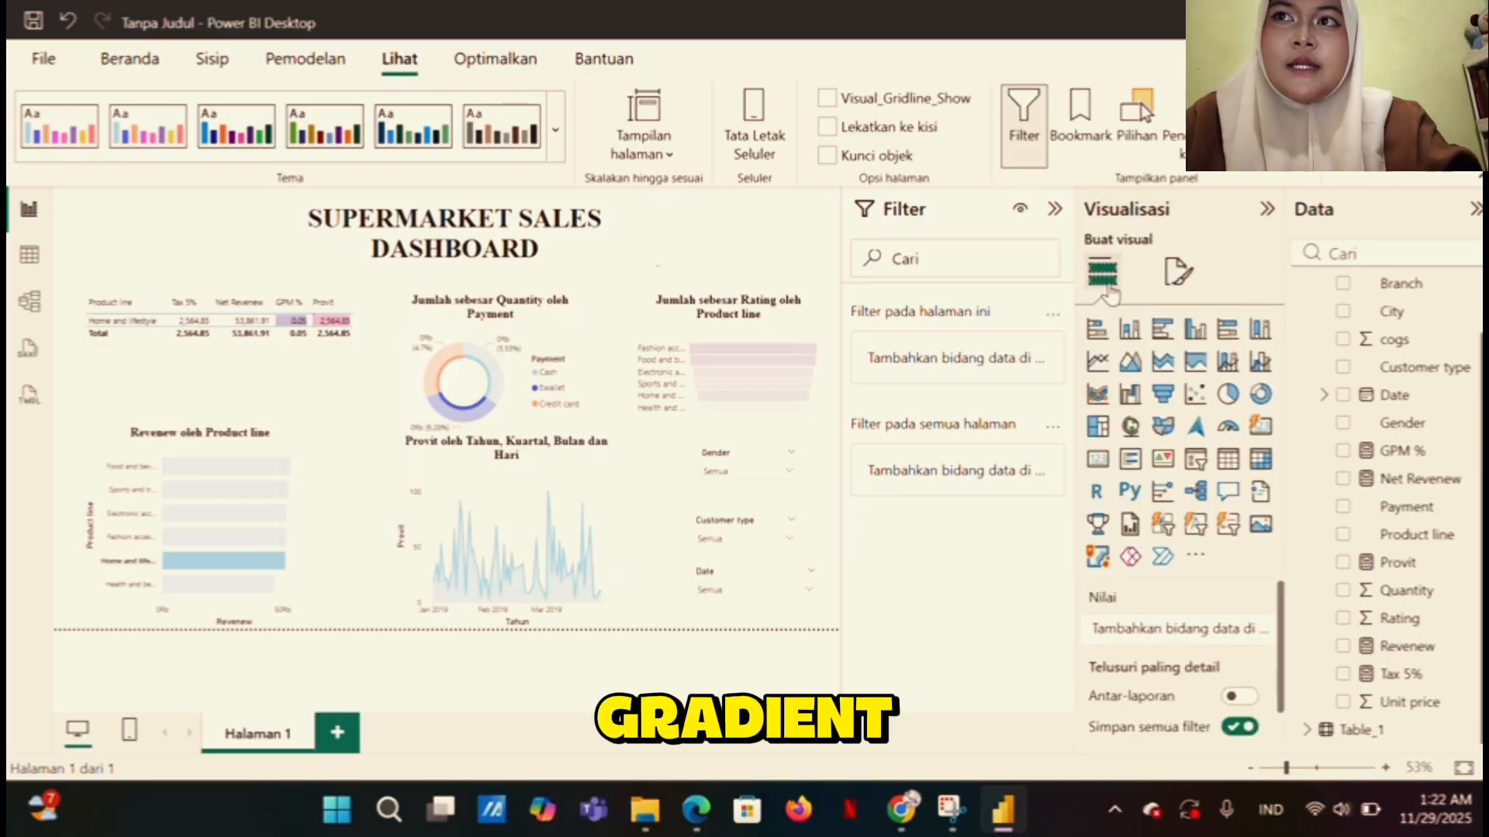
pyautogui.click(1187, 280)
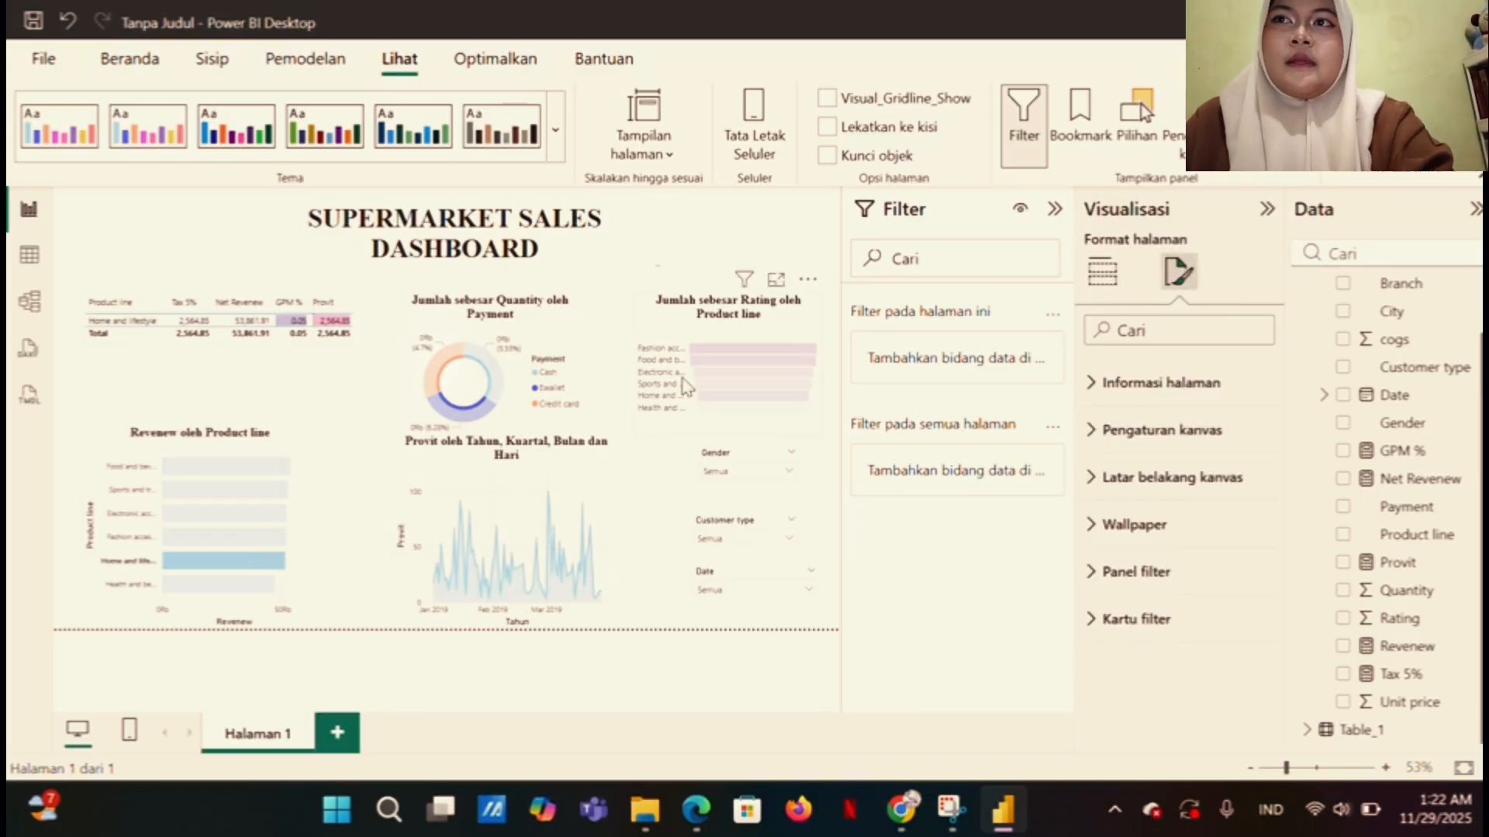
# Set up a gradient rule with a middle colour for the bars of the revenue-by-product-line chart
pyautogui.click(186, 486)
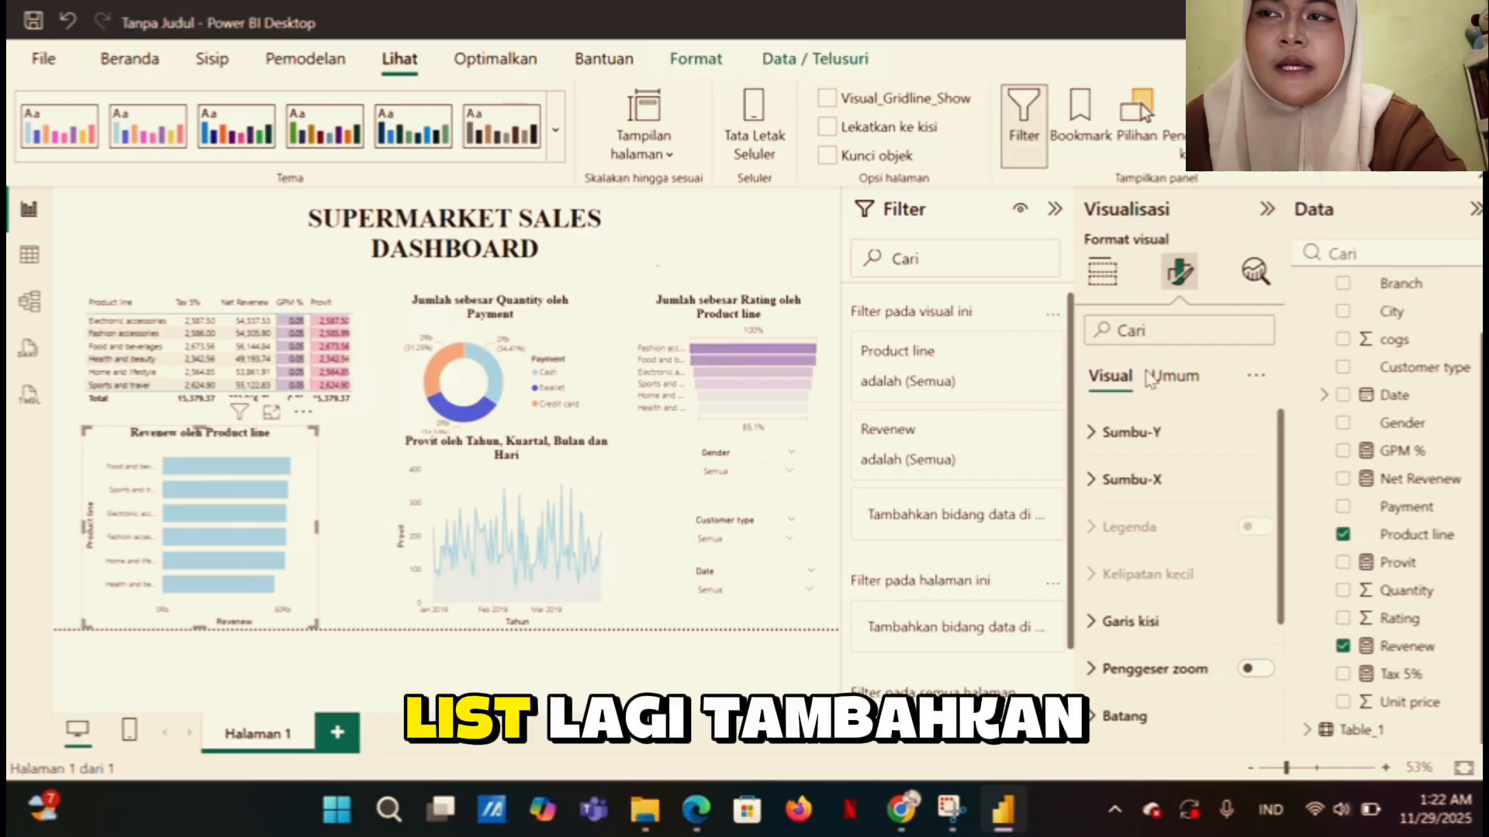
pyautogui.click(1178, 378)
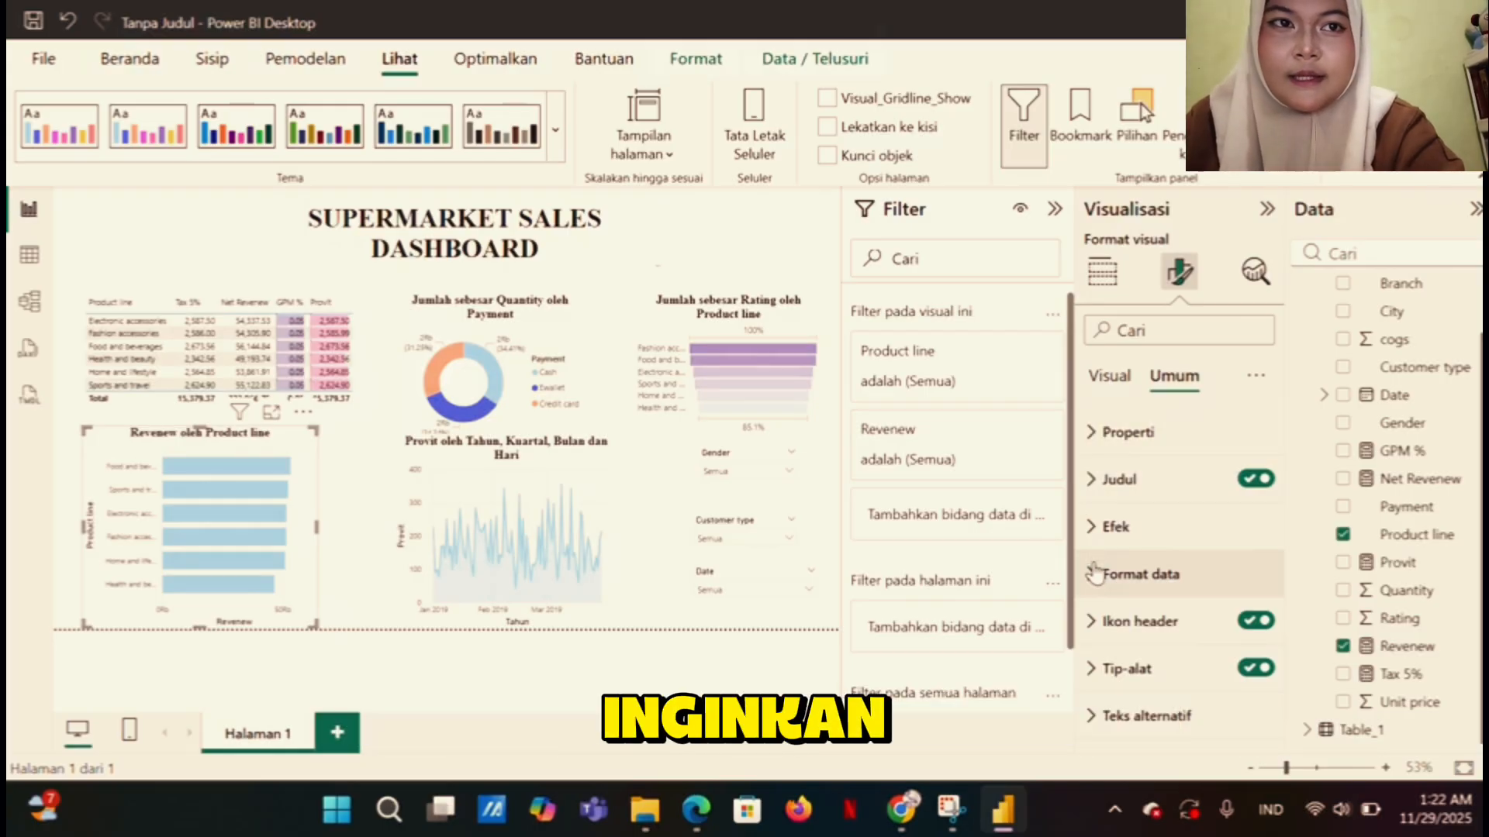
pyautogui.click(1104, 393)
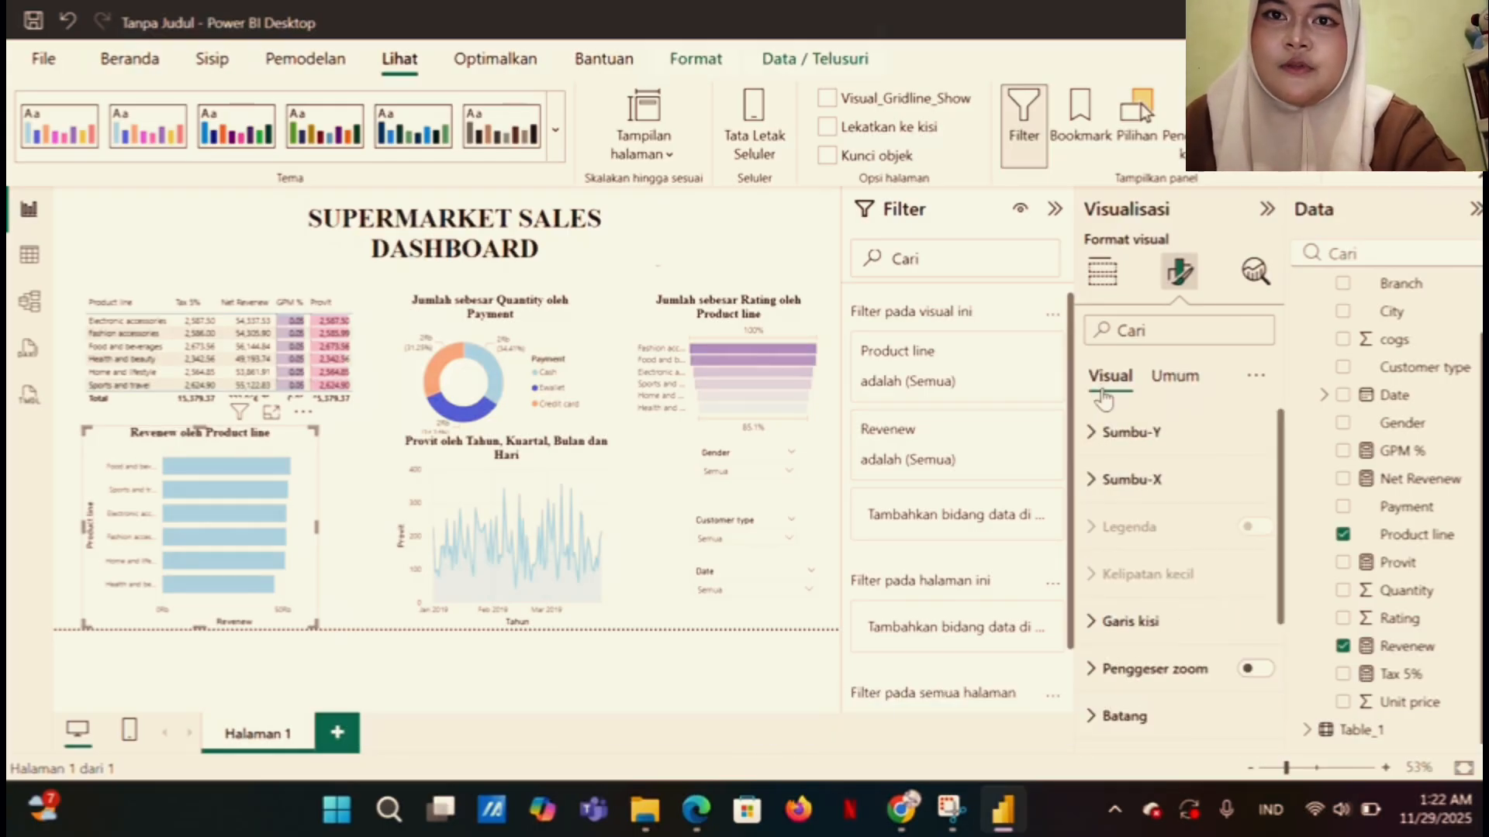
pyautogui.scroll(-2, 1148, 514)
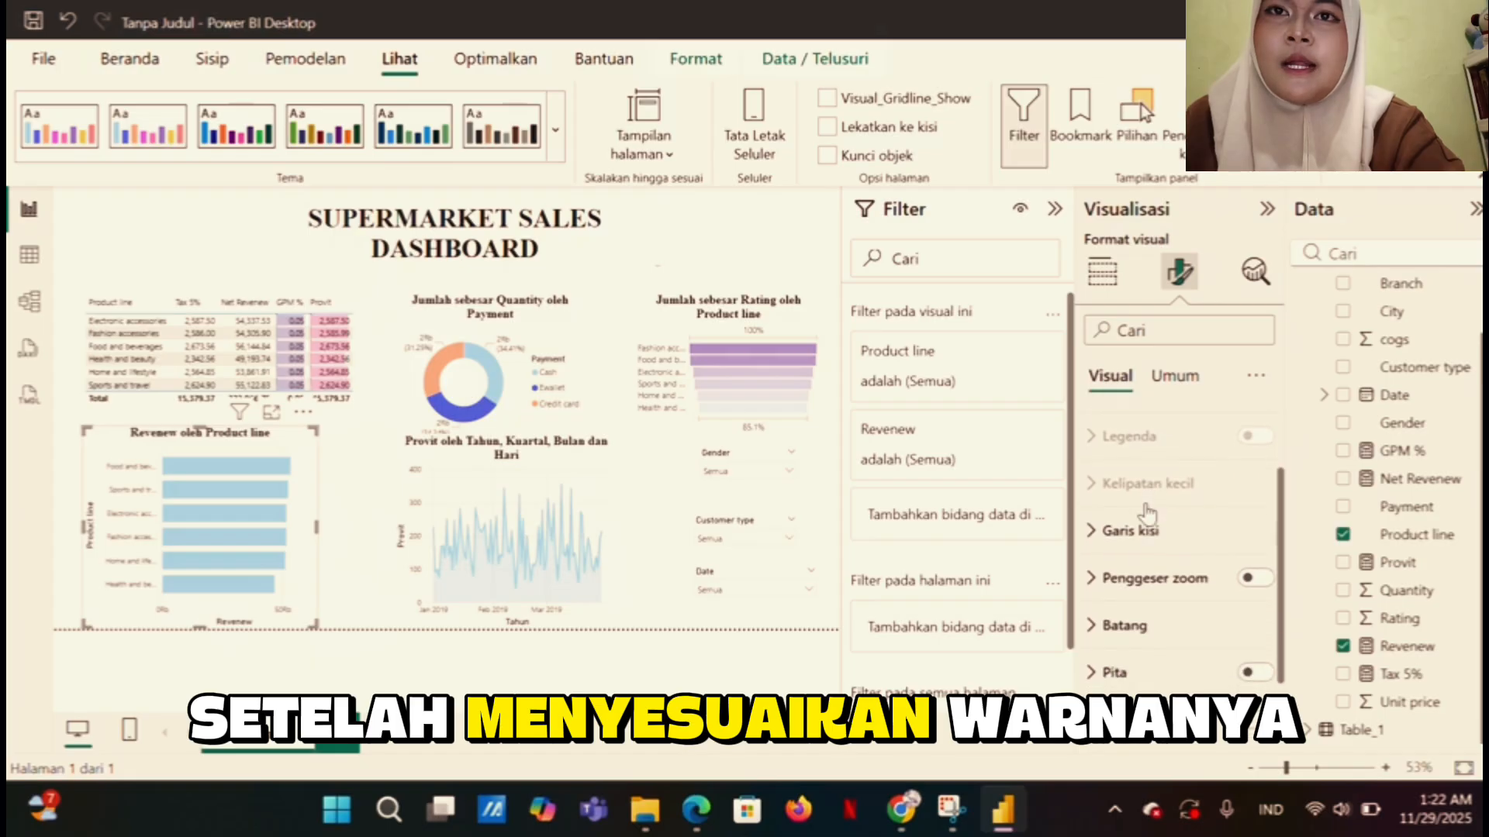
pyautogui.scroll(-1, 1148, 514)
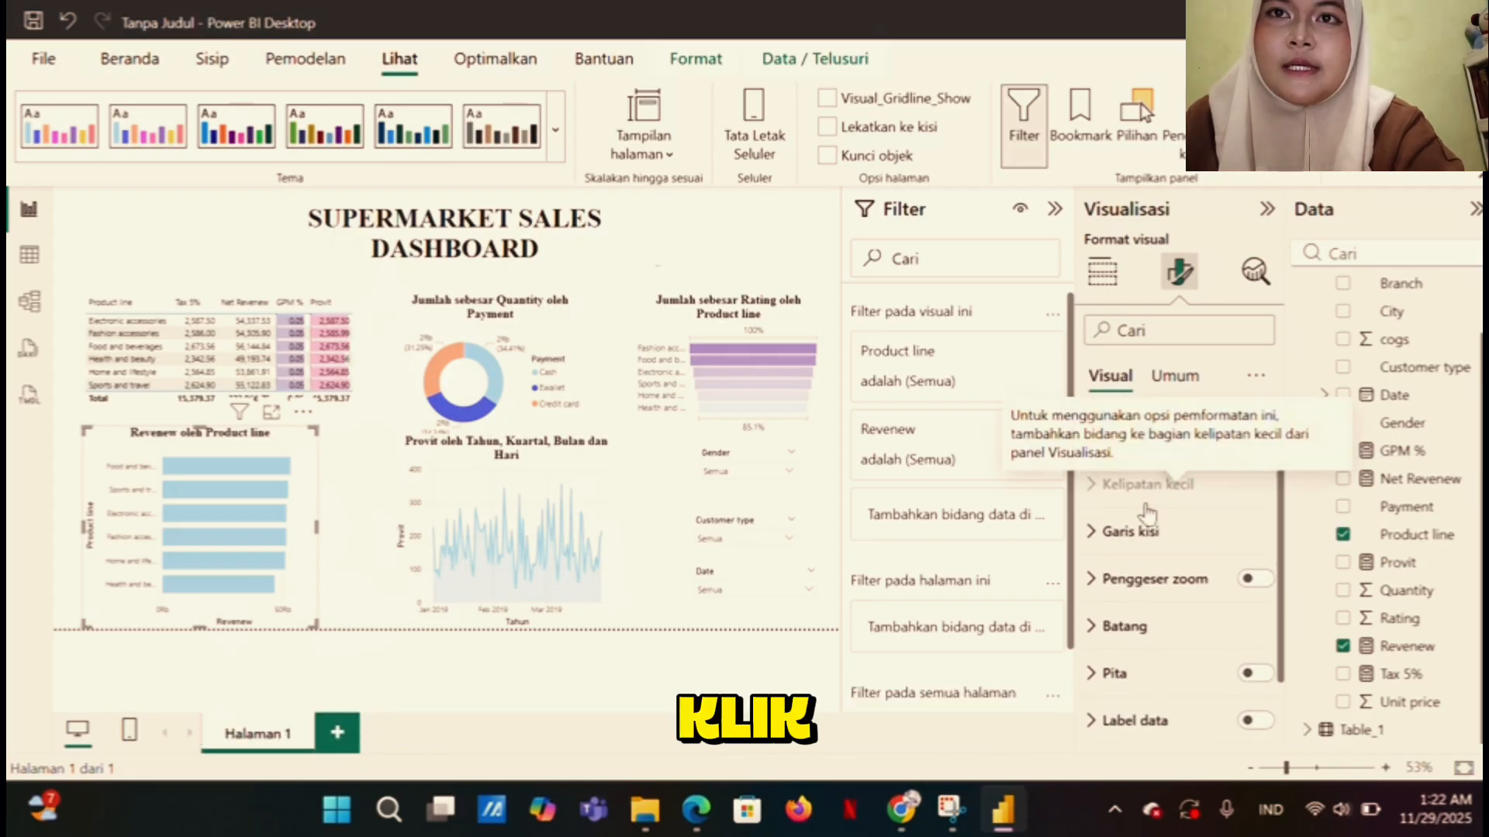
pyautogui.click(1095, 619)
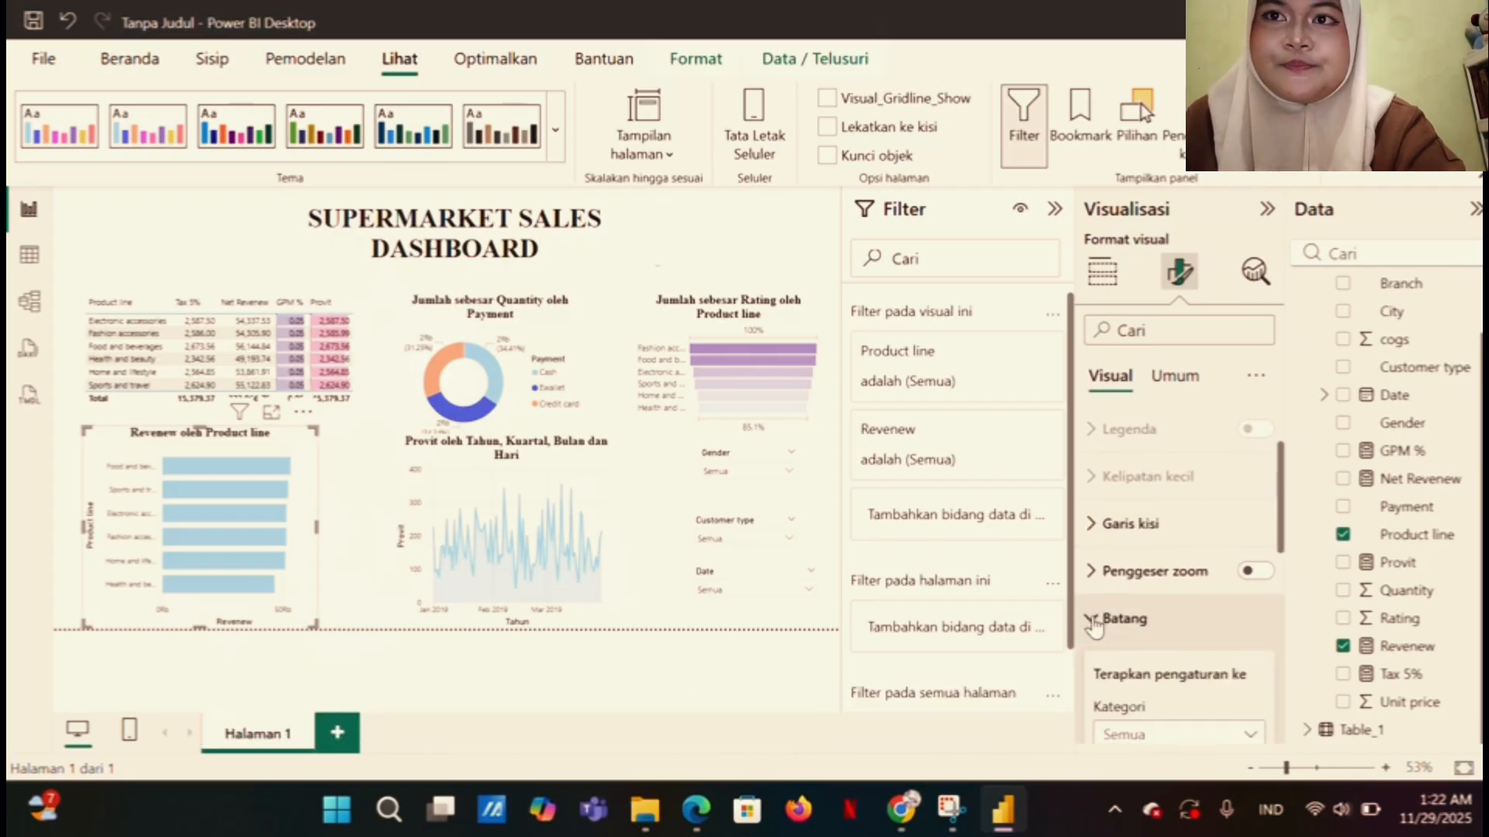
pyautogui.scroll(-2, 1116, 644)
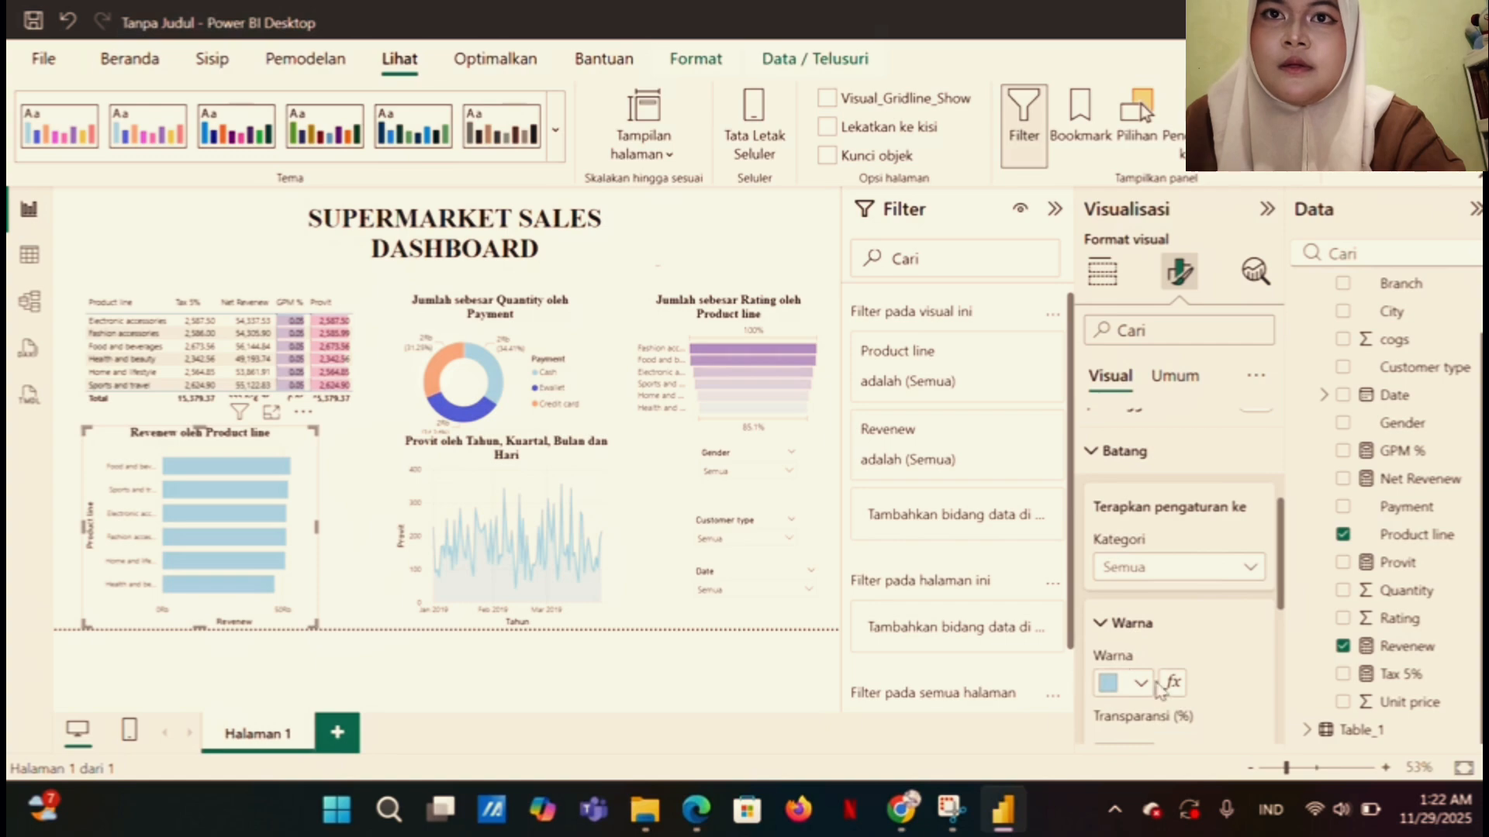
pyautogui.click(1175, 683)
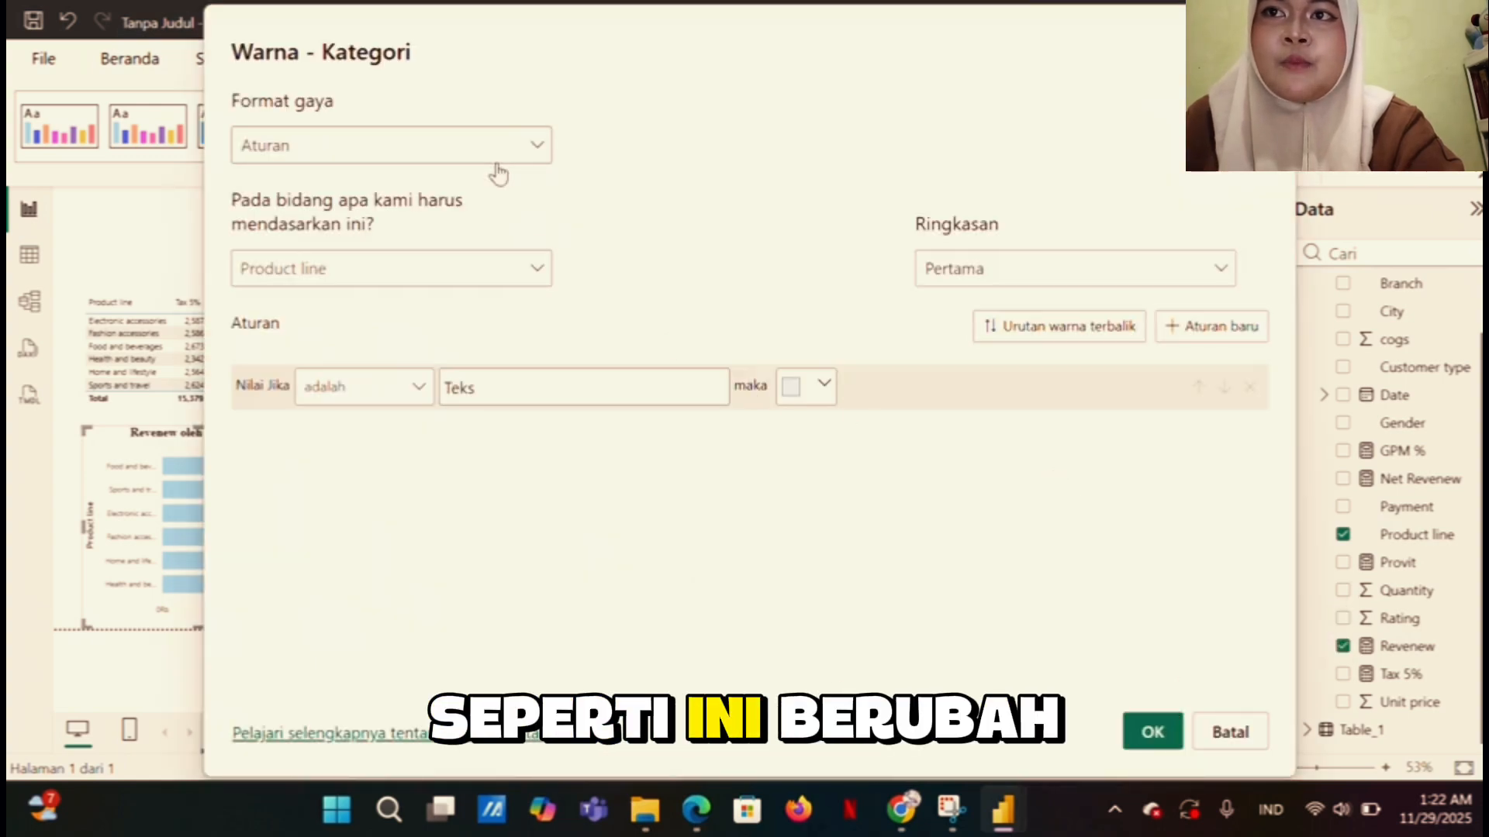
pyautogui.click(539, 152)
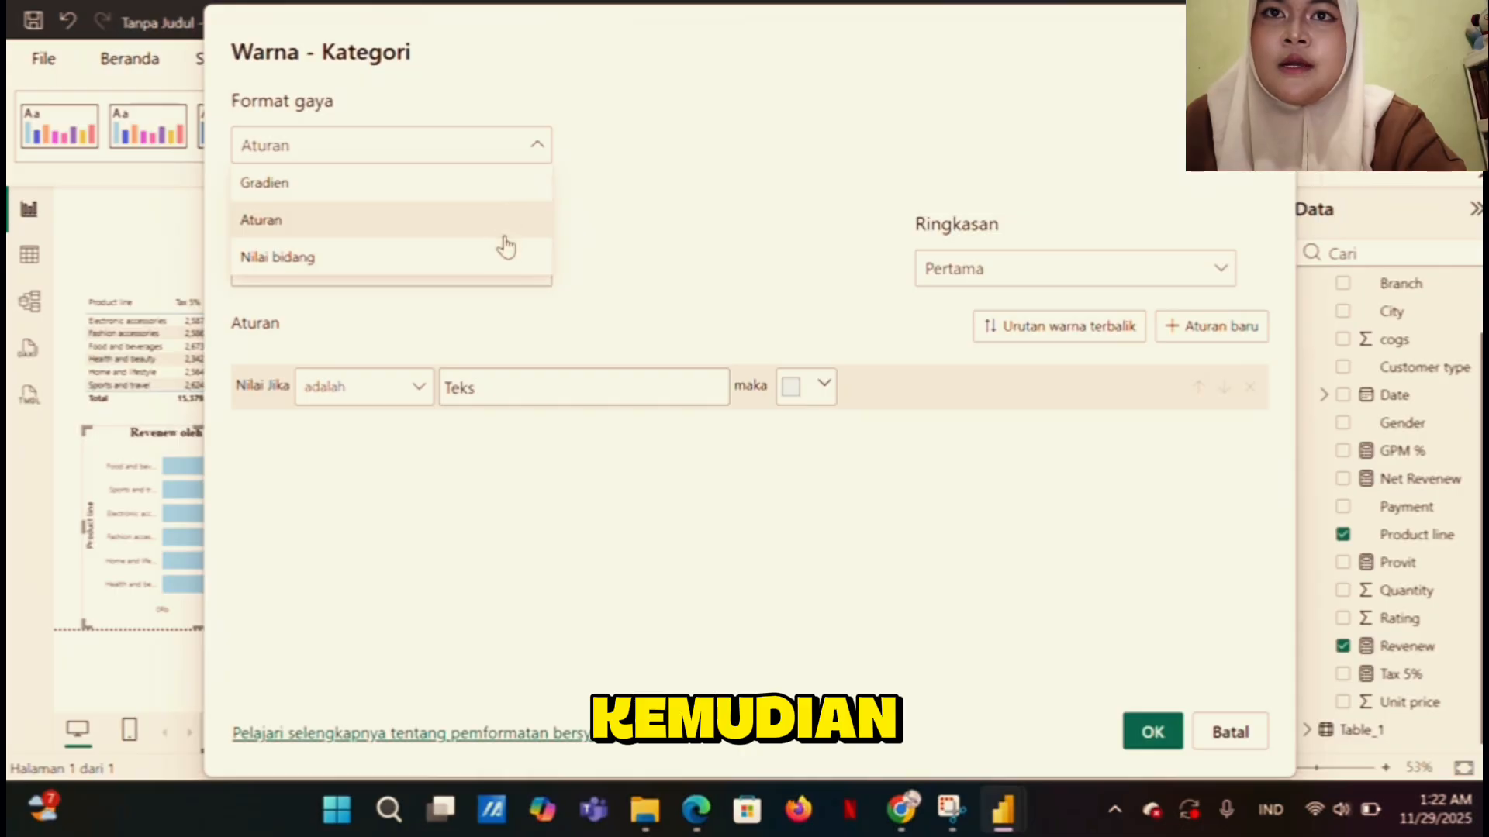
pyautogui.click(496, 190)
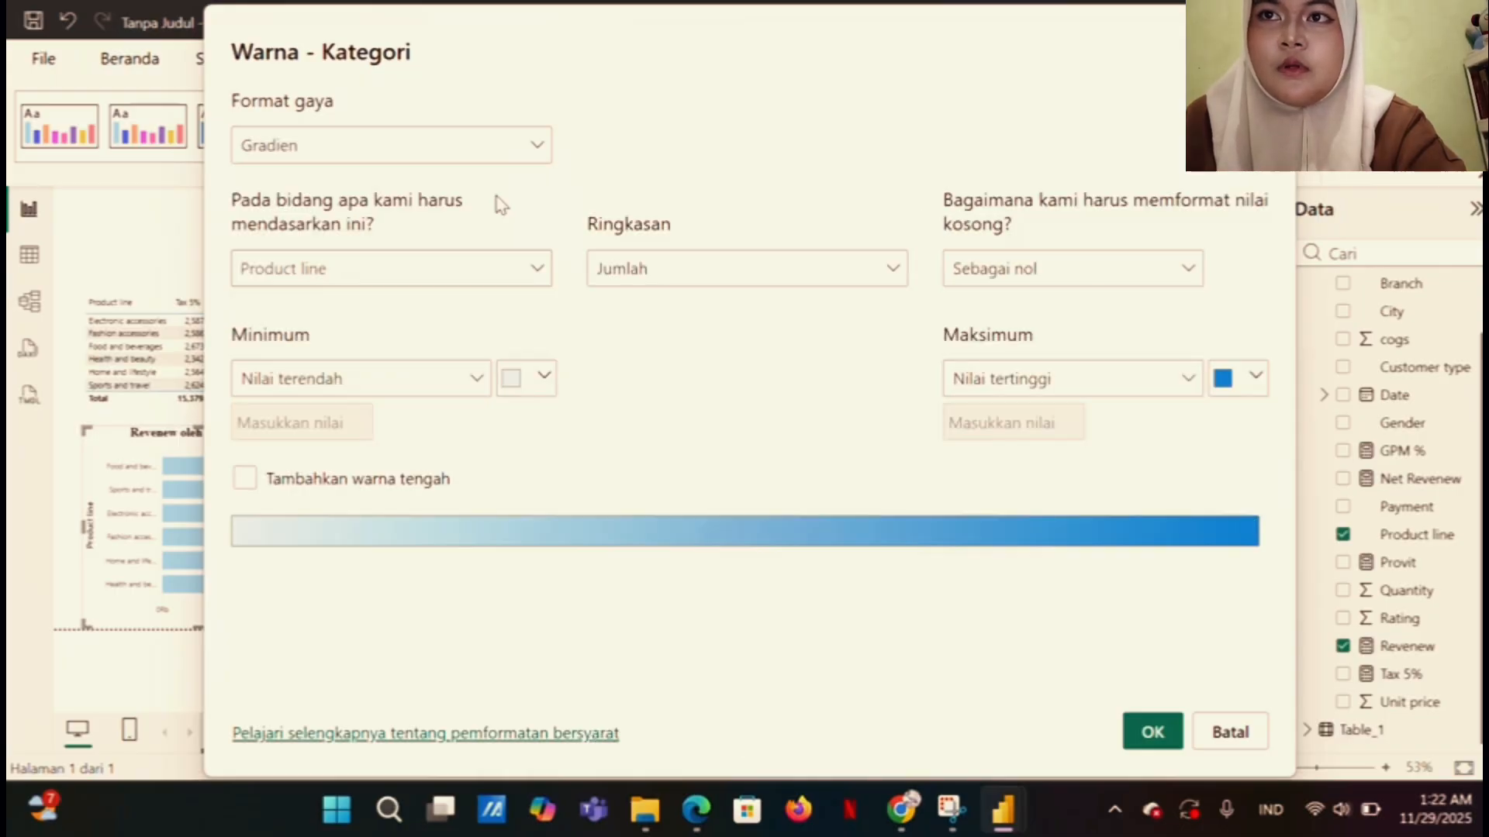
pyautogui.click(251, 480)
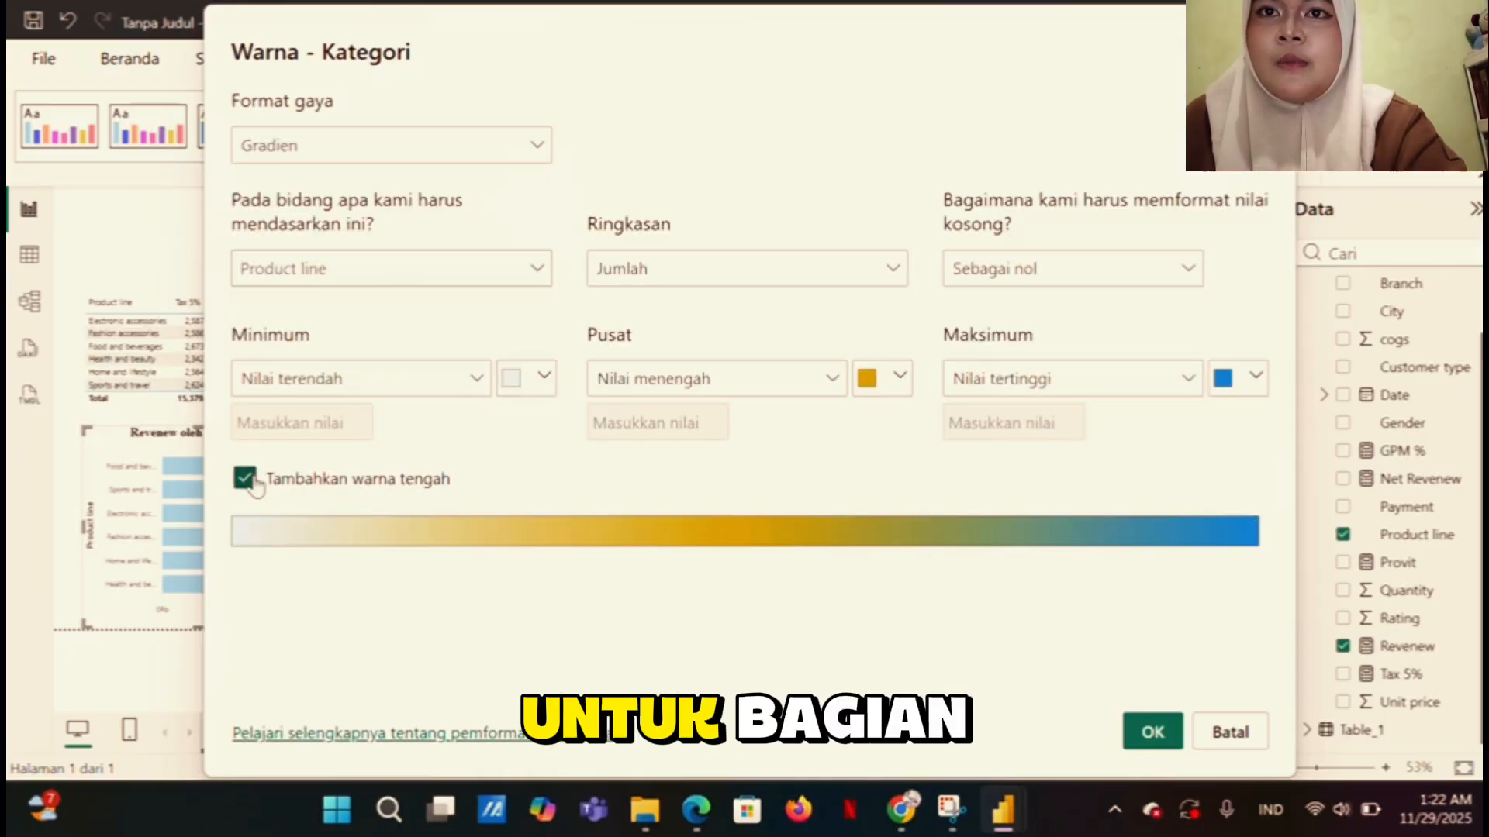
# Set the bar gradient's minimum colour to light pink, its centre to pale pink, and its maximum to medium pink
pyautogui.click(546, 379)
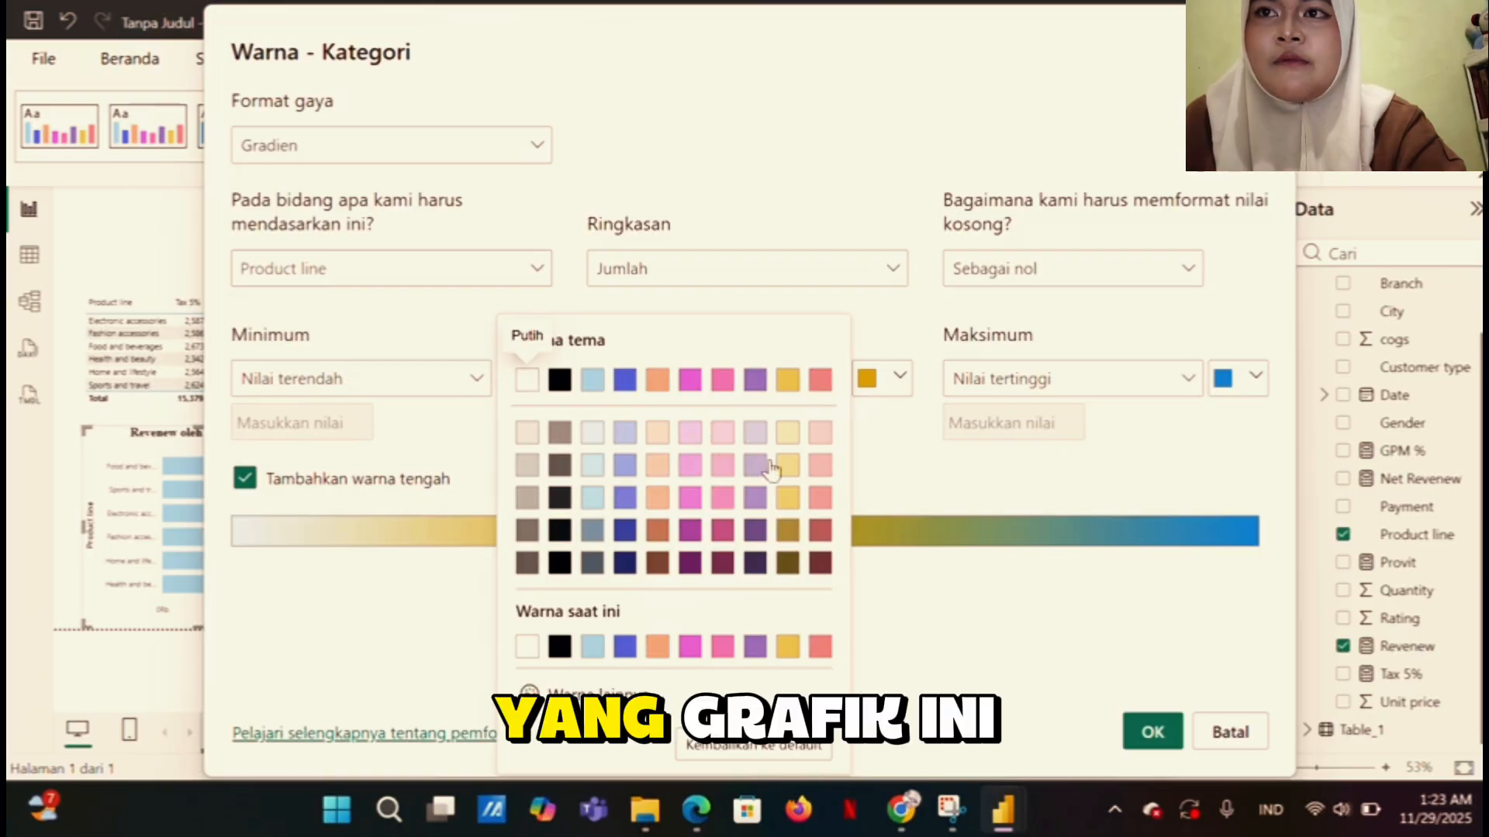
pyautogui.click(727, 471)
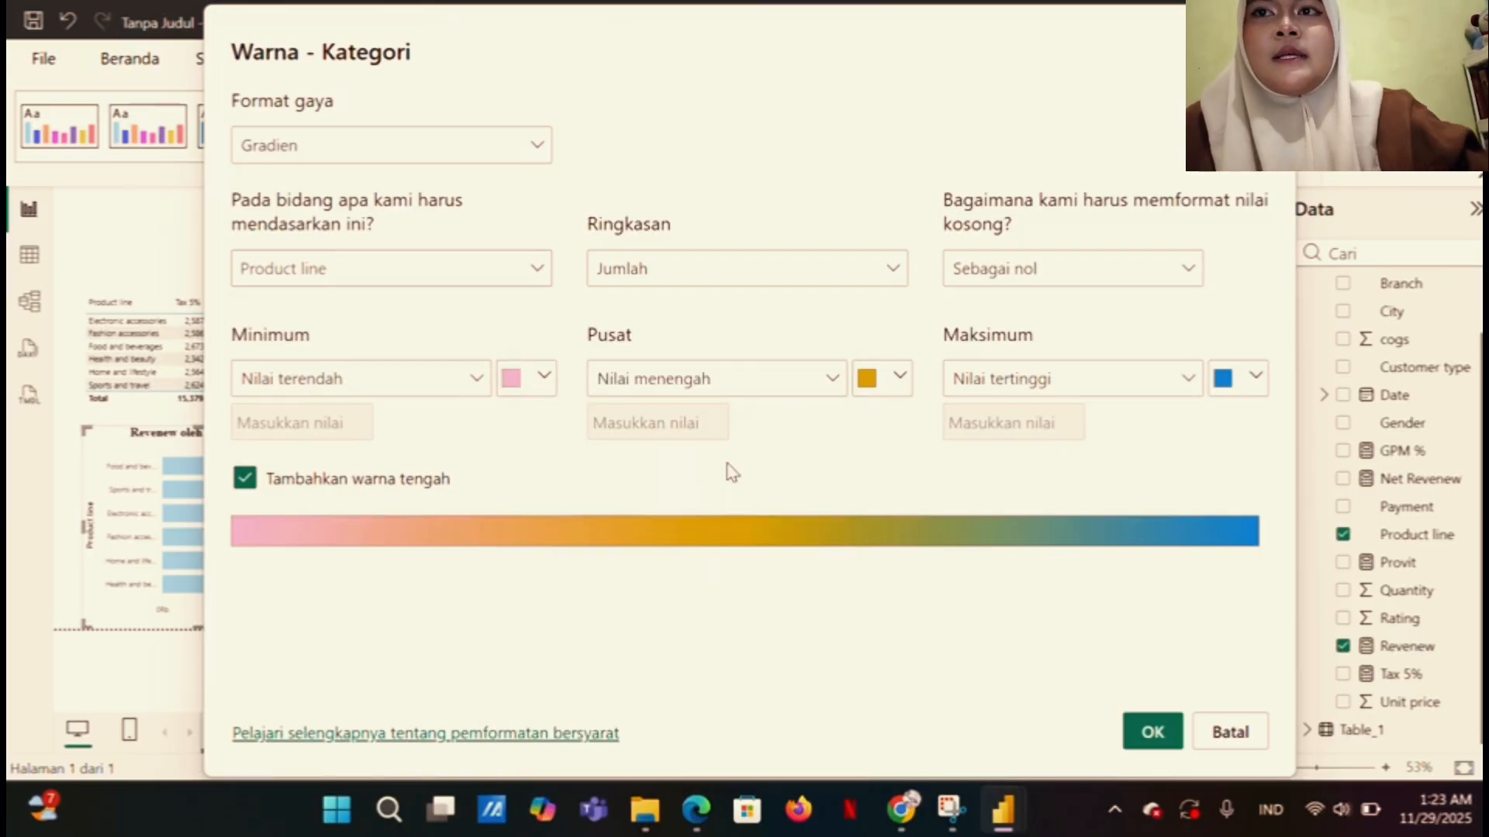
pyautogui.click(900, 380)
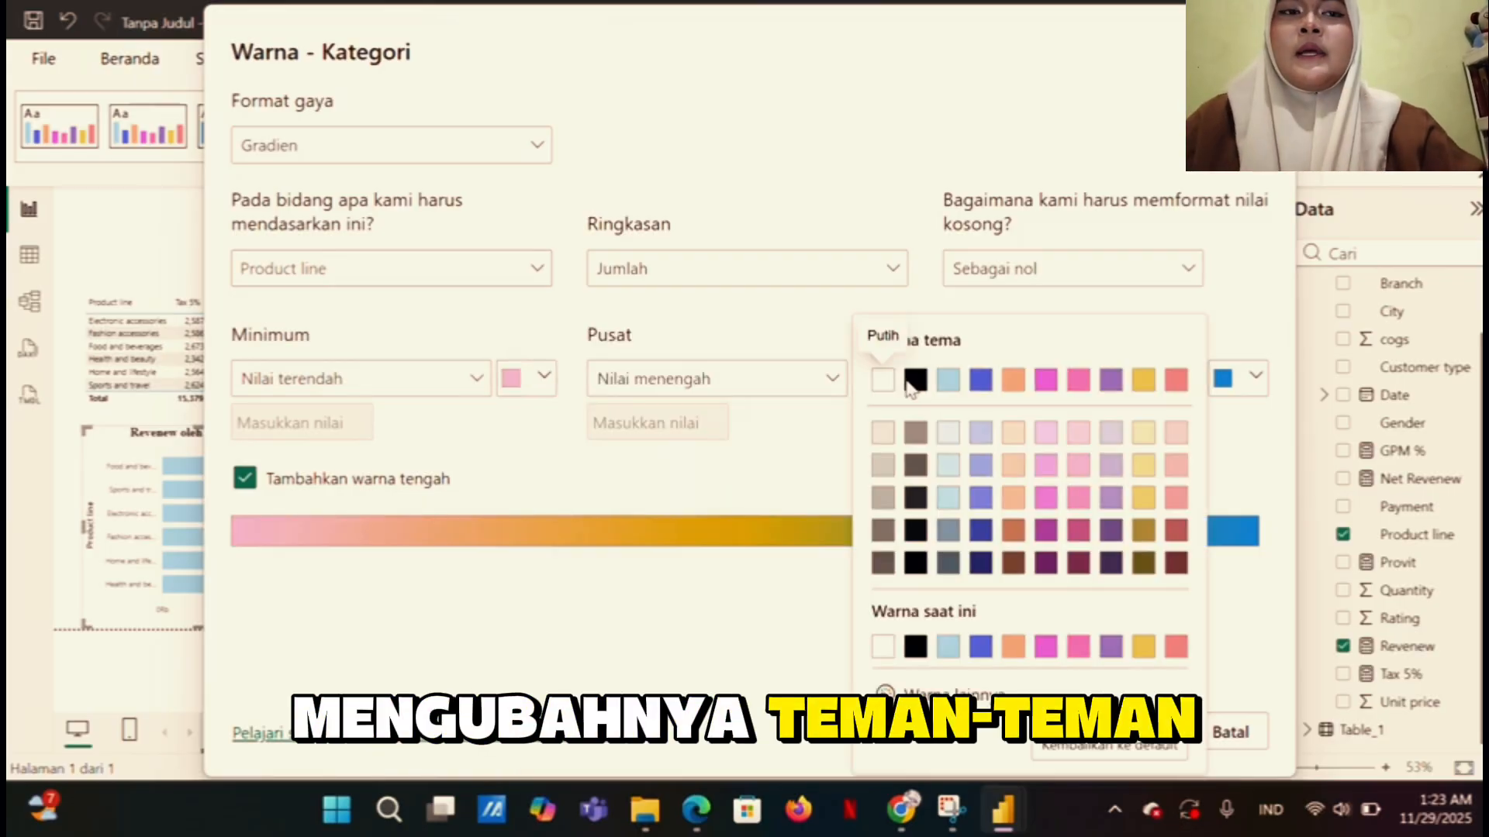
pyautogui.click(1075, 439)
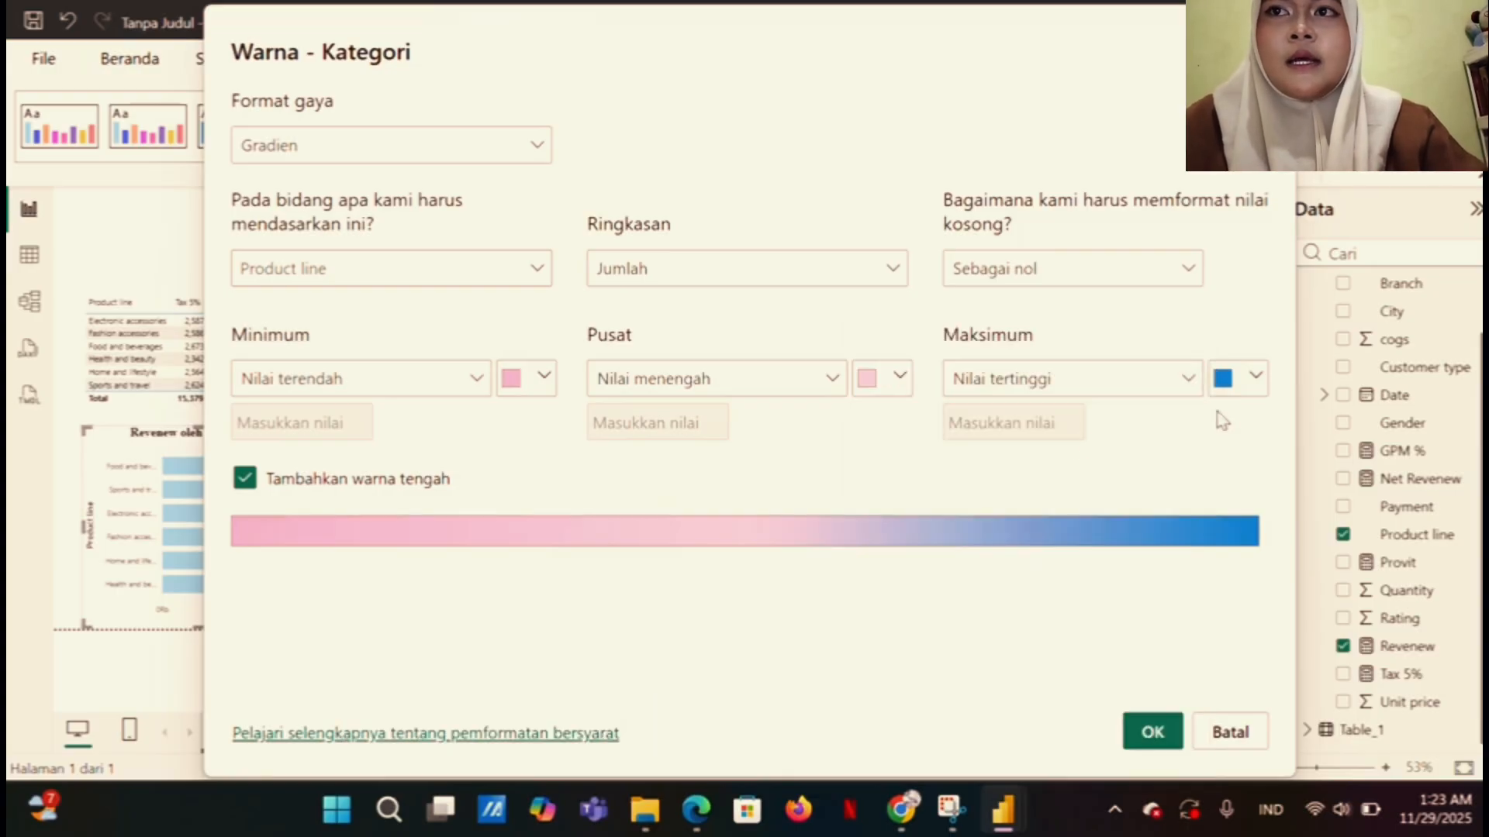
pyautogui.click(1257, 378)
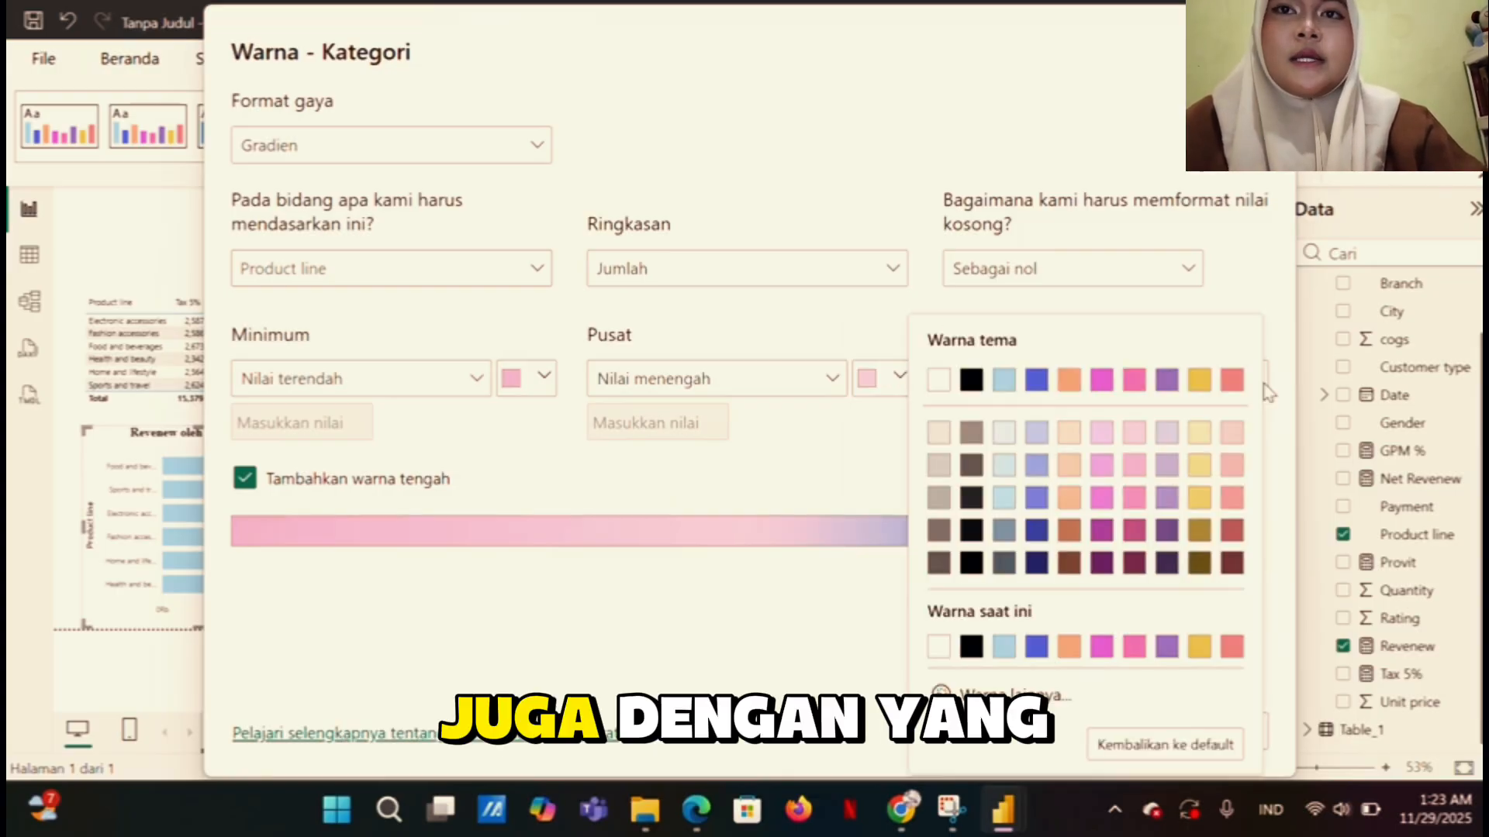
pyautogui.click(1137, 497)
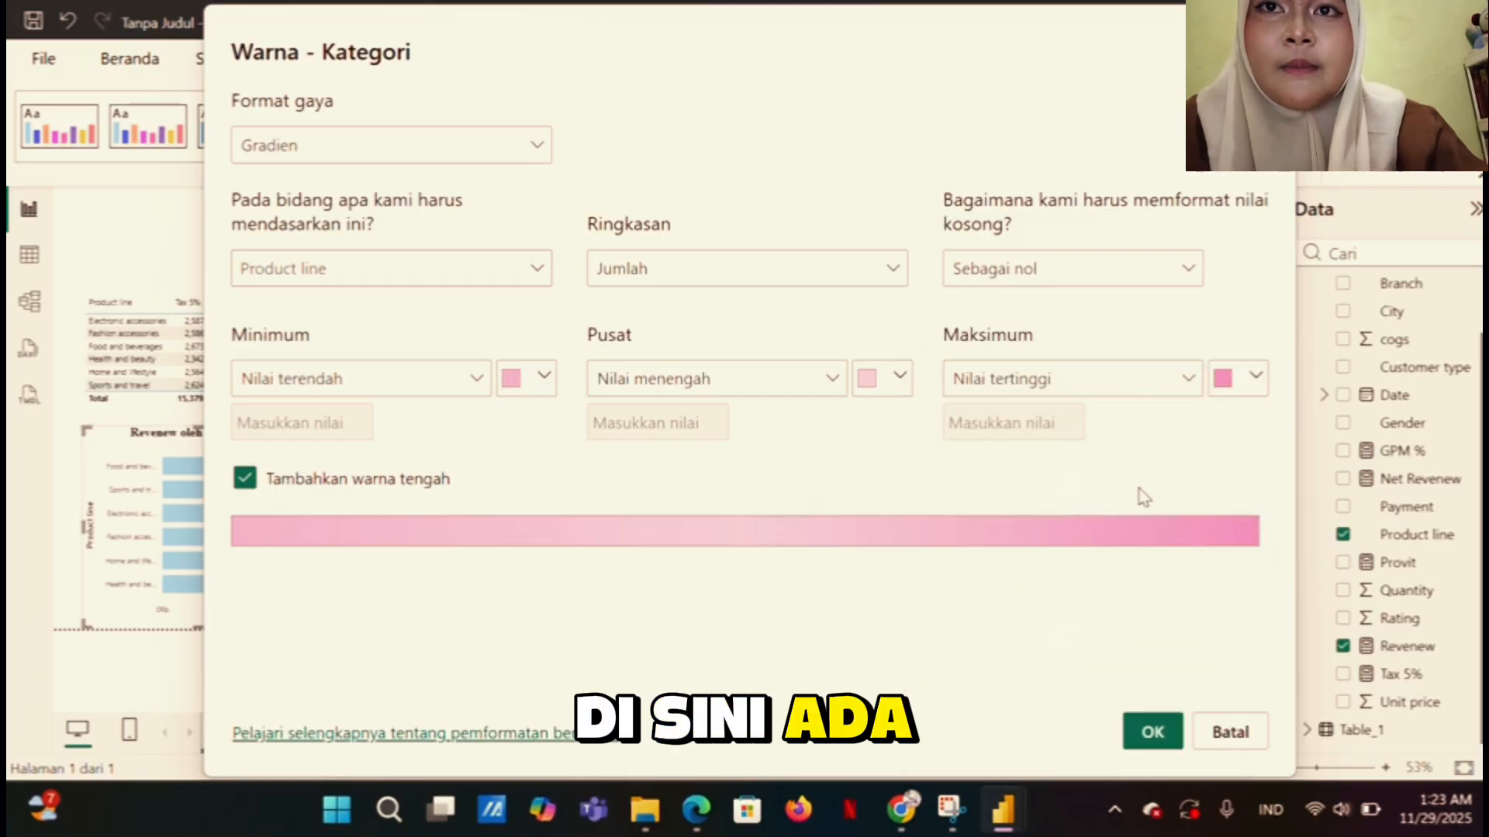
# Change the bar gradient's minimum colour to pale purple and apply the rule
pyautogui.click(546, 379)
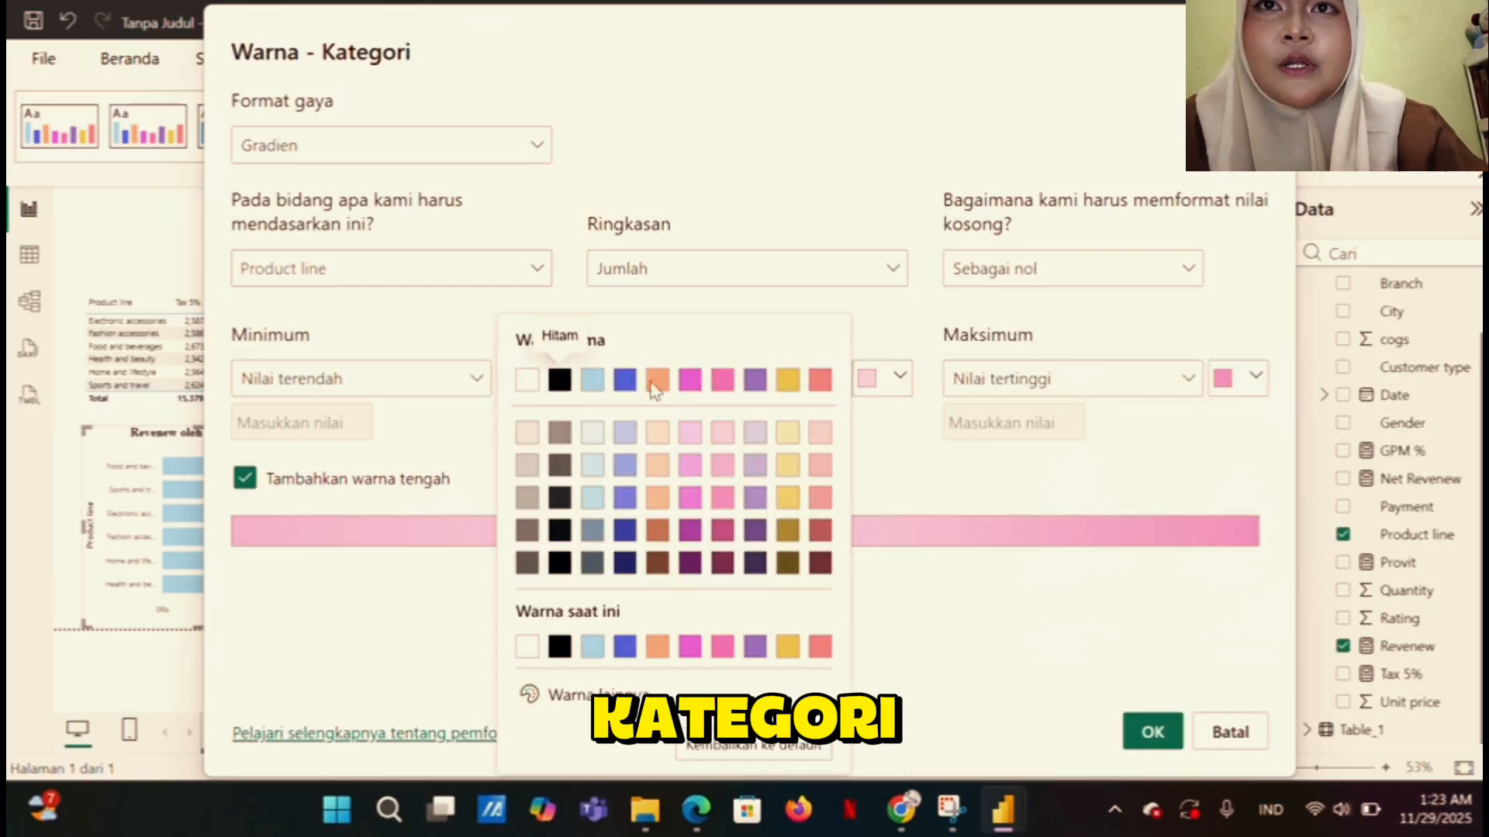
pyautogui.click(761, 435)
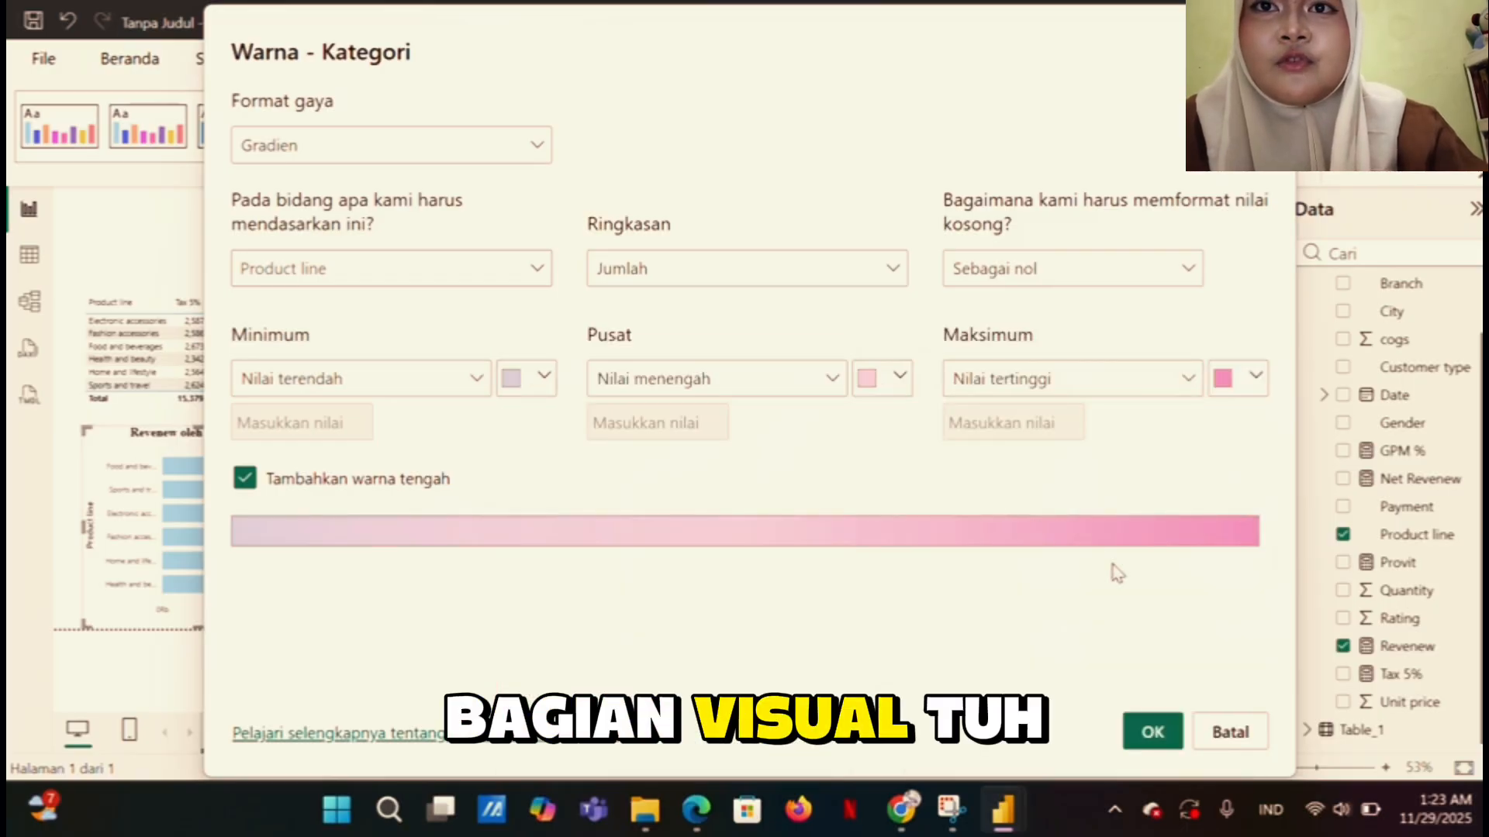
pyautogui.click(1153, 734)
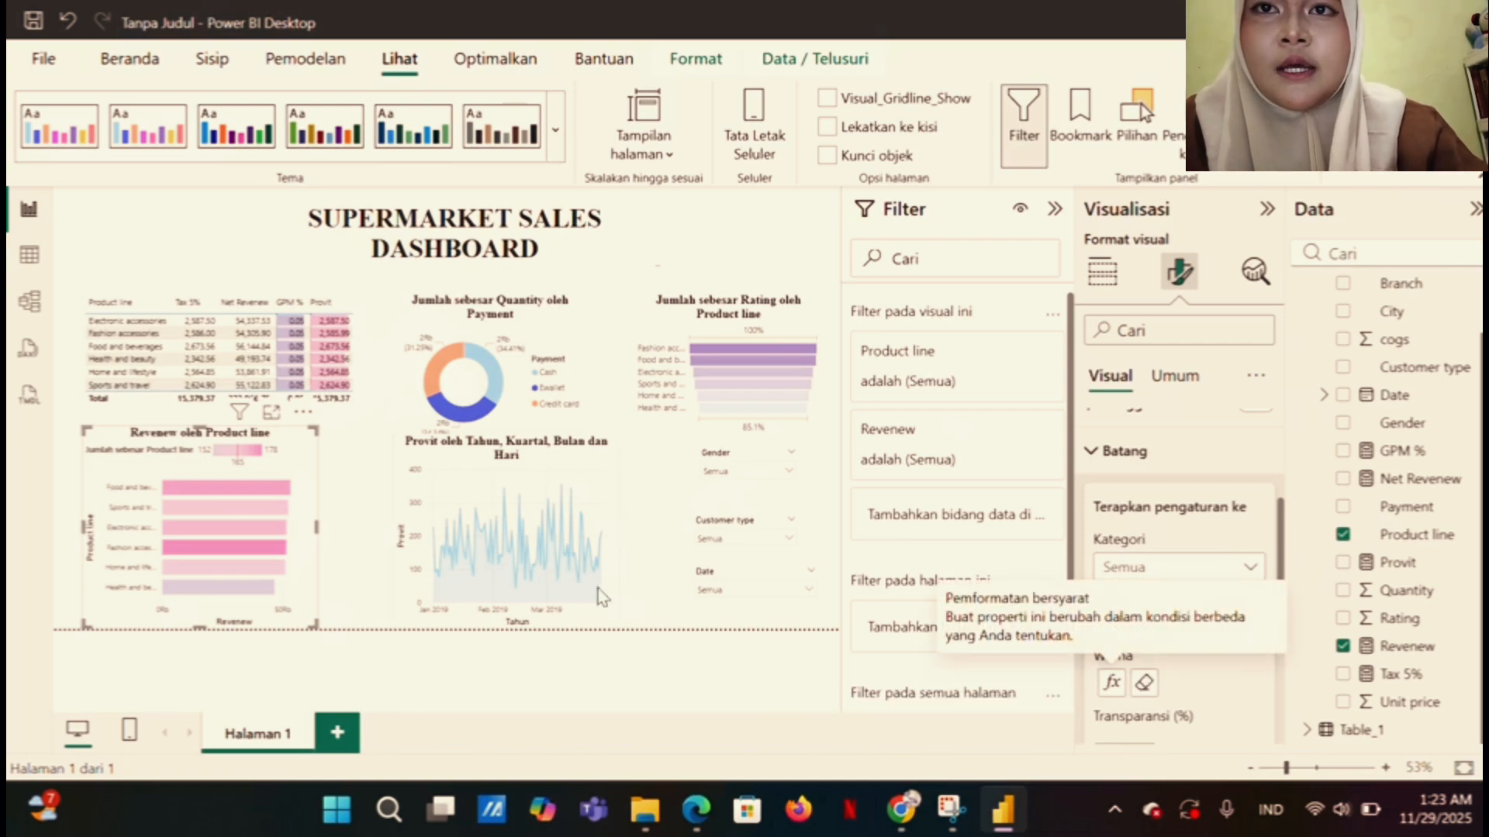
# Examine the area shading settings of the profit-by-date chart, including its colour, transparency and category options
pyautogui.click(496, 570)
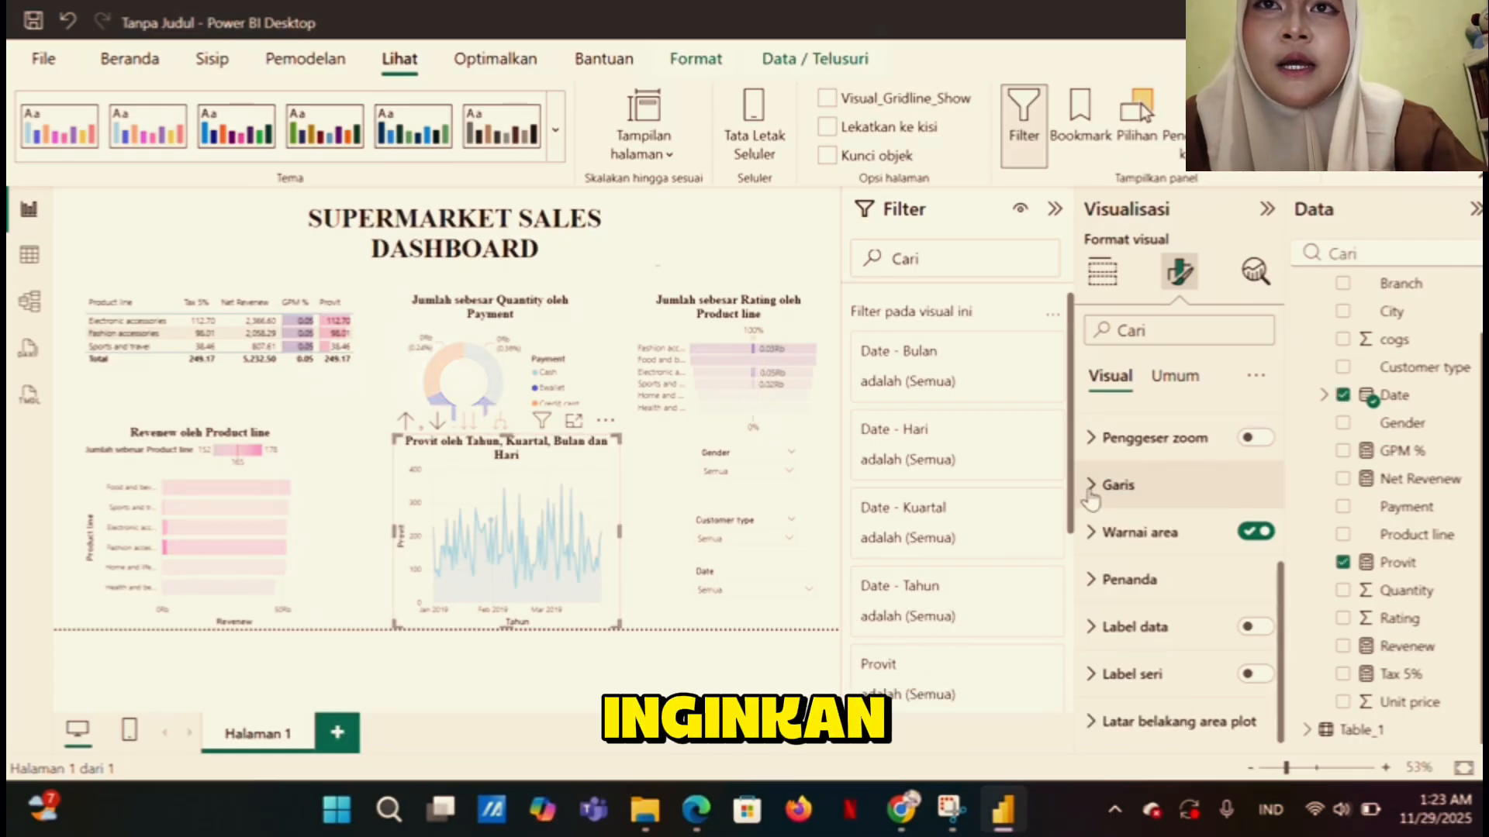
pyautogui.click(1094, 532)
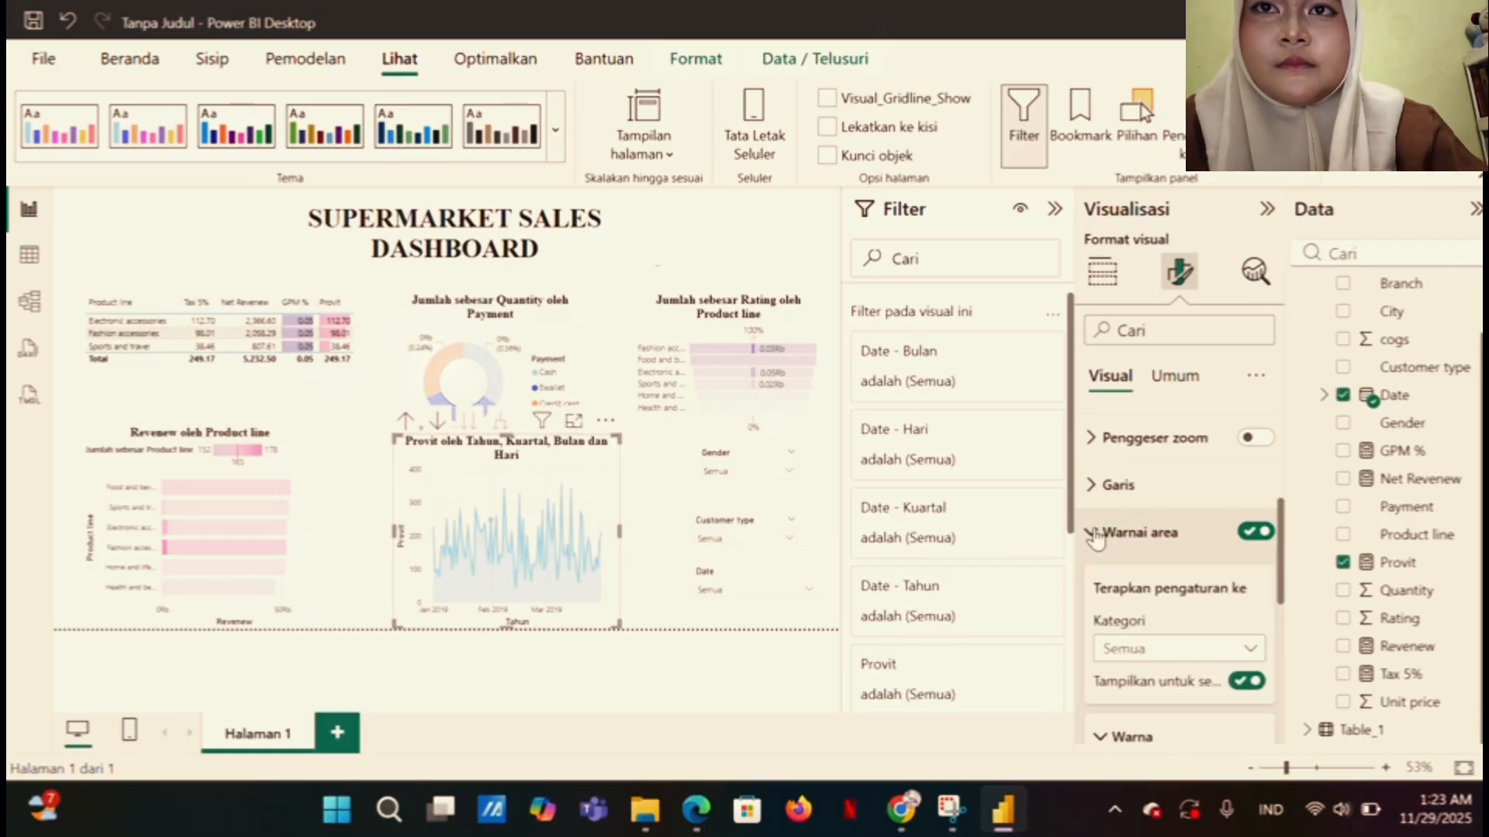
pyautogui.scroll(-4, 1170, 597)
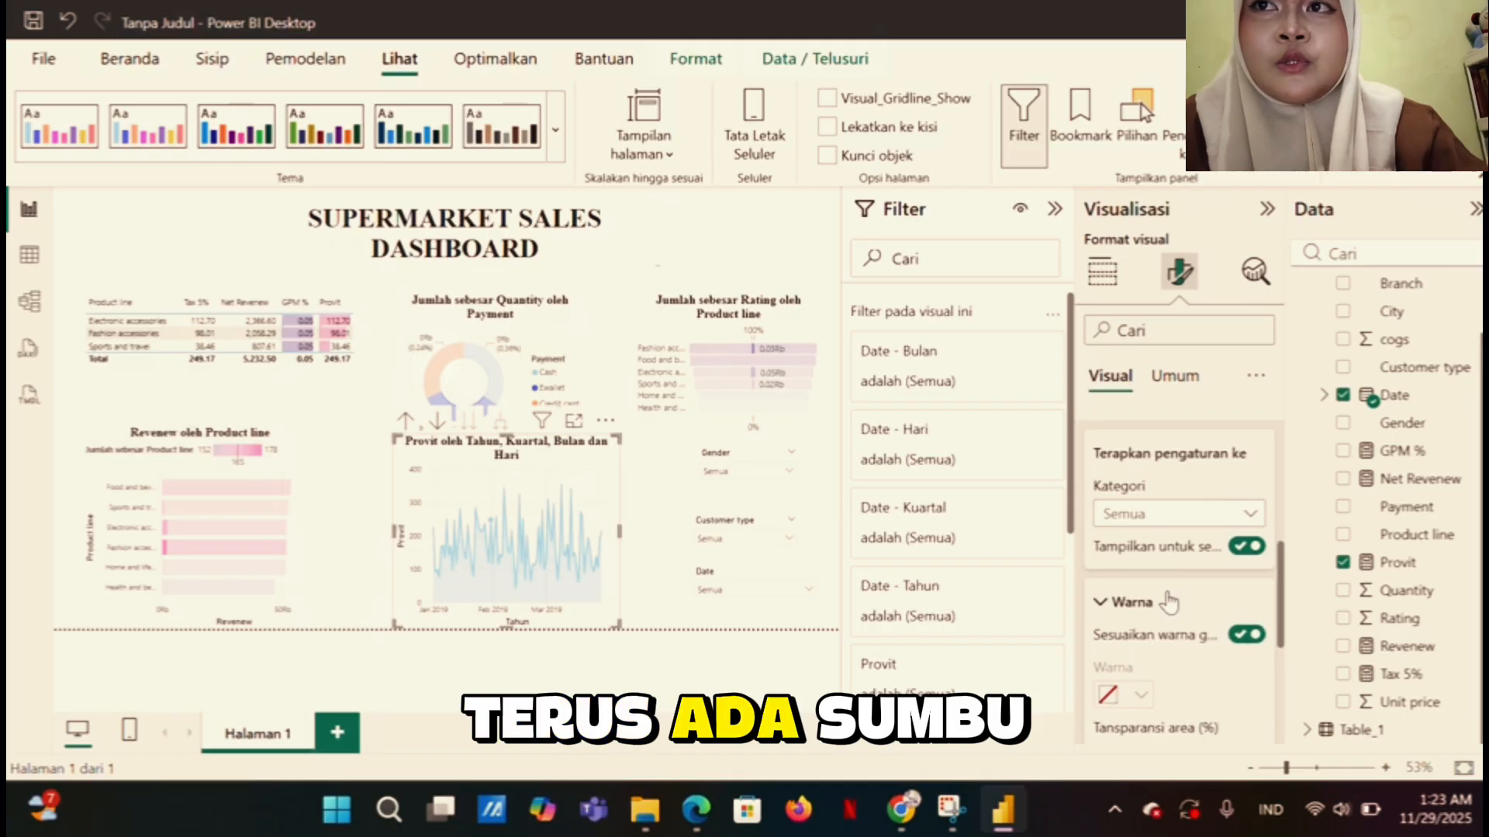
pyautogui.scroll(-3, 1170, 597)
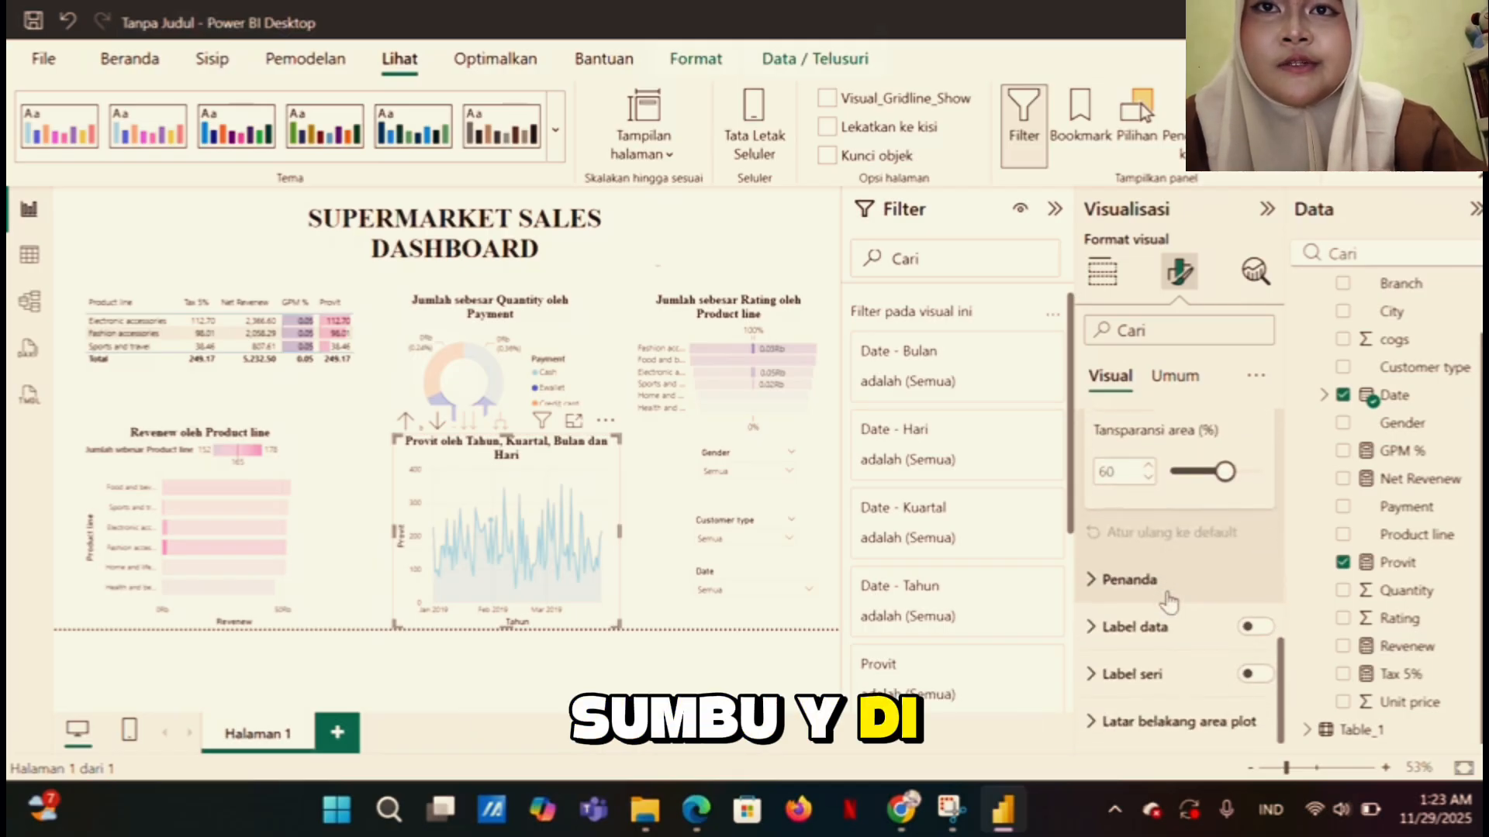
pyautogui.scroll(2, 1171, 599)
pyautogui.scroll(1, 1163, 574)
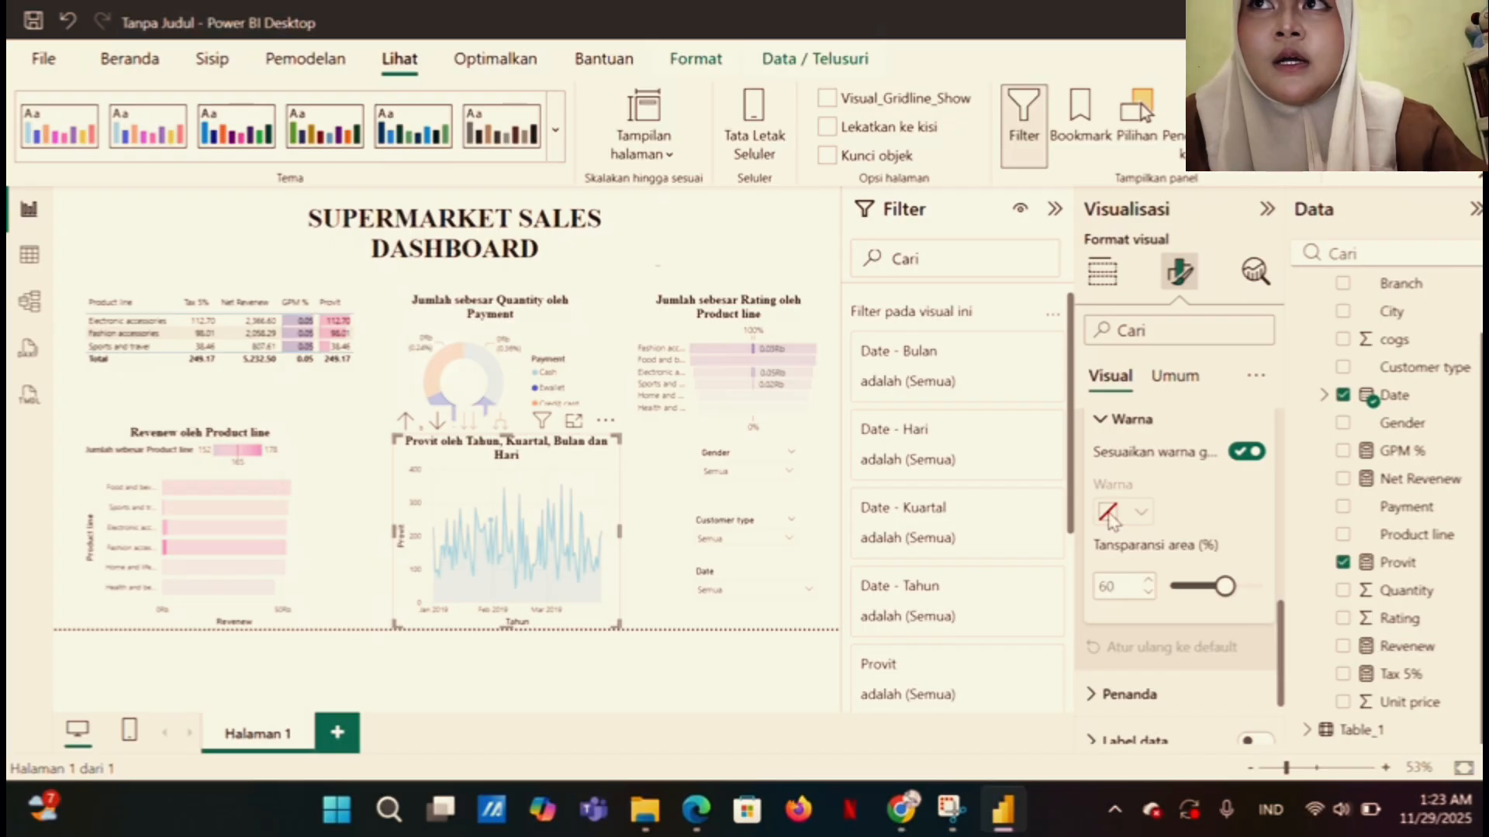
pyautogui.scroll(-2, 1146, 532)
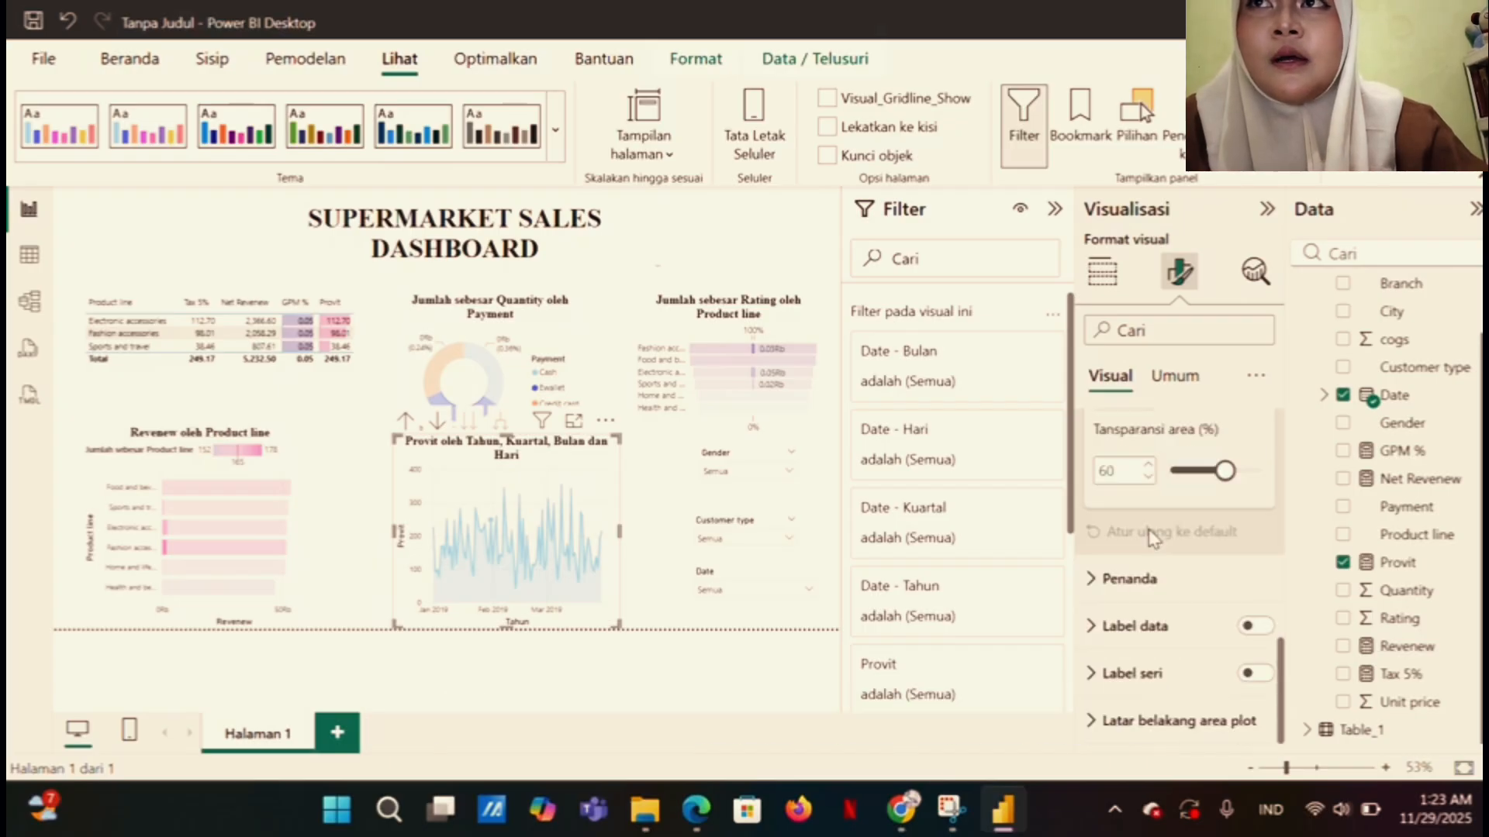
pyautogui.scroll(3, 1151, 529)
pyautogui.scroll(3, 1151, 530)
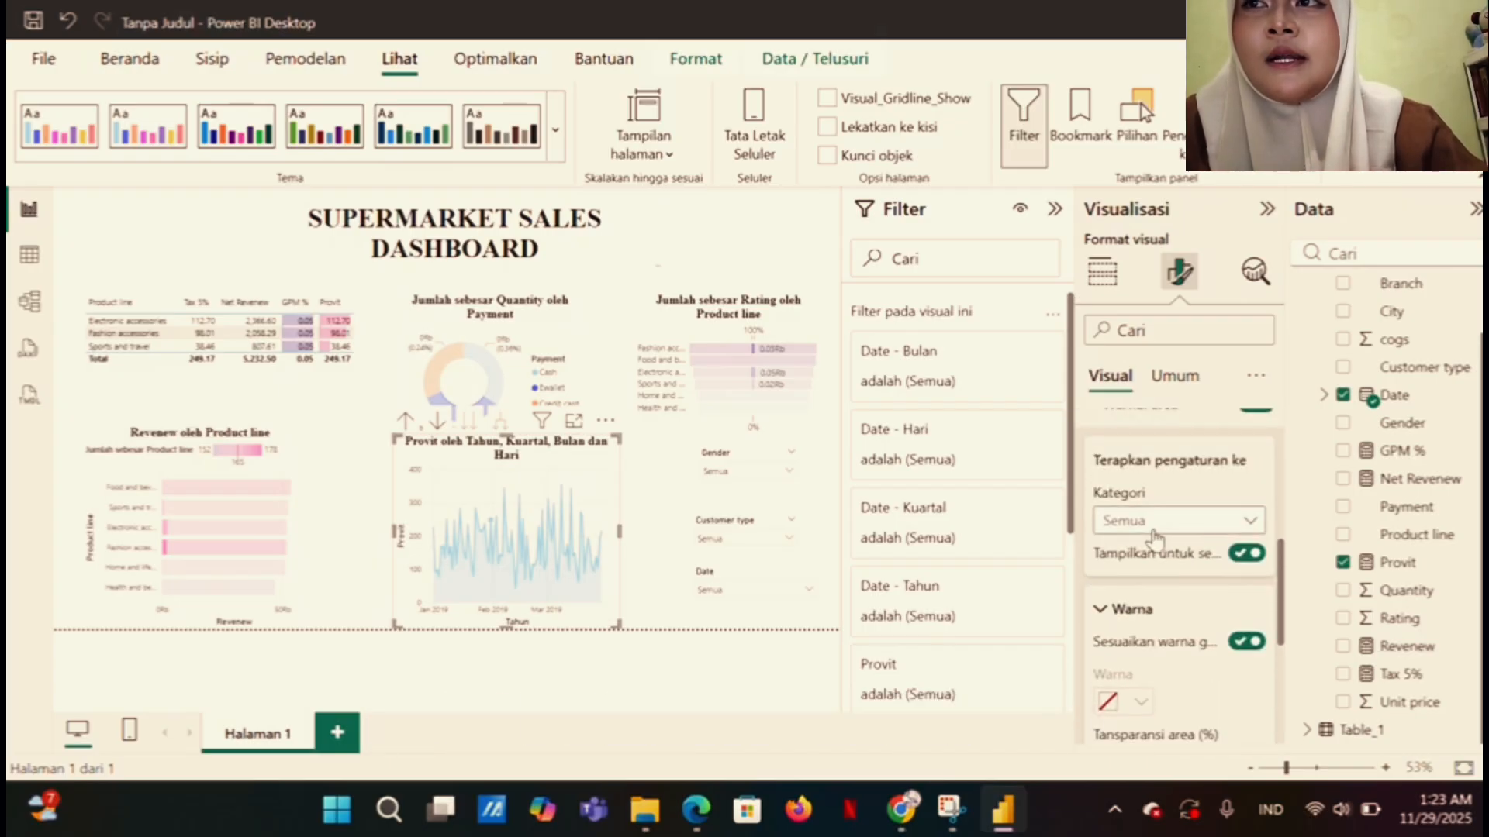
pyautogui.click(1250, 524)
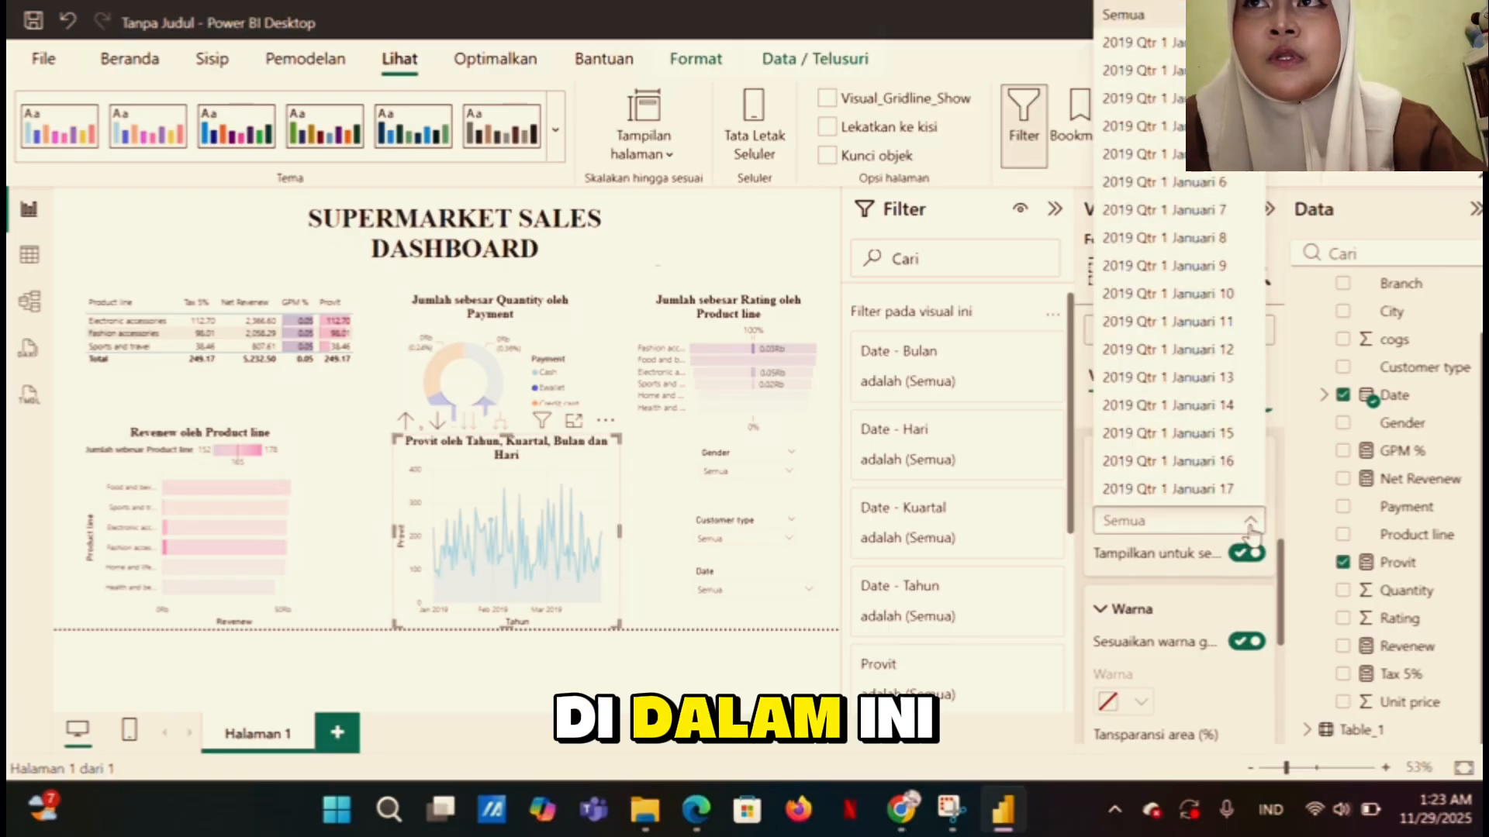
pyautogui.click(1250, 526)
pyautogui.scroll(3, 1253, 532)
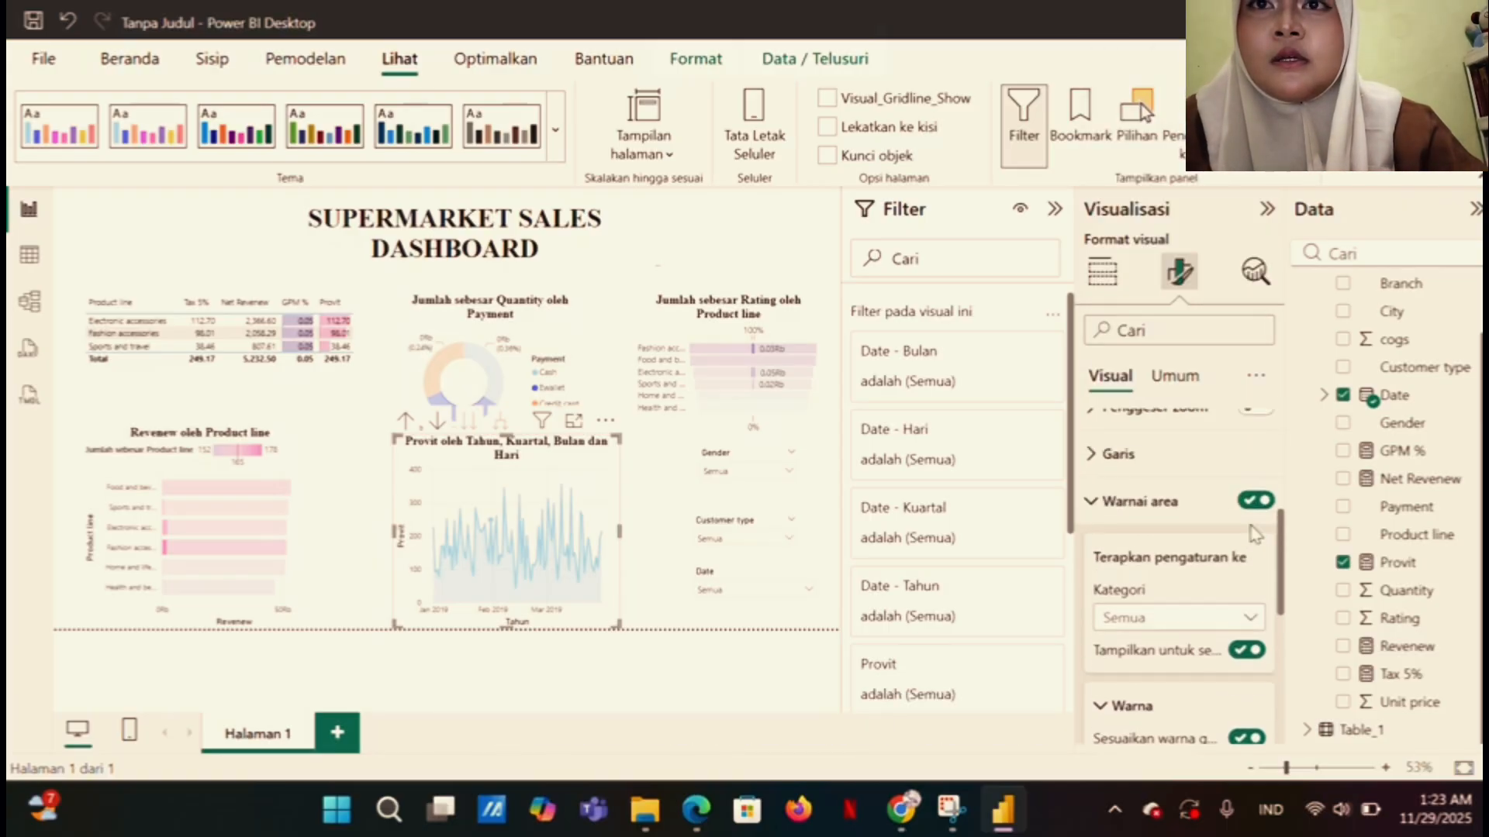
# Examine the line style, colour, area shading and transparency settings of the profit-by-date chart
pyautogui.click(1089, 465)
pyautogui.scroll(-2, 1169, 597)
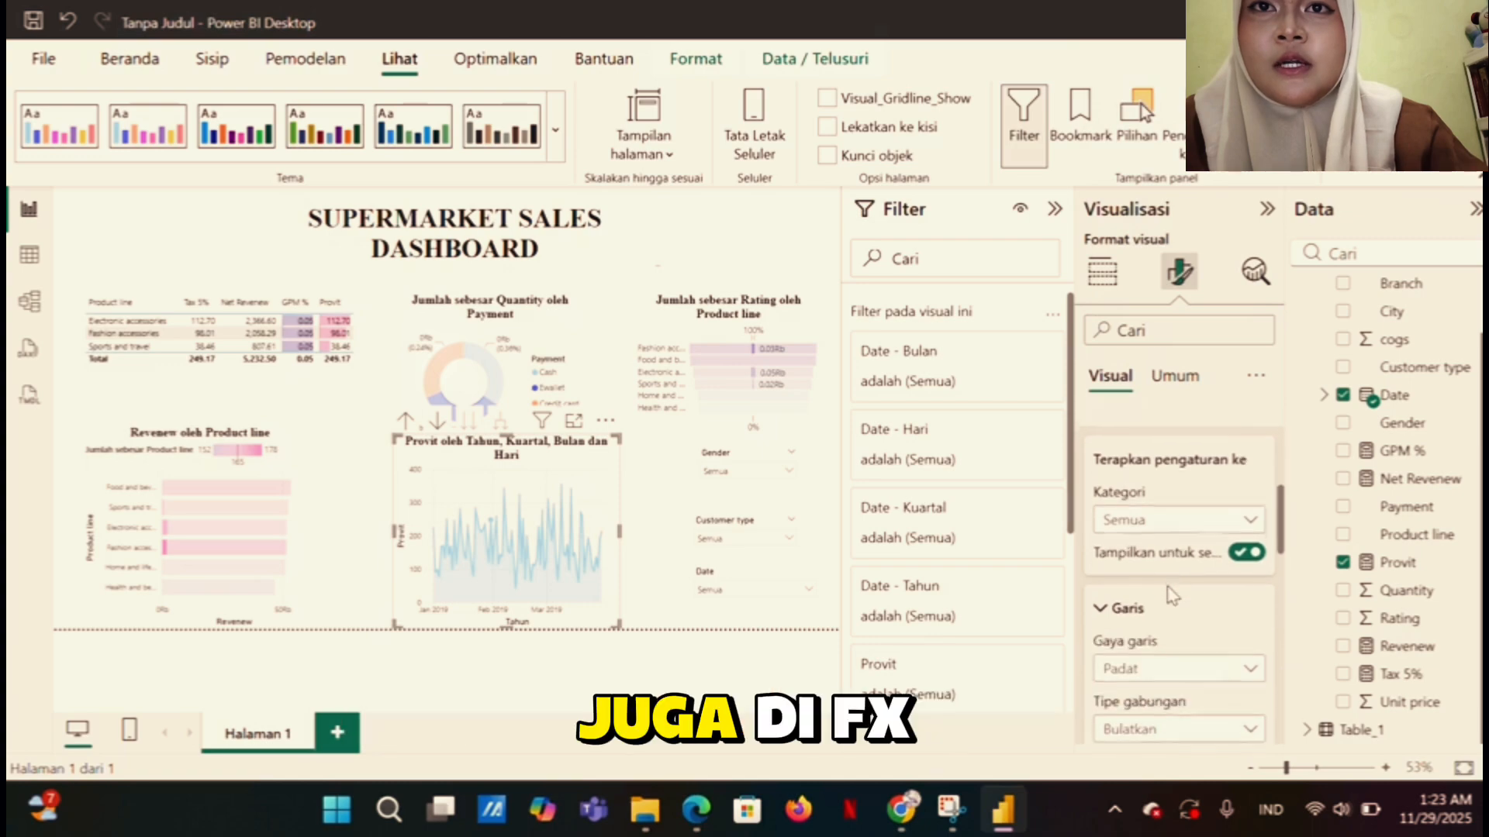
pyautogui.scroll(-5, 1169, 597)
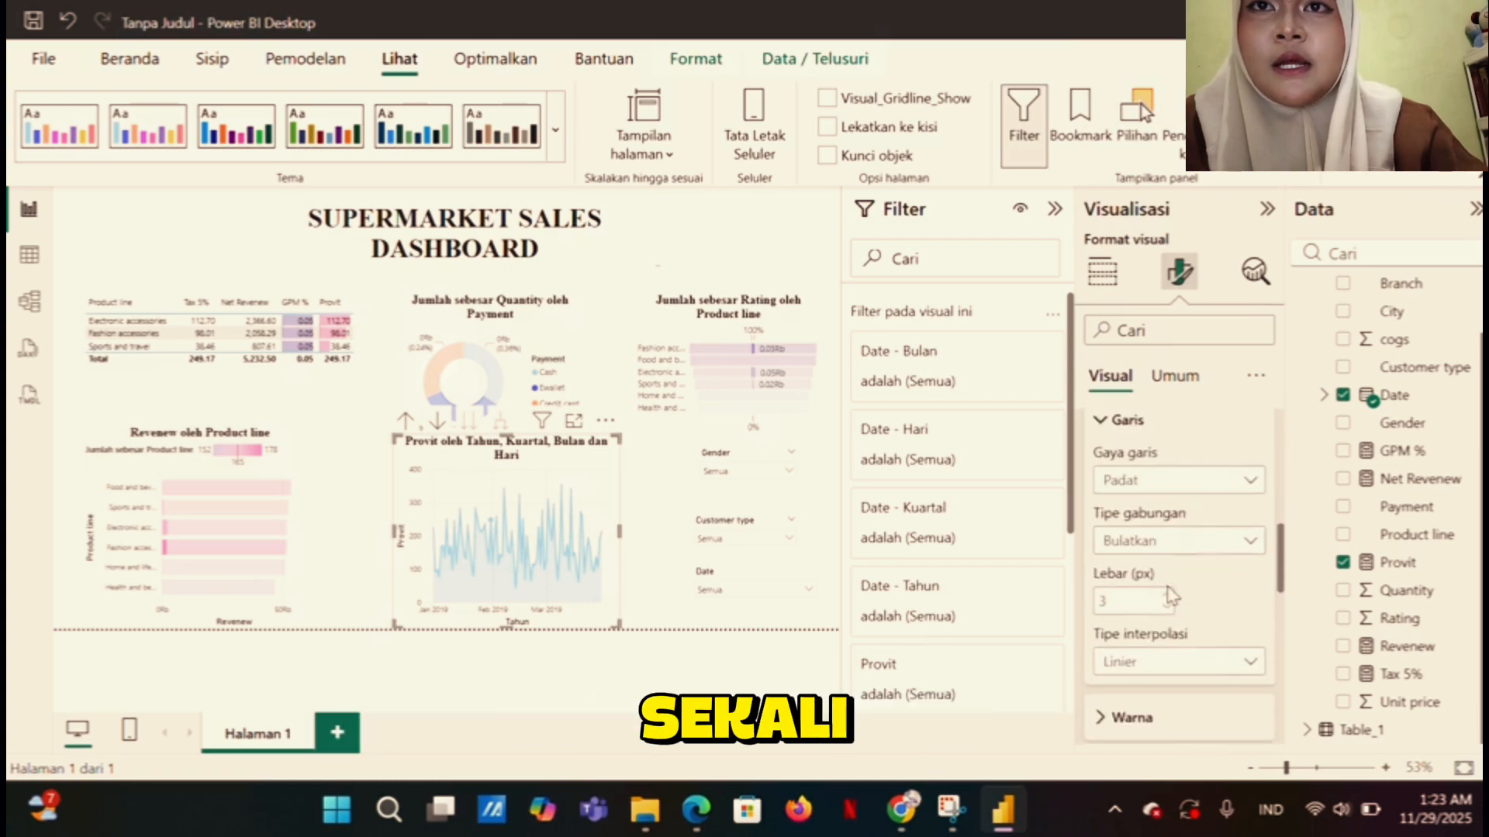
pyautogui.scroll(-5, 1169, 597)
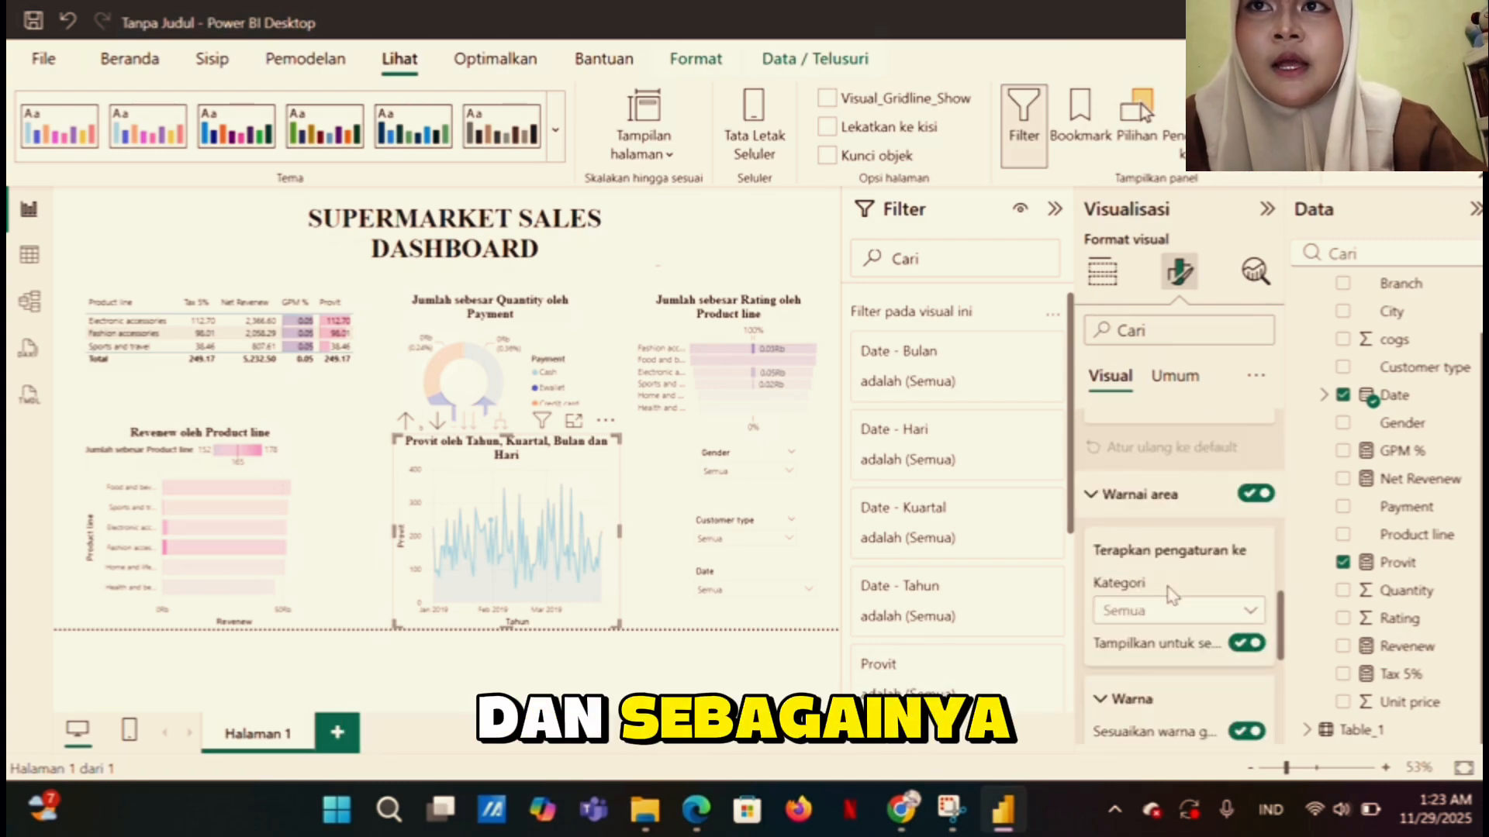
pyautogui.scroll(-3, 1173, 595)
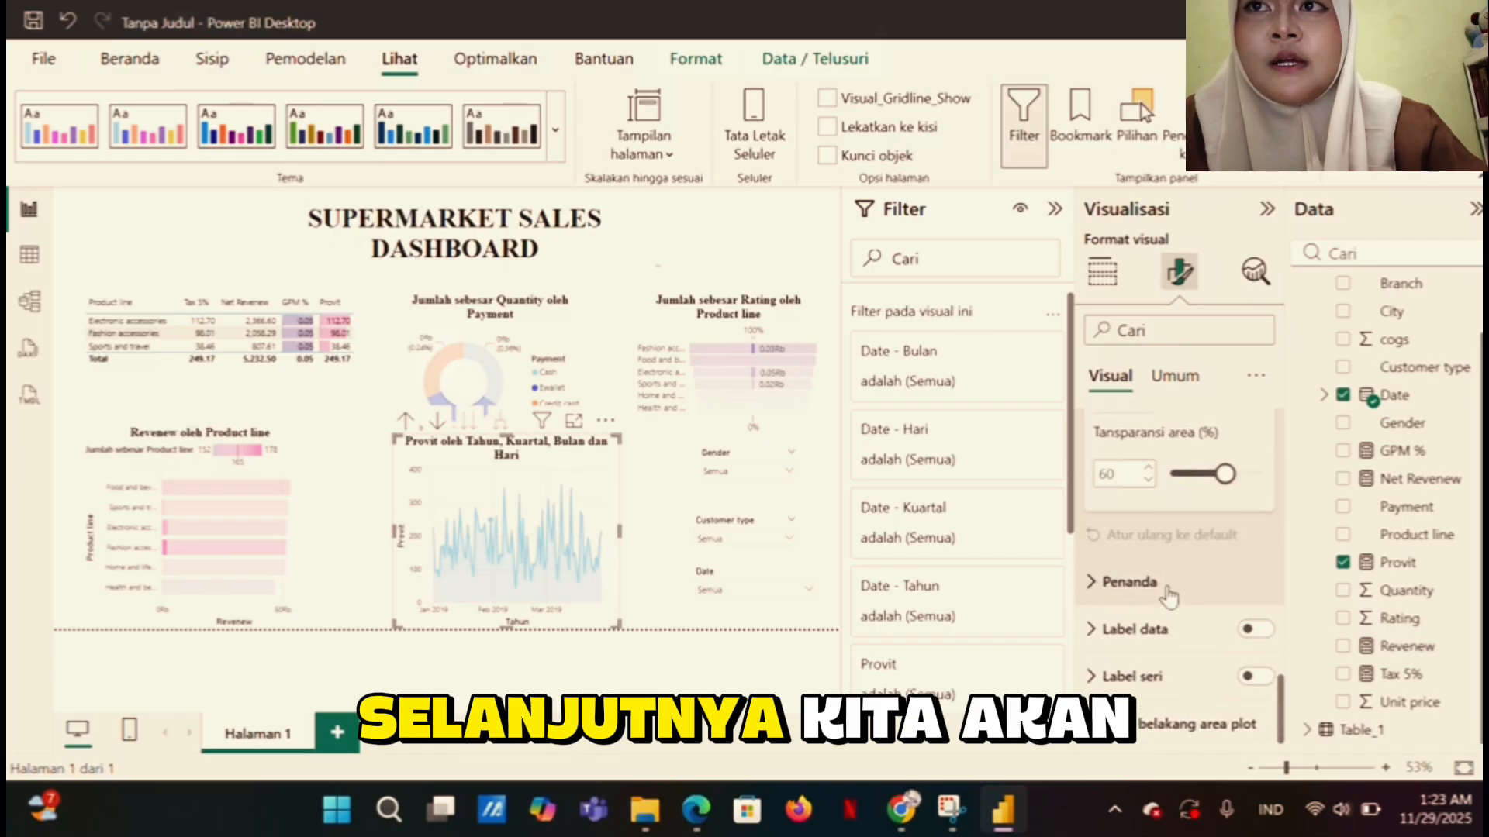
pyautogui.scroll(5, 1169, 597)
pyautogui.scroll(5, 1169, 598)
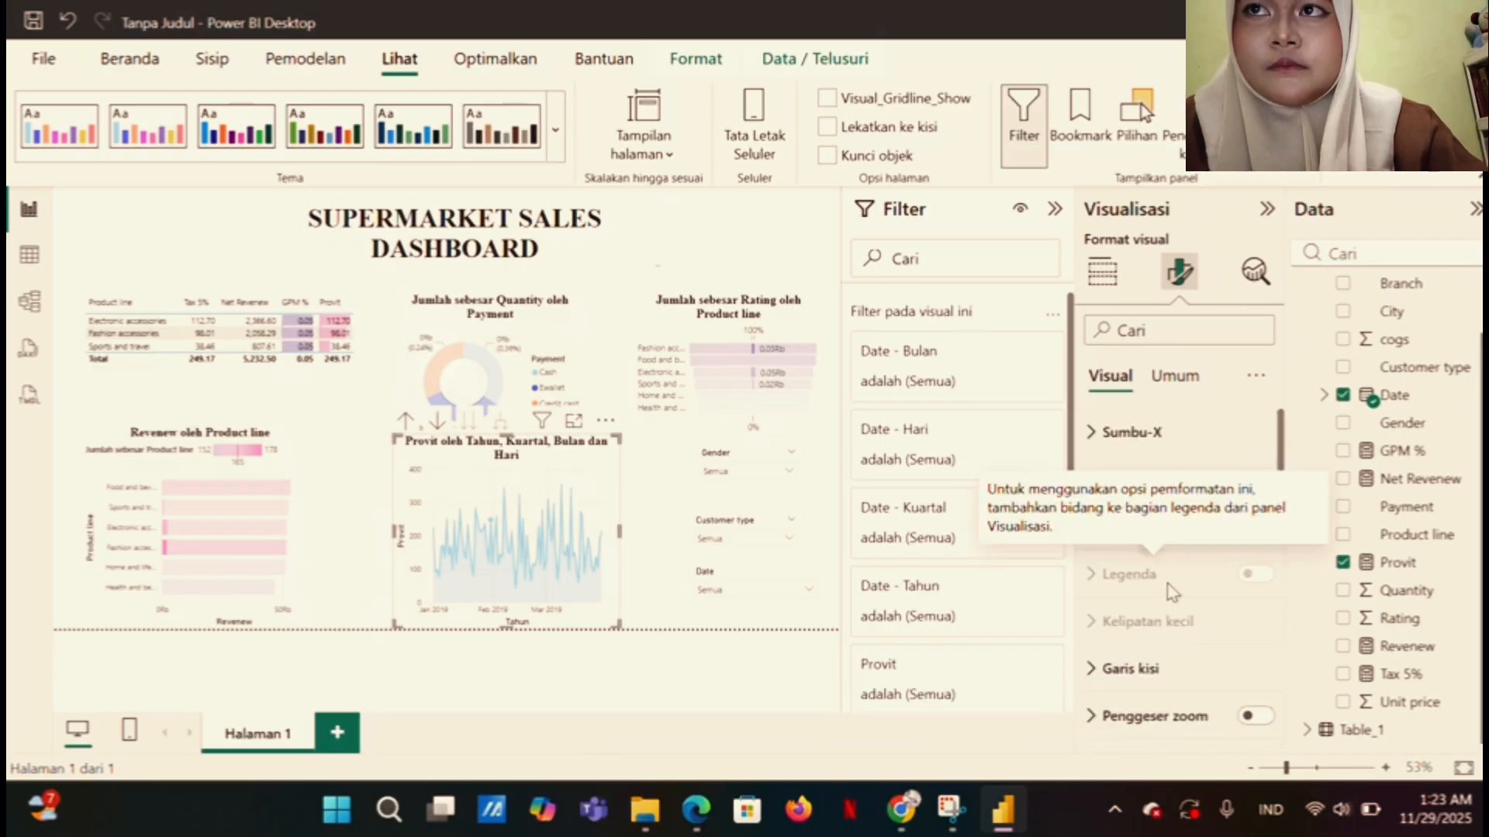
# Examine the X-axis range settings of the profit-by-date chart, including the fields available for a conditional minimum
pyautogui.click(1093, 433)
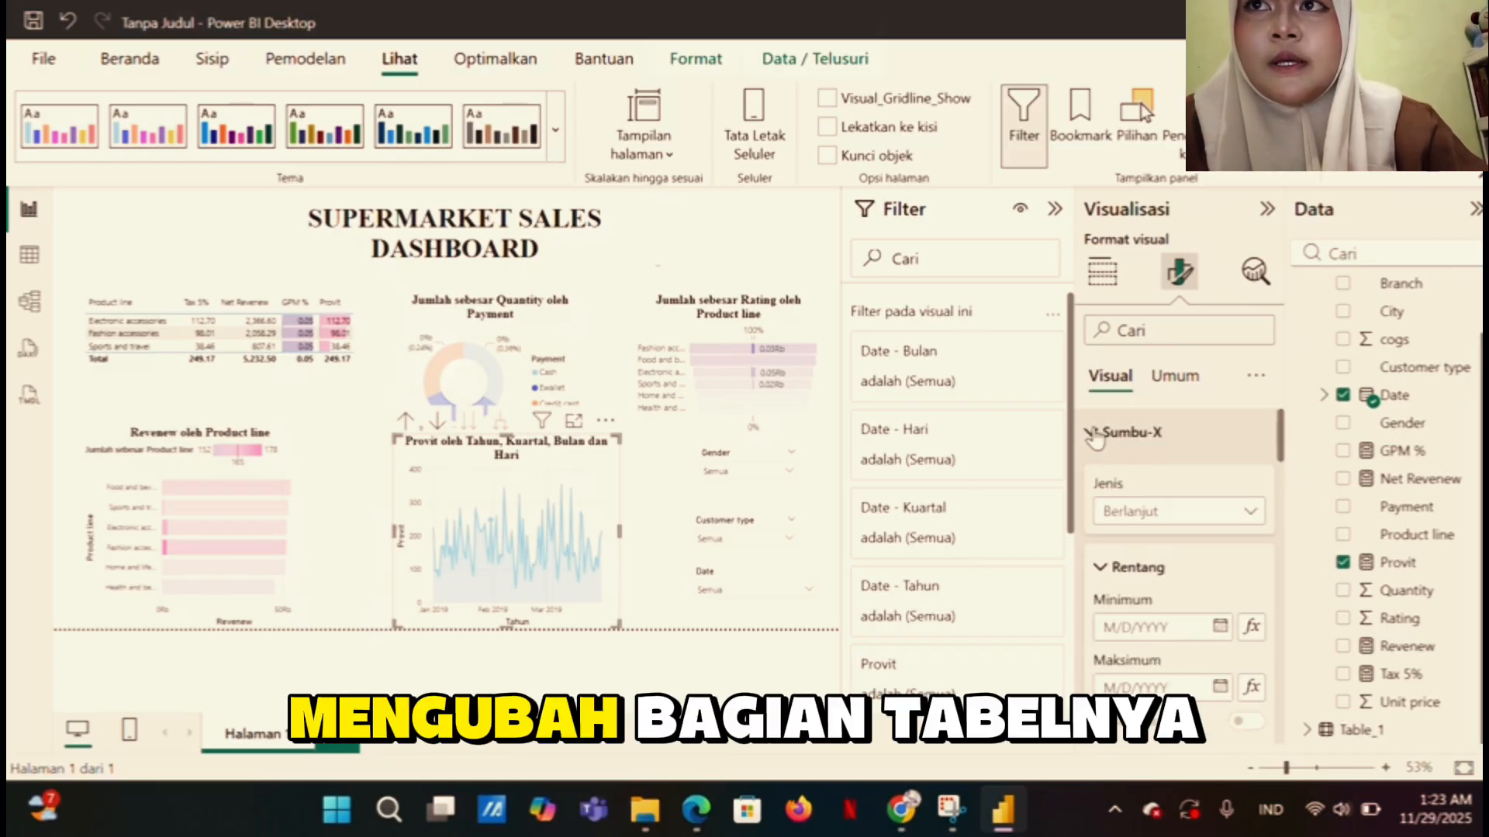
pyautogui.scroll(-1, 1204, 572)
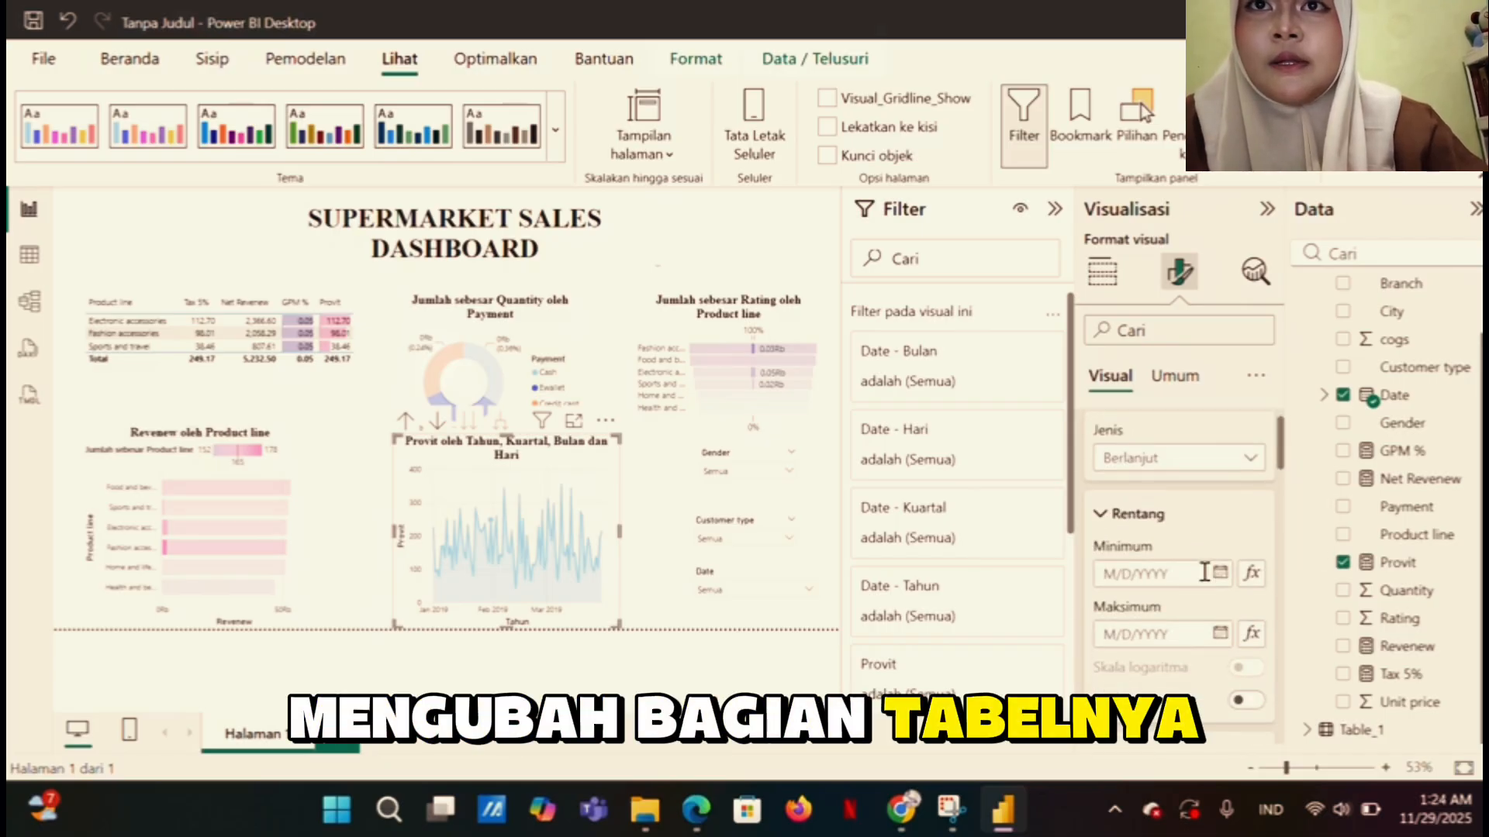
pyautogui.click(1252, 567)
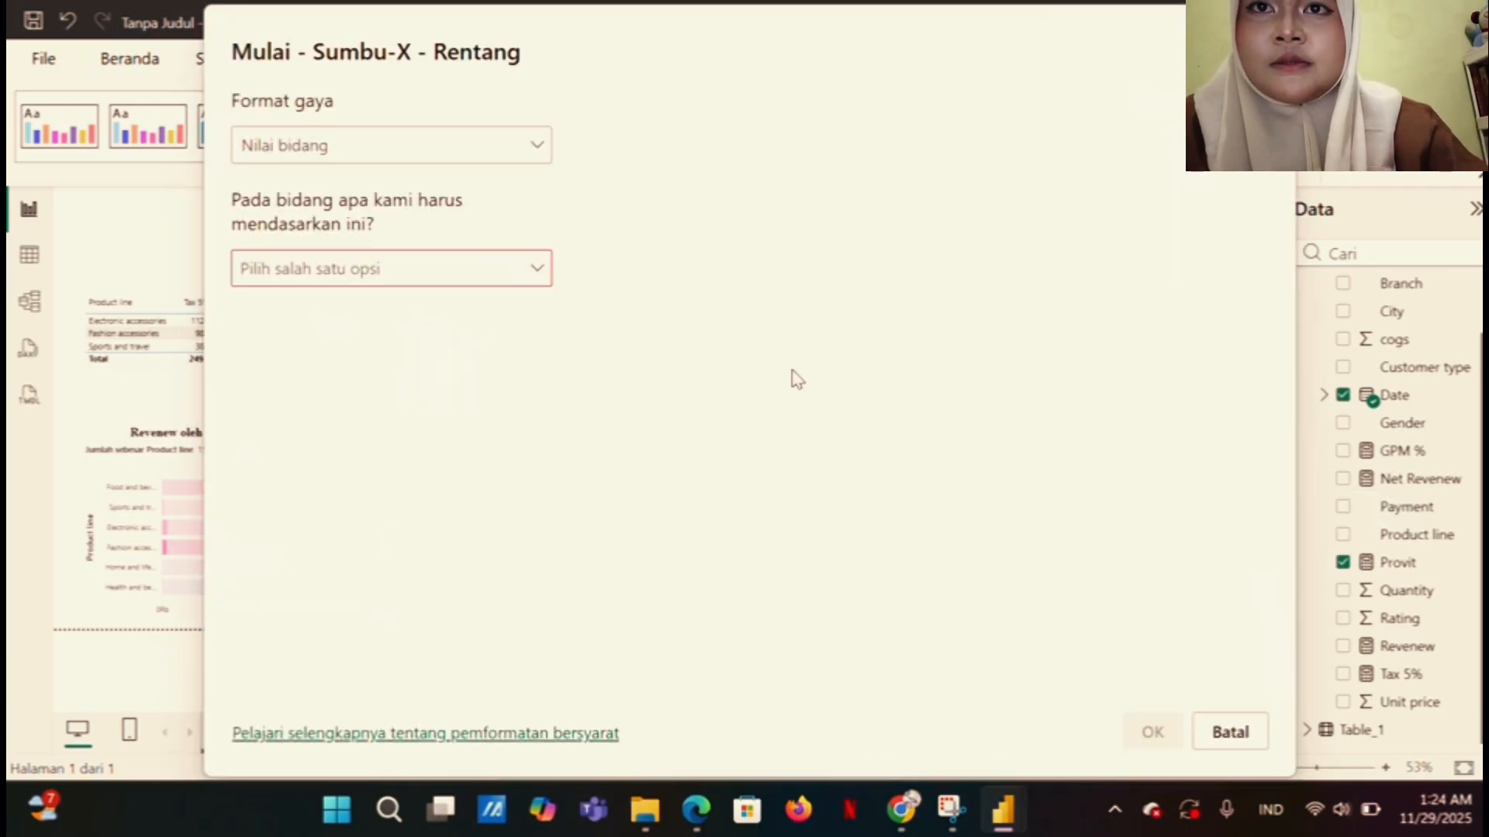
pyautogui.click(541, 154)
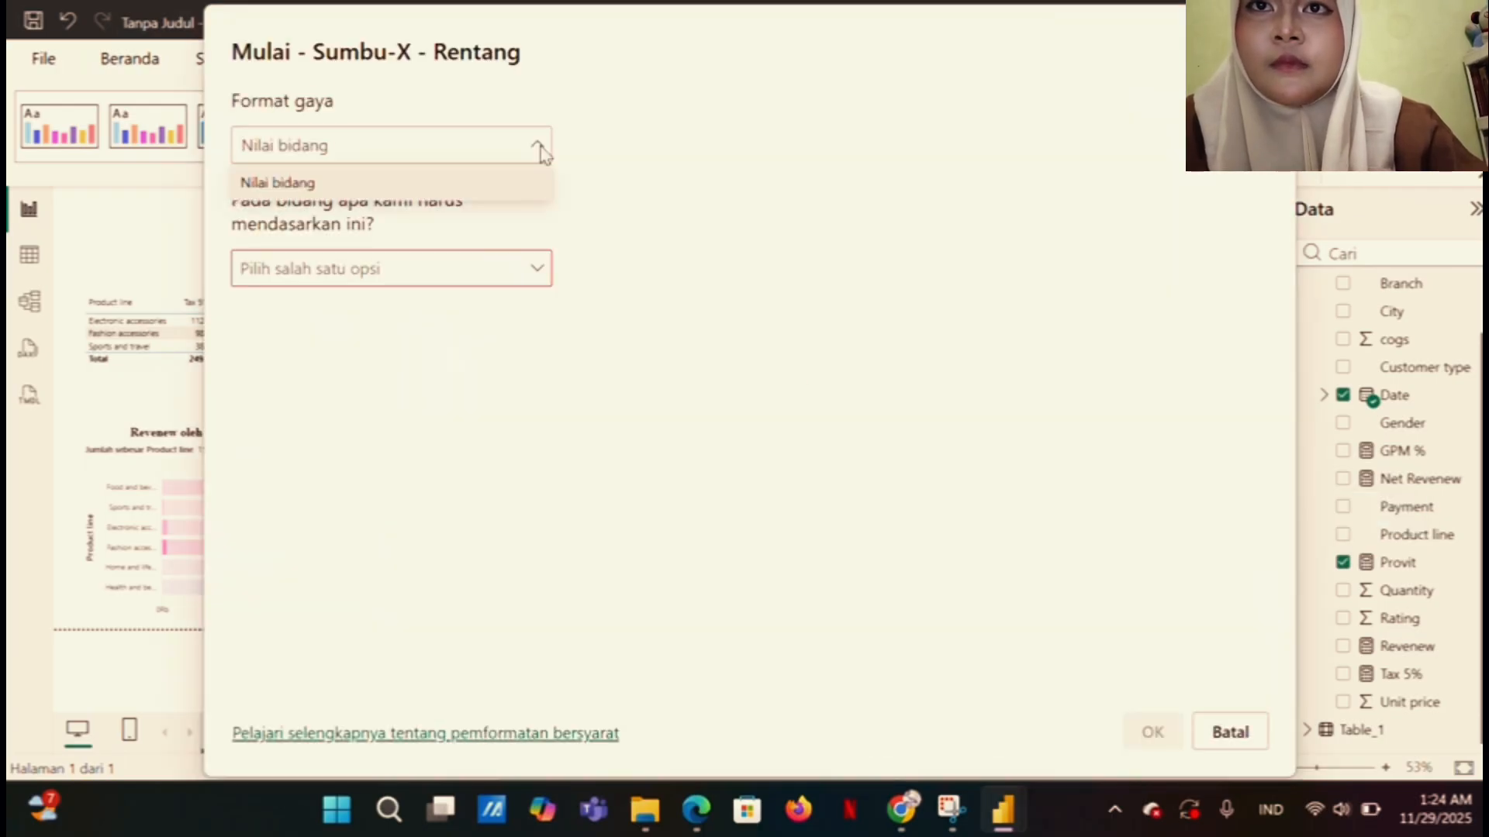
pyautogui.click(543, 272)
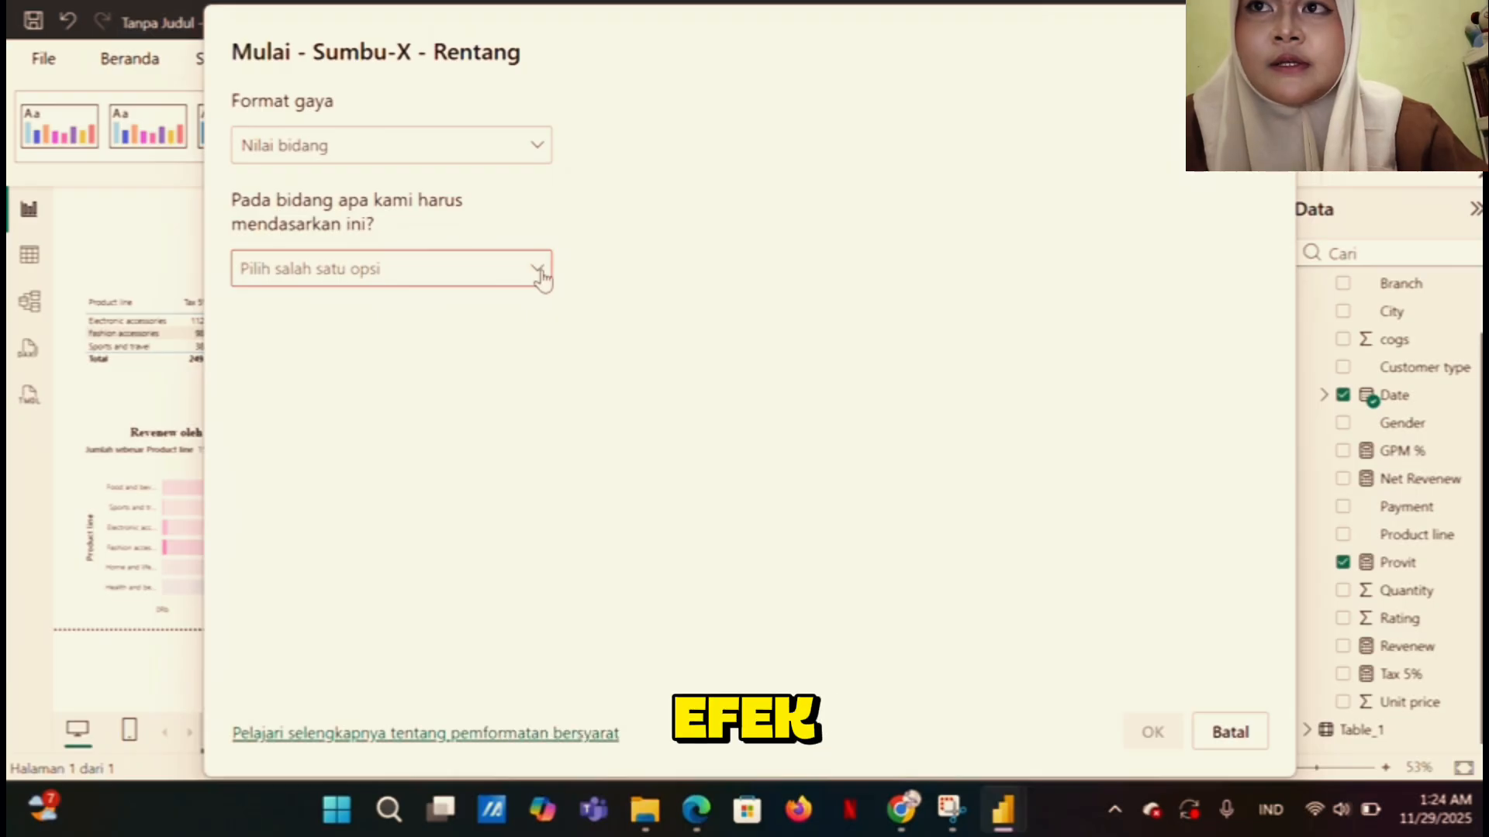
pyautogui.click(544, 273)
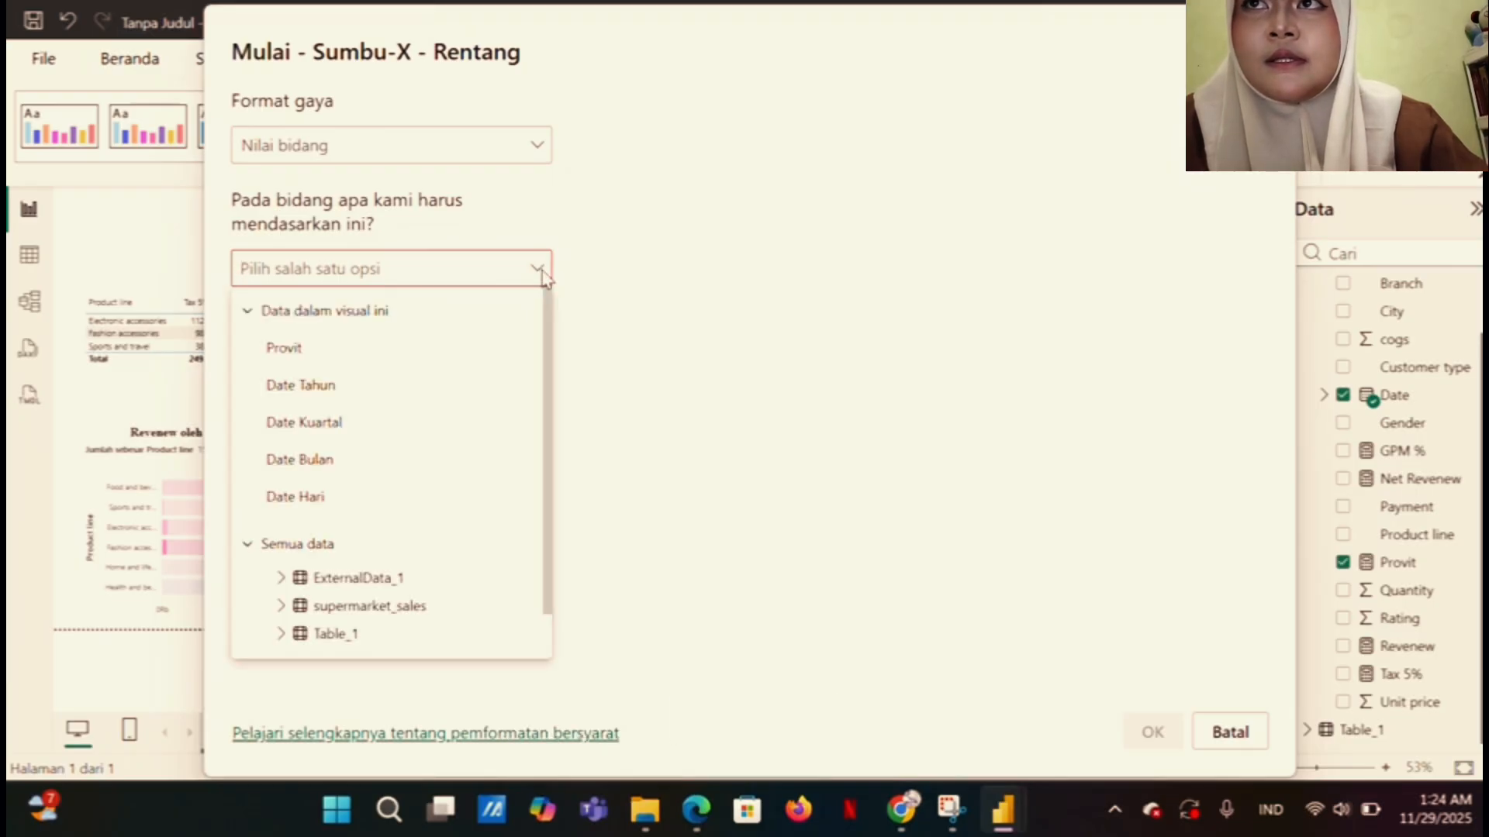
pyautogui.click(649, 291)
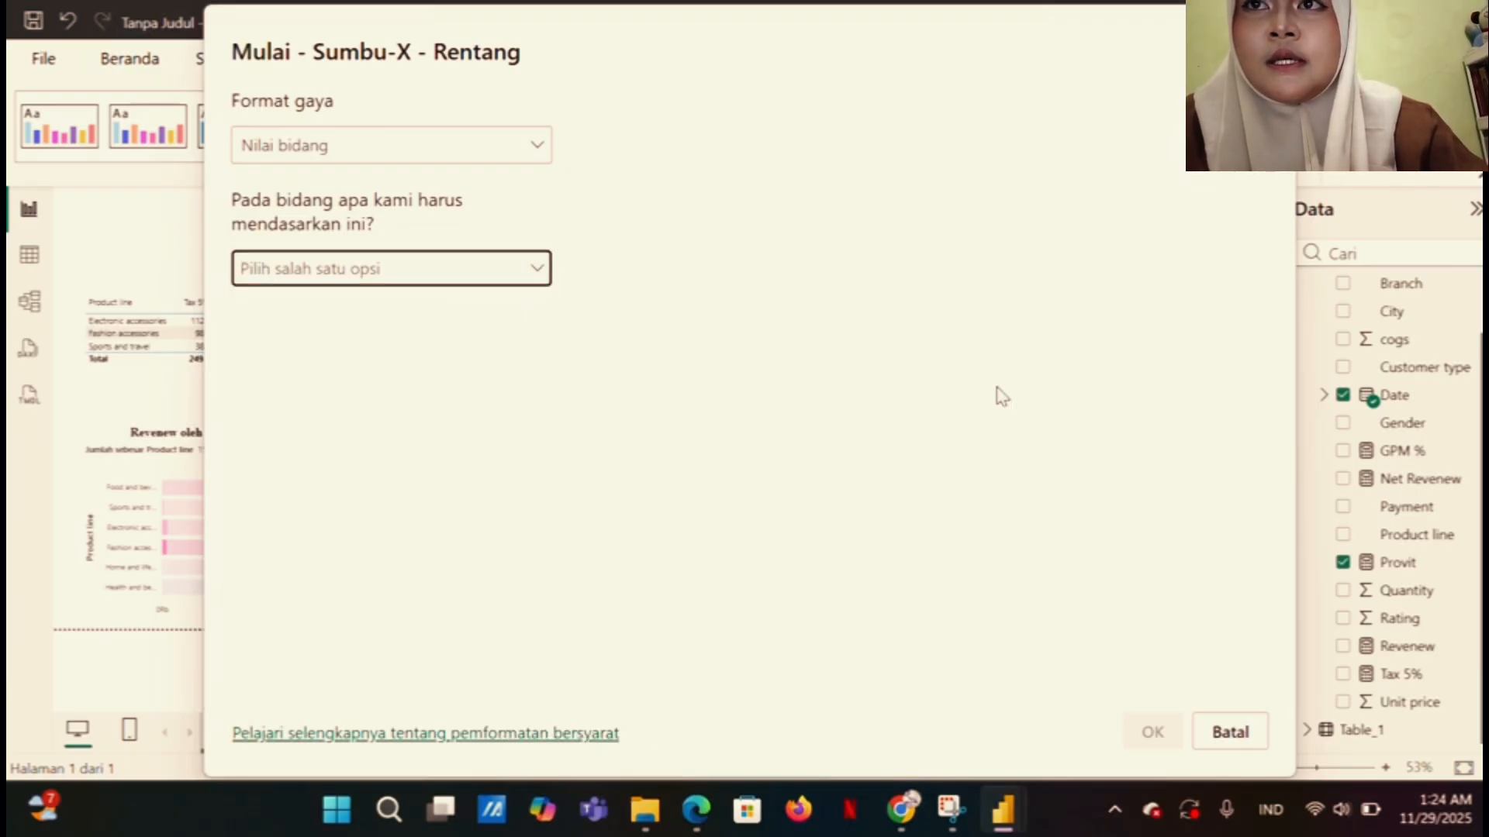
pyautogui.click(1233, 733)
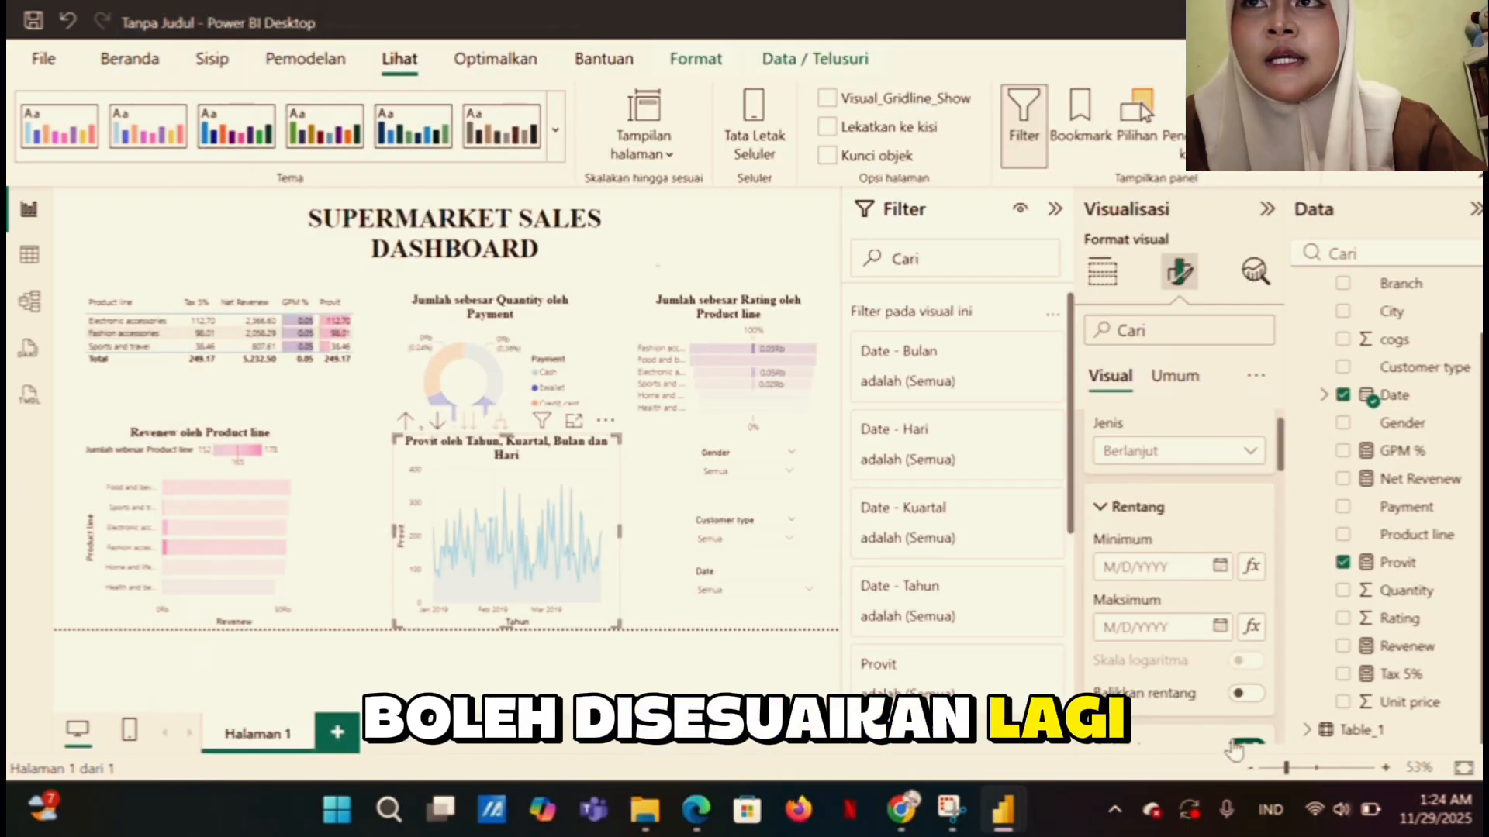
pyautogui.scroll(-1, 1136, 565)
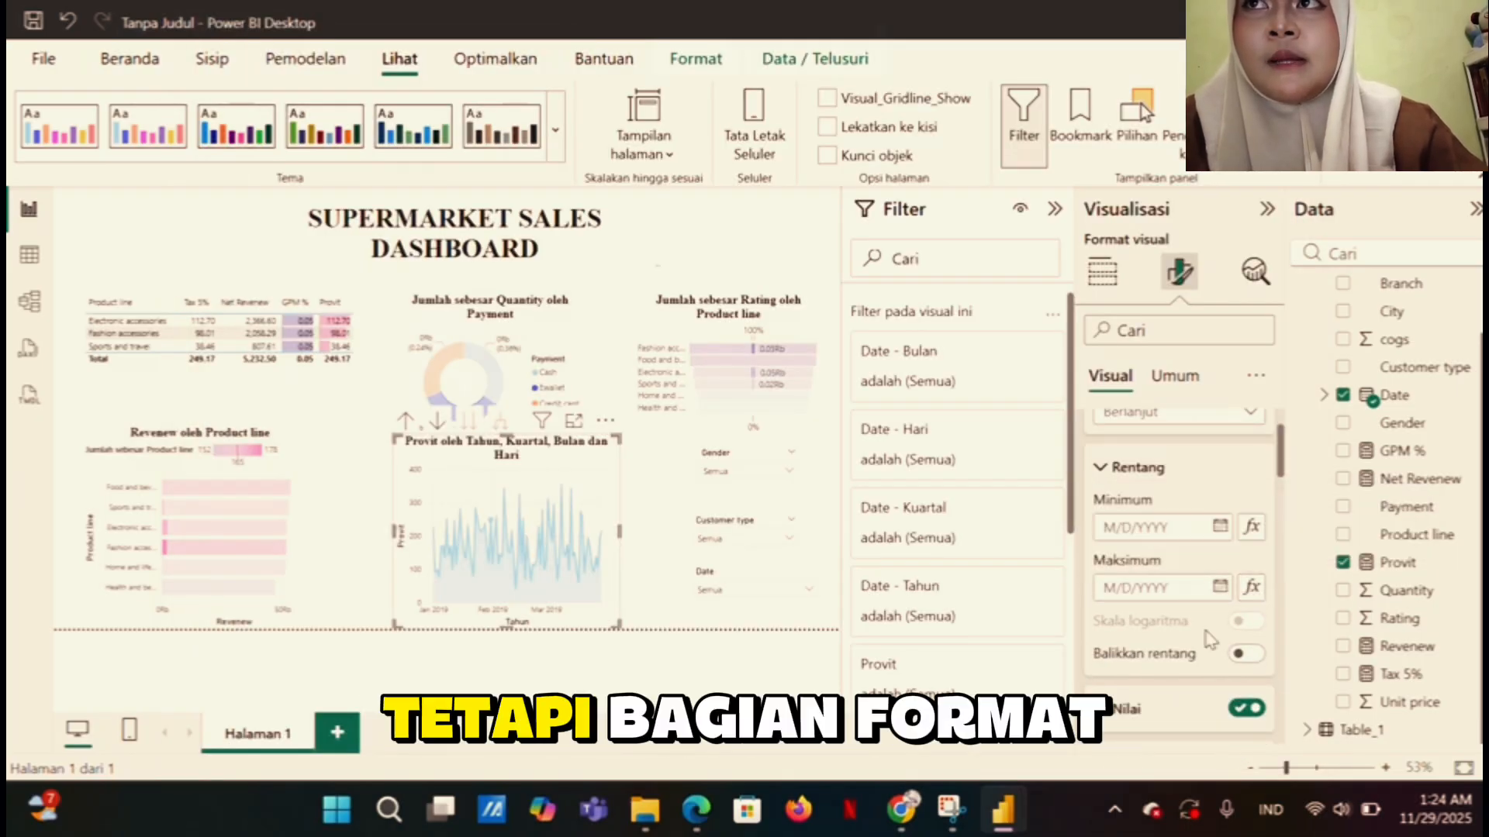
pyautogui.scroll(-6, 1207, 640)
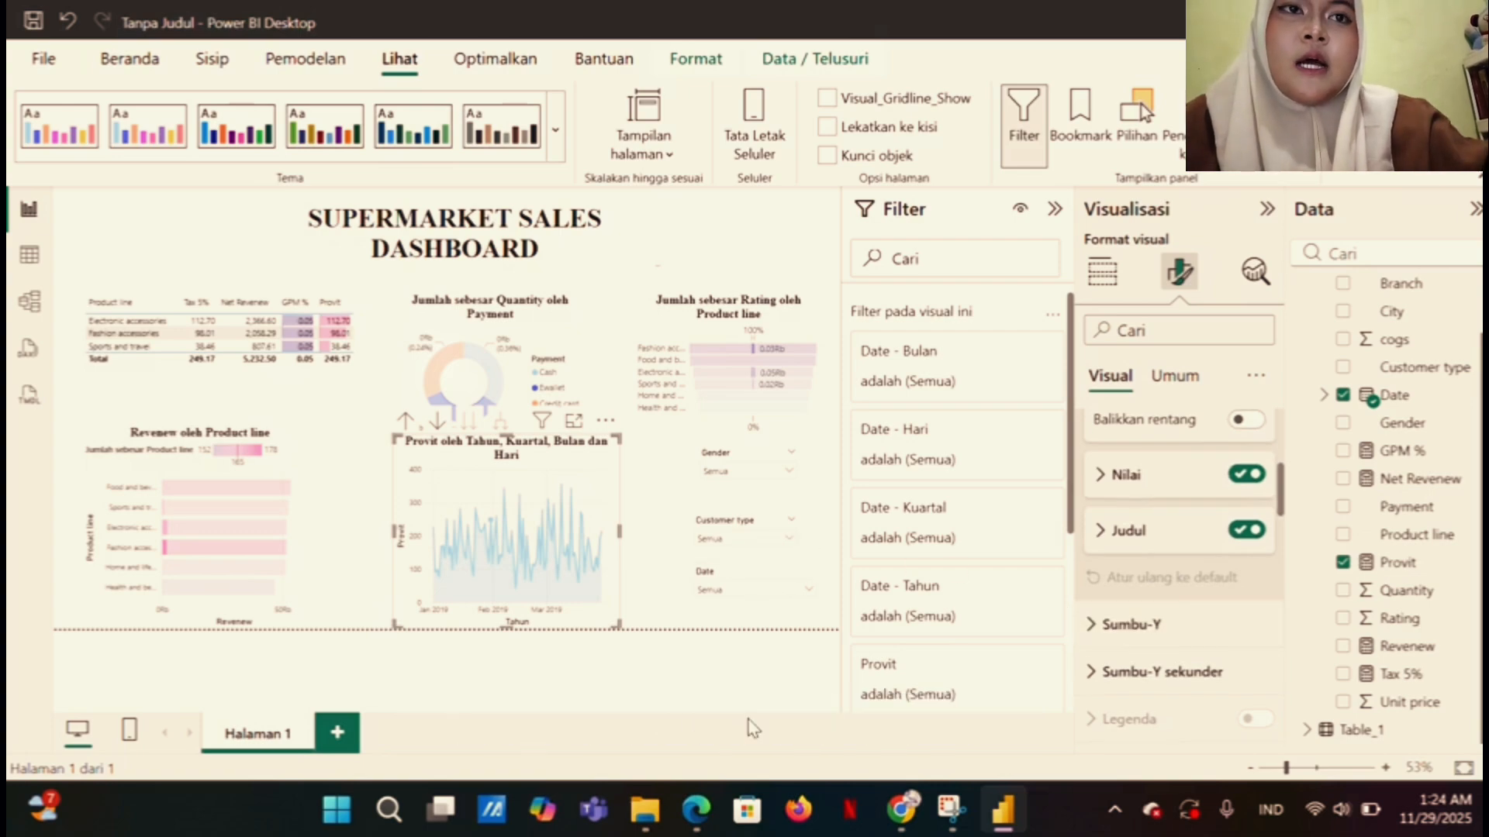
pyautogui.click(706, 686)
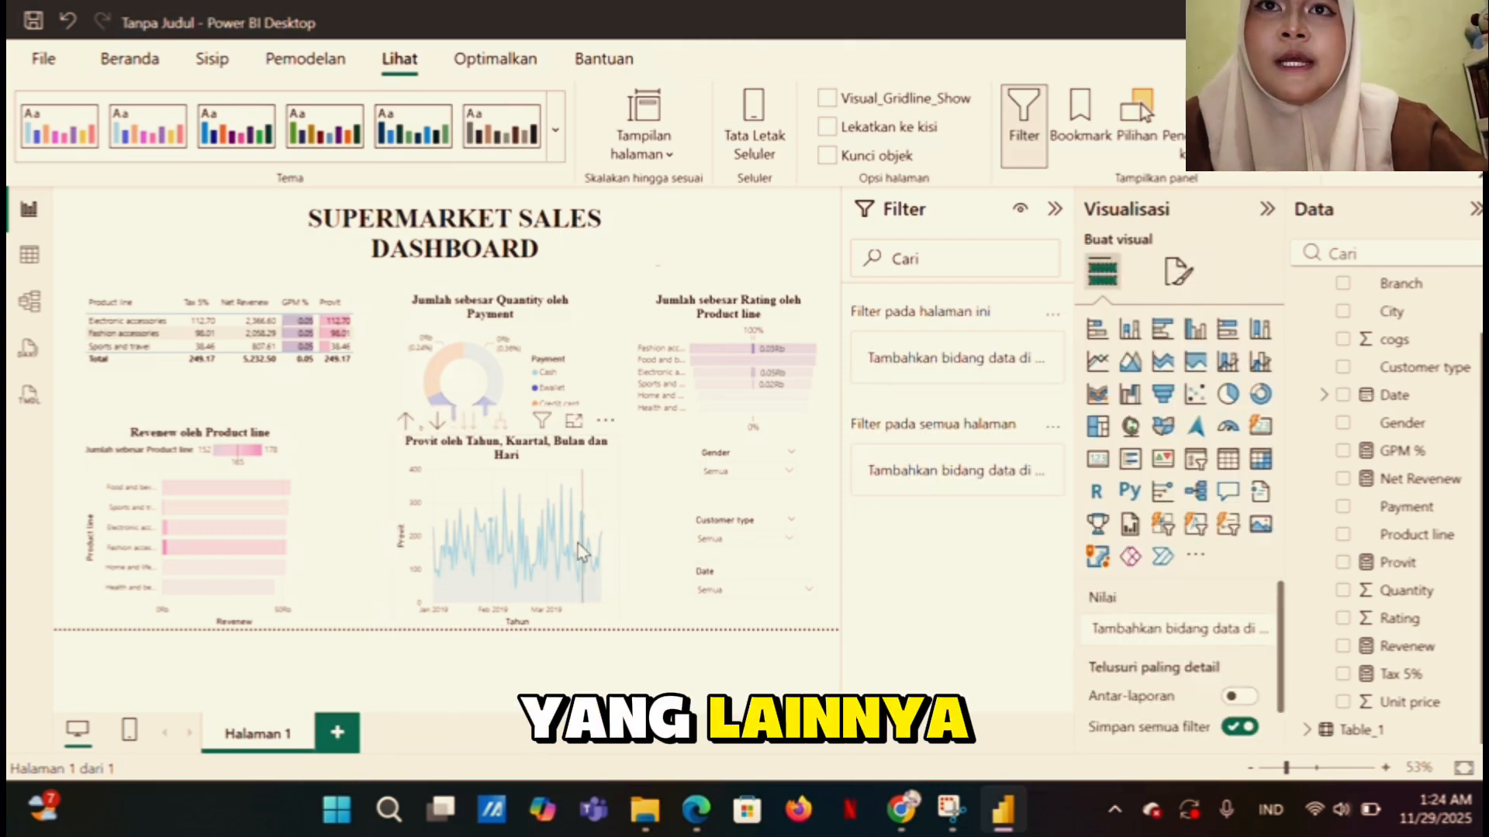
pyautogui.click(474, 382)
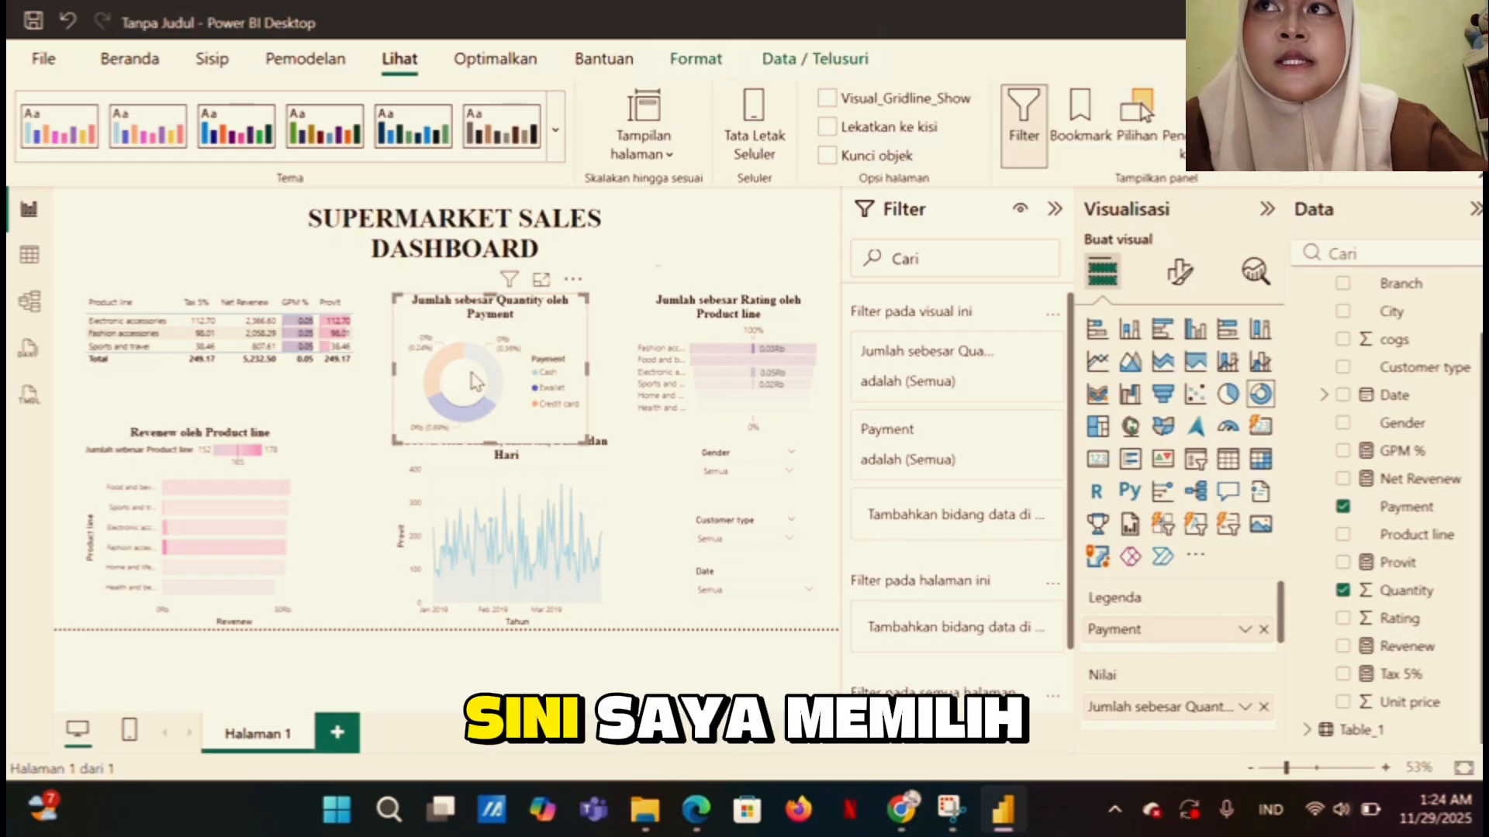
pyautogui.click(1179, 271)
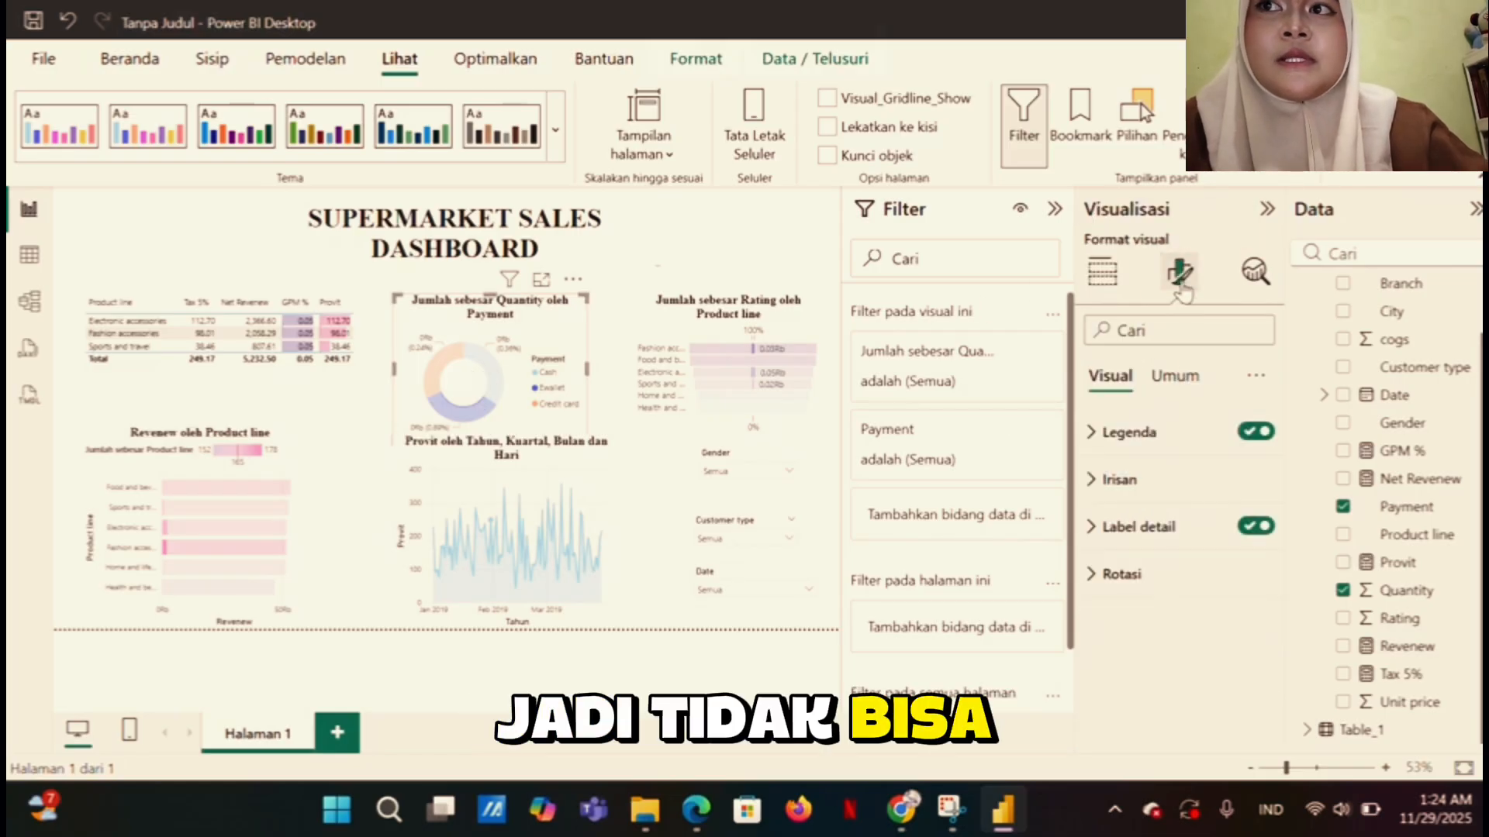
pyautogui.click(1168, 381)
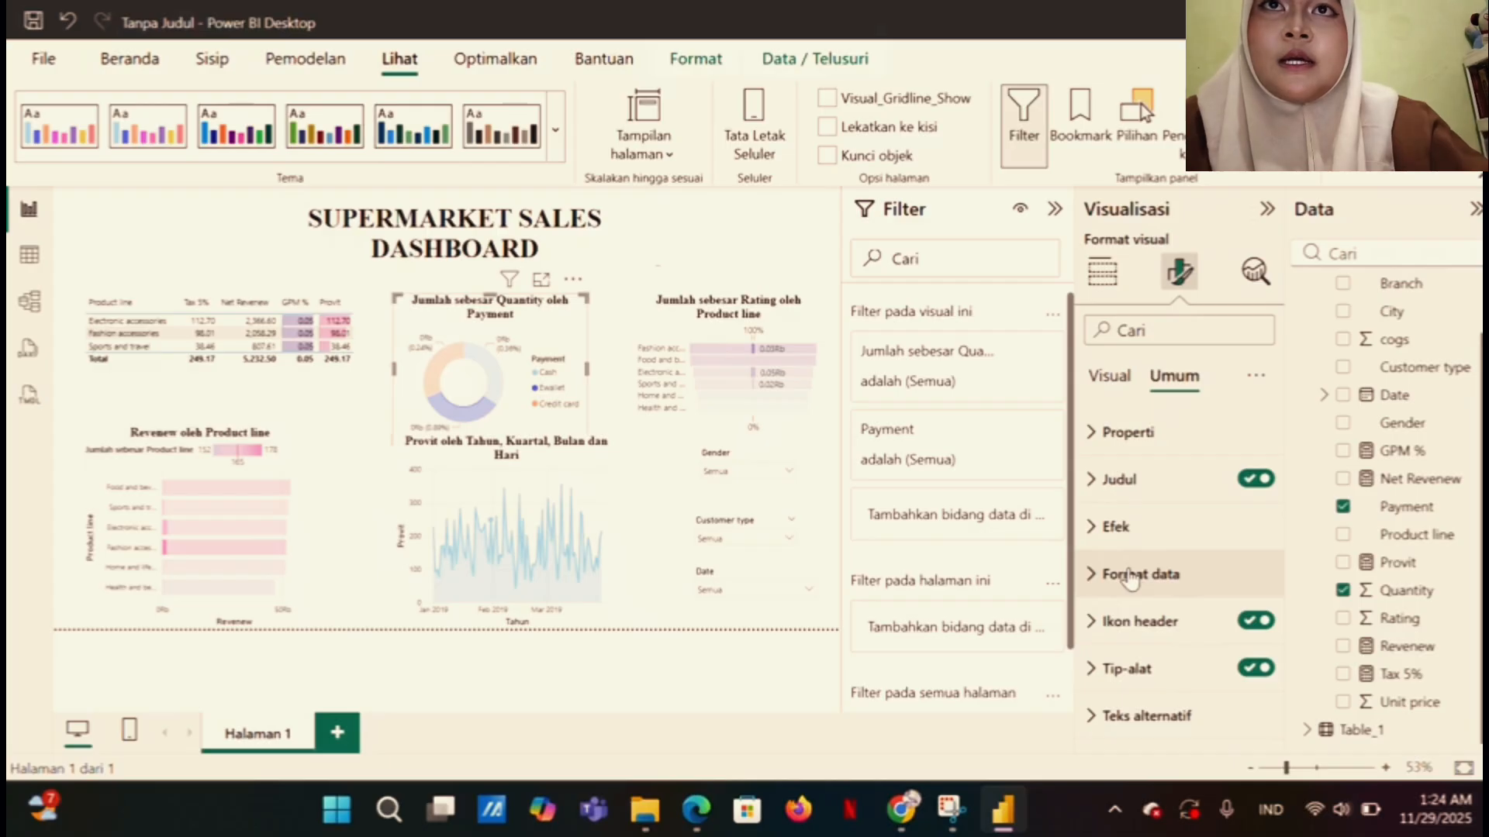
pyautogui.click(1090, 528)
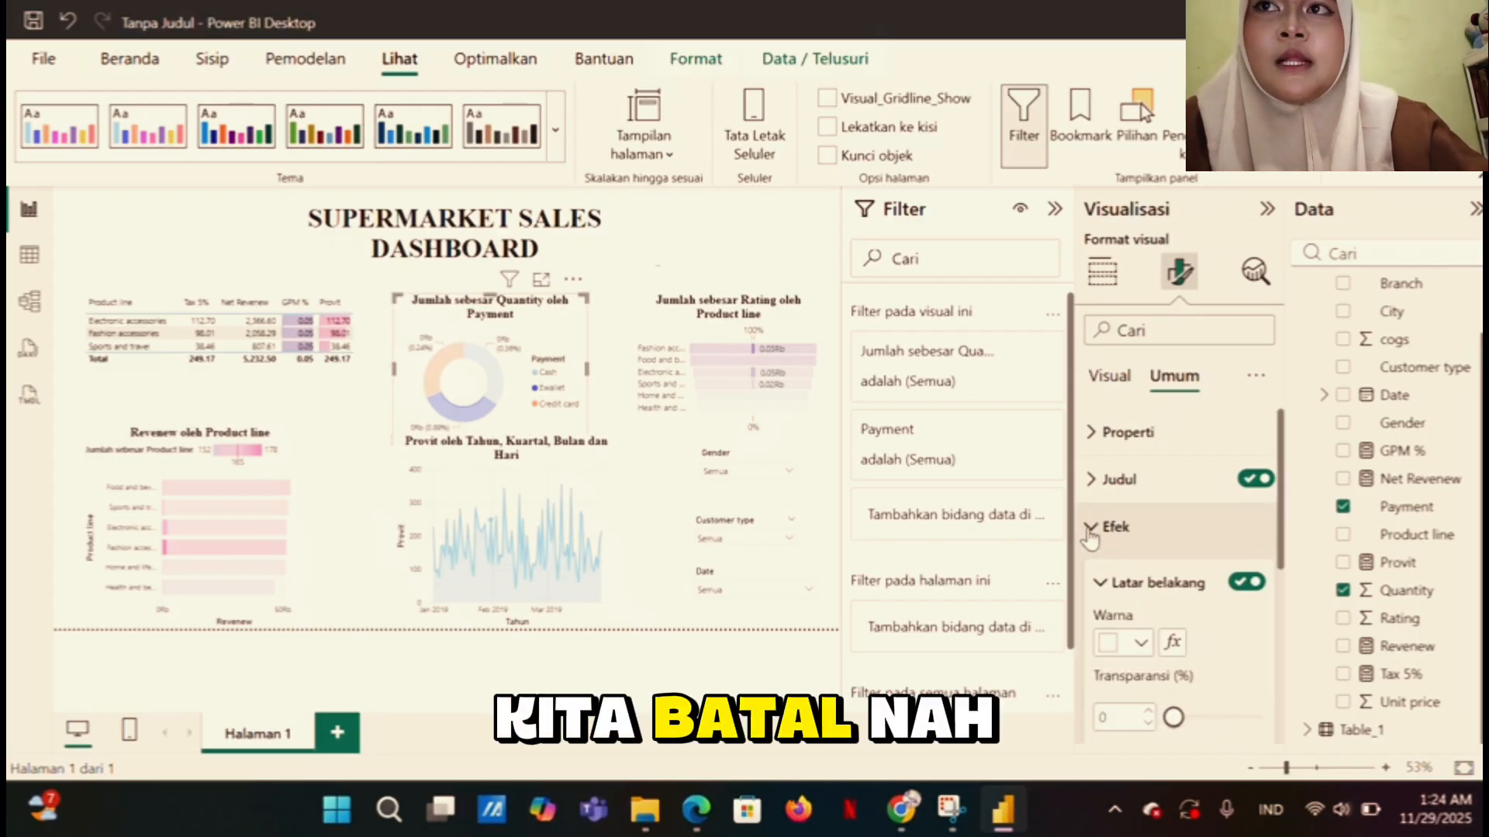
pyautogui.click(1173, 642)
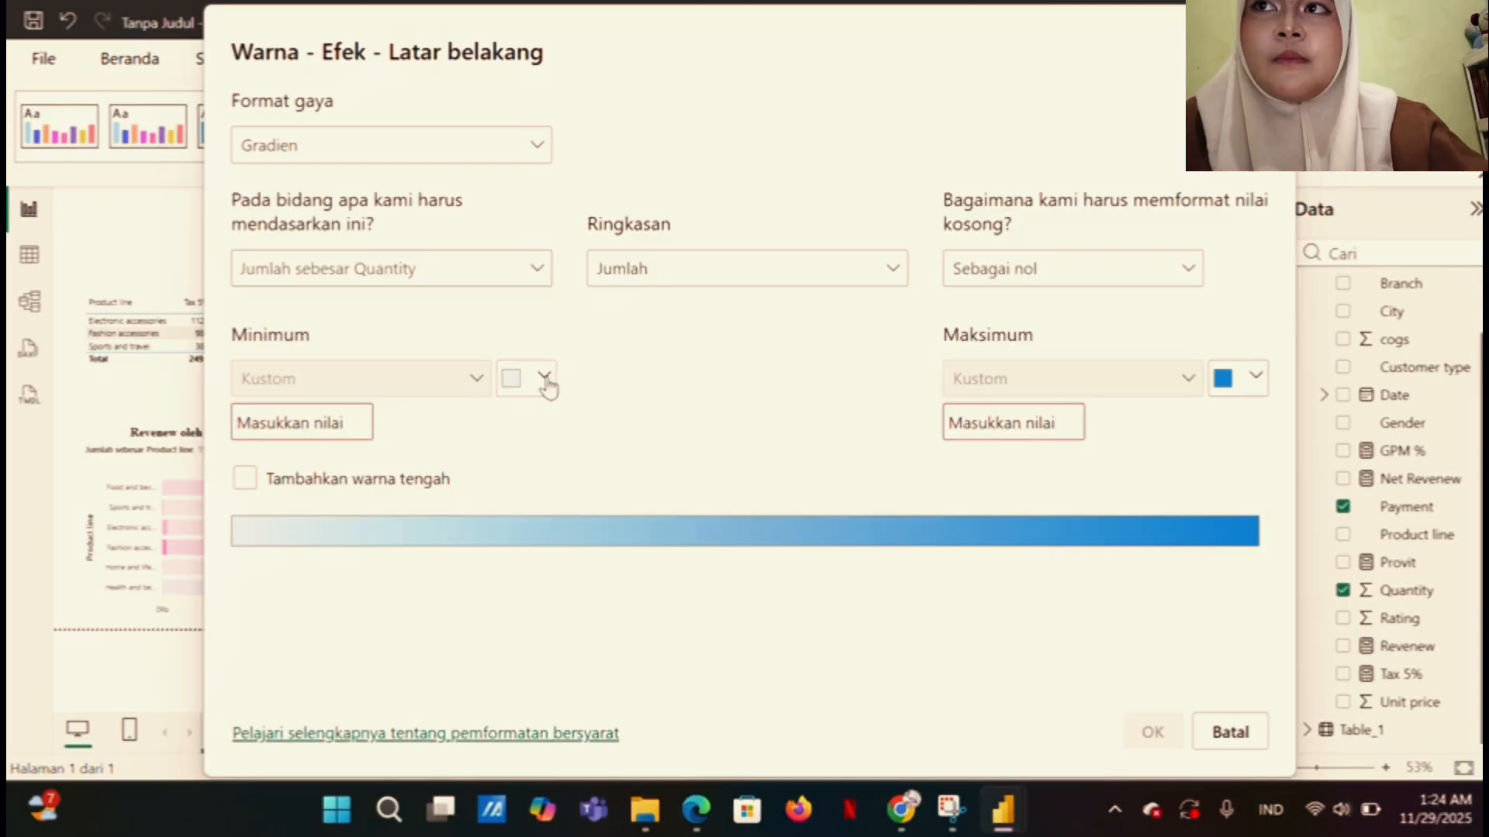
pyautogui.click(244, 481)
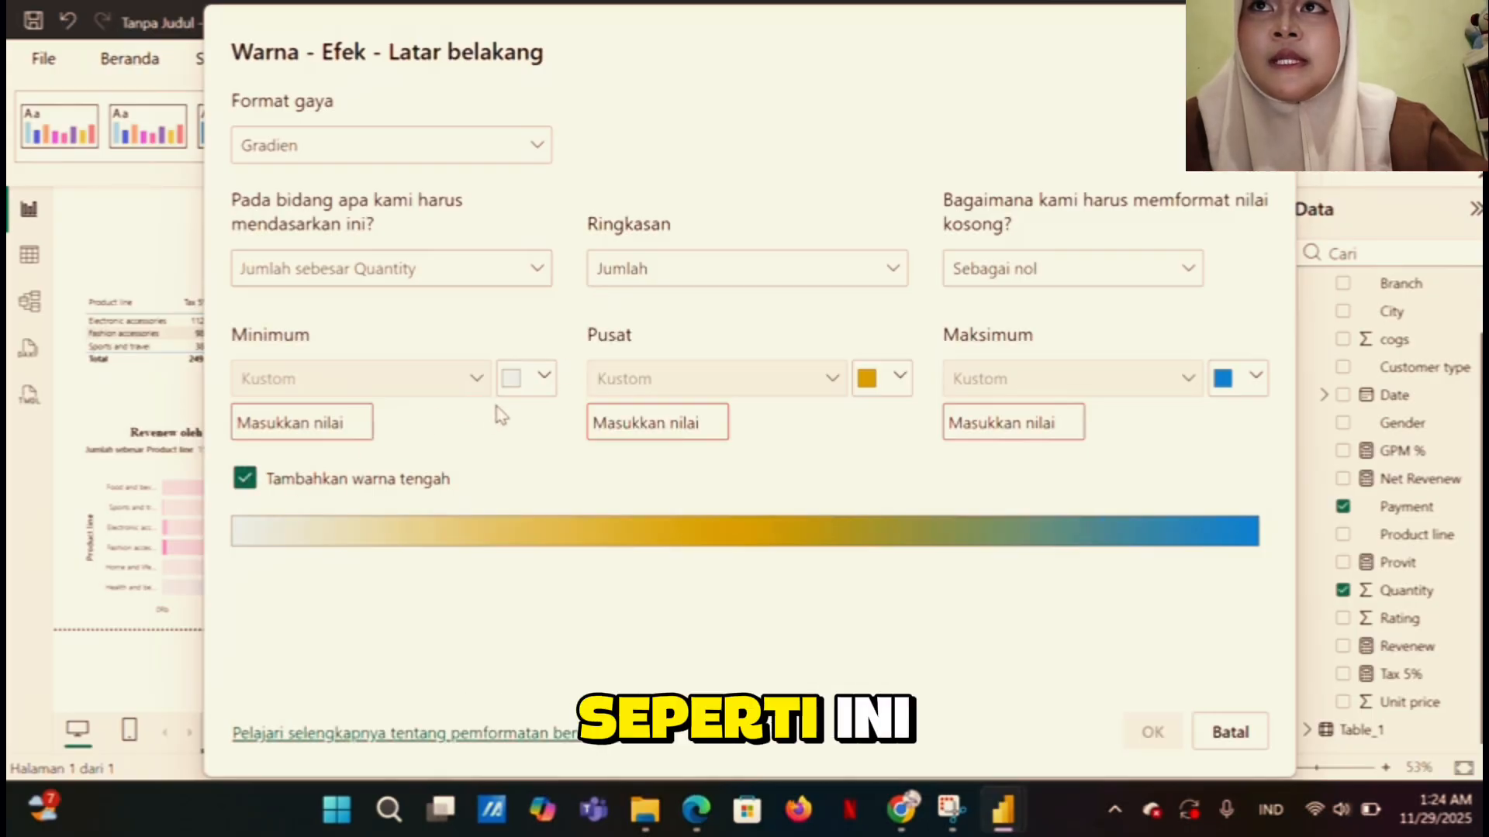
pyautogui.click(546, 377)
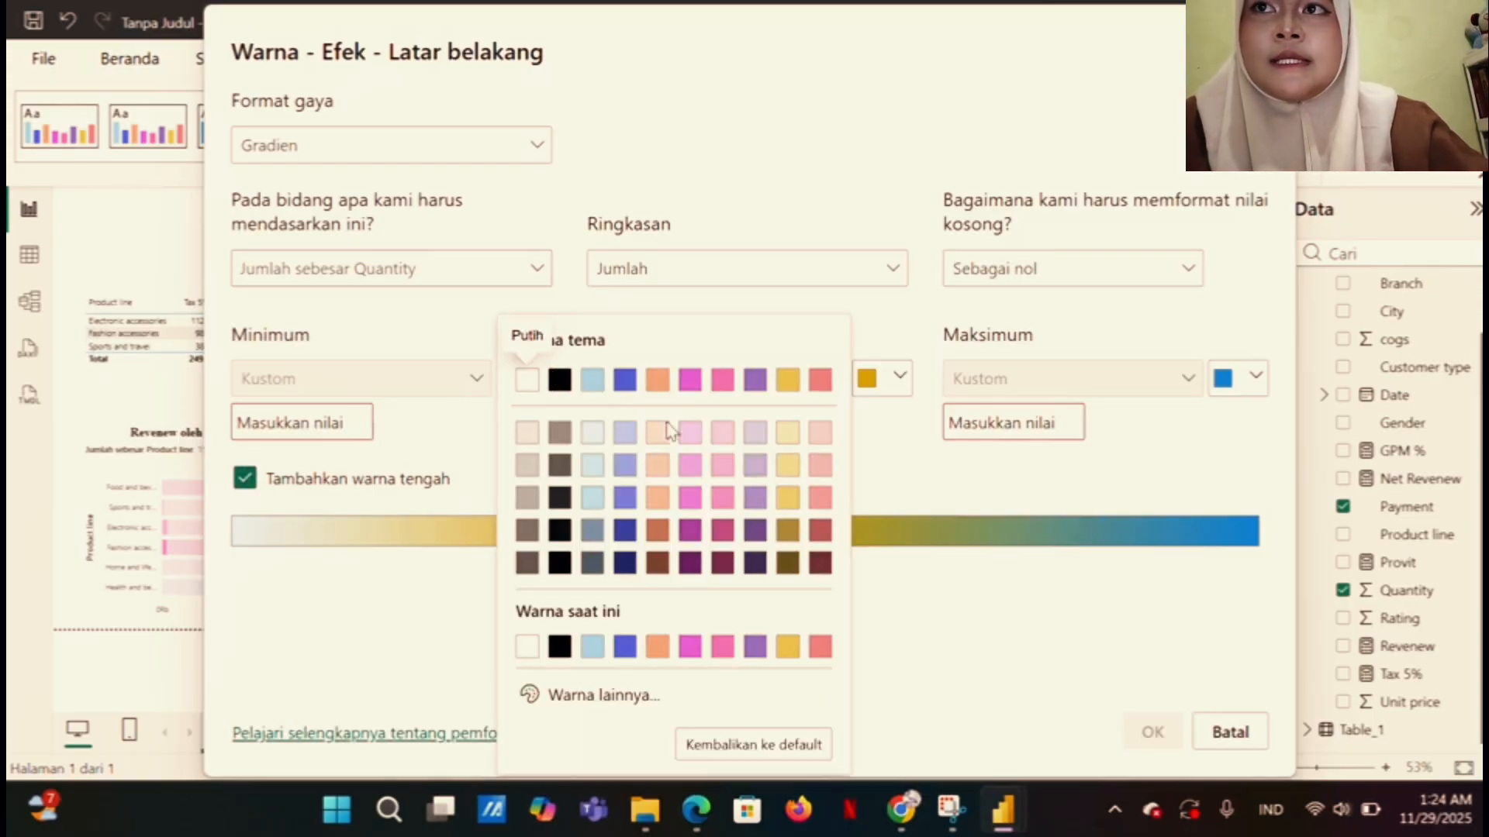
pyautogui.click(756, 434)
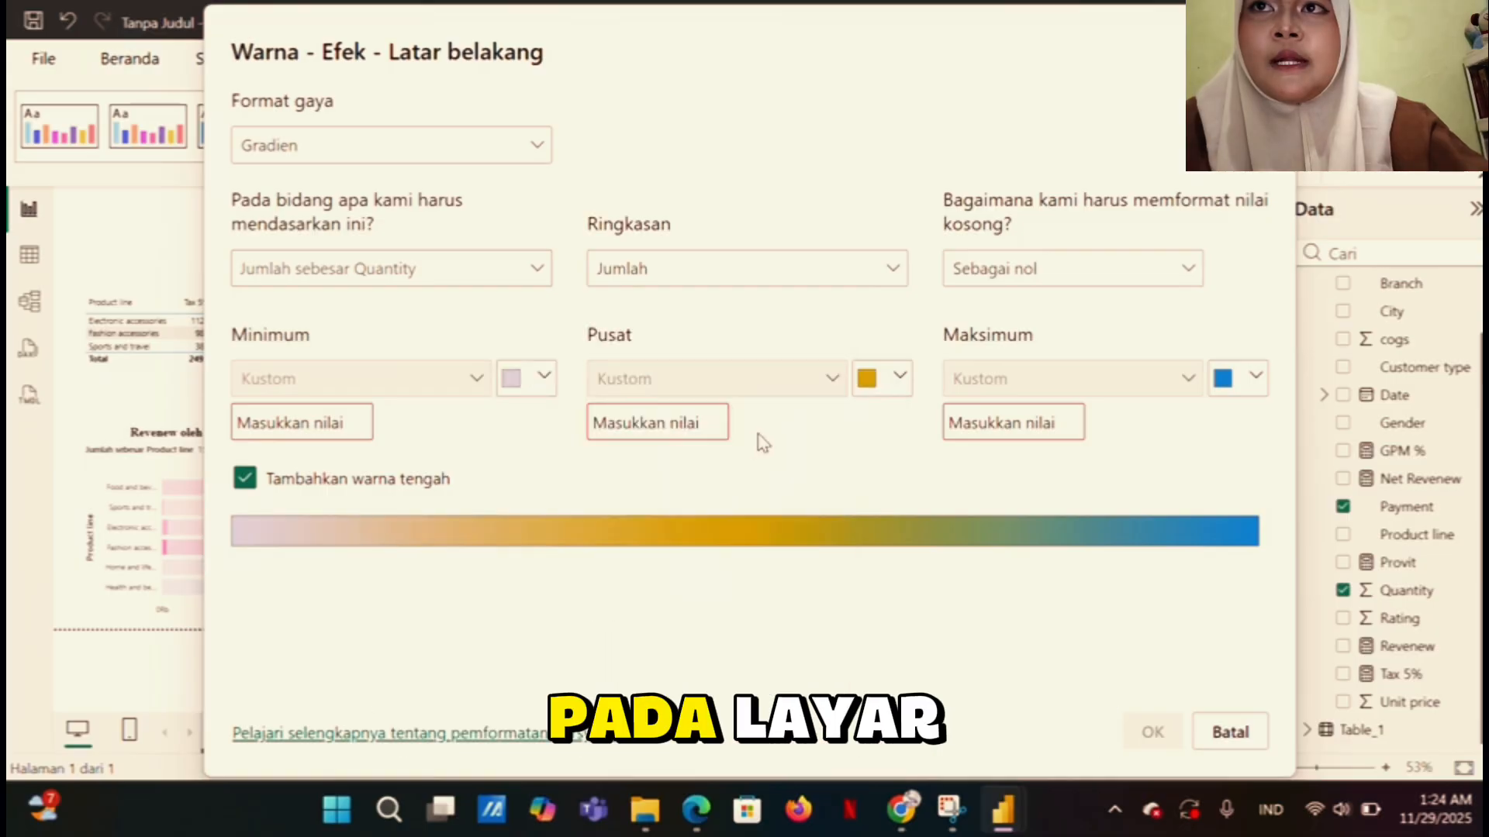
pyautogui.click(901, 379)
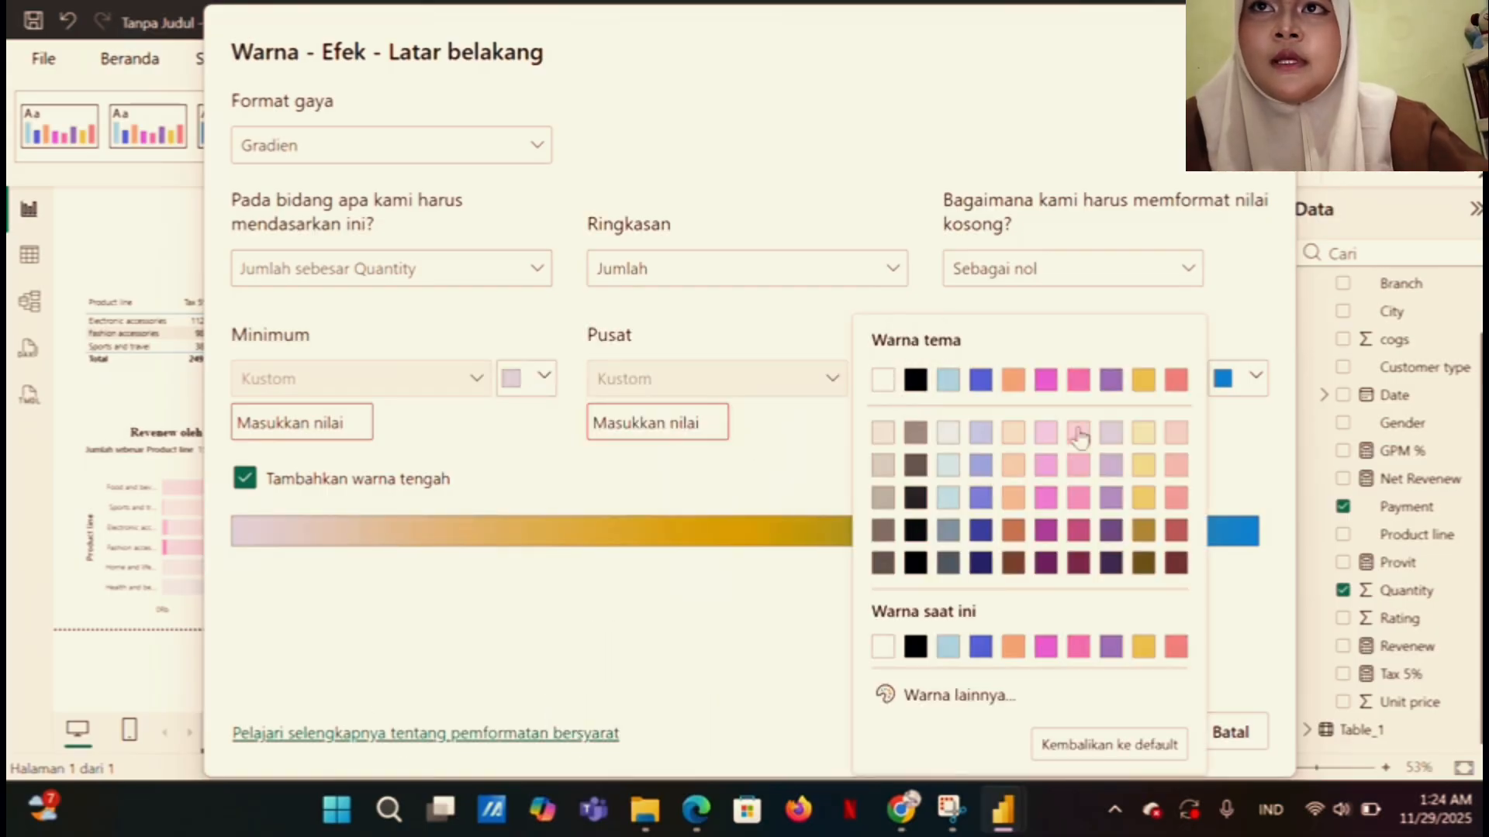
pyautogui.click(1078, 432)
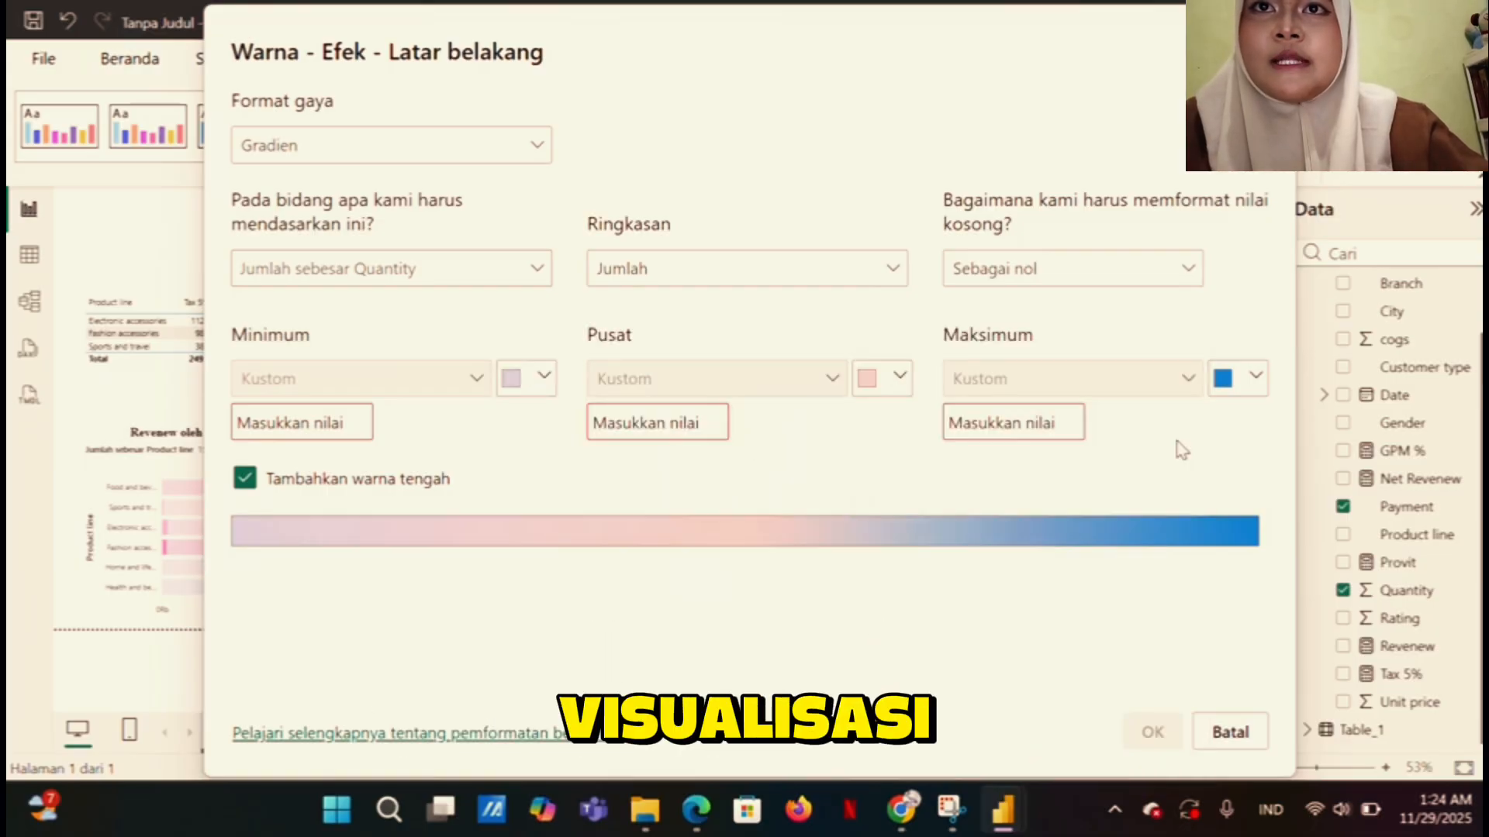
pyautogui.click(1256, 379)
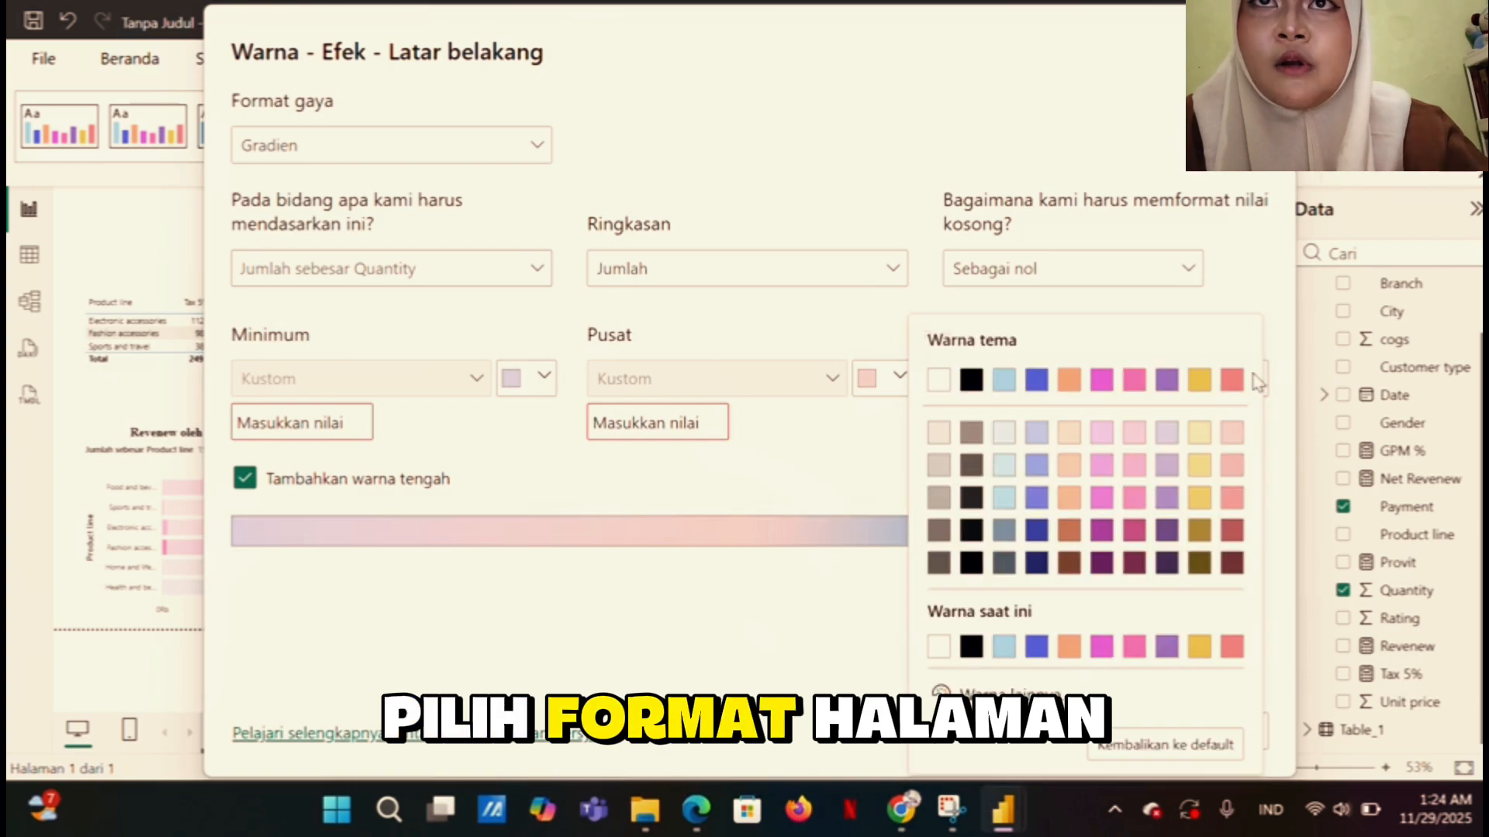
pyautogui.click(1230, 499)
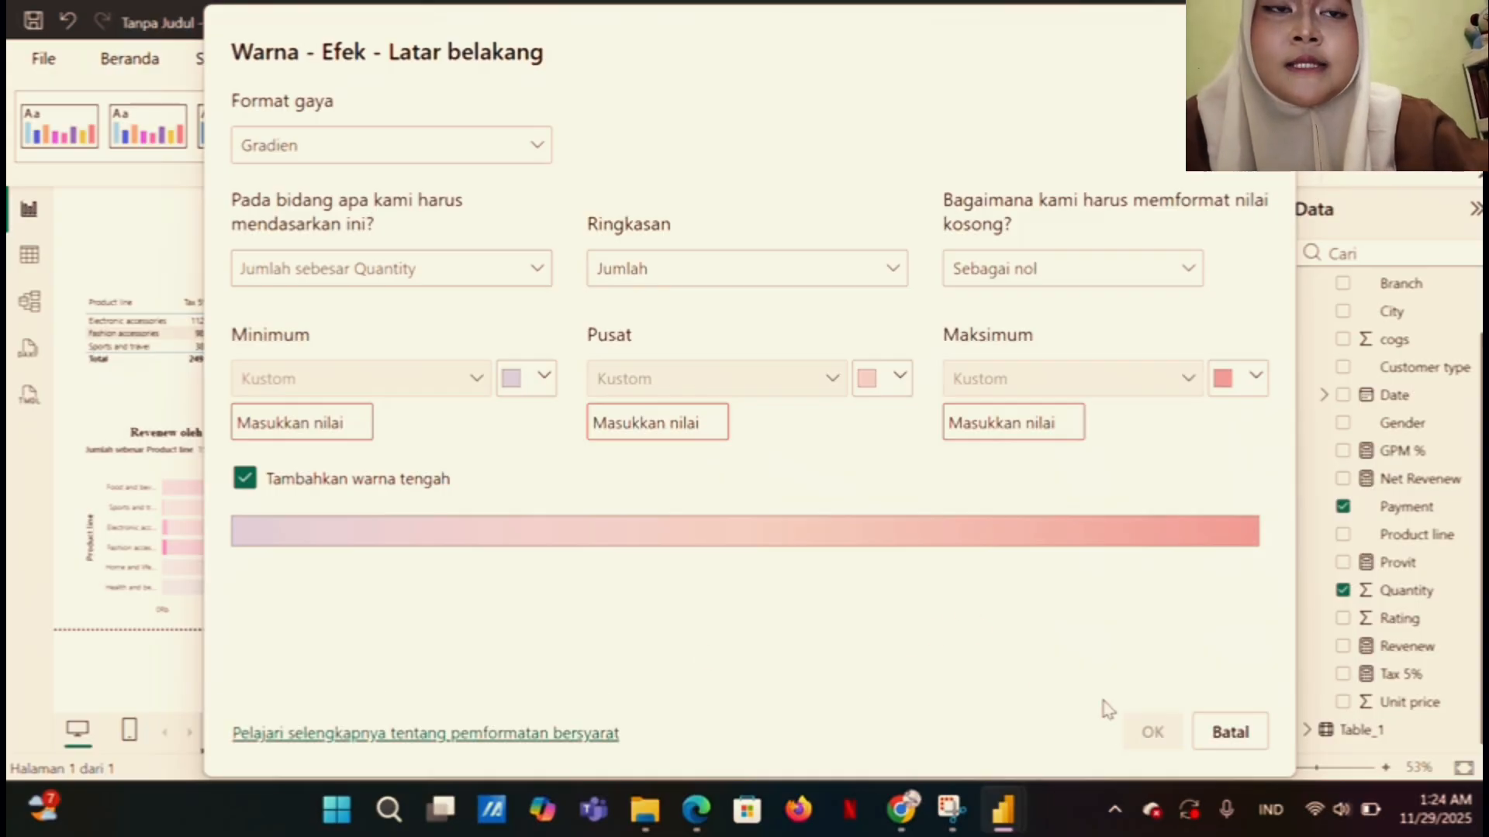
pyautogui.click(1232, 737)
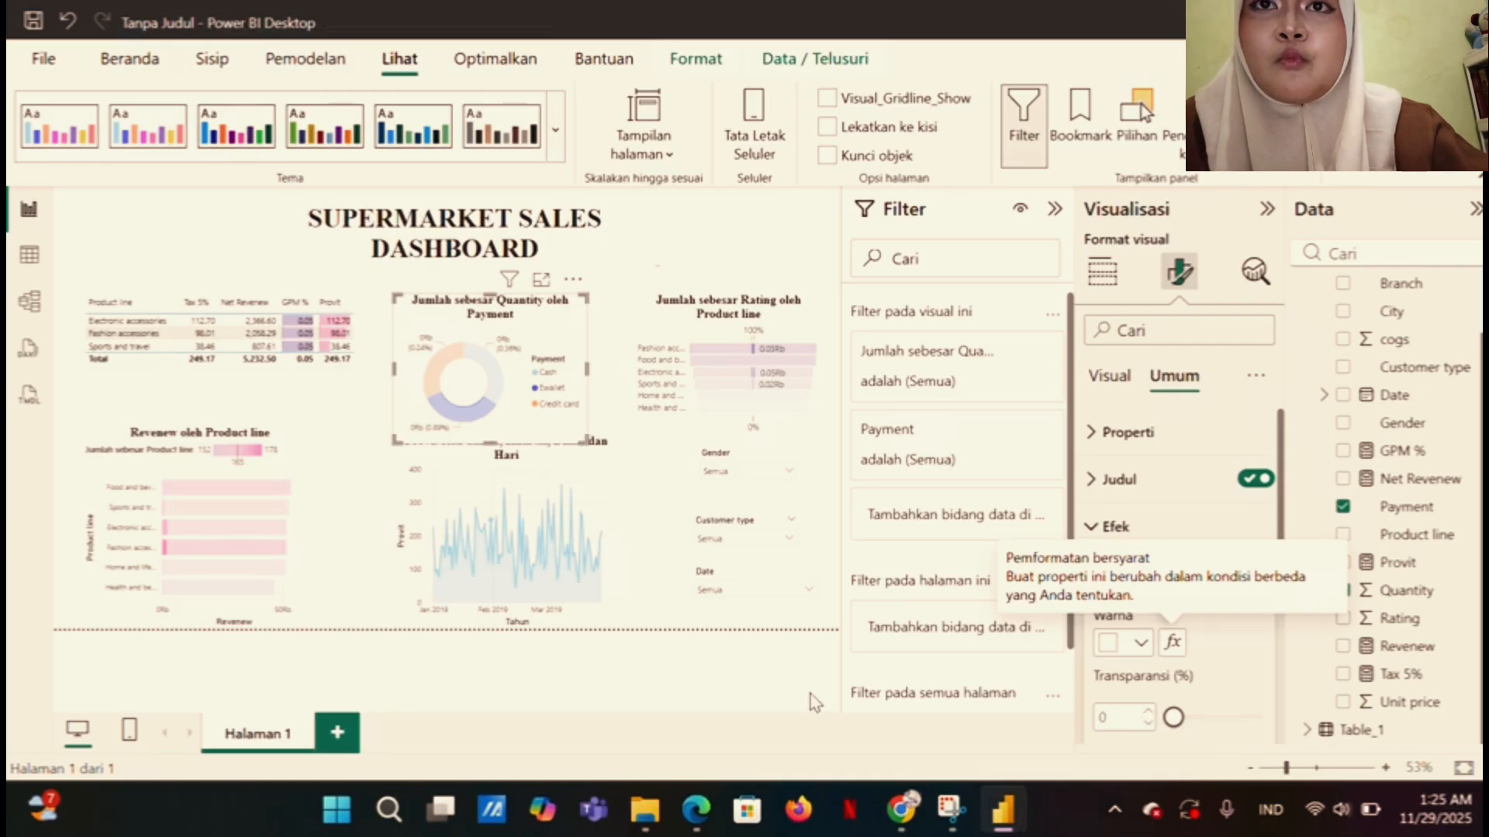
# Add the image "WhatsApp Image 2025-11-29 at 01.15.06 (1)" from Downloads as the page wallpaper and set its fit to Direntangkan
pyautogui.click(806, 690)
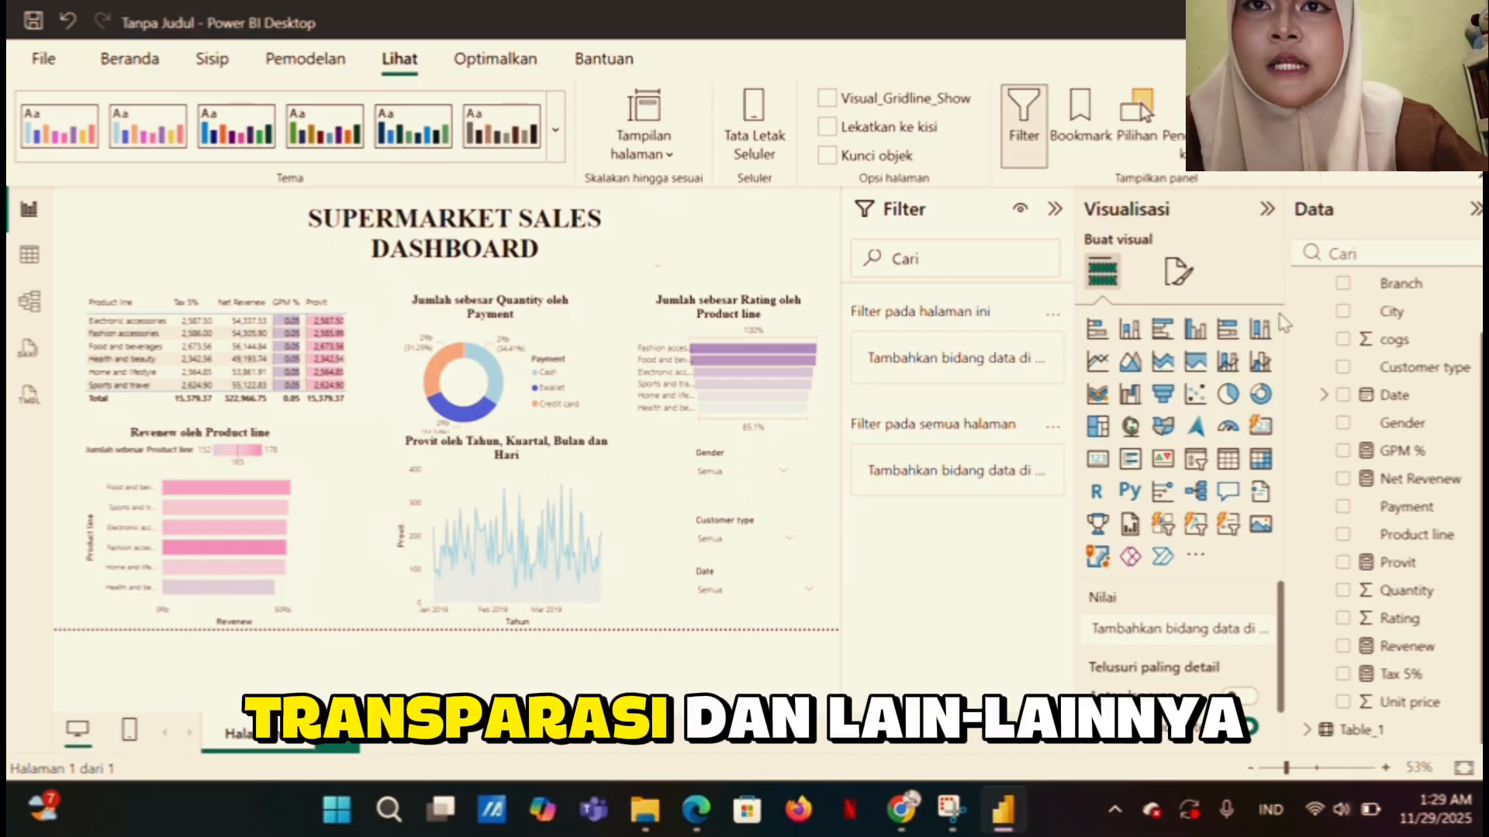
pyautogui.click(1177, 277)
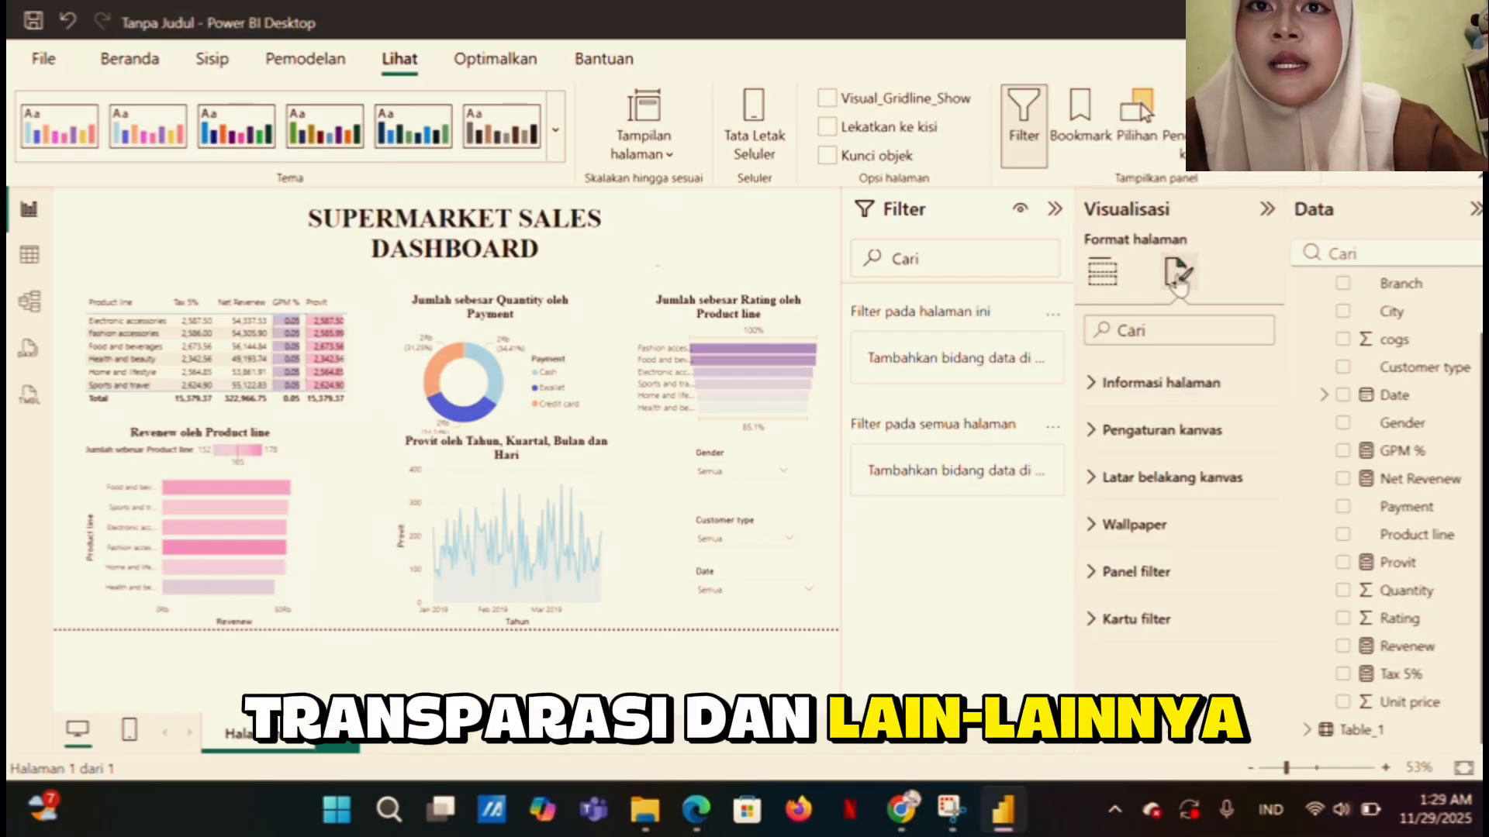
pyautogui.click(1093, 527)
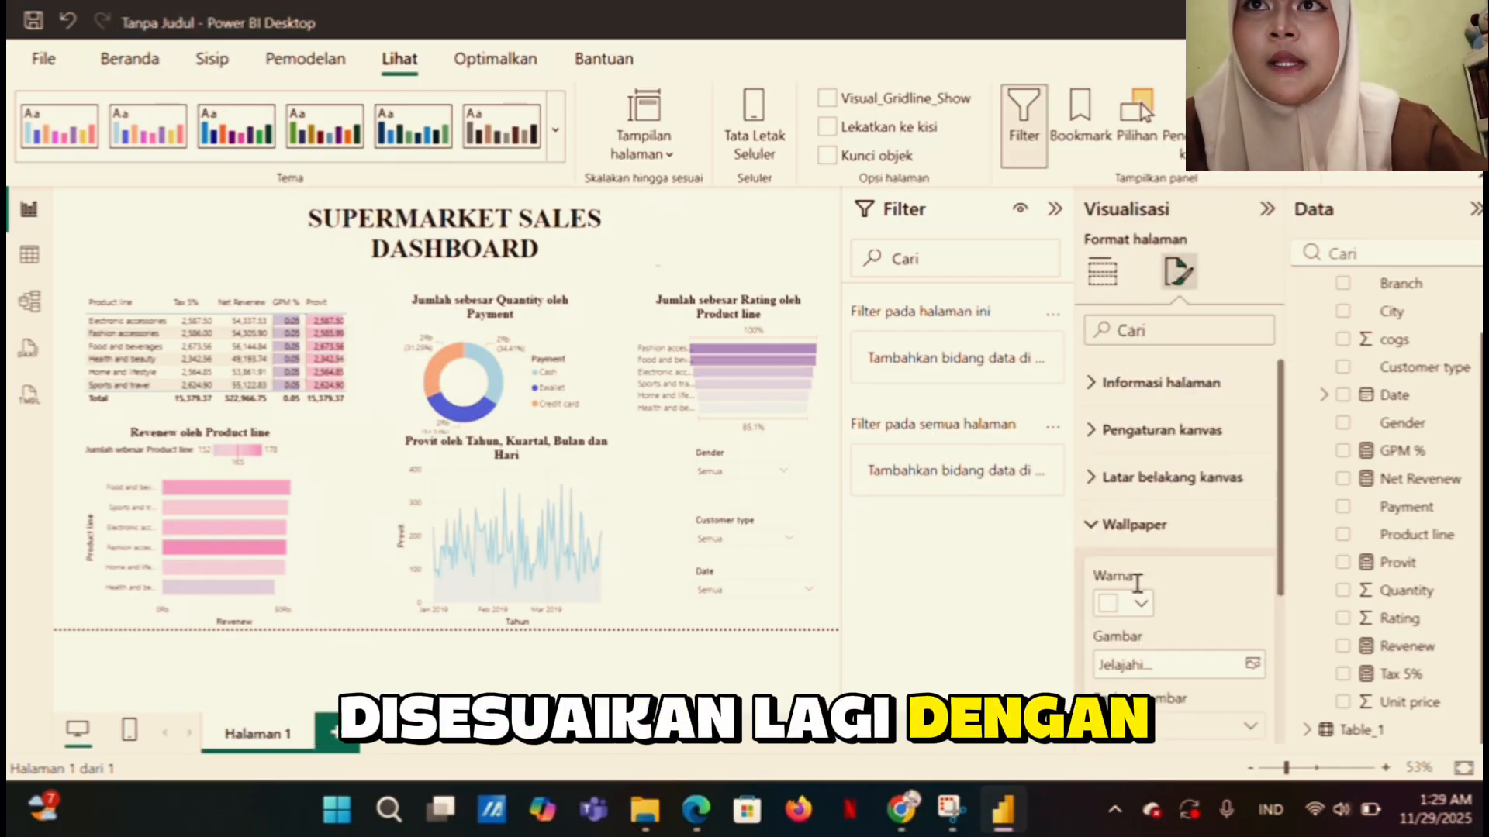
pyautogui.scroll(-3, 1152, 589)
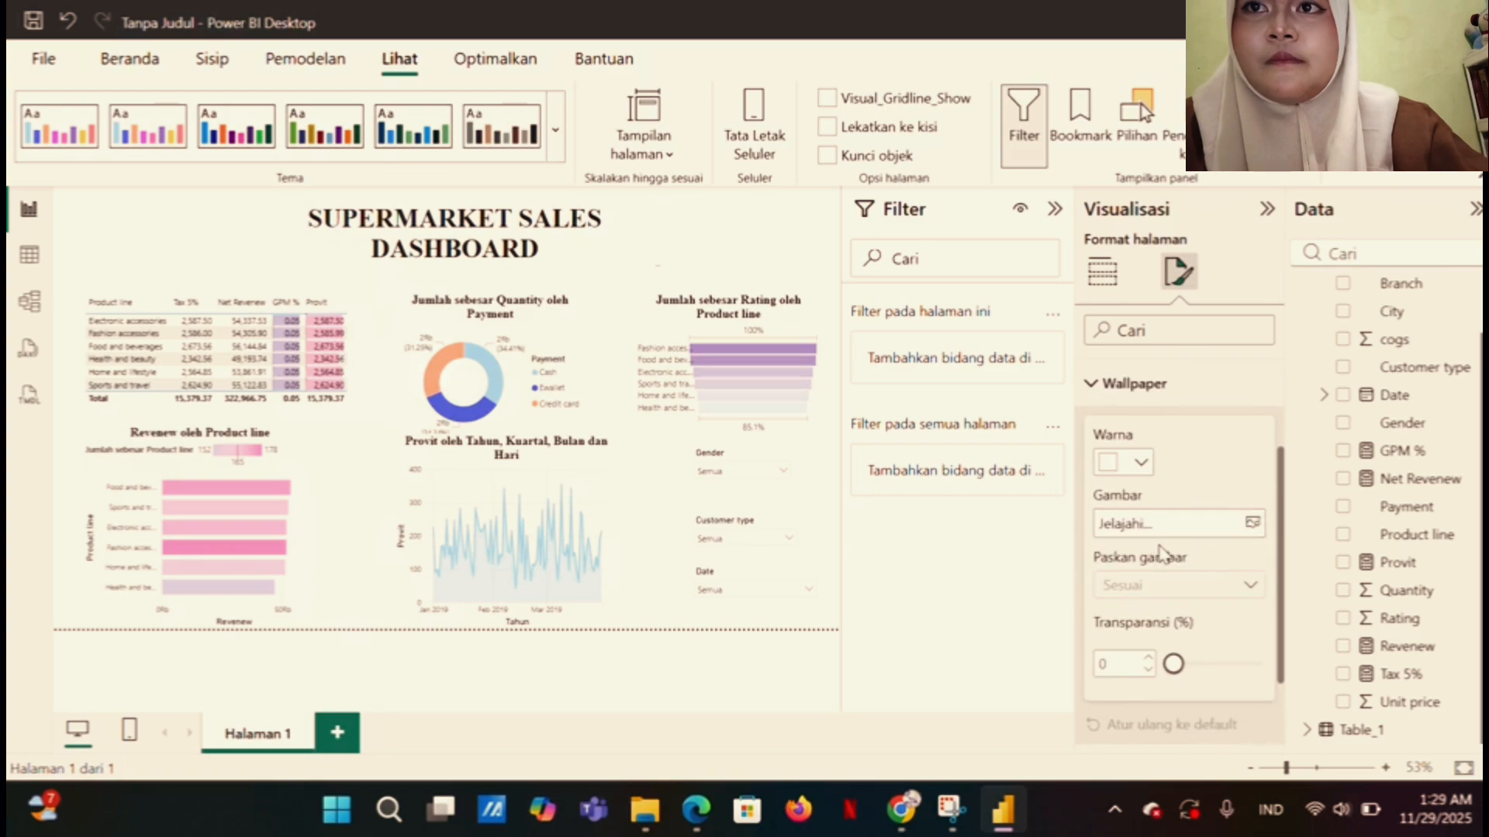
pyautogui.click(1253, 524)
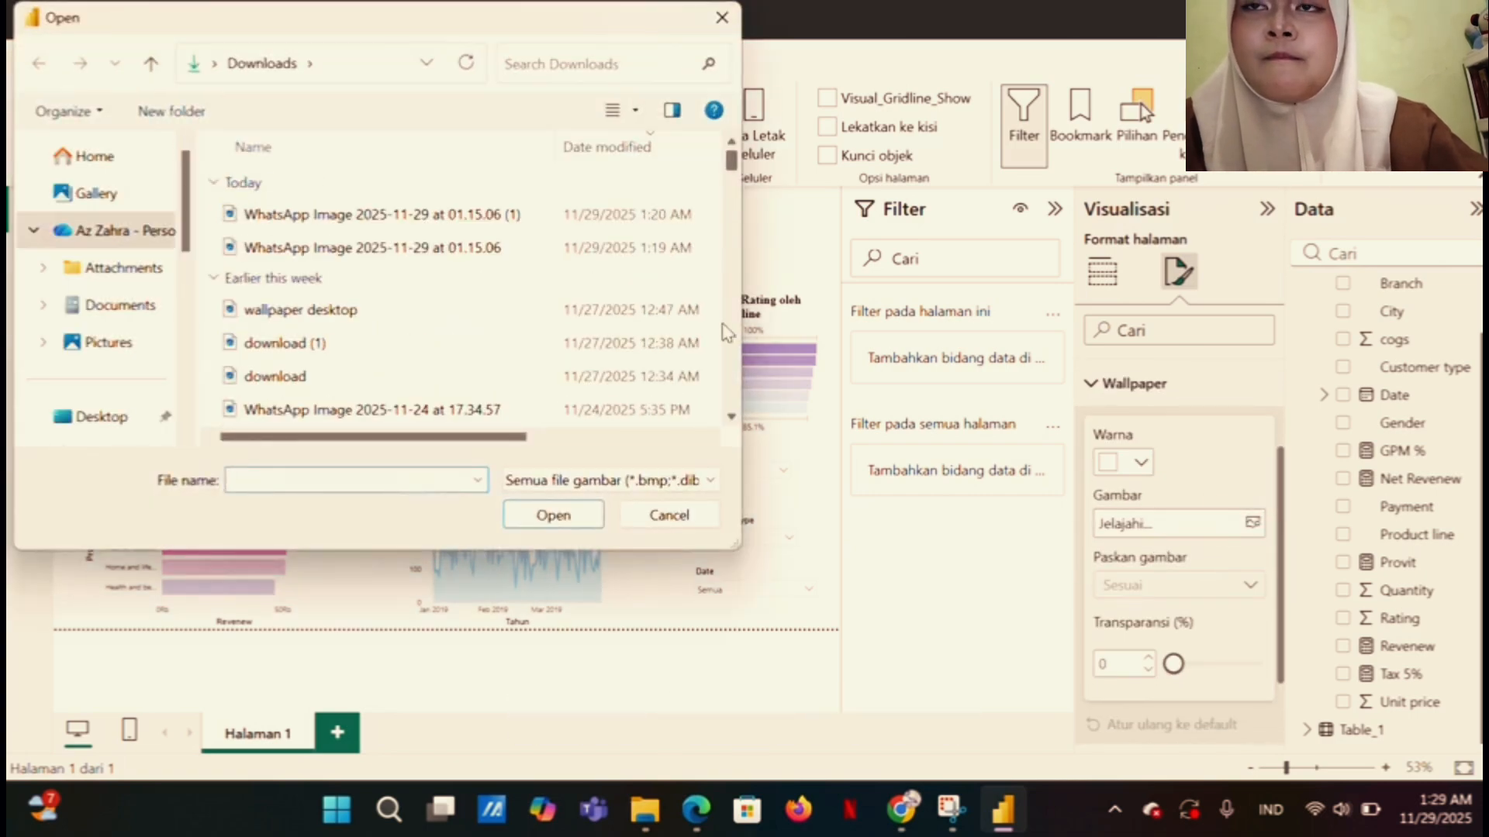
pyautogui.click(625, 224)
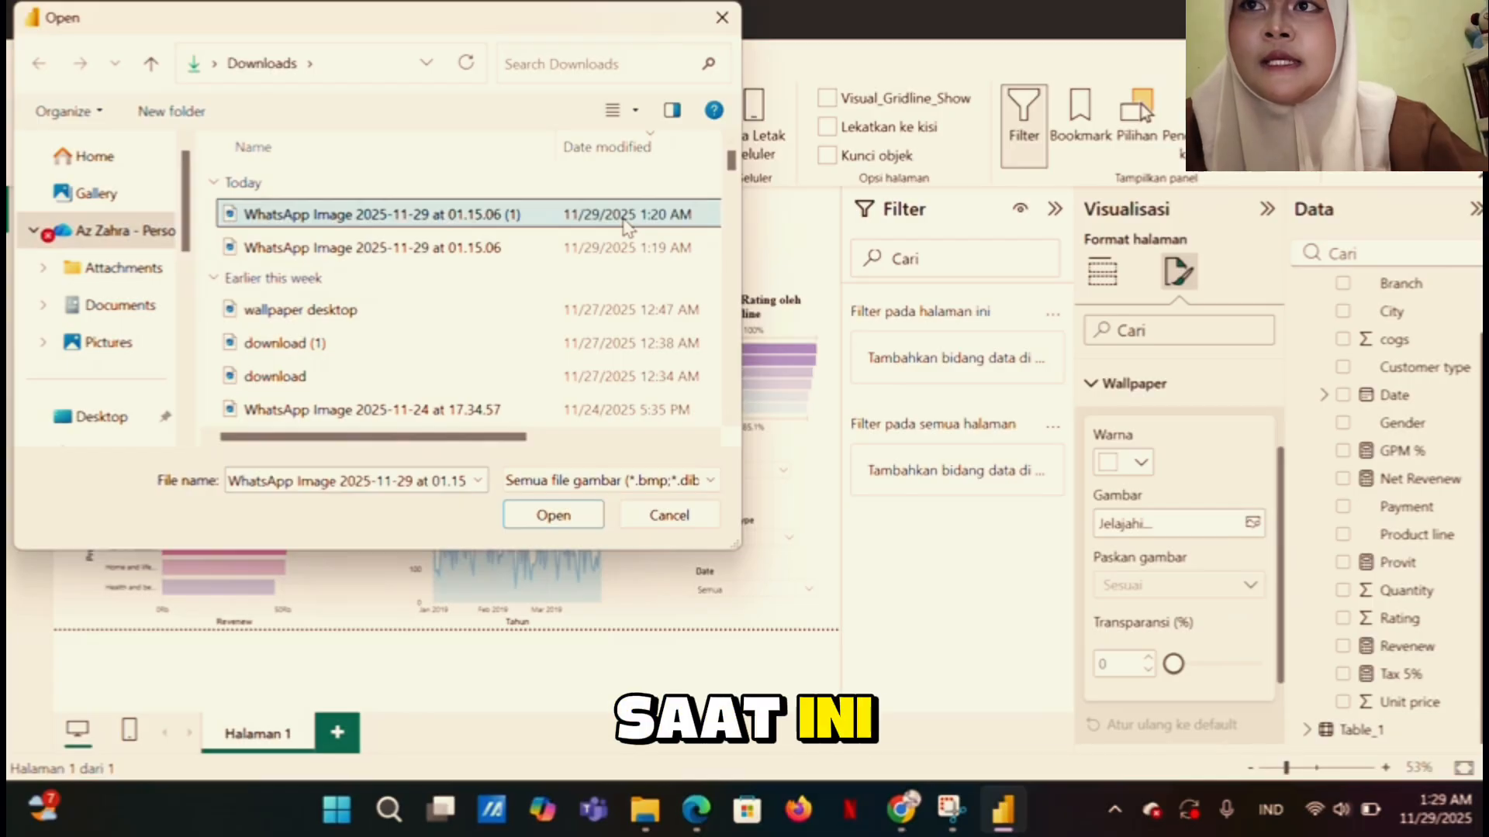
pyautogui.click(554, 517)
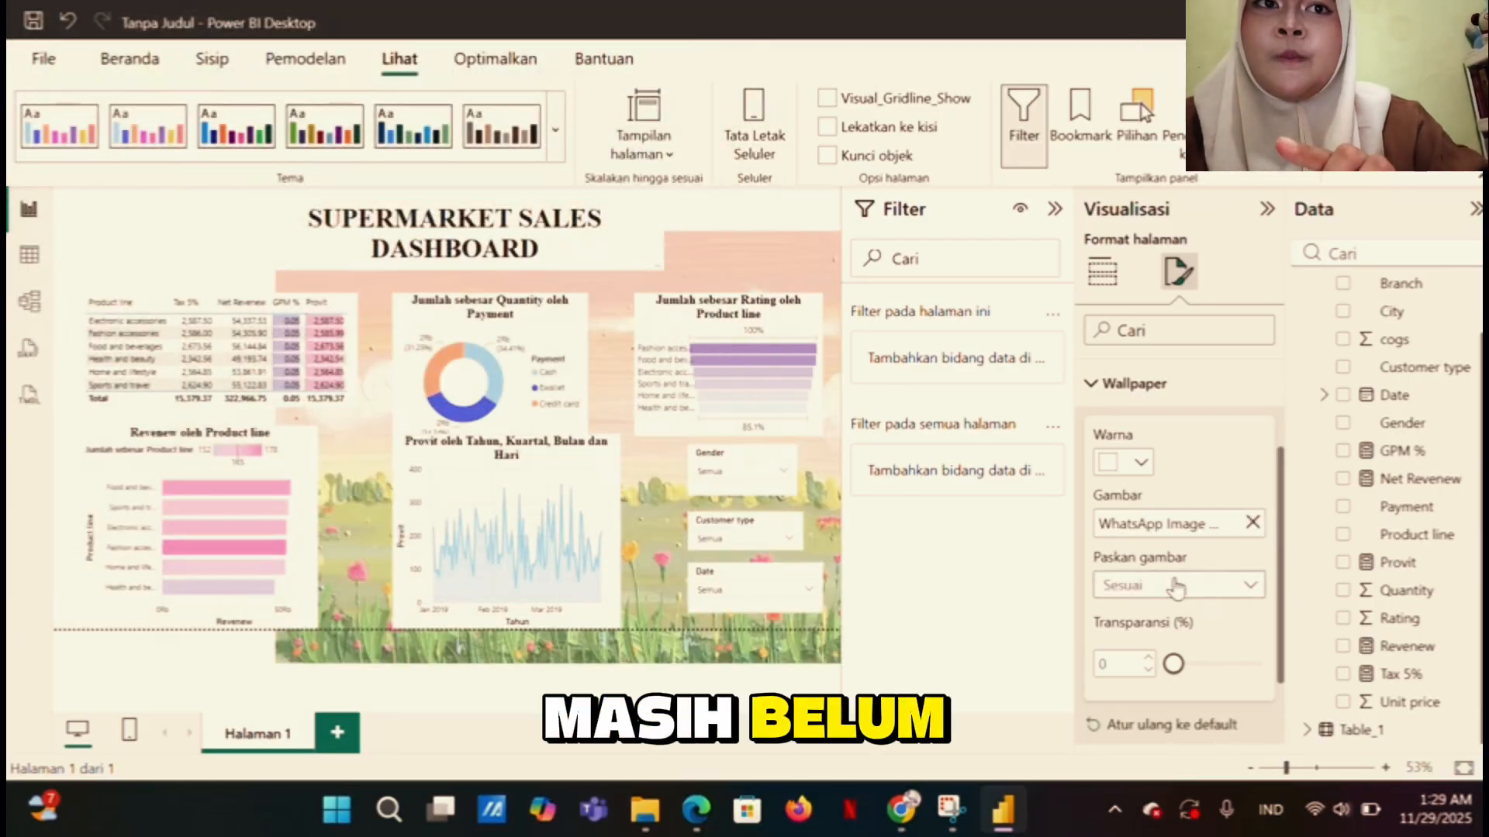
pyautogui.click(1251, 588)
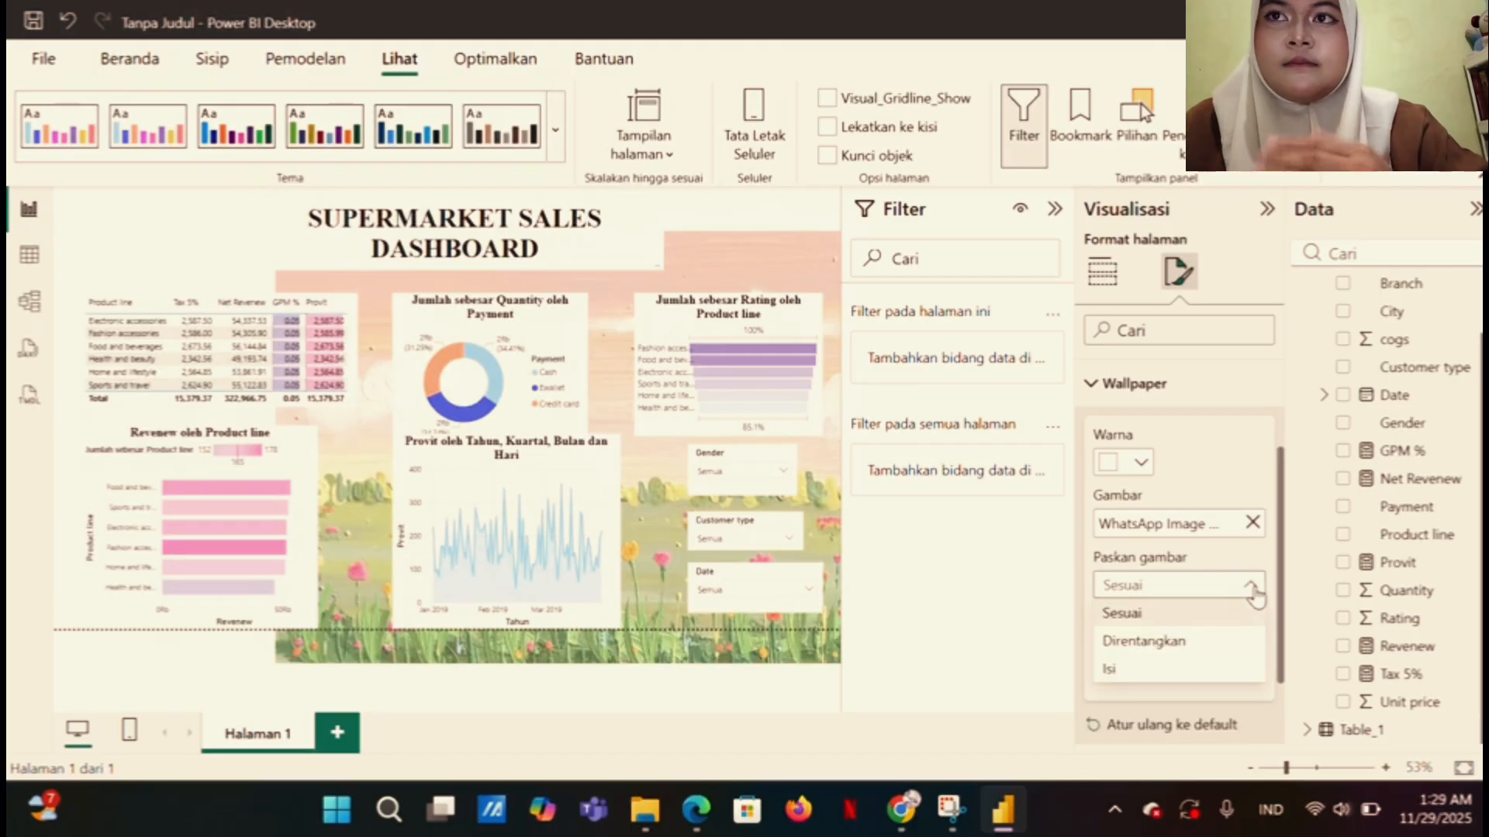
pyautogui.click(1208, 642)
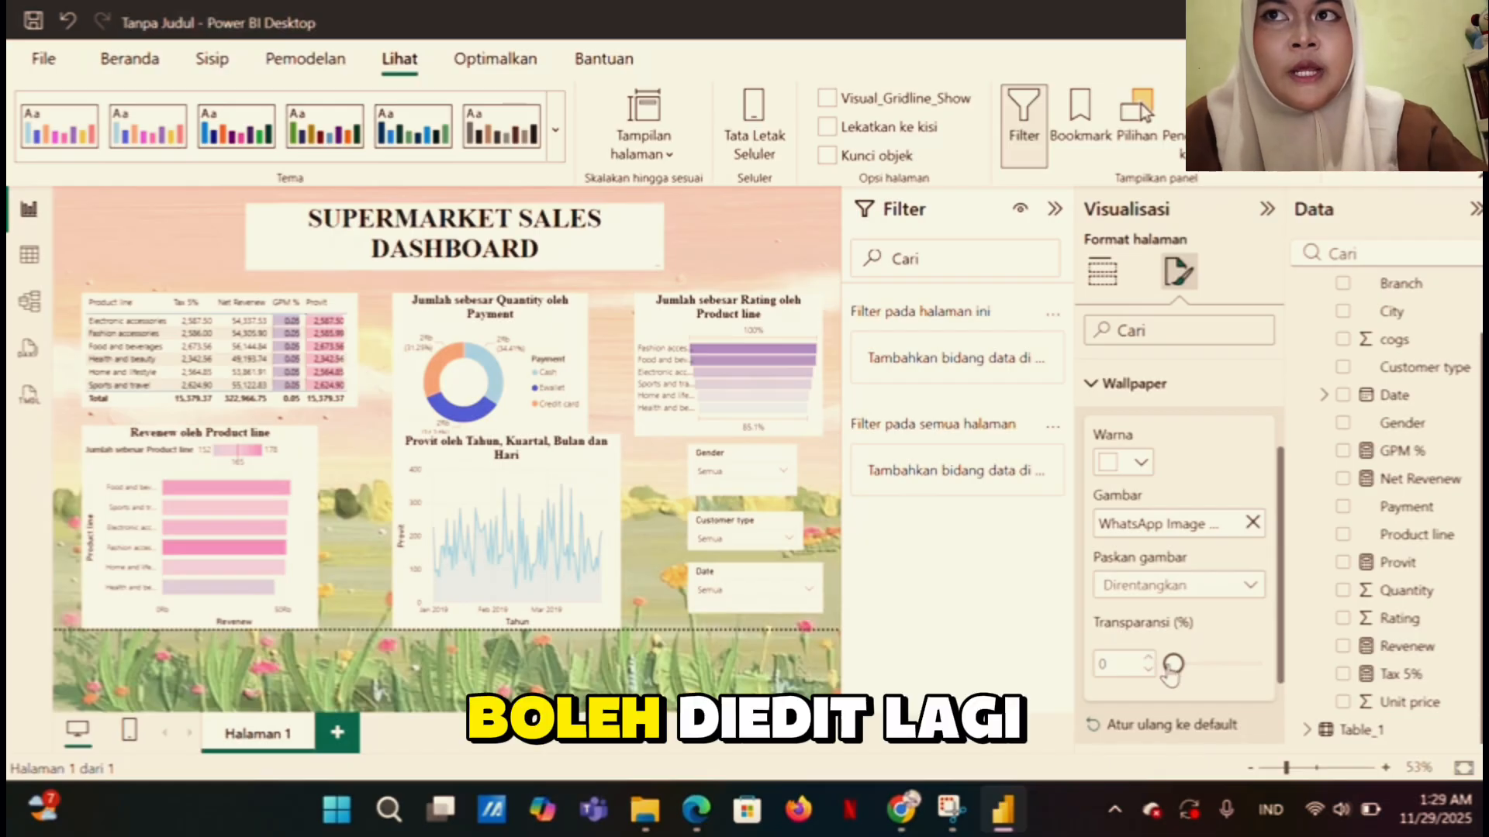
# Set the wallpaper's transparency to 27% and its colour to pale purple
pyautogui.moveTo(1173, 665)
pyautogui.mouseDown()
pyautogui.moveTo(1244, 675)
pyautogui.moveTo(1198, 675)
pyautogui.mouseUp()
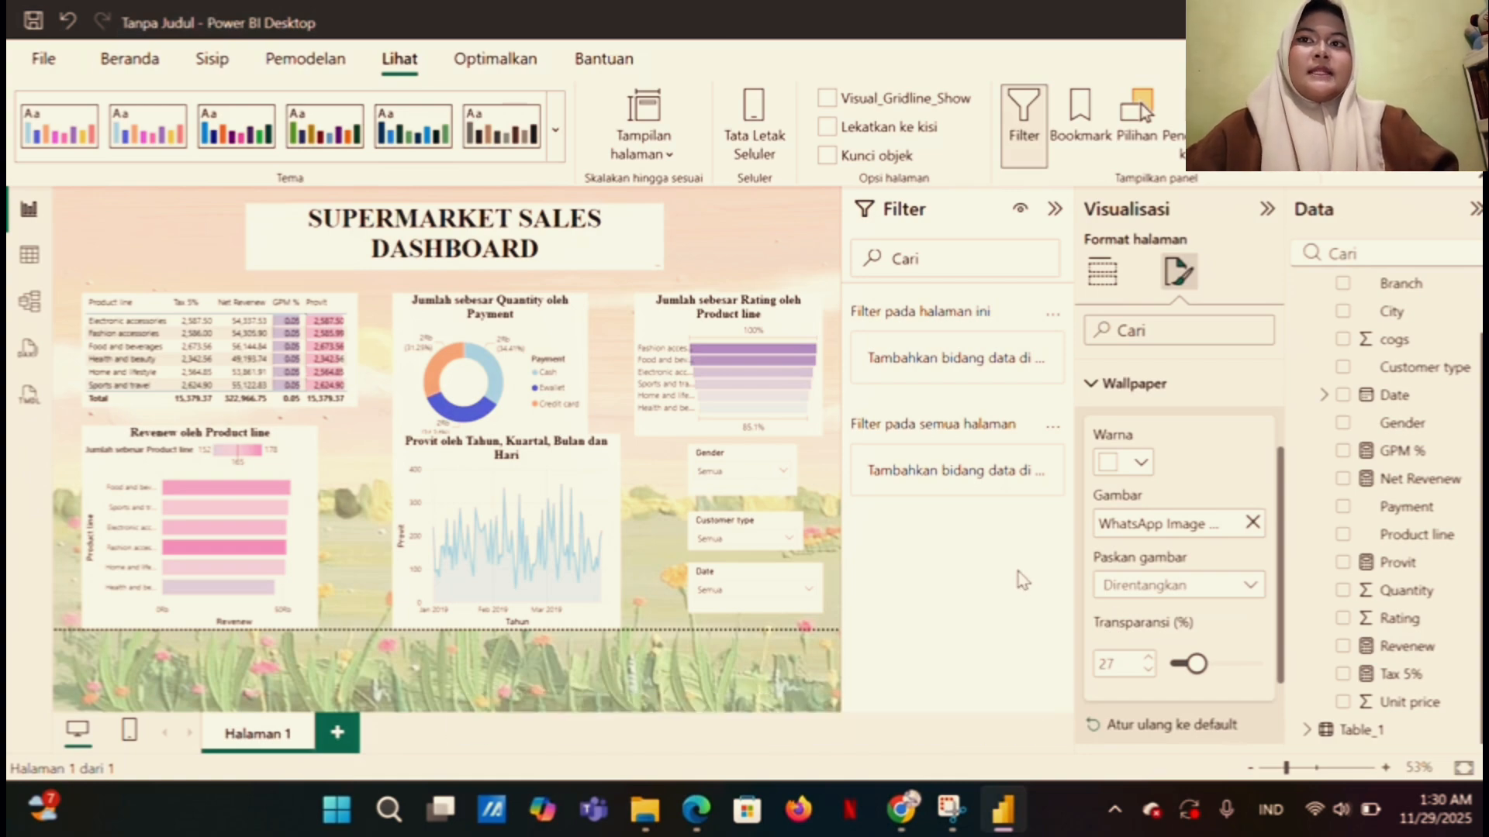
pyautogui.click(1141, 464)
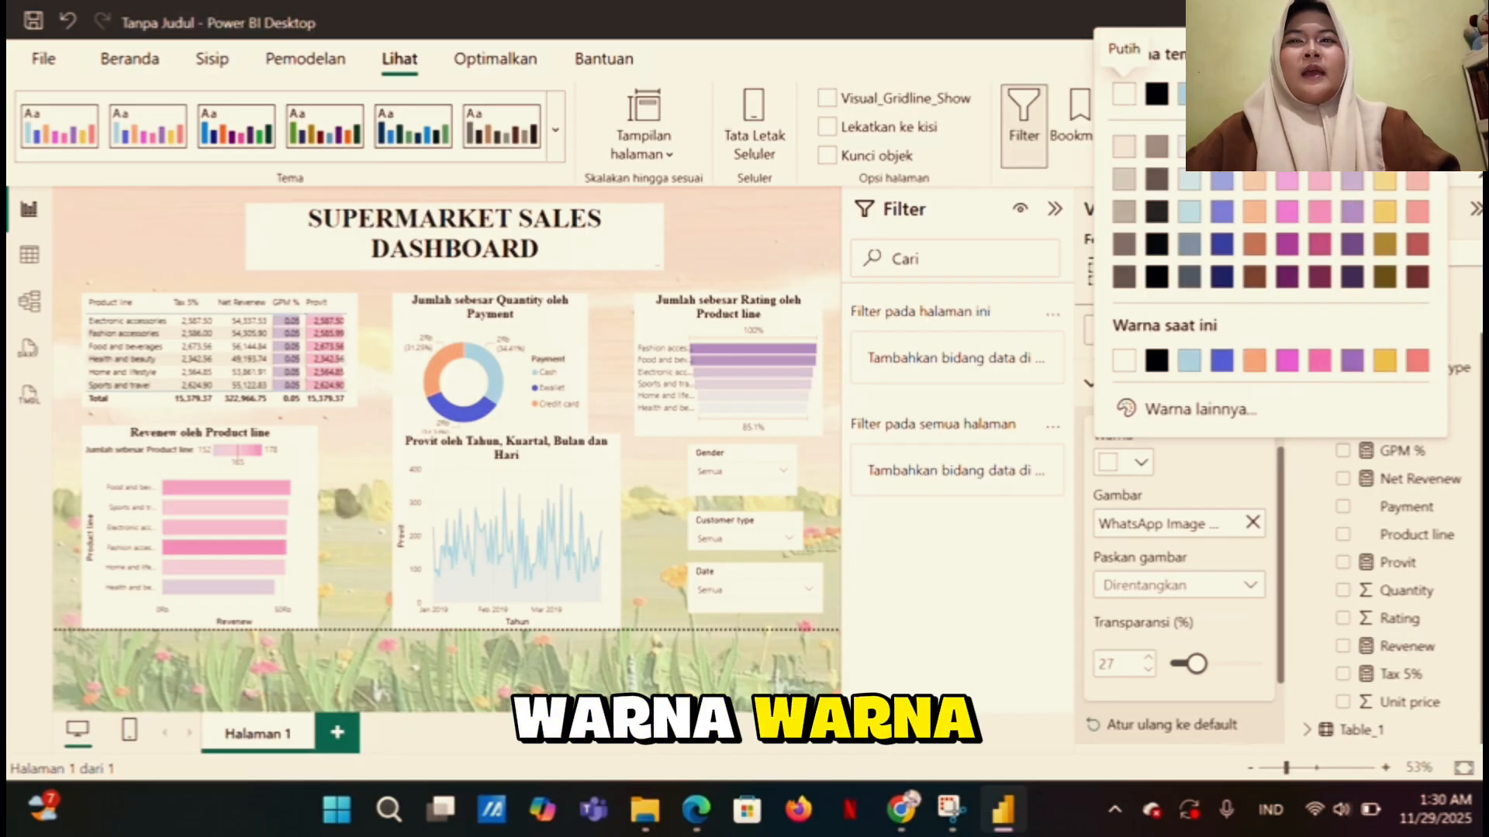
pyautogui.click(1352, 147)
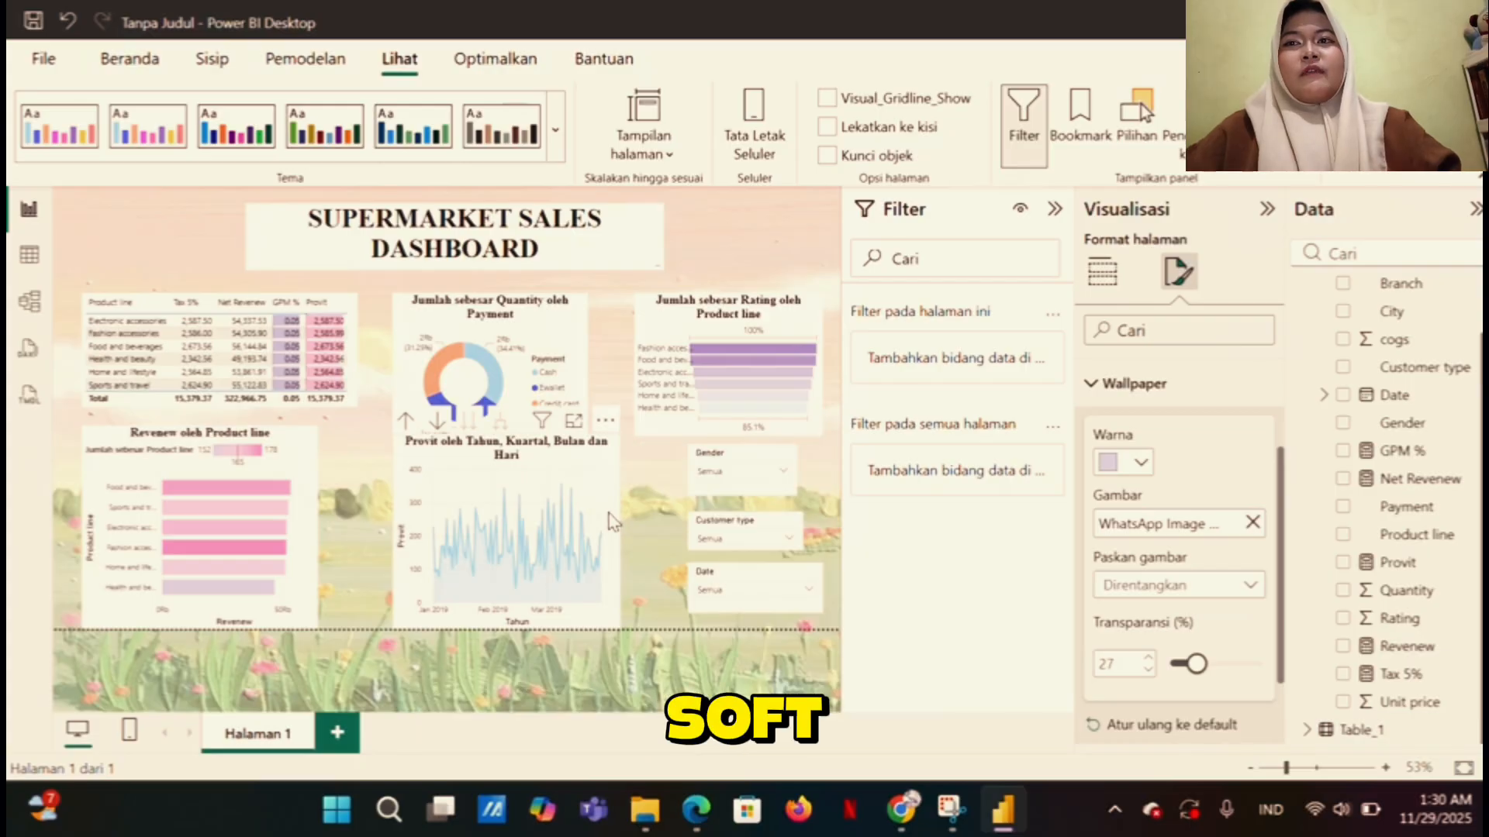
# Resize the payment donut, rating funnel and revenue bar charts so their edges line up with the neighbouring visuals
pyautogui.click(547, 458)
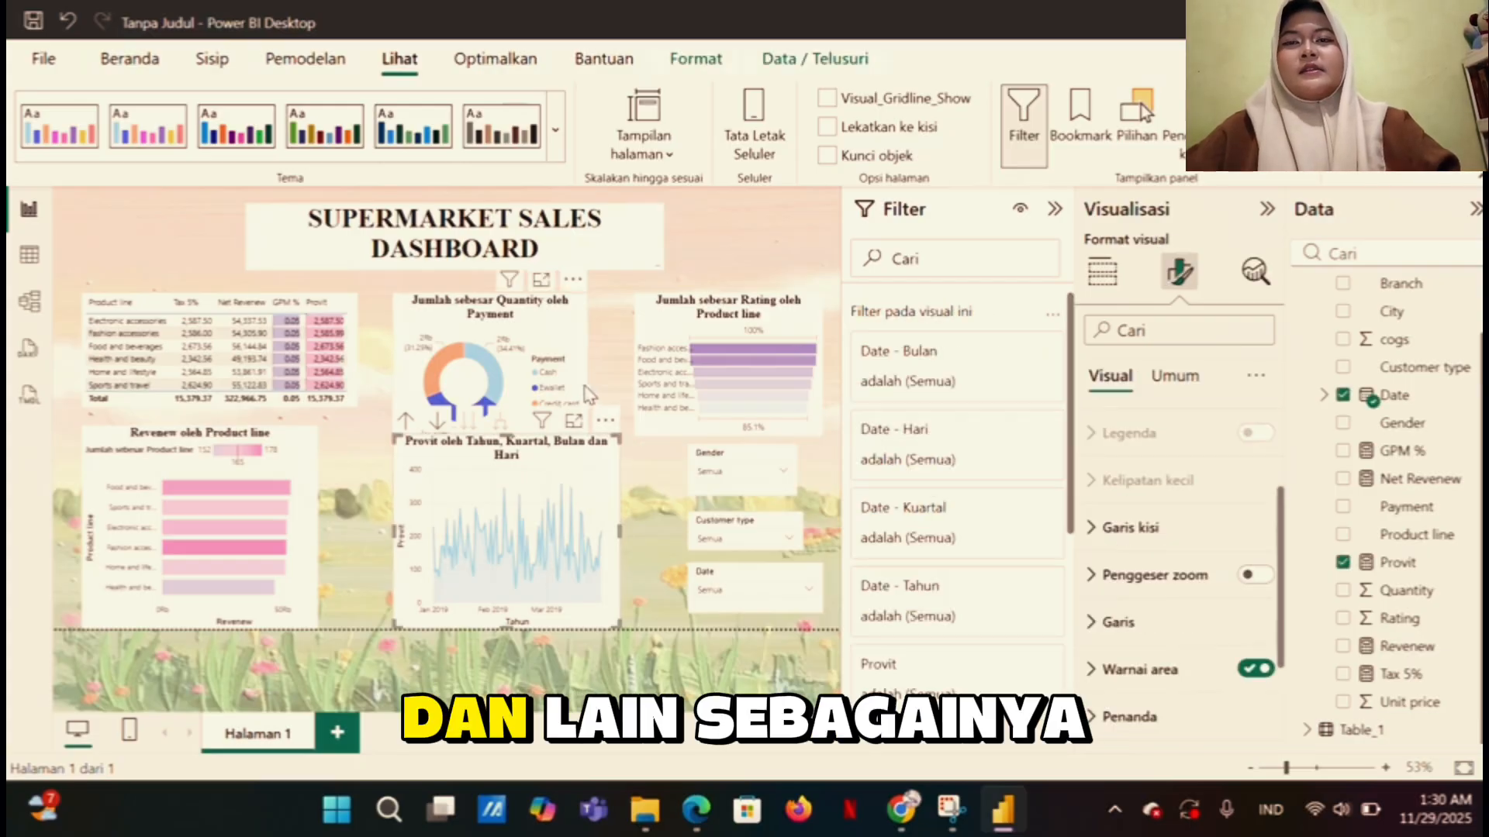
pyautogui.click(584, 375)
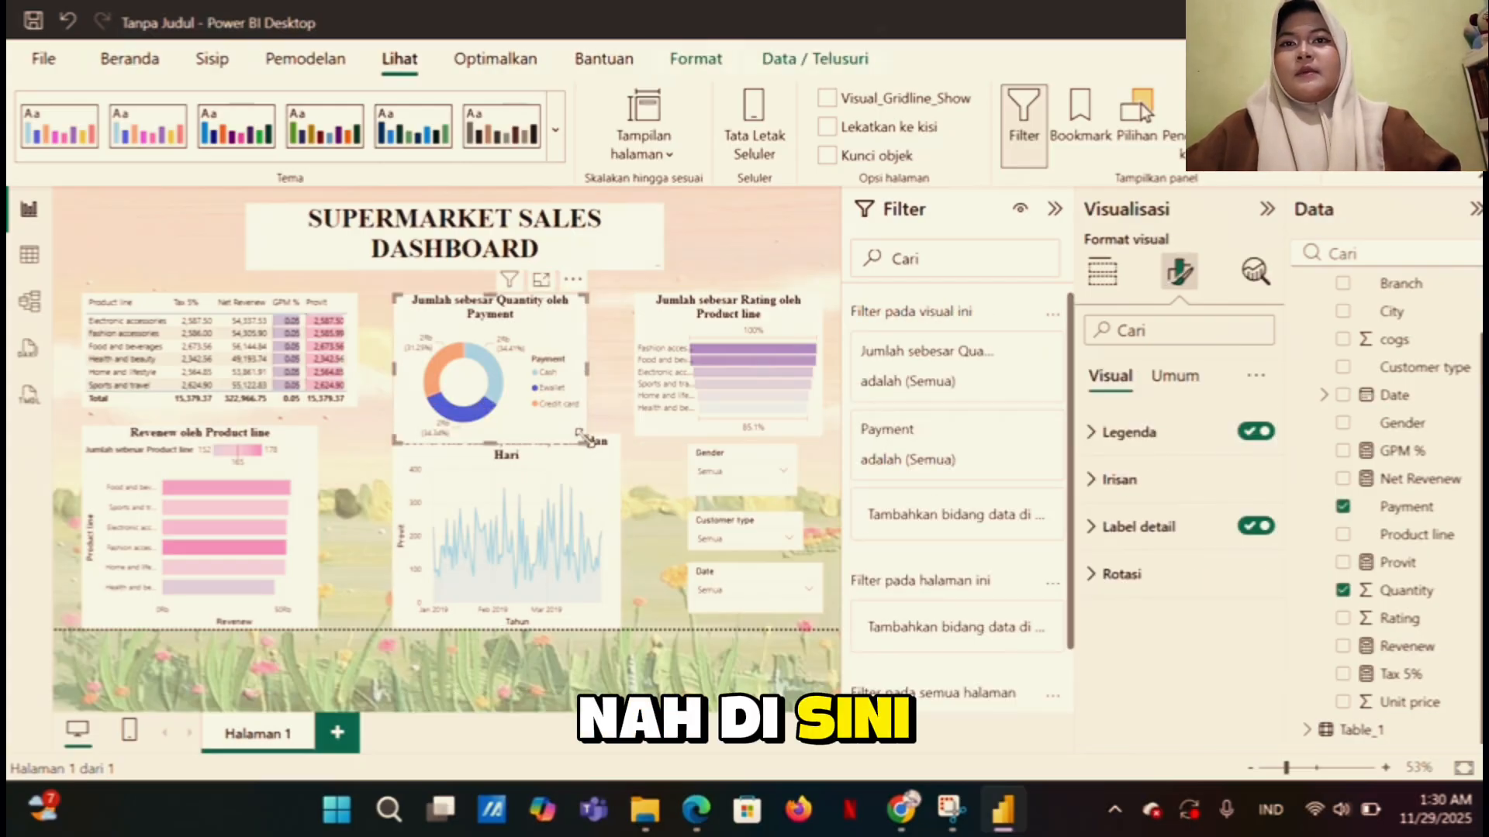
pyautogui.moveTo(583, 437); pyautogui.dragTo(621, 410)
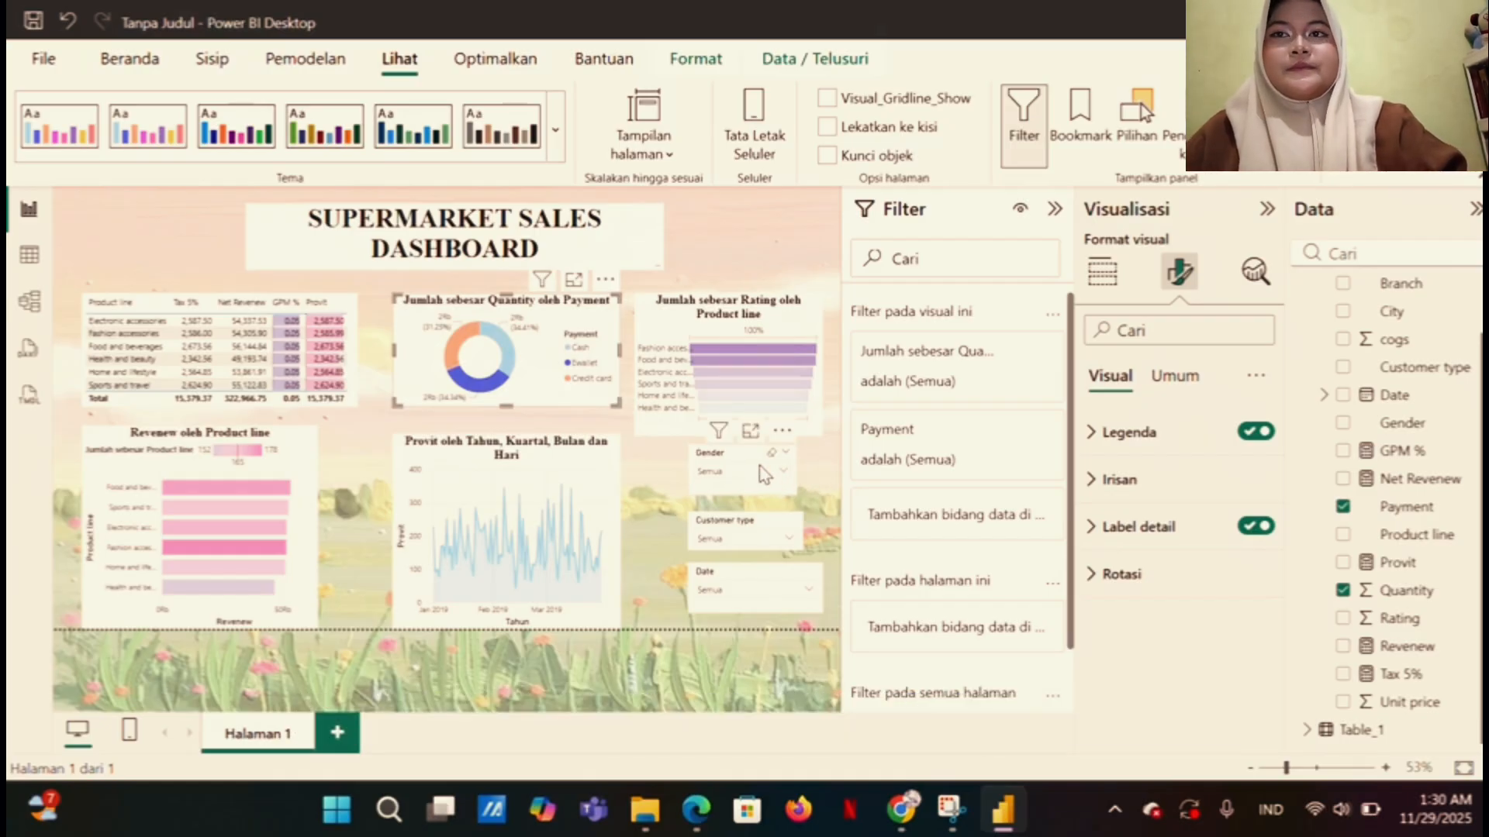
pyautogui.click(786, 399)
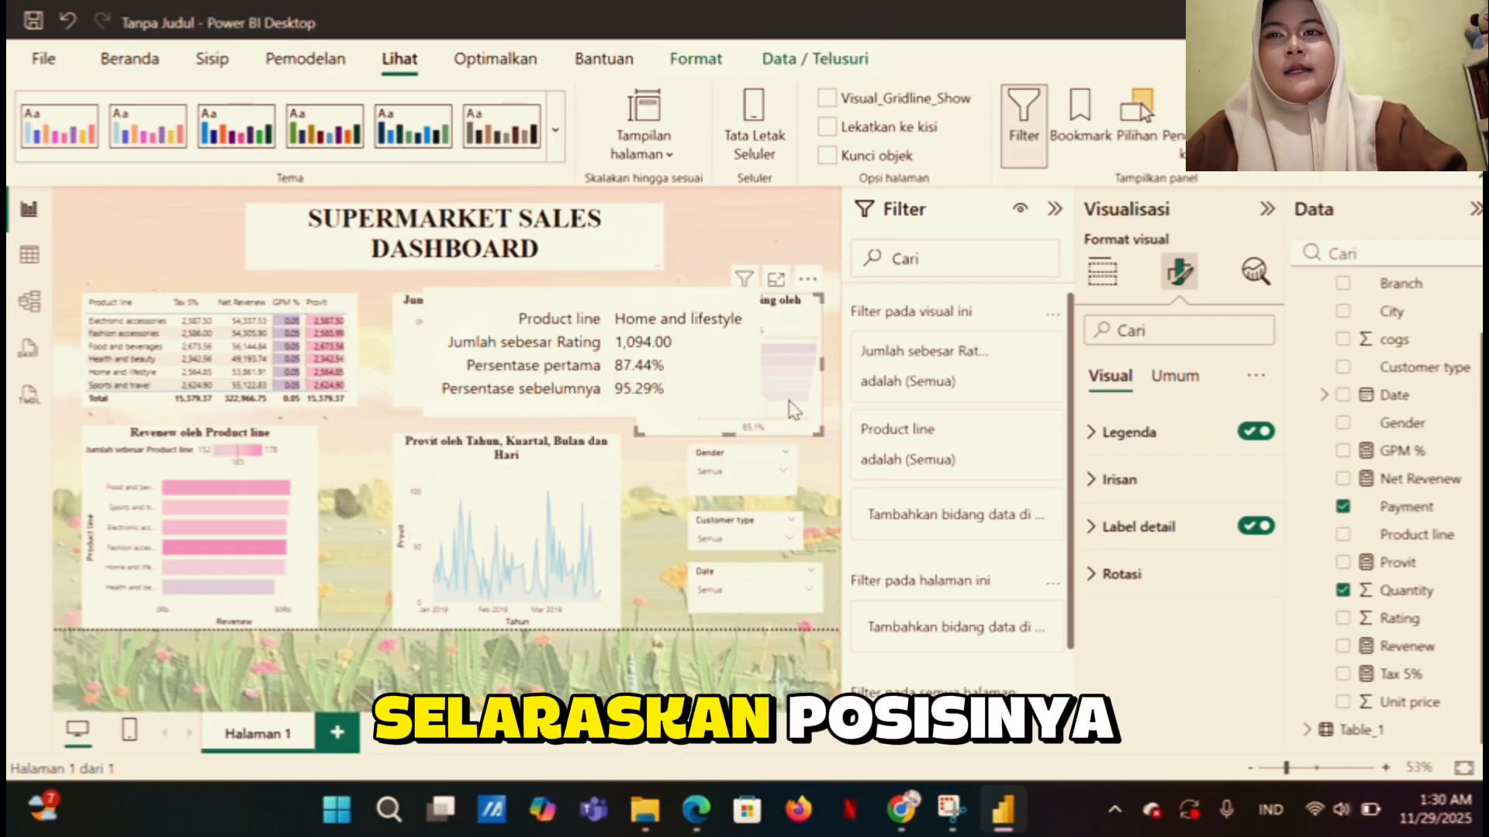
pyautogui.moveTo(818, 431); pyautogui.dragTo(837, 402)
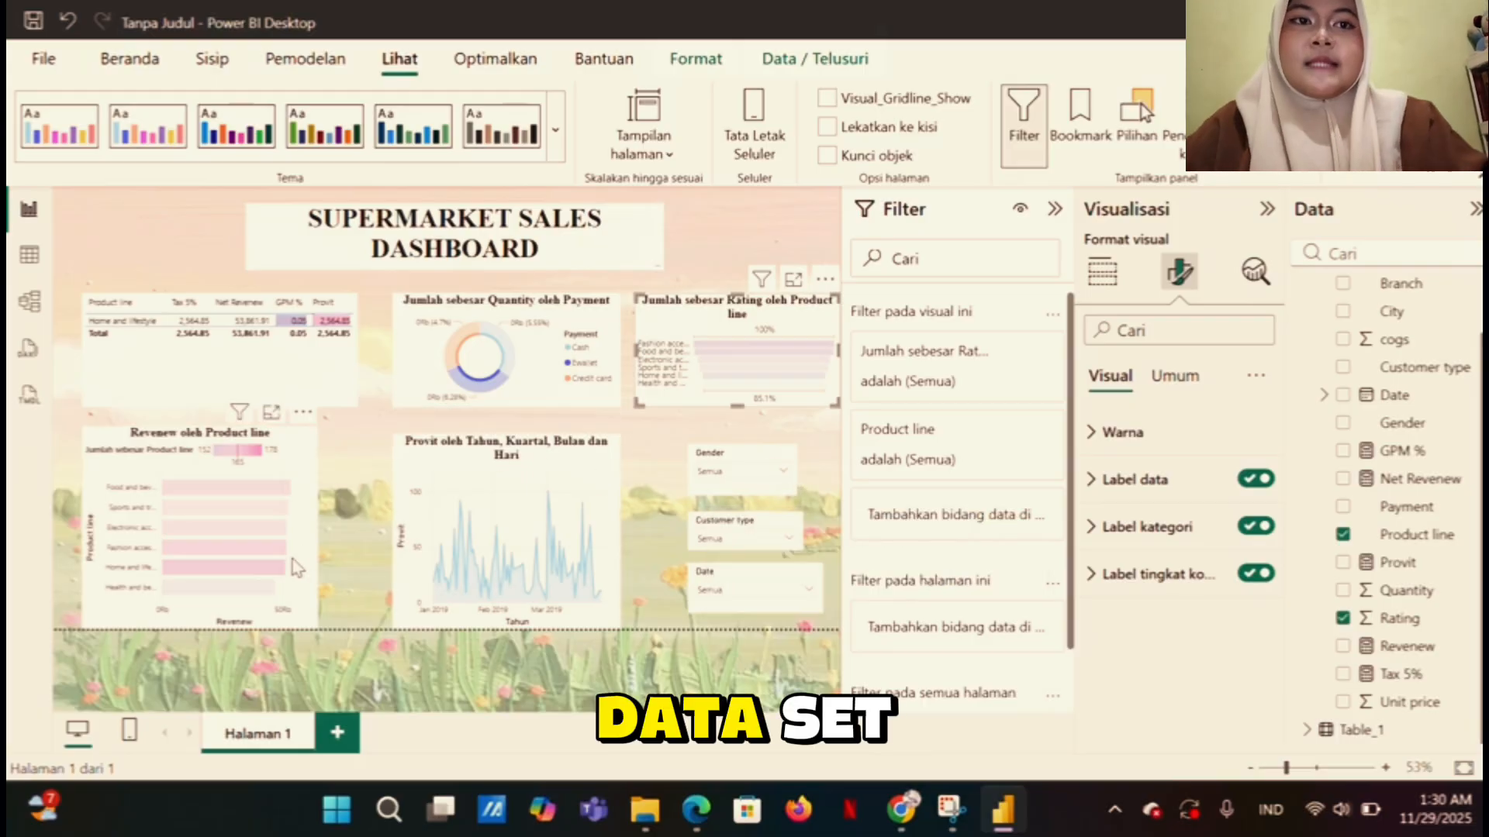
pyautogui.click(311, 618)
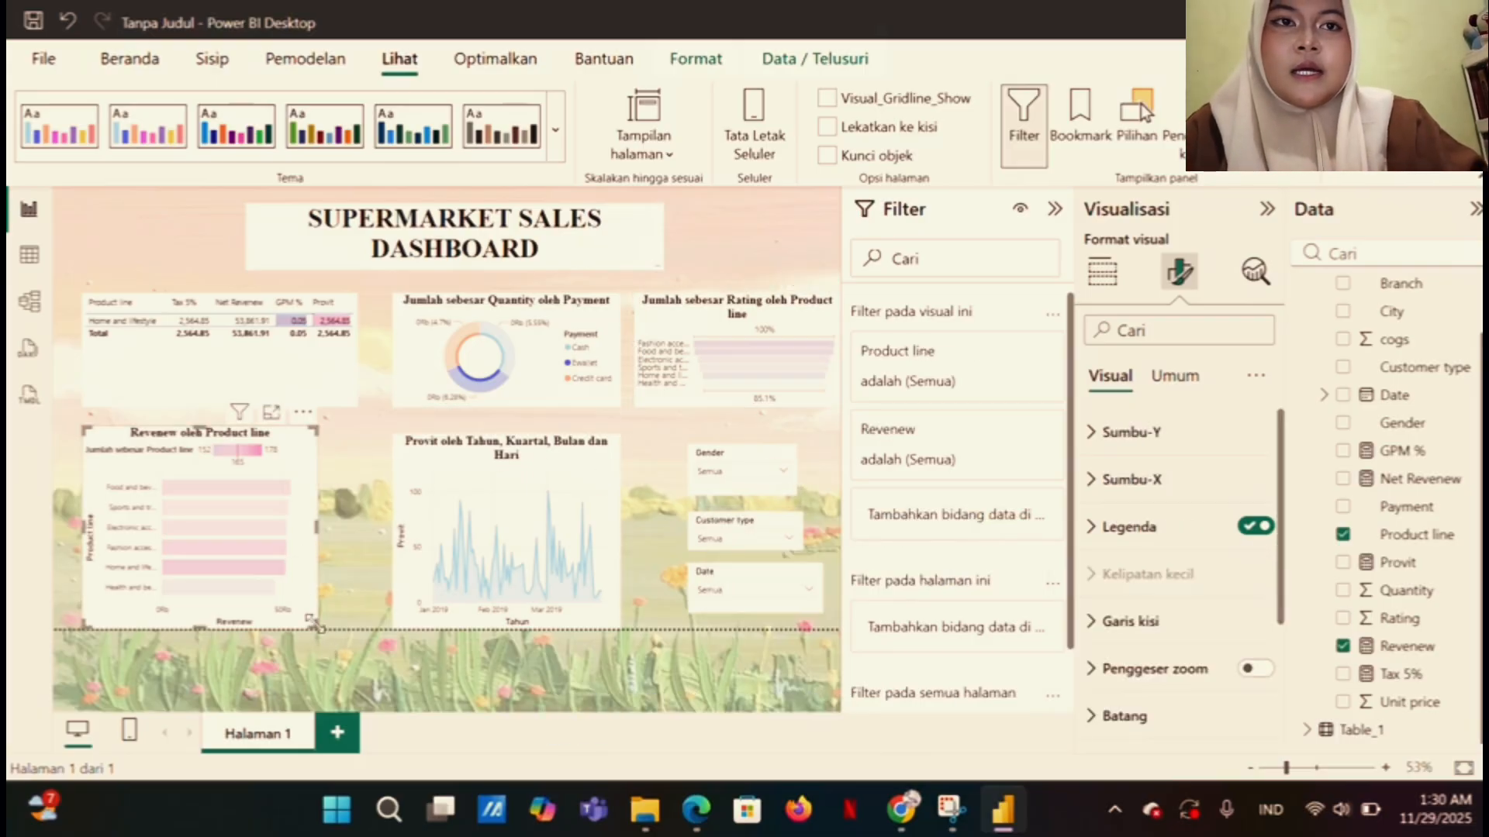
pyautogui.moveTo(314, 624); pyautogui.dragTo(355, 625)
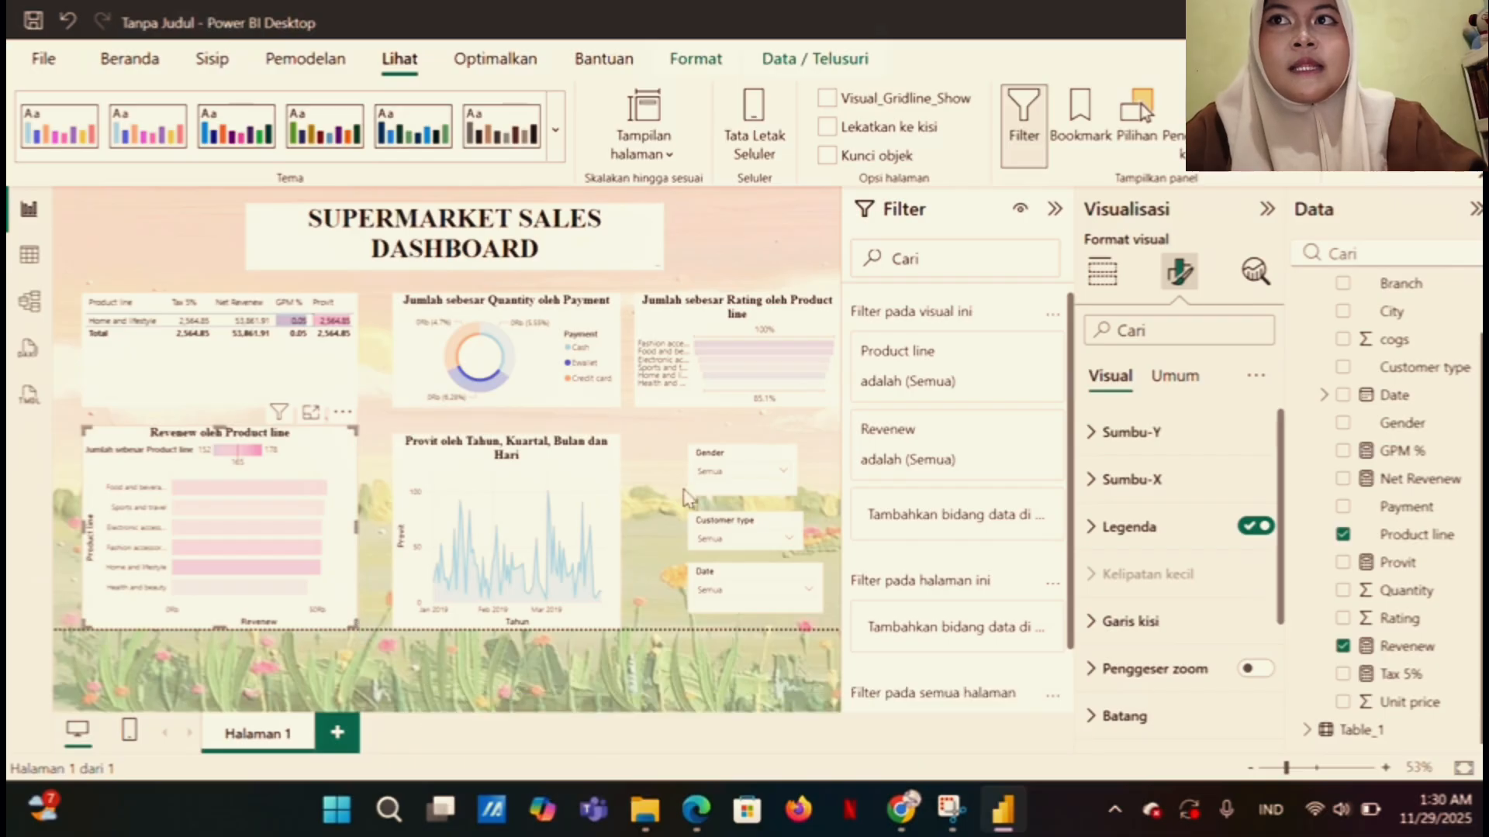
# Move the Gender, Customer type and Date slicers into one left-aligned column beside the profit-by-date chart
pyautogui.click(736, 487)
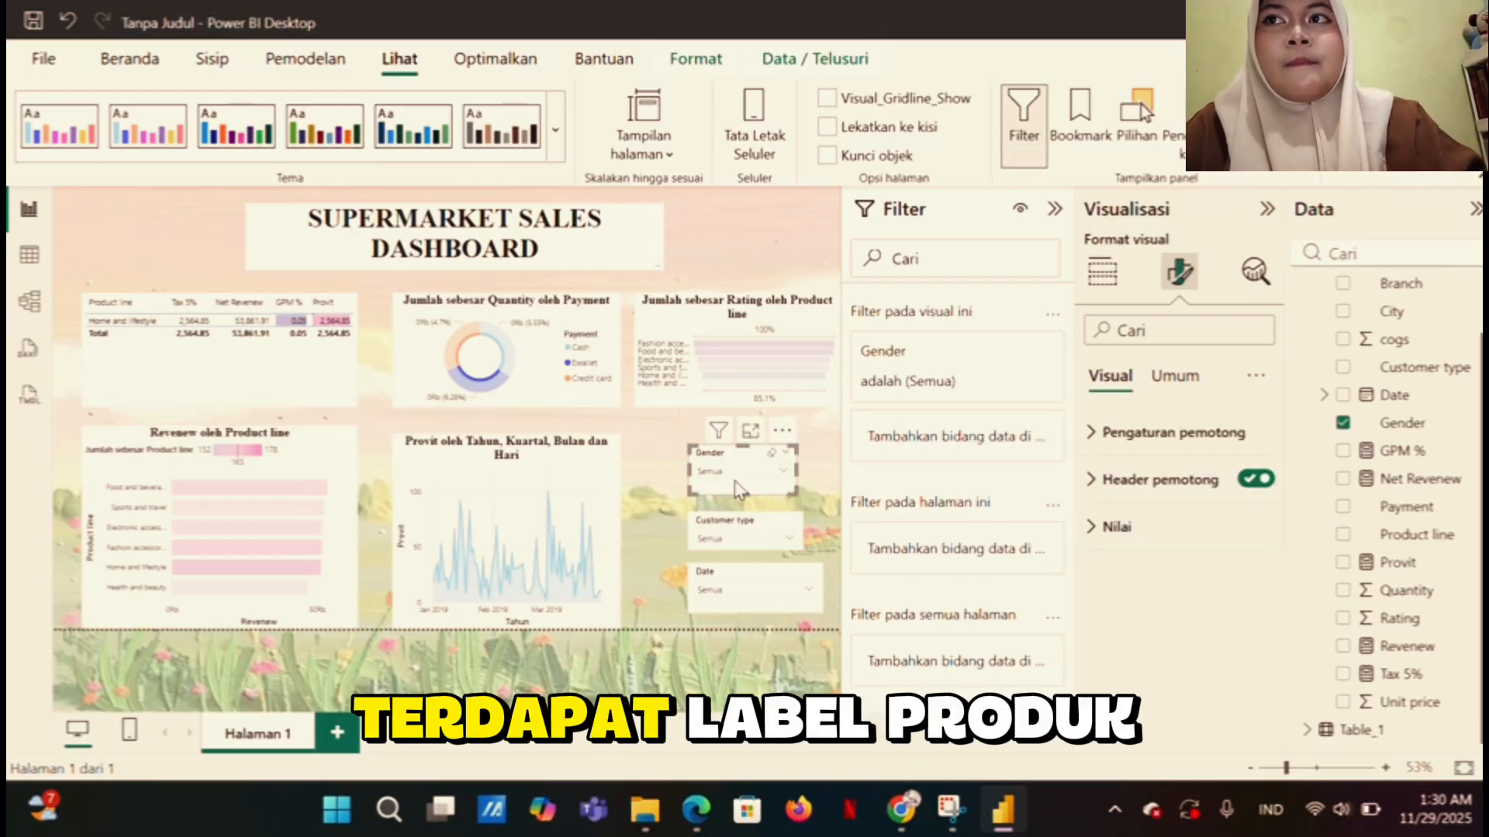
pyautogui.moveTo(737, 487); pyautogui.dragTo(692, 483)
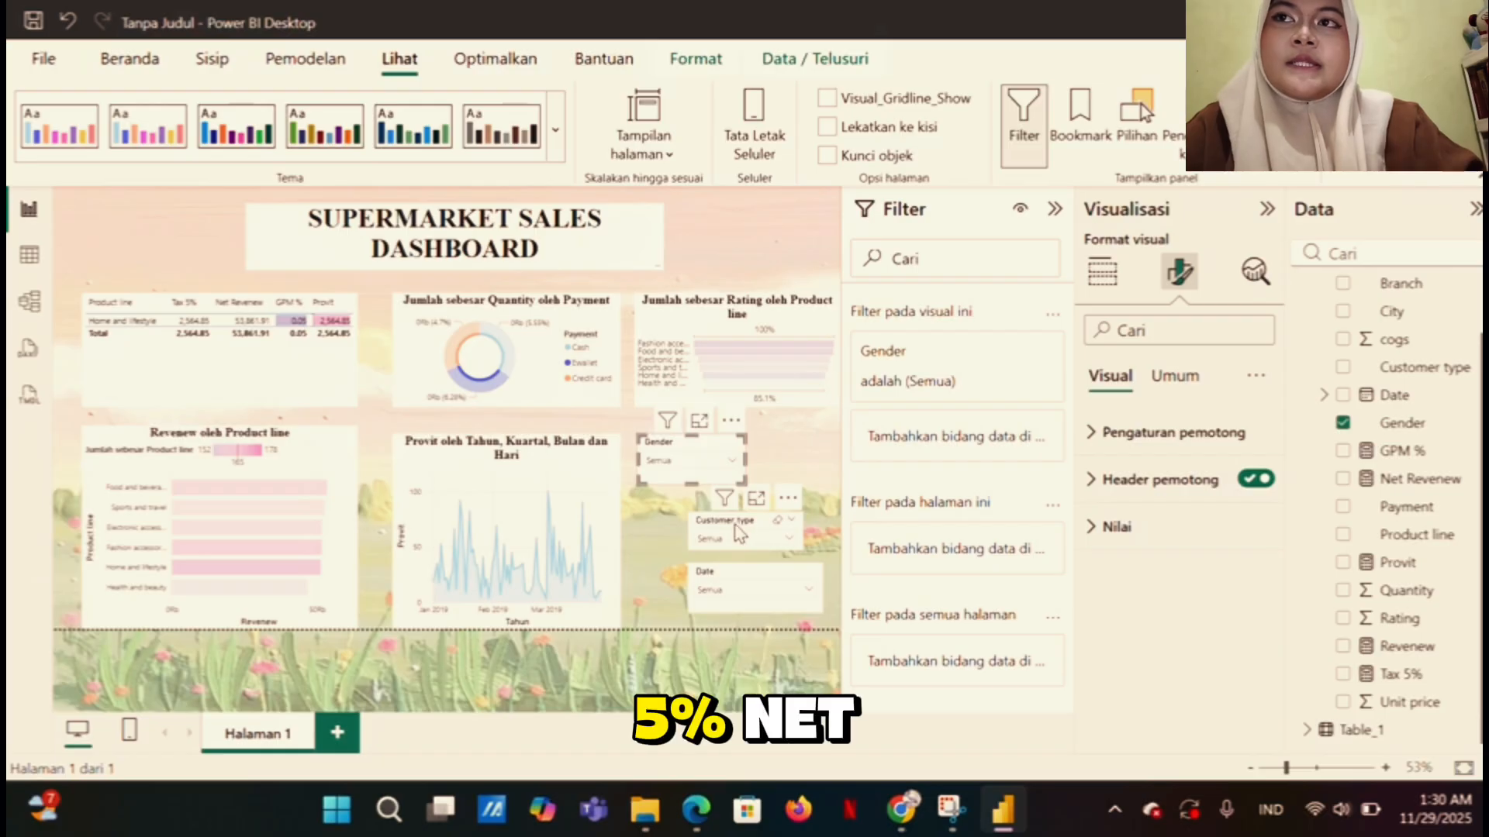
pyautogui.moveTo(737, 532); pyautogui.dragTo(690, 529)
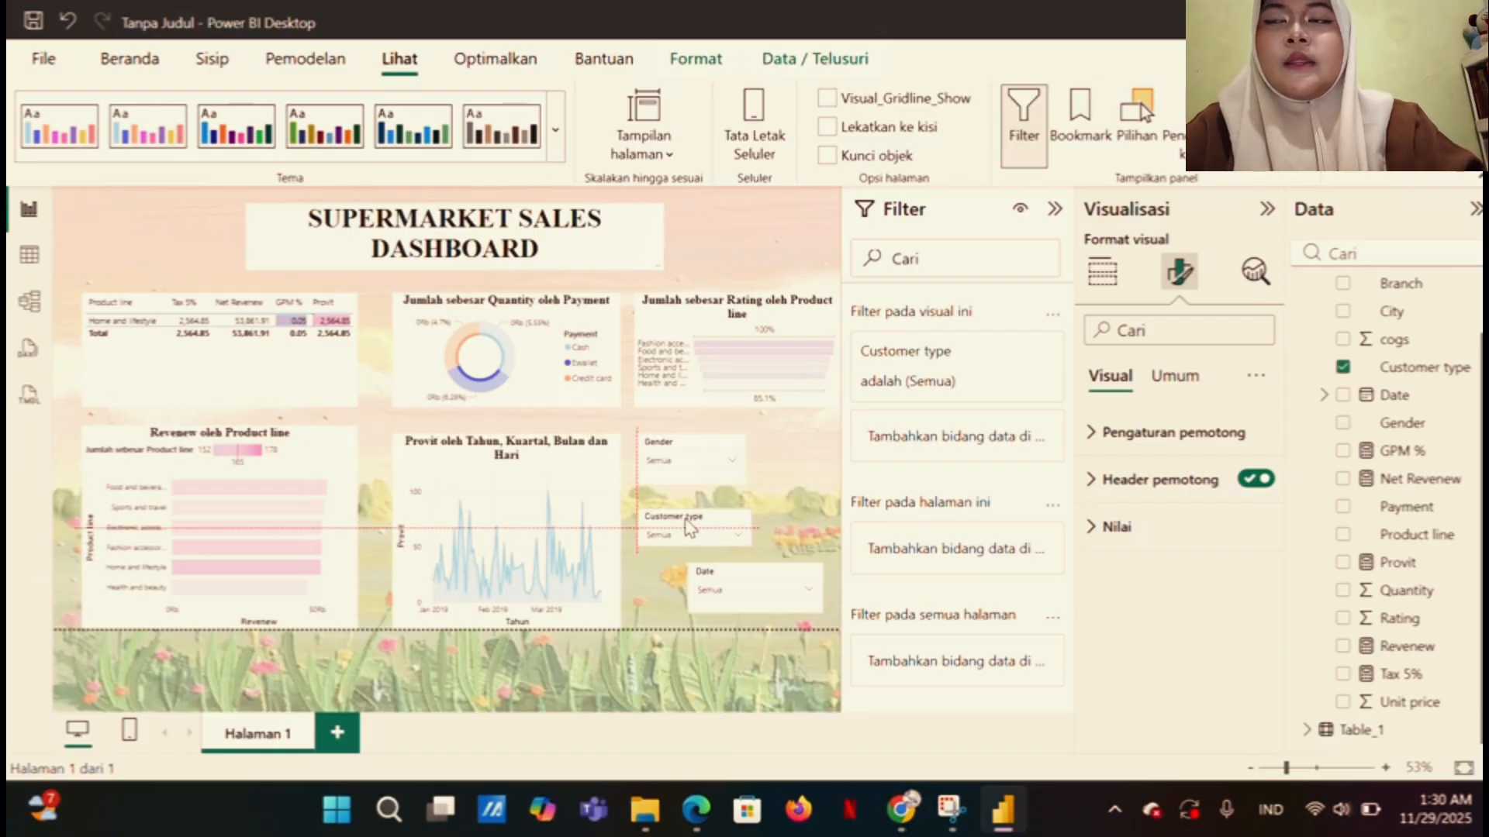
pyautogui.click(768, 597)
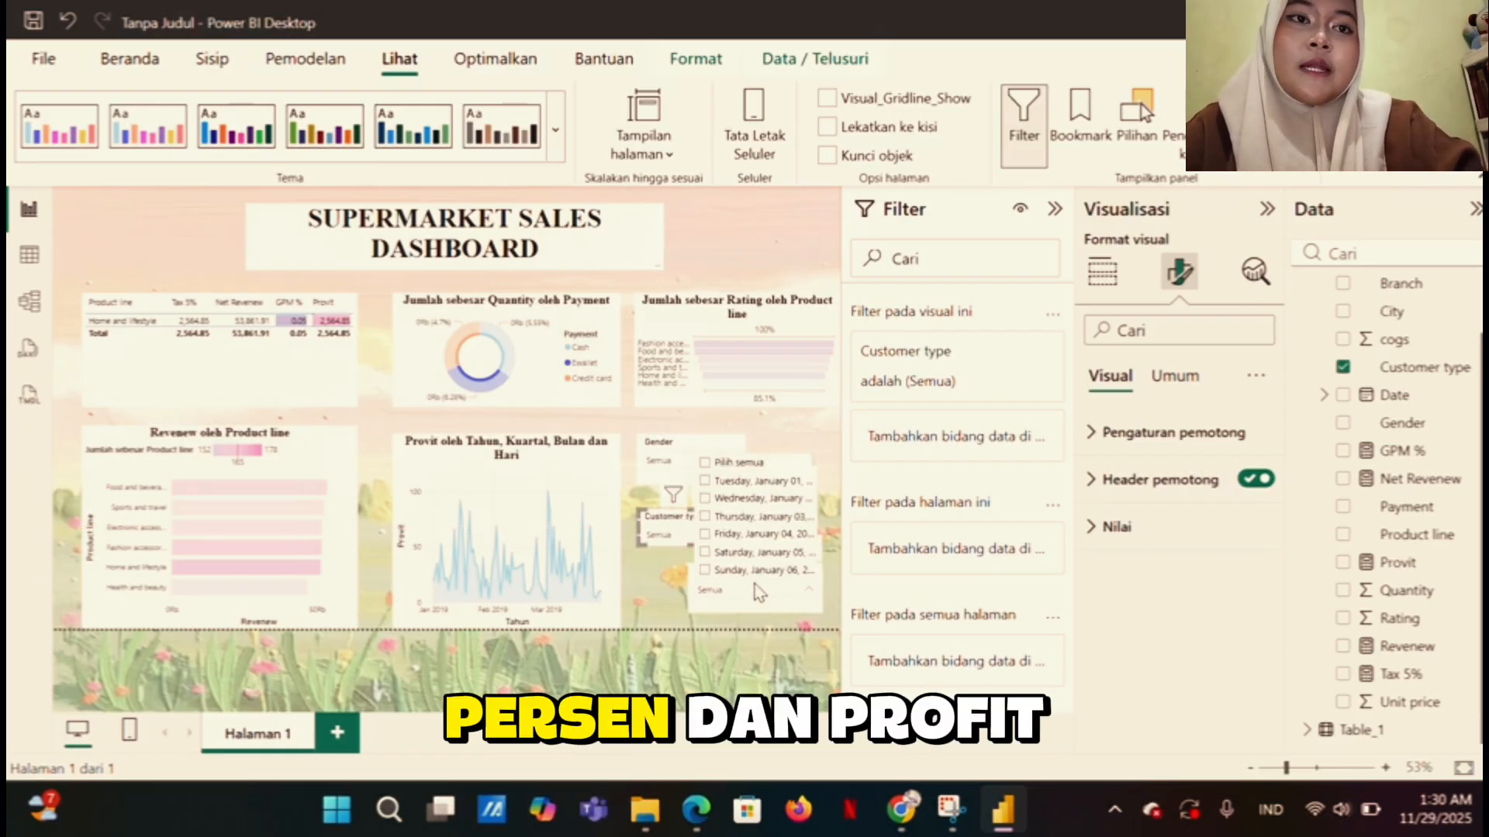
pyautogui.click(689, 564)
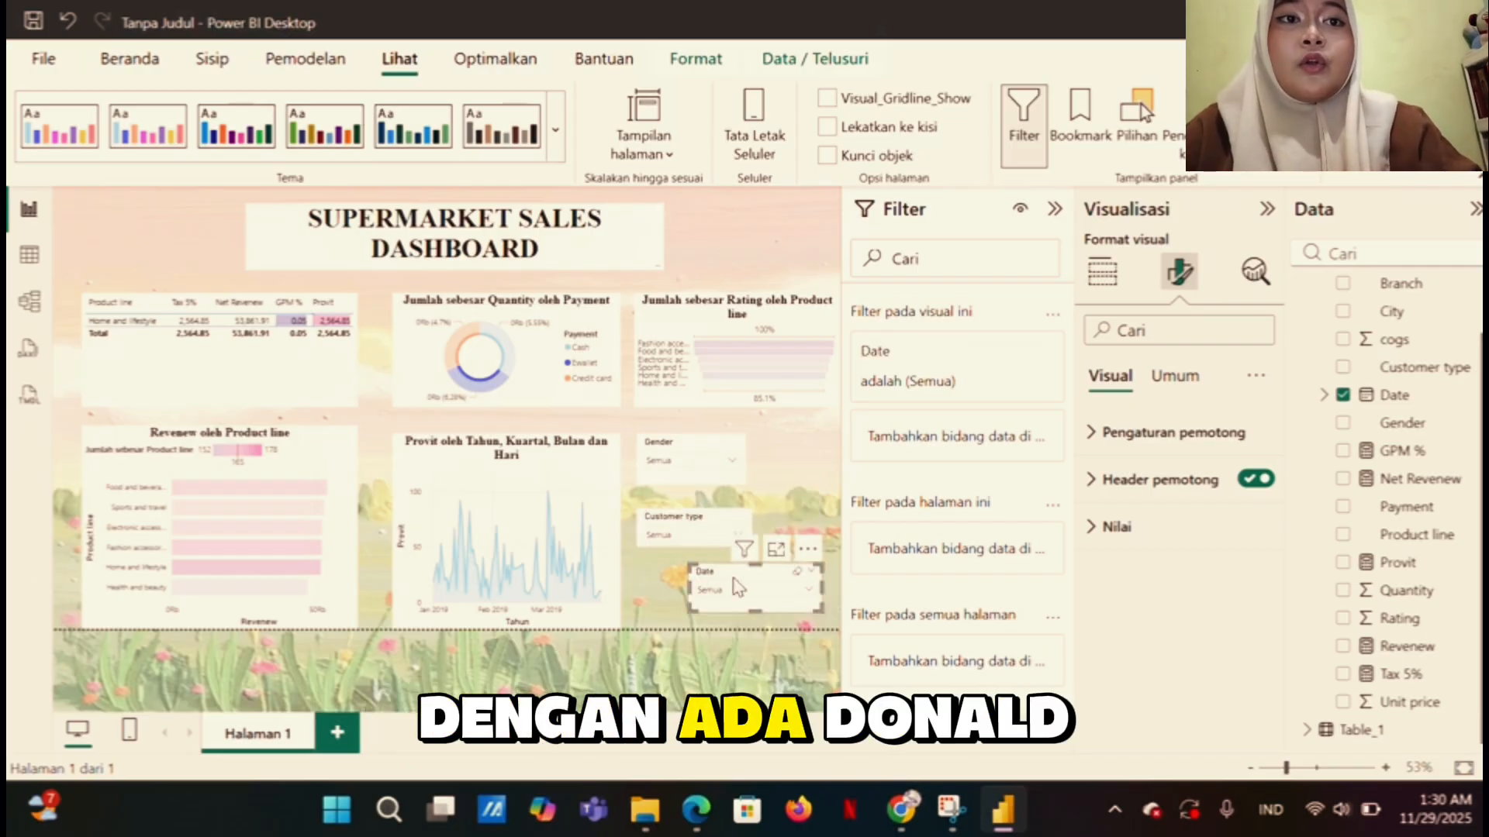
pyautogui.moveTo(689, 565); pyautogui.dragTo(688, 594)
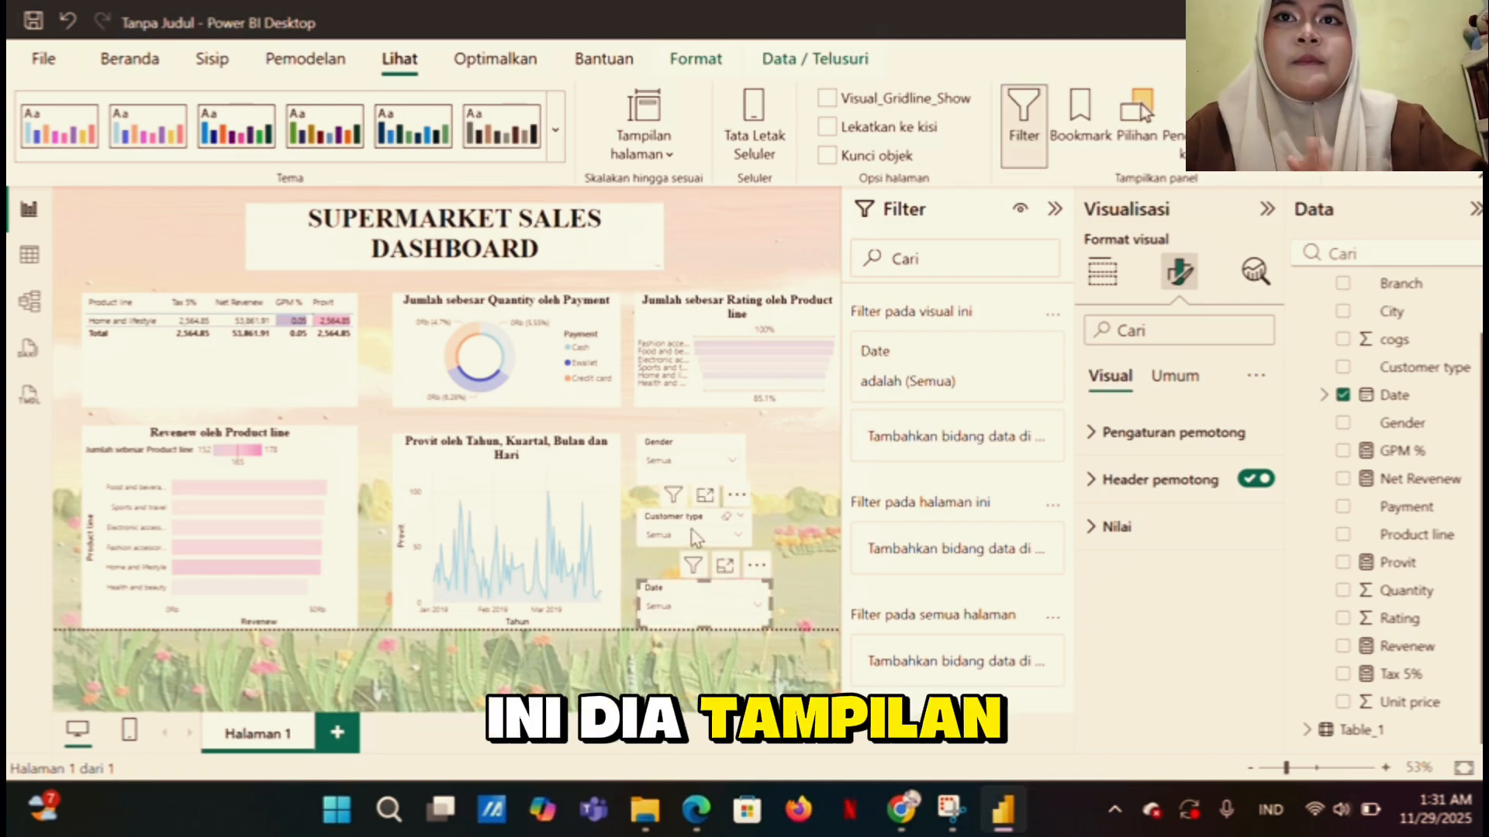
pyautogui.click(791, 689)
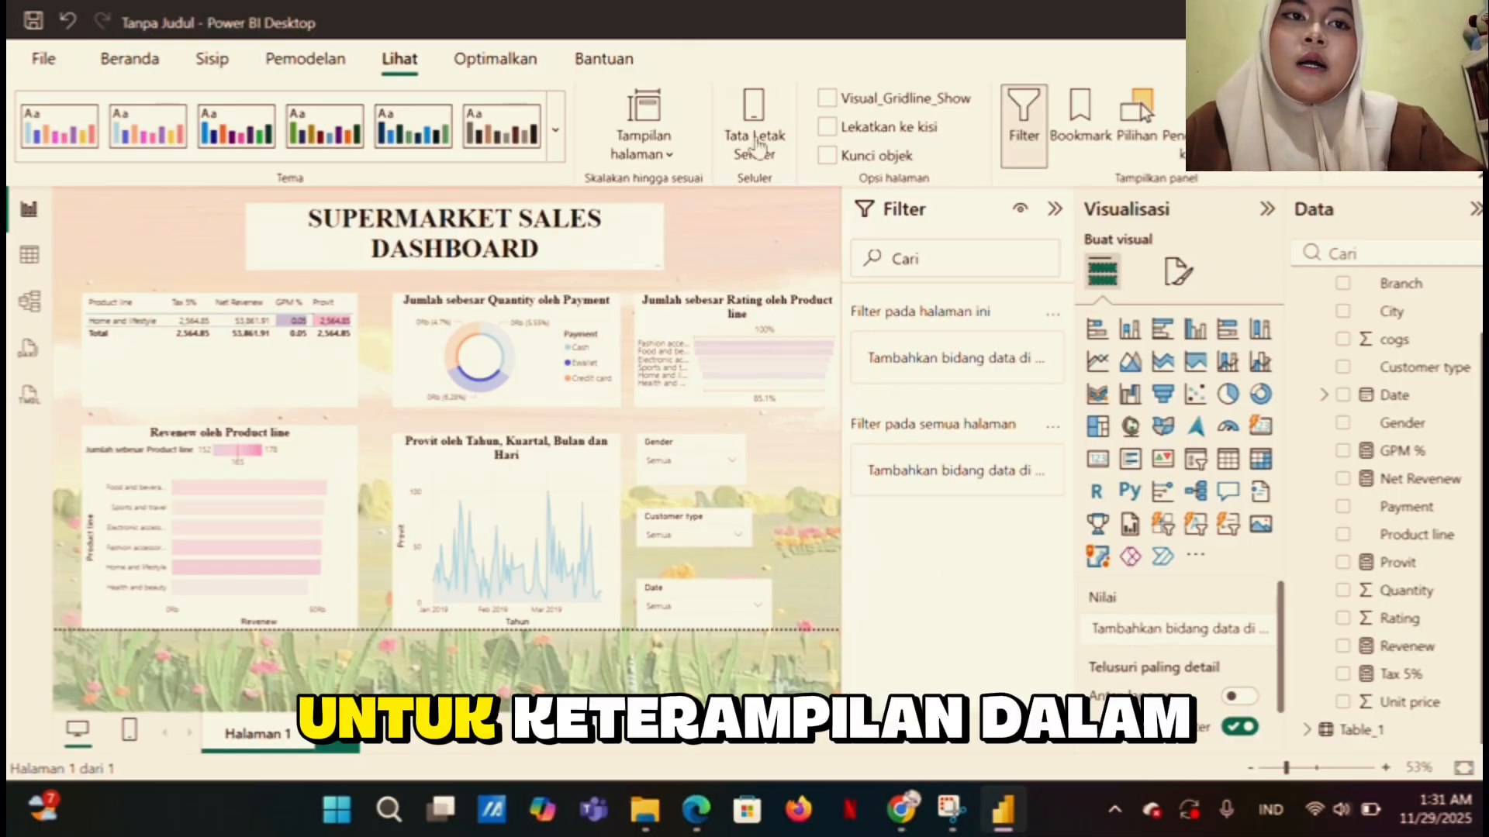
# Examine the dashboard title's formatting settings, including its font, text colour, background colour, alignment and spacing options
pyautogui.click(640, 248)
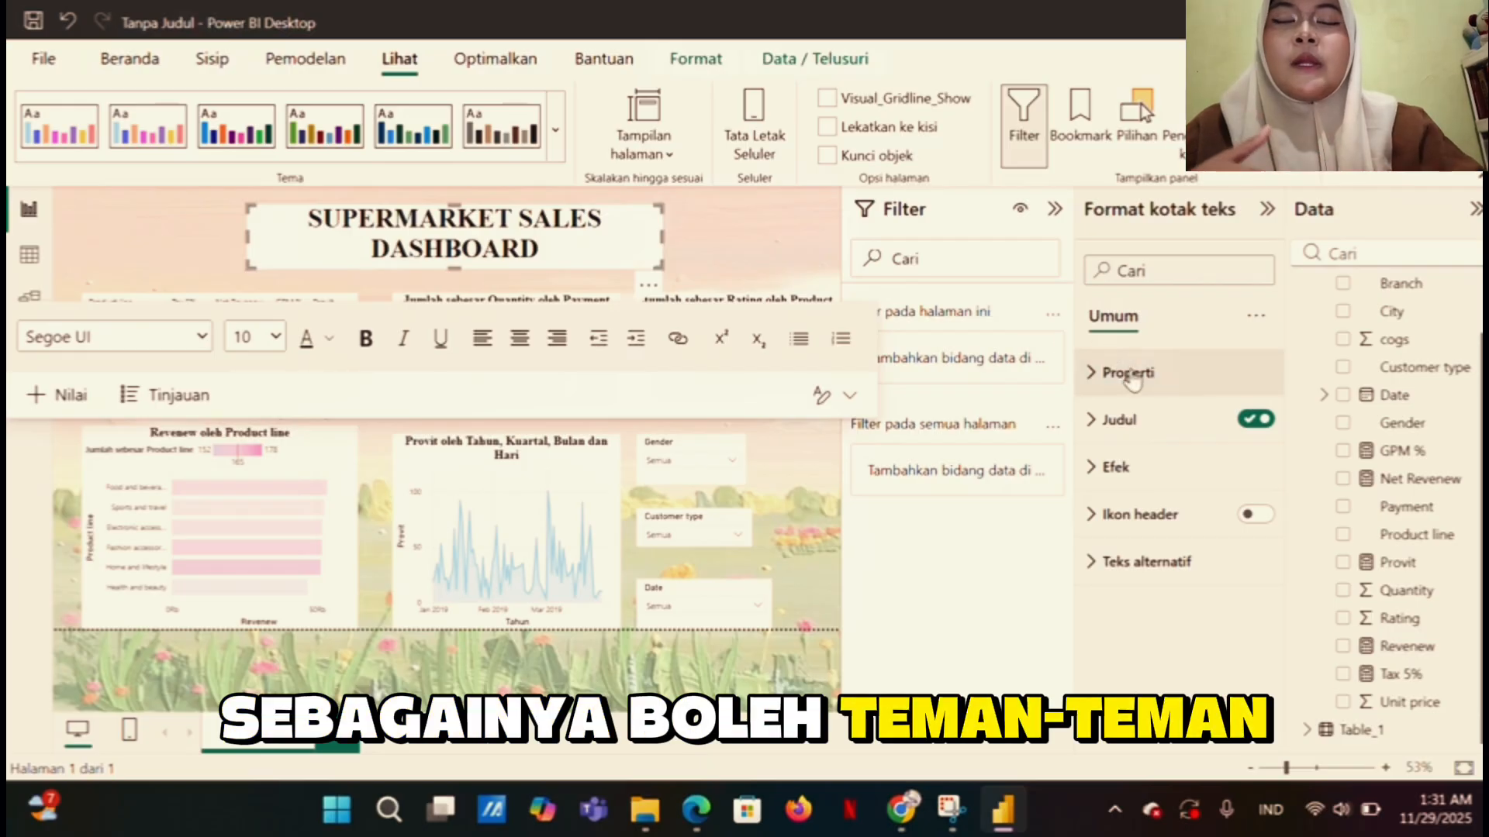
pyautogui.click(1091, 421)
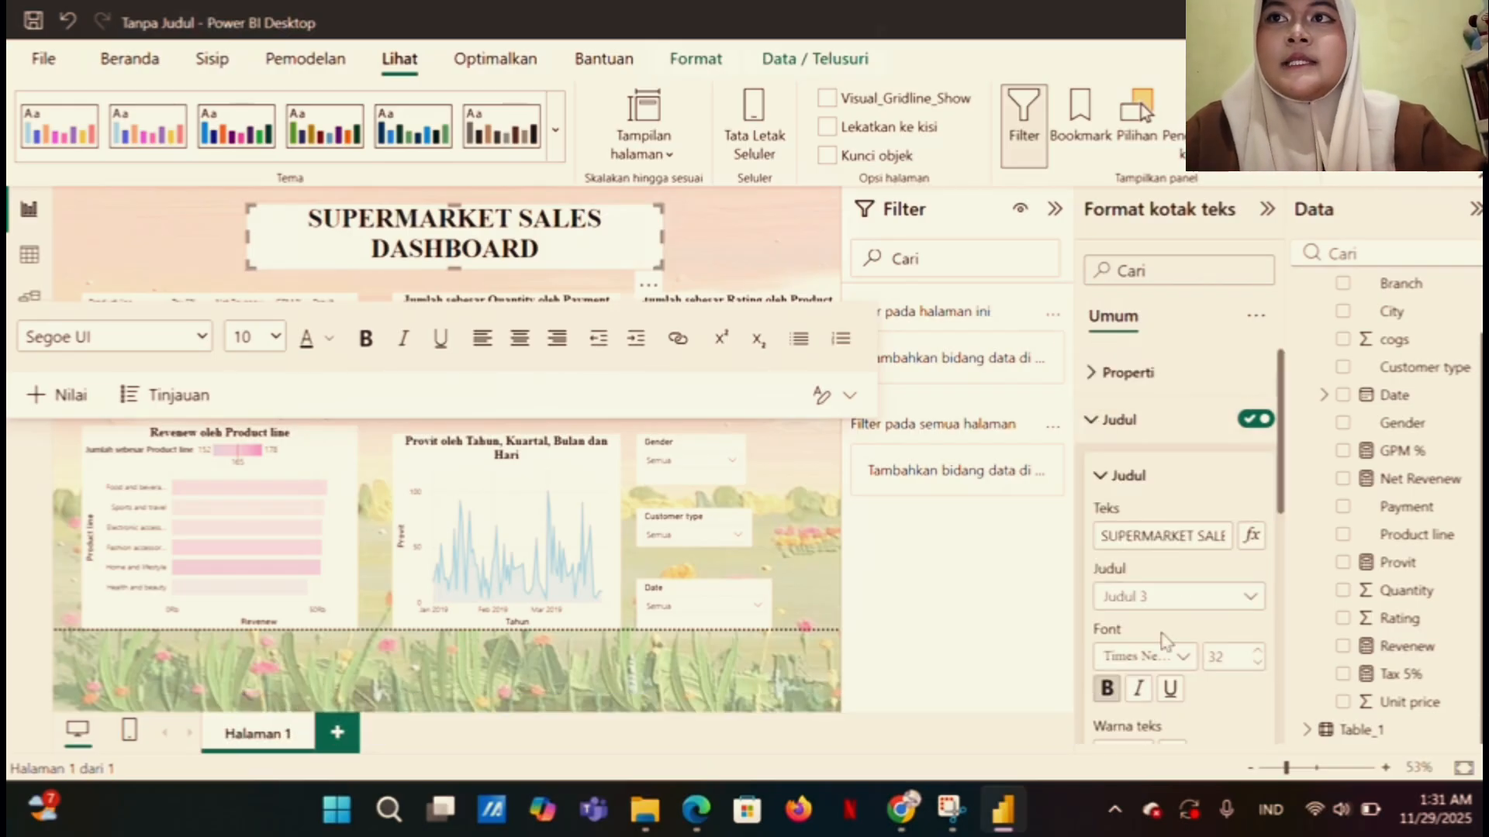
pyautogui.scroll(-2, 1163, 643)
pyautogui.scroll(-3, 1163, 642)
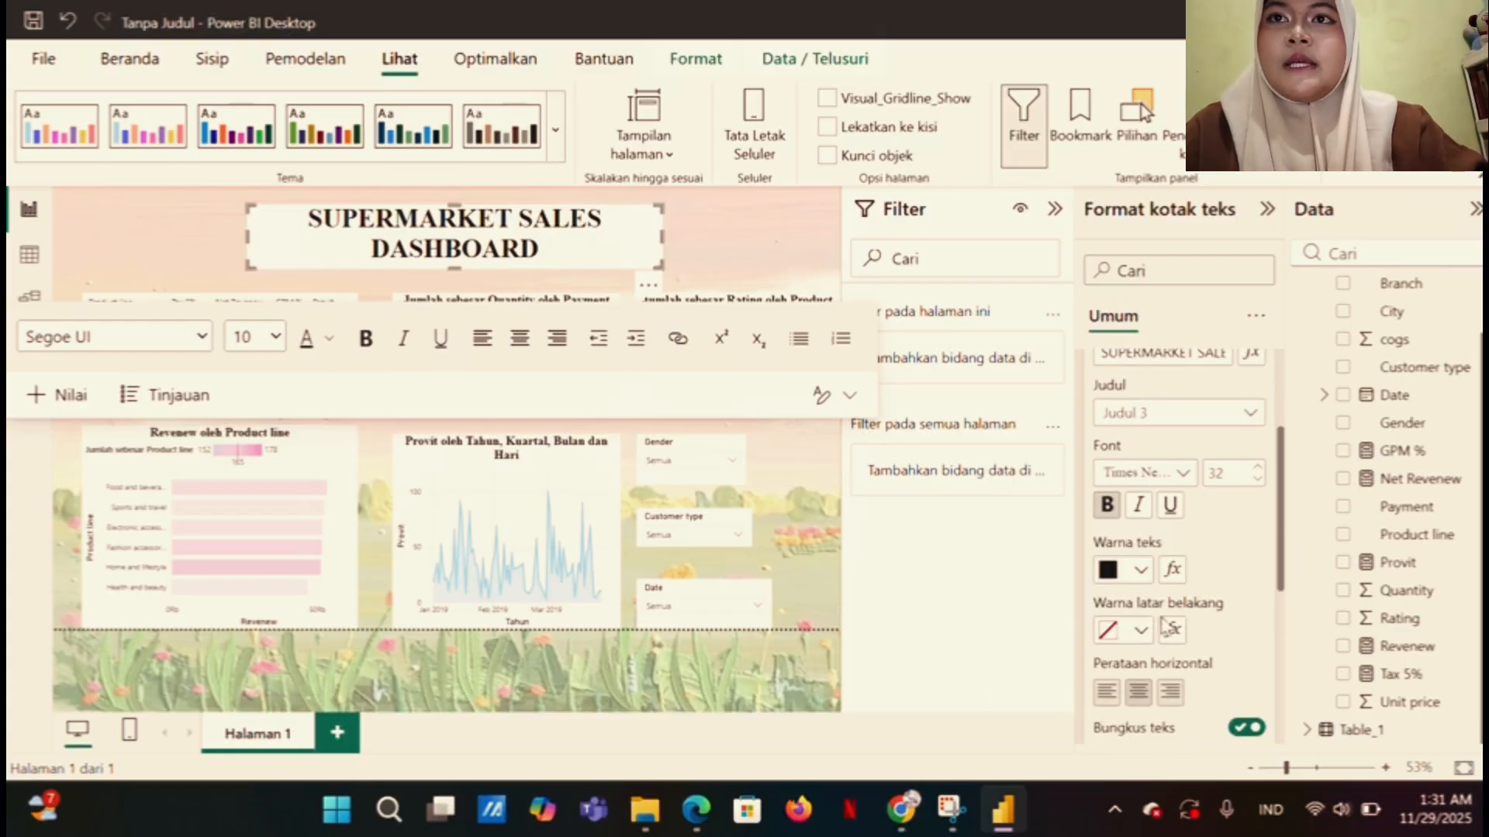
pyautogui.click(1140, 632)
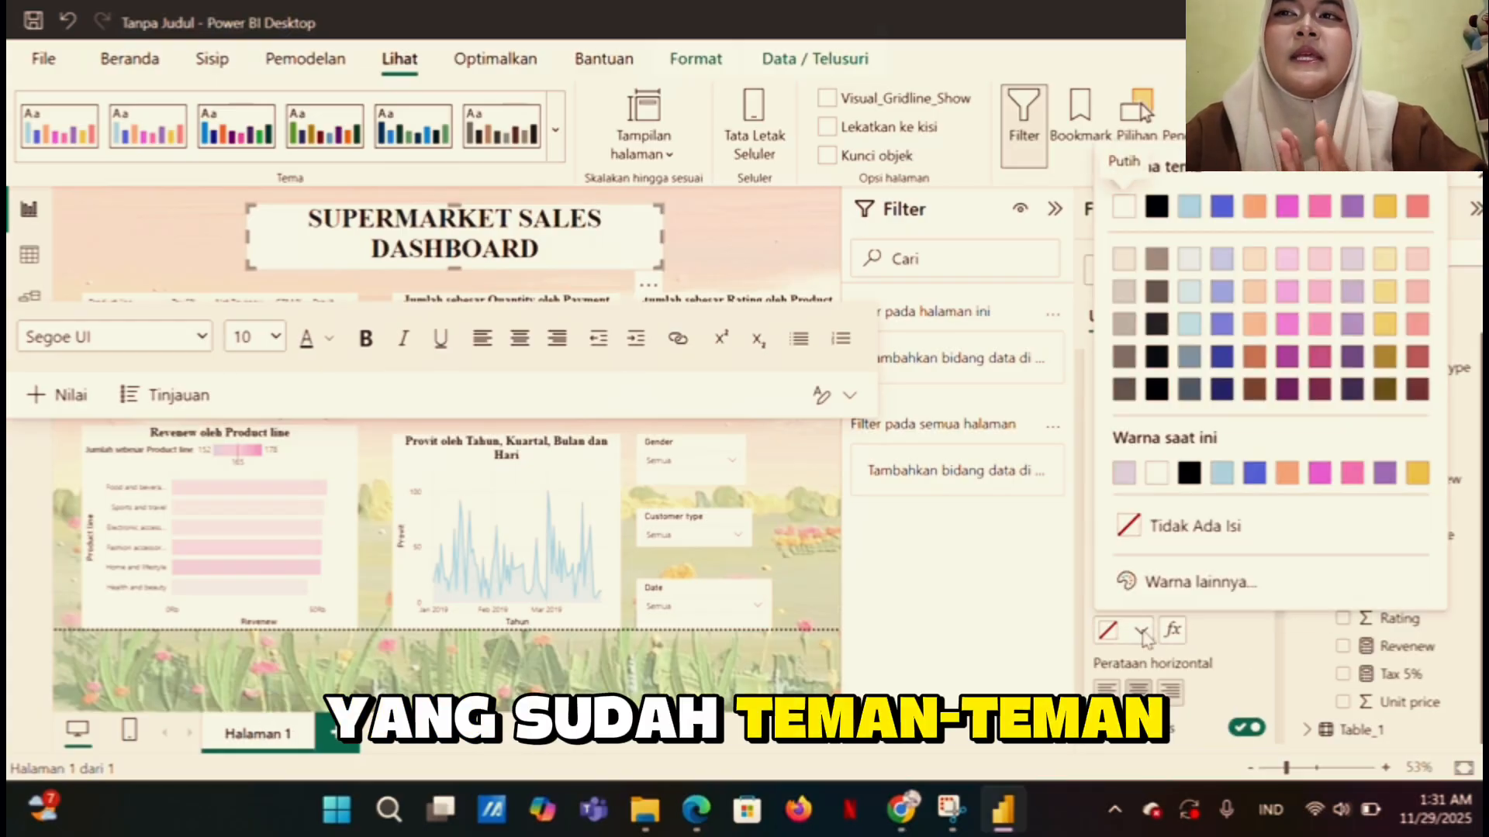
pyautogui.click(1215, 531)
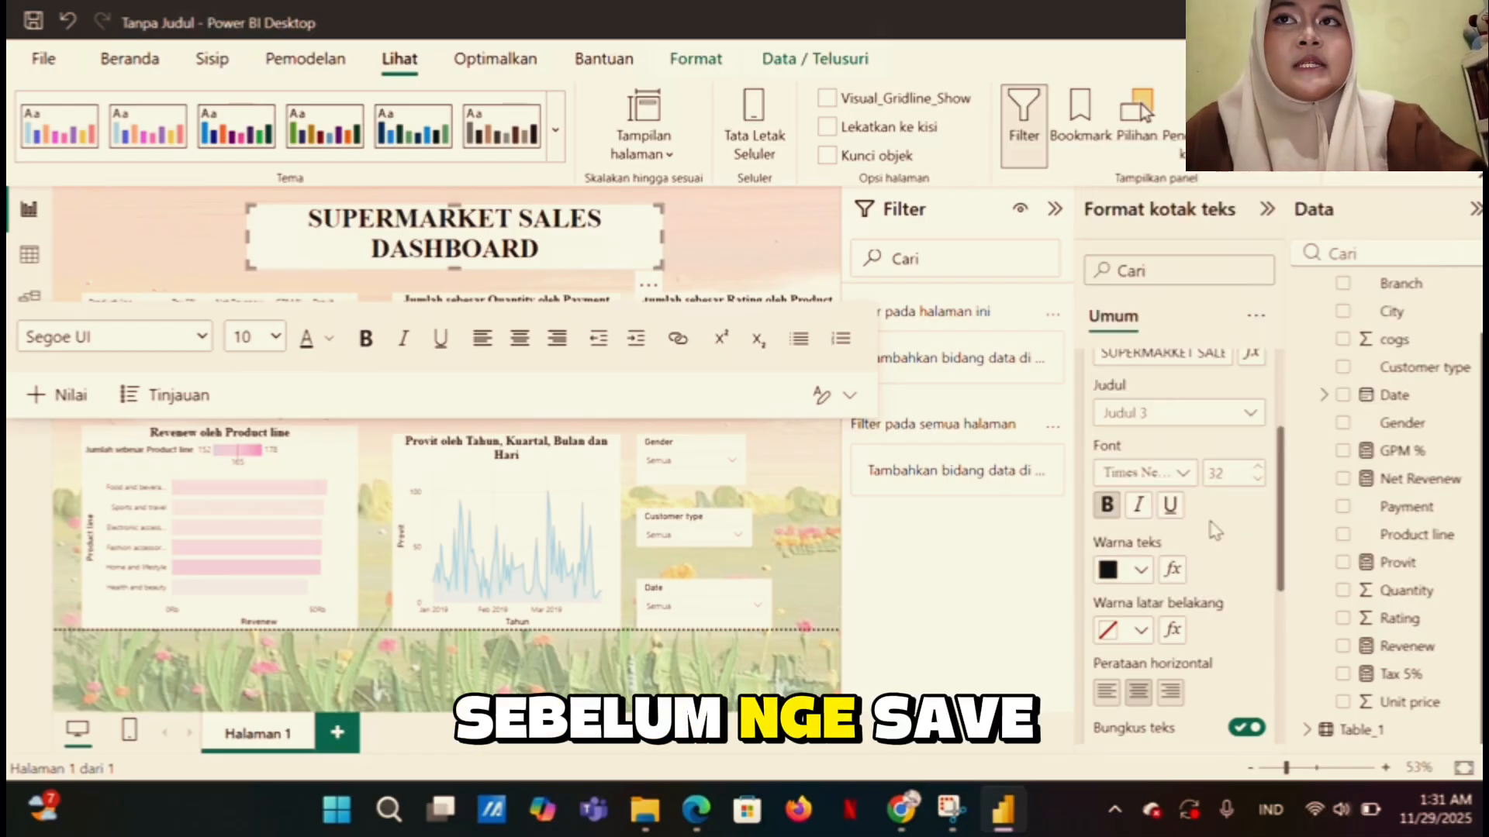
pyautogui.scroll(-3, 1213, 527)
pyautogui.scroll(-2, 1212, 521)
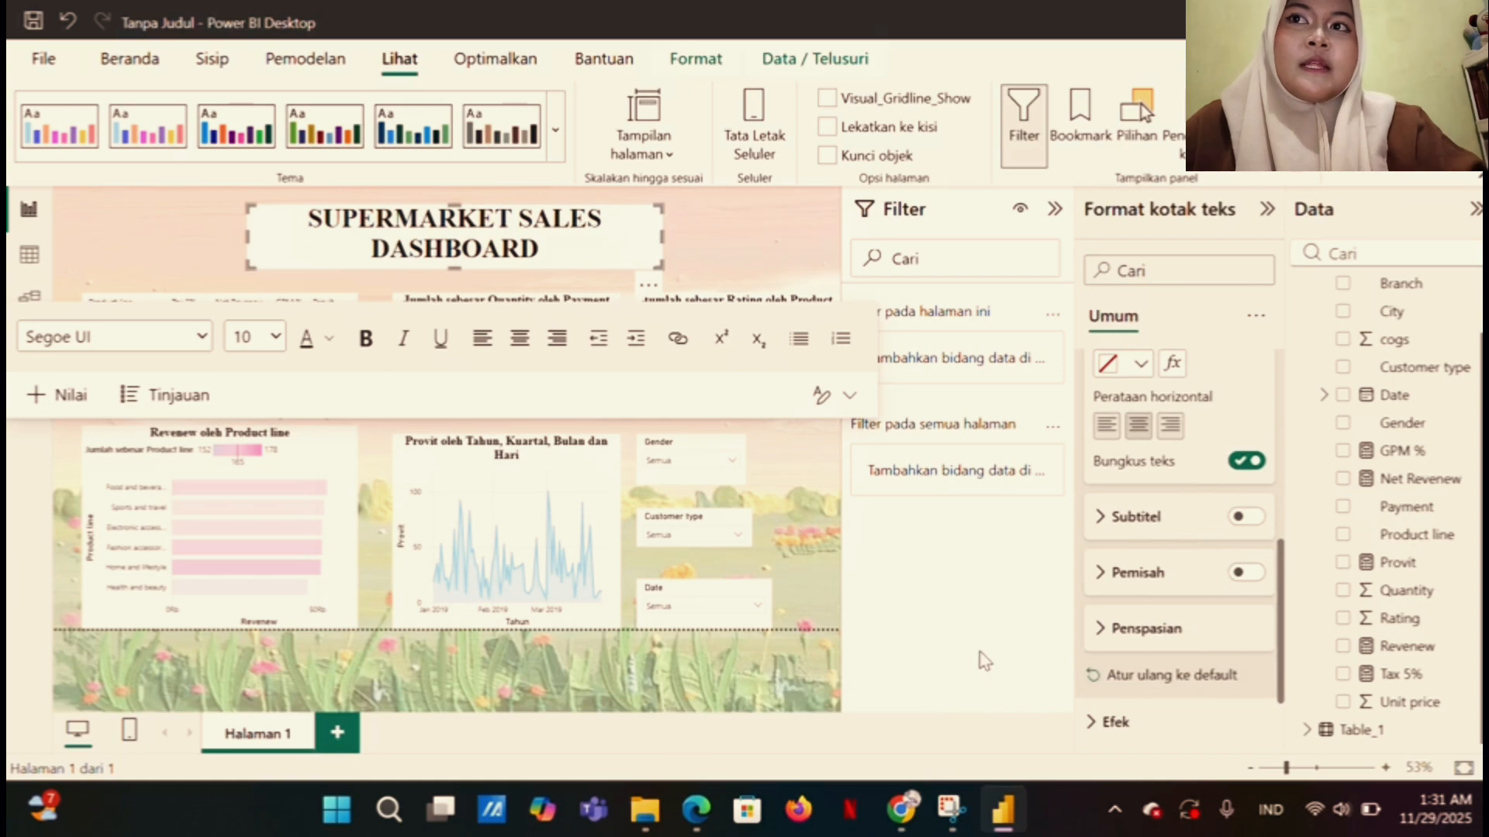
pyautogui.click(795, 694)
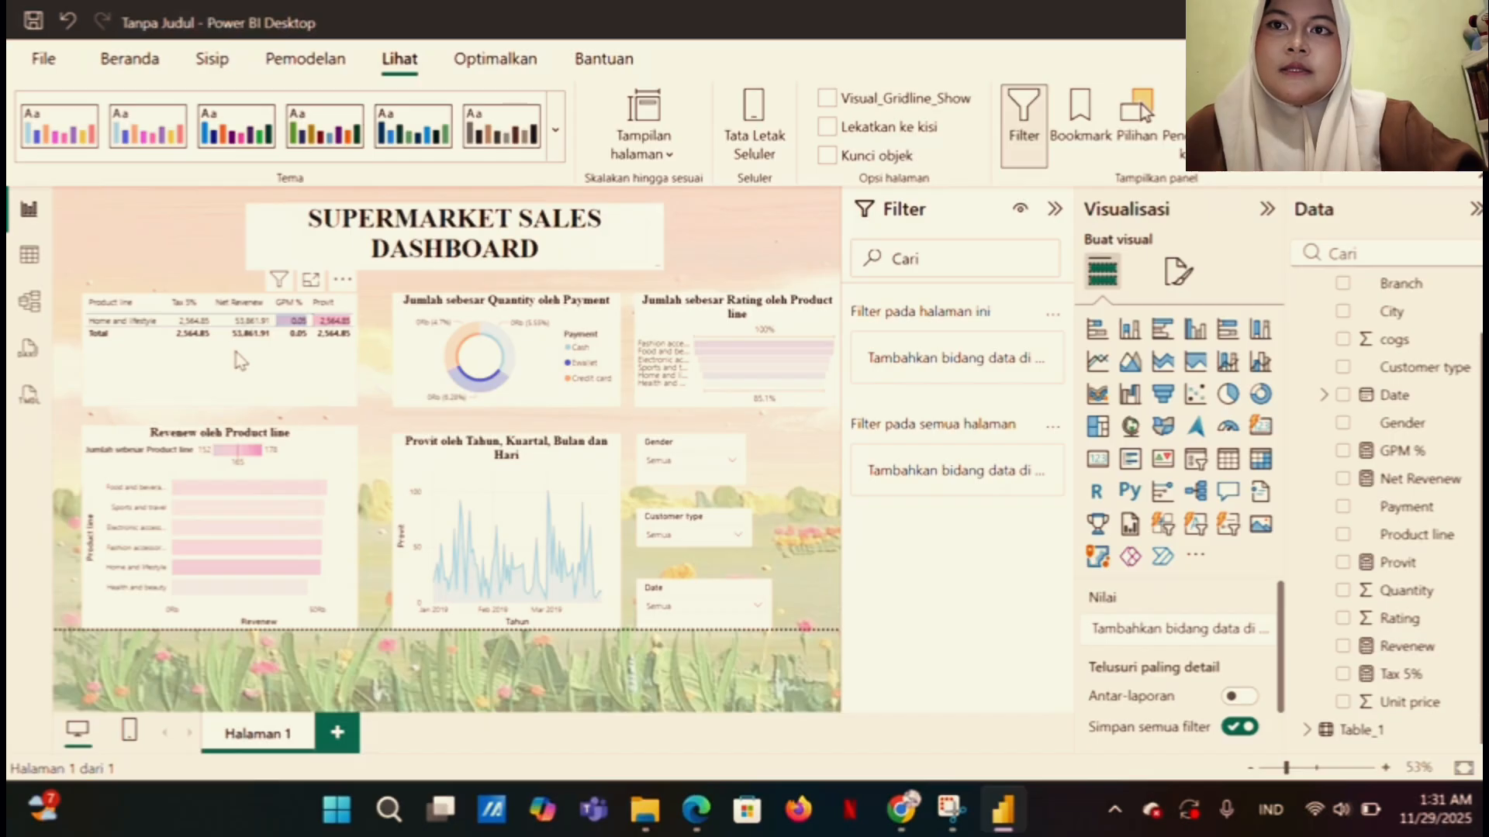
pyautogui.click(339, 391)
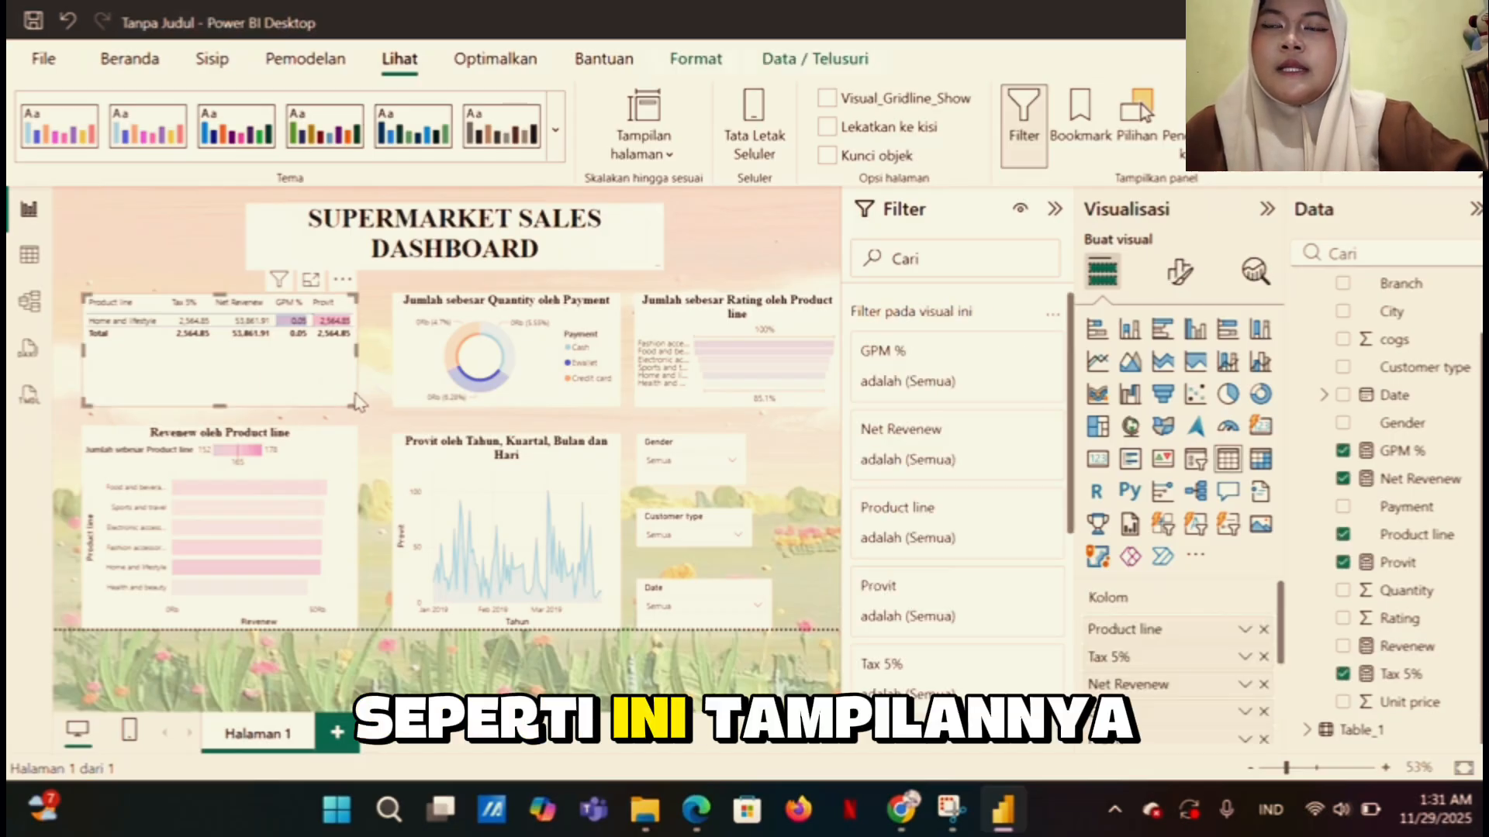
pyautogui.moveTo(354, 403); pyautogui.dragTo(302, 404)
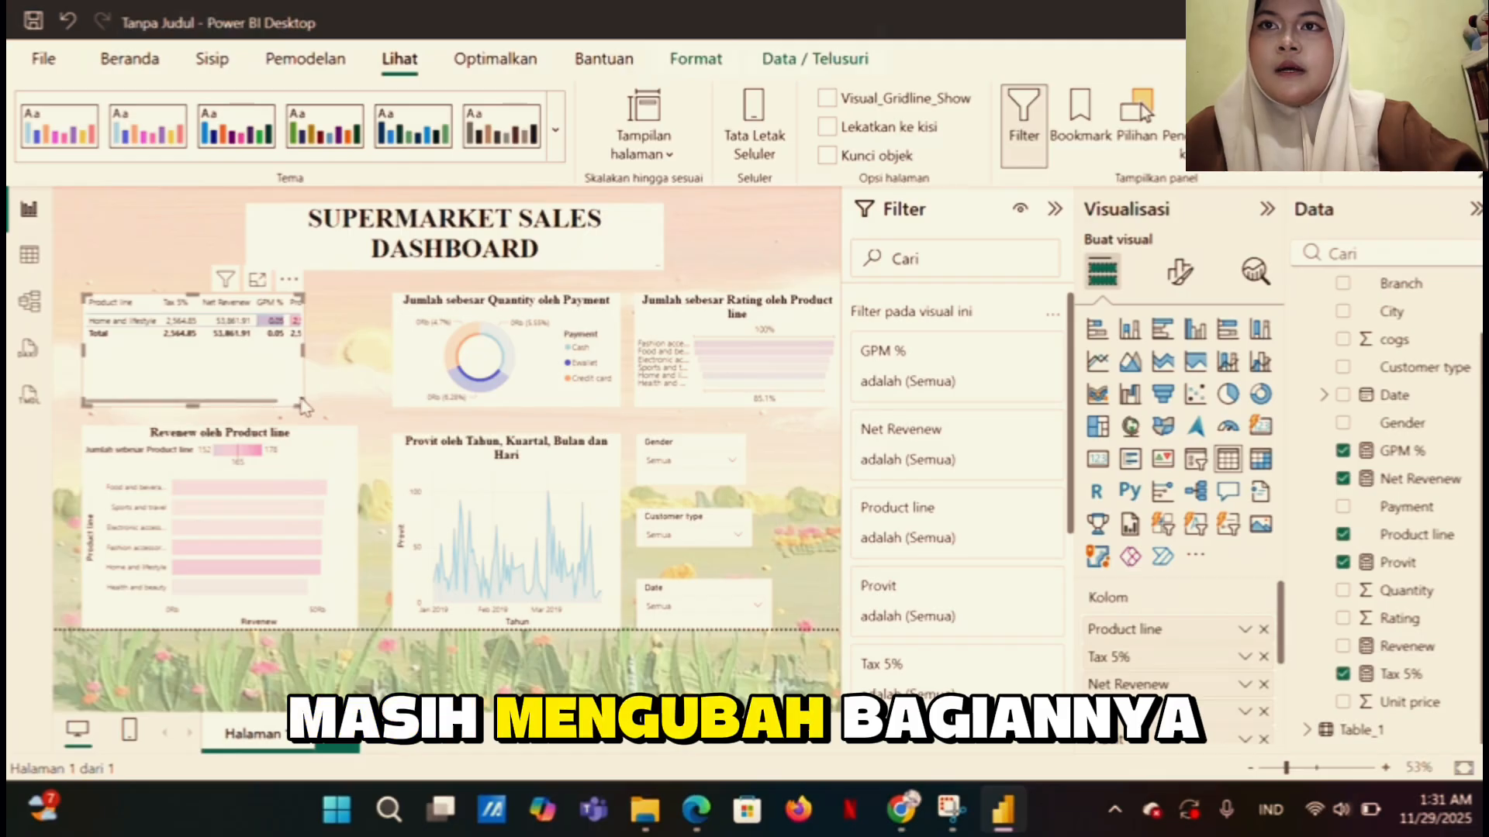
pyautogui.moveTo(297, 403); pyautogui.dragTo(216, 381)
pyautogui.moveTo(215, 382); pyautogui.dragTo(356, 401)
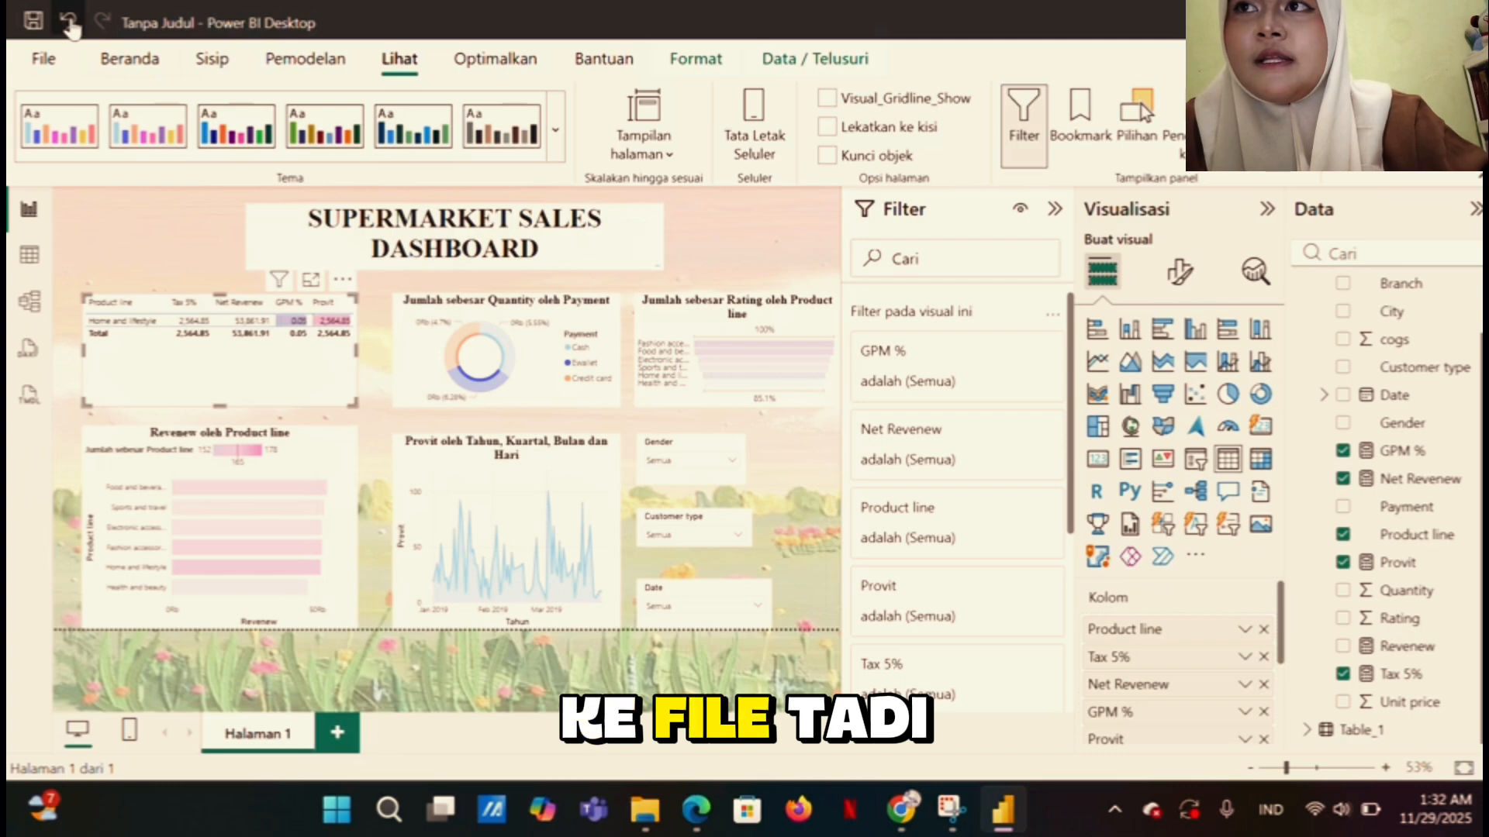
pyautogui.click(68, 21)
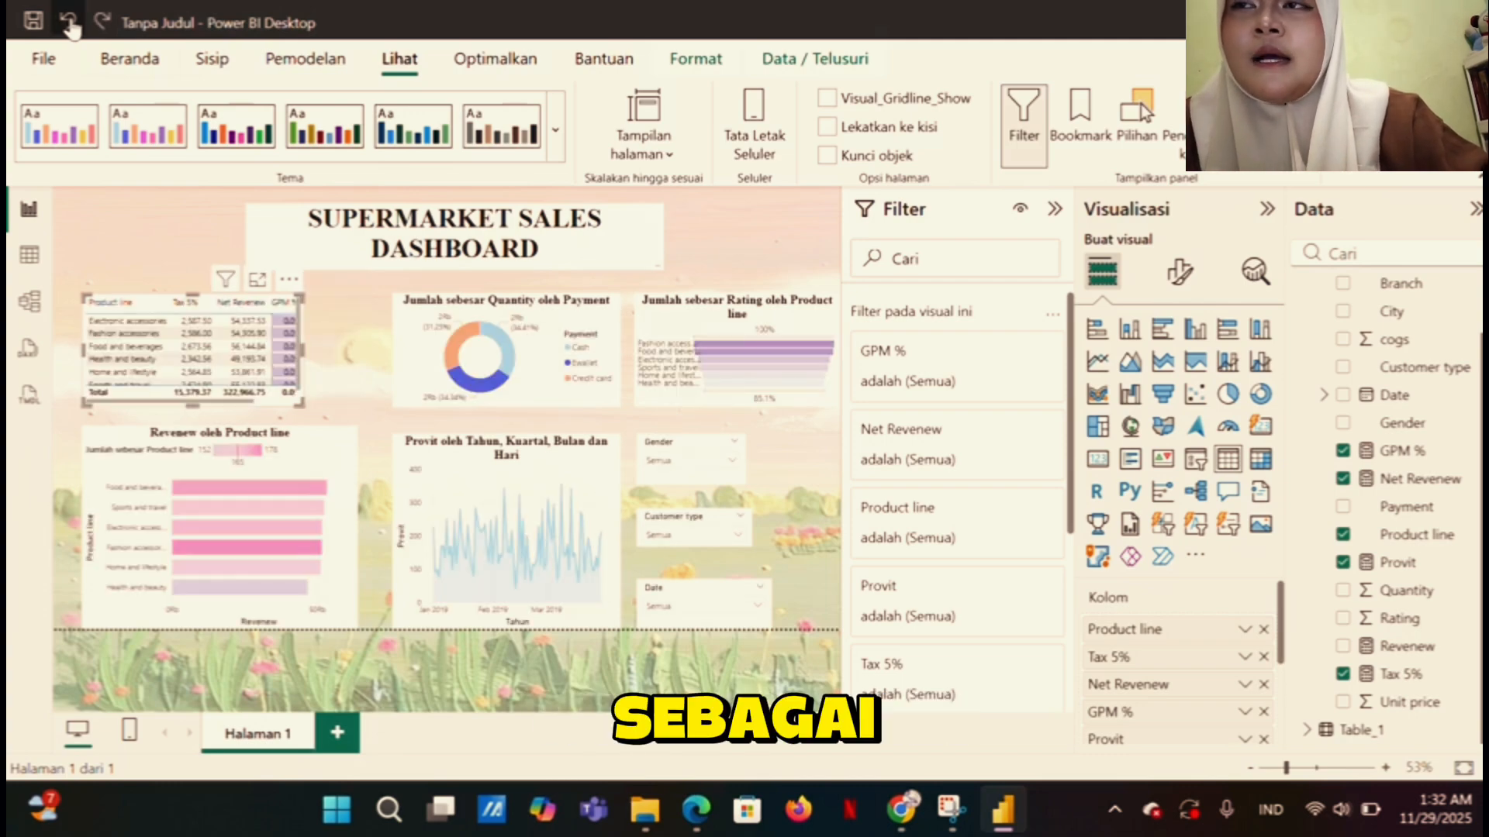
pyautogui.moveTo(291, 391); pyautogui.dragTo(359, 409)
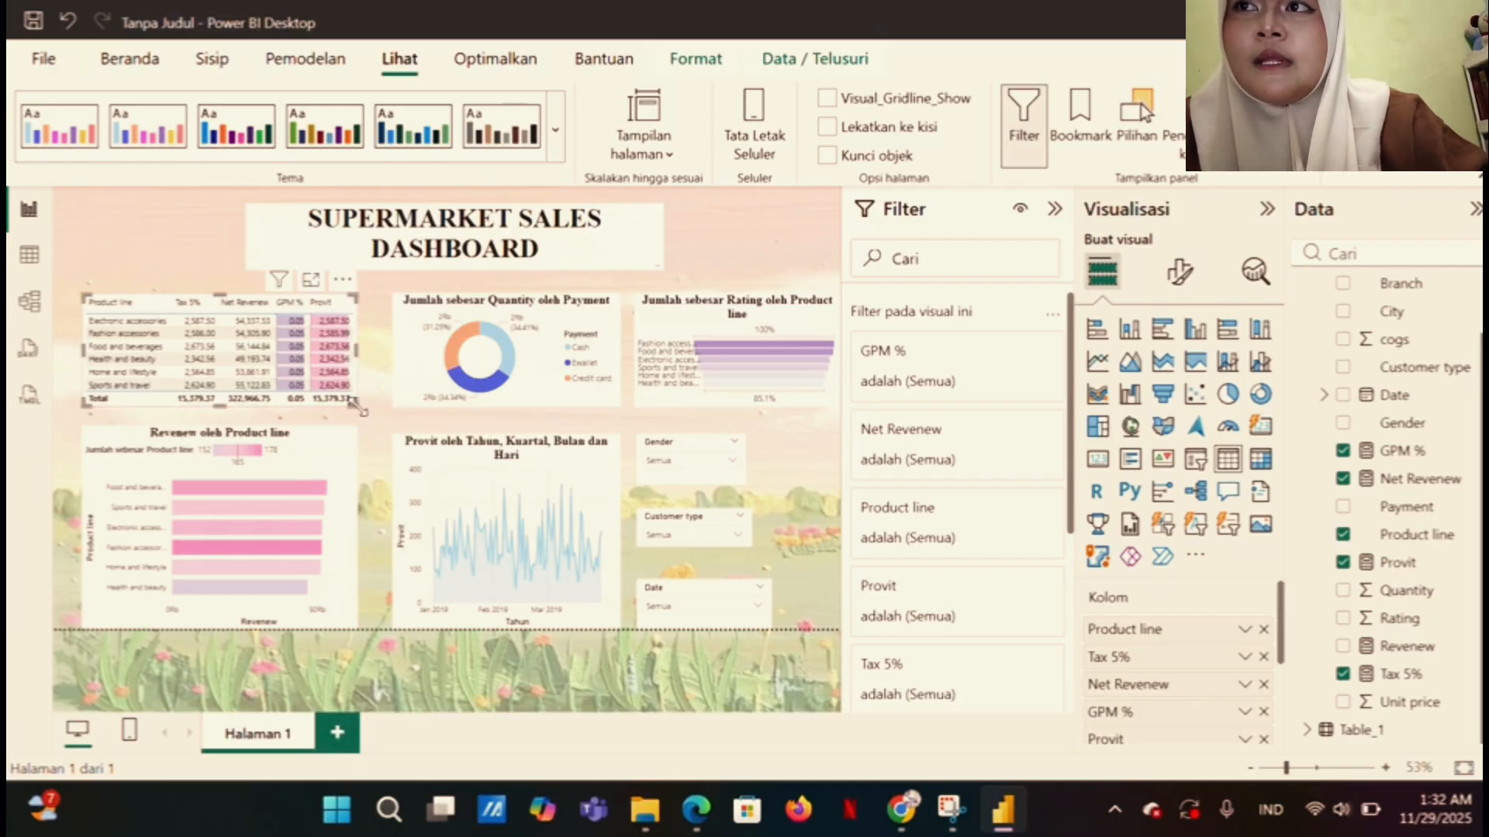
pyautogui.click(760, 681)
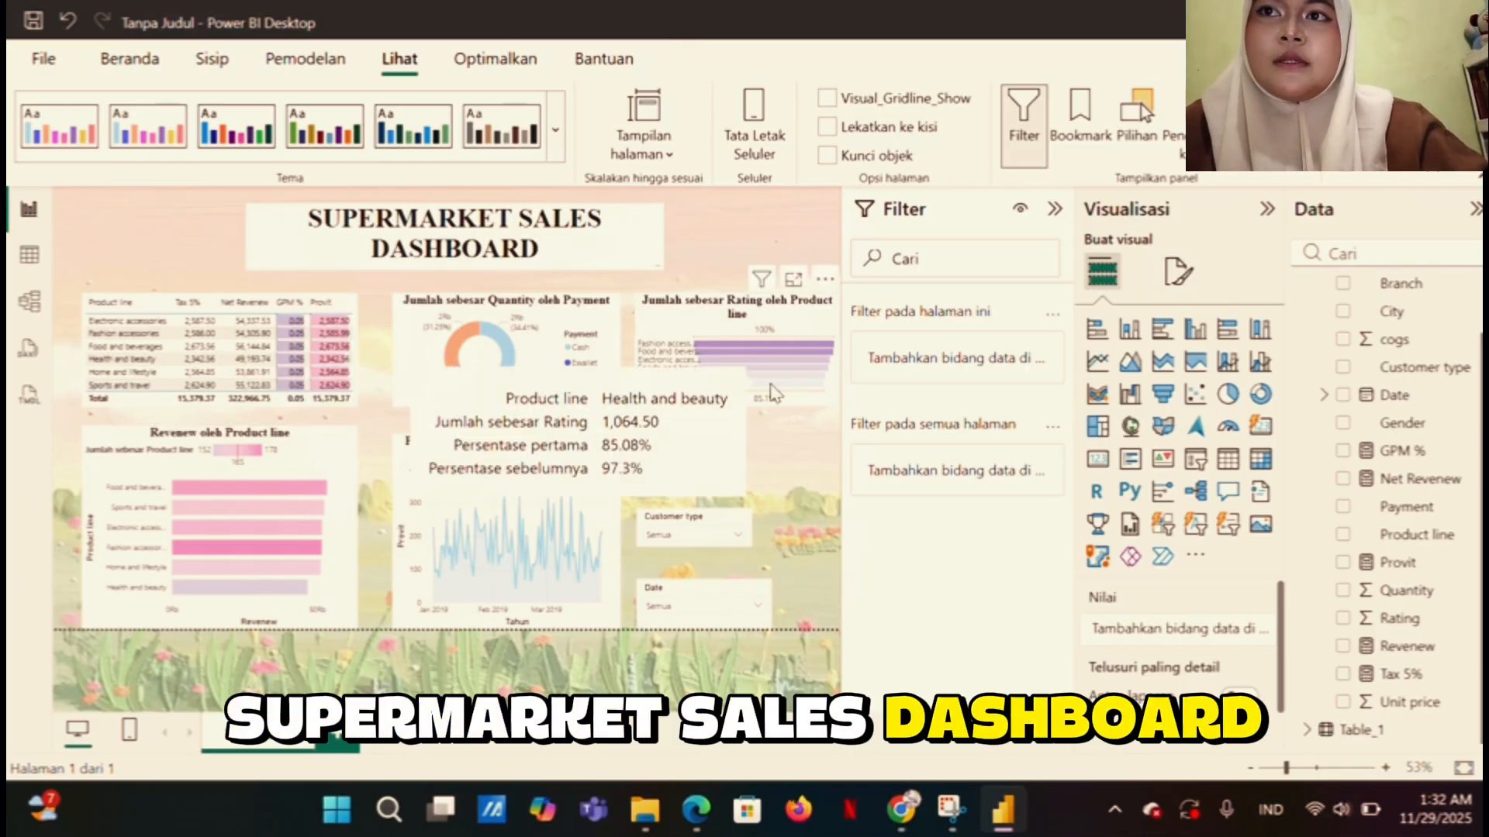
# Narrow the rating funnel chart slightly so its outer edge sits inside the page margin
pyautogui.click(773, 386)
pyautogui.moveTo(837, 403); pyautogui.dragTo(825, 406)
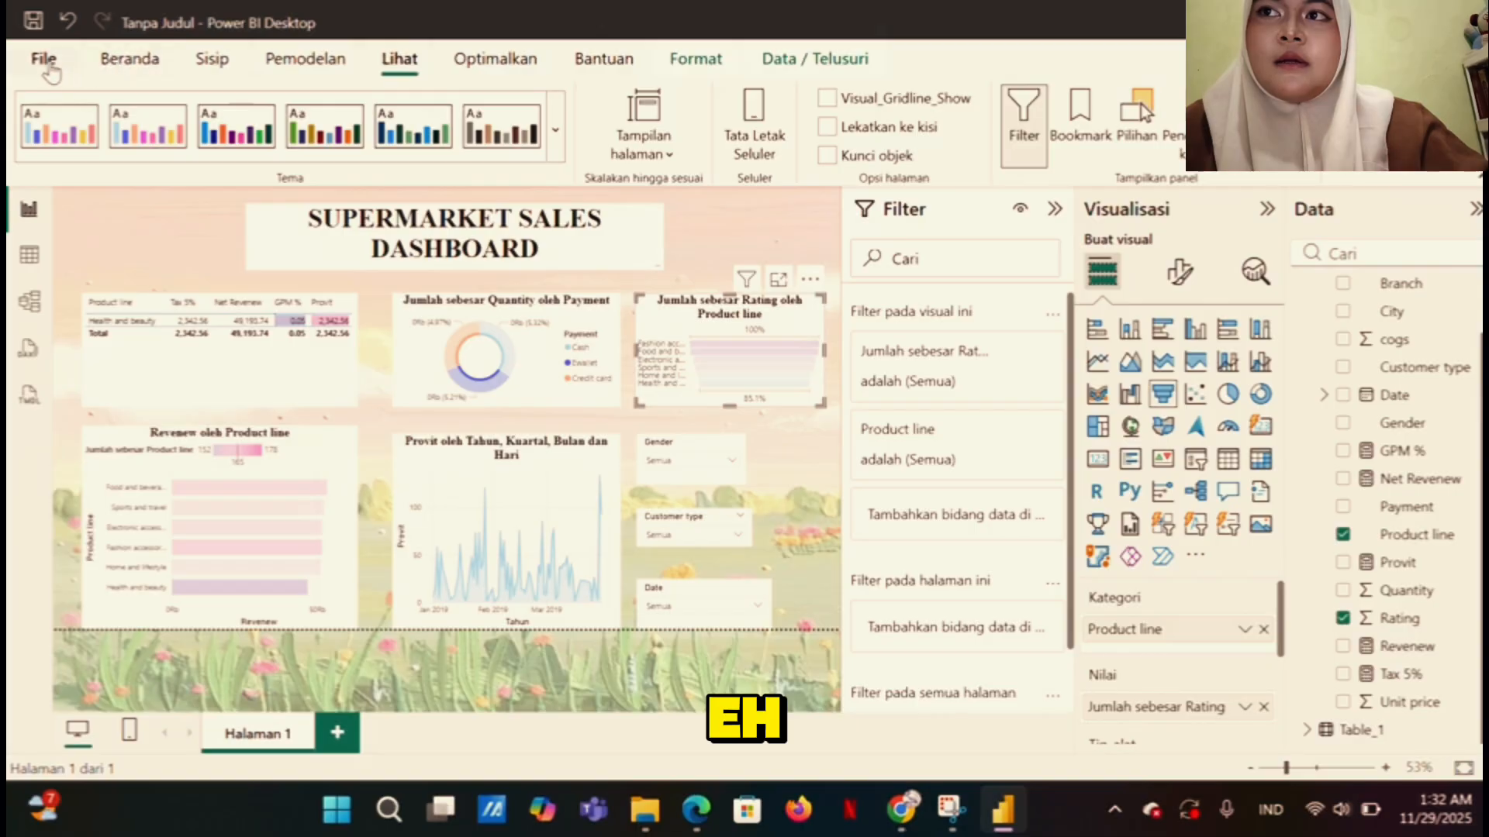
# Save the report in the Downloads folder as a .pbix file named SUPERMARKET SALES DASHBOARD, and clear the visual selection
pyautogui.click(44, 60)
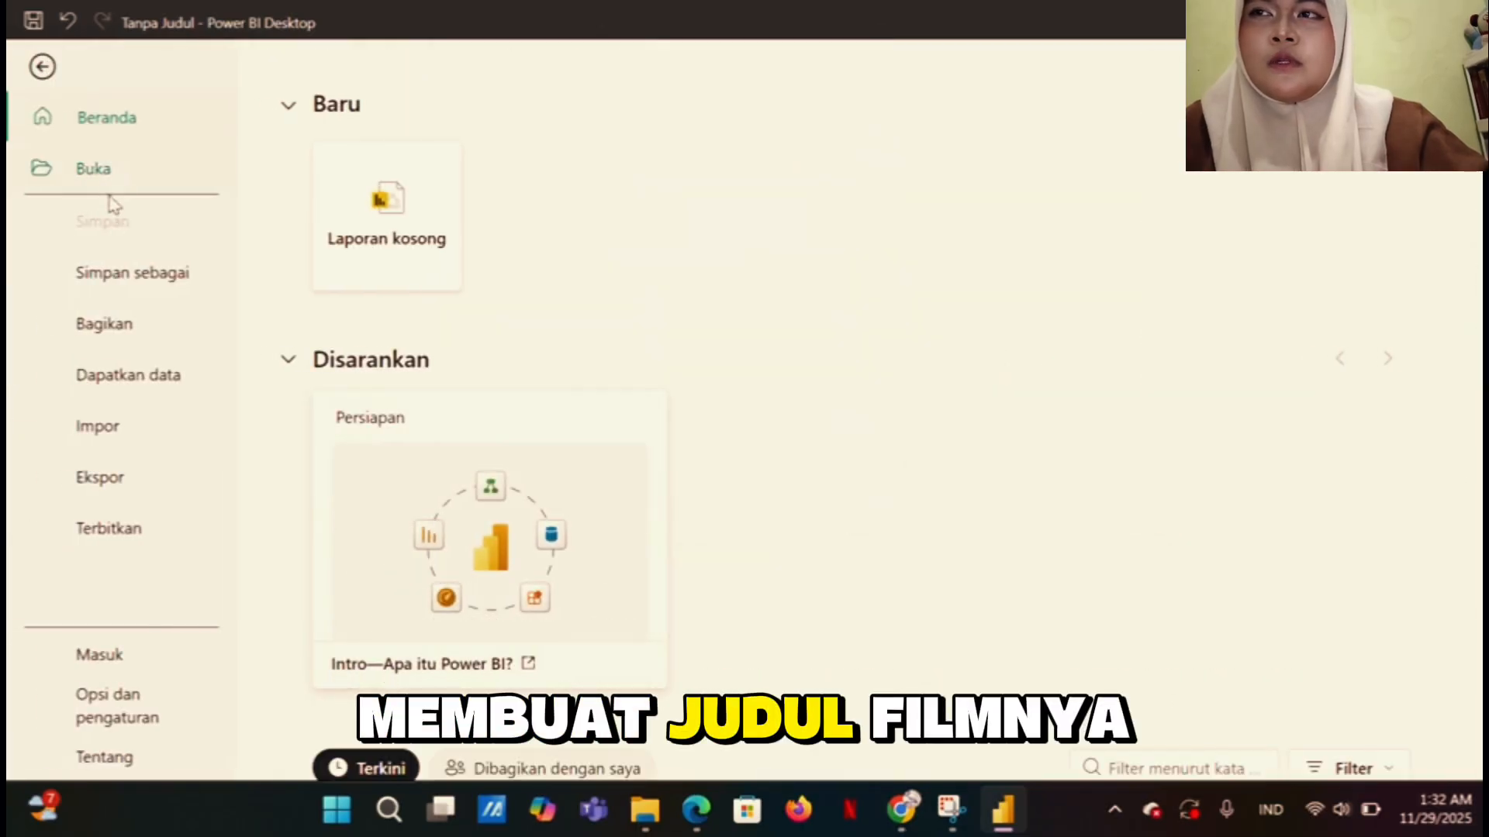
pyautogui.click(177, 293)
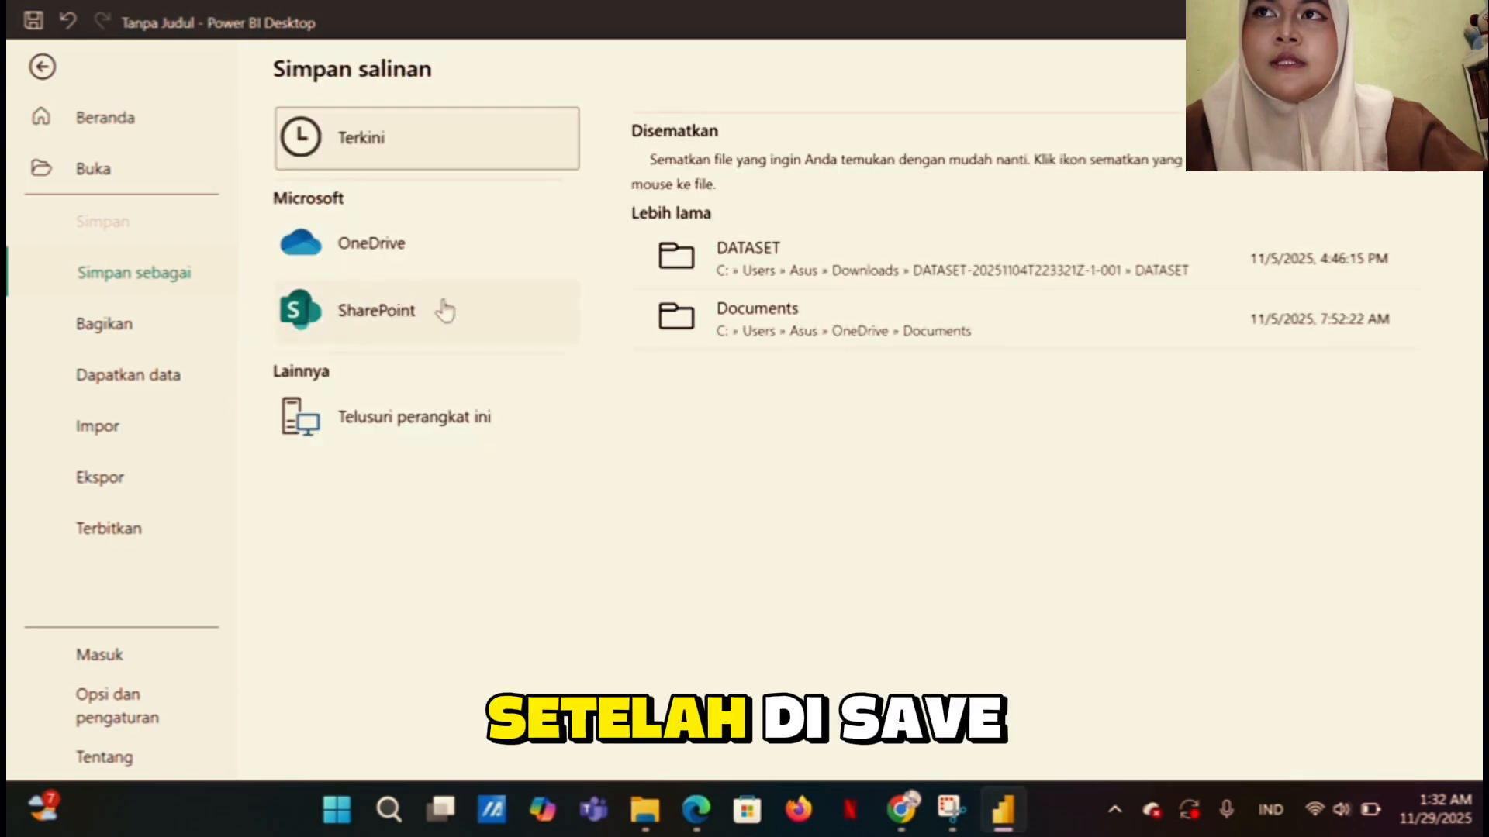
pyautogui.click(491, 414)
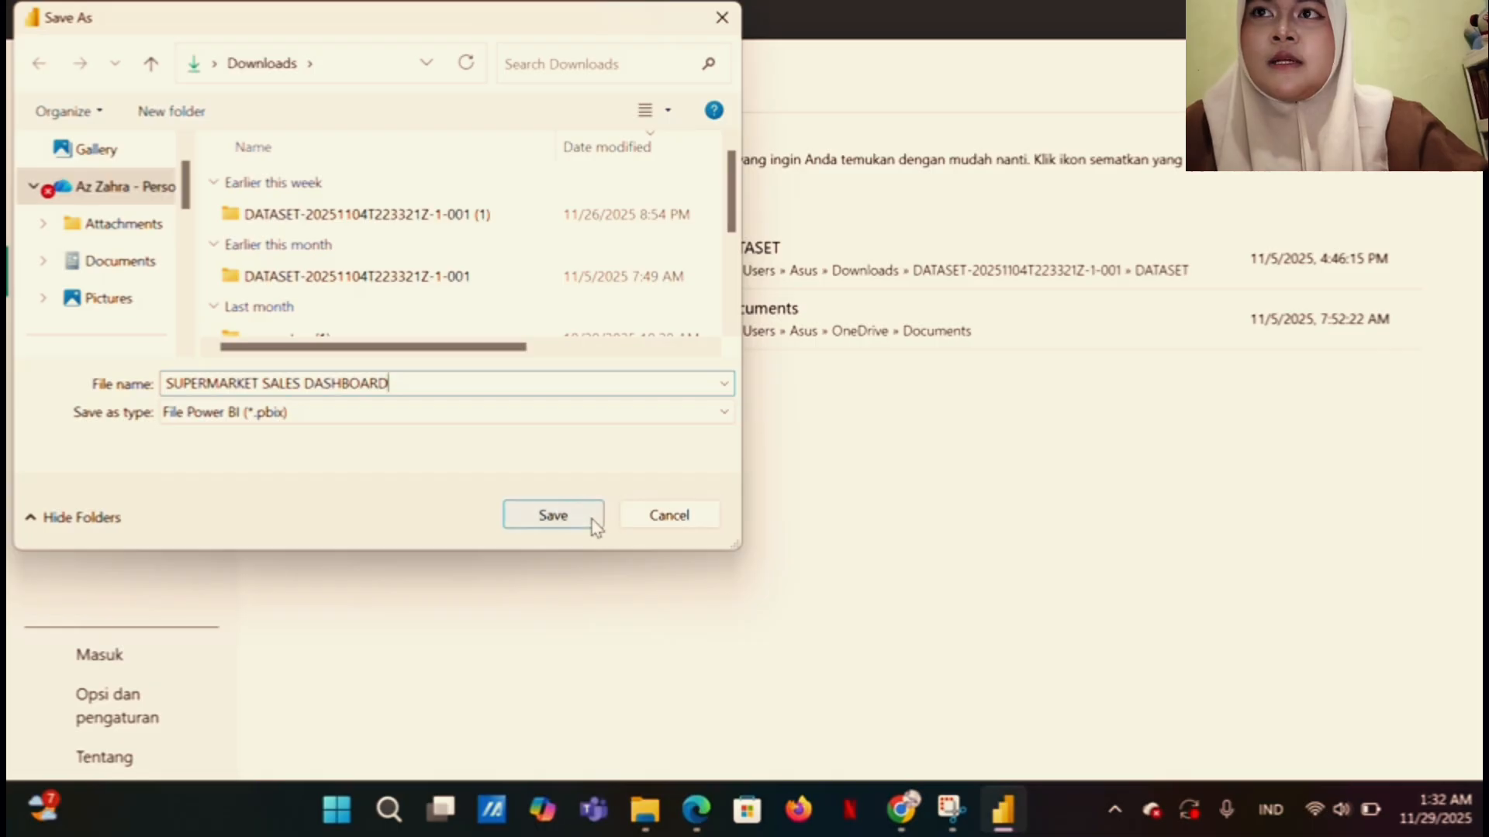
pyautogui.click(553, 515)
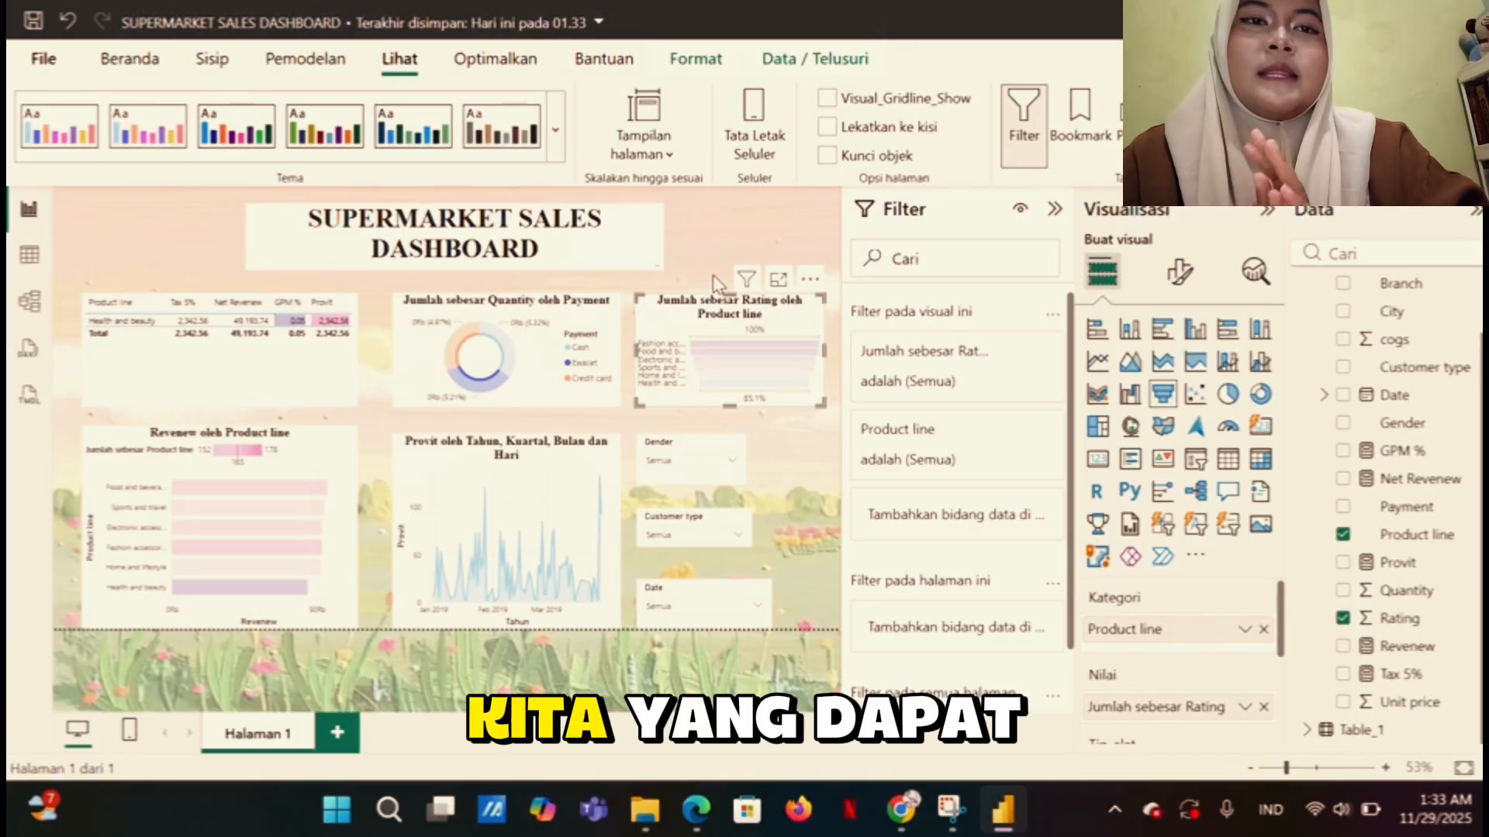
pyautogui.click(767, 668)
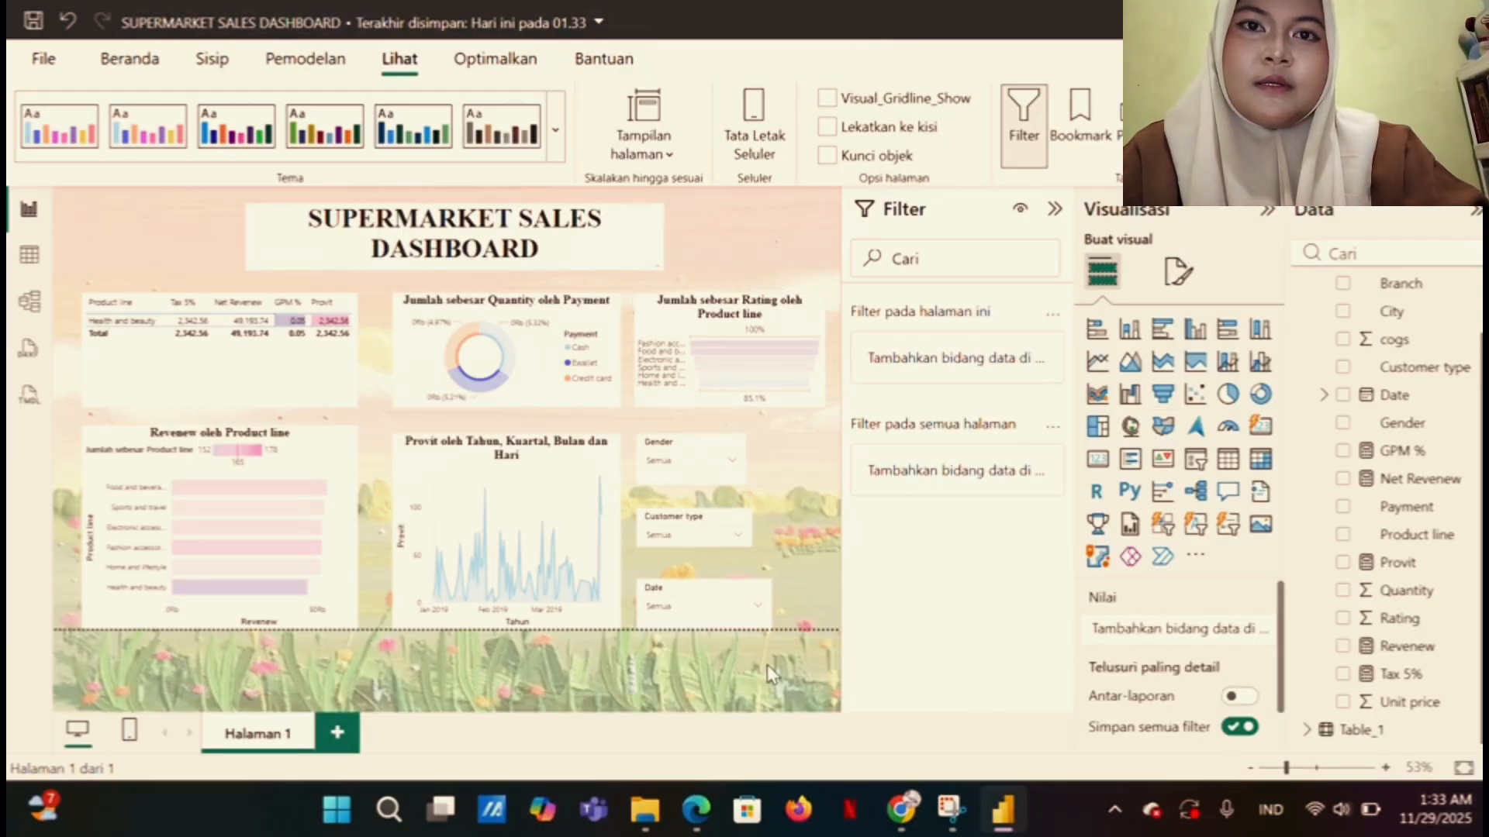